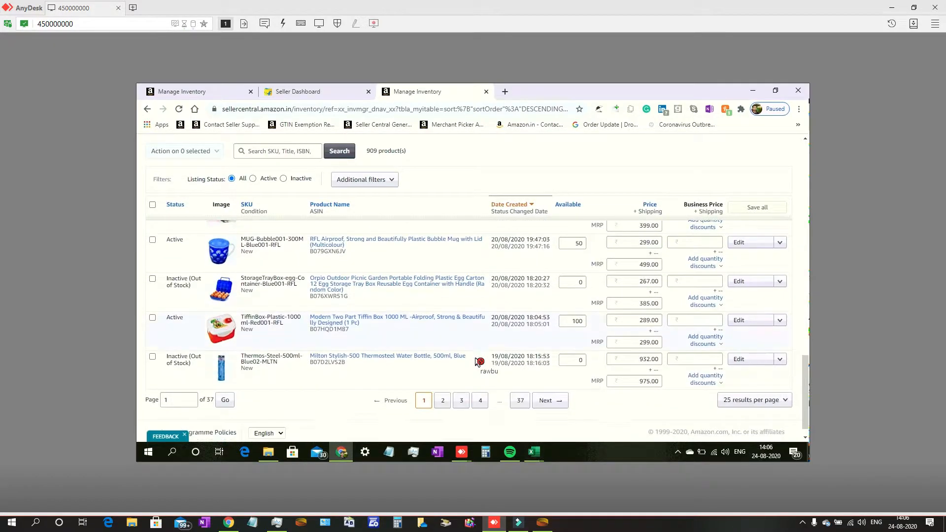
Look over the first page of inventory listings and go to page 2.
scroll(478, 362, "up", 10)
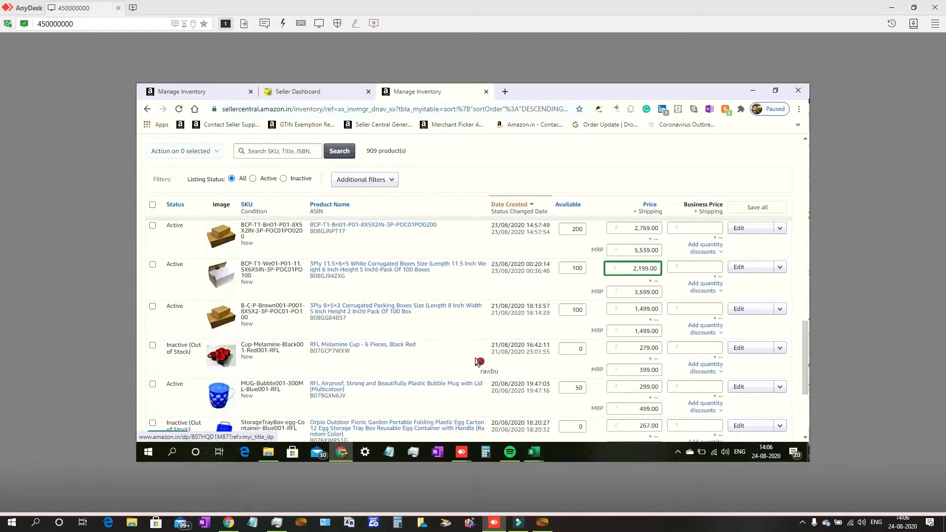
scroll(478, 362, "down", 10)
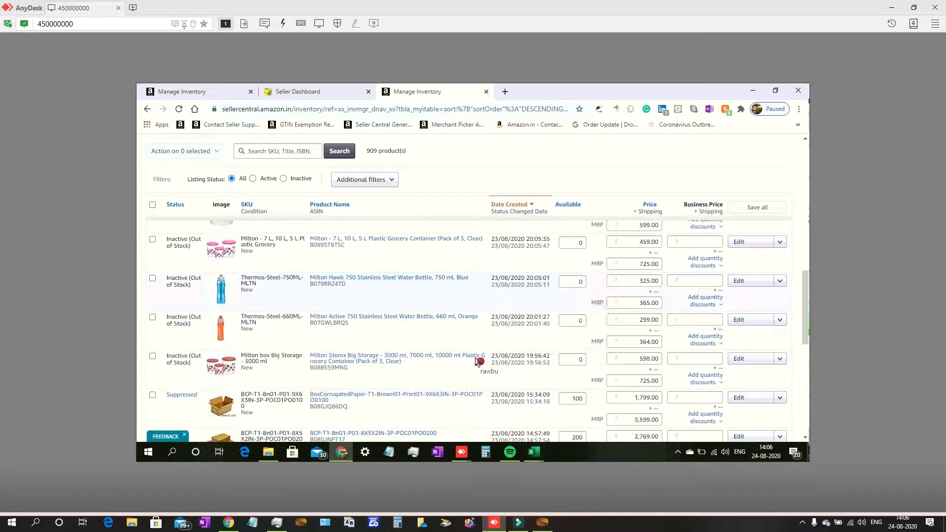
scroll(478, 362, "down", 1)
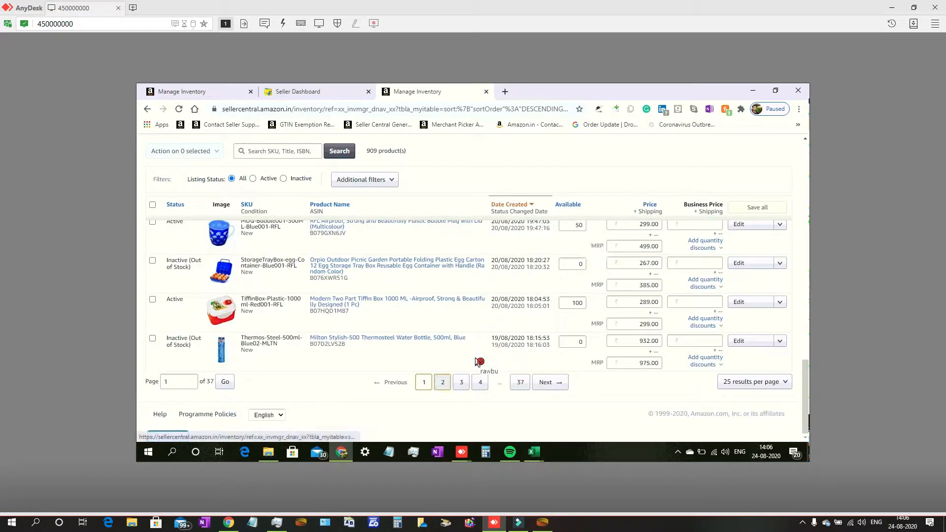
left_click(443, 382)
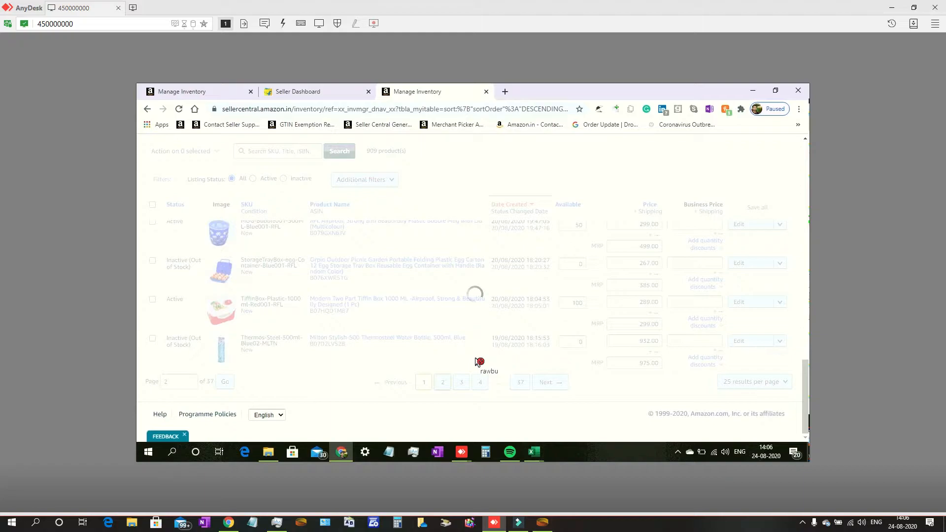
Examine the status, available quantity, price and MRP of the Milton and SPARXON handbag listings on page 2 of the inventory.
scroll(477, 362, "down", 5)
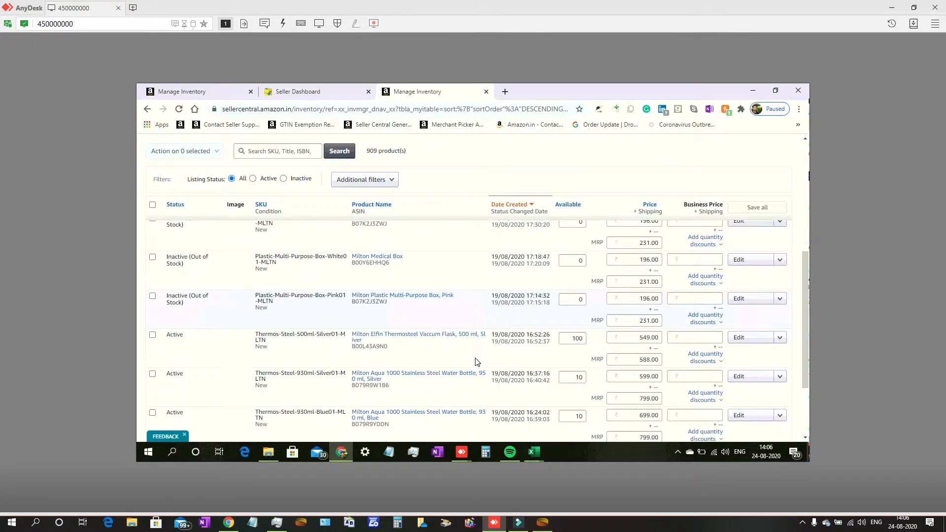
scroll(477, 362, "up", 5)
scroll(477, 362, "down", 4)
scroll(479, 362, "down", 10)
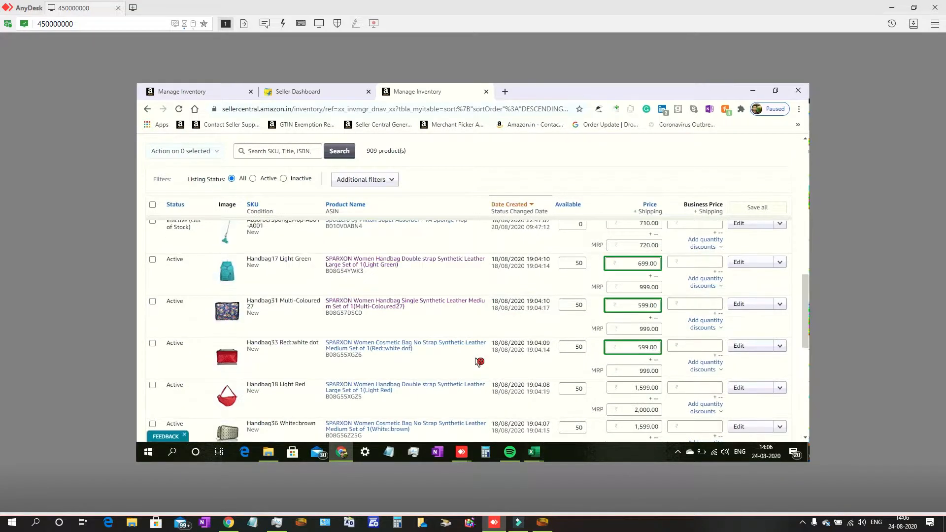
scroll(529, 345, "down", 2)
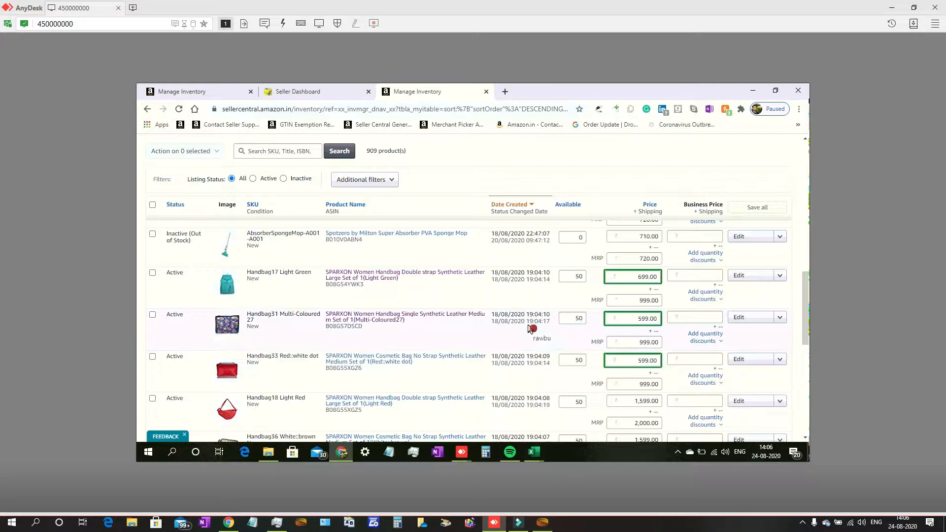
scroll(530, 327, "down", 1)
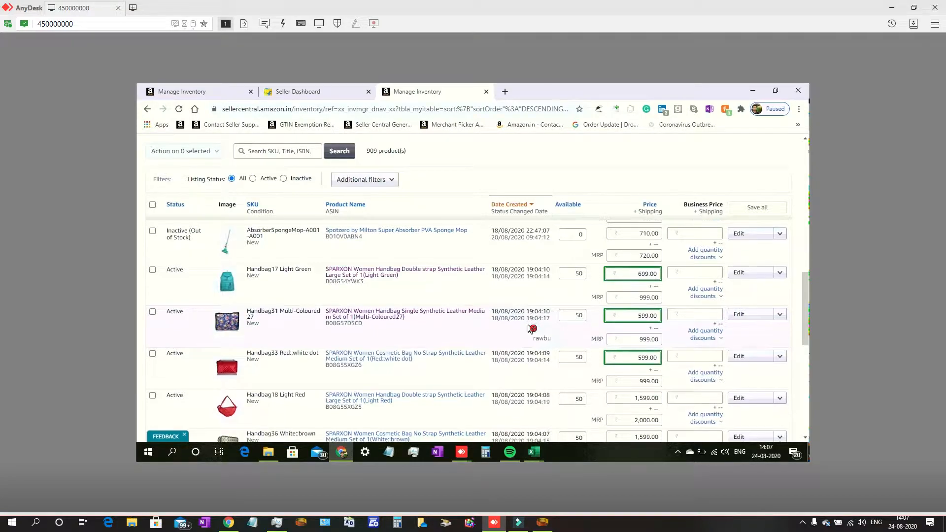
scroll(530, 328, "down", 4)
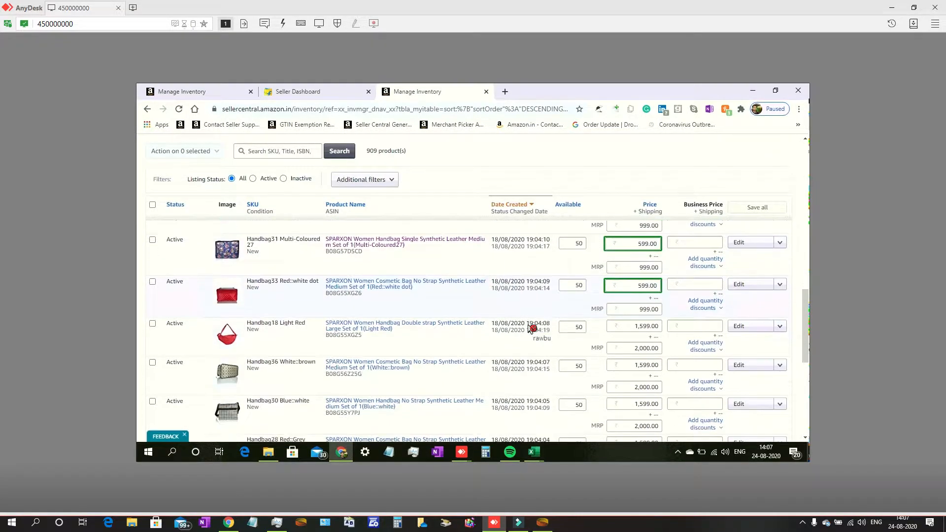
scroll(529, 327, "down", 3)
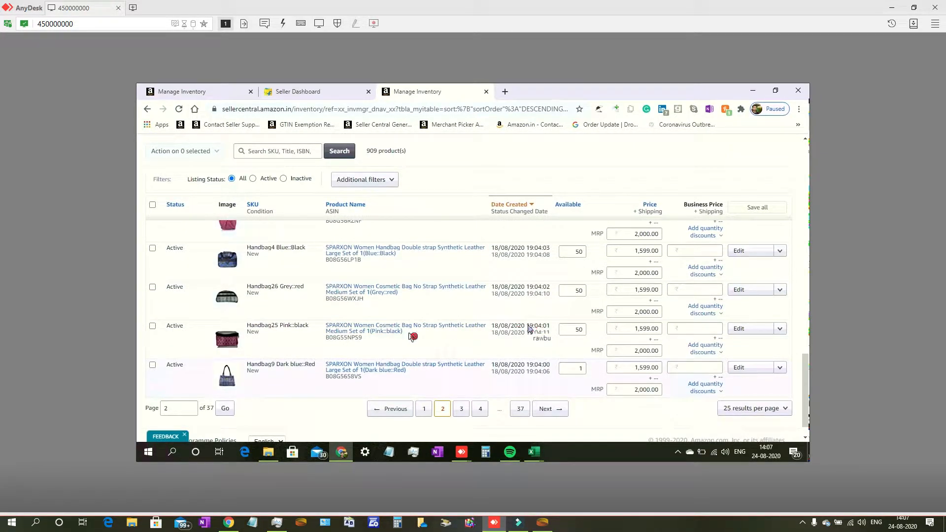
scroll(431, 334, "up", 1)
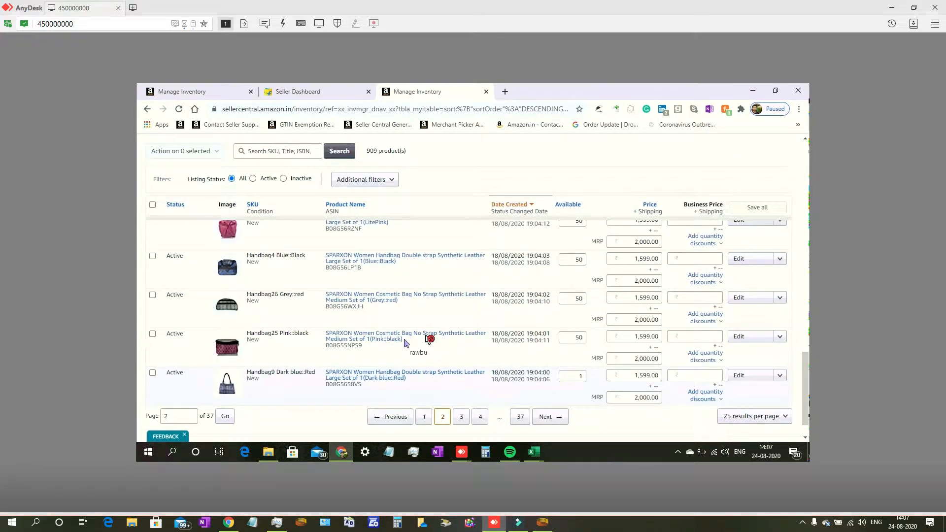
scroll(404, 343, "up", 1)
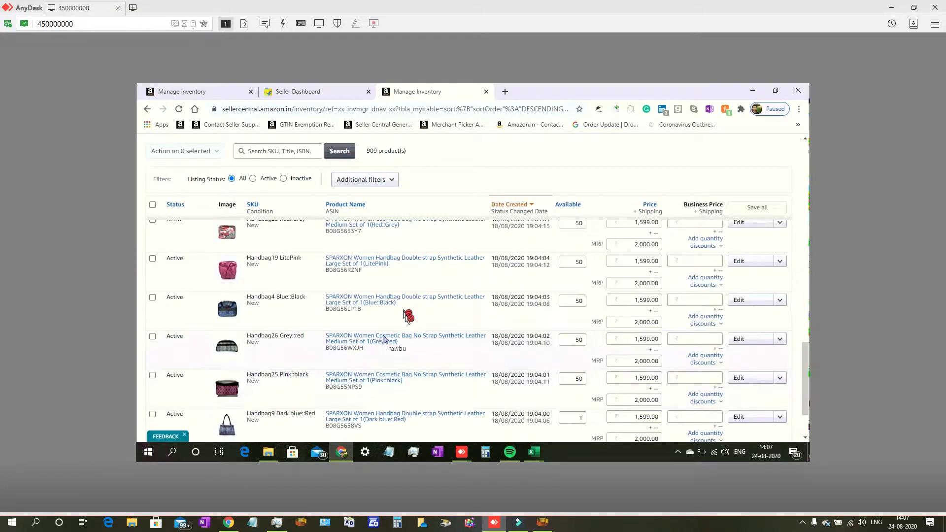
scroll(465, 354, "up", 1)
scroll(465, 354, "up", 5)
scroll(507, 392, "down", 1)
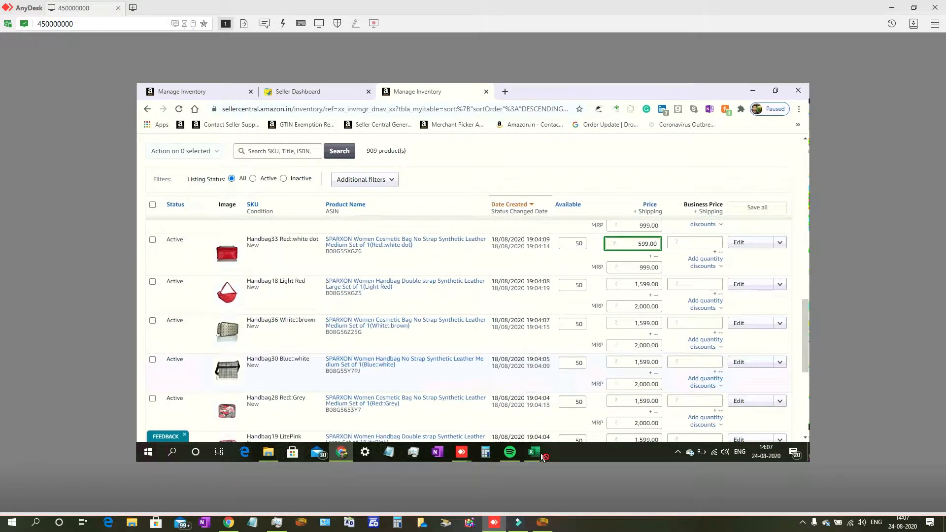
scroll(543, 456, "up", 15)
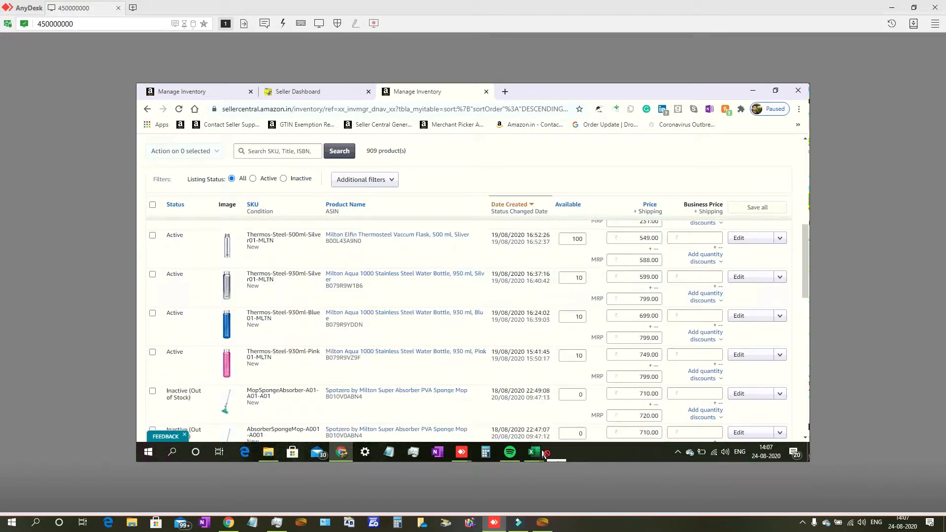
scroll(543, 453, "up", 10)
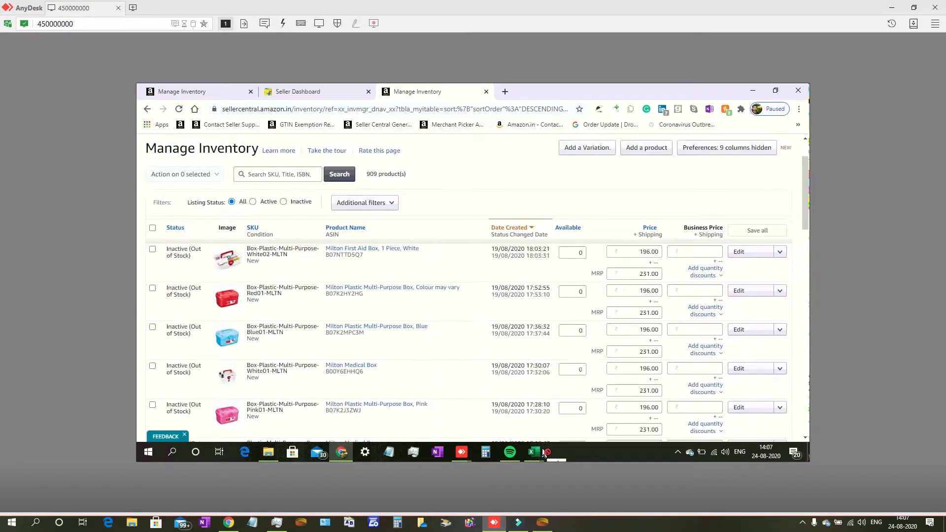
scroll(542, 434, "down", 4)
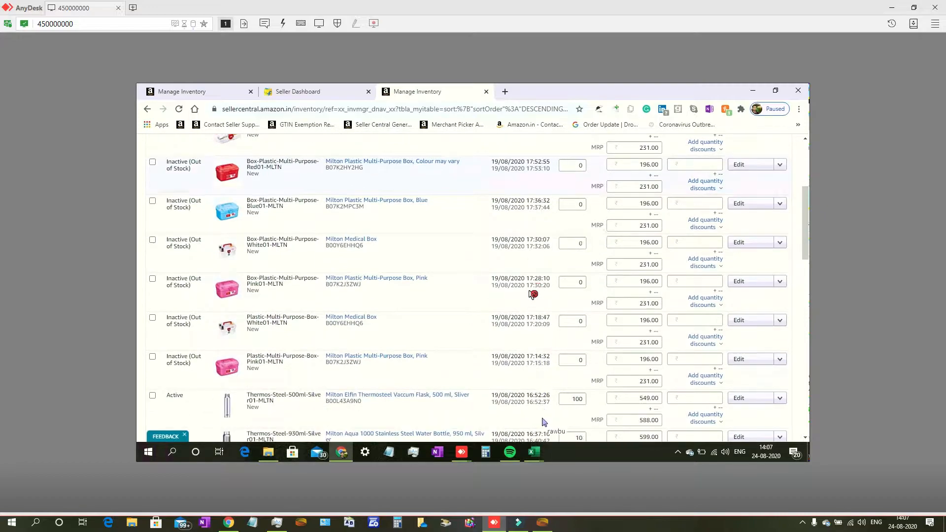
scroll(534, 295, "up", 5)
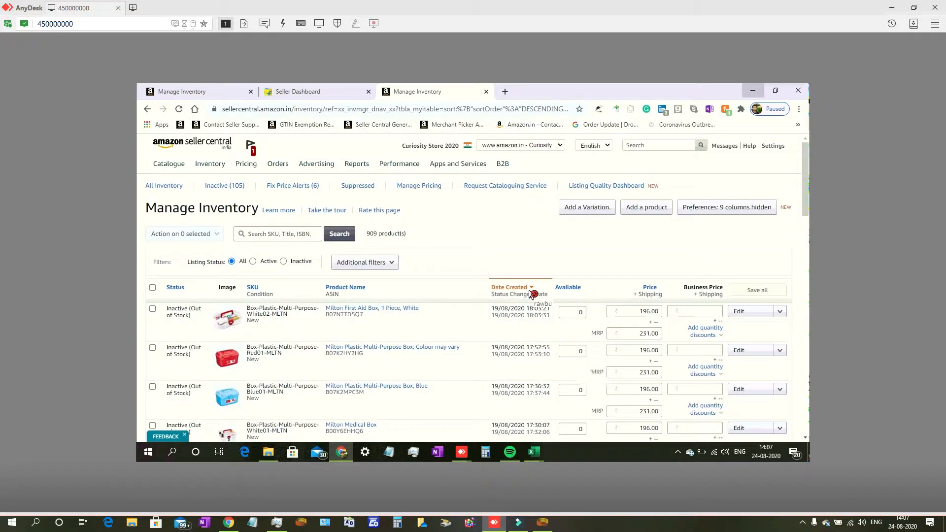
Go to page 4 of the inventory list after checking the handbag prices on page 2.
scroll(531, 294, "down", 3)
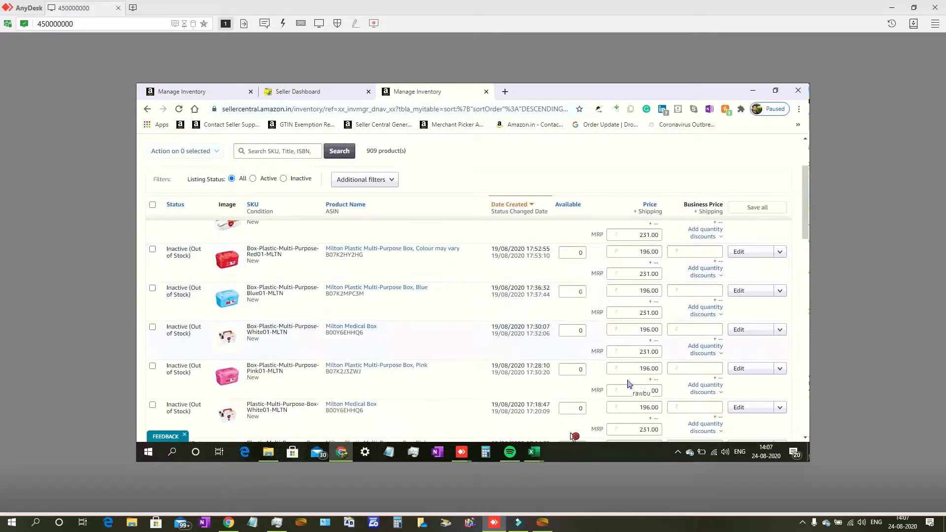
scroll(570, 436, "down", 10)
scroll(478, 330, "up", 2)
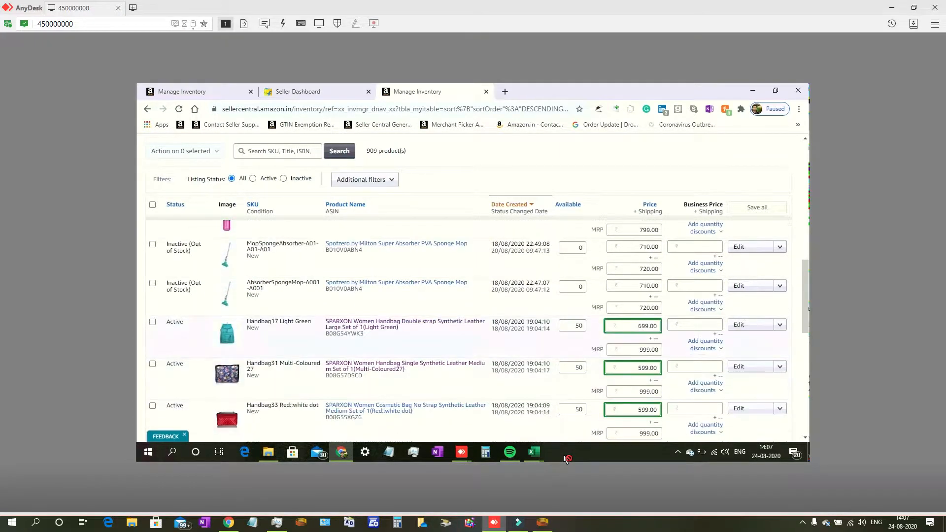
scroll(478, 330, "down", 2)
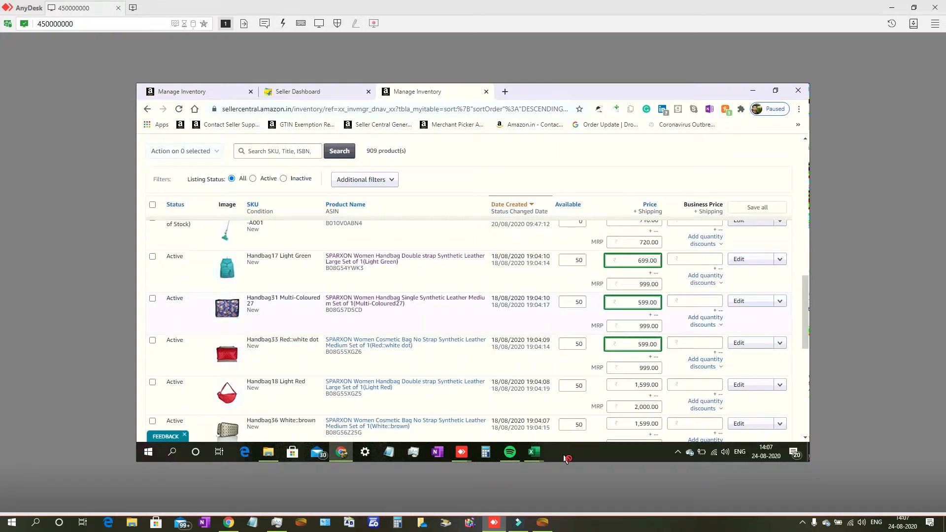
scroll(478, 330, "down", 8)
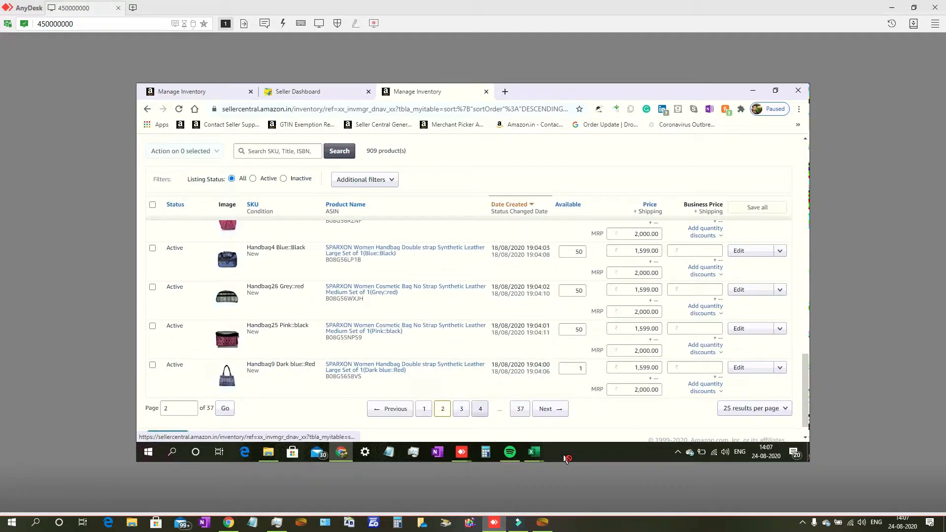
left_click(480, 408)
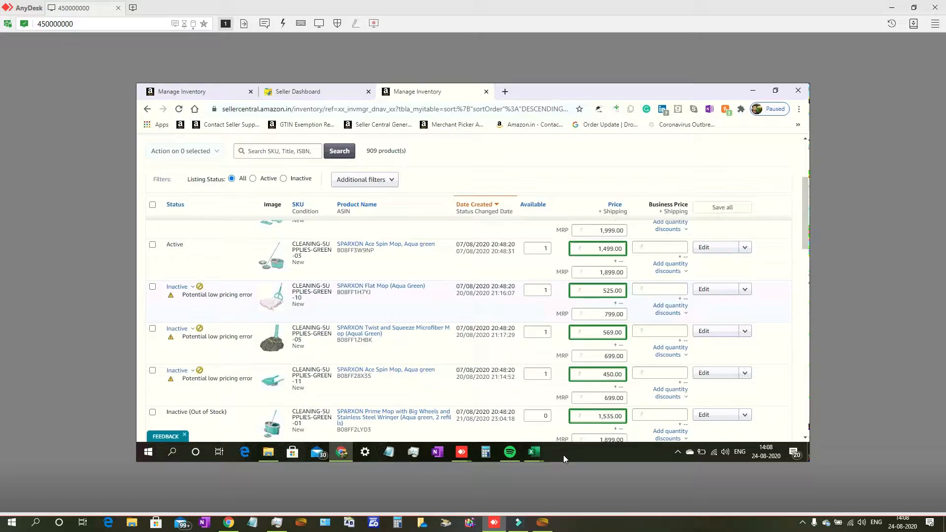
Open the inactive SPARXON Flat Mop (Aqua Green) listing with the potential low pricing error for editing.
left_click(599, 420)
left_click(598, 420)
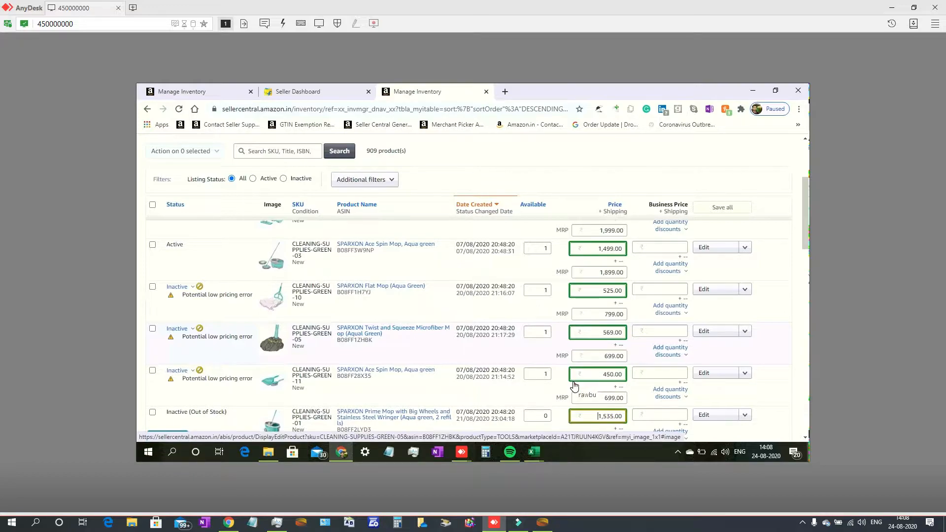
scroll(574, 386, "down", 1)
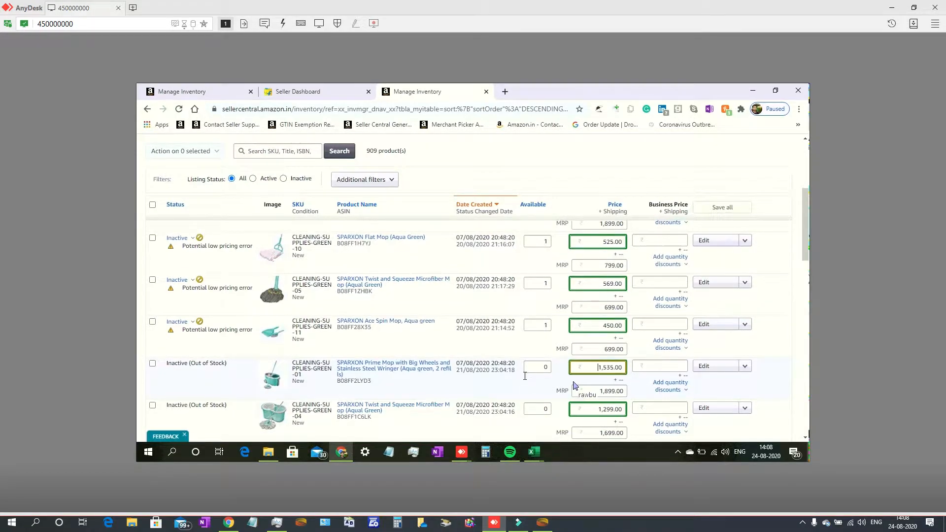
scroll(526, 379, "up", 1)
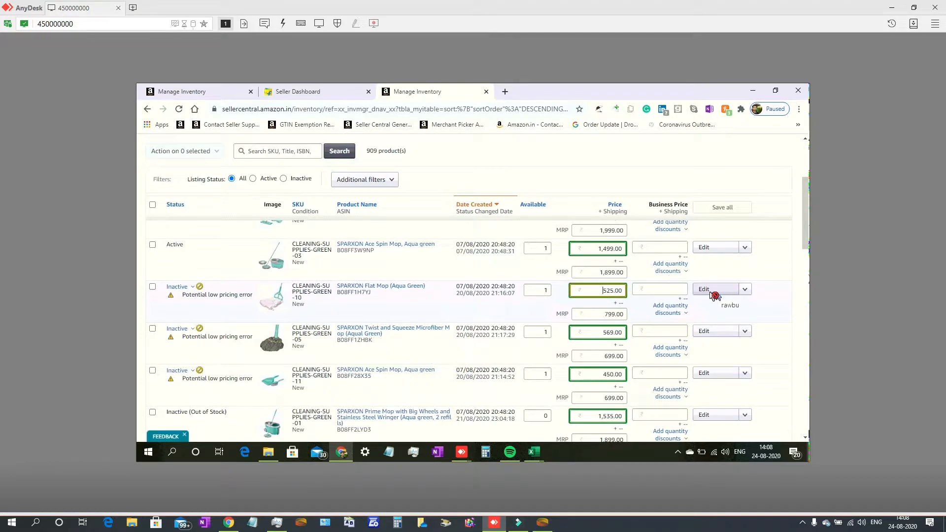
scroll(712, 296, "down", 1)
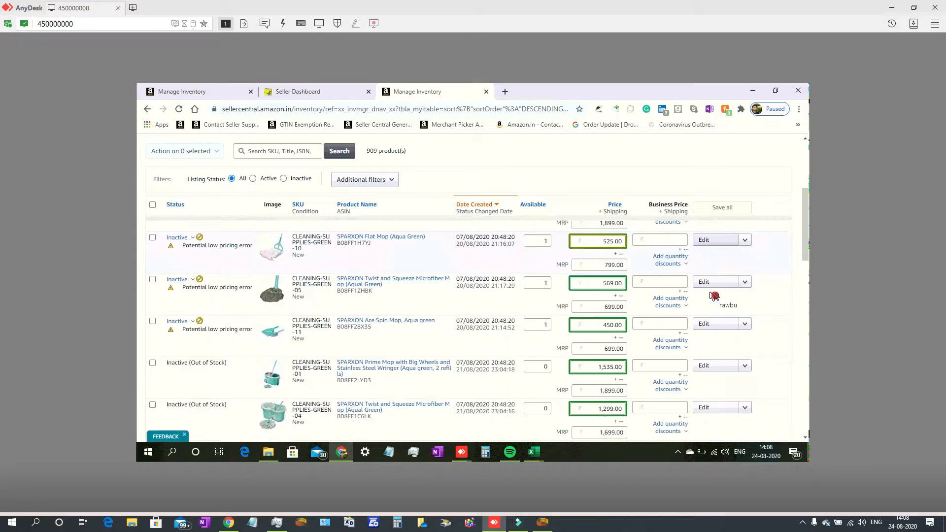
left_click(712, 240)
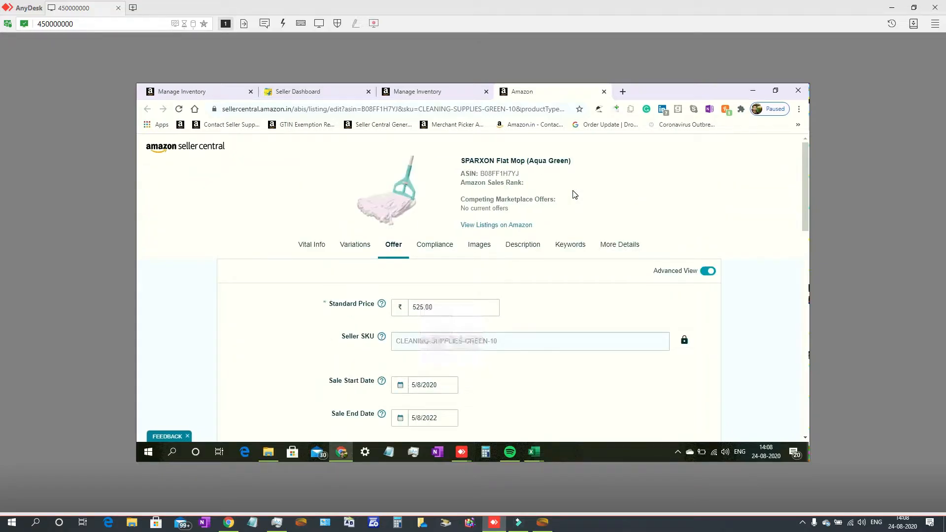
Review the Flat Mop's offer details, from standard price, sale dates and sale price to the maximum retail price.
scroll(562, 212, "down", 2)
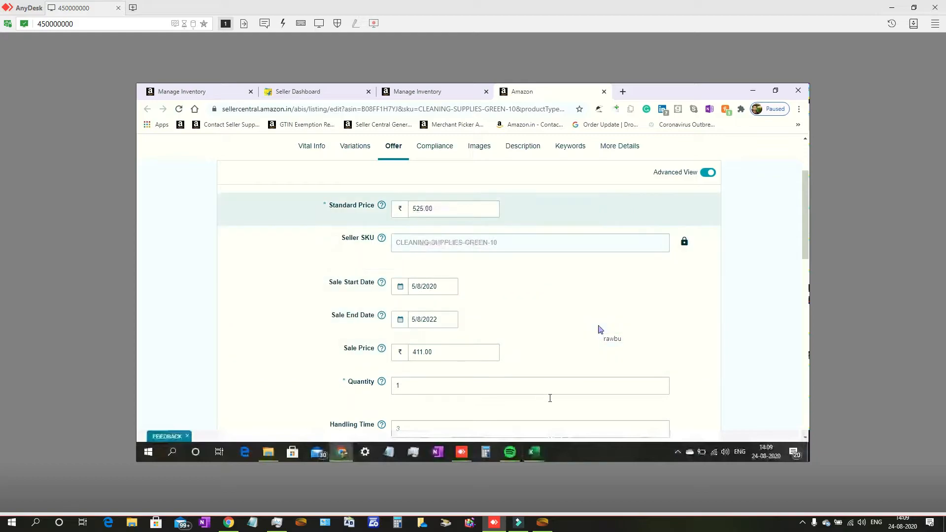
scroll(552, 390, "down", 1)
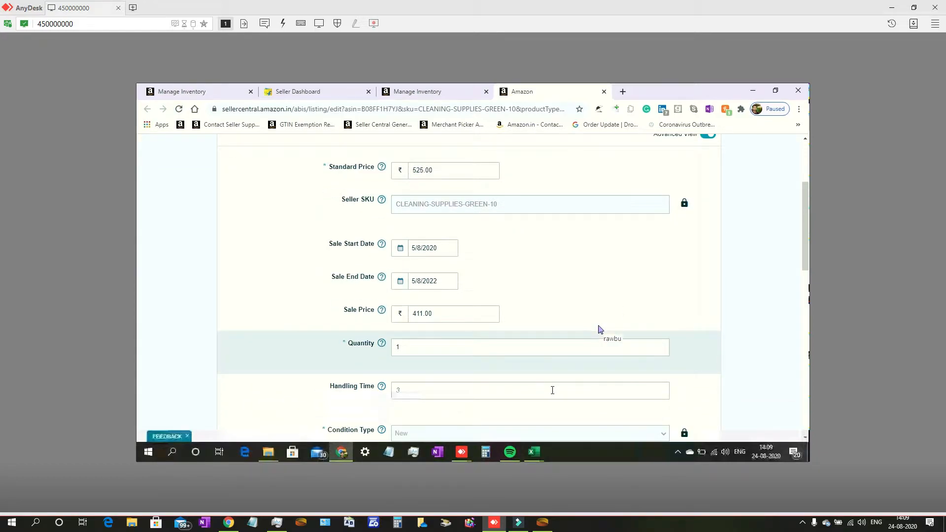
scroll(553, 393, "down", 10)
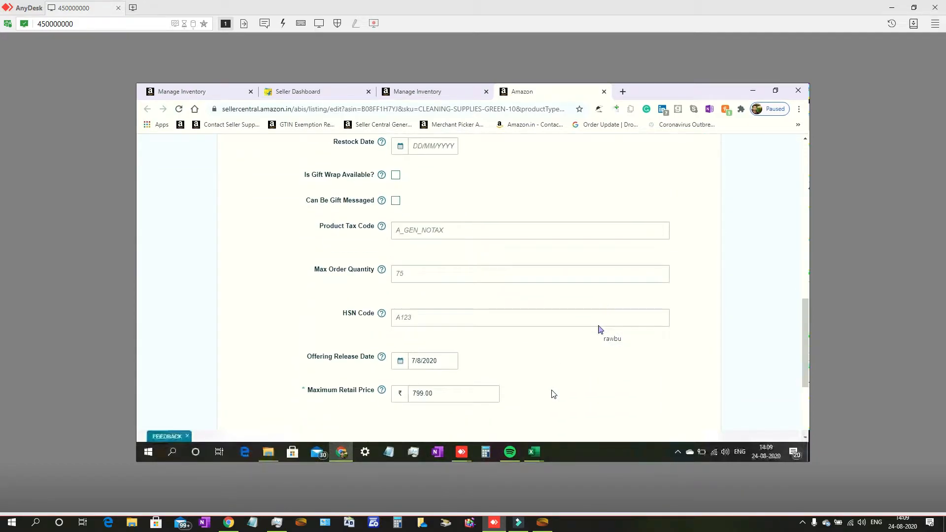
scroll(517, 392, "down", 2)
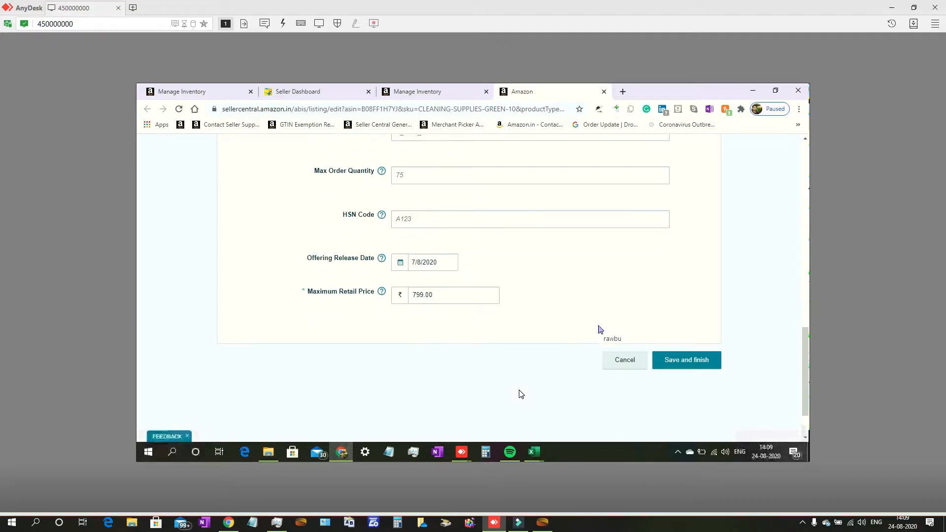
scroll(522, 395, "up", 5)
scroll(519, 393, "up", 12)
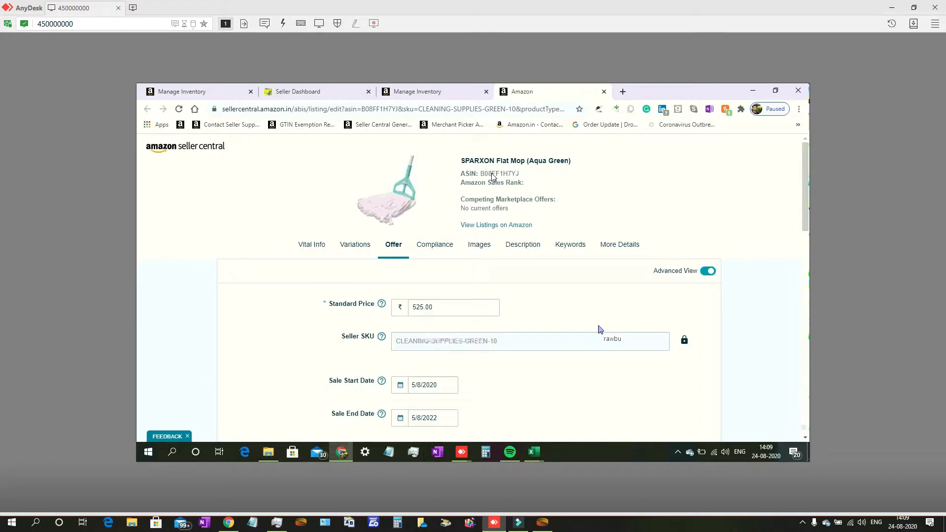
View the Flat Mop's product page on Amazon and return to the sale price and date fields of its offer.
left_click(487, 227)
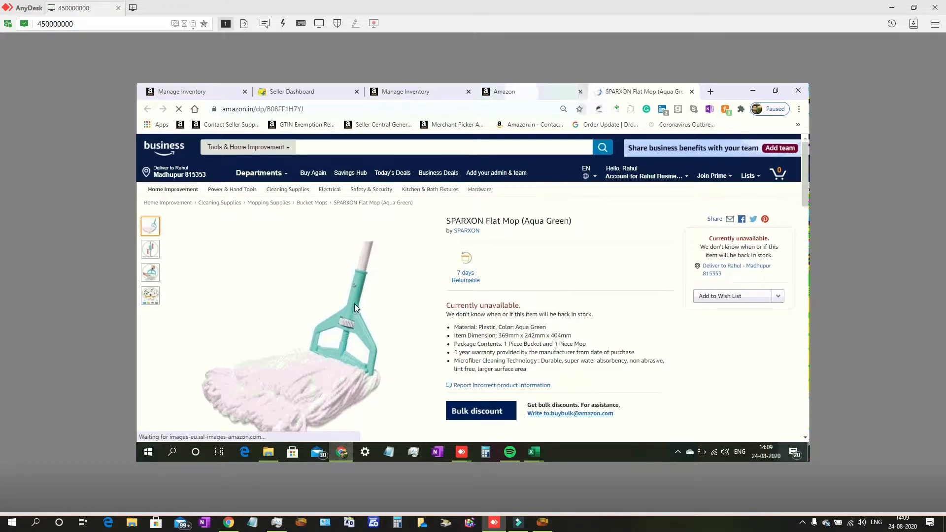
left_click(526, 93)
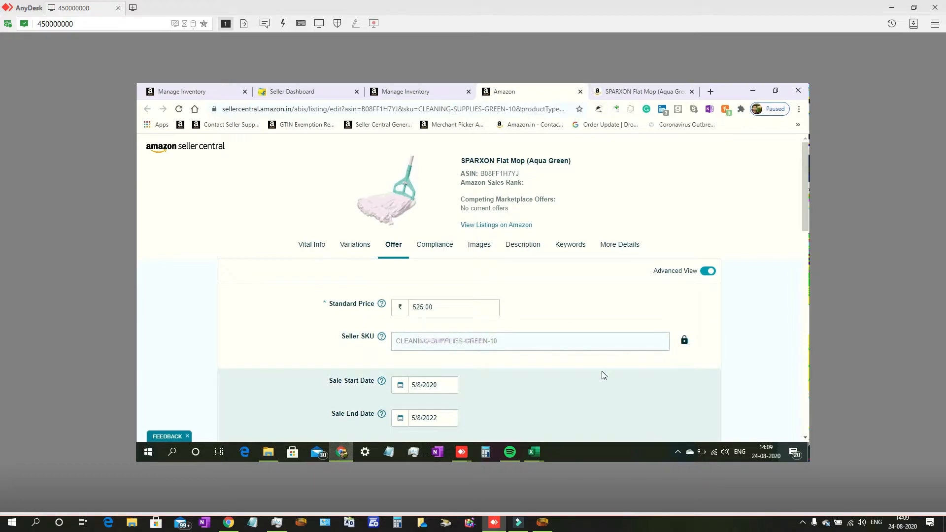
scroll(603, 376, "down", 2)
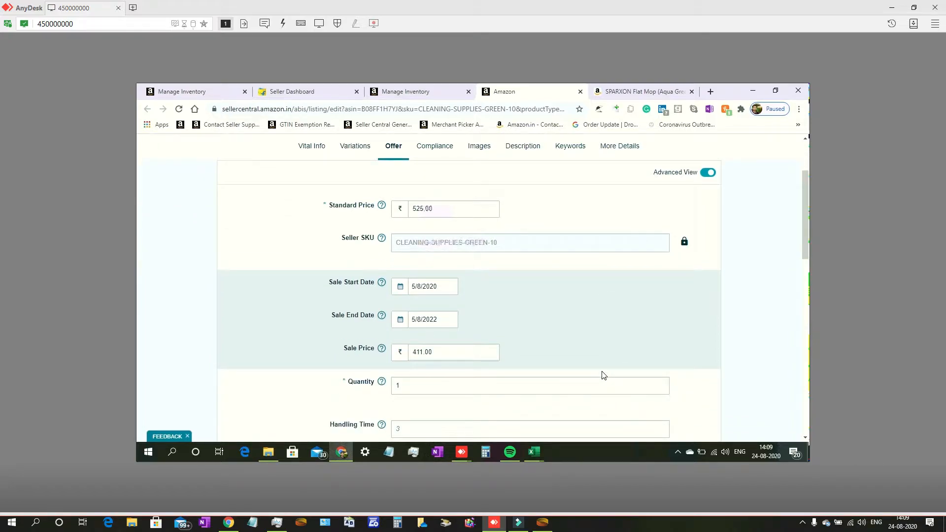
Recheck the Flat Mop's full offer form, including quantity, condition, tax and HSN code fields, before saving.
scroll(604, 375, "down", 1)
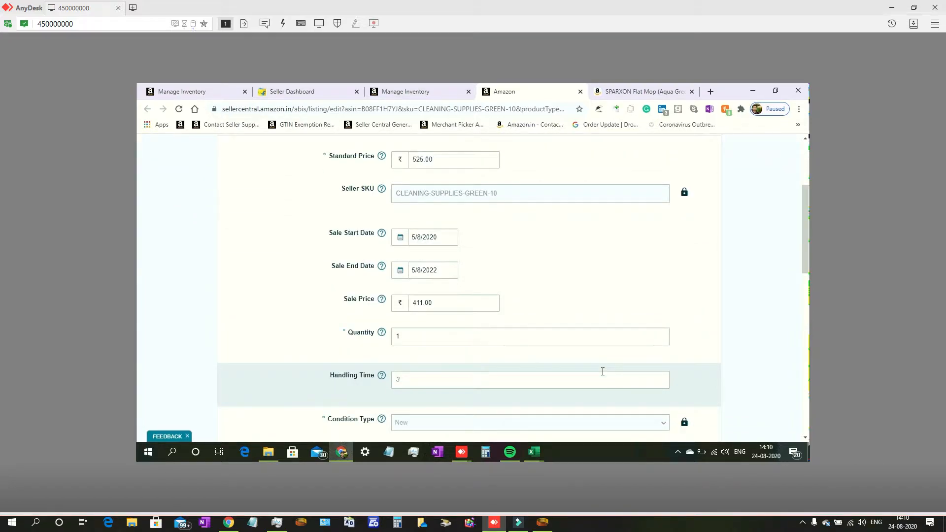
scroll(602, 372, "down", 1)
scroll(602, 372, "down", 10)
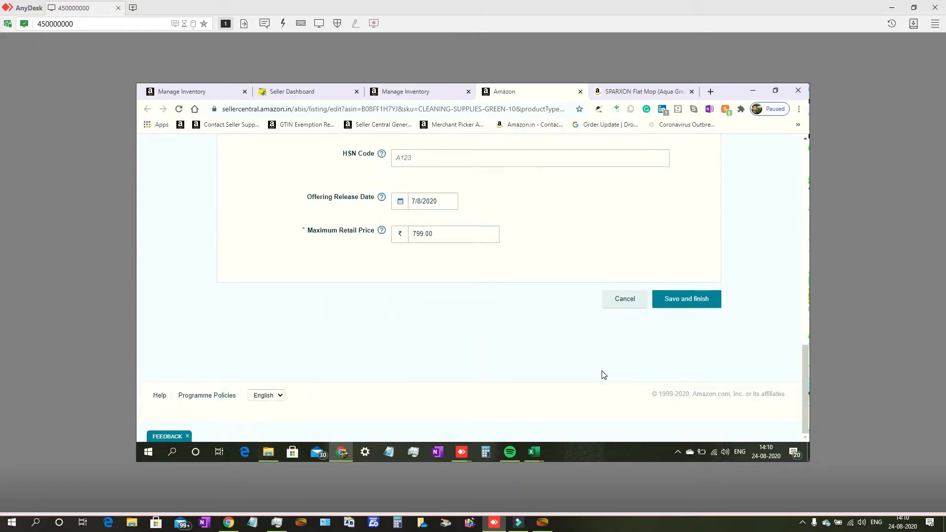
scroll(603, 375, "up", 3)
scroll(602, 376, "down", 3)
scroll(603, 369, "up", 6)
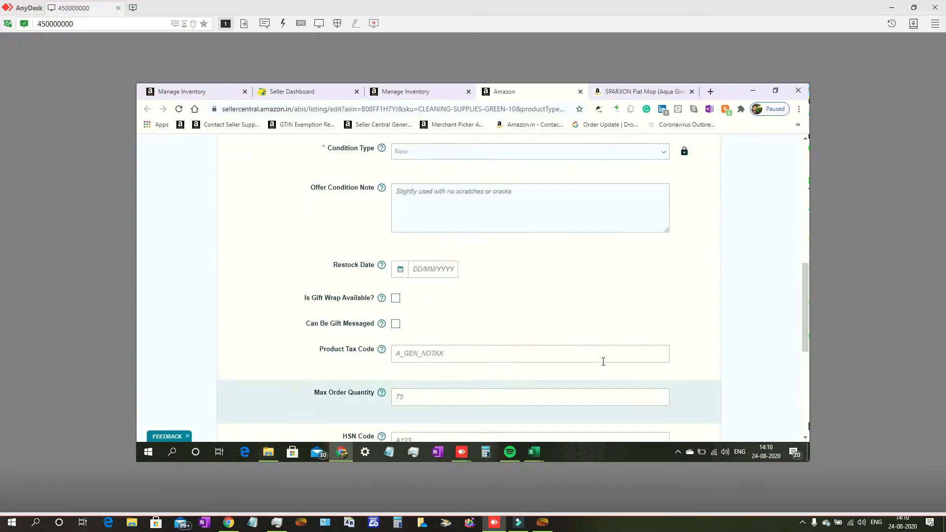
scroll(603, 362, "up", 8)
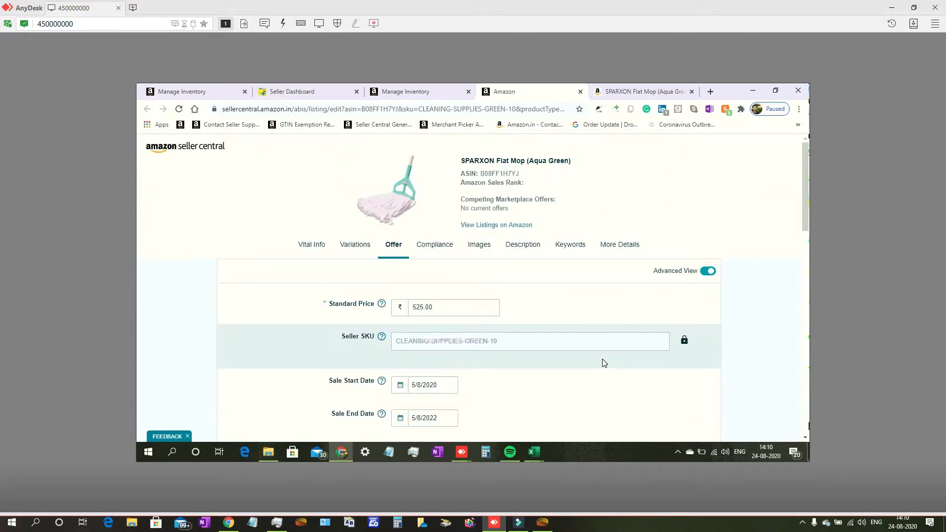
Save the Flat Mop's offer and dismiss the submission confirmation.
scroll(604, 363, "down", 10)
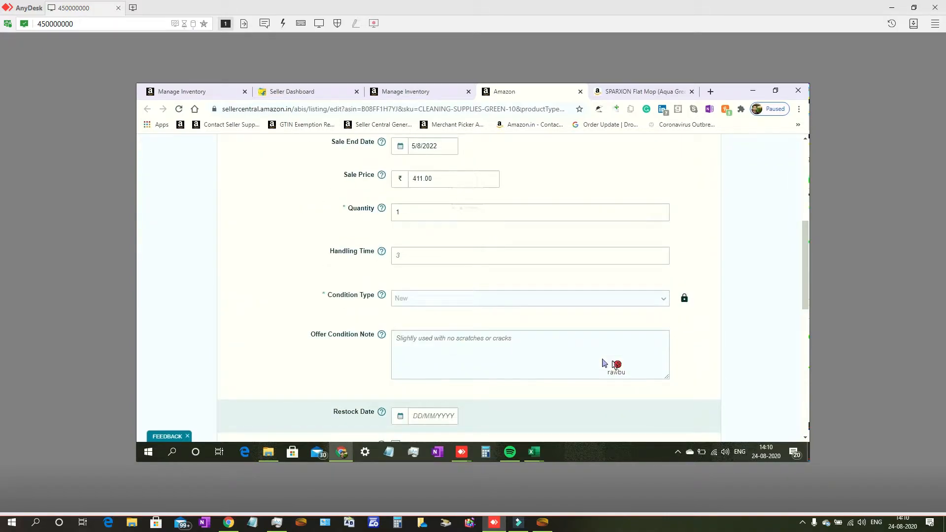
scroll(708, 395, "down", 5)
left_click(687, 299)
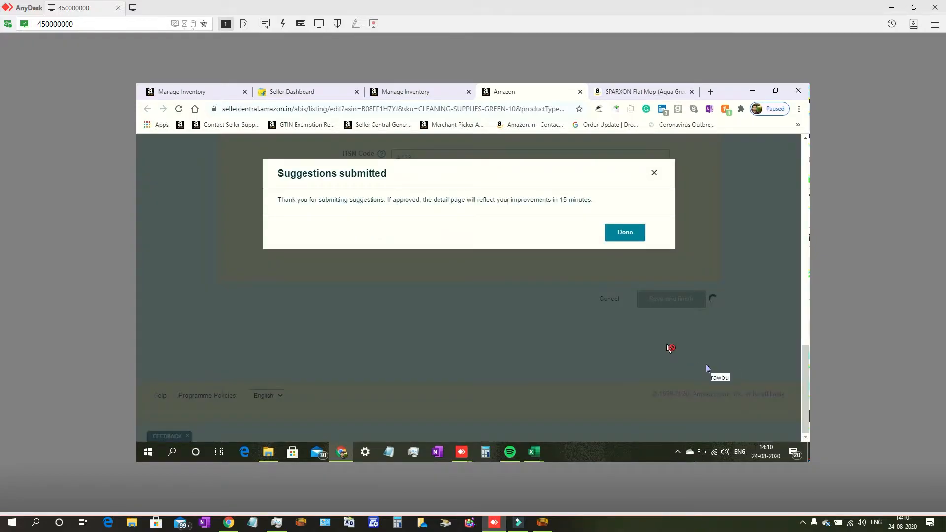
left_click(624, 235)
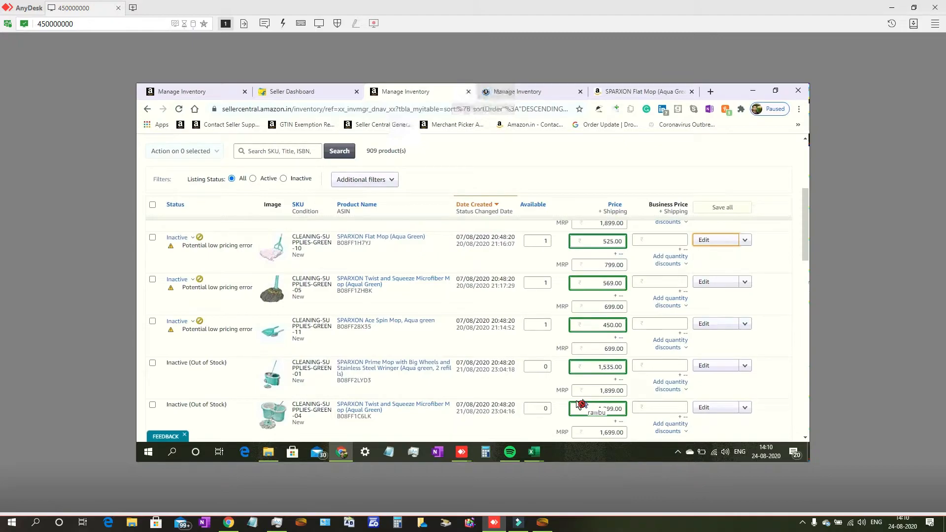
Go from the inventory list to Manage Orders and view the unshipped orders.
scroll(581, 403, "up", 3)
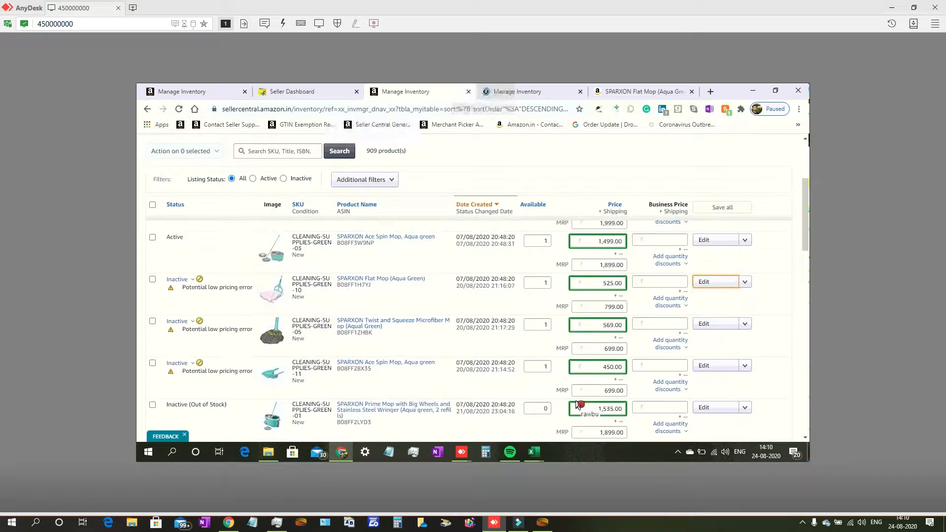
scroll(578, 404, "up", 1)
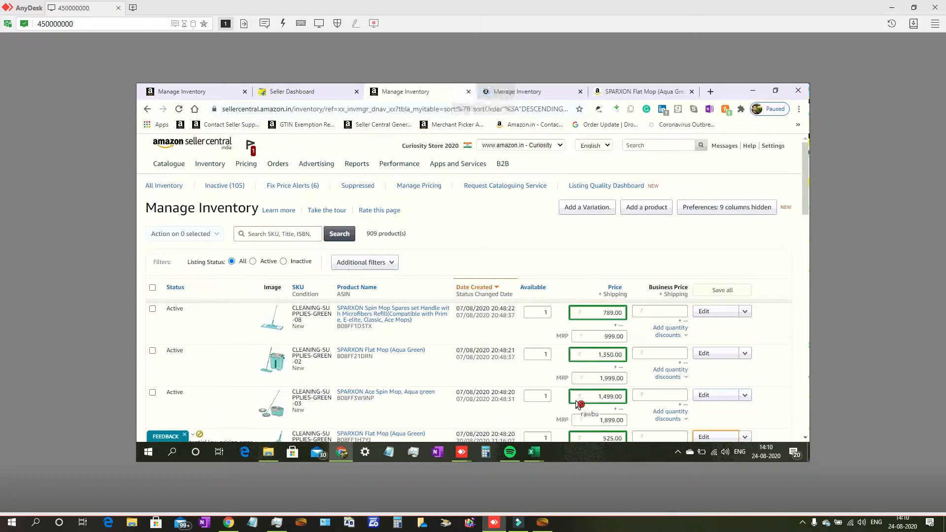
mouse_move(278, 164)
left_click(293, 184)
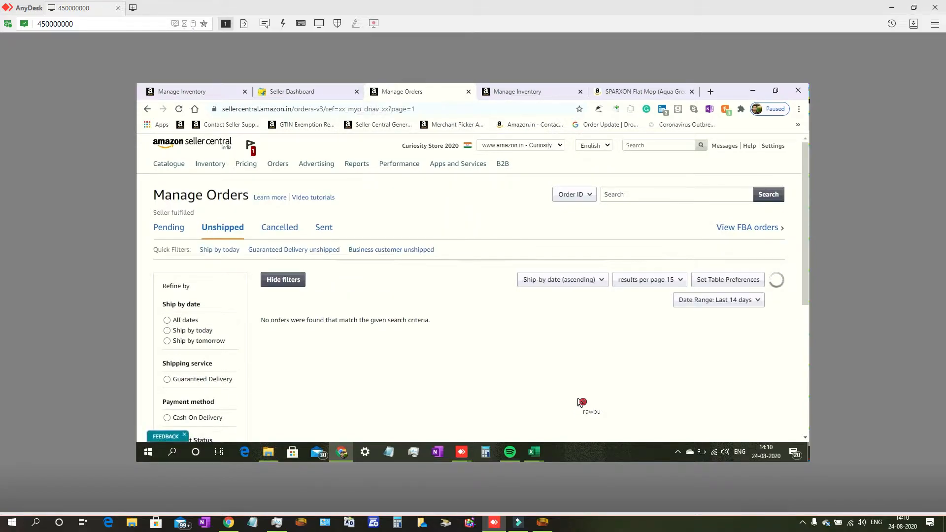
scroll(522, 392, "down", 4)
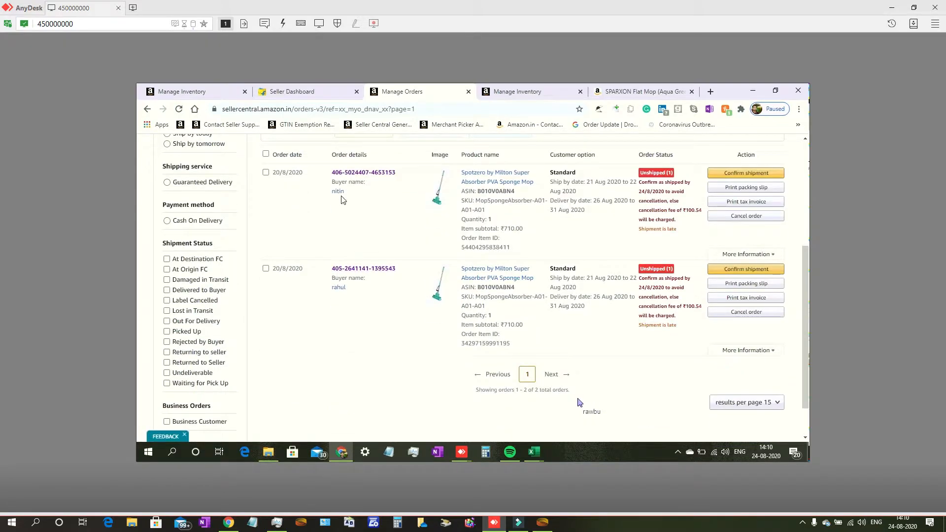
Open the contact form for the first unshipped order's buyer and choose Confirm order details as the contact reason.
left_click(337, 192)
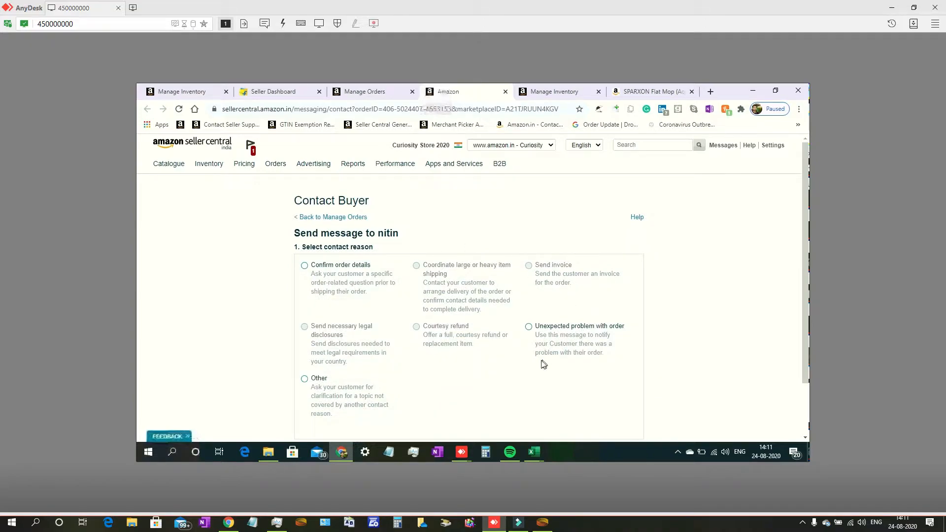
scroll(542, 364, "down", 1)
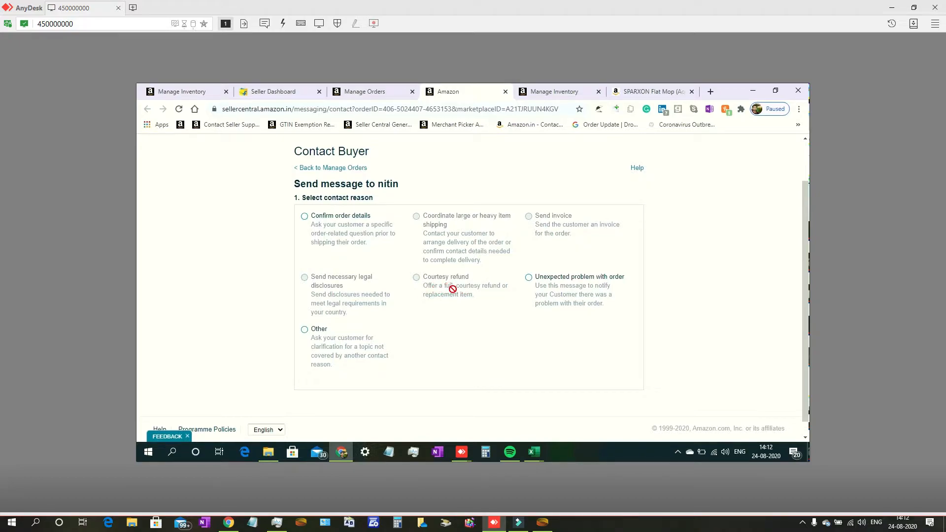
left_click(305, 220)
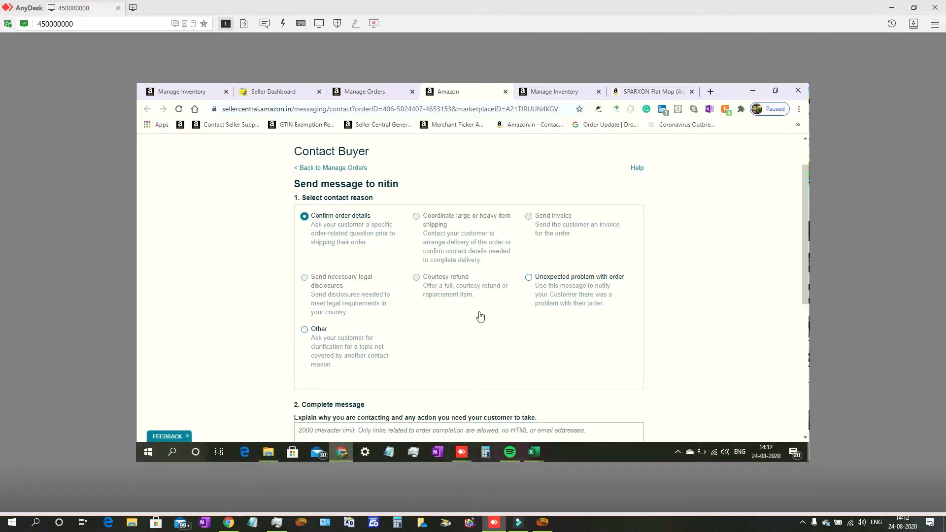
Review the buyer message form and its preview, and return to Manage Orders without sending.
scroll(480, 317, "down", 2)
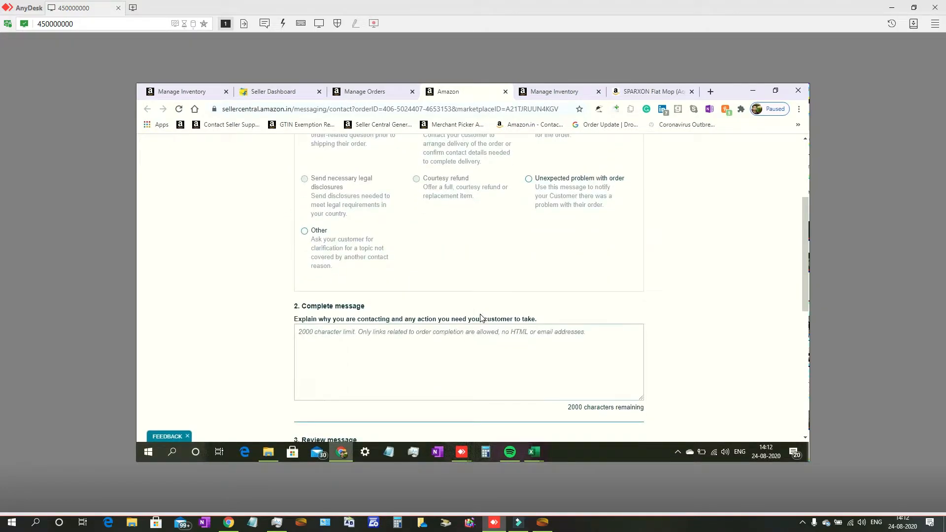
scroll(480, 317, "down", 6)
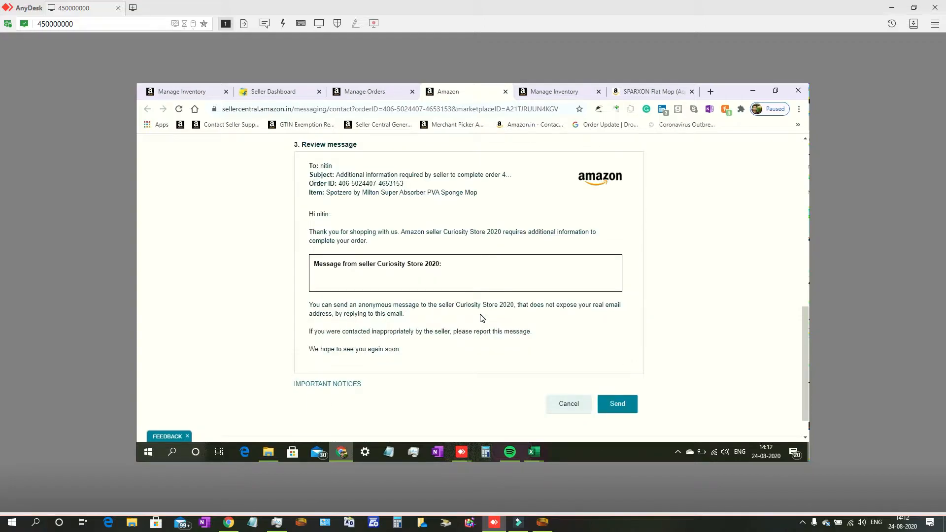
scroll(481, 318, "down", 1)
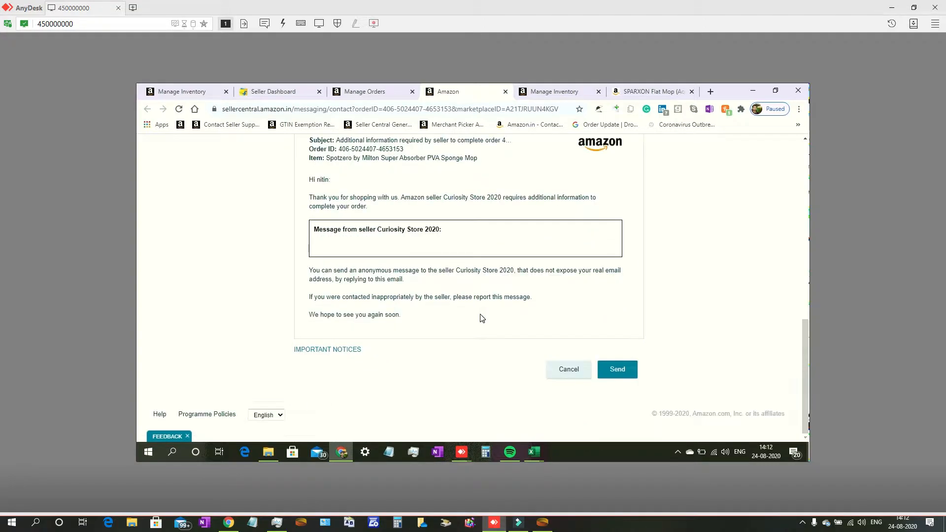
scroll(482, 317, "up", 3)
scroll(482, 317, "up", 7)
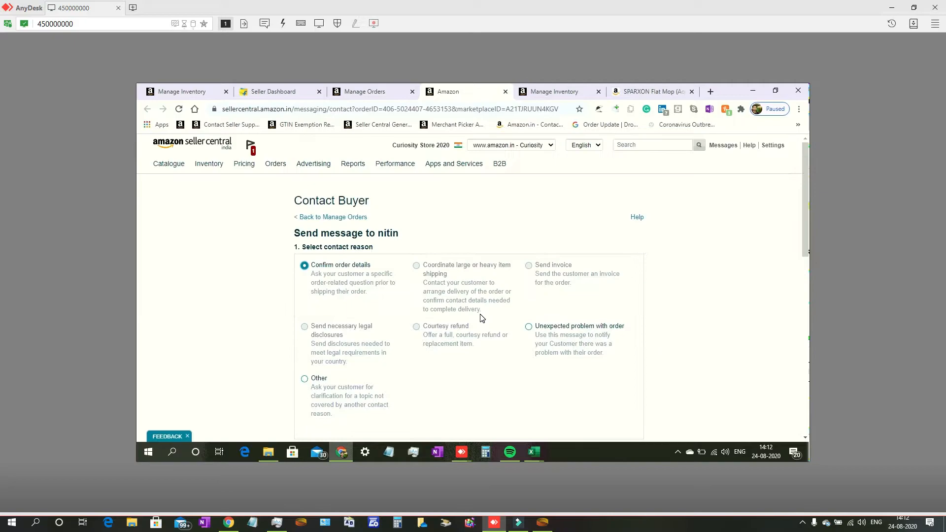
left_click(304, 218)
left_click(302, 217)
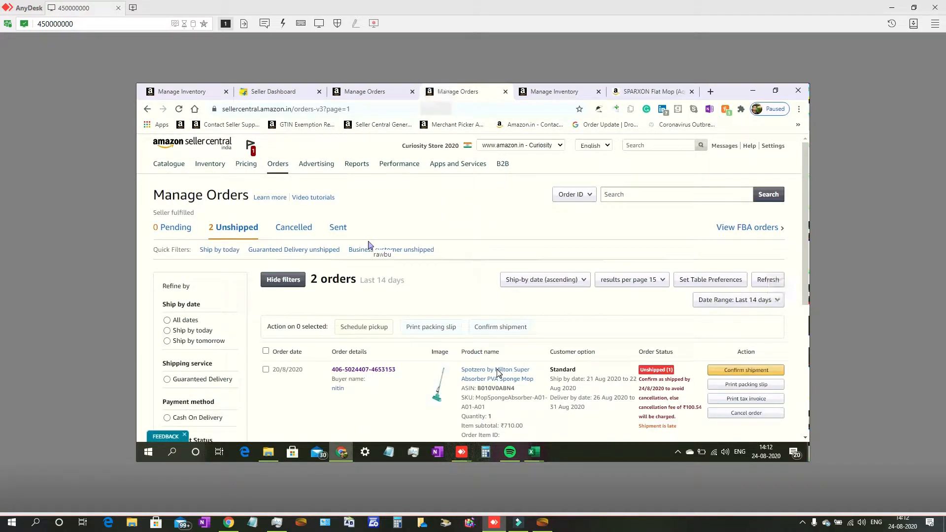
Examine the unshipped orders' ship-by dates, order status and available shipment actions.
scroll(540, 389, "down", 1)
scroll(540, 388, "down", 2)
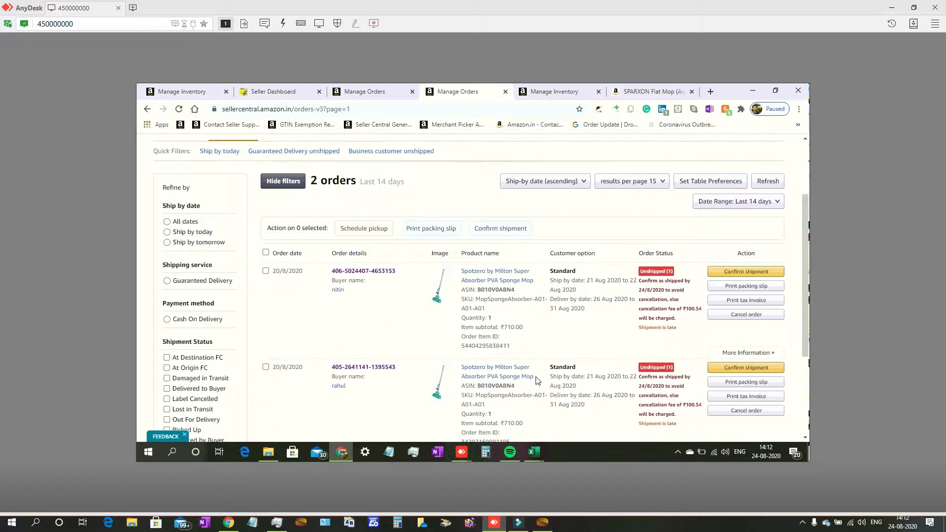
scroll(556, 390, "down", 3)
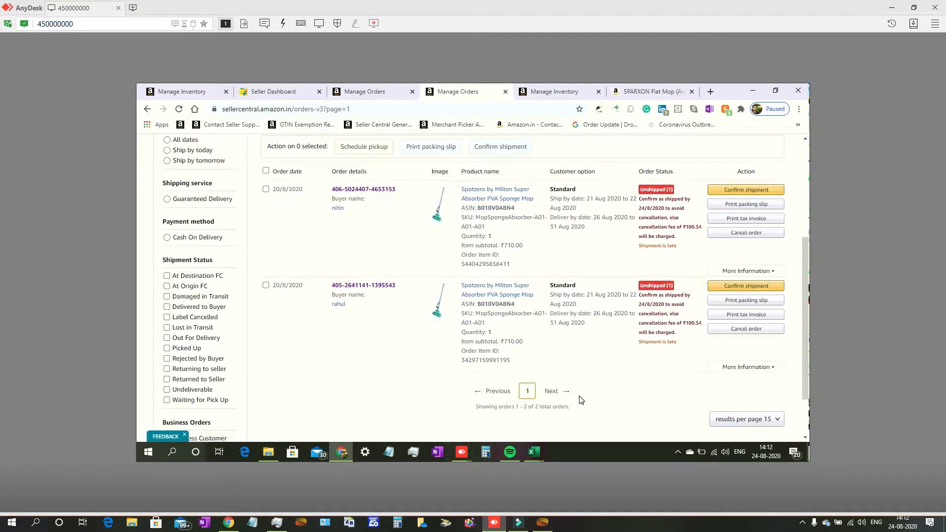
scroll(581, 400, "down", 2)
scroll(581, 399, "up", 3)
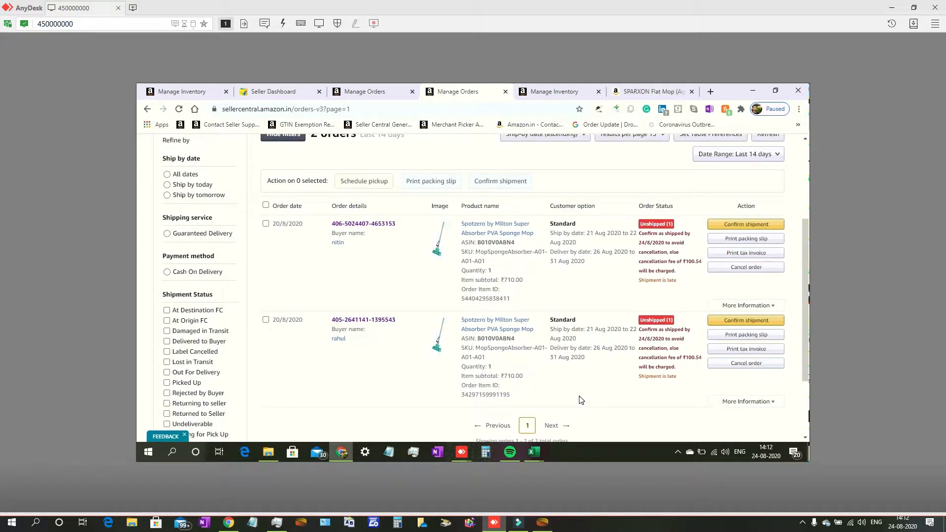
scroll(581, 400, "up", 1)
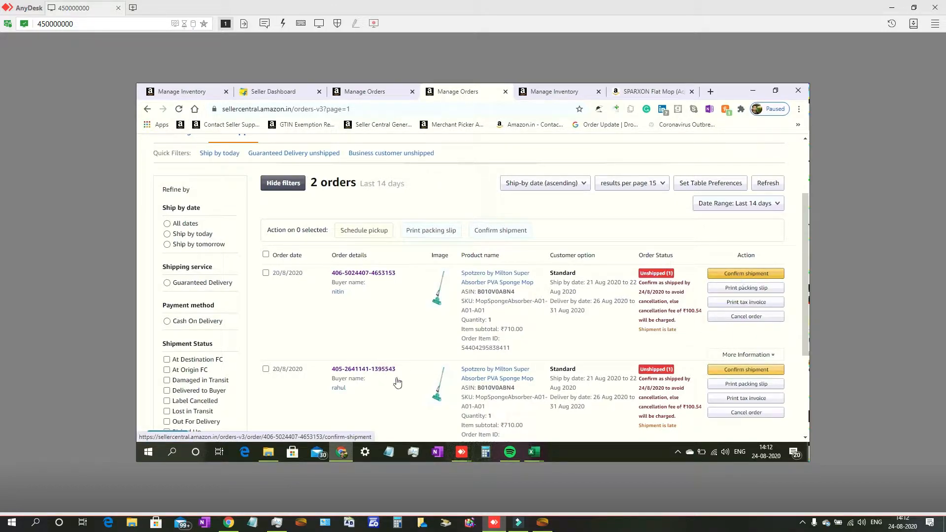
scroll(473, 315, "up", 2)
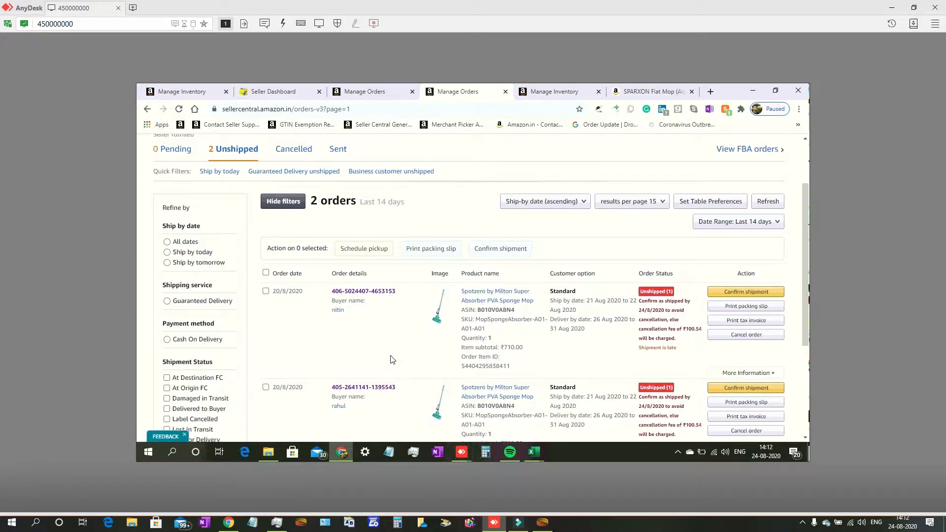
scroll(392, 359, "down", 1)
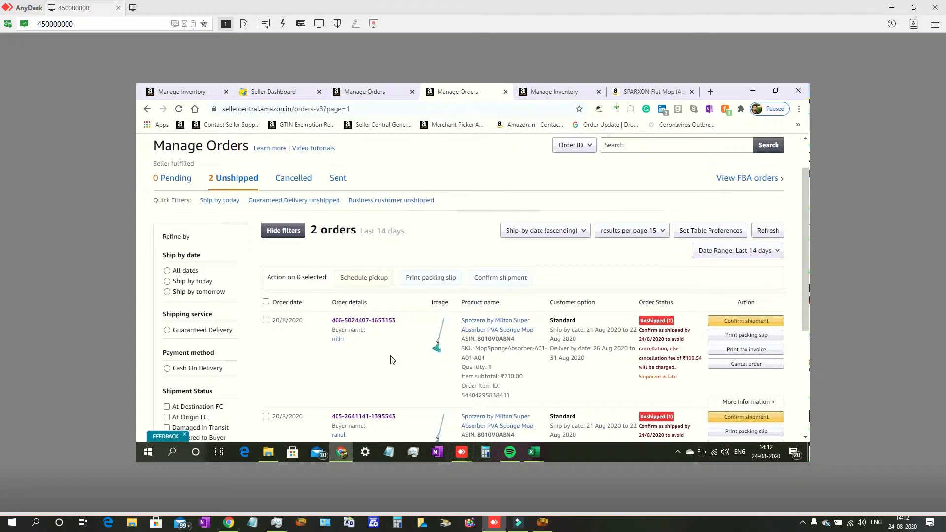
scroll(393, 359, "down", 1)
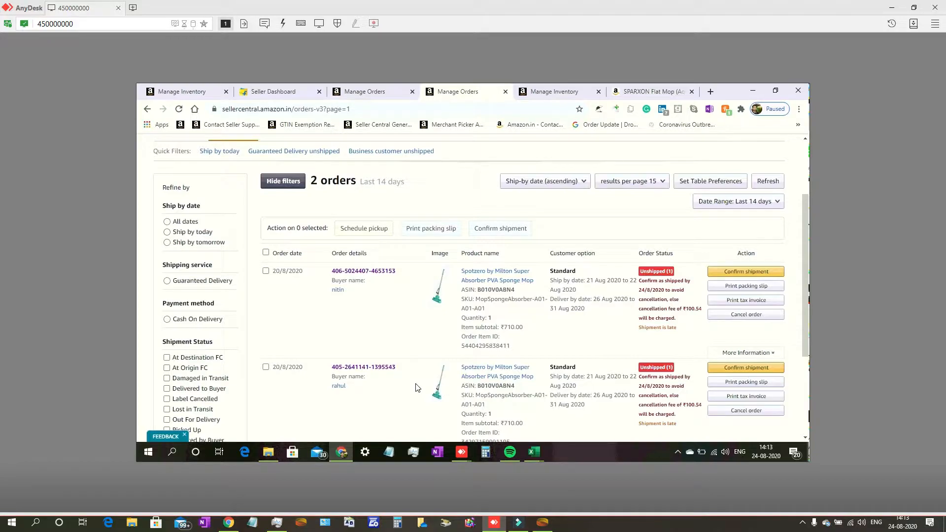
left_click(802, 526)
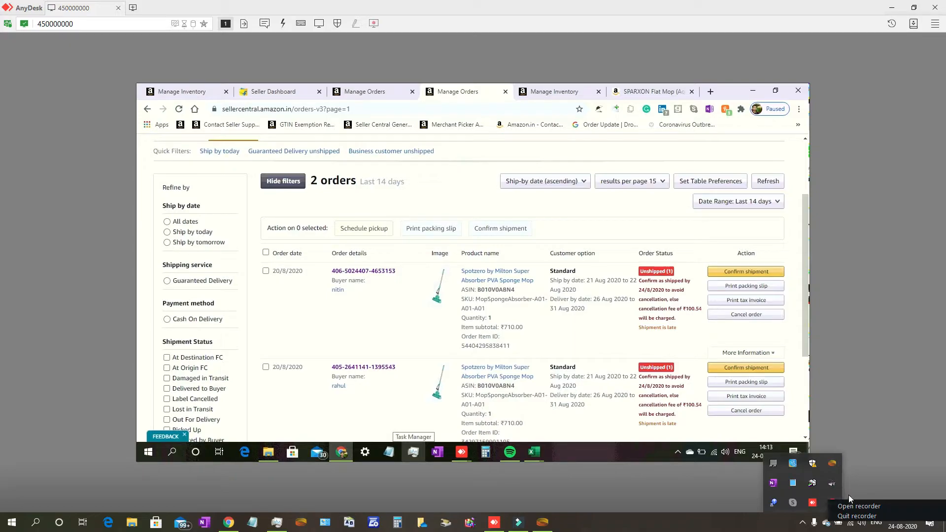
right_click(833, 501)
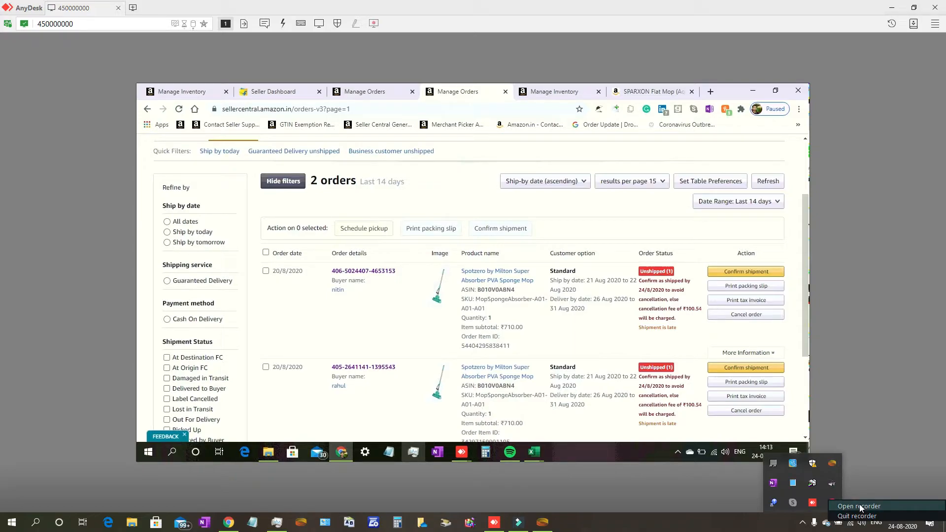
left_click(860, 506)
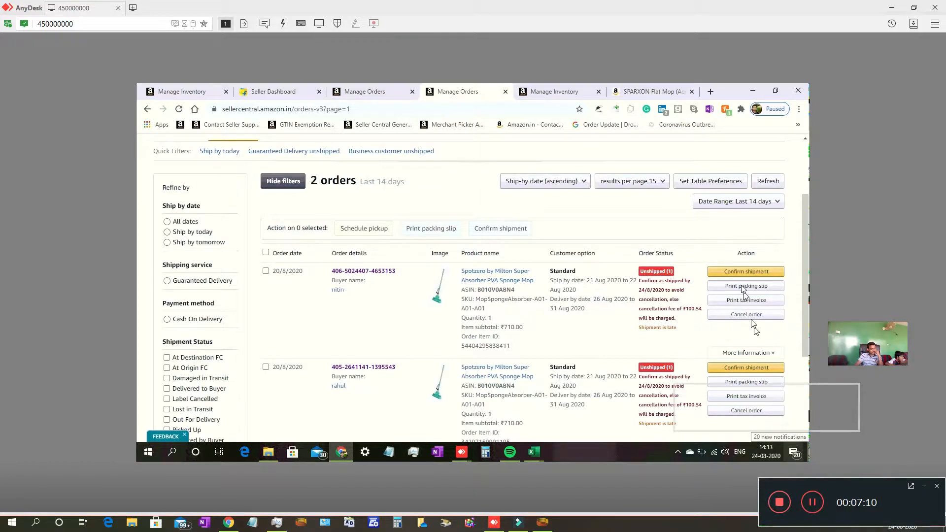
left_click_drag(779, 220, 796, 241)
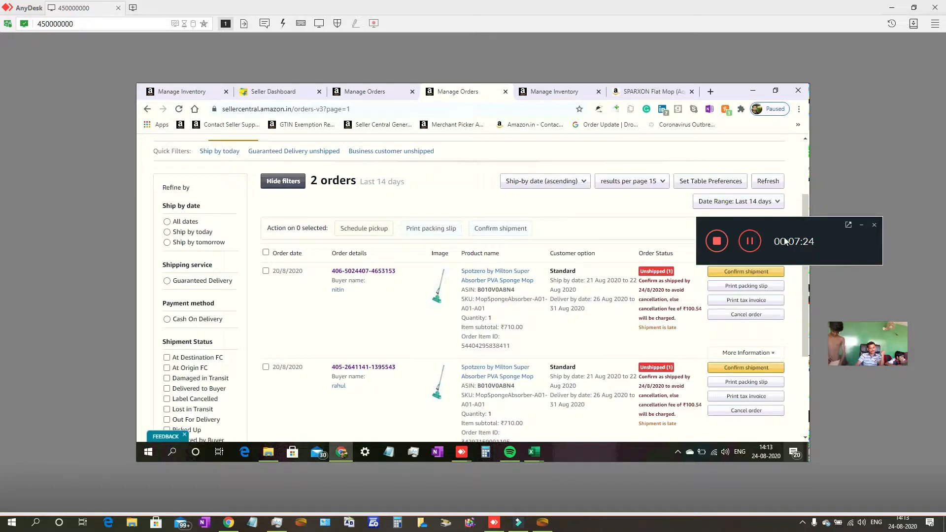
left_click(751, 240)
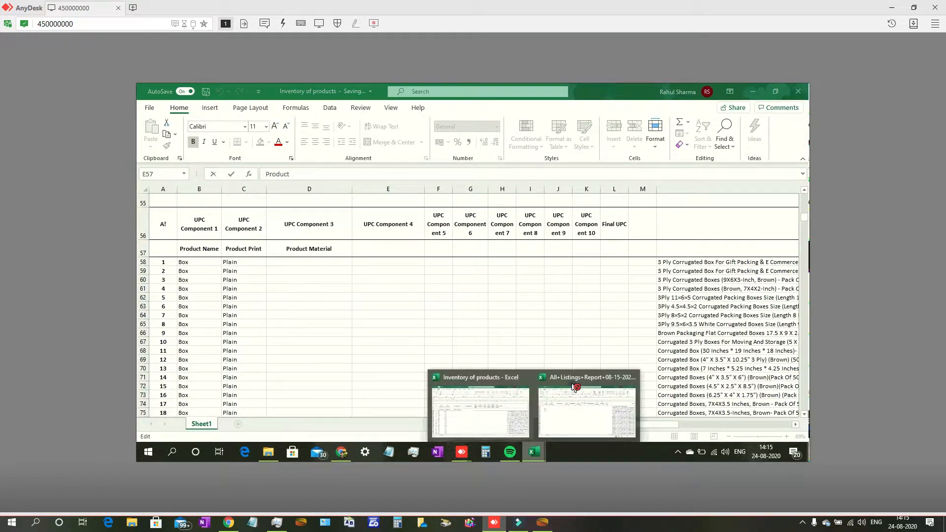
Switch to the All+Listings+Report+08-15-2020 workbook in Excel and select the item-name column header.
left_click(574, 386)
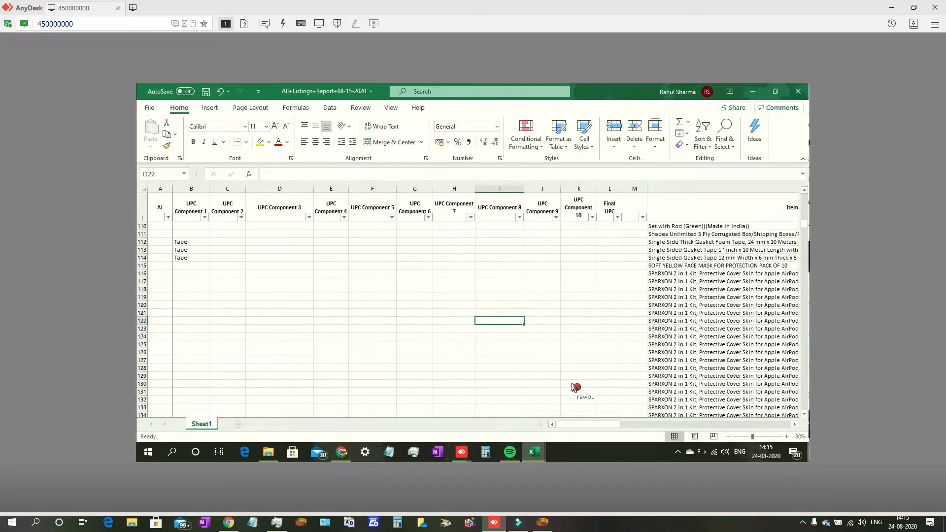
scroll(572, 386, "up", 2)
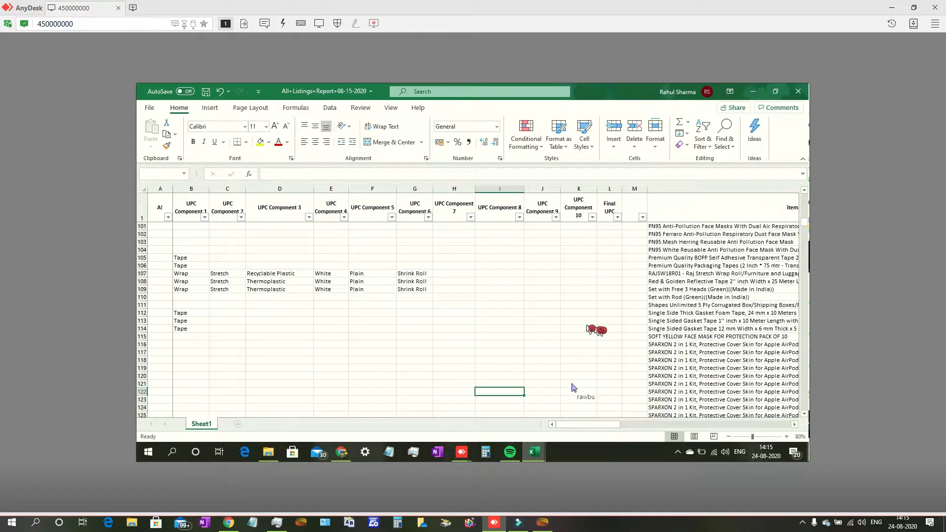
scroll(573, 387, "up", 1)
scroll(572, 387, "up", 15)
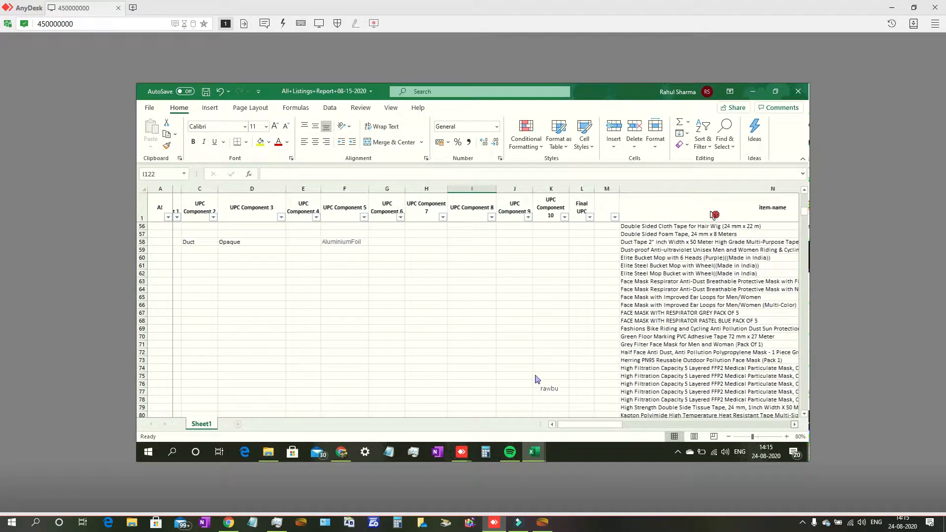
left_click(710, 212)
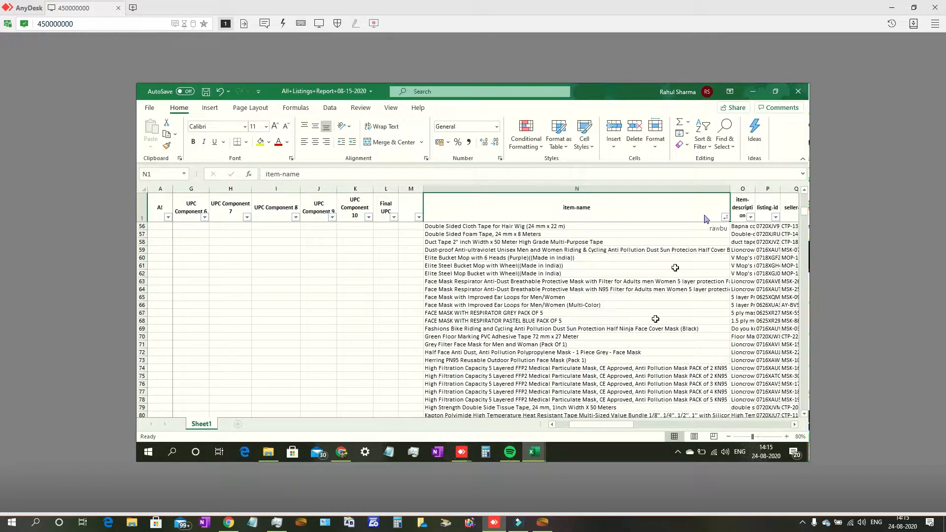
Select all seller-sku entries from row 866 up to row 2, leaving out the header.
left_click_drag(338, 455, 751, 332)
left_click(768, 280)
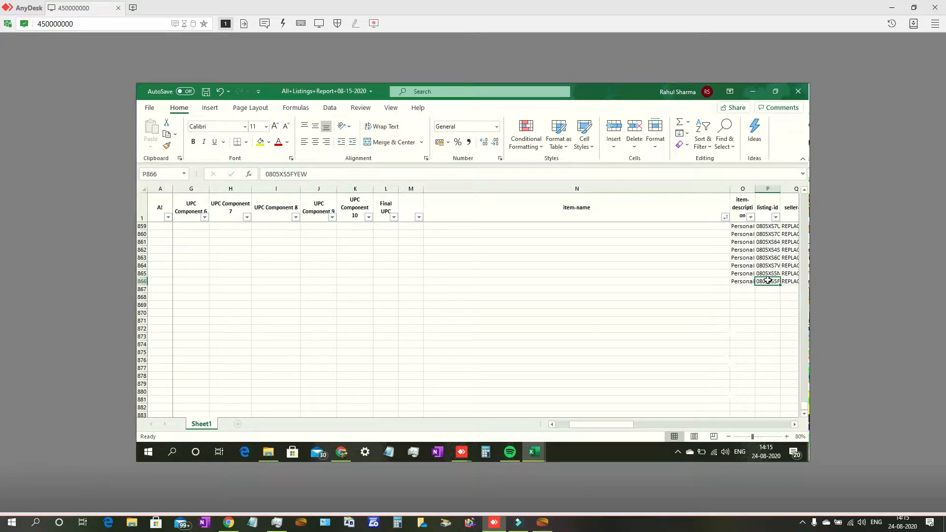
key("Right")
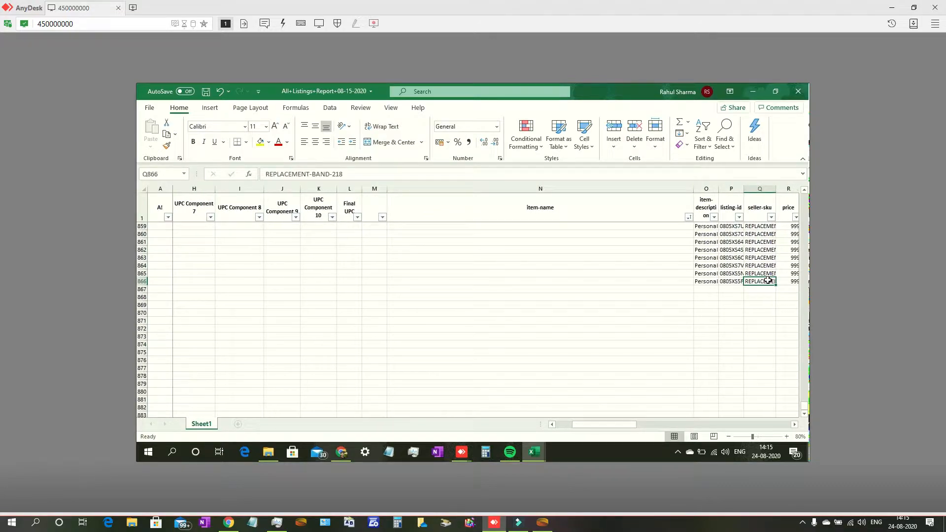
key("ctrl+shift+Up")
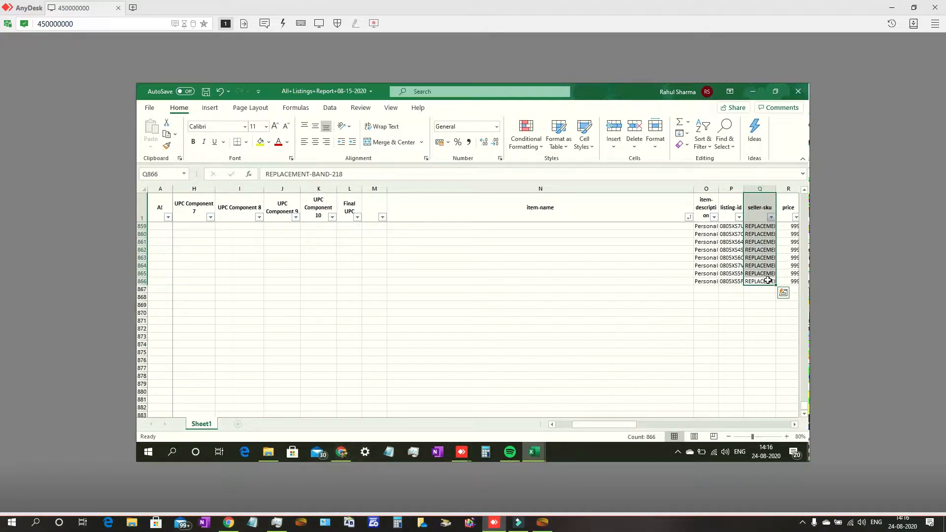
key("shift+Down")
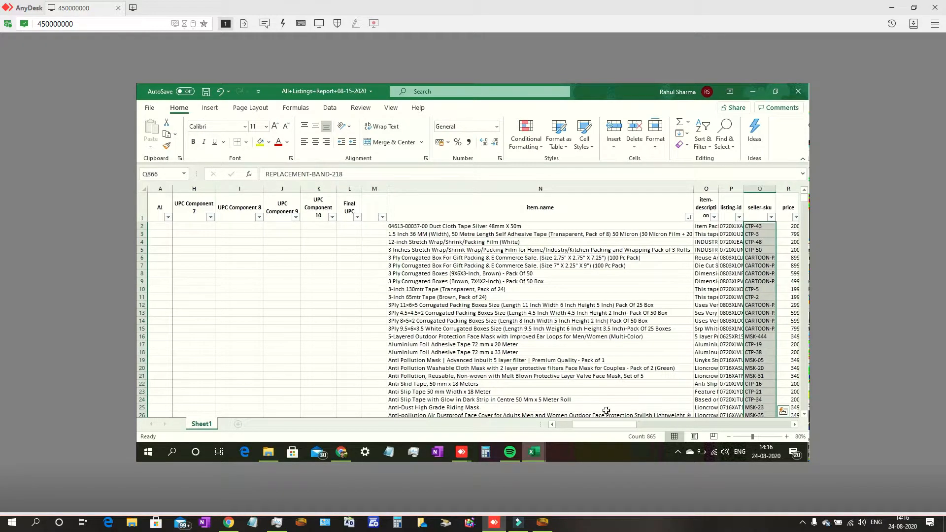
Open a second window of the All+Listings+Report+08-15-2020 workbook.
left_click(553, 424)
left_click(553, 425)
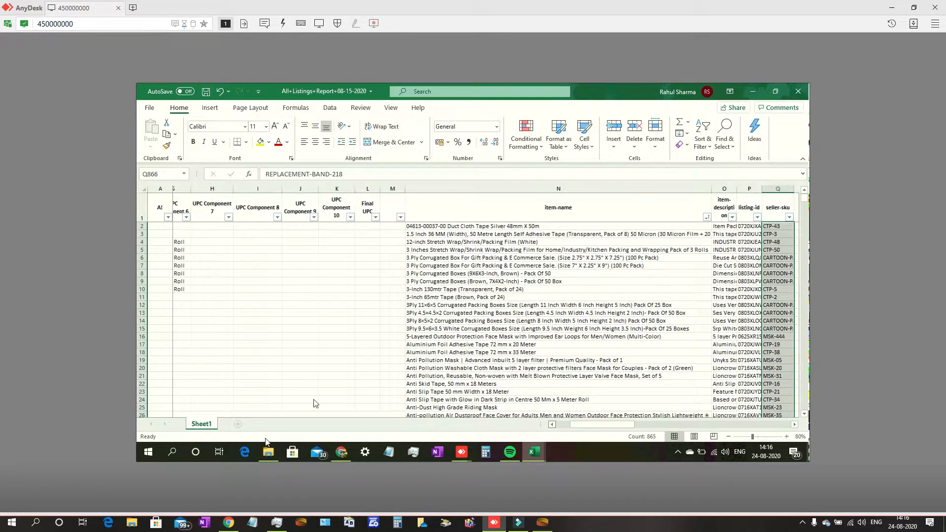
mouse_move(537, 454)
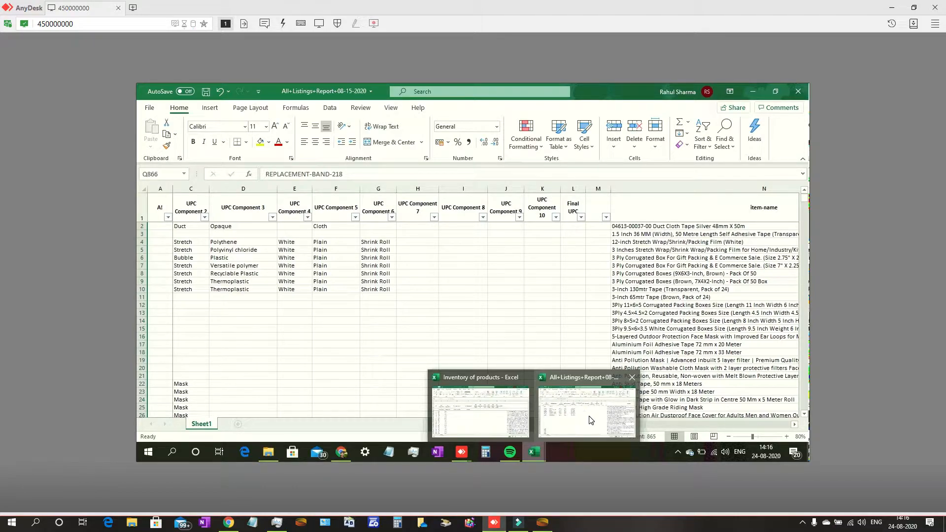
left_click(391, 109)
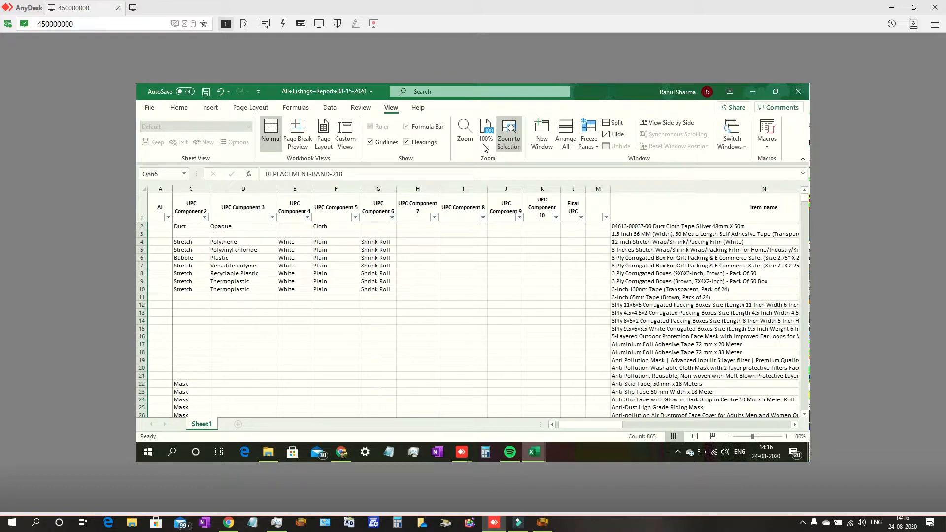
left_click(543, 146)
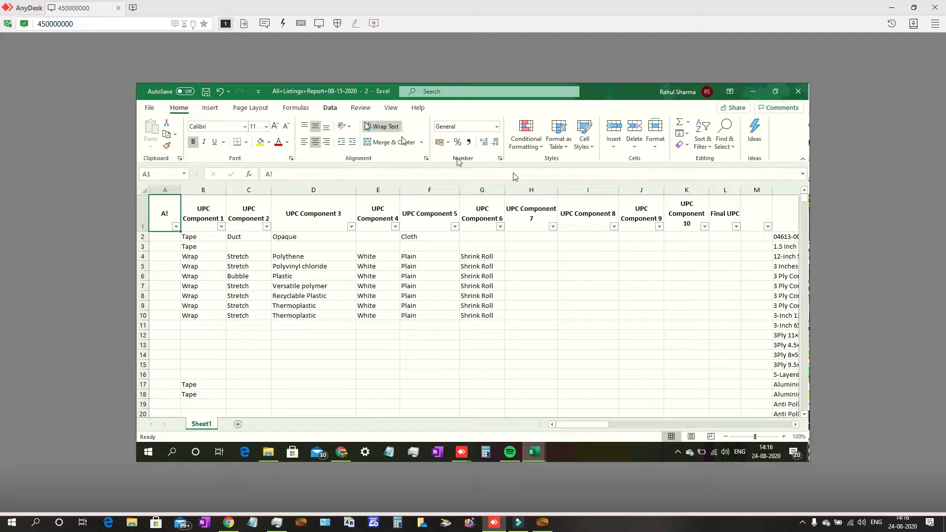
Split the second window's sheet at cell G3 and bring columns F to K into the first pane.
scroll(566, 133, "down", 4)
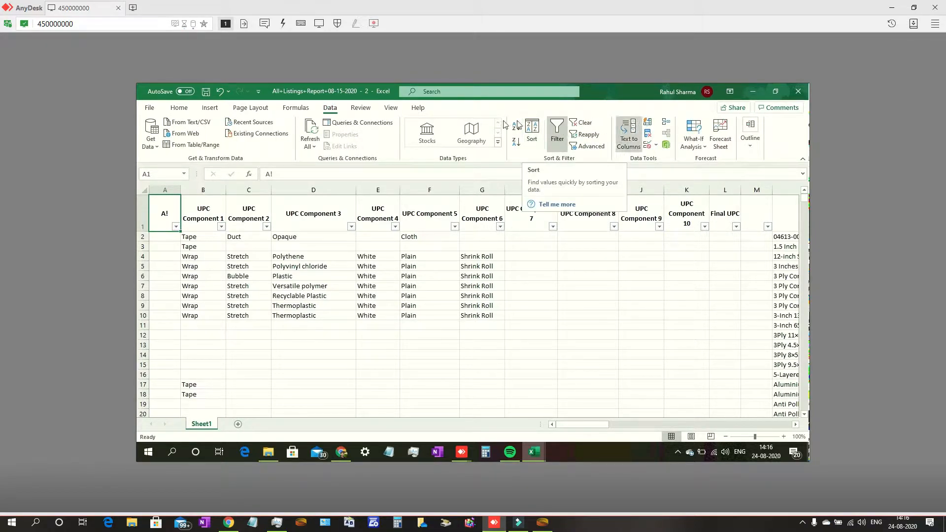
left_click(392, 108)
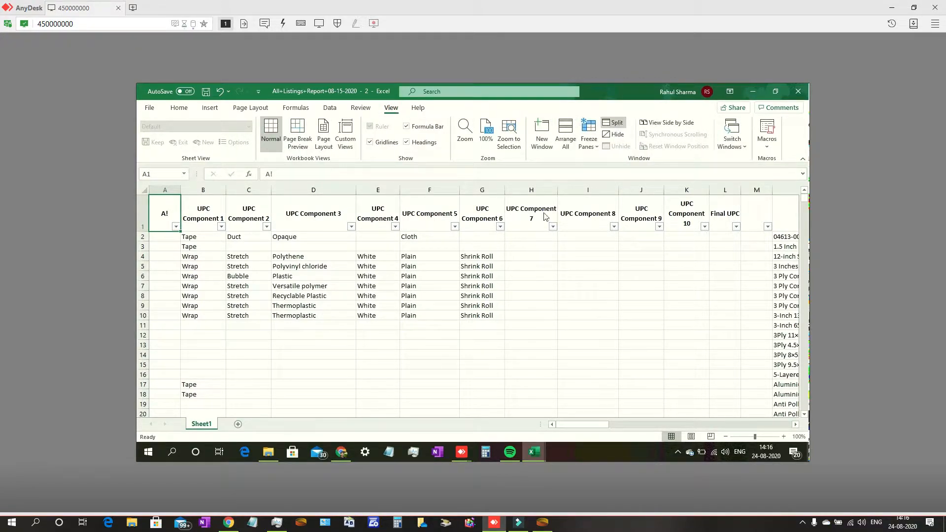
left_click(486, 248)
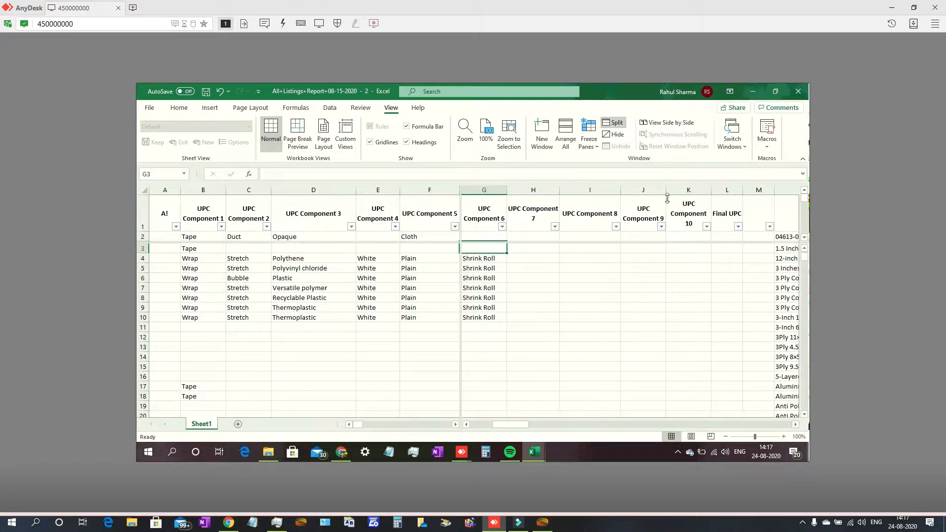
left_click(513, 298)
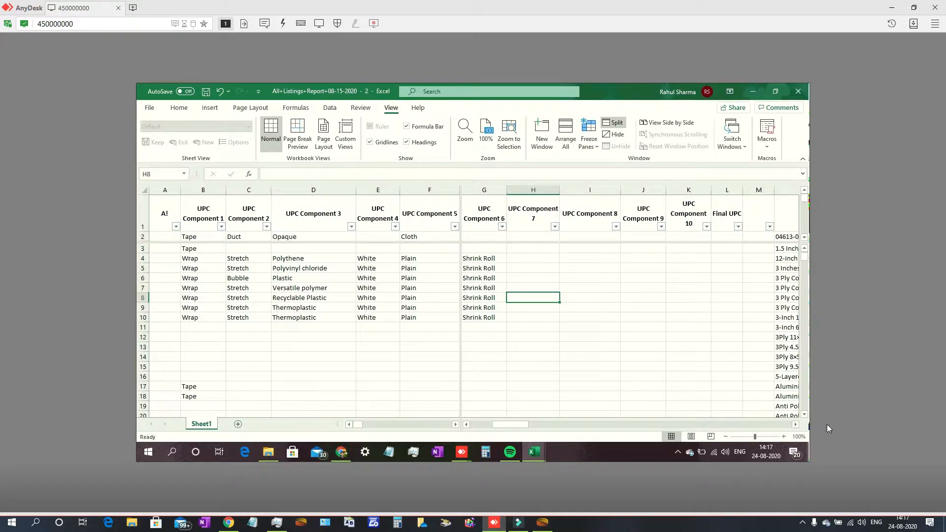
left_click(455, 424)
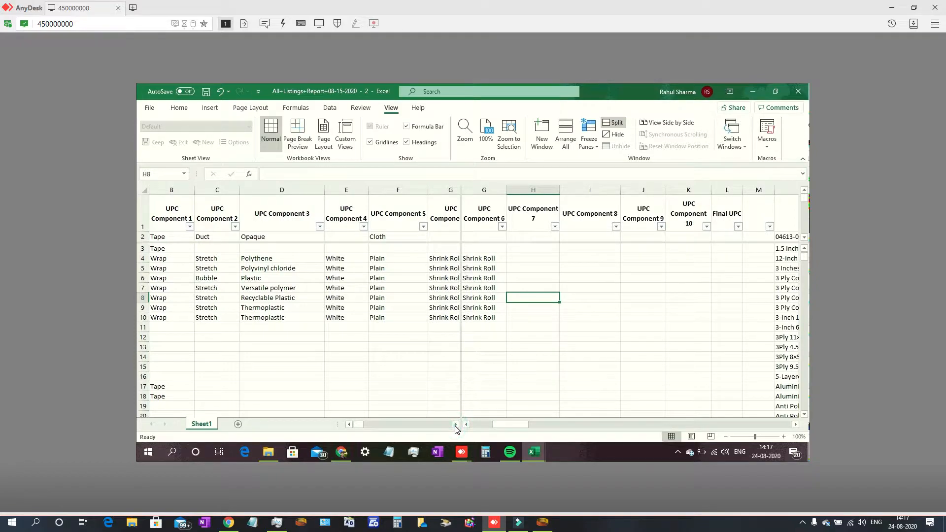
left_click(454, 425)
left_click(455, 425)
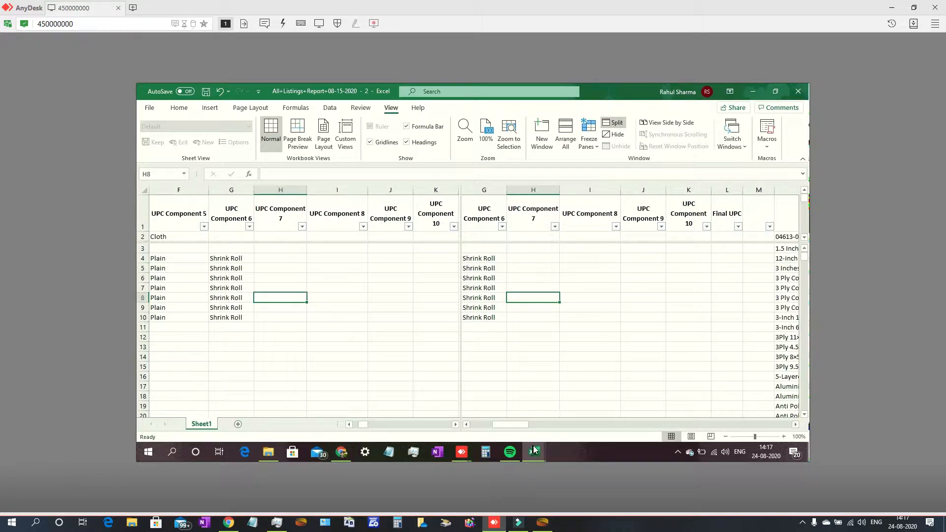
Return to the report's first window and look over the columns from item-name to image-url.
mouse_move(533, 453)
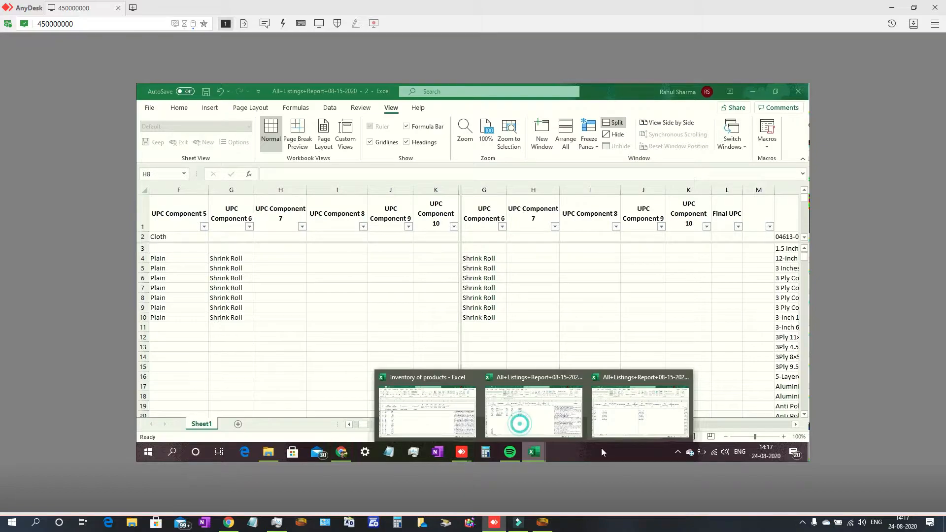
left_click(615, 379)
left_click(423, 319)
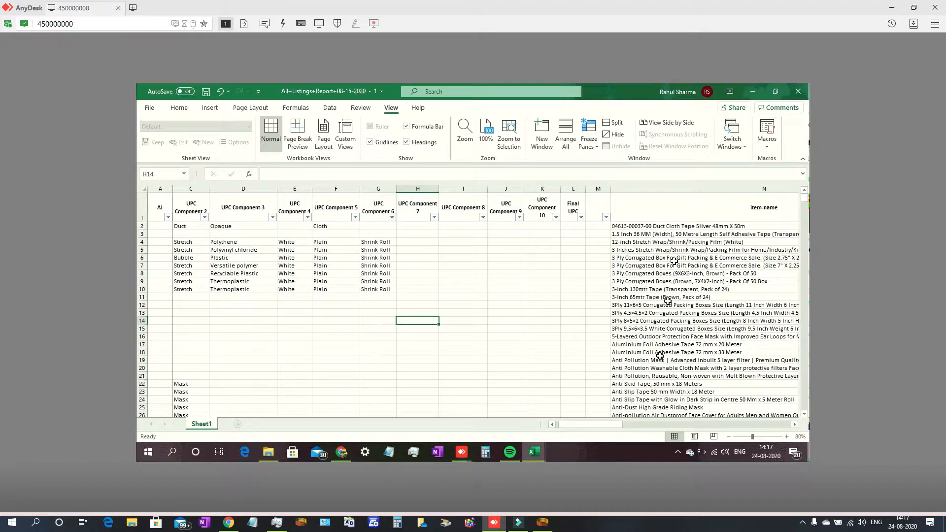
left_click(794, 424)
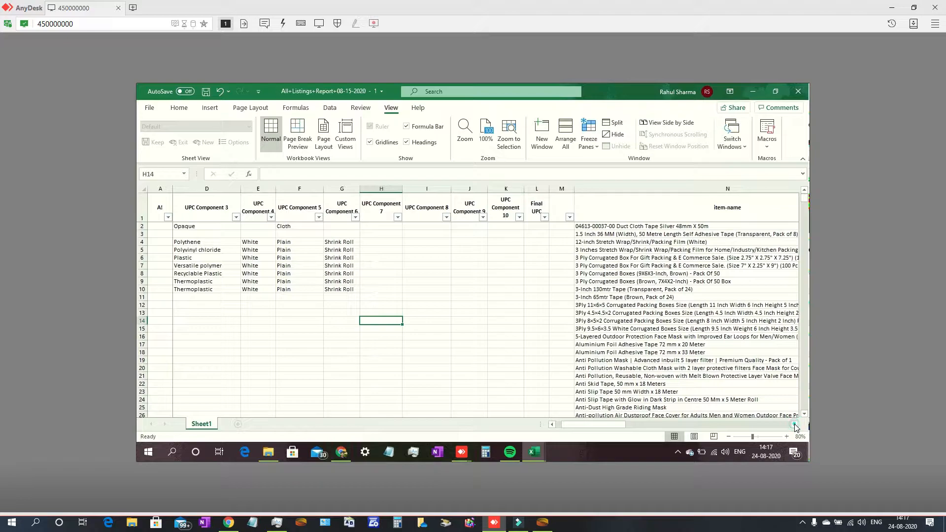
left_click(794, 424)
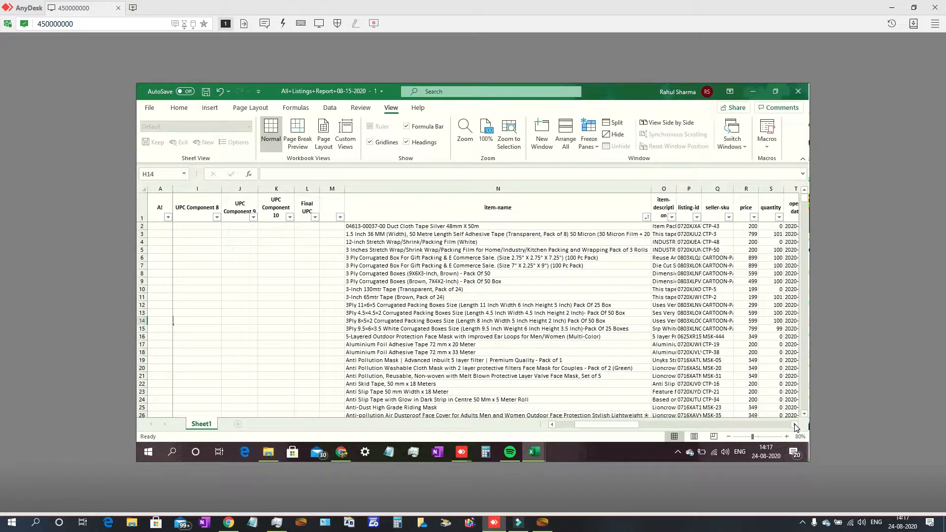
left_click(794, 424)
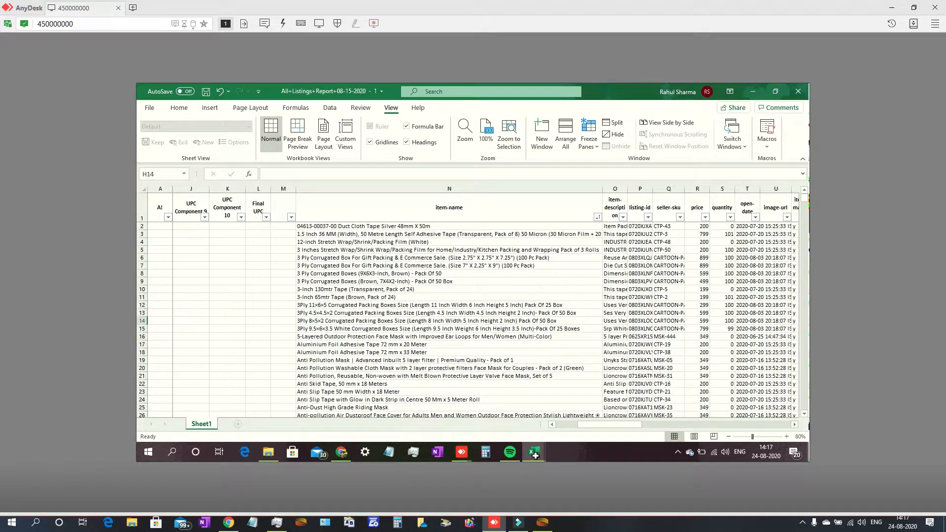
Switch back to the split window and view the item-description to product-id-type columns in the first pane.
mouse_move(535, 453)
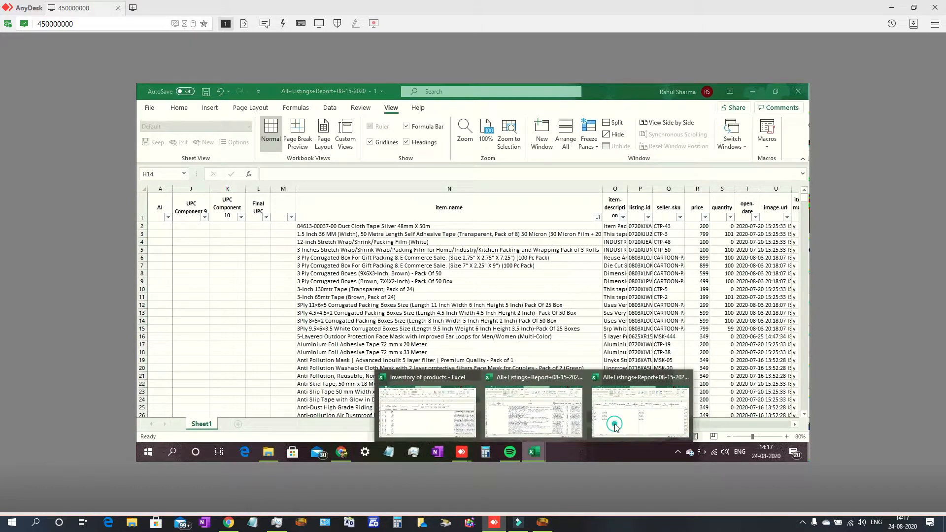
left_click(640, 411)
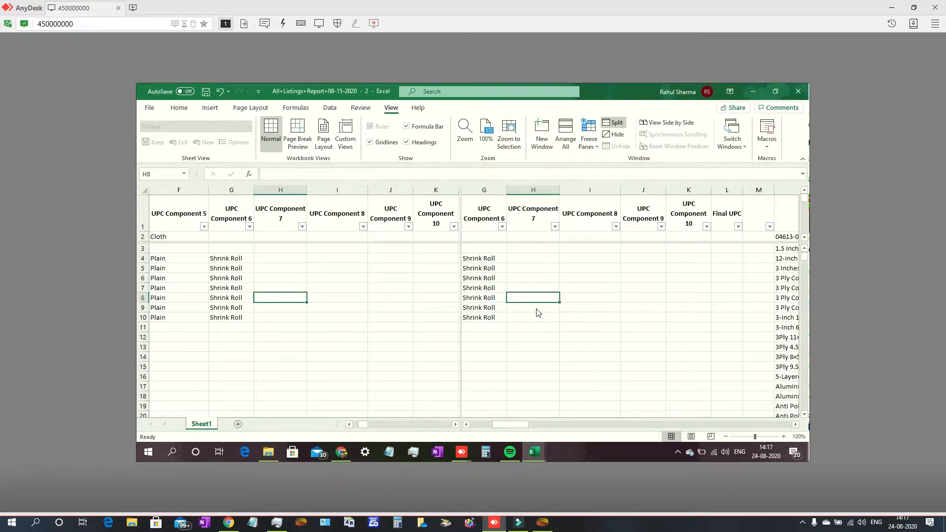
left_click(454, 424)
left_click(455, 424)
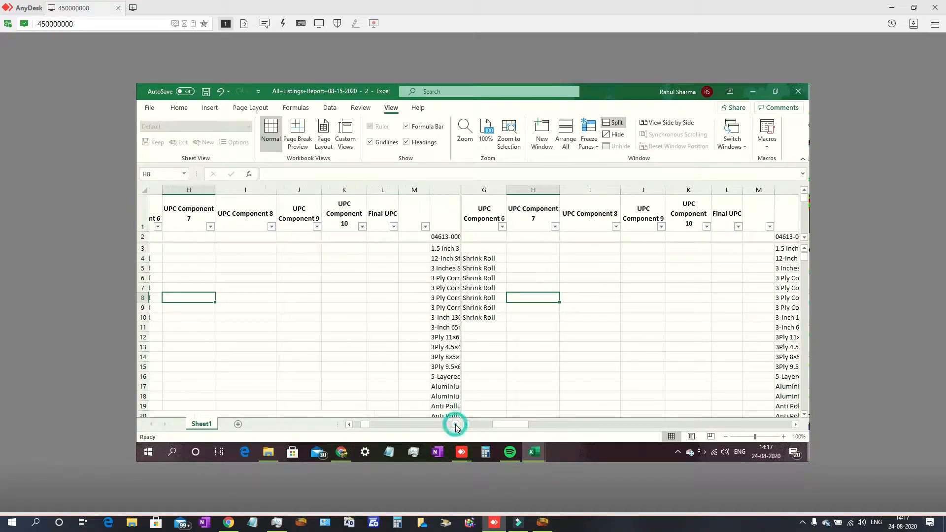
left_click(455, 424)
left_click(455, 424)
left_click(454, 424)
left_click(454, 424)
left_click(455, 424)
left_click(454, 424)
left_click(455, 424)
left_click(455, 424)
left_click(350, 424)
left_click(350, 424)
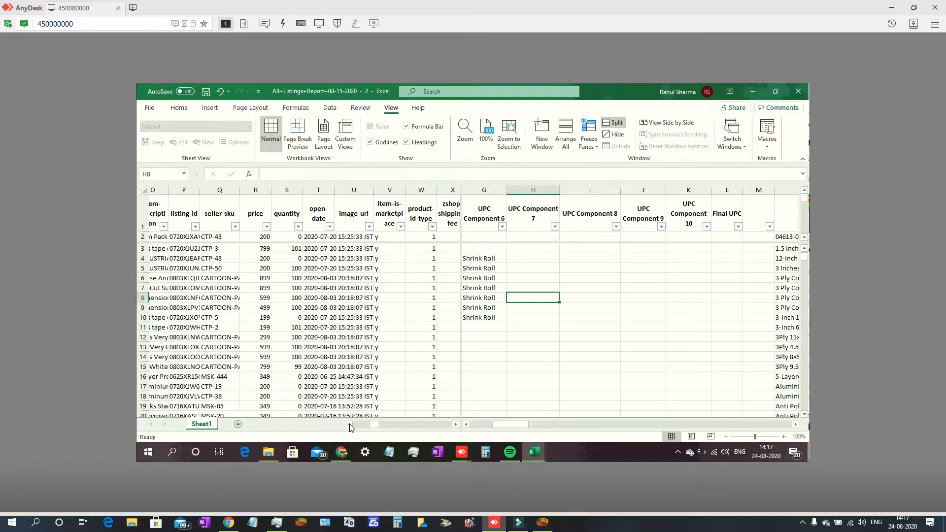
Line up the item-name column in the first pane beside columns A onward, with the UPC Components, in the second pane.
left_click(466, 425)
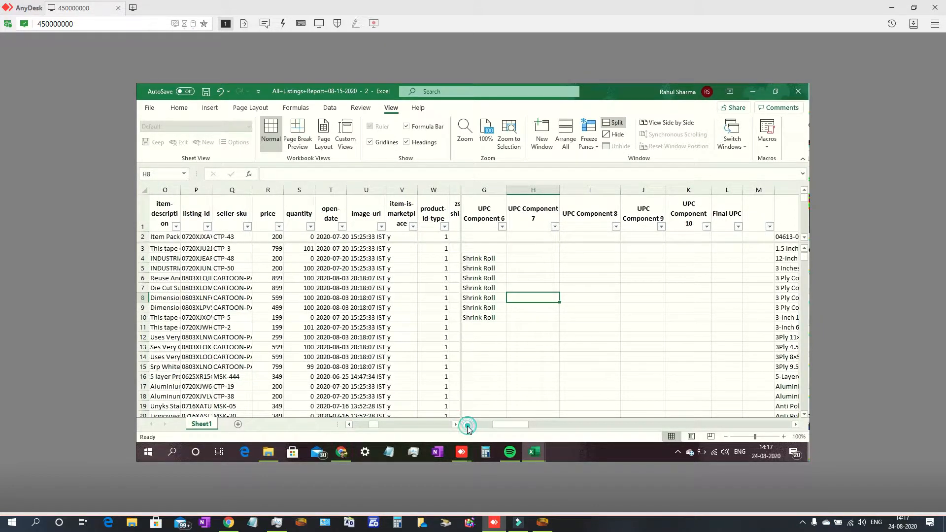
left_click(467, 424)
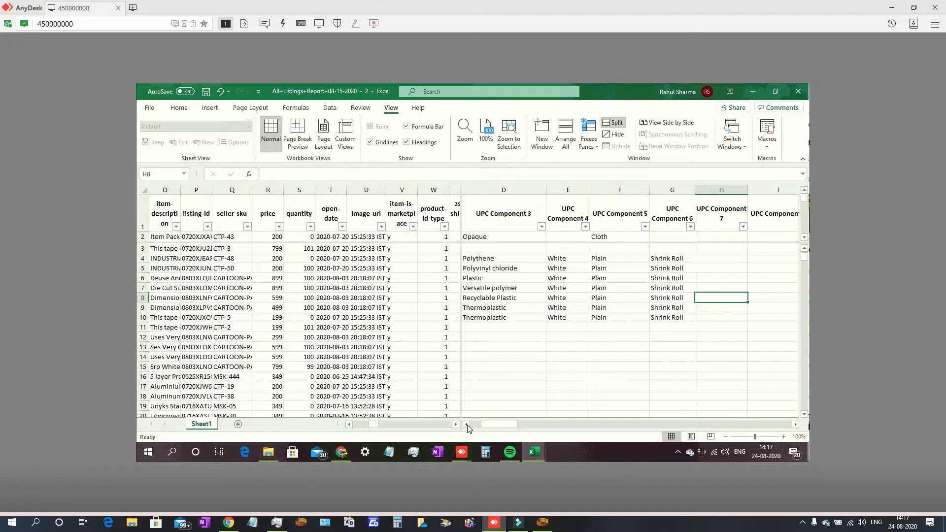
left_click(466, 425)
left_click(466, 425)
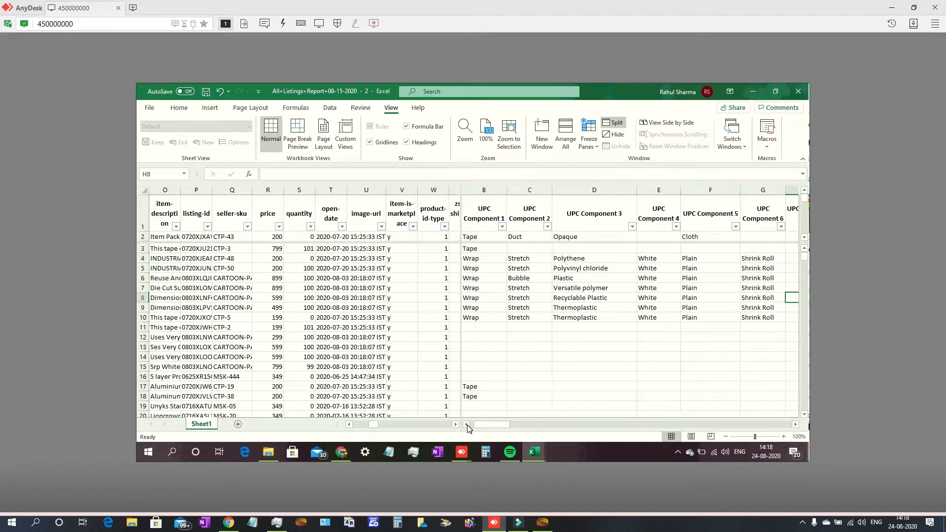
left_click(467, 425)
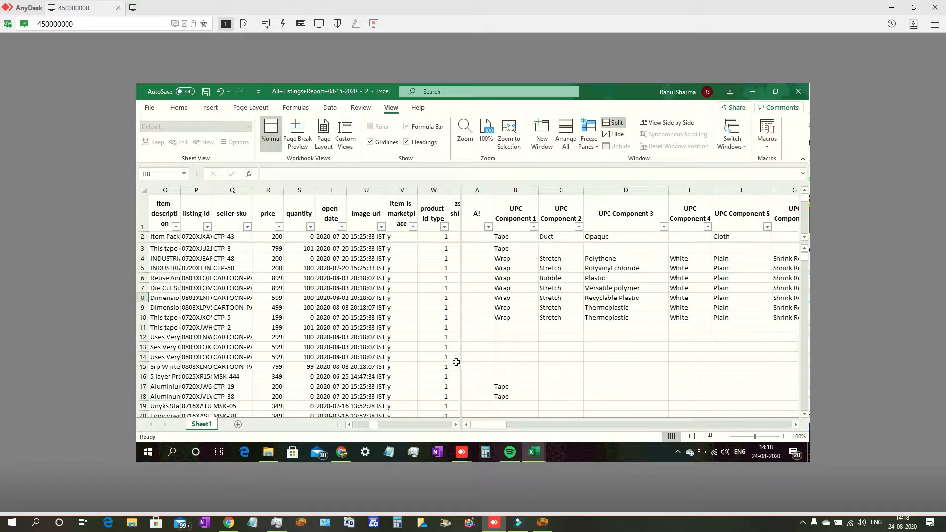
left_click(348, 425)
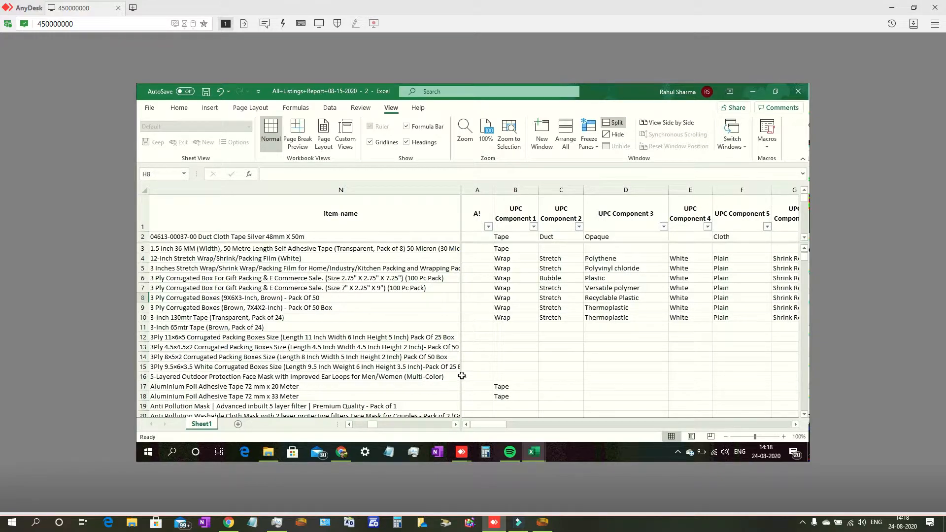
Widen the first pane to fit the whole item-name and item-description columns, and start the lower panes at row 2.
left_click_drag(459, 376, 533, 387)
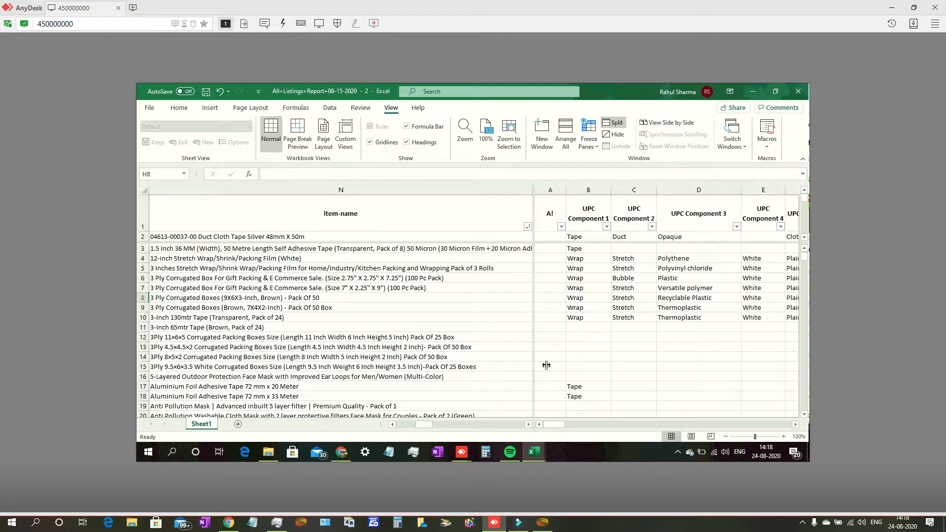
left_click_drag(533, 337, 562, 339)
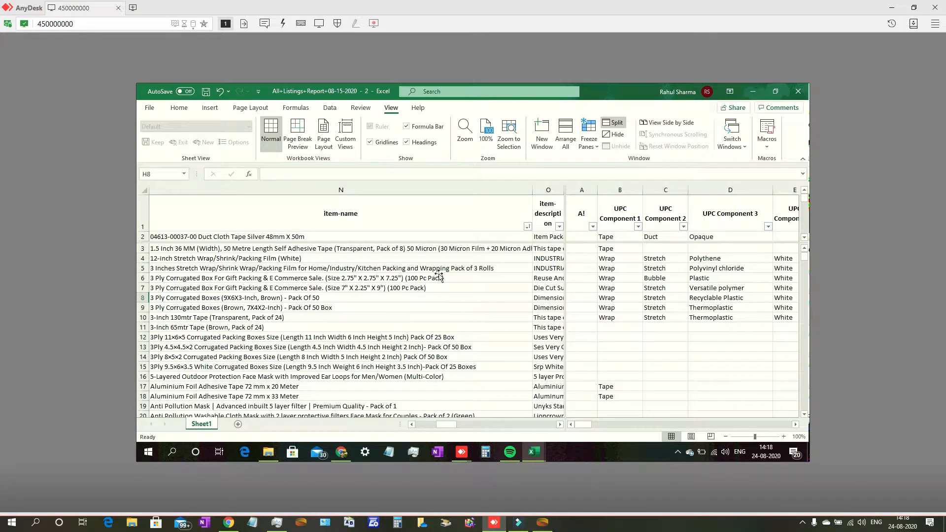
left_click(450, 307)
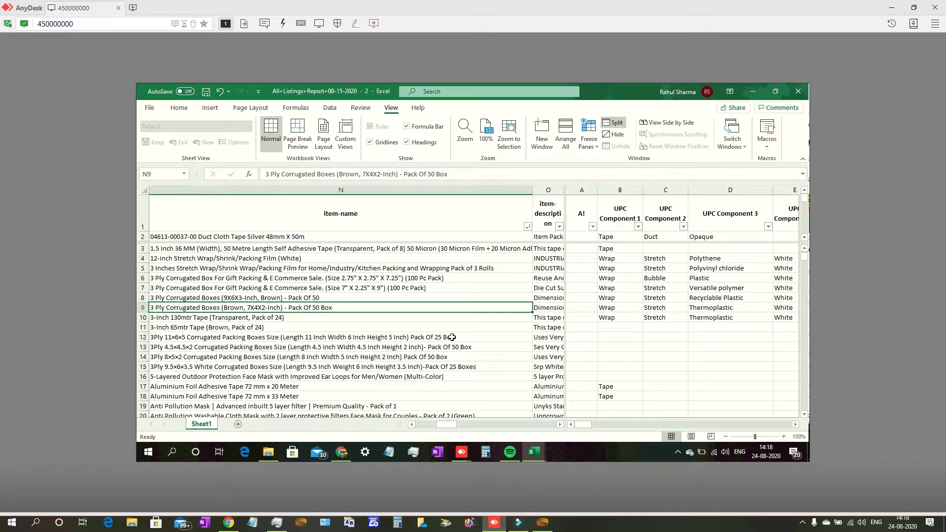
scroll(452, 336, "up", 2)
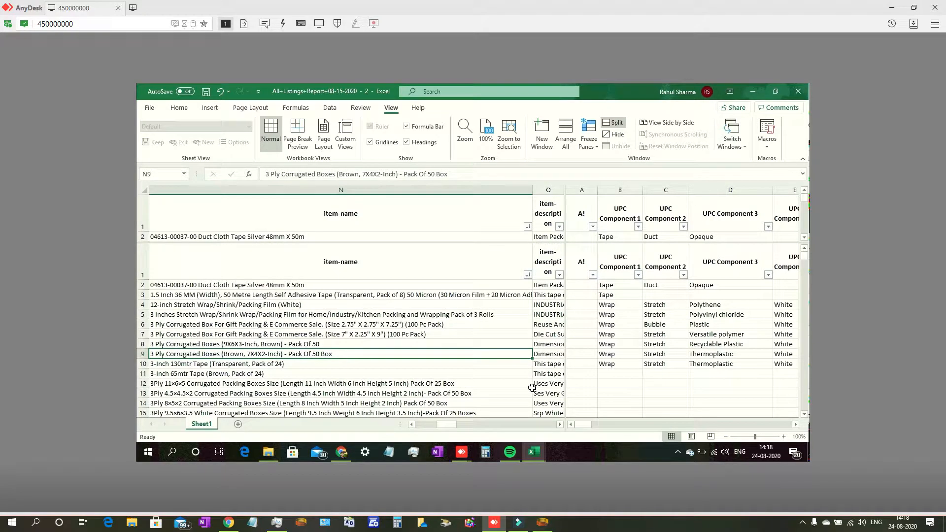
left_click(804, 415)
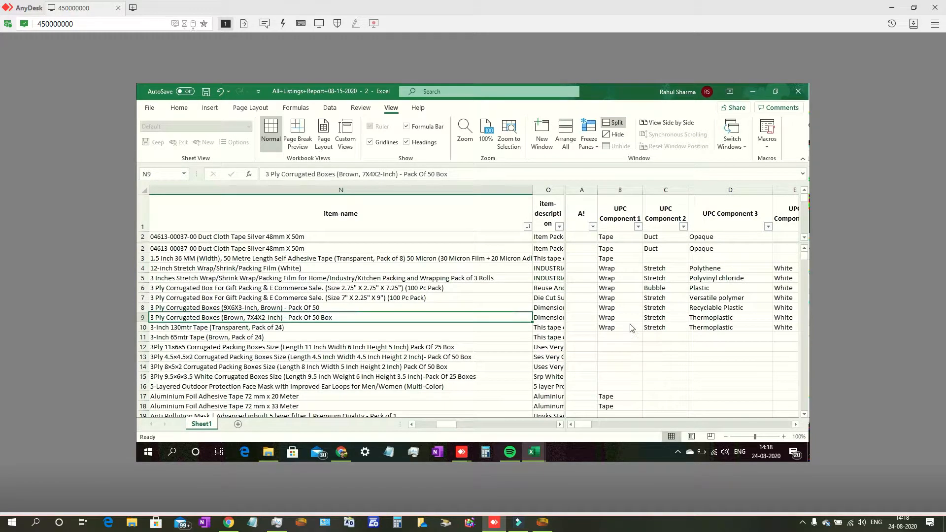
Filter the UPC Component 1 column to exclude the Tape and Wrap entries.
left_click(638, 227)
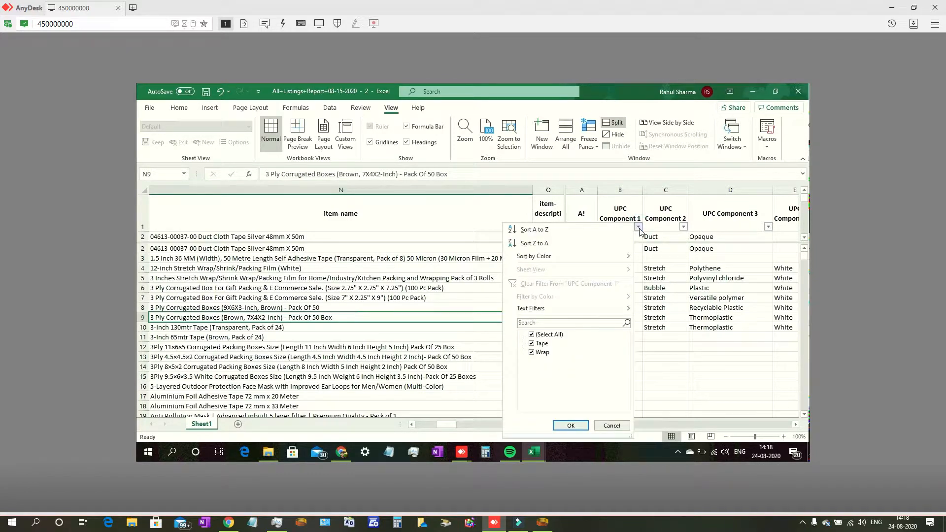
left_click(531, 344)
left_click(571, 426)
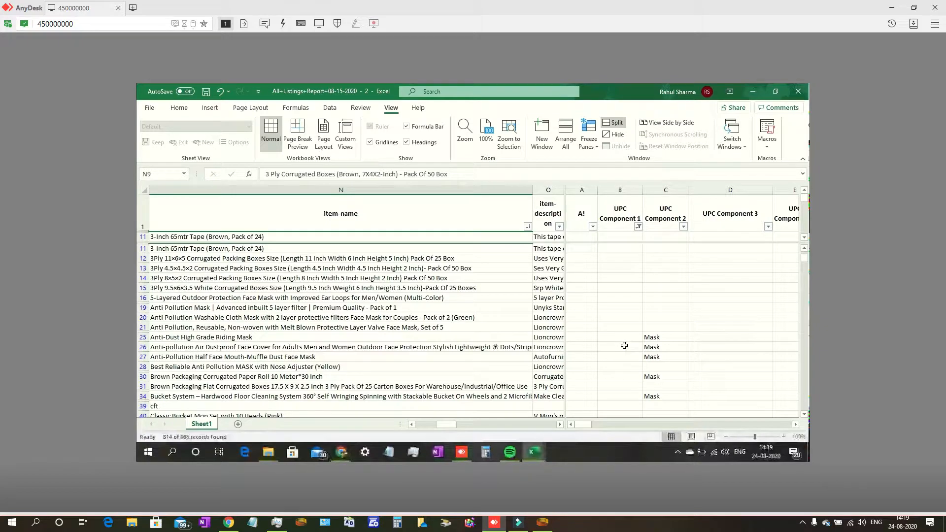
Filter the item-name column to the listings containing "tape", with the first blank UPC Component 1 cell selected.
left_click(620, 248)
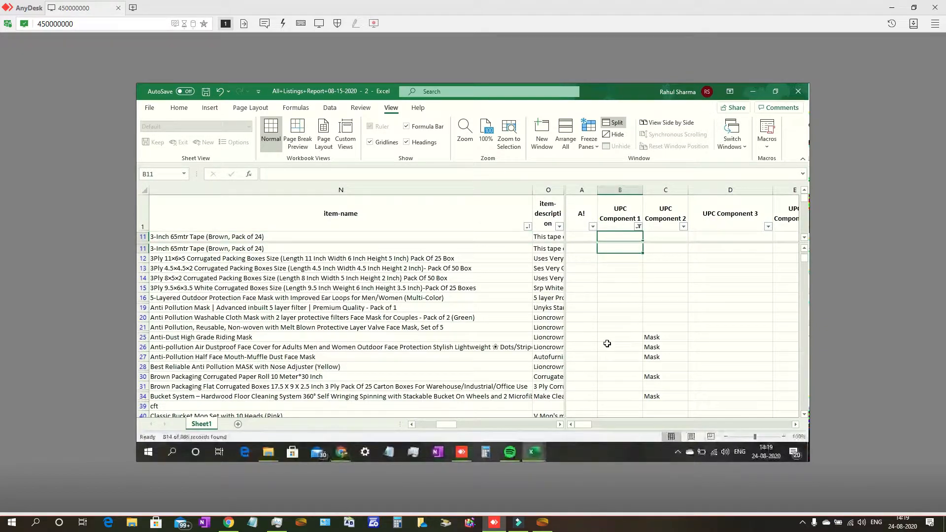
scroll(607, 344, "up", 1)
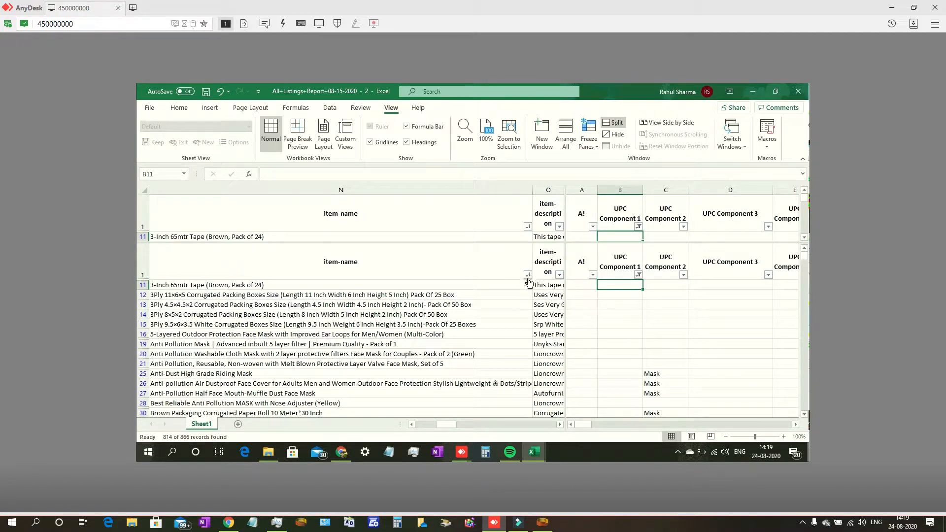
left_click(528, 276)
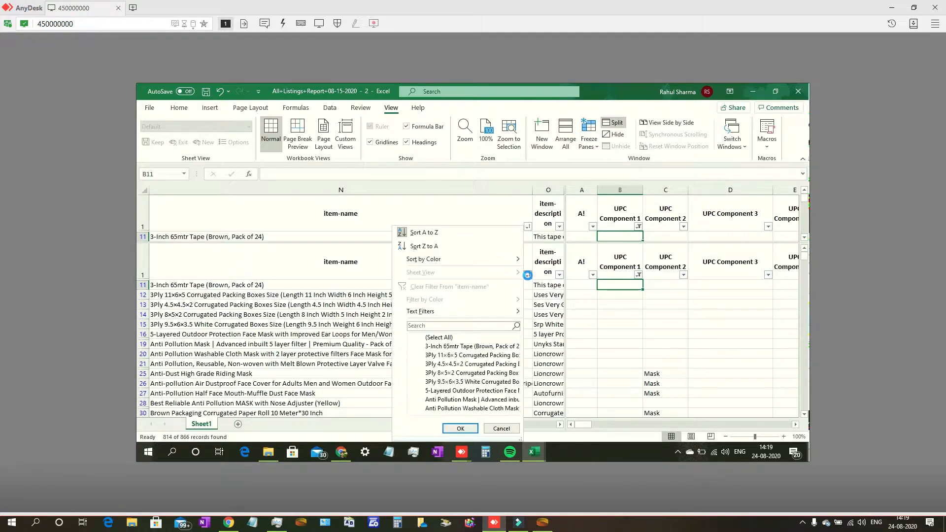
left_click(453, 325)
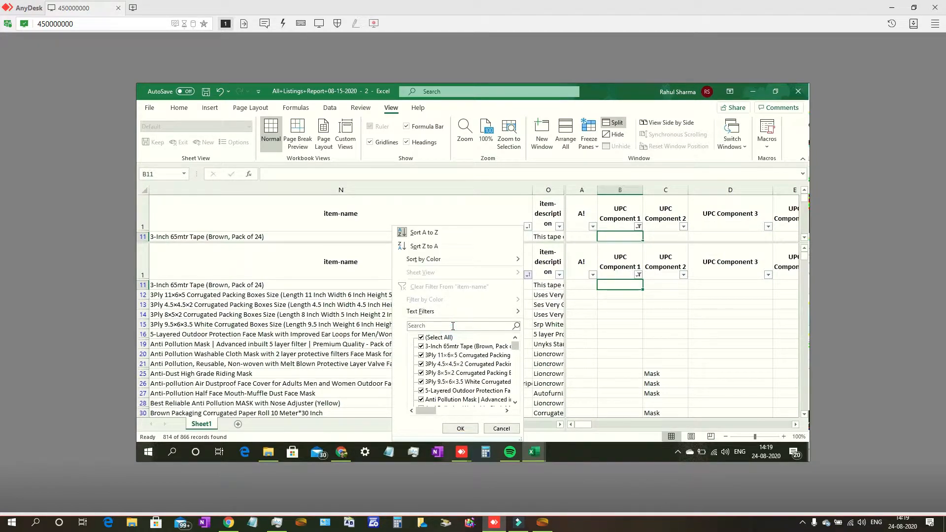
type("tape")
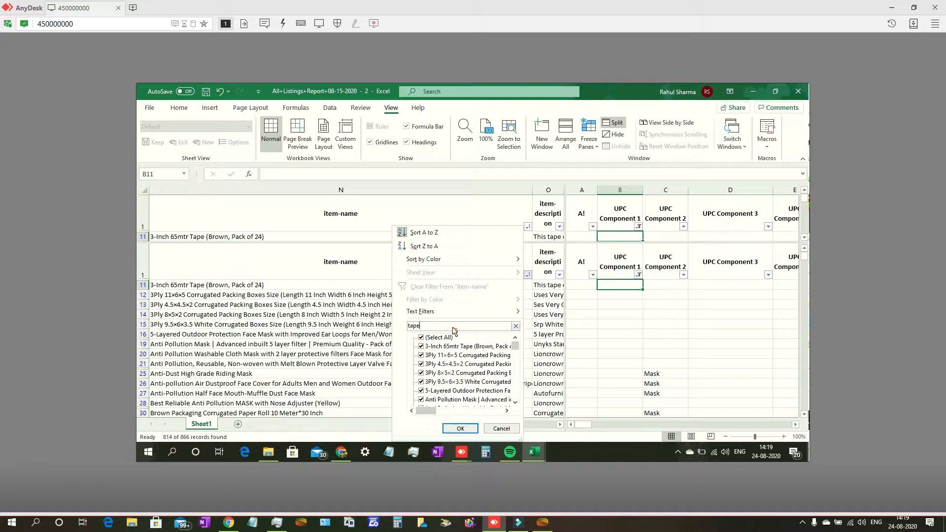
left_click(461, 428)
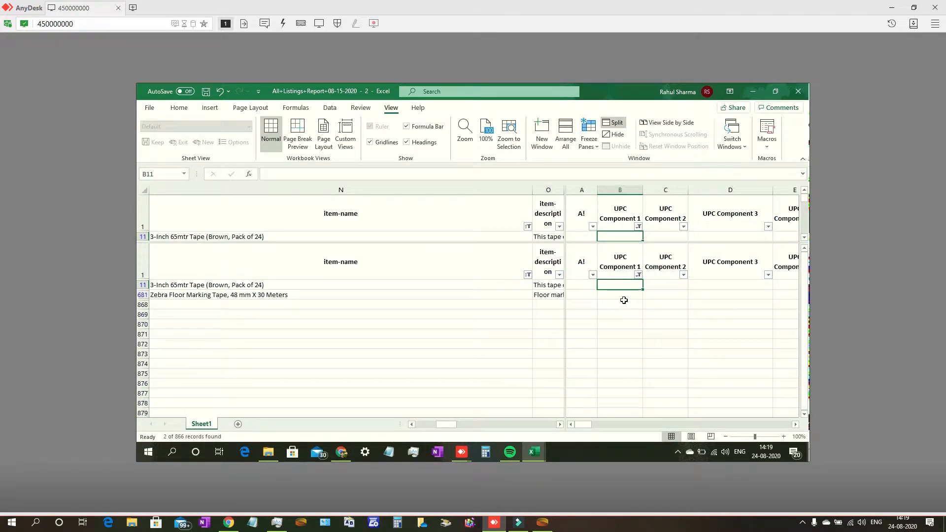
Enter Tape as UPC Component 1 for the 3-Inch 65mtr Tape and Zebra Floor Marking Tape listings.
type("Tape")
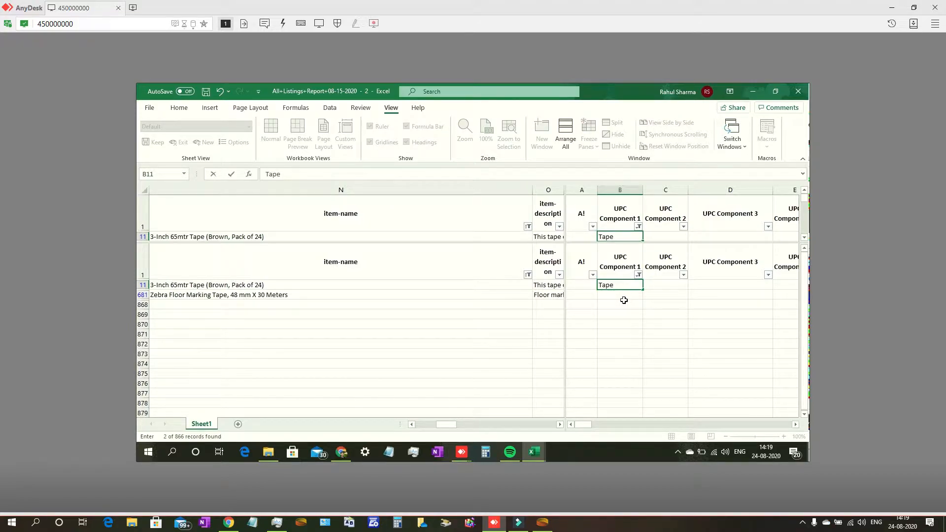
key("Return")
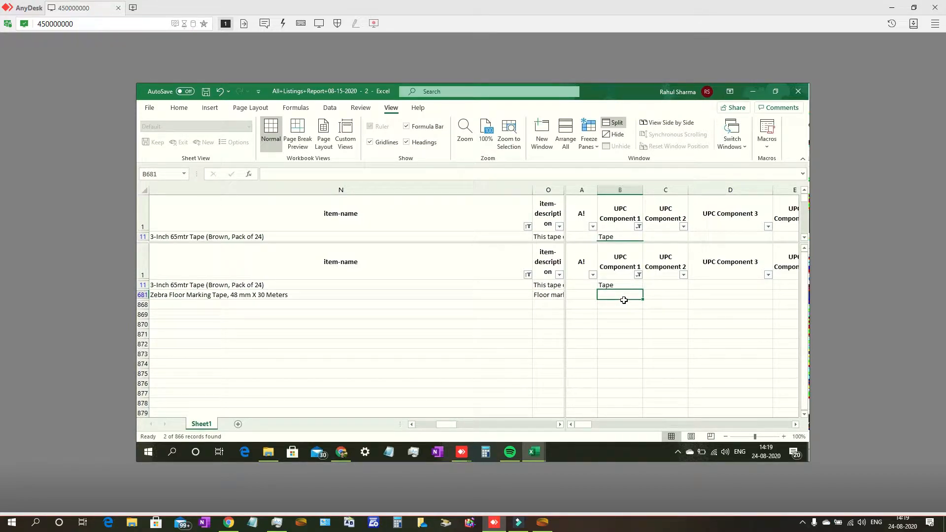
type("Tape")
key("Return")
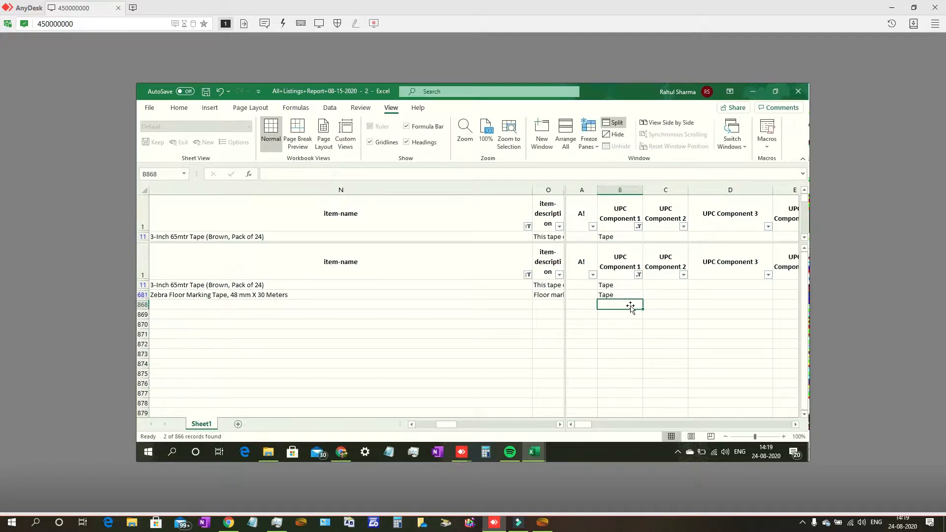
Select all item names again to remove the tape filter from the item-name column.
left_click(528, 276)
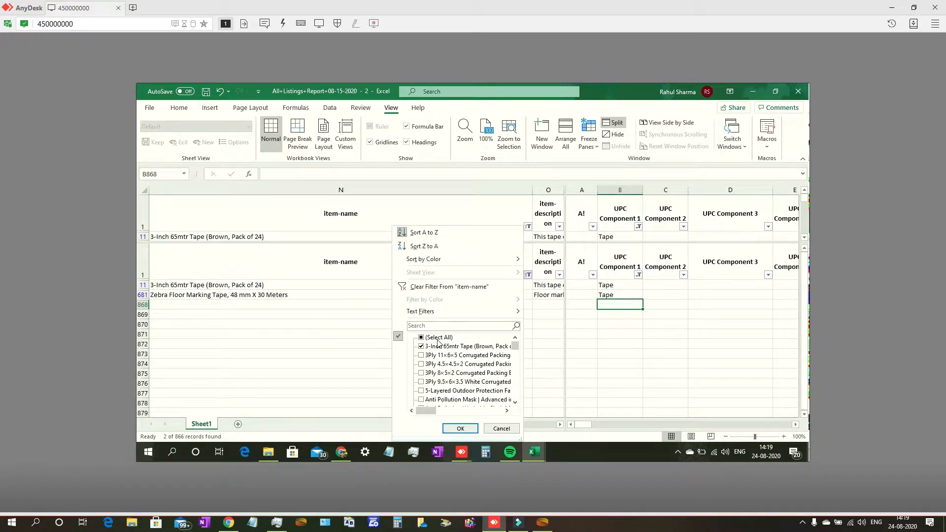
left_click(421, 338)
left_click(458, 427)
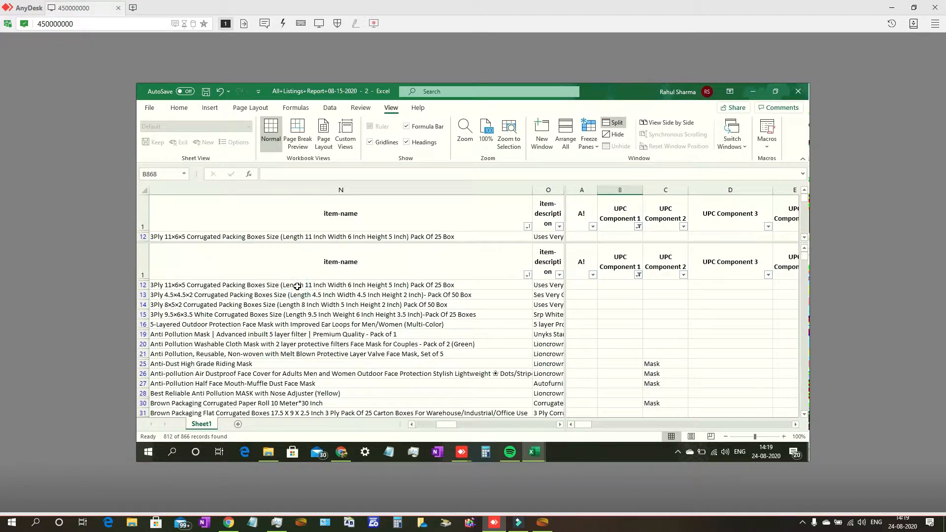
Filter the item-name column to the box listings by searching for "ox".
left_click(457, 288)
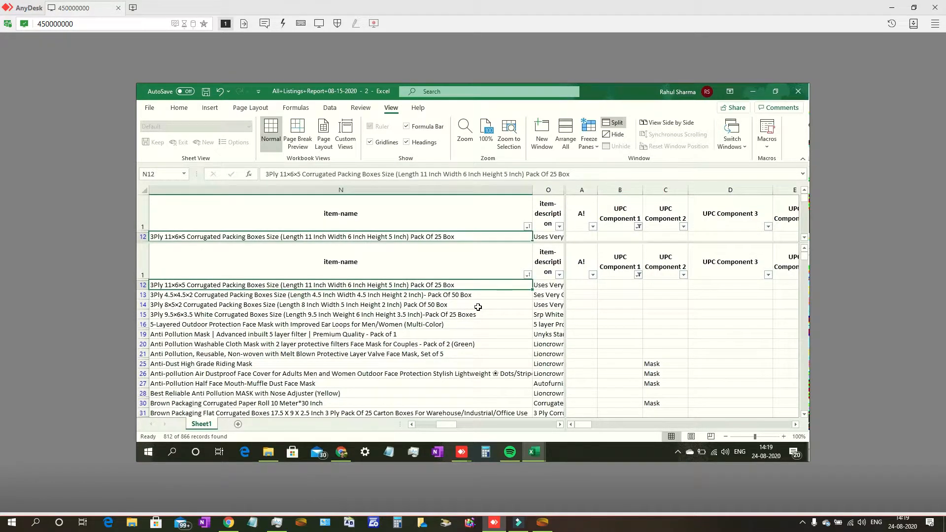
left_click(528, 276)
left_click(464, 328)
type("ox")
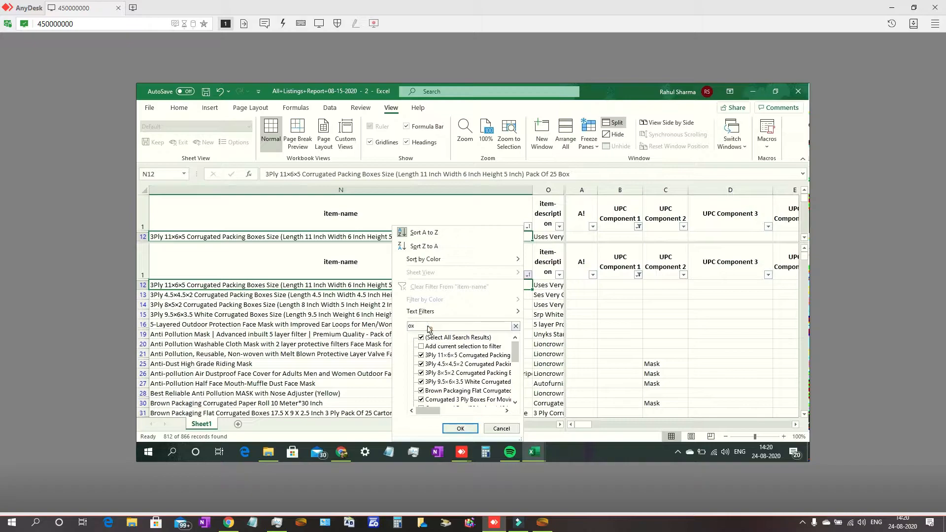
left_click(458, 428)
Enter Box as UPC Component 1 in row 12 and fill it down through row 675.
double_click(626, 286)
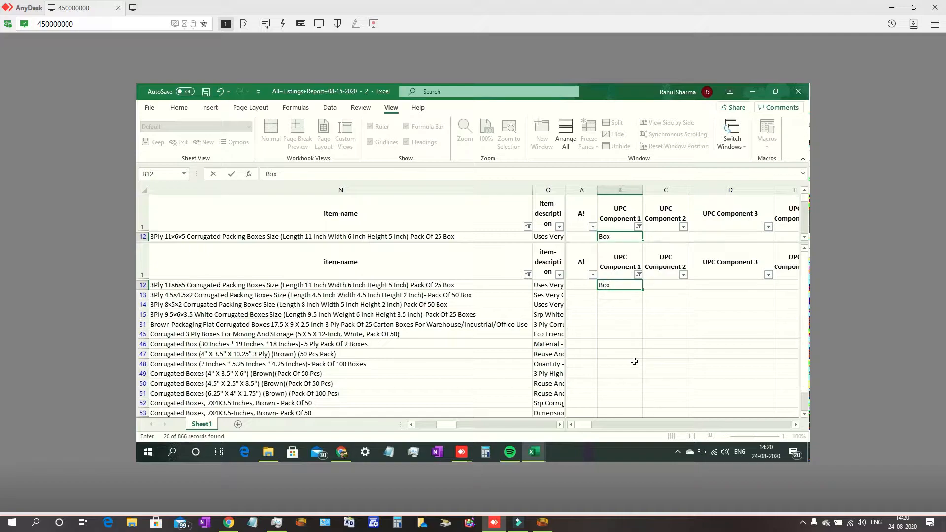
key("Return")
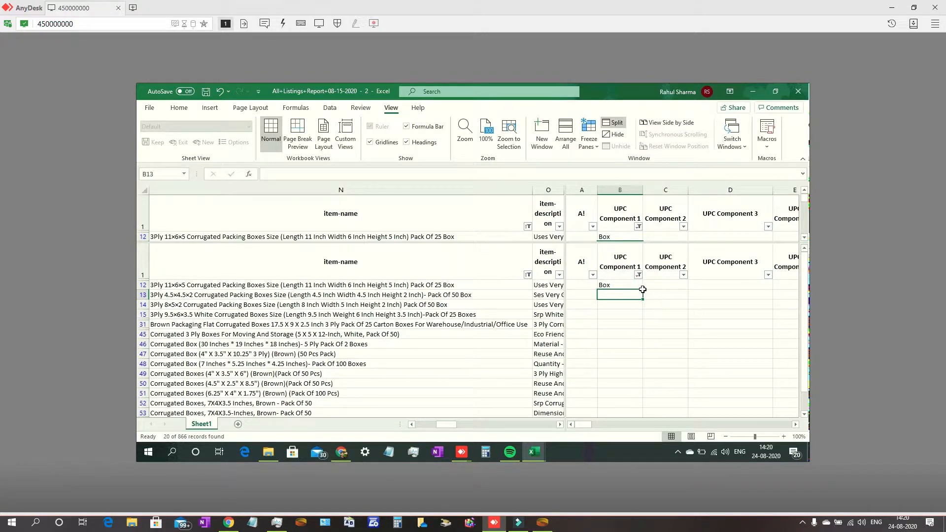
left_click(623, 285)
left_click_drag(643, 290, 652, 321)
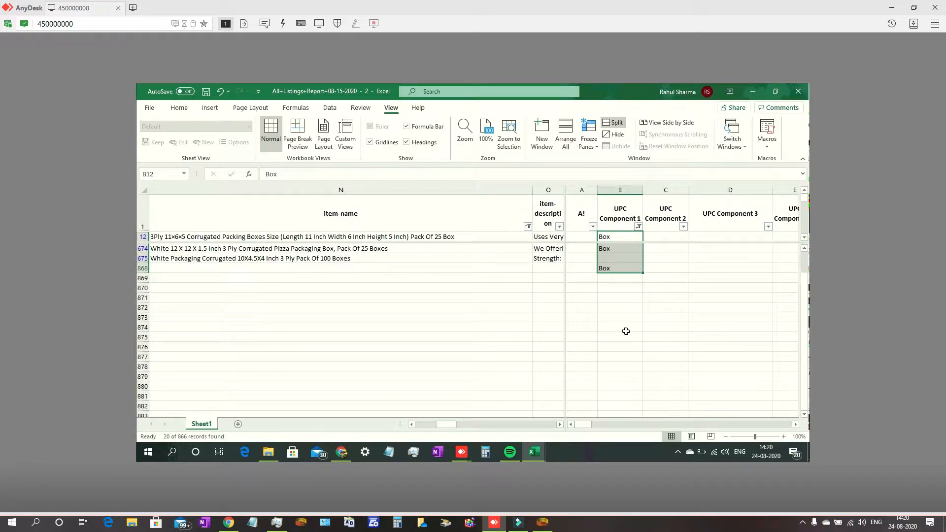
scroll(625, 331, "up", 3)
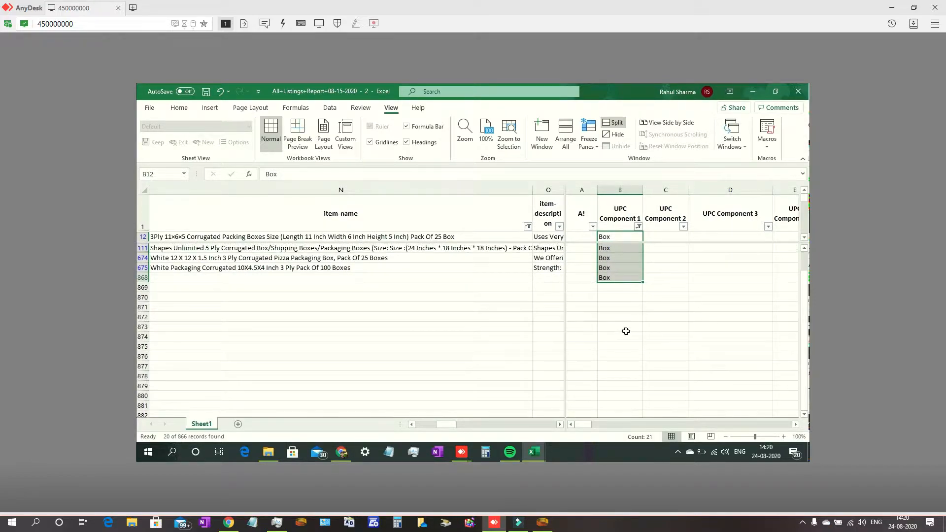
scroll(627, 335, "up", 2)
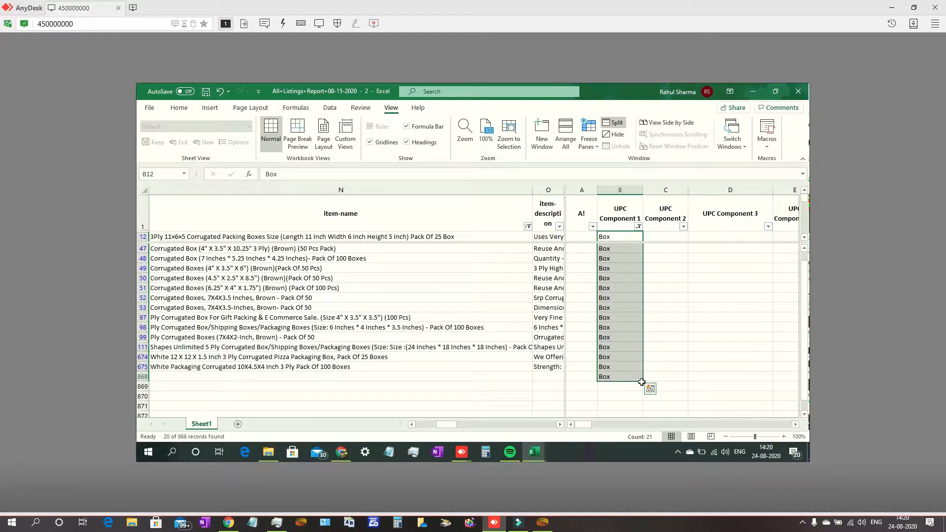
left_click_drag(643, 383, 641, 369)
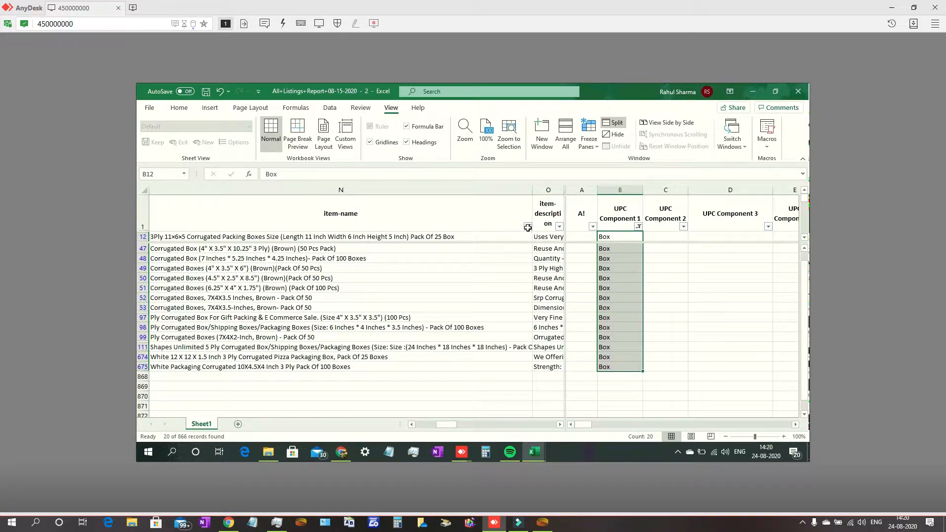
Remove the box filter from the item-name column by selecting all entries again.
scroll(527, 227, "up", 1)
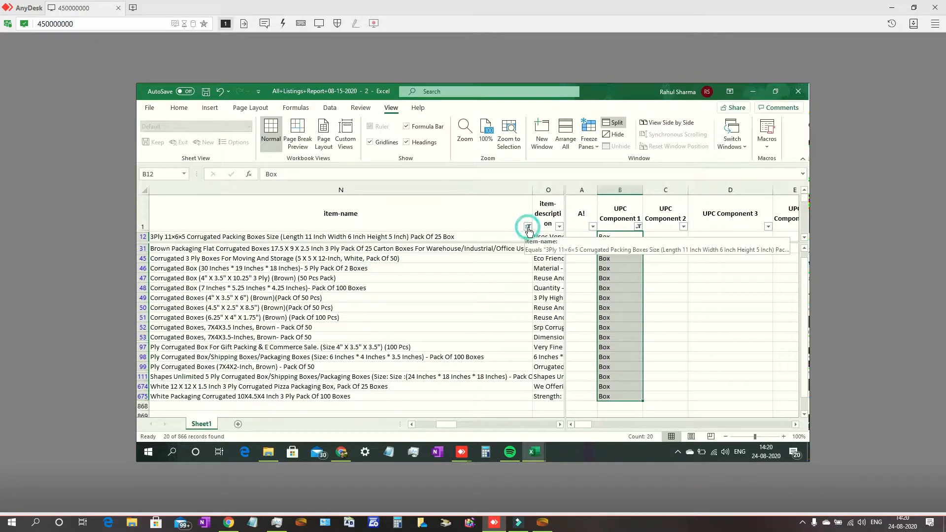
left_click(528, 227)
left_click(440, 338)
left_click(463, 428)
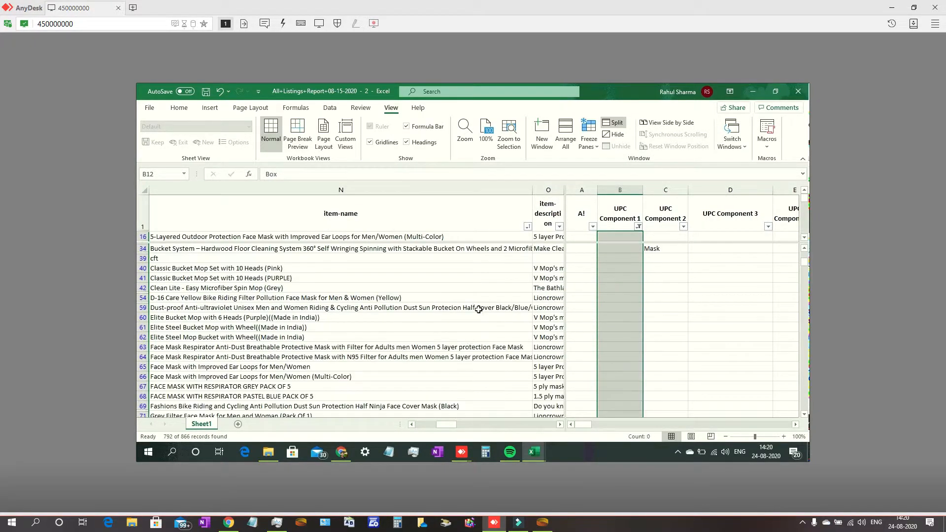
Filter the item-name column to the listings containing "mask".
left_click(471, 298)
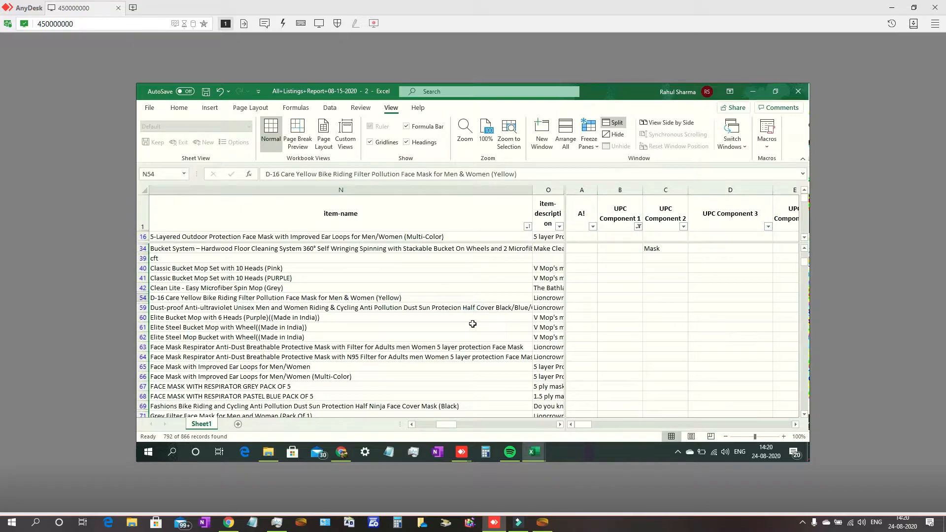
scroll(472, 324, "up", 4)
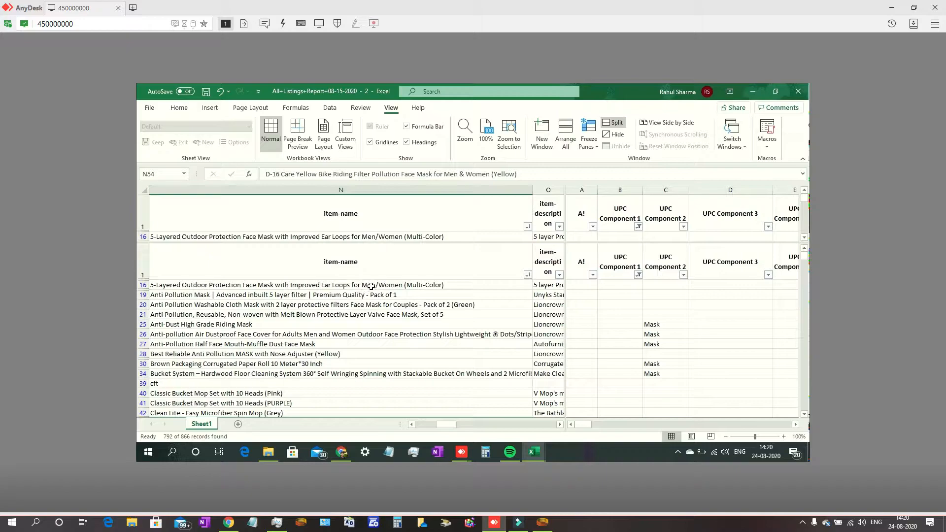
left_click(293, 286)
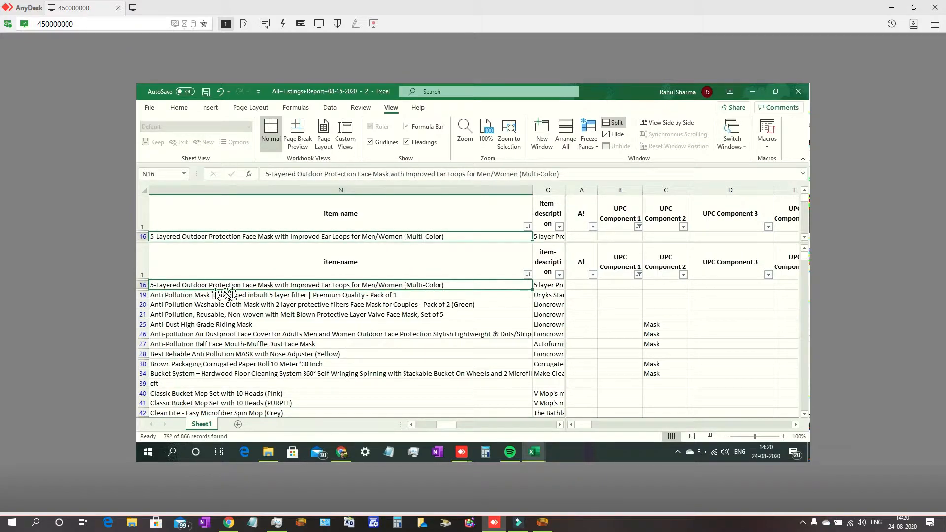
left_click(527, 275)
left_click(470, 325)
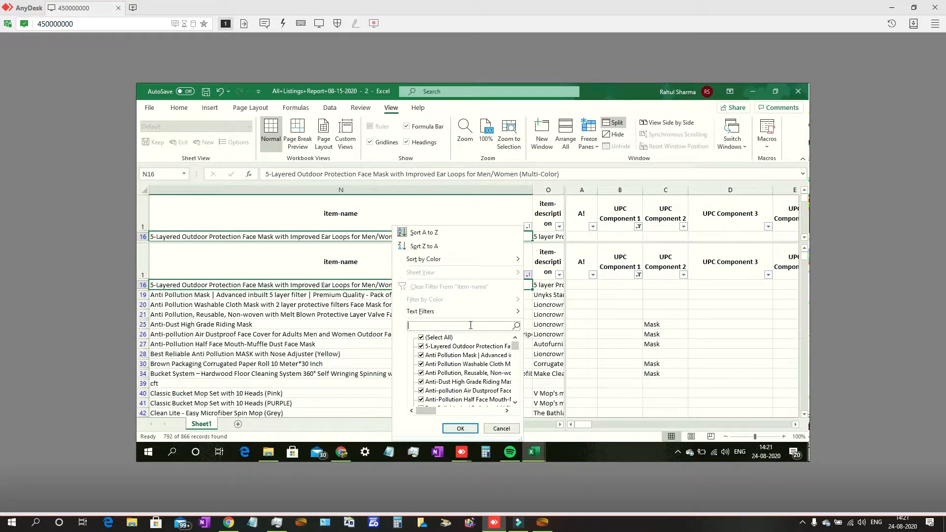
type("mask")
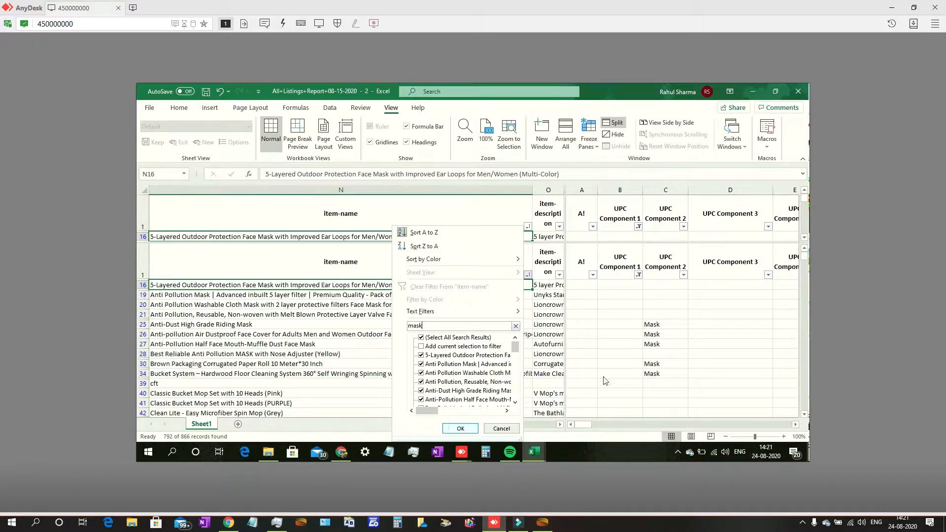
key("Return")
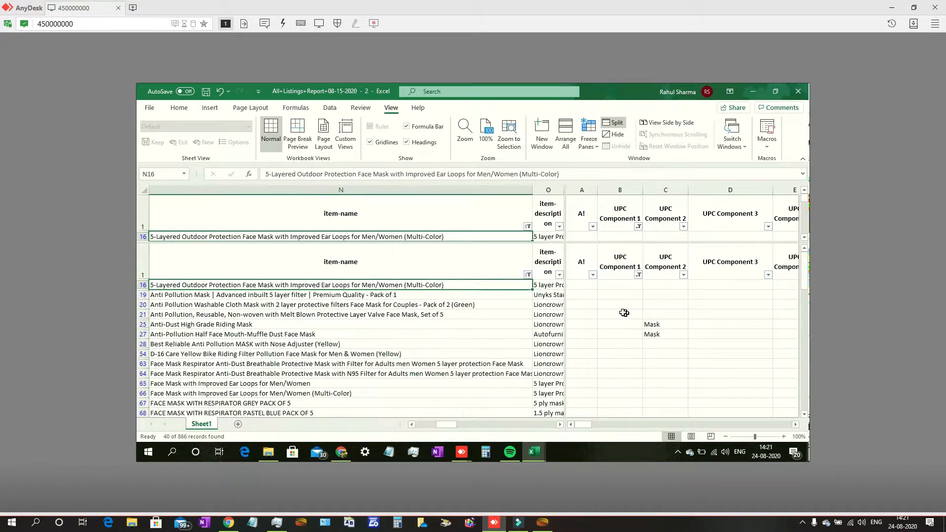
Enter Mask as UPC Component 1 for the 5-Layered Outdoor Protection Face Mask listing in row 16.
left_click(612, 284)
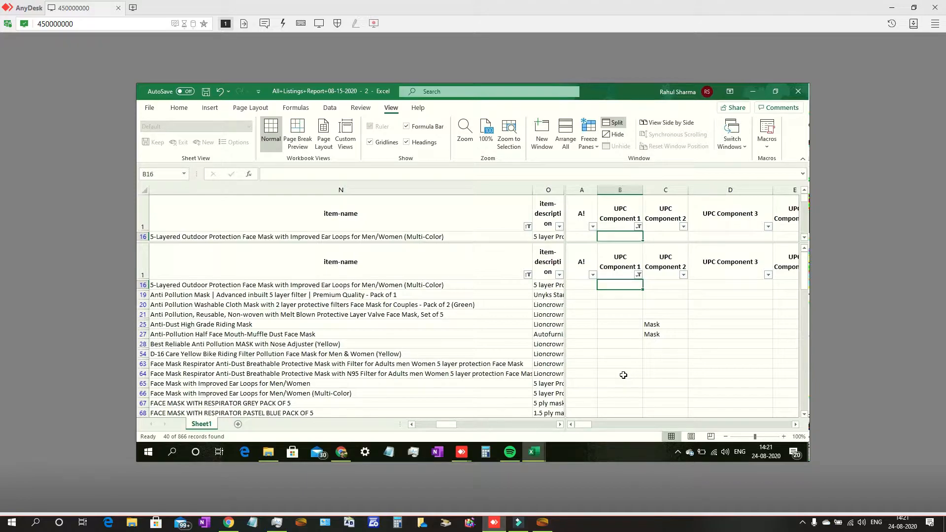
type("Mask")
key("Return")
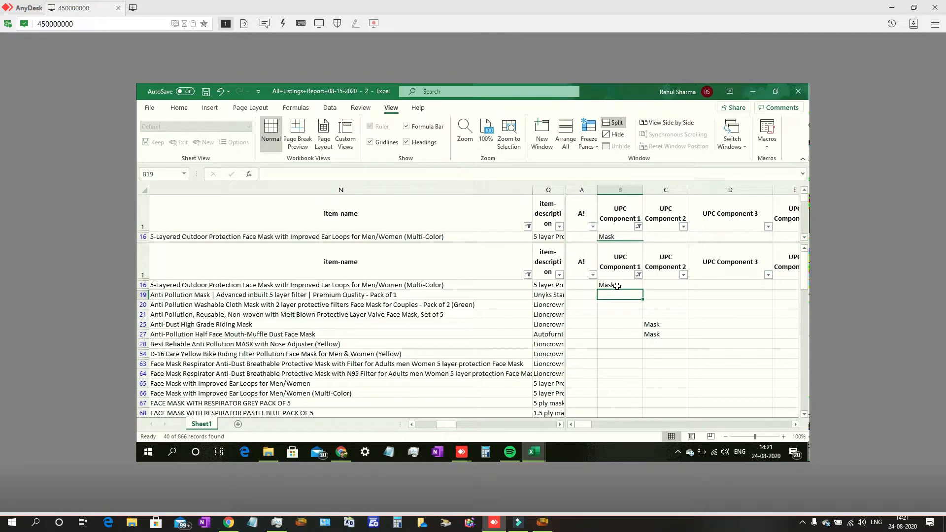
Fill Mask down the UPC Component 1 column from row 16 across all the filtered mask listings.
left_click(638, 286)
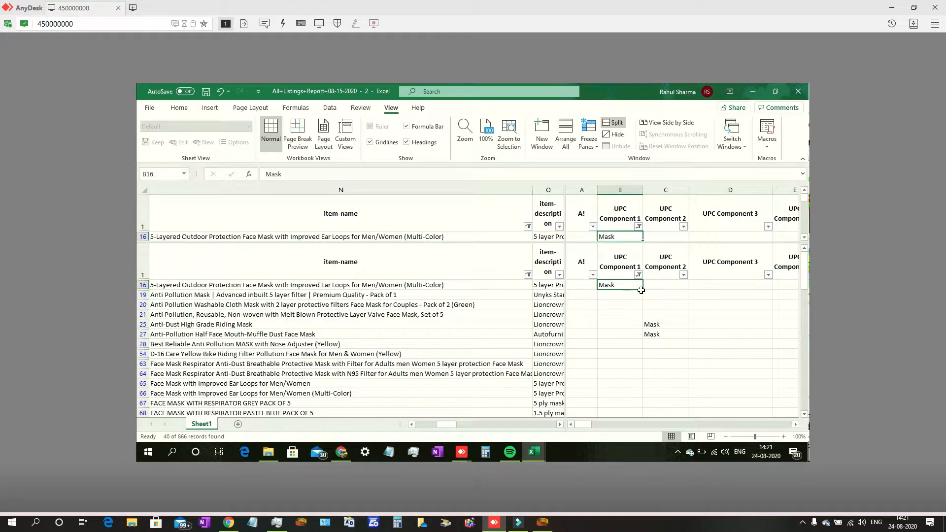
left_click_drag(642, 290, 697, 368)
scroll(686, 386, "down", 4)
scroll(683, 381, "down", 1)
scroll(684, 381, "down", 3)
scroll(683, 381, "down", 1)
scroll(684, 381, "down", 4)
scroll(694, 366, "down", 5)
scroll(695, 364, "down", 20)
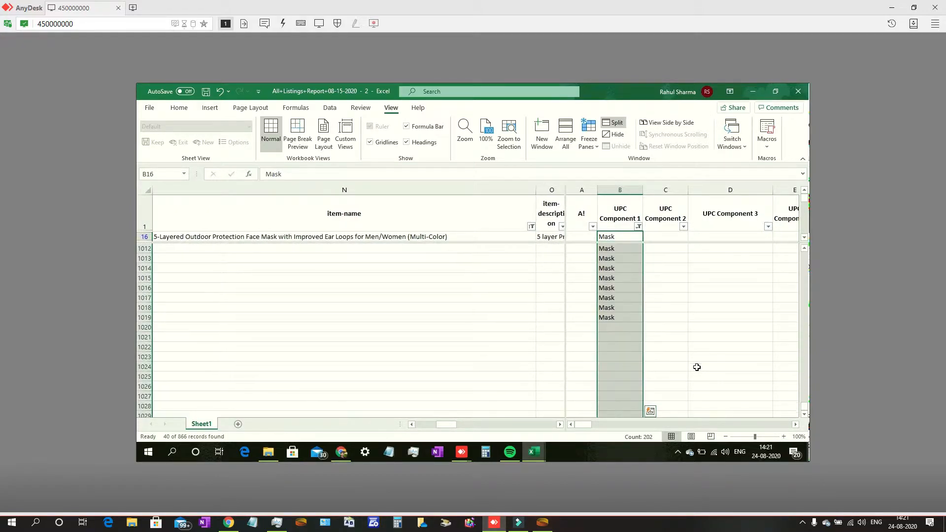
scroll(690, 376, "down", 1)
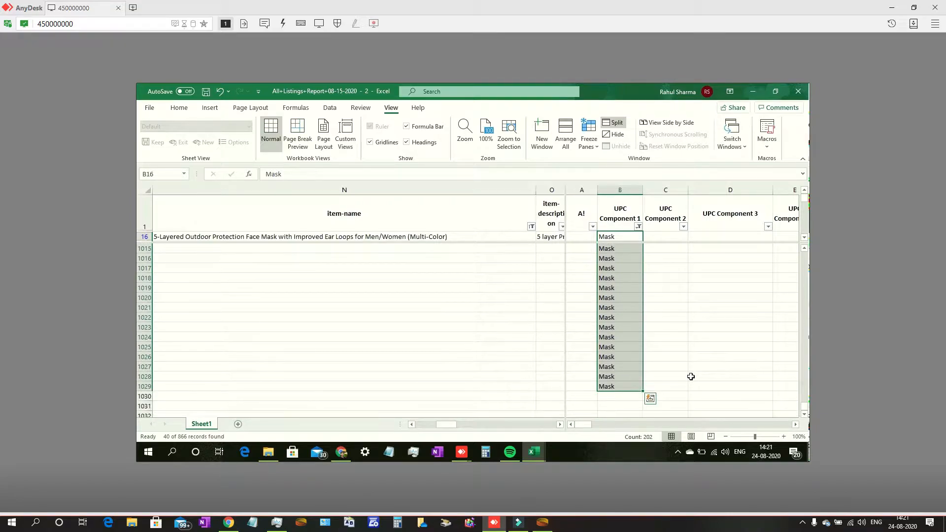
scroll(675, 387, "down", 2)
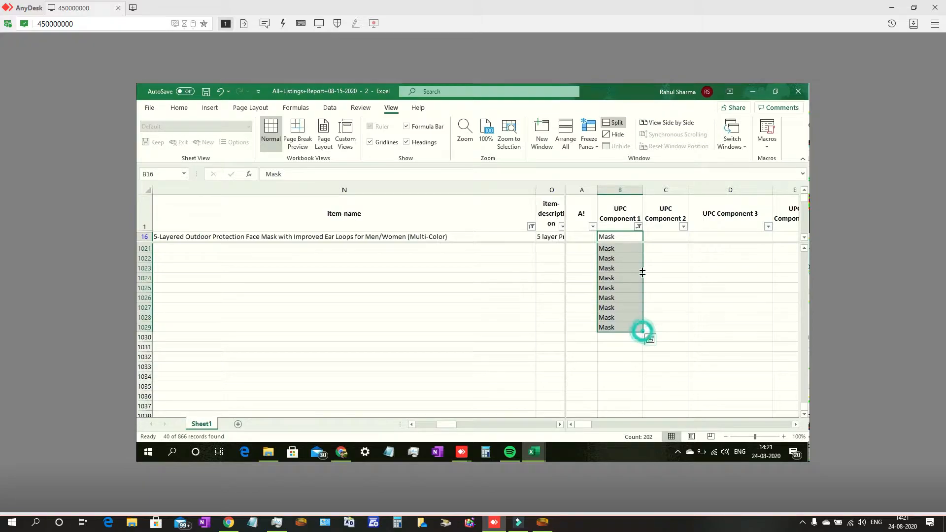
Pull the UPC Component 1 fill range back to row 673, clearing the excess Mask entries beneath the last mask listing.
key("ctrl+z")
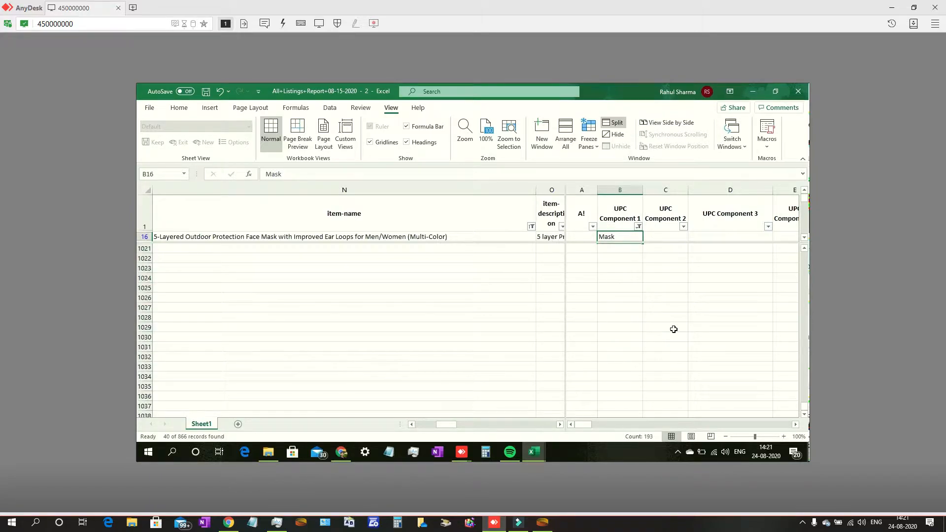
scroll(674, 329, "up", 5)
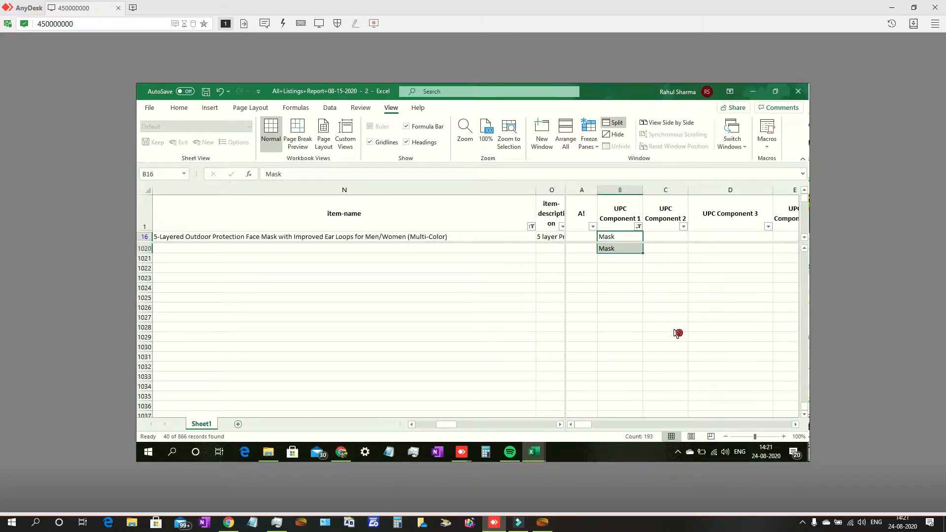
scroll(676, 332, "down", 3)
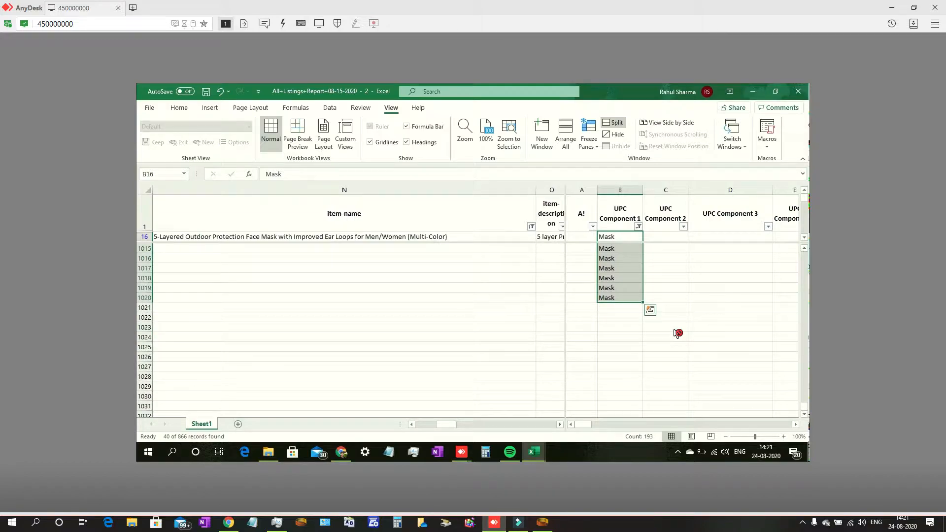
scroll(676, 331, "up", 20)
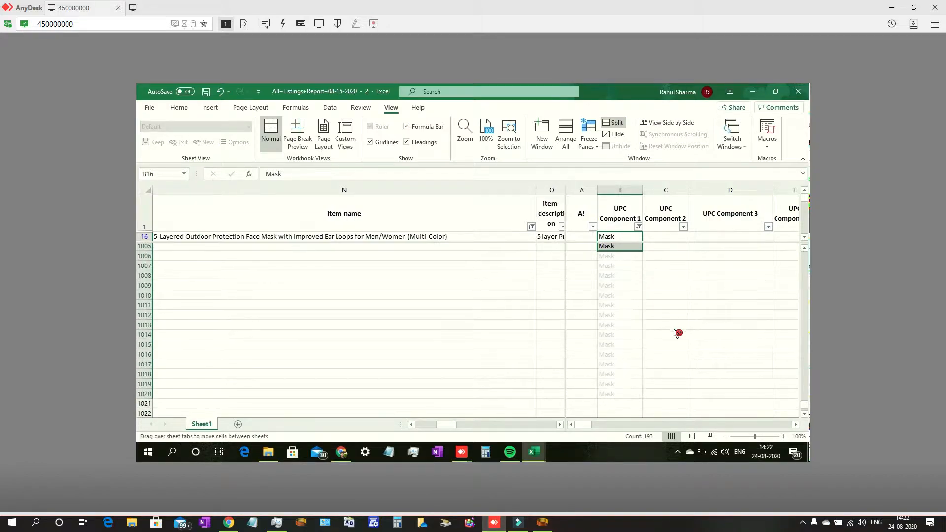
scroll(674, 330, "up", 5)
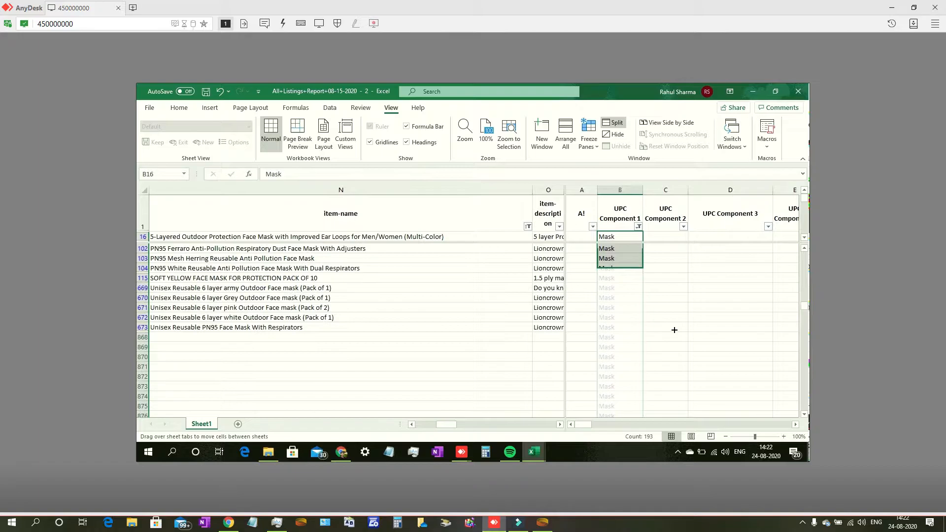
scroll(674, 329, "up", 8)
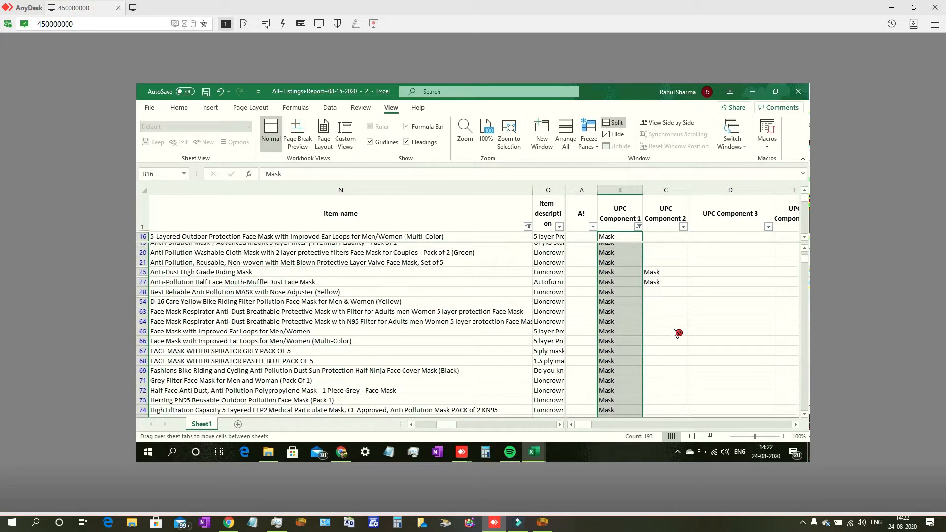
scroll(678, 333, "down", 5)
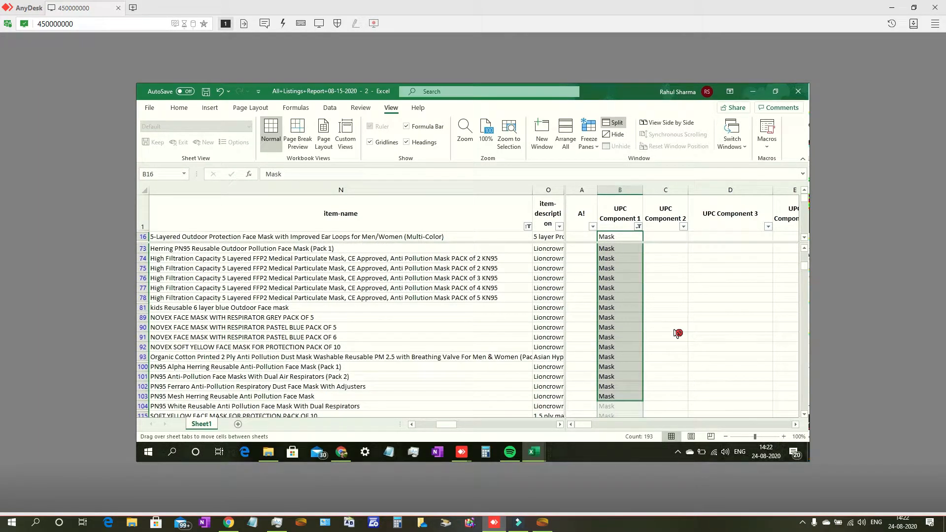
scroll(676, 331, "down", 20)
scroll(674, 330, "up", 2)
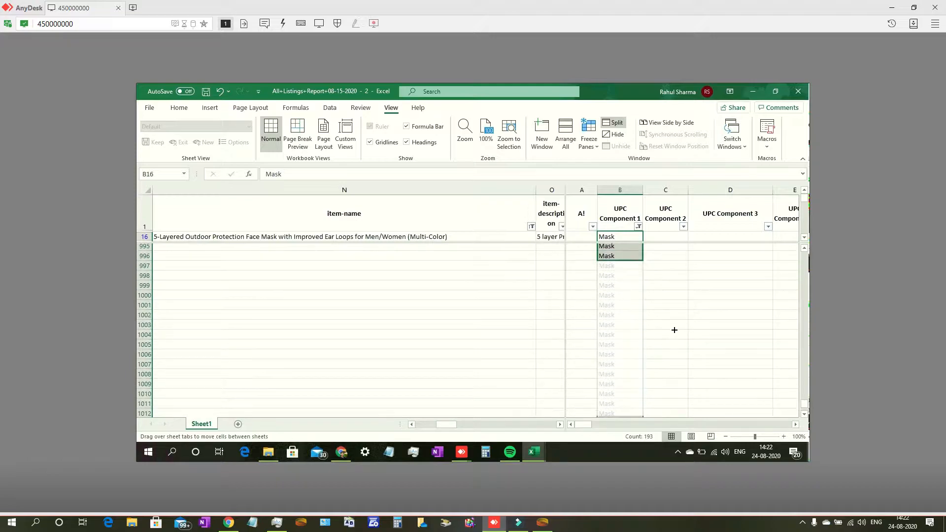
scroll(674, 330, "up", 6)
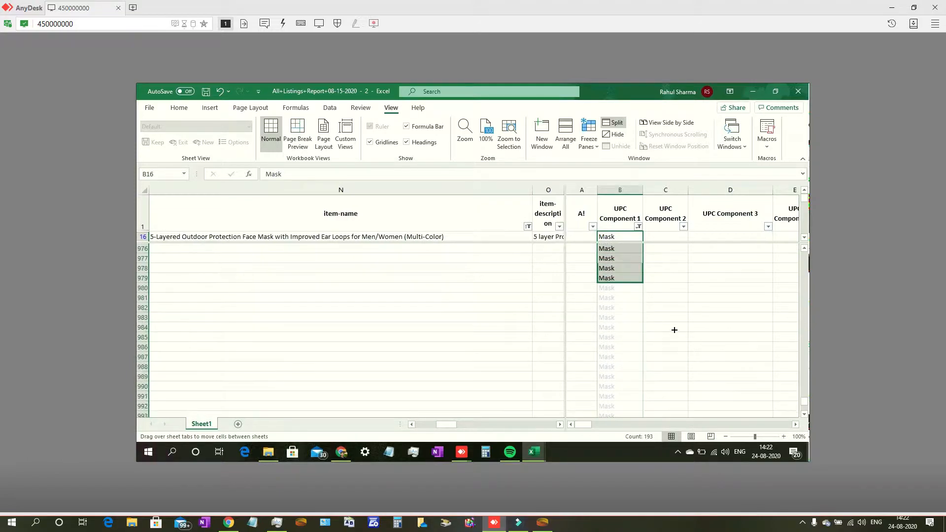
scroll(674, 330, "up", 2)
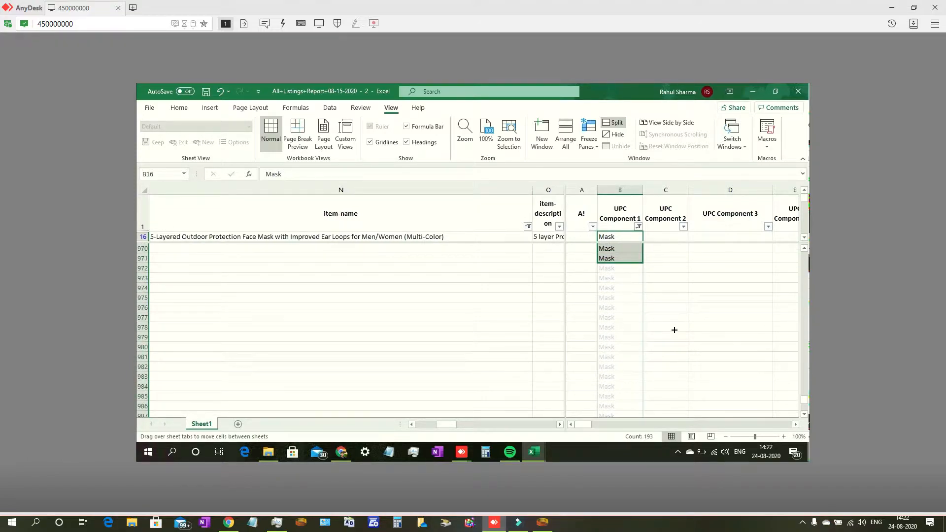
scroll(674, 329, "up", 12)
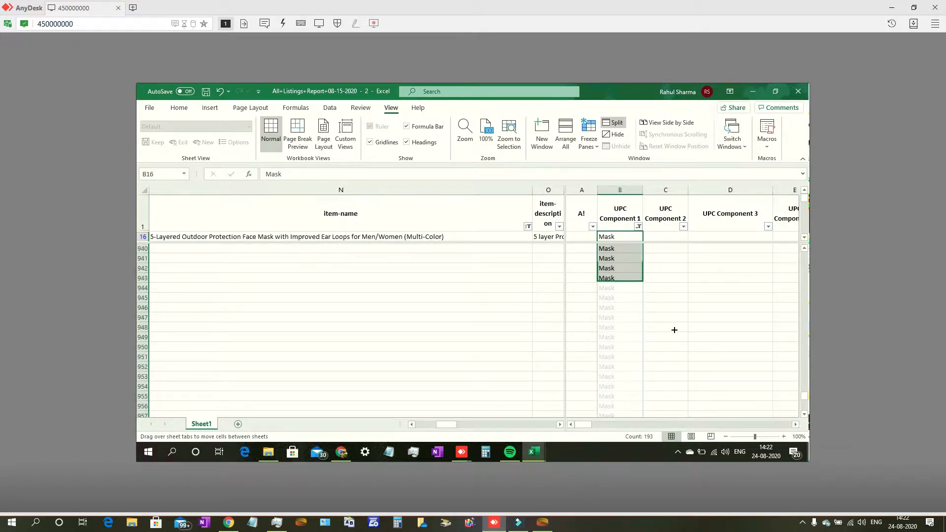
scroll(674, 330, "up", 5)
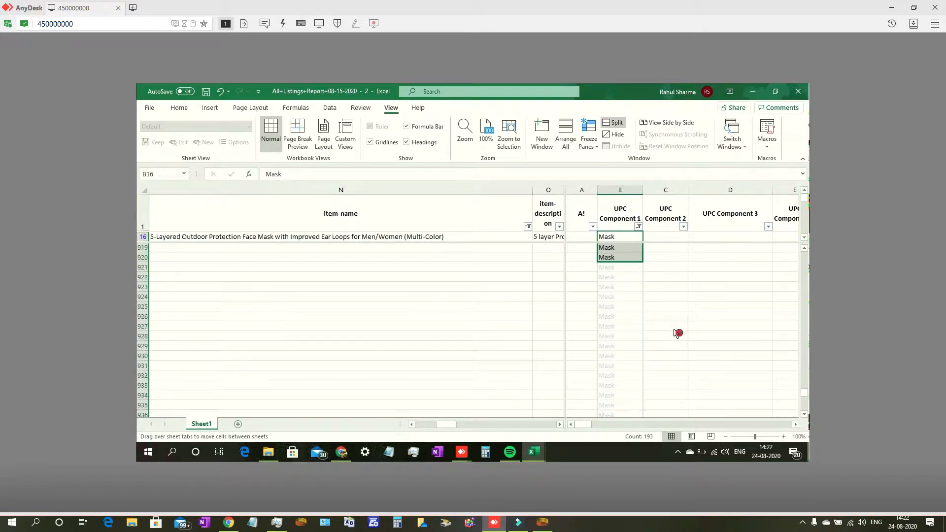
scroll(678, 334, "up", 3)
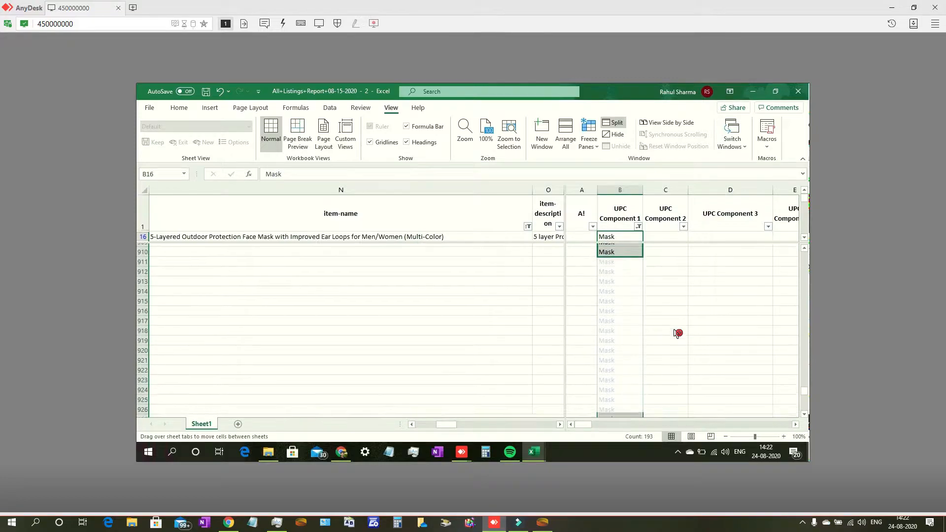
scroll(677, 334, "up", 4)
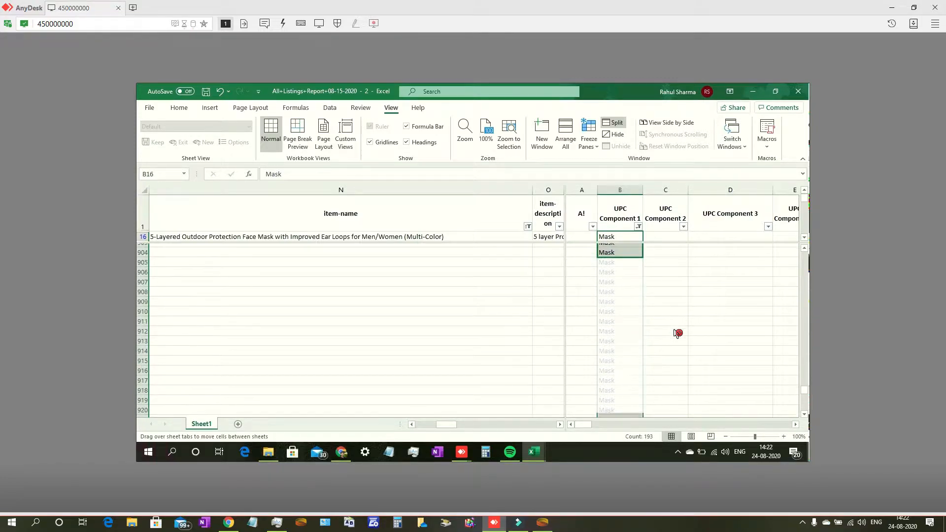
scroll(678, 334, "up", 3)
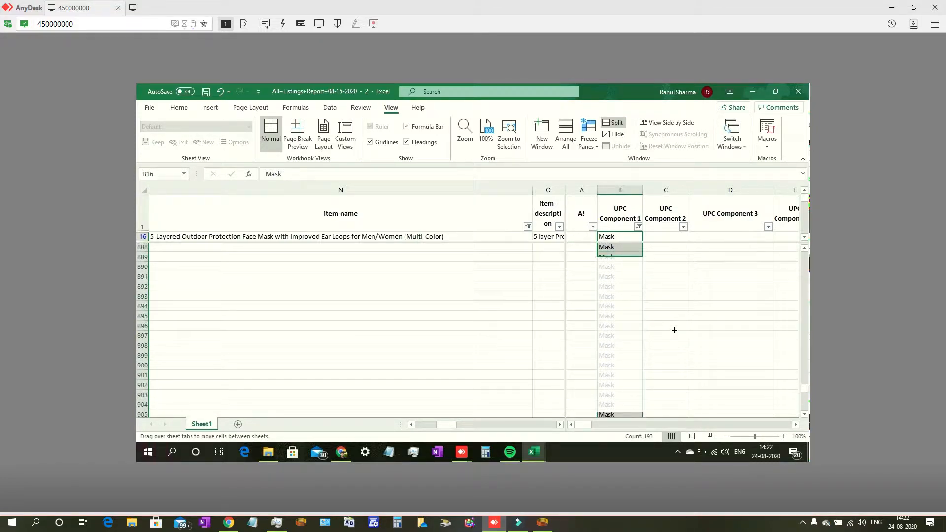
scroll(674, 330, "up", 5)
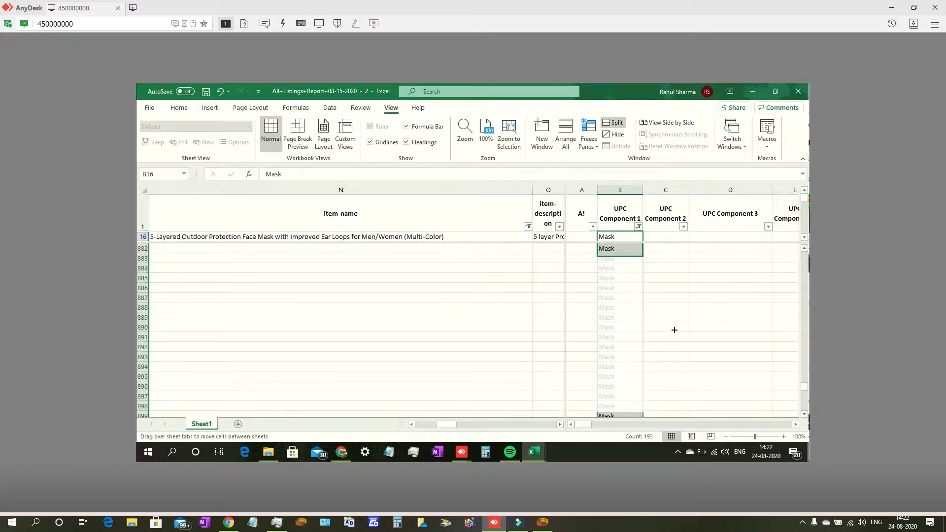
scroll(674, 330, "up", 4)
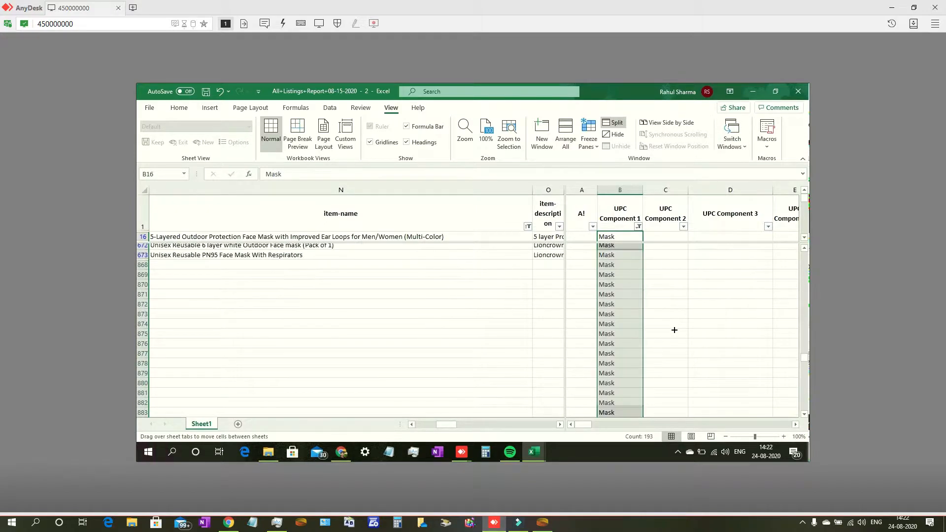
scroll(678, 333, "up", 1)
left_click(673, 329)
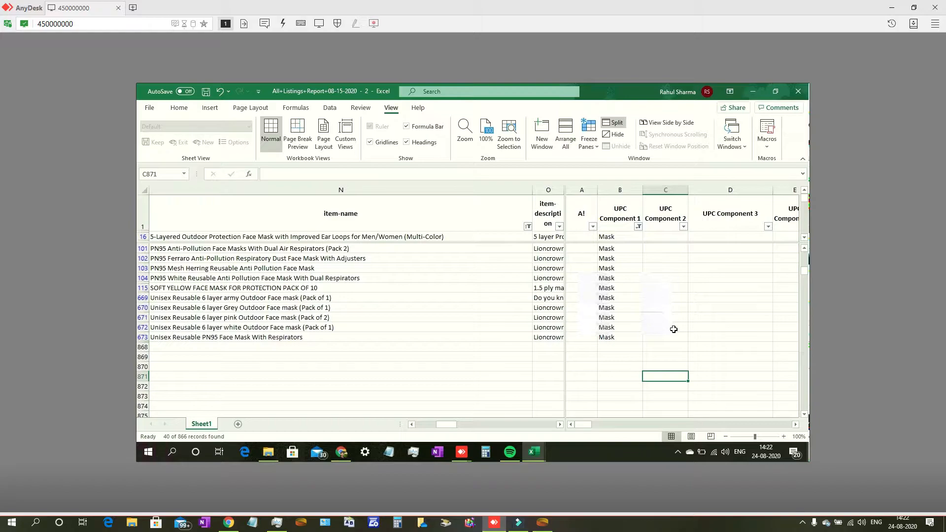
Remove the mask filter from the item-name column.
left_click(528, 228)
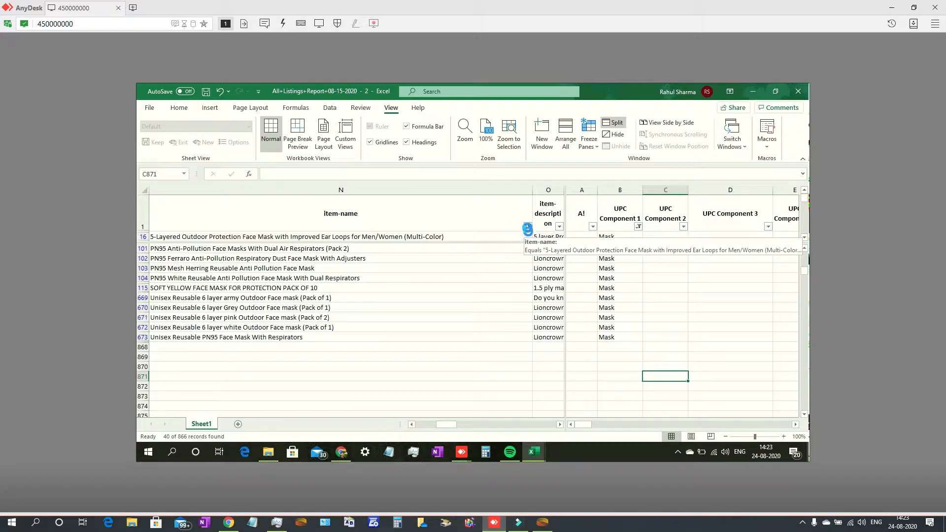
left_click(436, 335)
left_click(460, 425)
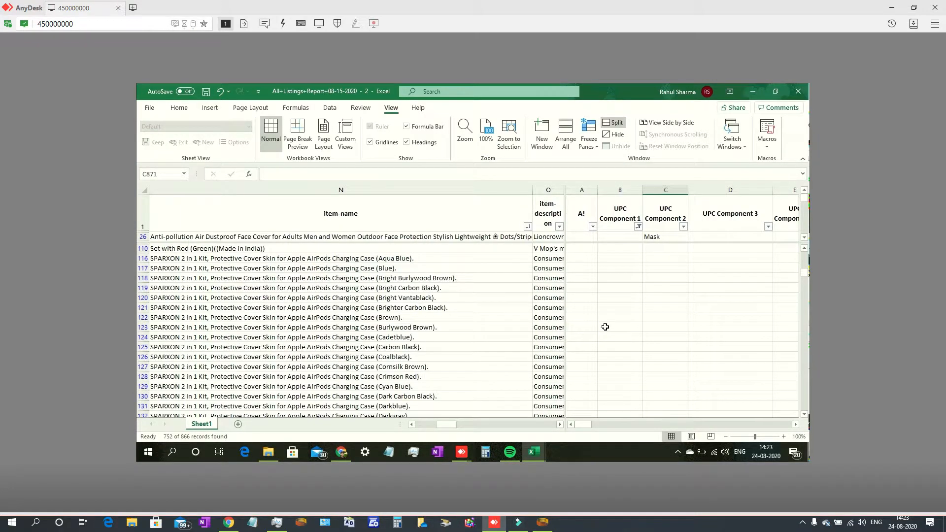
Enter Mask as UPC Component 1 for the Anti-pollution Air Dustproof Face Cover listing in row 26.
scroll(605, 327, "up", 5)
scroll(605, 326, "up", 2)
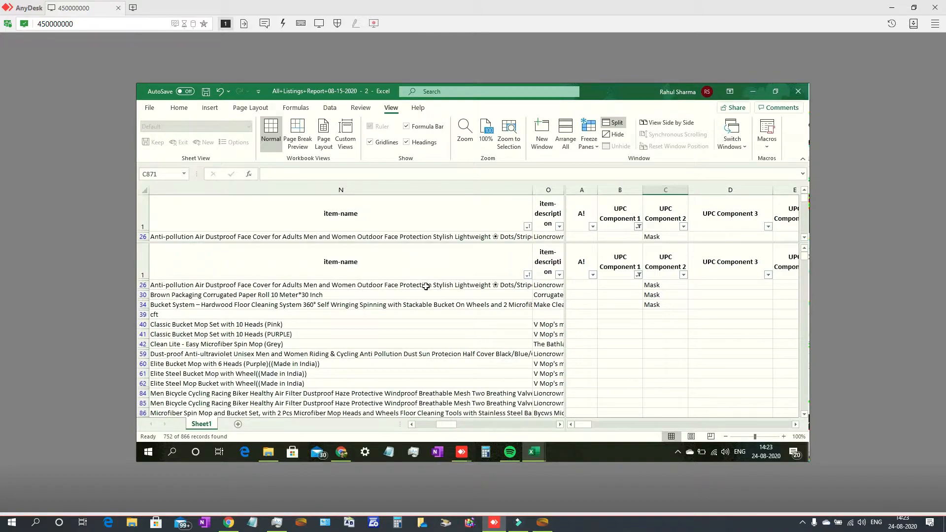
left_click(617, 285)
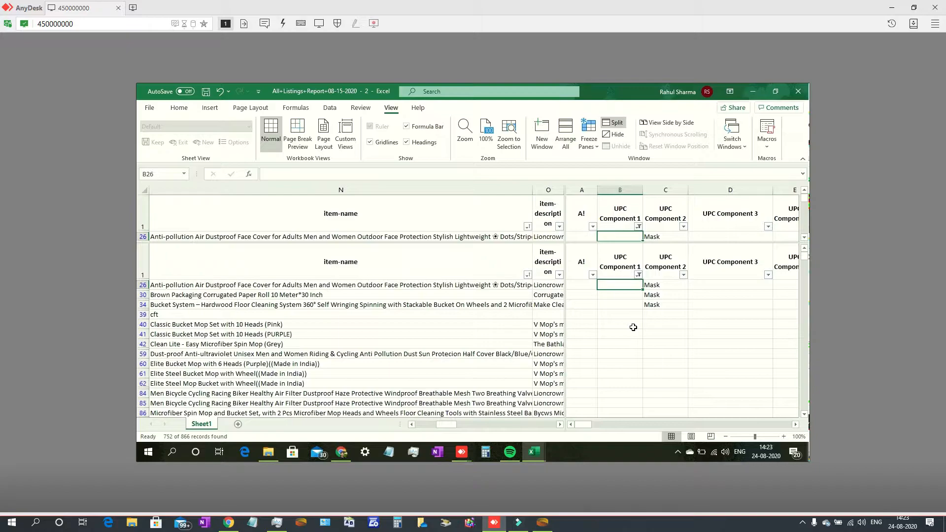
type("Mask")
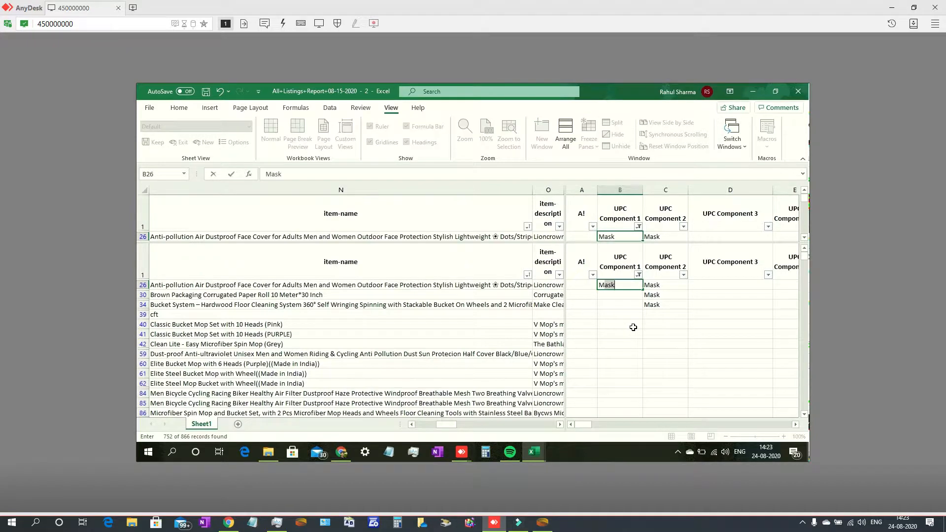
key("Return")
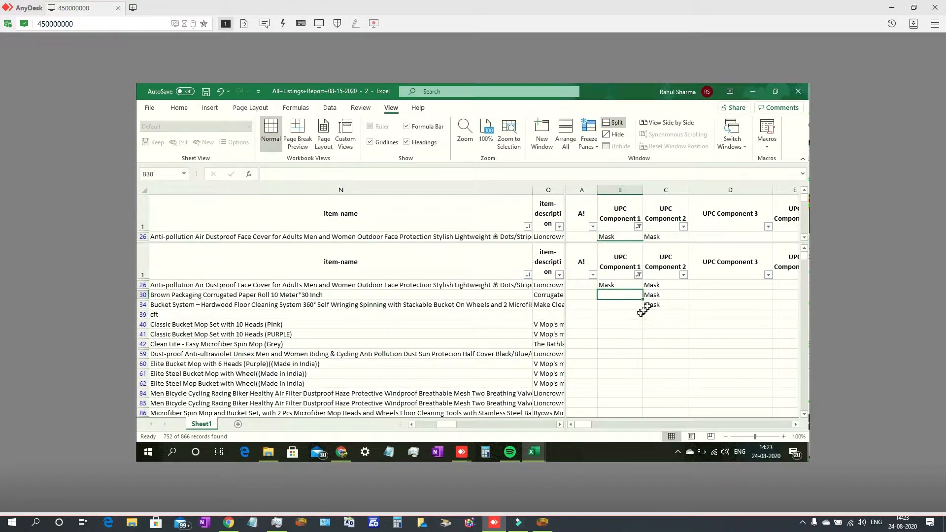
Clear the misplaced Mask entries from UPC Component 2 in rows 26, 30 and 34.
left_click_drag(664, 285, 666, 305)
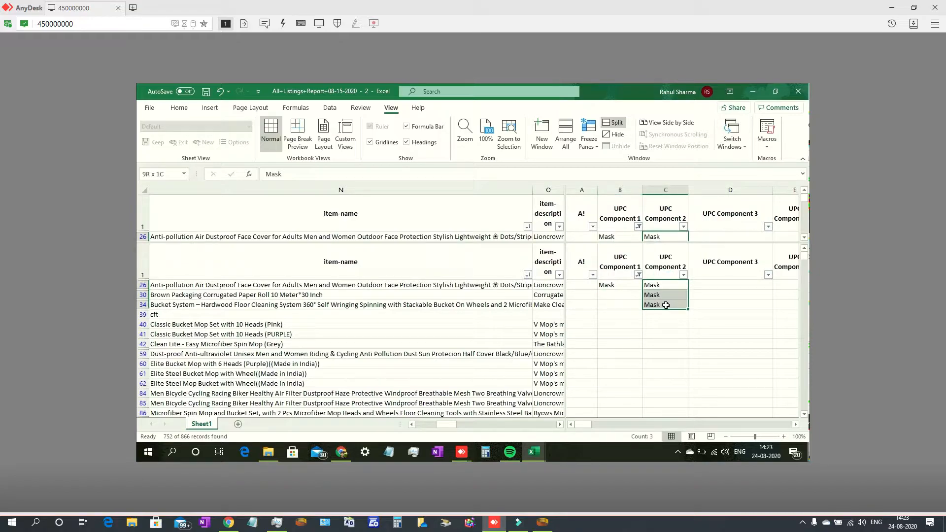
scroll(665, 305, "down", 7)
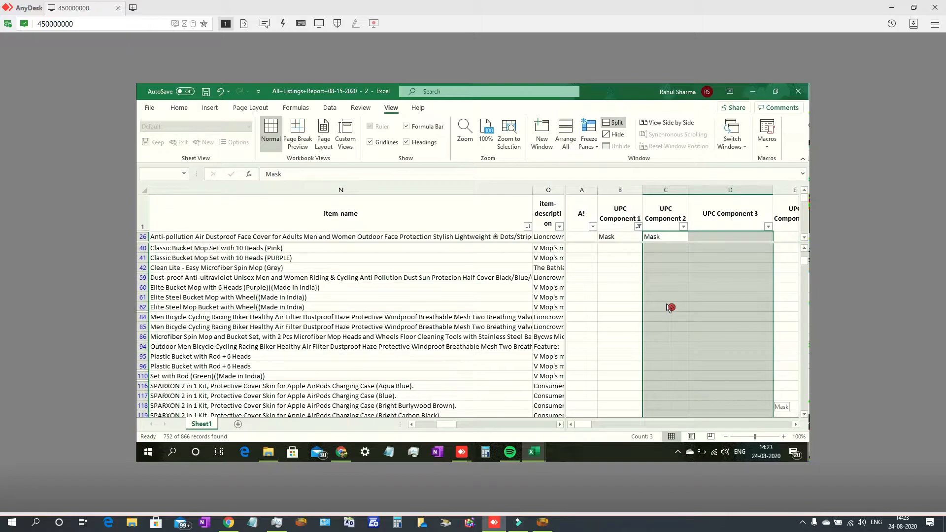
left_click_drag(667, 308, 667, 307)
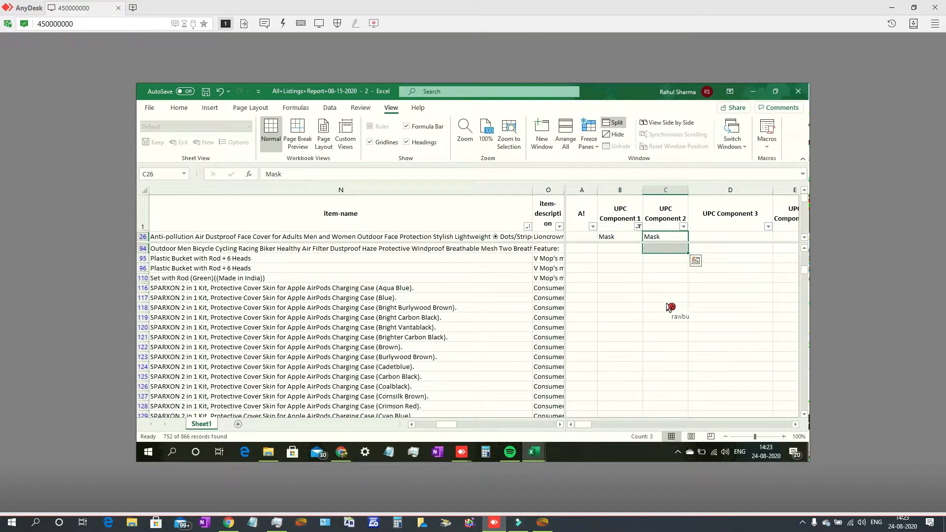
scroll(669, 308, "up", 7)
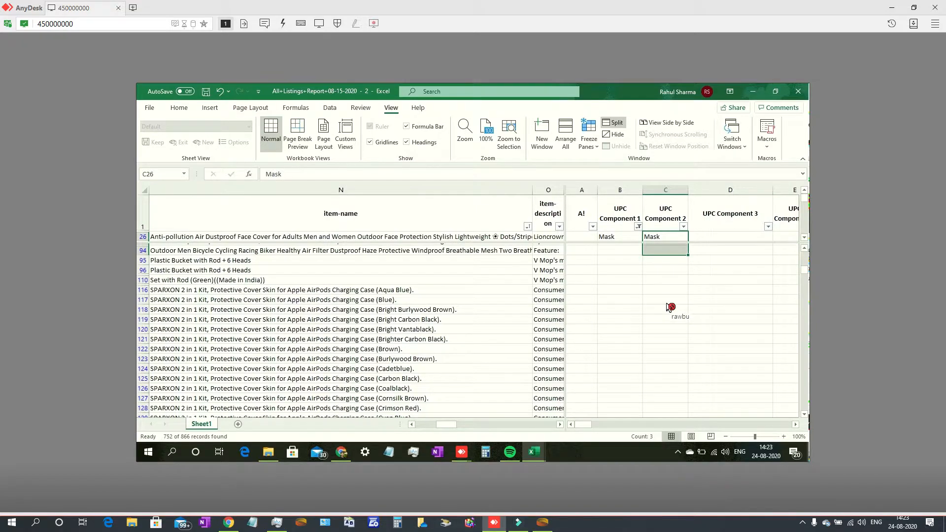
key("Left")
key("Down")
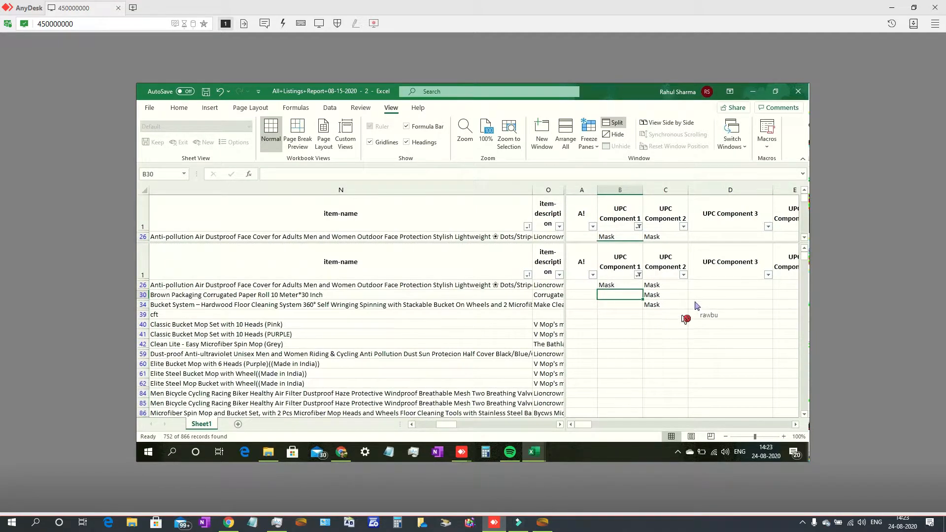
left_click(660, 285)
left_click_drag(661, 297, 661, 304)
key("Delete")
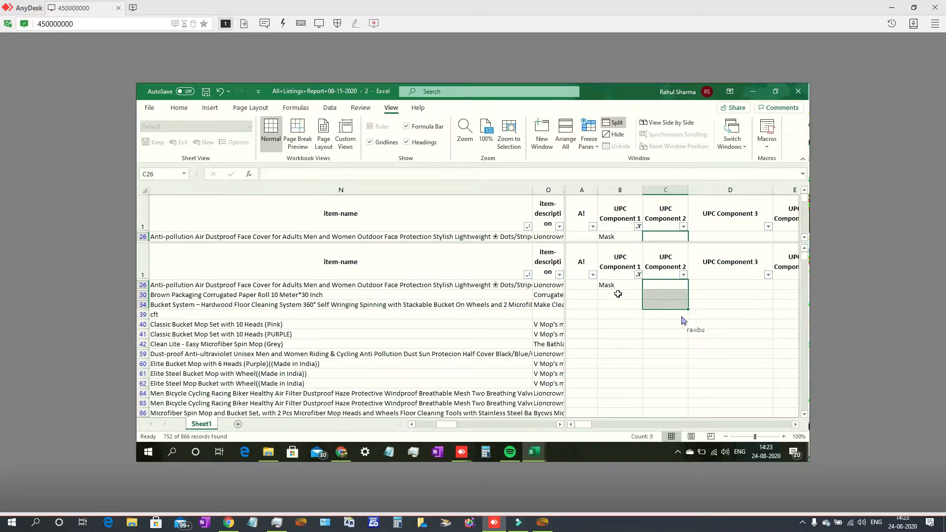
left_click(618, 294)
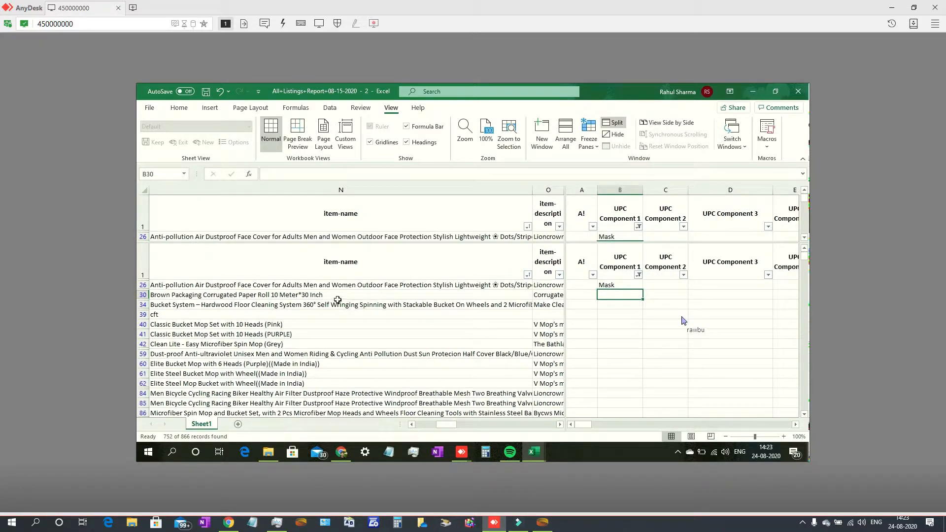
Filter the item-name column to listings containing "corru".
left_click(528, 277)
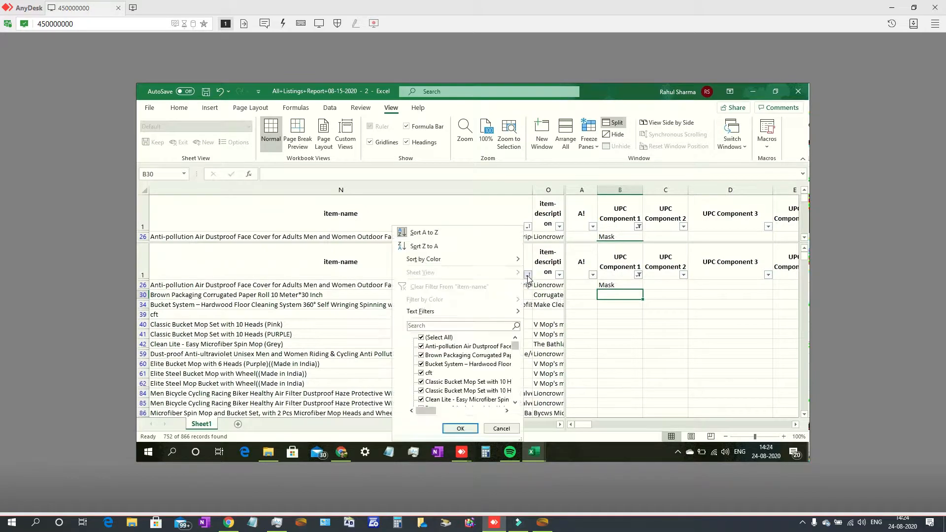
left_click(463, 327)
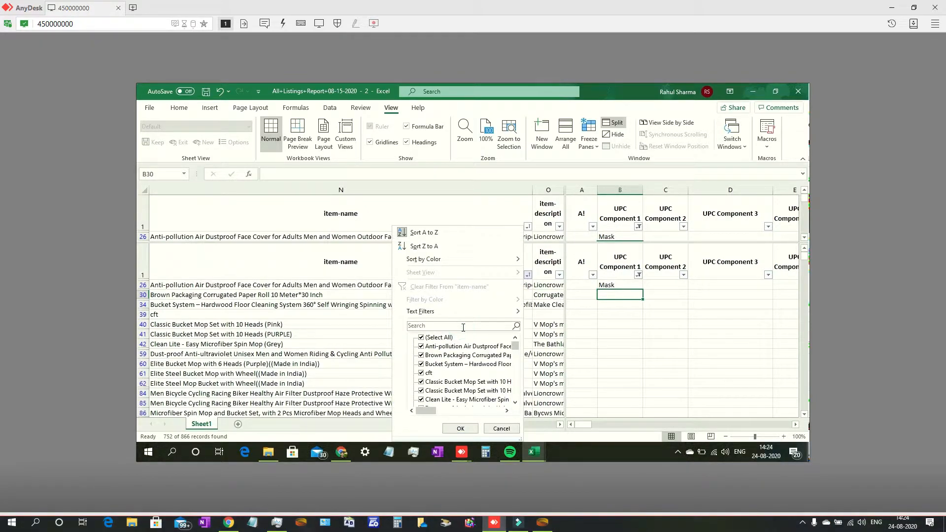
type("c")
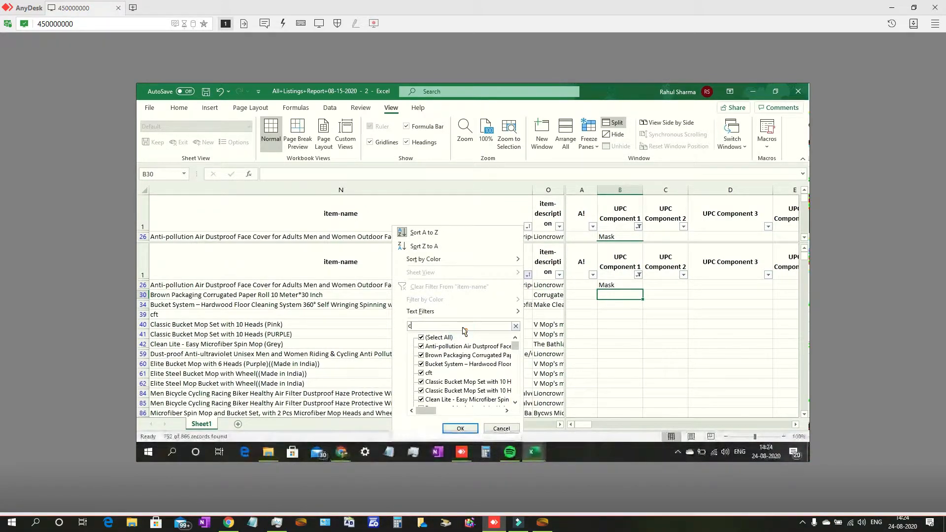
type("orru")
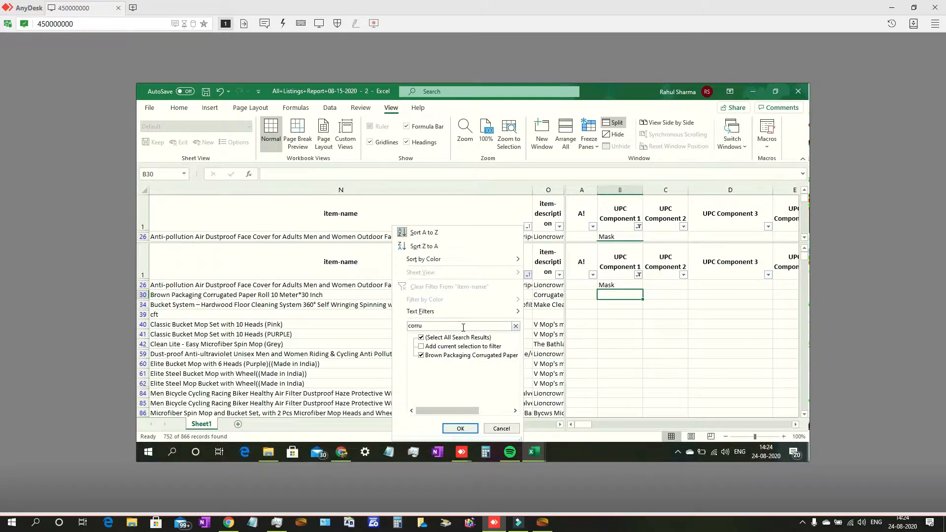
left_click(460, 428)
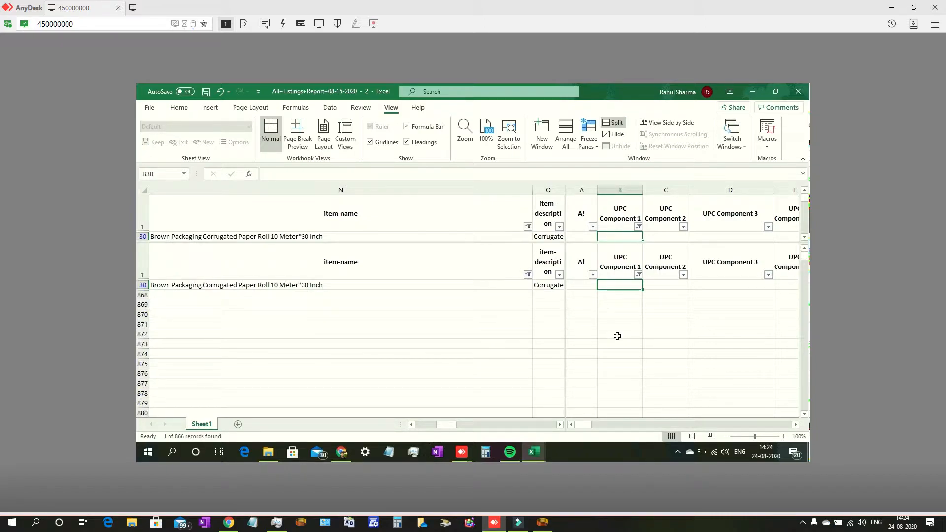
Enter Box as UPC Component 1 for the Corrugated Paper Roll in row 30, then show all item names again.
type("Box")
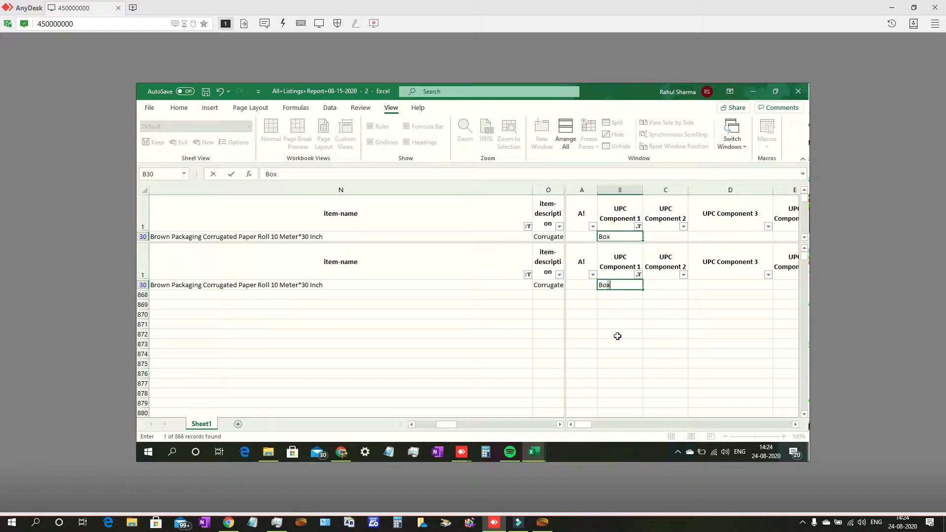
key("Return")
left_click(527, 275)
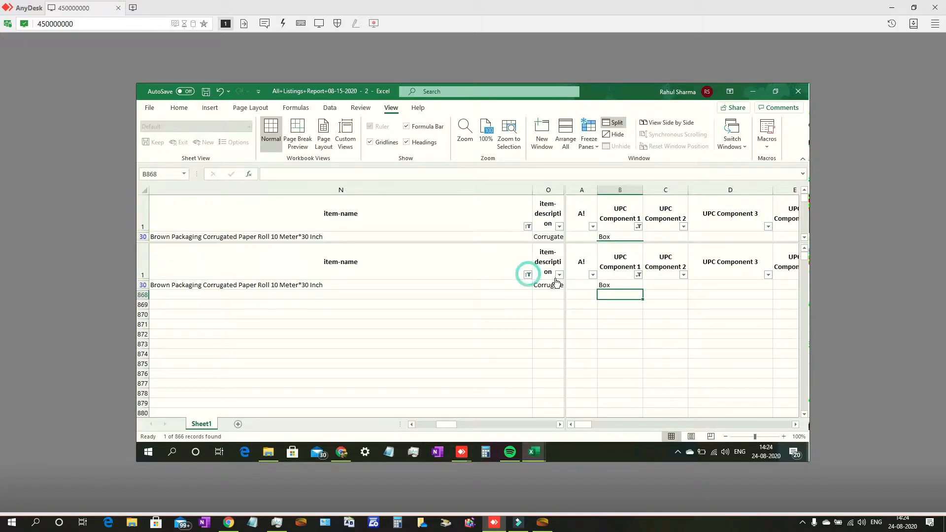
left_click(434, 338)
left_click(459, 428)
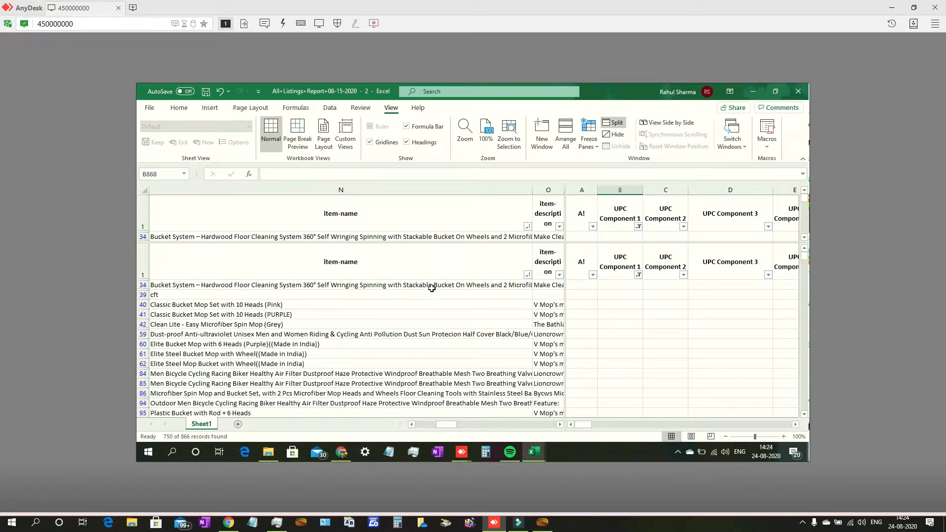
Filter the item-name column to listings containing "bucket".
left_click(526, 277)
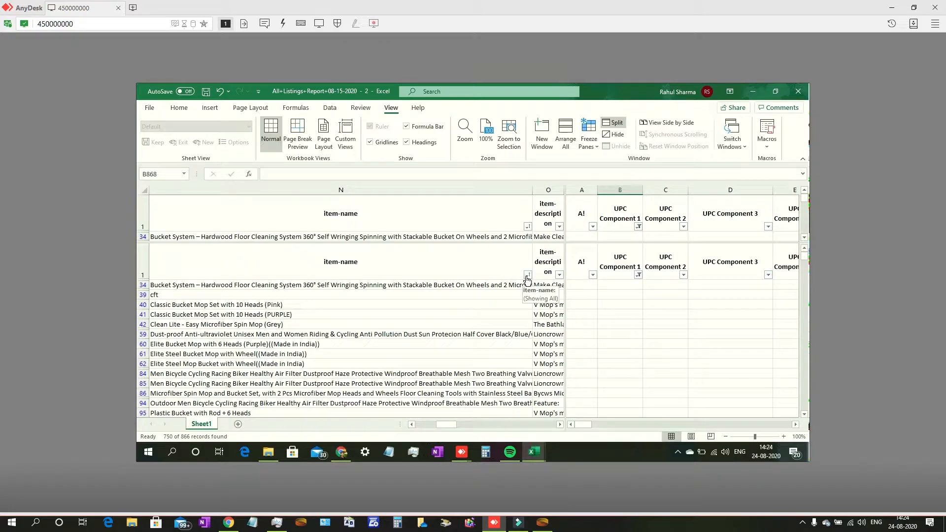
left_click(526, 277)
left_click(469, 326)
left_click(463, 326)
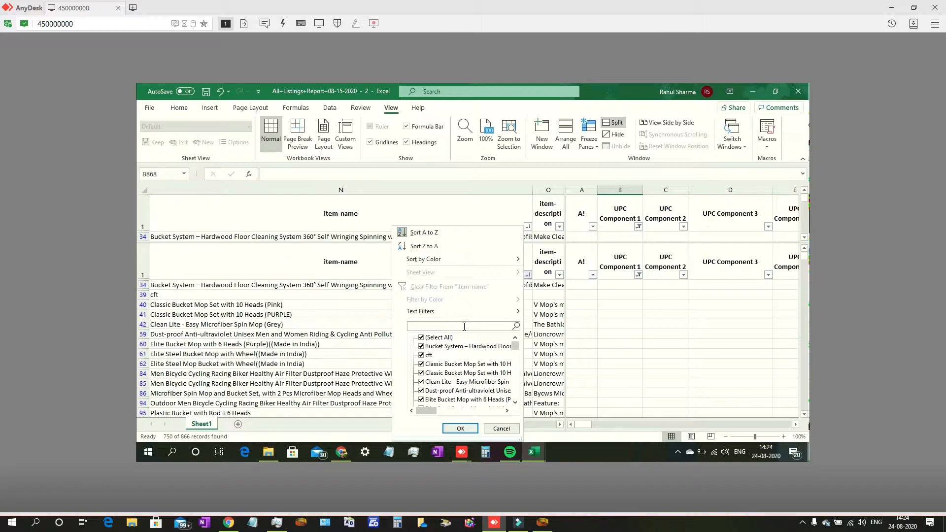
type("bucket")
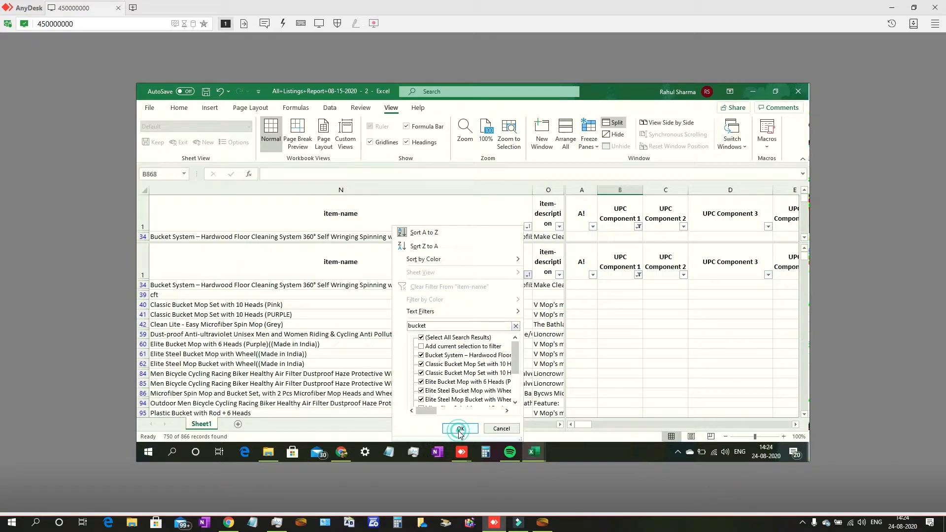
key("Return")
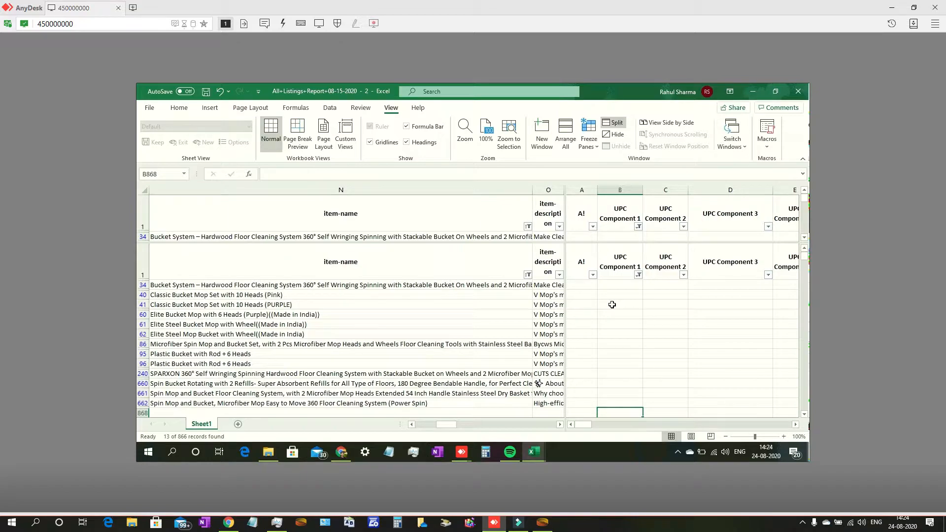
Enter Mop as UPC Component 1 in row 34 and fill it down the filtered bucket listings to row 662.
left_click(613, 285)
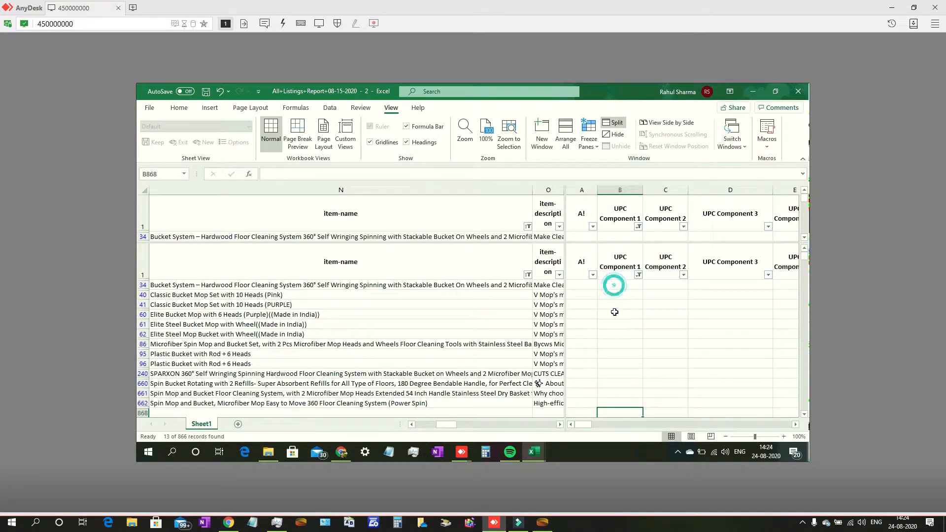
key("Up")
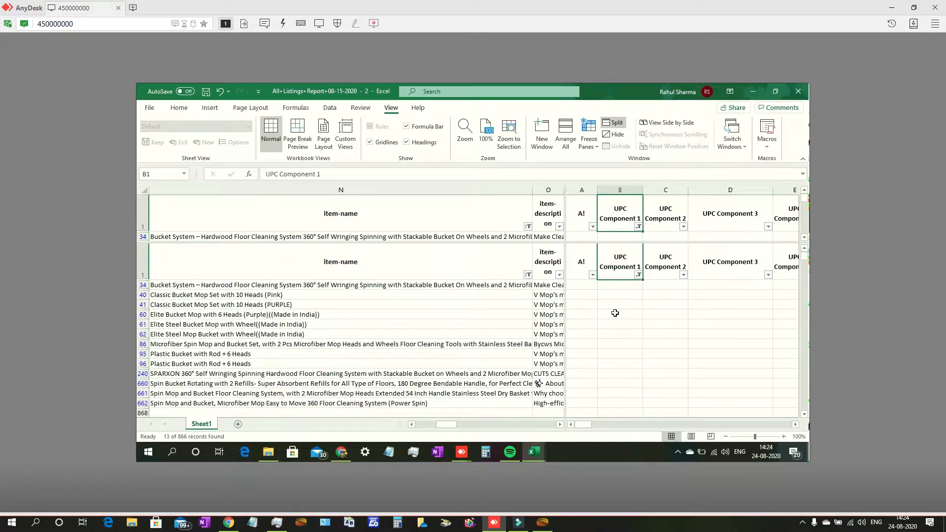
key("Down")
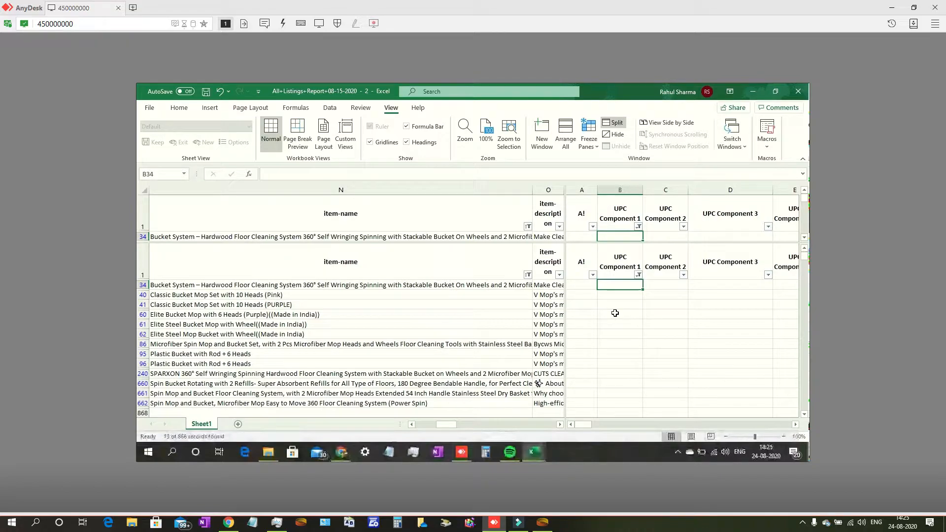
type("Mop")
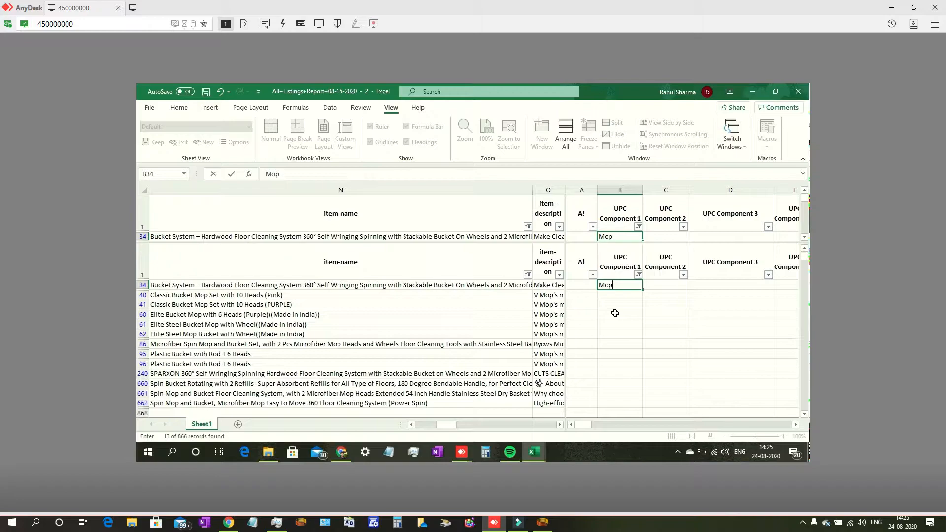
key("Return")
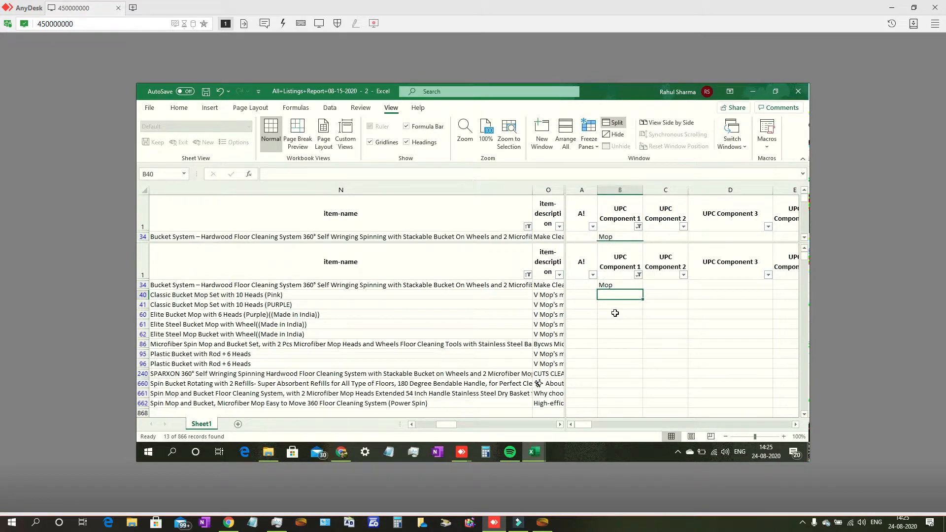
left_click(629, 286)
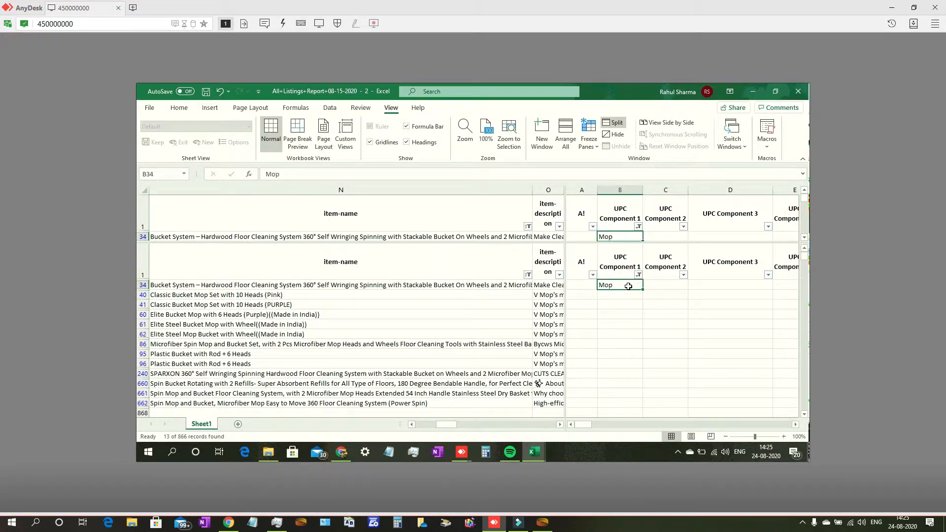
left_click_drag(644, 289, 638, 407)
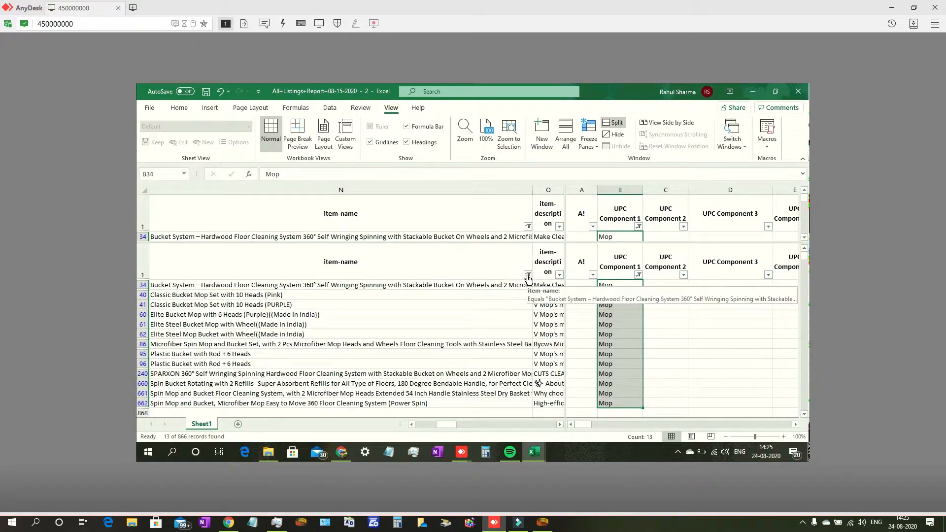
Remove the bucket filter from the item-name column by selecting all item names.
left_click(527, 274)
left_click(442, 338)
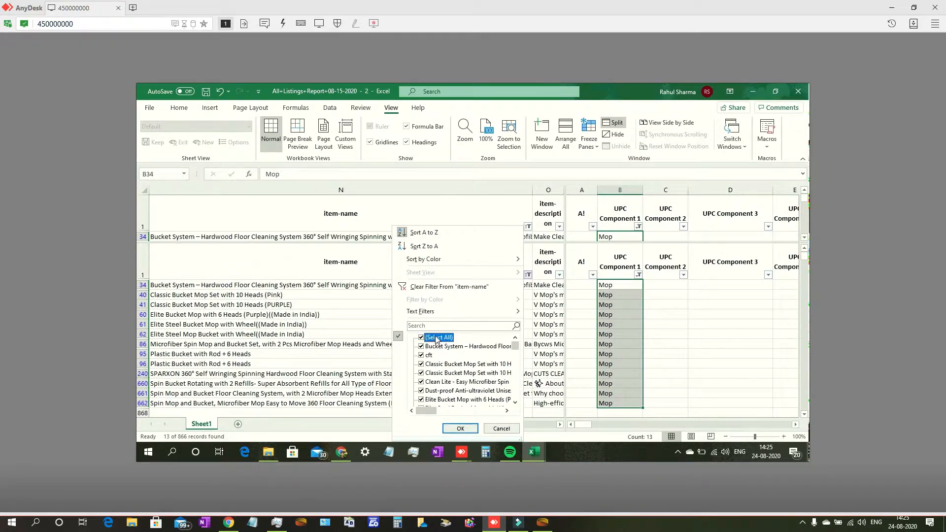
left_click(460, 428)
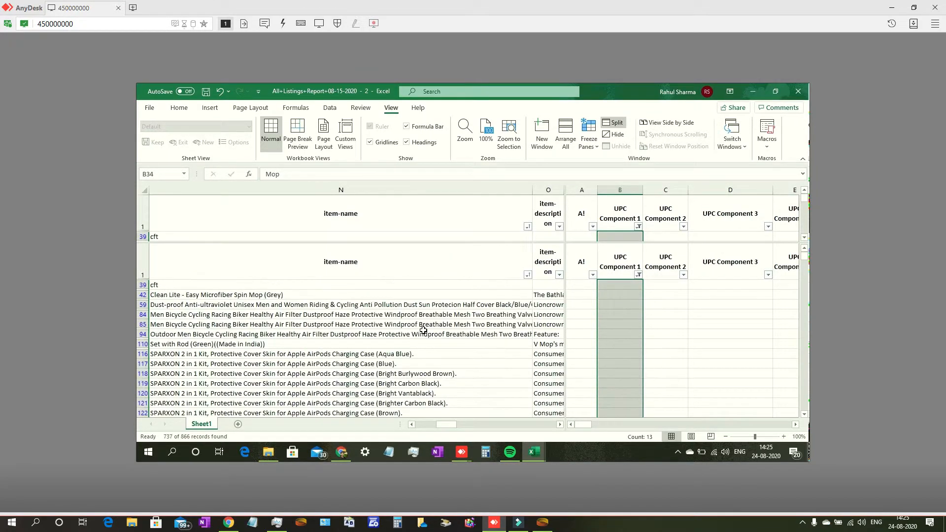
Check the seller-sku of the cft listing in row 39 and enter Sanitizer as its UPC Component 1.
left_click(433, 287)
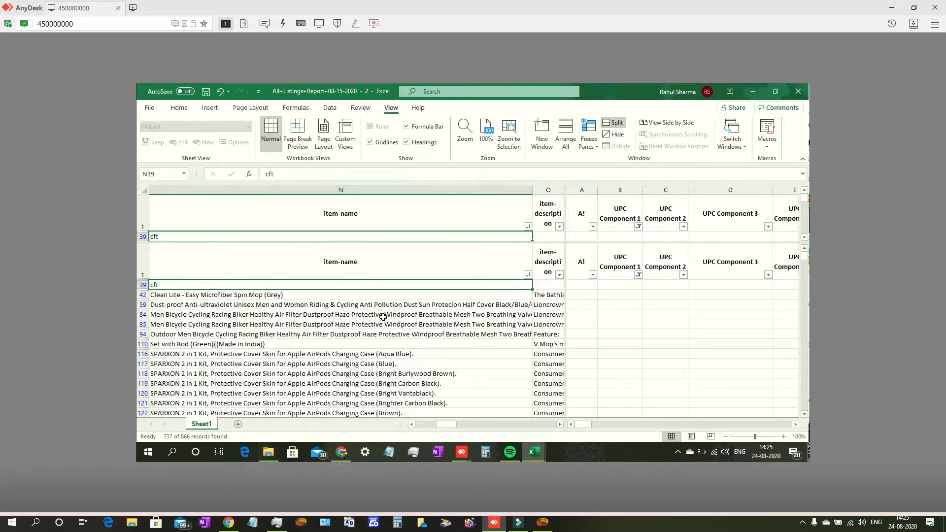
left_click(412, 424)
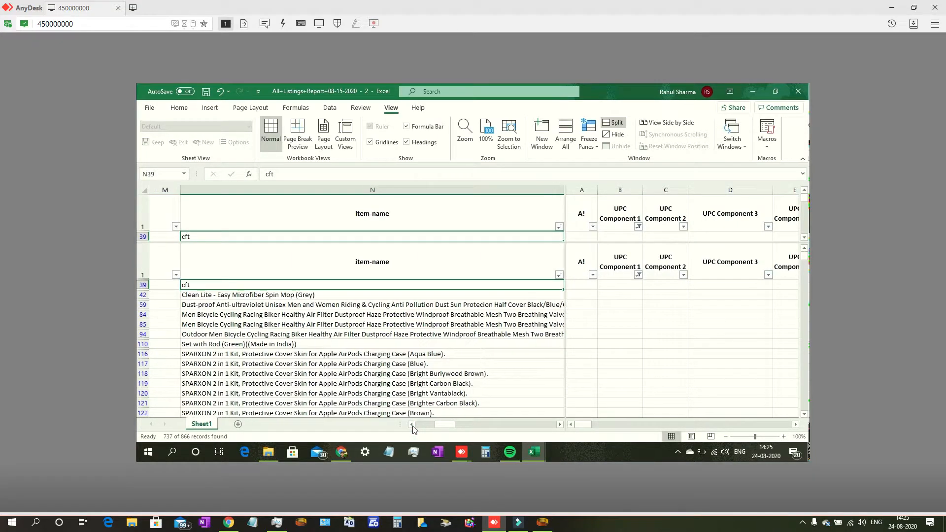
left_click(559, 424)
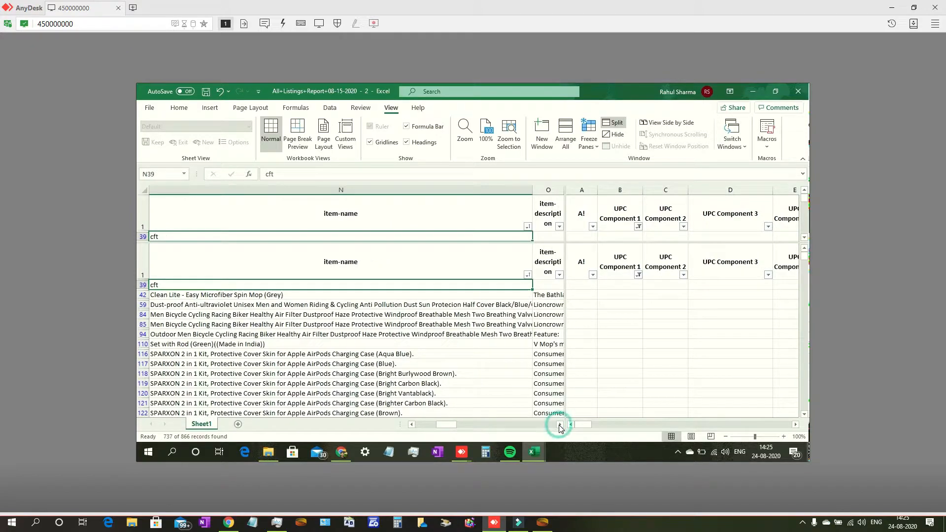
left_click(559, 425)
left_click(560, 425)
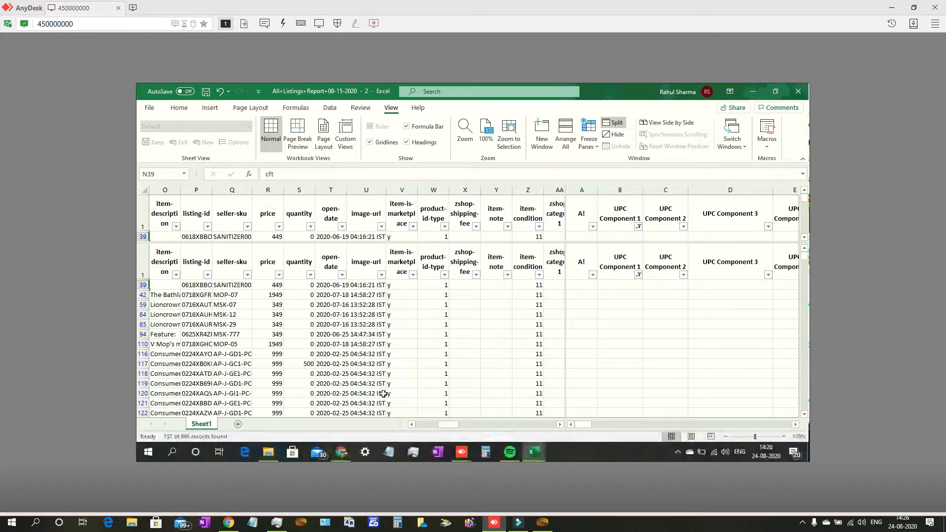
left_click(620, 287)
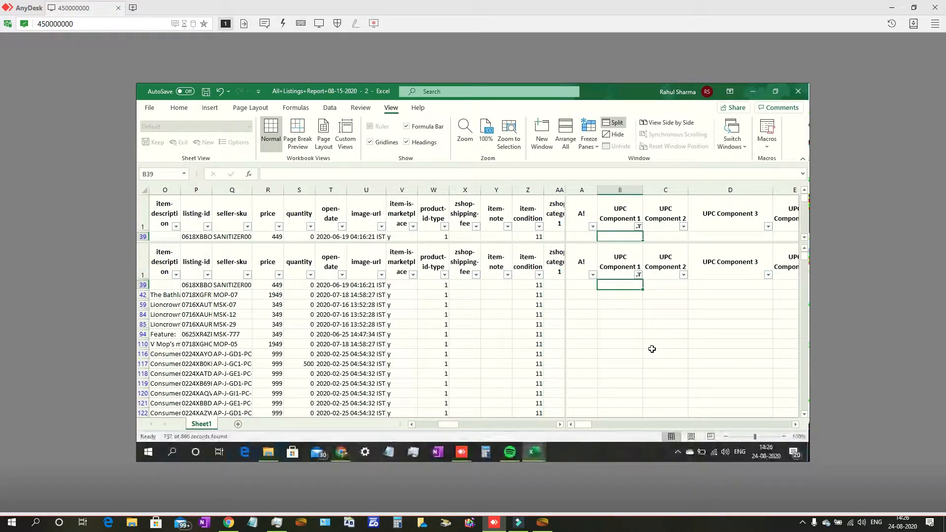
type("Sanitizer")
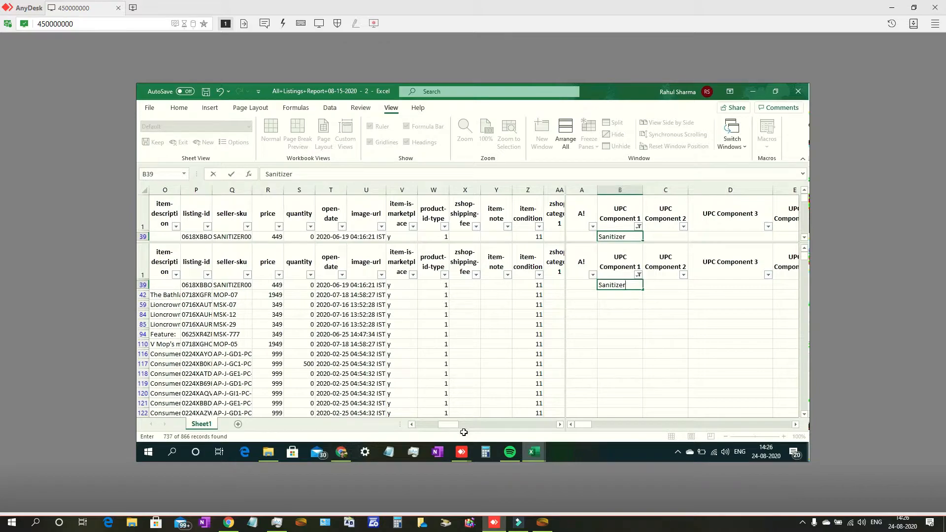
Filter the item-name column to listings containing "saniti".
left_click(411, 424)
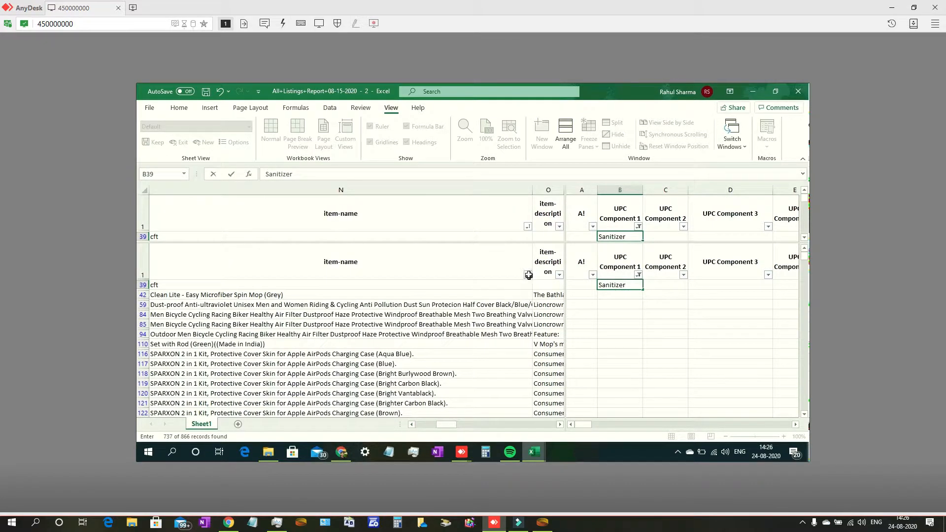
left_click(527, 275)
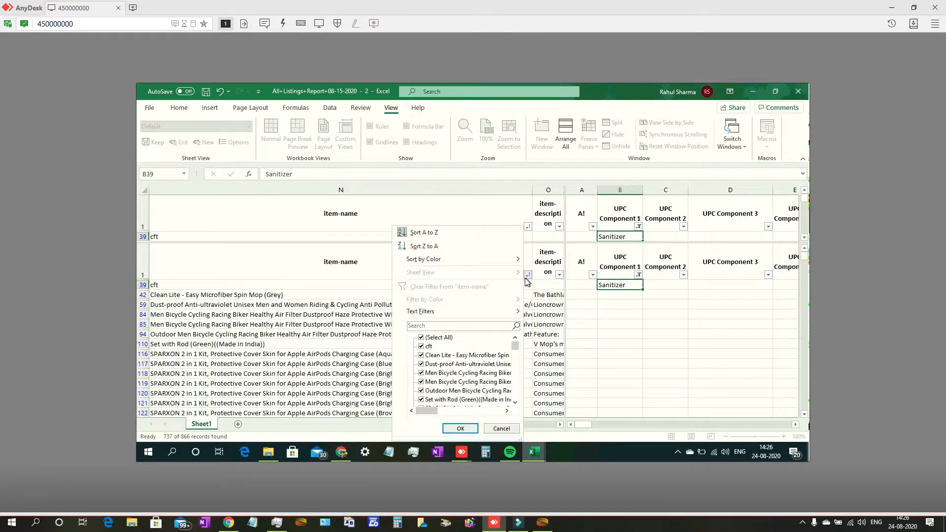
left_click(465, 326)
type("saniti")
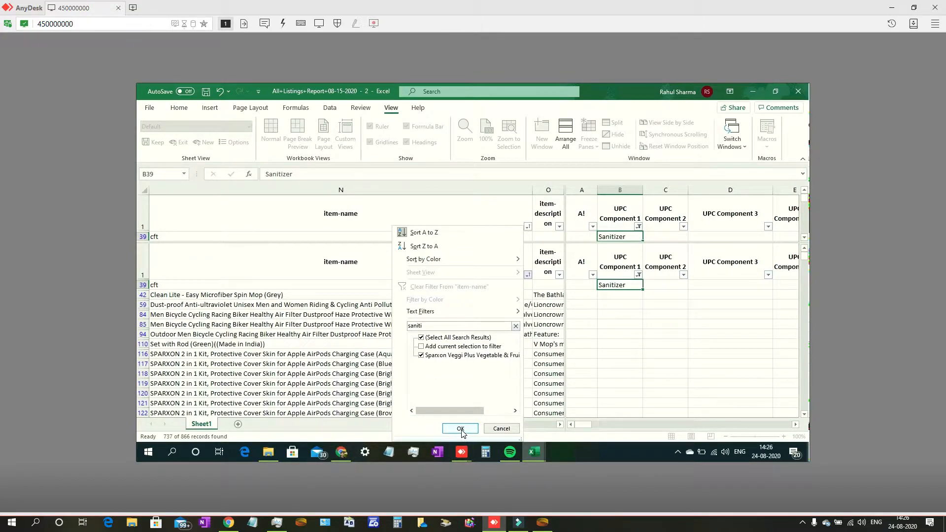
key("Return")
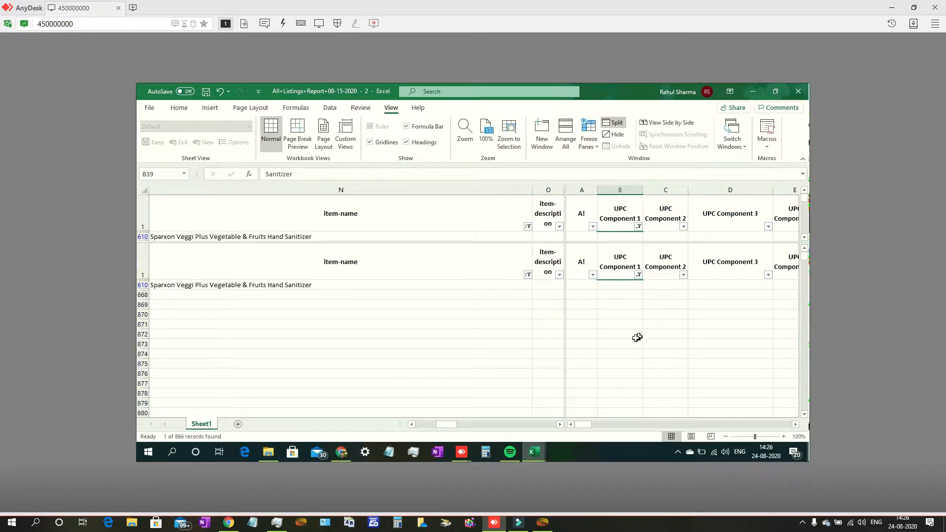
Enter Sanitizer as UPC Component 1 for the Sparxon Veggi Plus Vegetable & Fruits Hand Sanitizer in row 610.
left_click(626, 330)
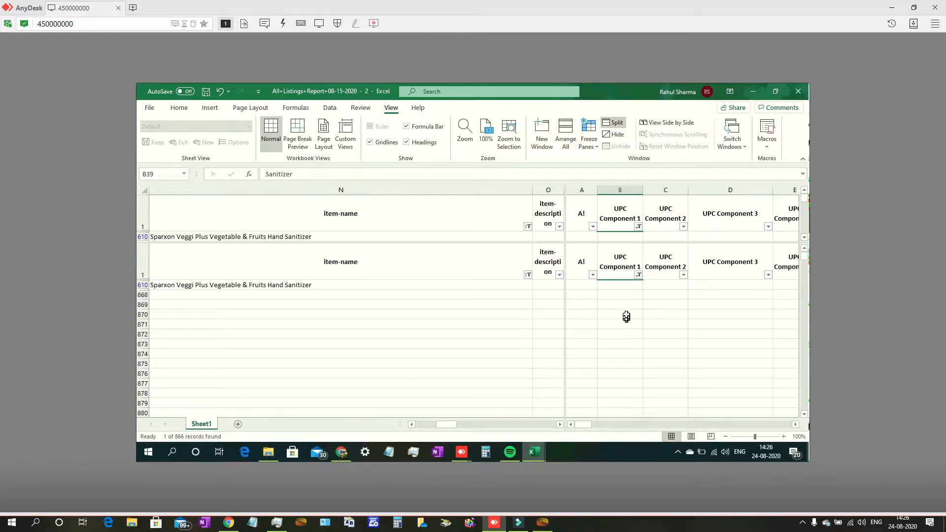
left_click(619, 285)
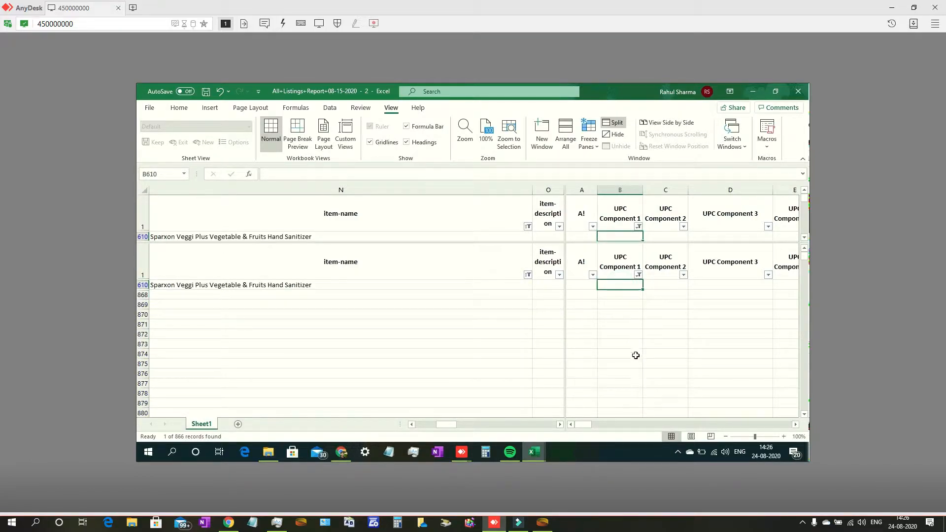
type("S")
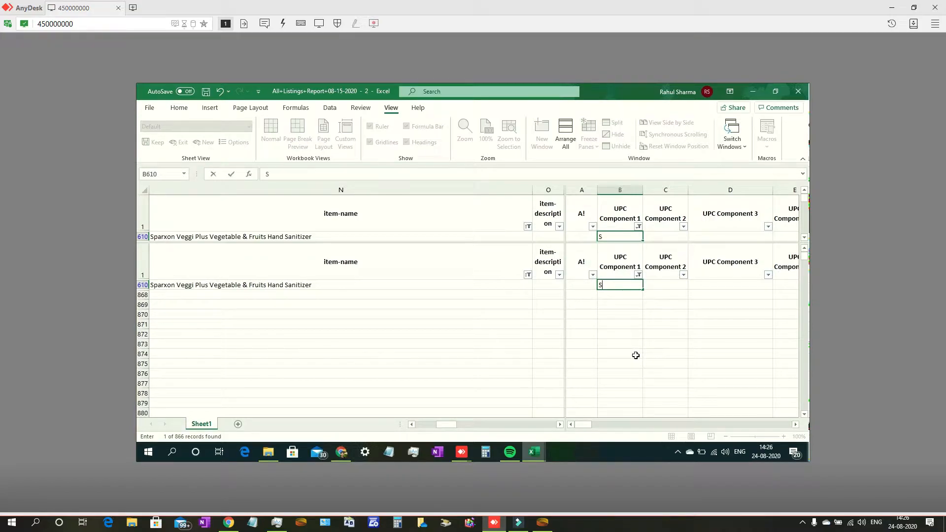
type("anitizer")
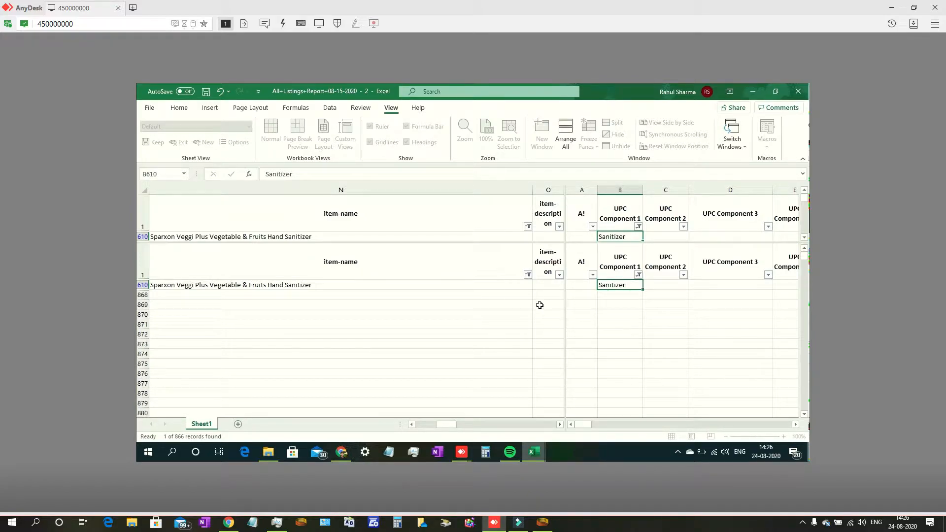
Remove the sanitizer filter from the item-name column by selecting all item names.
key("Return")
left_click(527, 275)
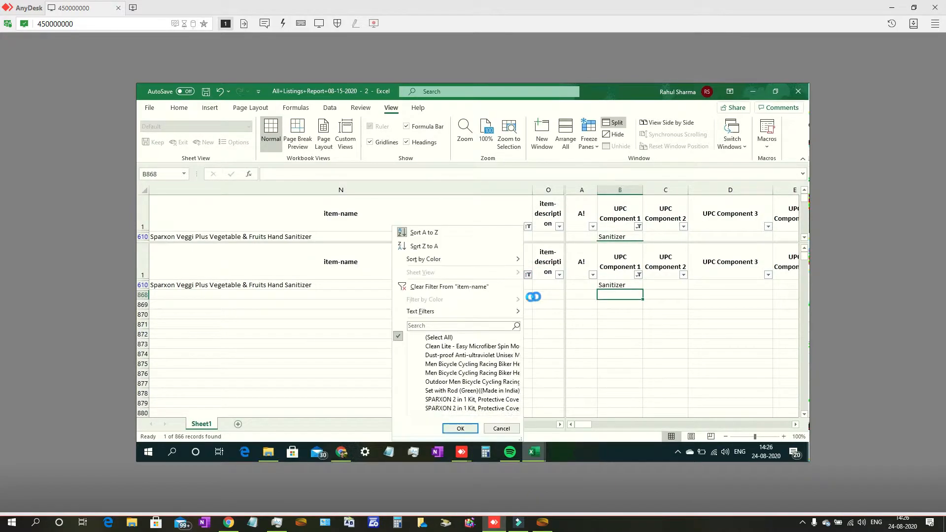
left_click(447, 337)
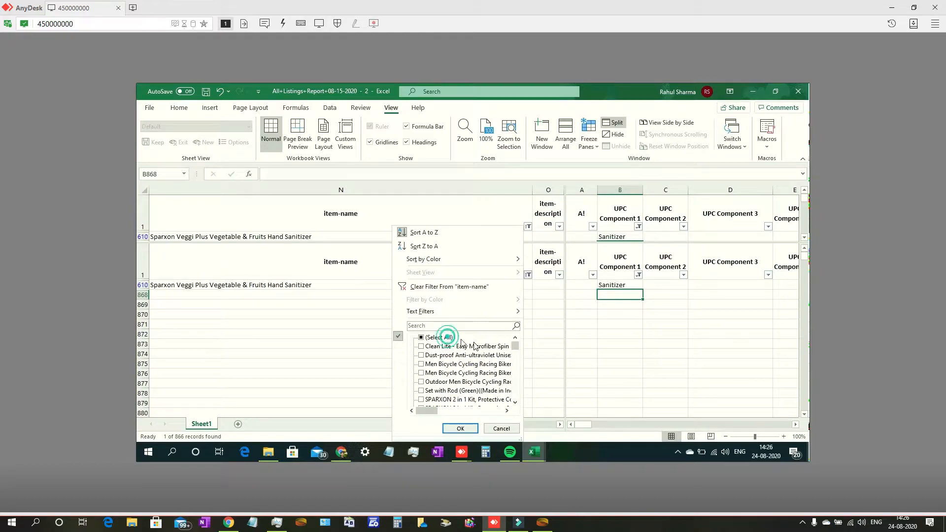
left_click(459, 428)
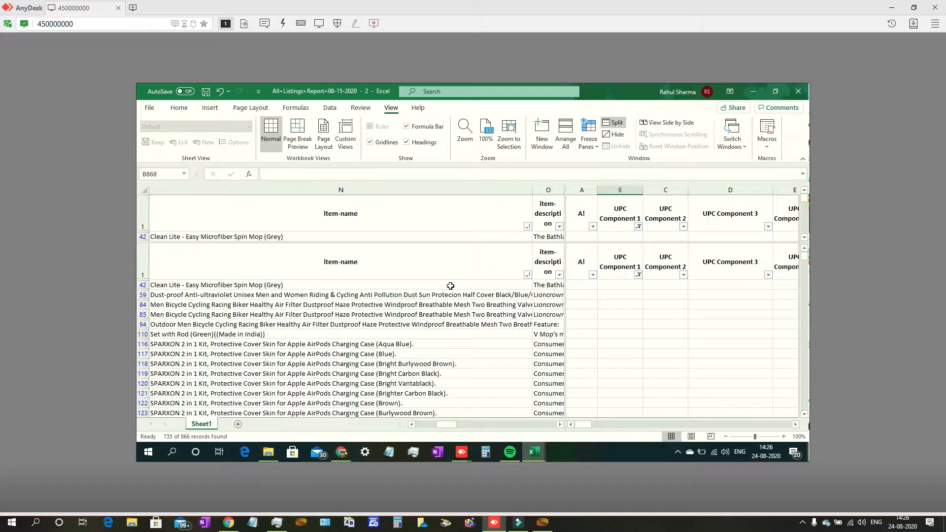
Filter the item-name column to listings containing "mop".
left_click(528, 275)
left_click(464, 327)
type("mop")
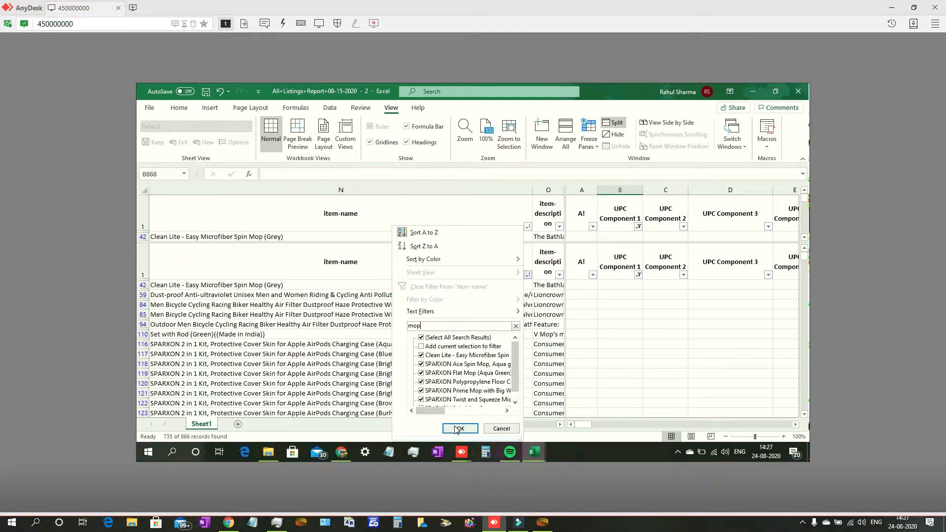
left_click(463, 429)
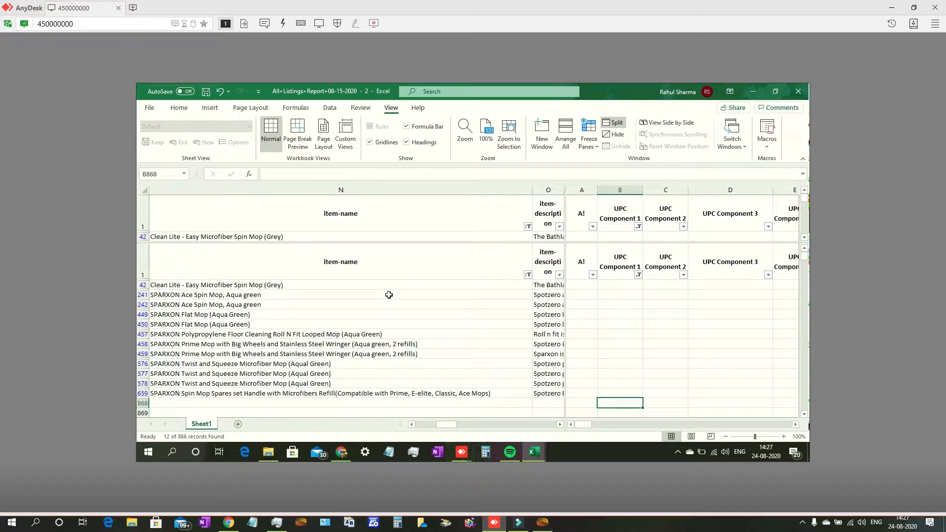
Enter Mop as UPC Component 1 in row 42 and fill it down through row 659 for all filtered mop listings.
left_click(638, 274)
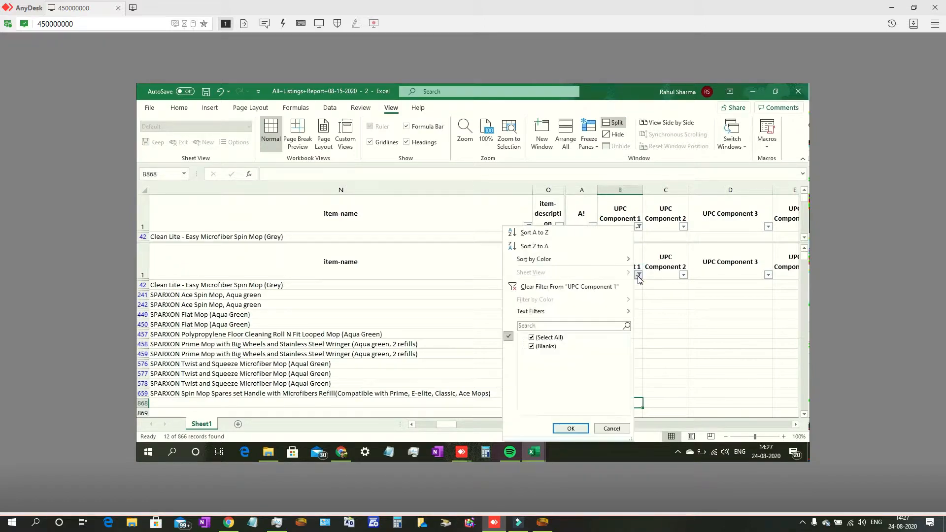
left_click(658, 340)
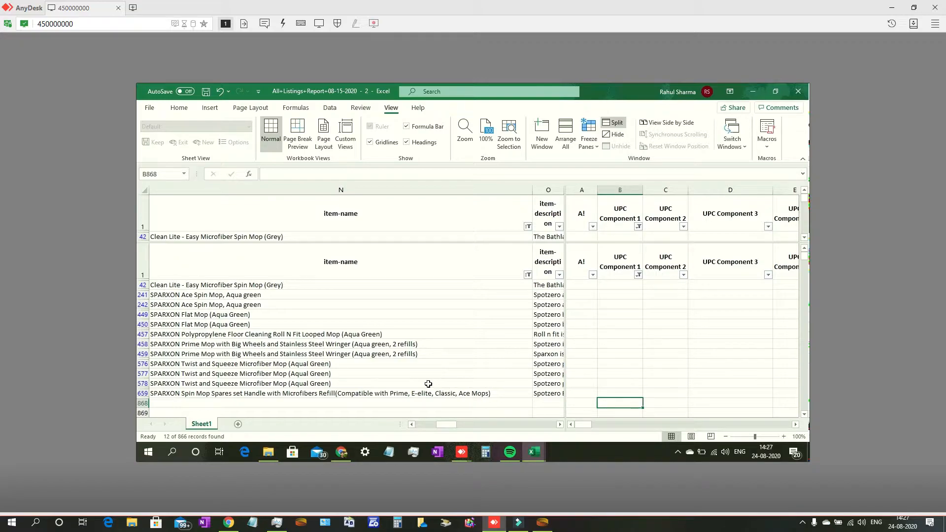
left_click(622, 285)
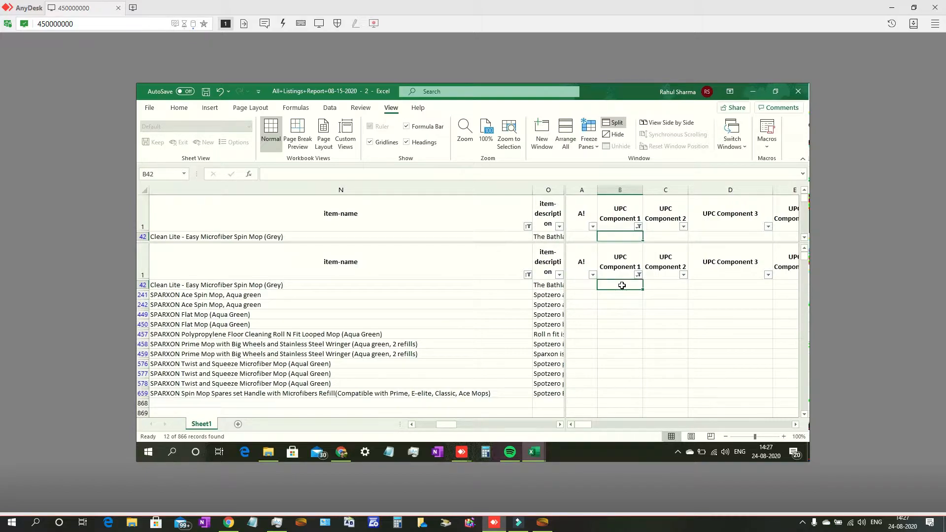
type("Mop")
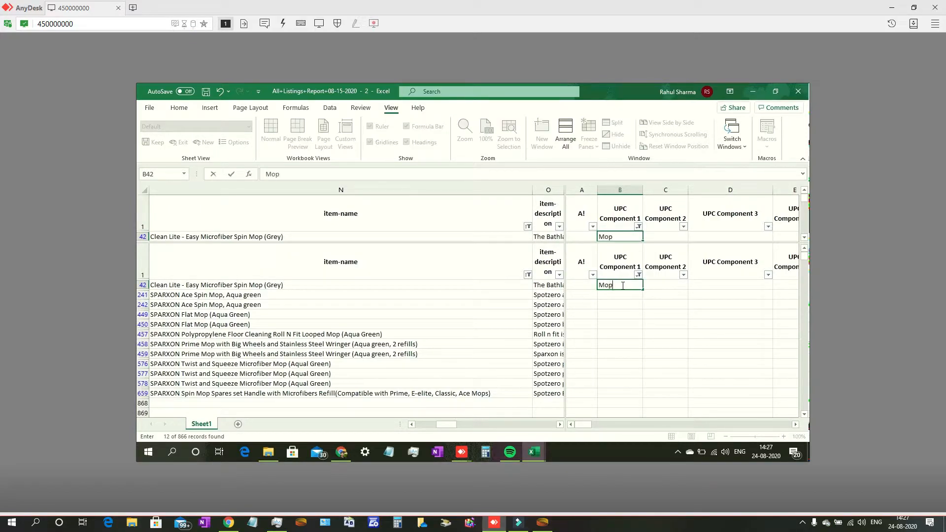
key("Return")
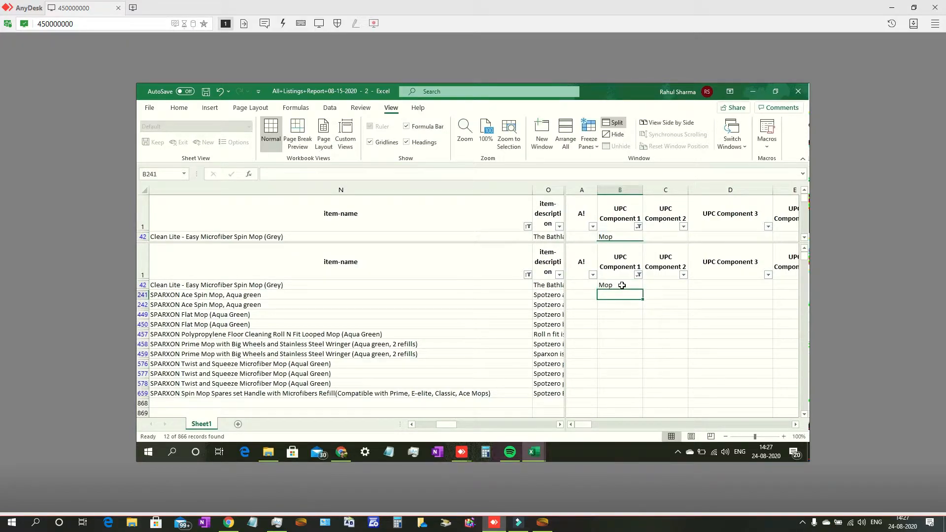
left_click(638, 286)
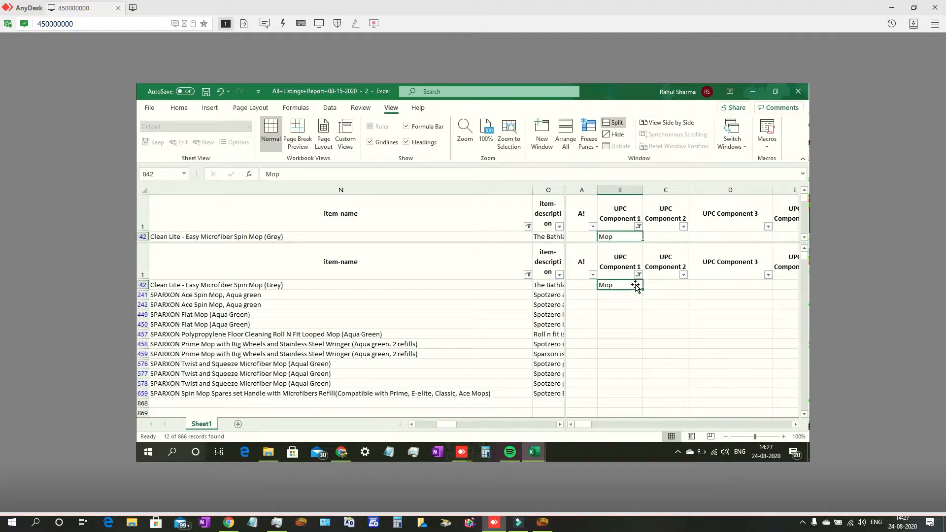
left_click_drag(643, 291, 639, 400)
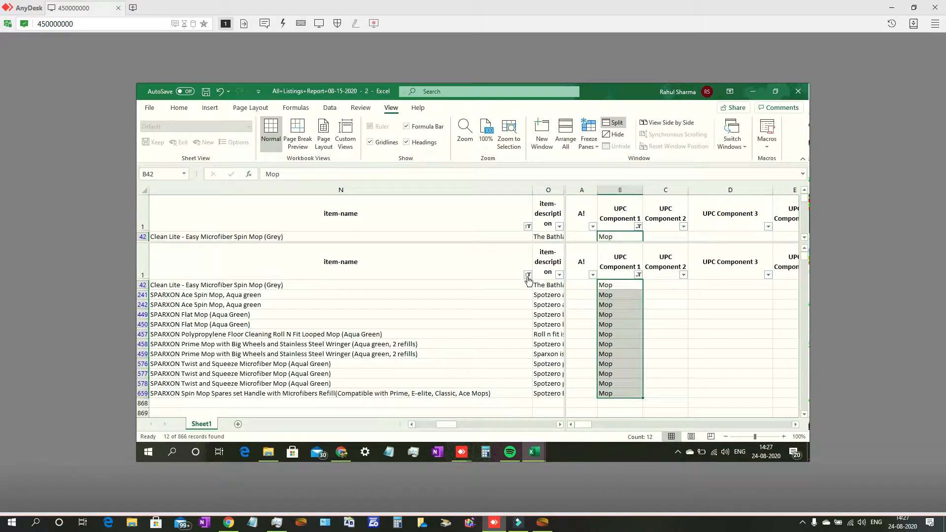
Remove the mop filter by selecting all item names and select the UPC Component 1 cell in row 59.
left_click(527, 275)
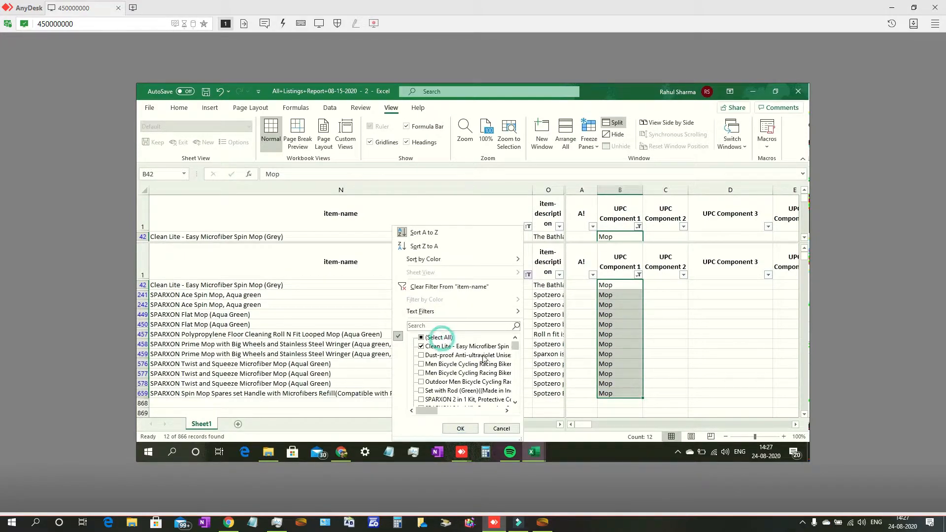
left_click(460, 428)
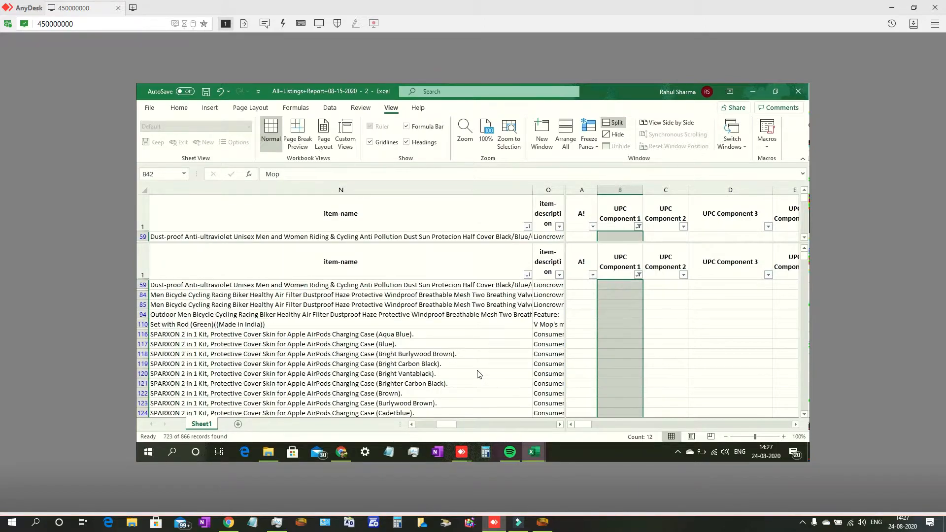
left_click(619, 286)
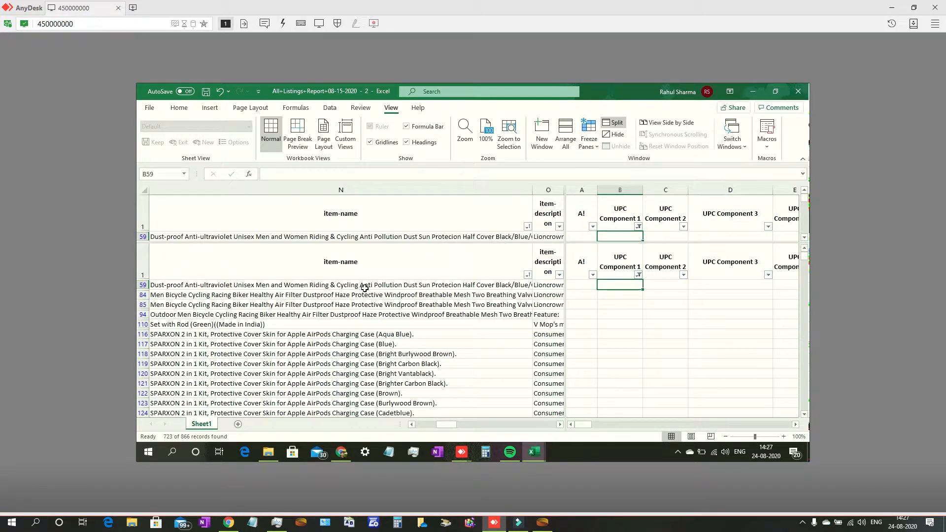
Filter the item-name column to listings containing "pollut" and enter Mask as UPC Component 1 for the dust-proof half cover in row 59.
left_click(528, 275)
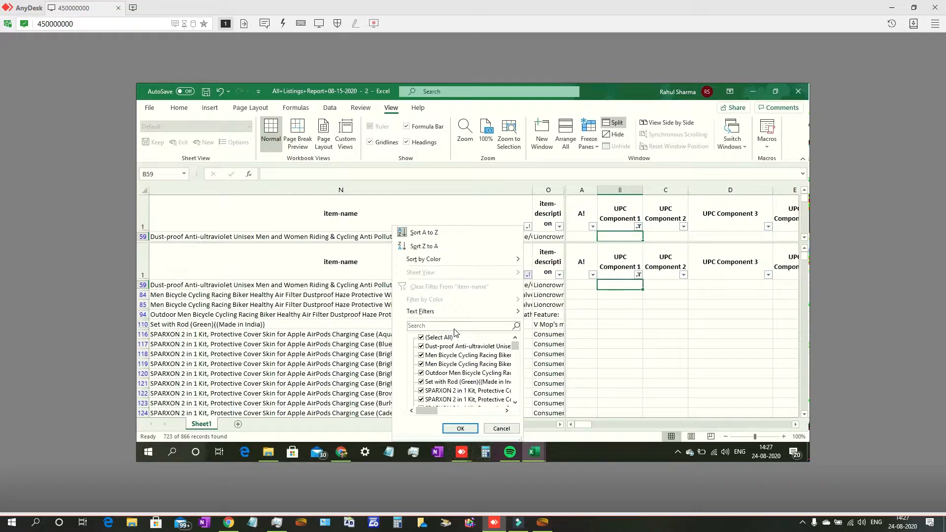
left_click(477, 326)
type("pollut")
left_click(459, 429)
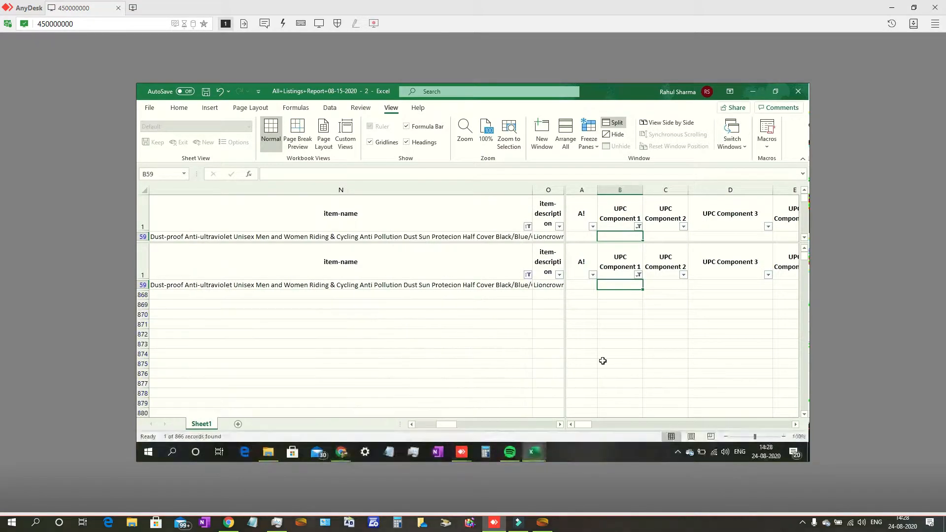
type("Mask")
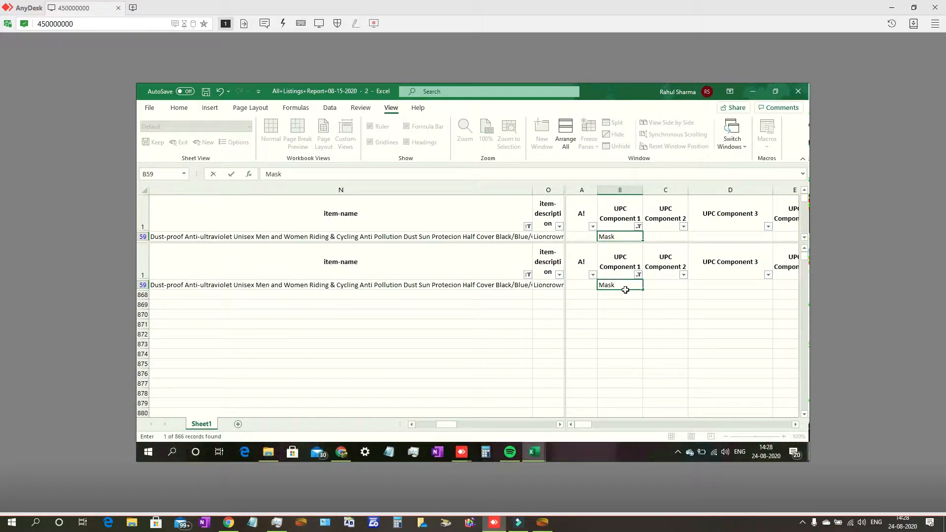
key("Return")
Remove the "pollut" filter from the item-name column by selecting all item names.
left_click(527, 276)
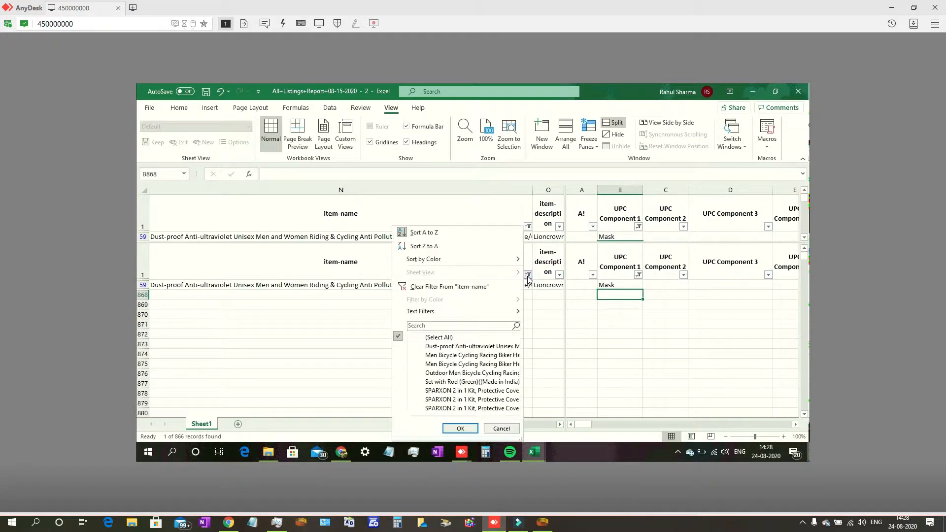
left_click(449, 339)
left_click(442, 337)
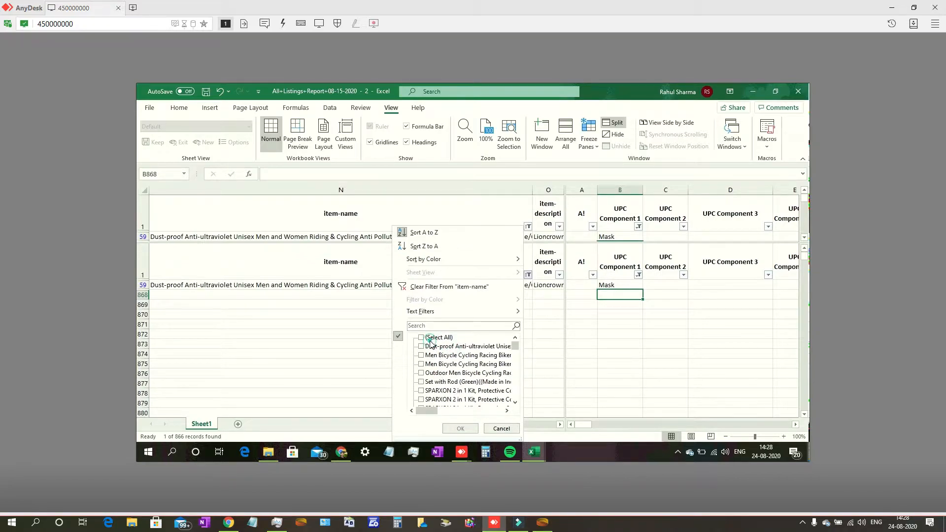
left_click(432, 340)
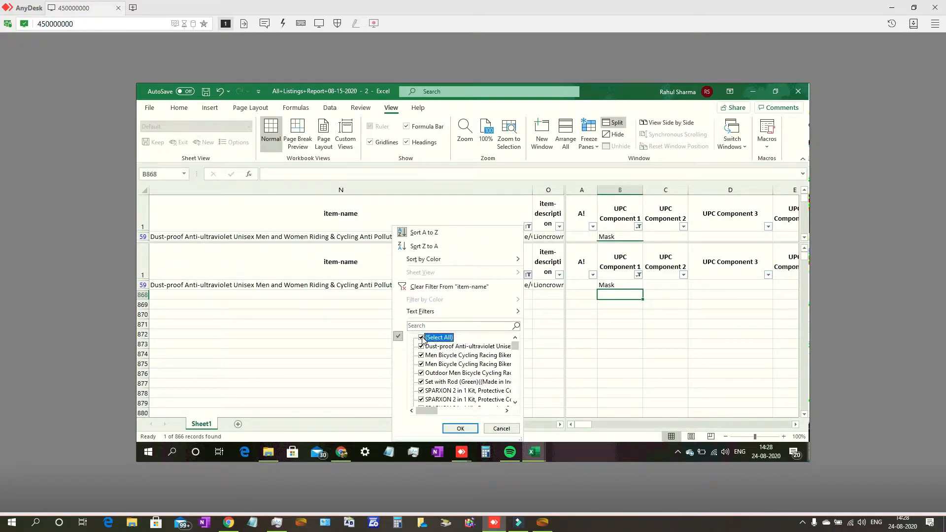
left_click(460, 428)
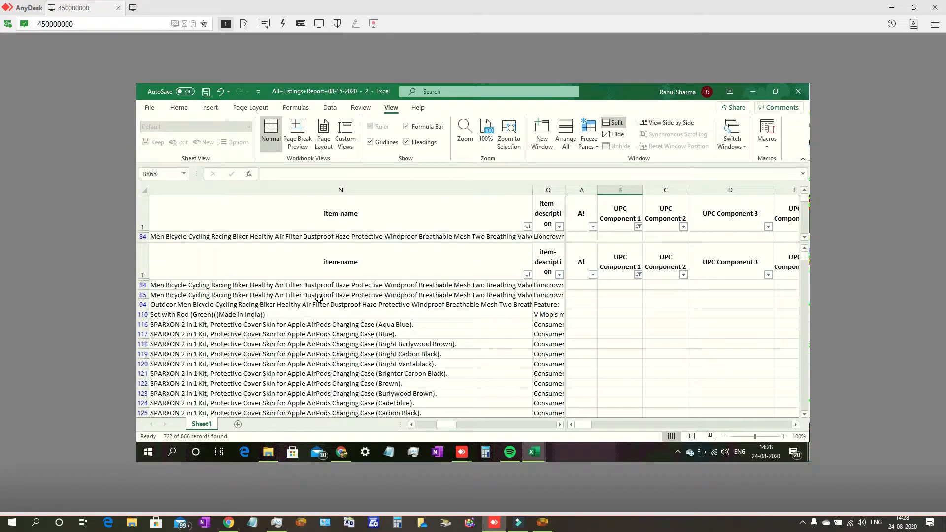
left_click(527, 275)
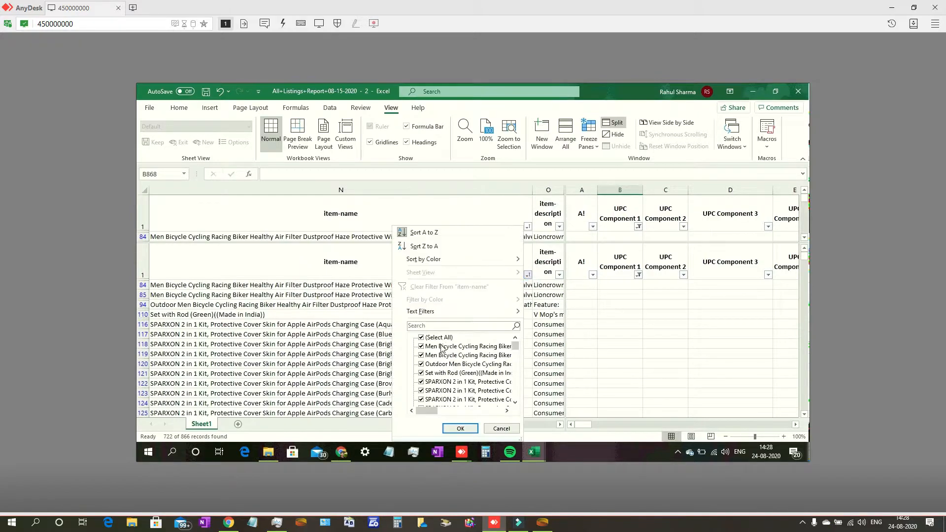
left_click(455, 327)
type("cy")
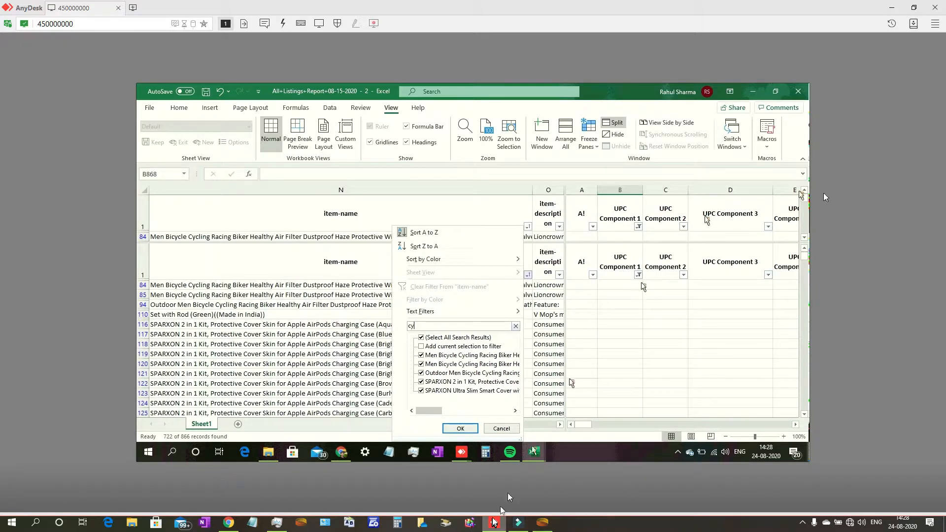
left_click(914, 12)
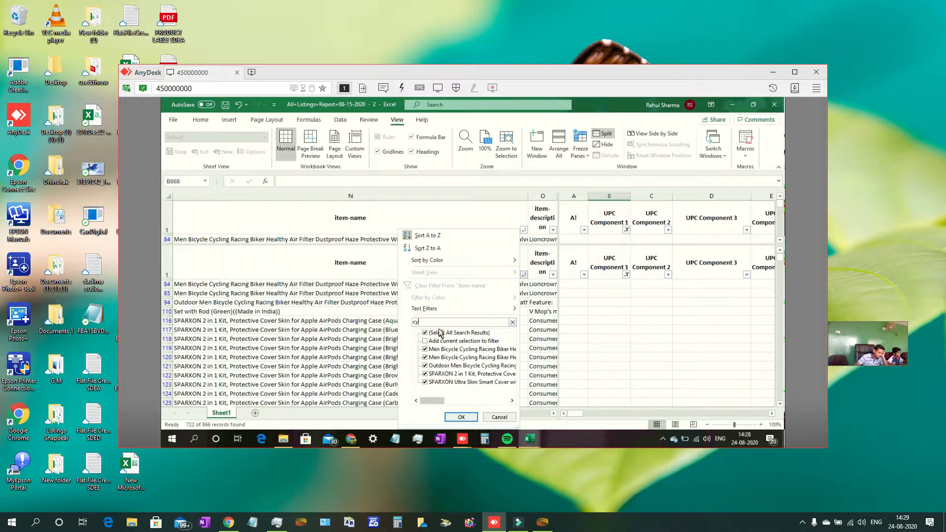
left_click(440, 323)
mouse_move(494, 522)
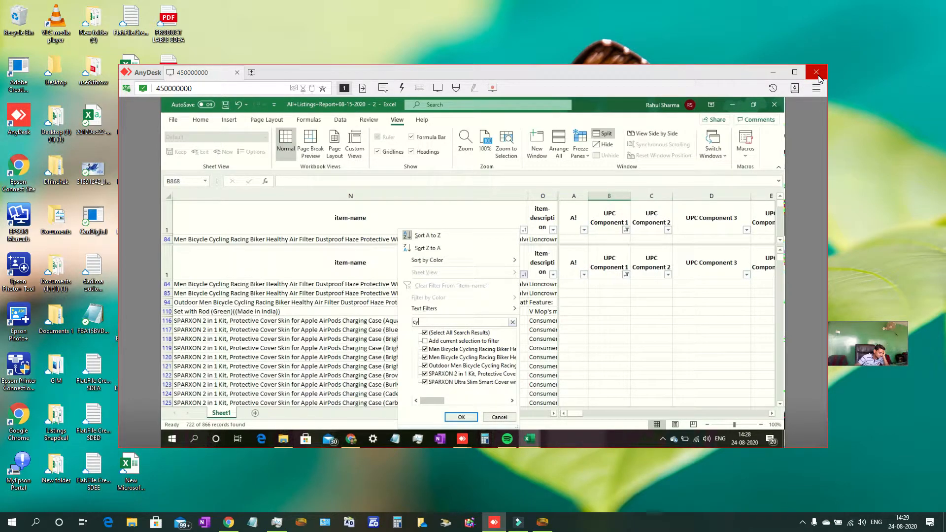
left_click(439, 321)
left_click(444, 327)
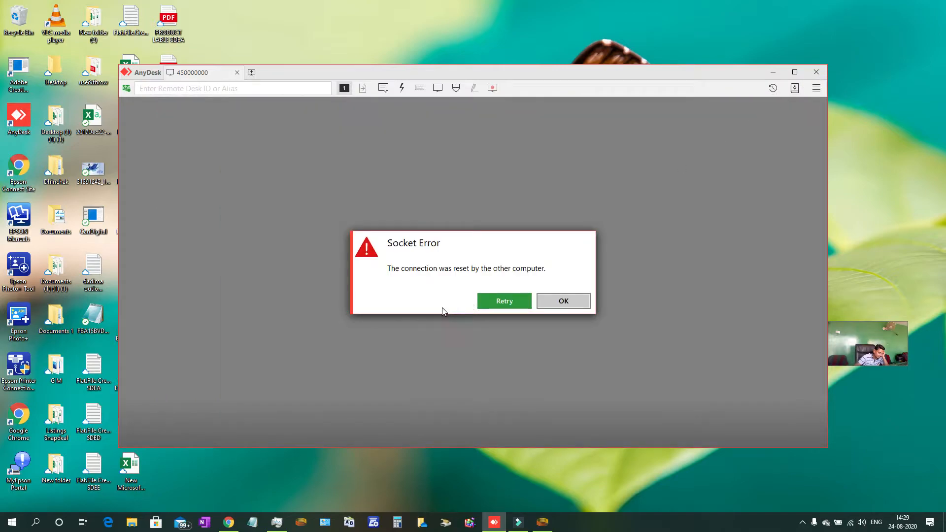
Reconnect to the same remote desk in AnyDesk and maximize the session window.
left_click(495, 303)
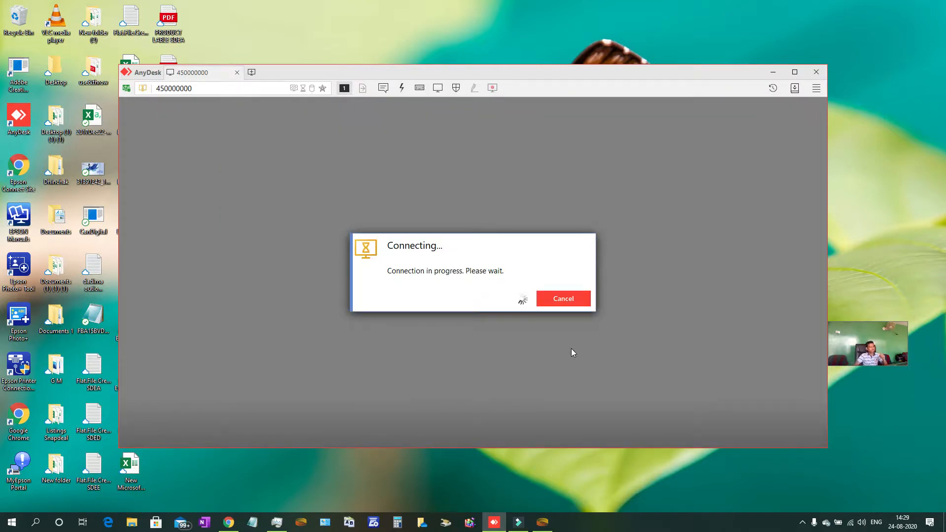
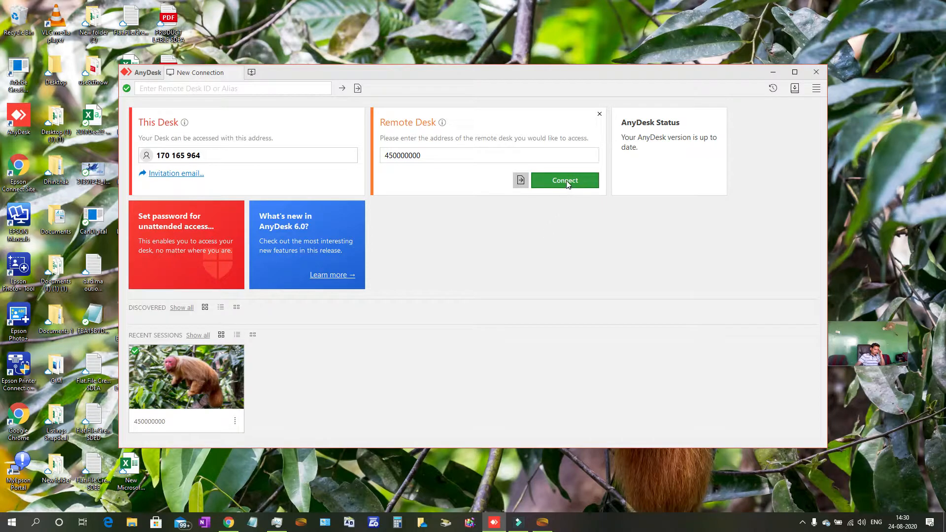
left_click(566, 182)
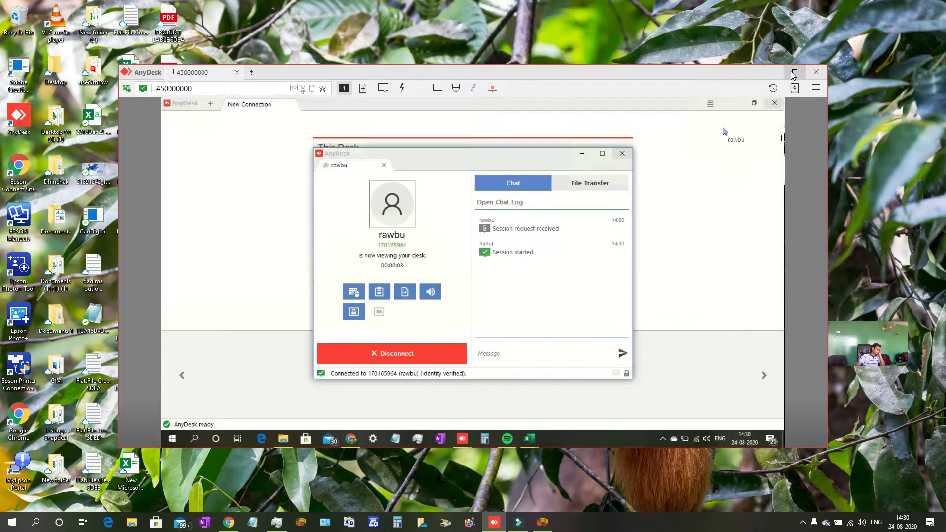
left_click(795, 73)
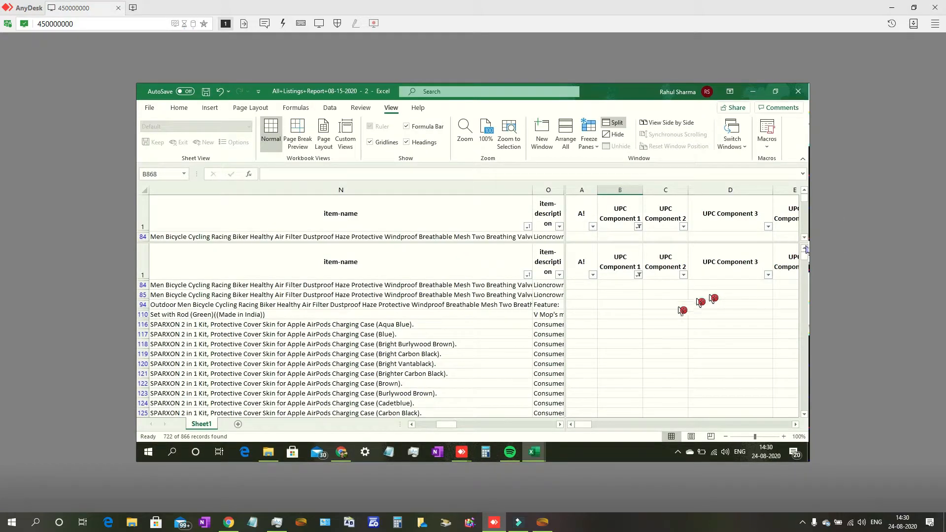
Filter the item-name column to listings containing "cycle".
left_click(527, 276)
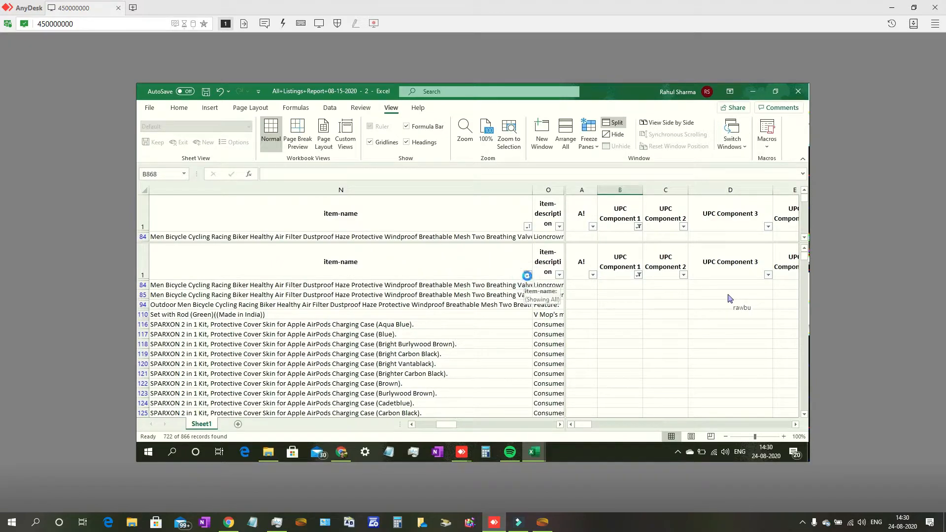
left_click(456, 327)
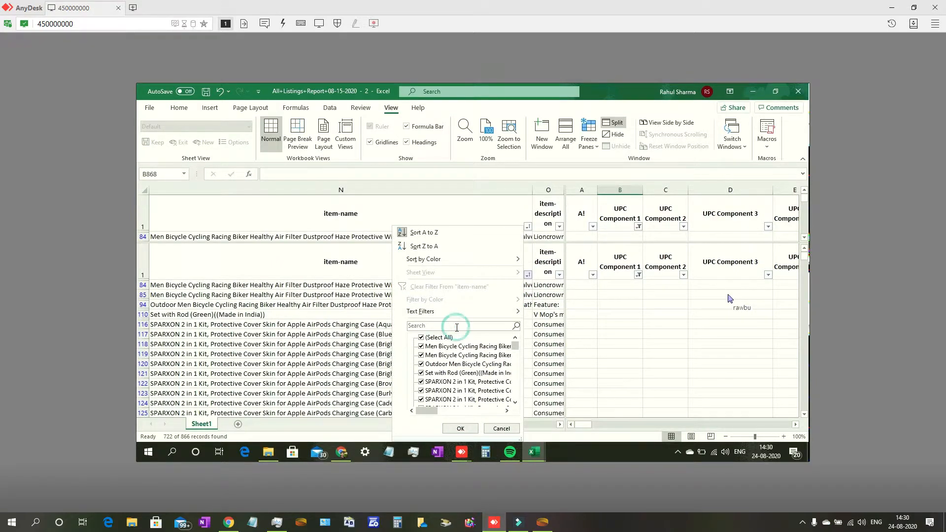
type("cycle")
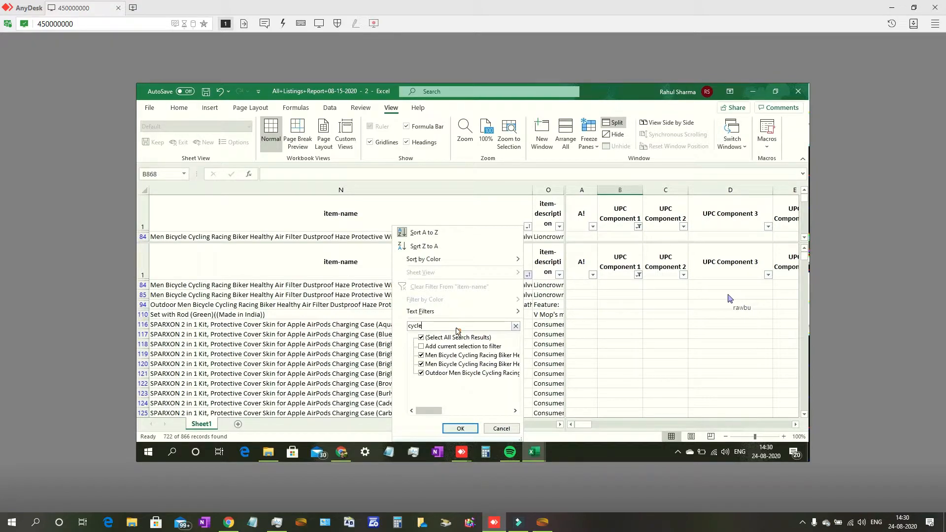
left_click(458, 428)
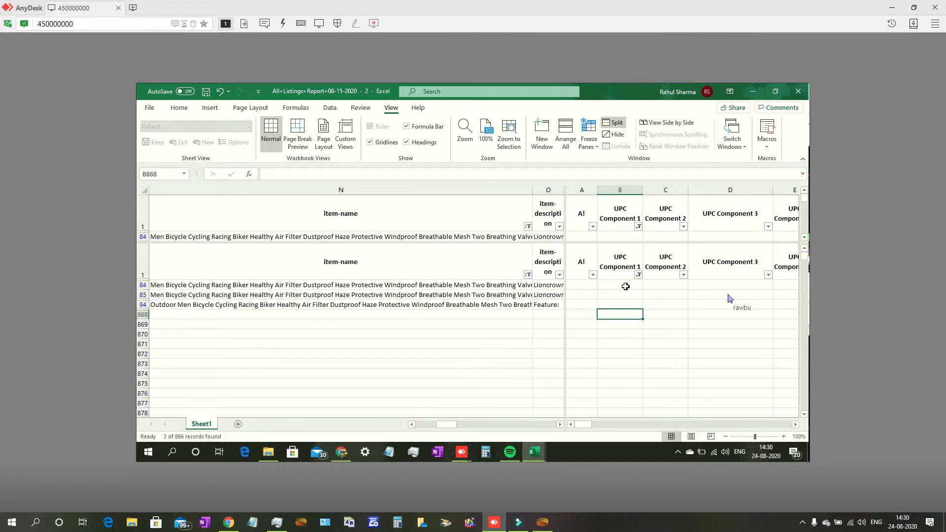
Enter Mask as UPC Component 1 for the bicycle mask listing in row 84 and fill it down through row 94.
key("Up")
key("Up")
key("Up")
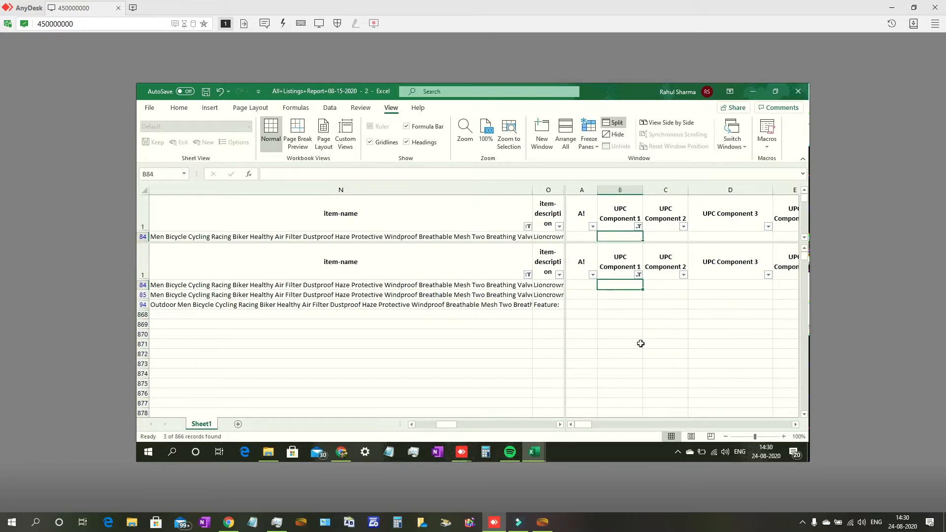
type("Mask")
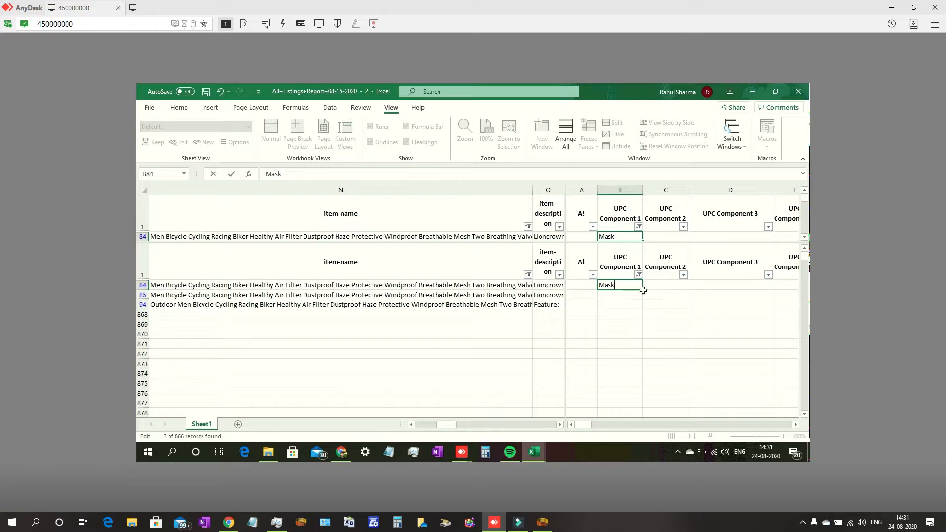
left_click_drag(643, 290, 642, 307)
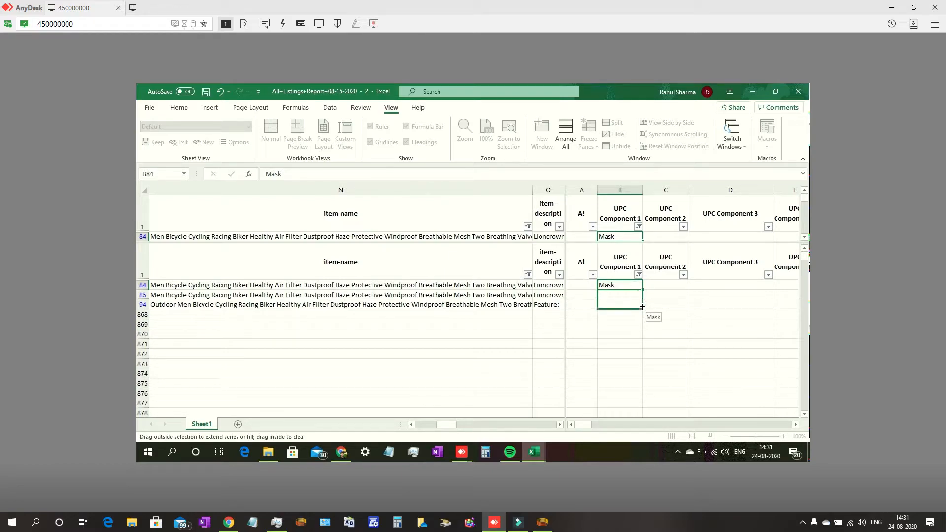
Remove the "cycle" filter from the item-name column by selecting all item names.
left_click(528, 275)
left_click(438, 338)
left_click(460, 428)
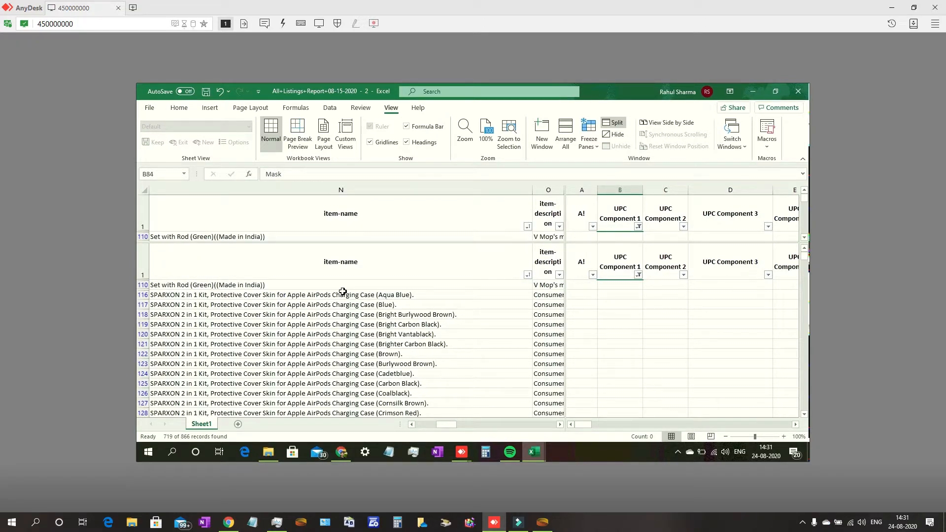
Check the seller SKU of the "Set with Rod (Green)" listing in row 110 and enter Mop as its UPC Component 1.
left_click(303, 288)
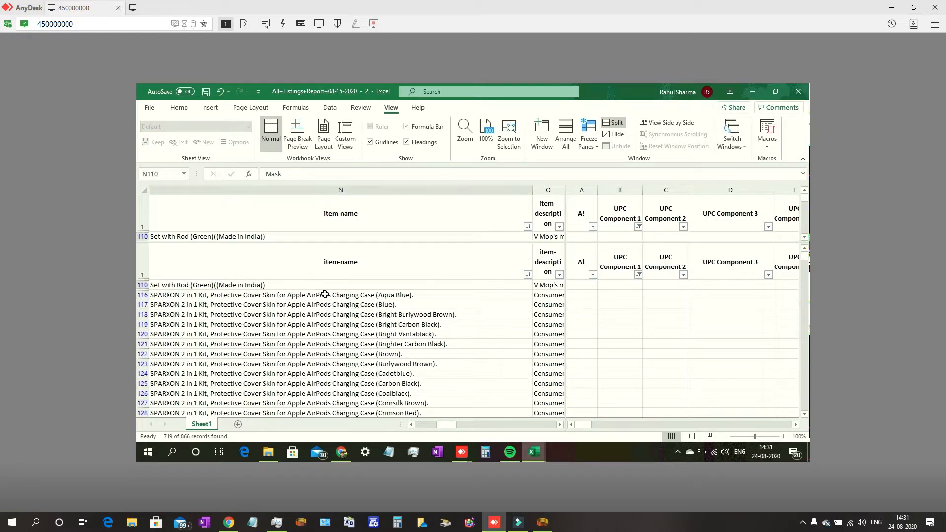
left_click(411, 424)
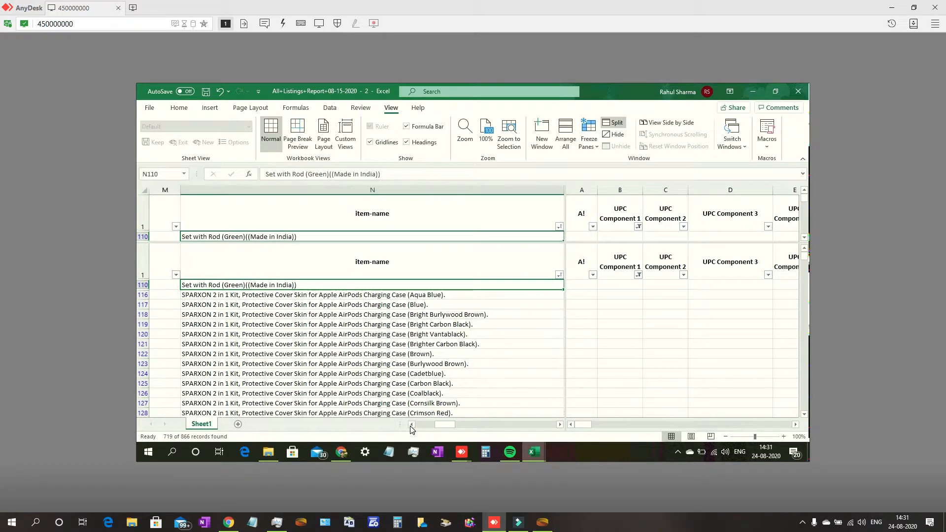
left_click(561, 425)
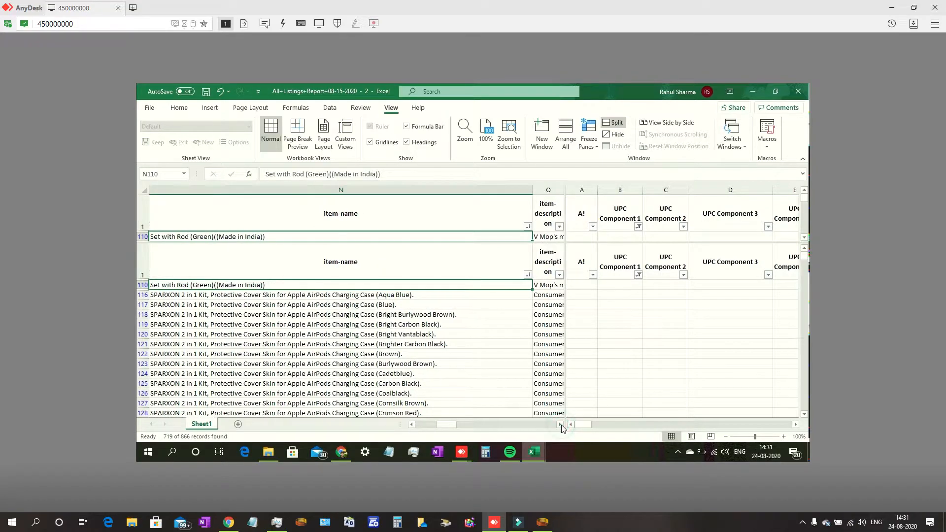
left_click(561, 426)
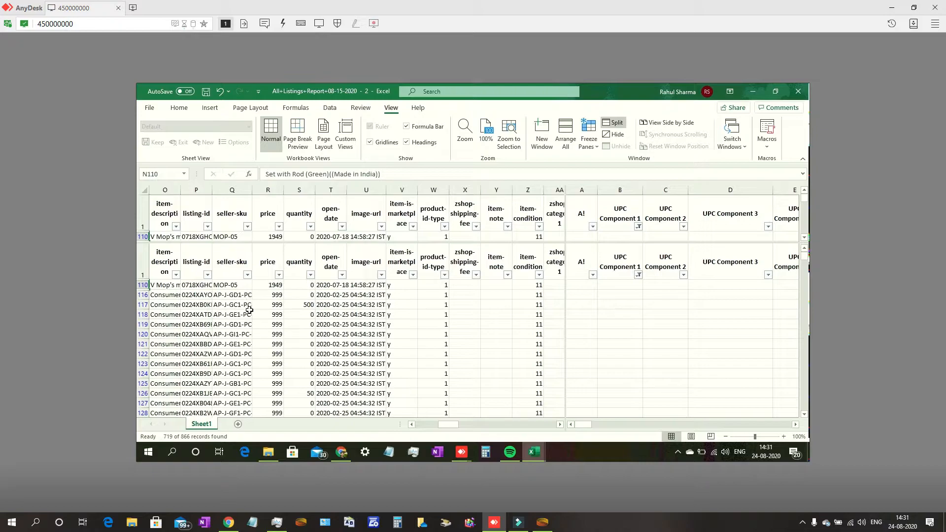
left_click(618, 285)
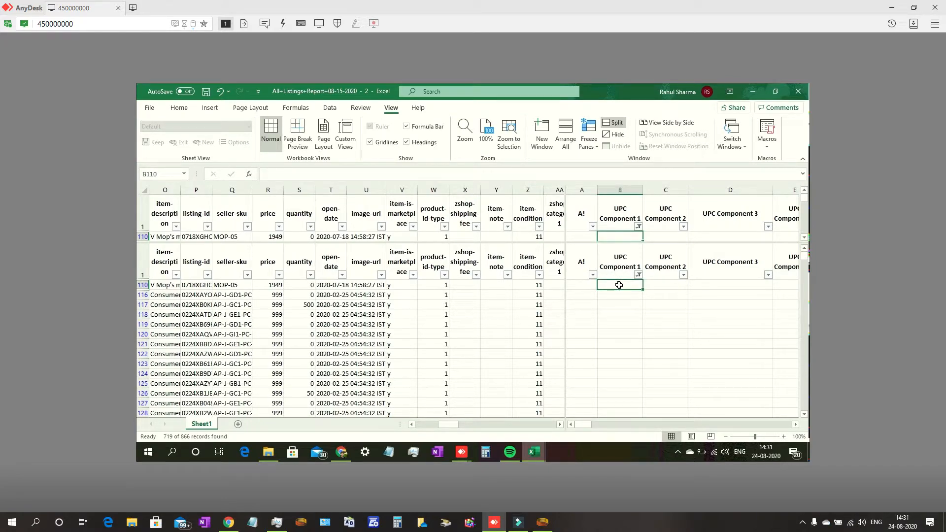
type("M")
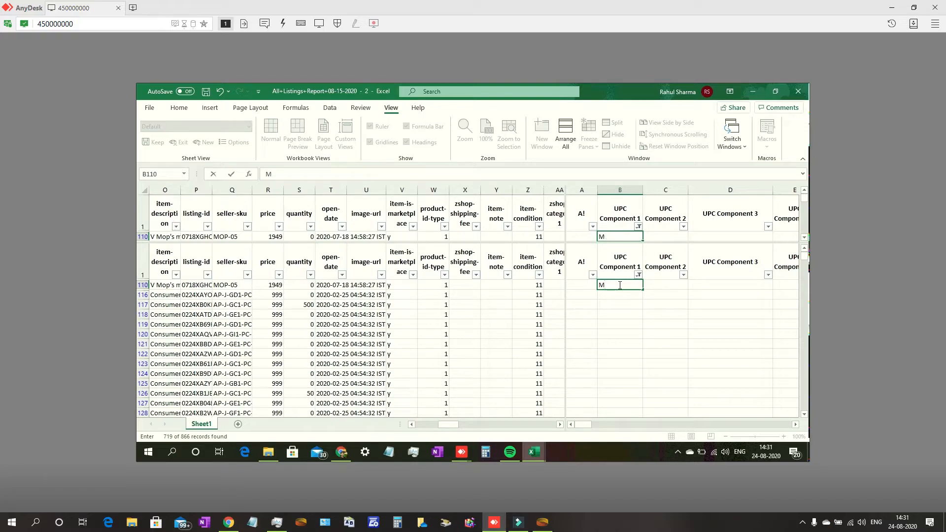
type("OPop")
key("Return")
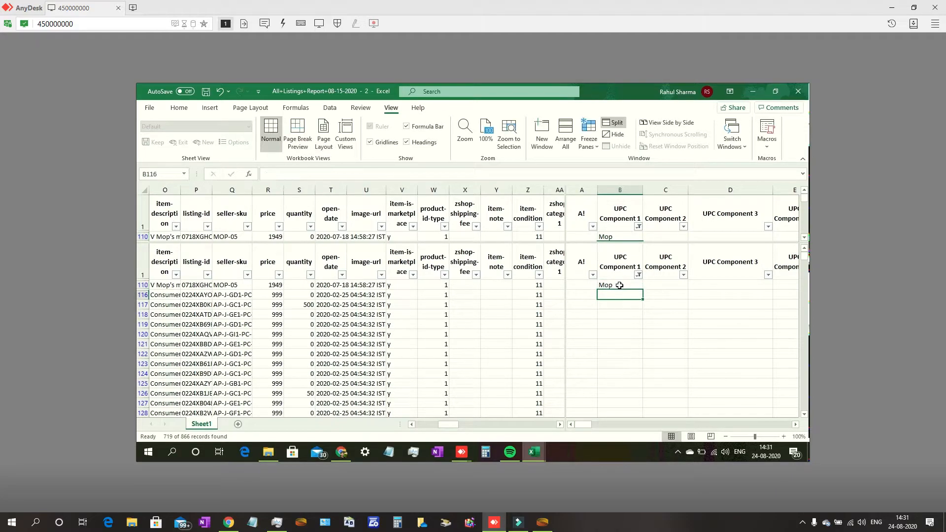
Look through the listing columns from the item name to the pending quantity and return to the seller-sku column.
left_click(560, 425)
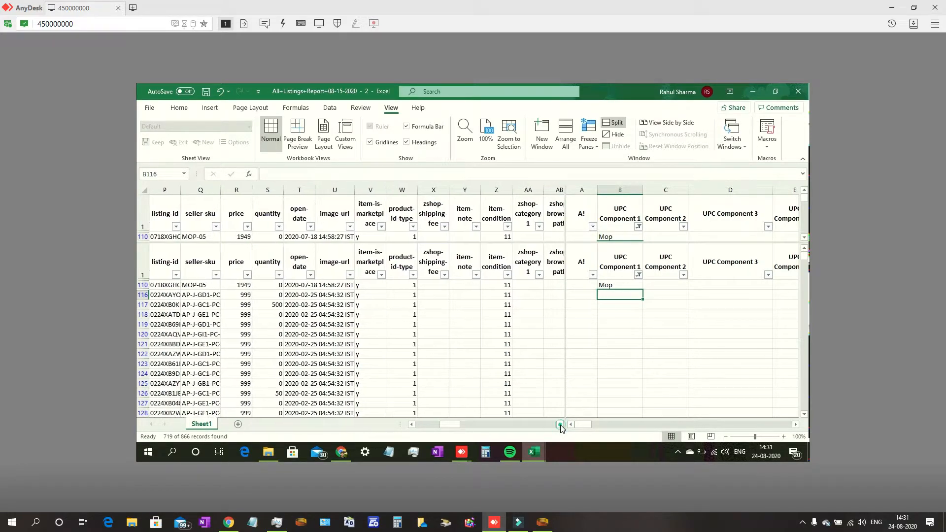
left_click(560, 424)
left_click(560, 425)
left_click(560, 425)
left_click(560, 425)
left_click(560, 424)
left_click(560, 425)
left_click(560, 425)
left_click(561, 425)
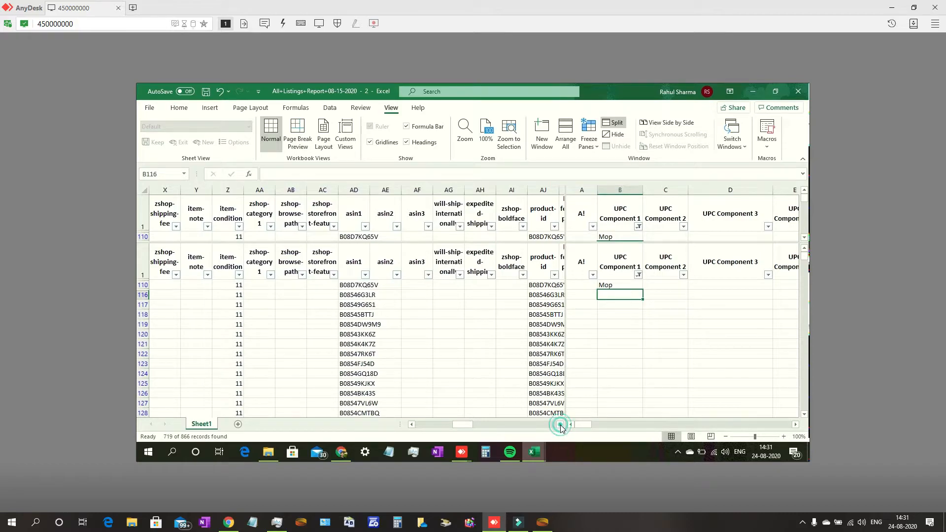
left_click(560, 425)
left_click(560, 425)
left_click(560, 425)
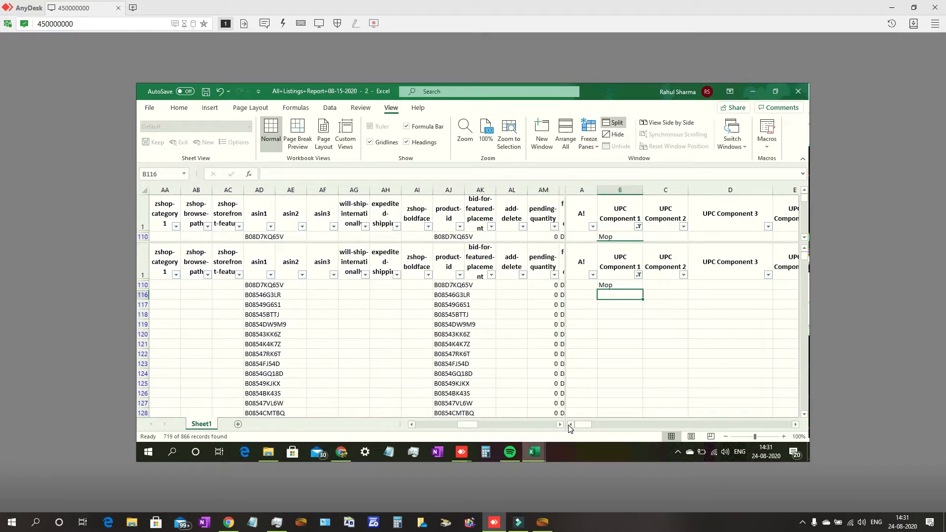
left_click(429, 425)
left_click(429, 425)
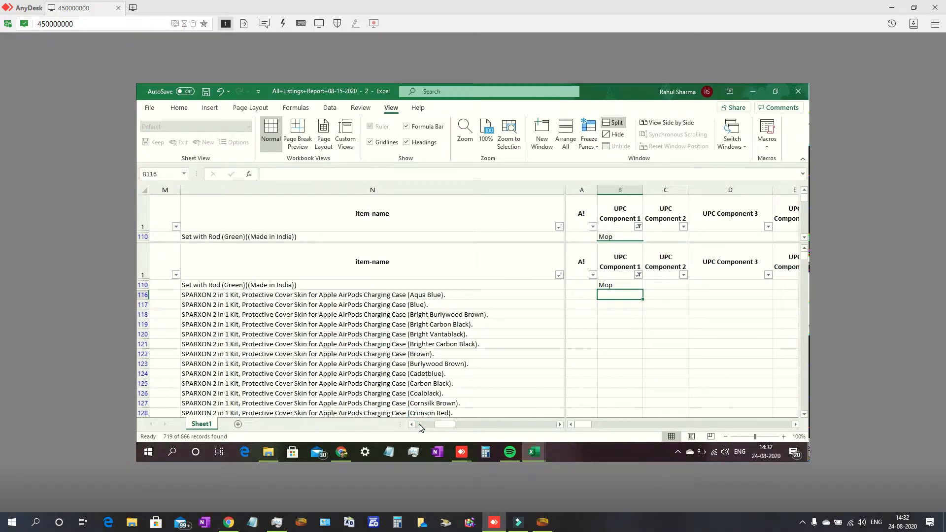
left_click(420, 424)
left_click(418, 424)
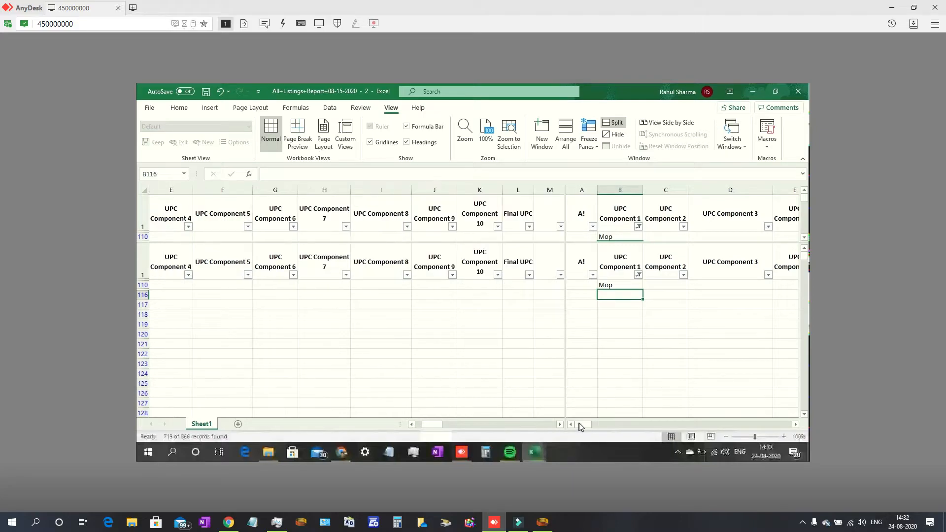
left_click(559, 425)
left_click(559, 425)
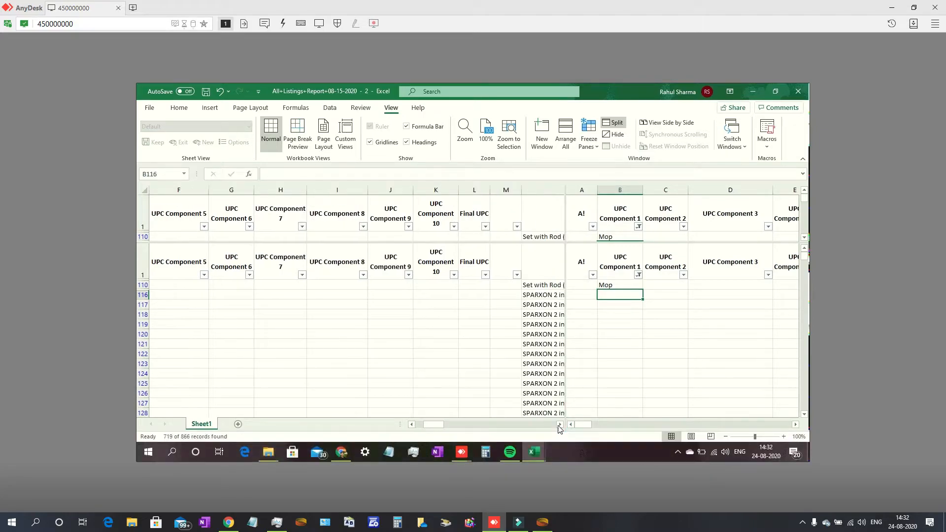
left_click(559, 424)
left_click(560, 425)
left_click(559, 425)
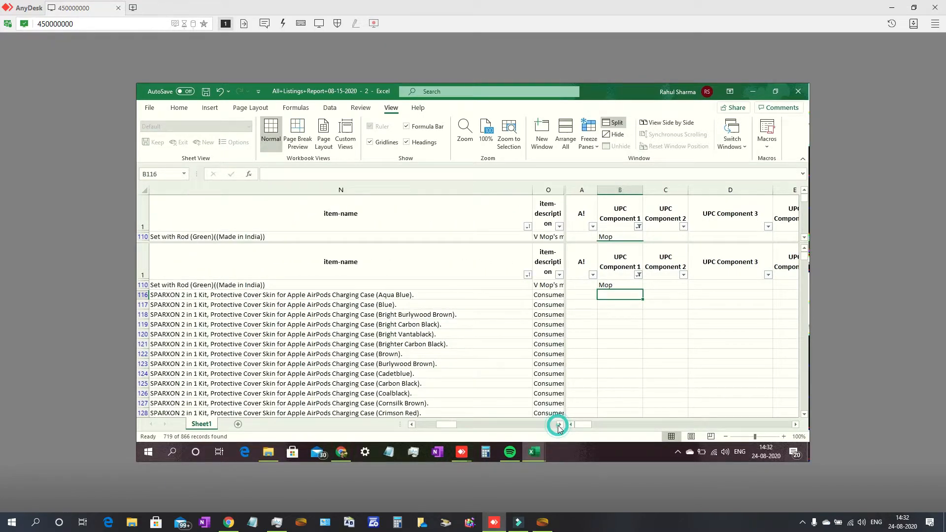
left_click(560, 425)
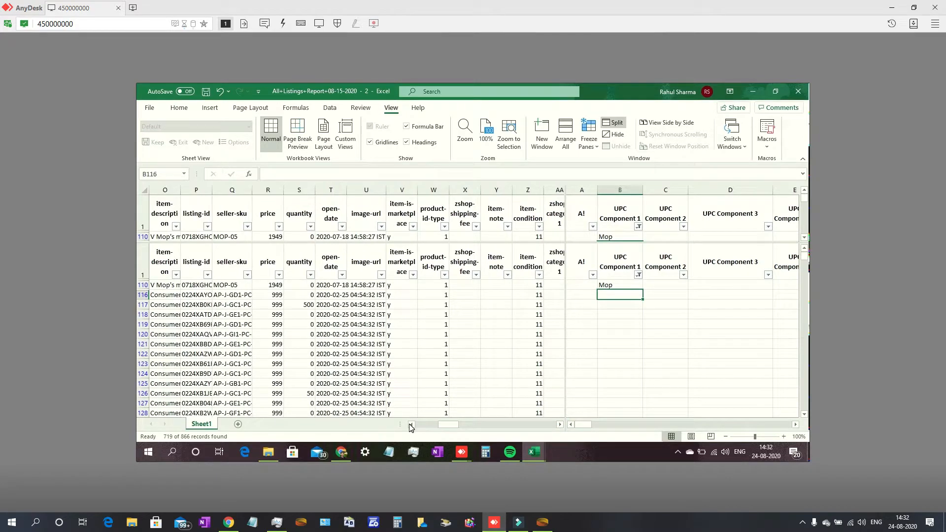
Filter the seller-sku column to SKUs containing "AP".
left_click(248, 277)
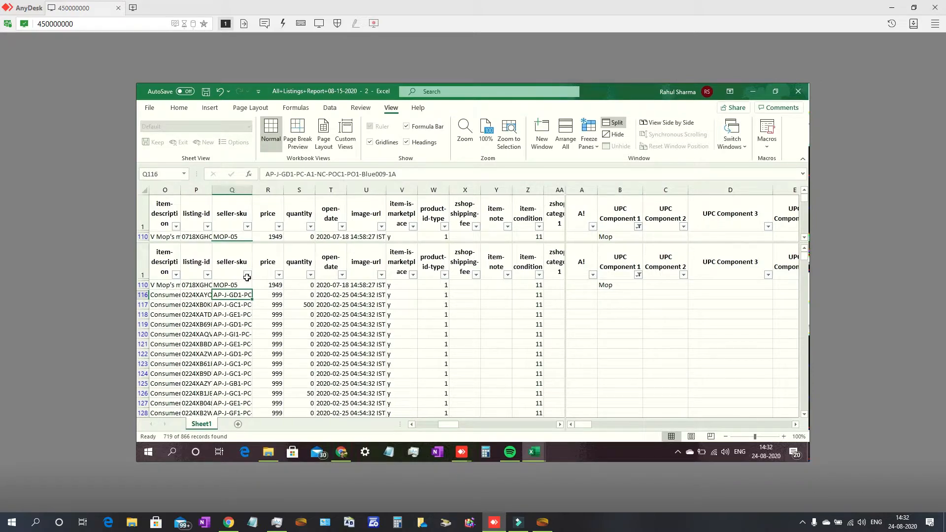
left_click(248, 277)
left_click(316, 327)
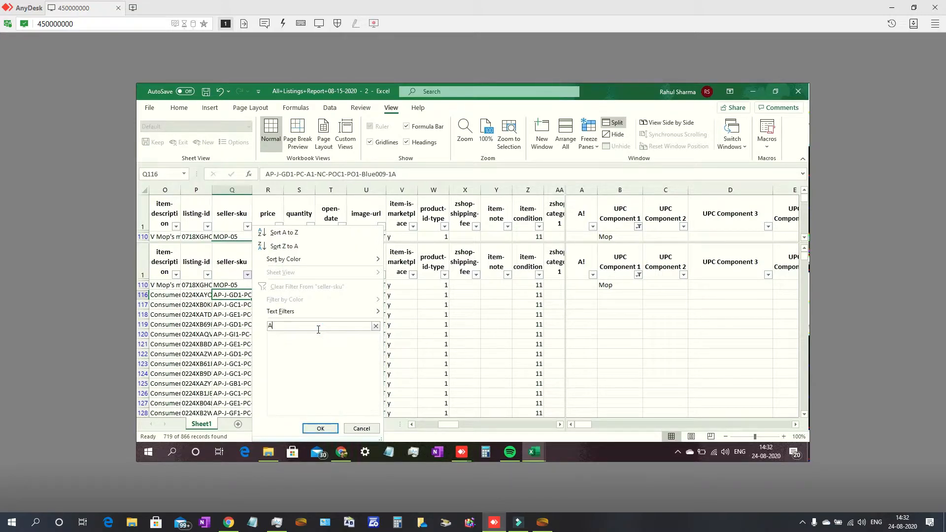
left_click(321, 429)
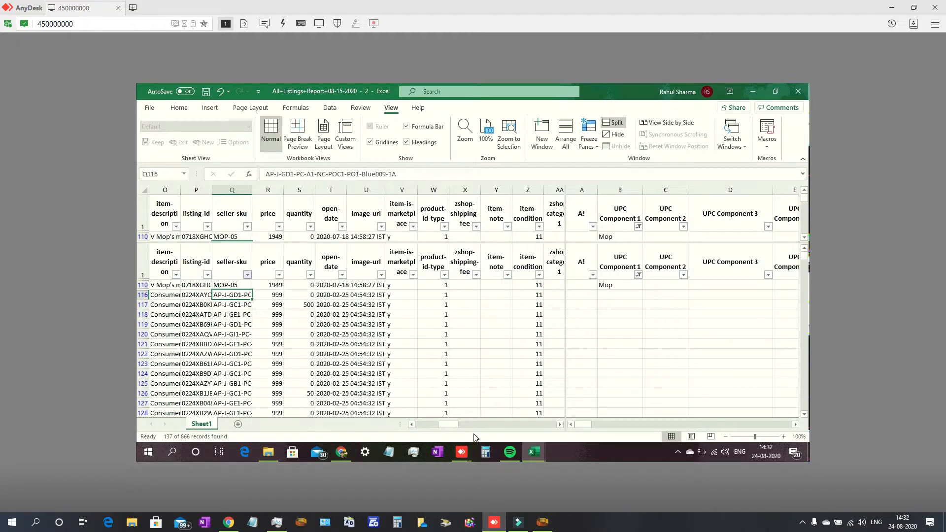
Enter the formula =Q116 as UPC Component 1 in row 116 and fill it down the filtered listings through row 649.
left_click(620, 285)
type("=")
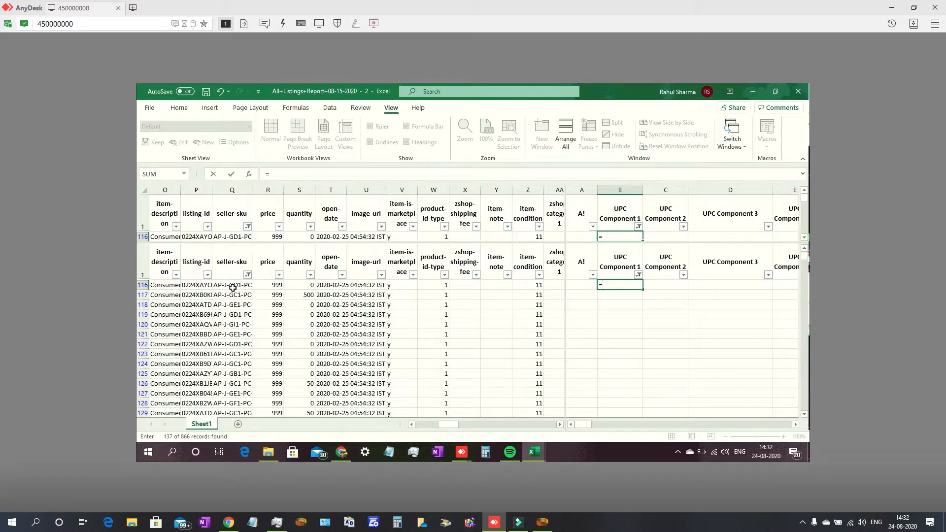
left_click(231, 285)
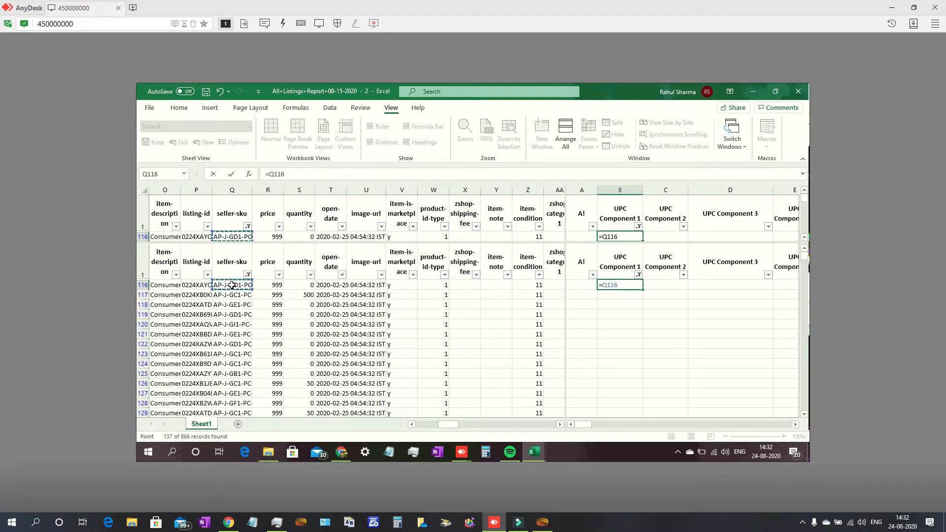
key("Return")
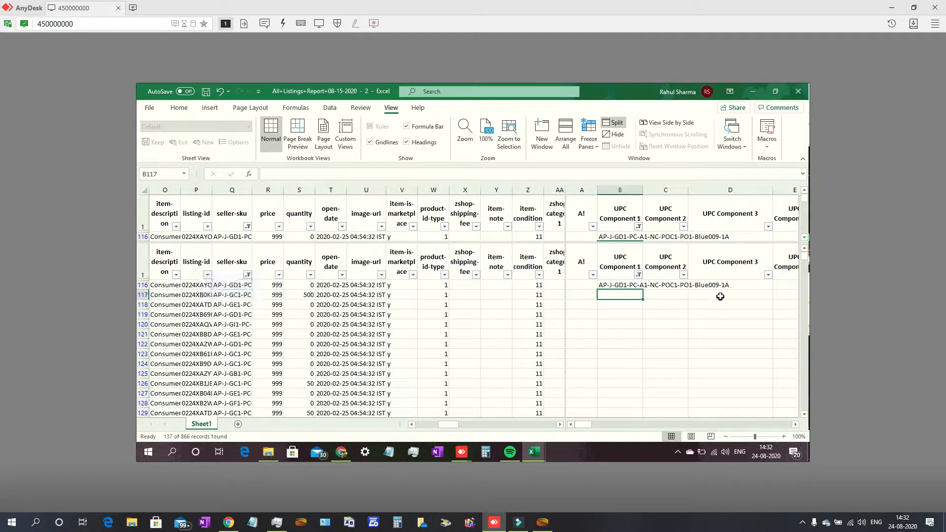
left_click(622, 286)
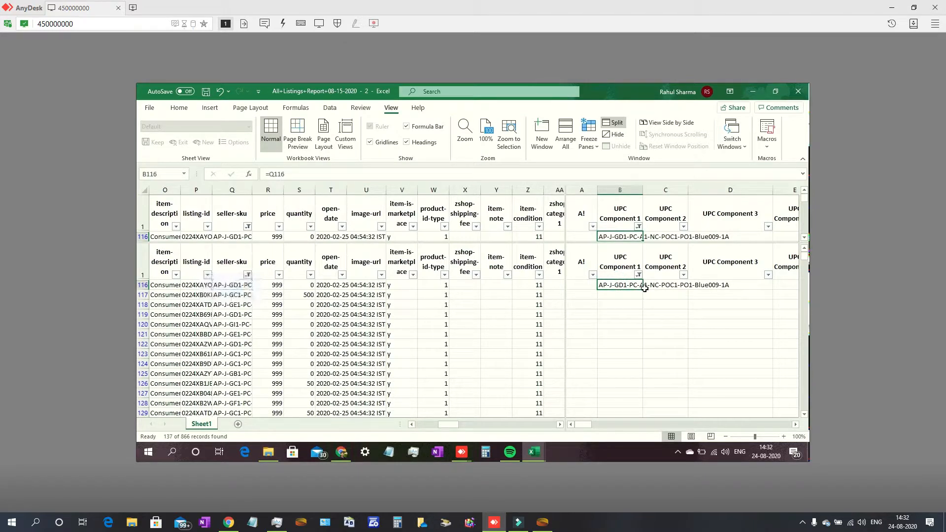
left_click_drag(644, 290, 650, 252)
left_click_drag(678, 345, 700, 377)
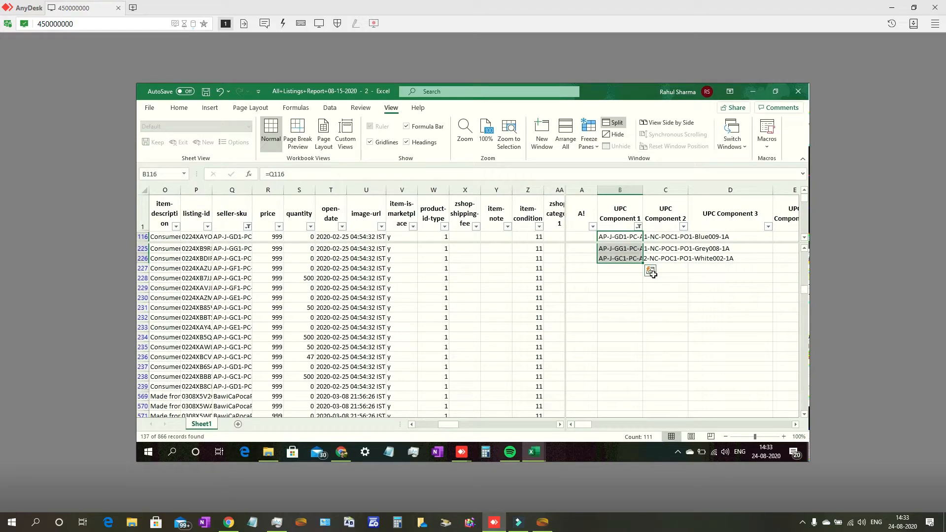
left_click_drag(643, 263, 625, 369)
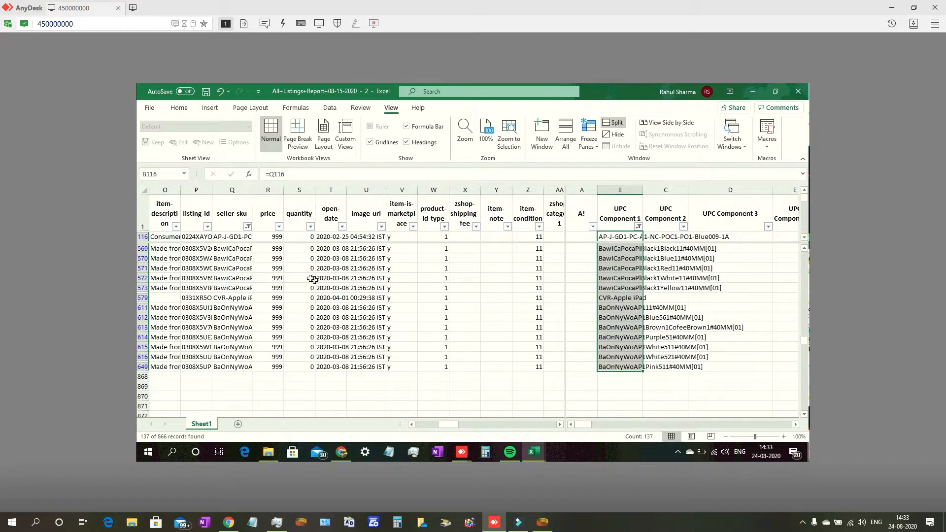
Remove the filter from the seller-sku column by selecting all SKUs.
left_click(247, 227)
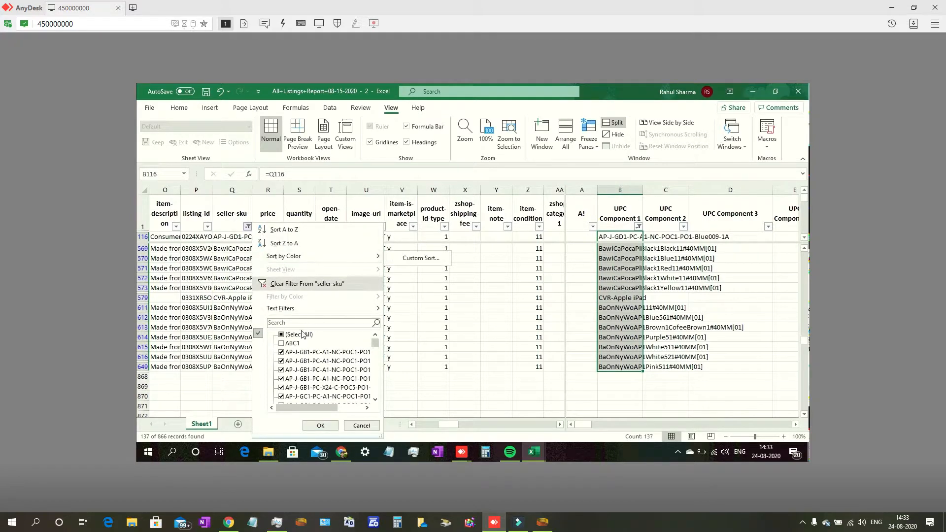
left_click(305, 335)
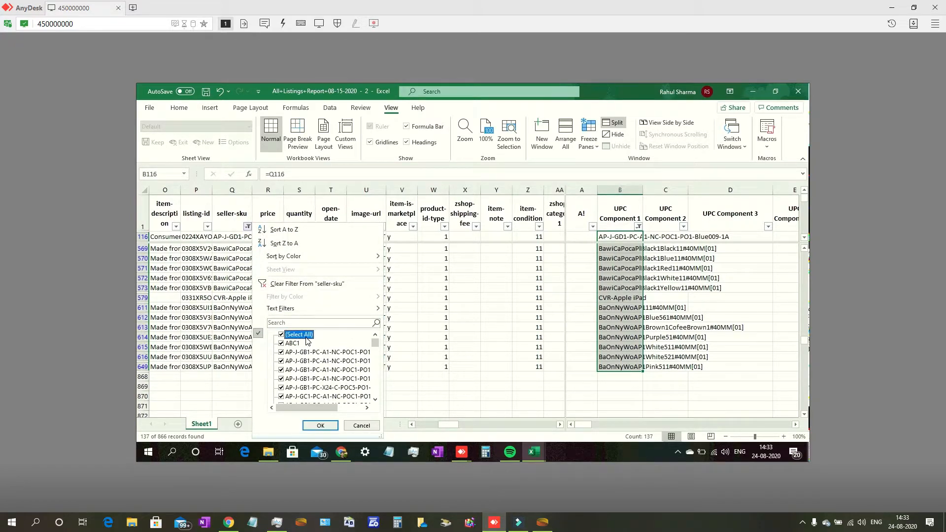
left_click(320, 426)
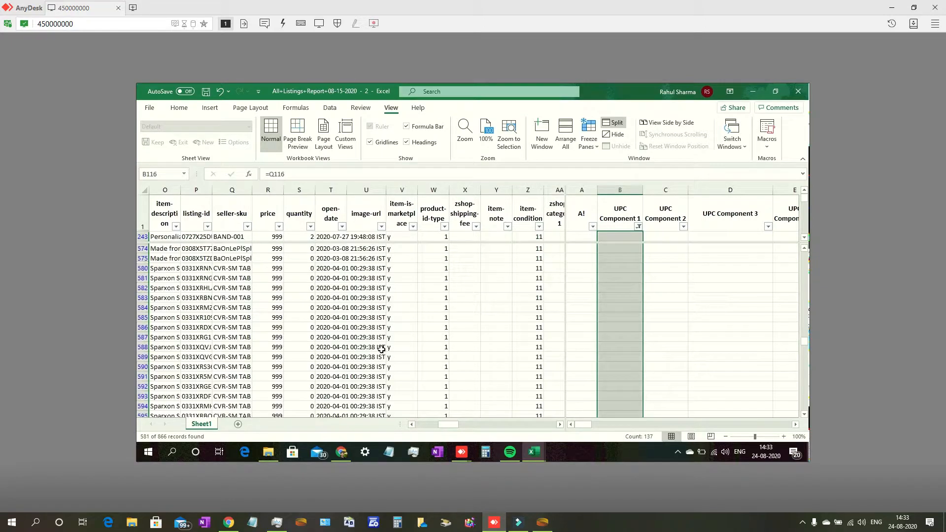
Filter the seller-sku column to the BAND and REPLACEMENT SKUs and return toward the first matching listings.
left_click(247, 226)
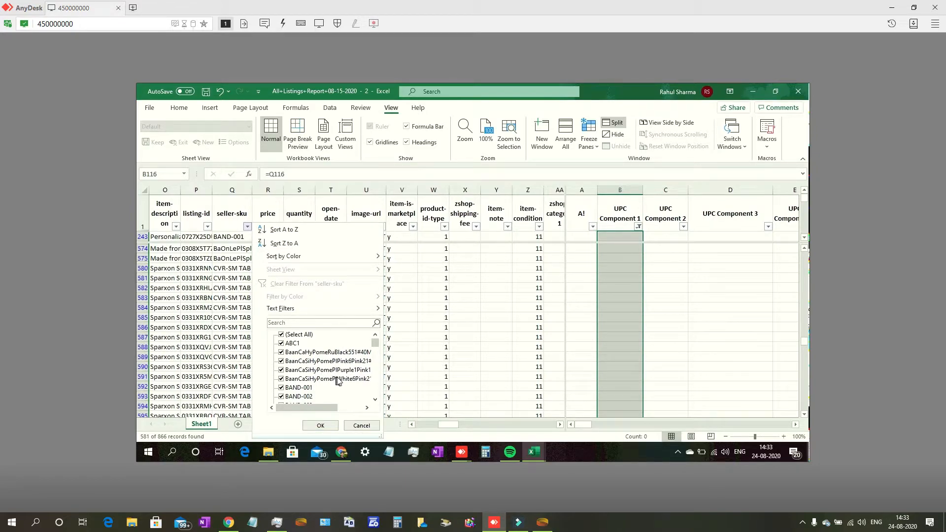
left_click(322, 323)
left_click(321, 425)
scroll(627, 306, "up", 5)
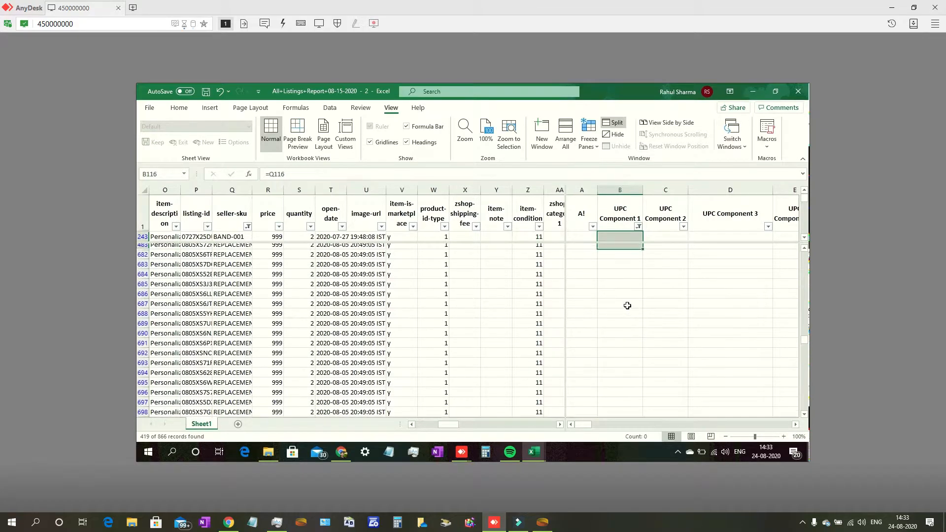
scroll(629, 300, "up", 8)
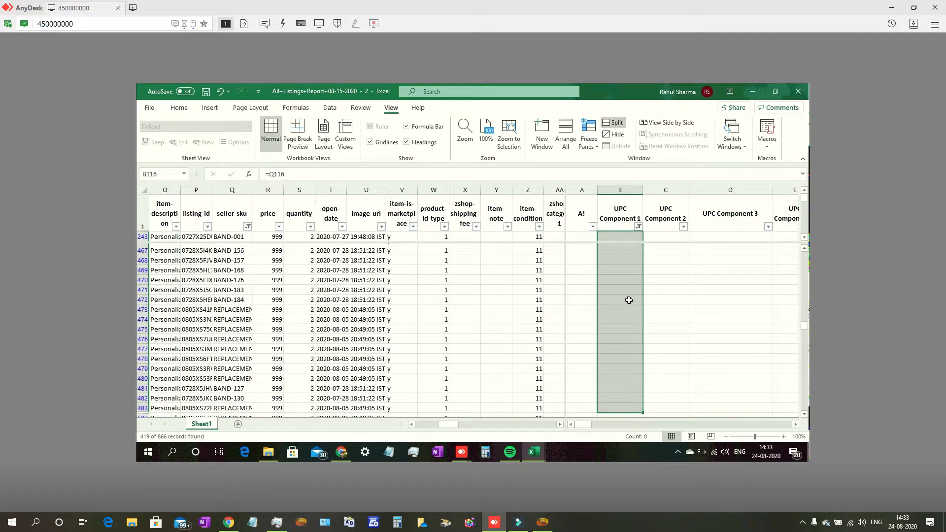
scroll(628, 300, "up", 6)
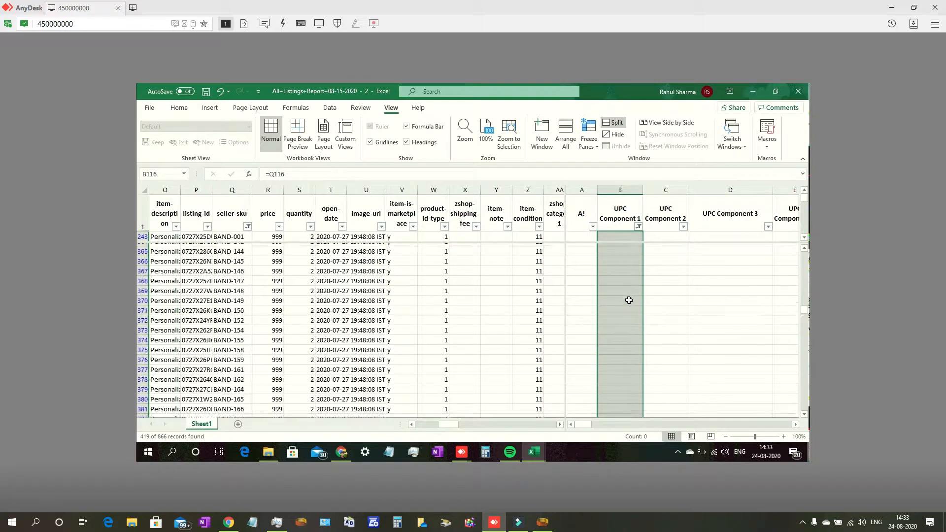
Enter Band as UPC Component 1 in row 243 and fill it down the filtered listings through row 866.
scroll(629, 300, "up", 8)
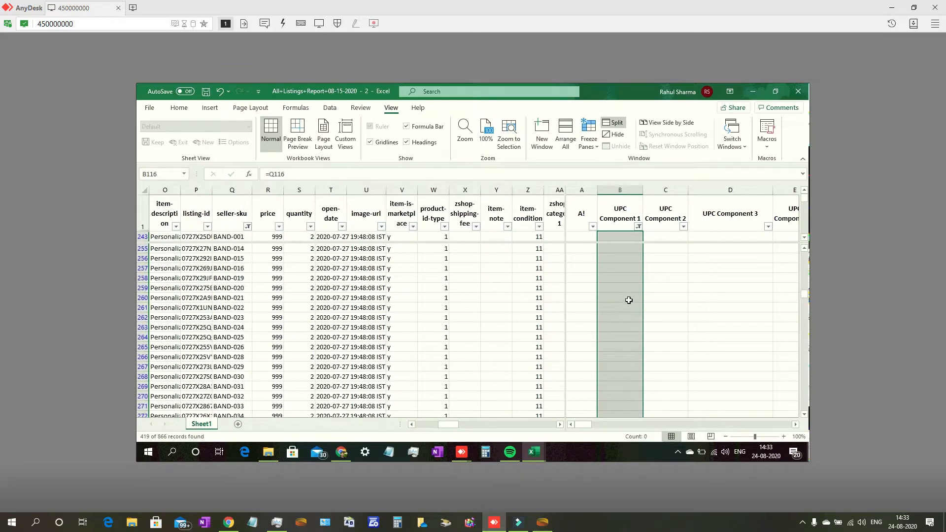
left_click(623, 295)
left_click(622, 286)
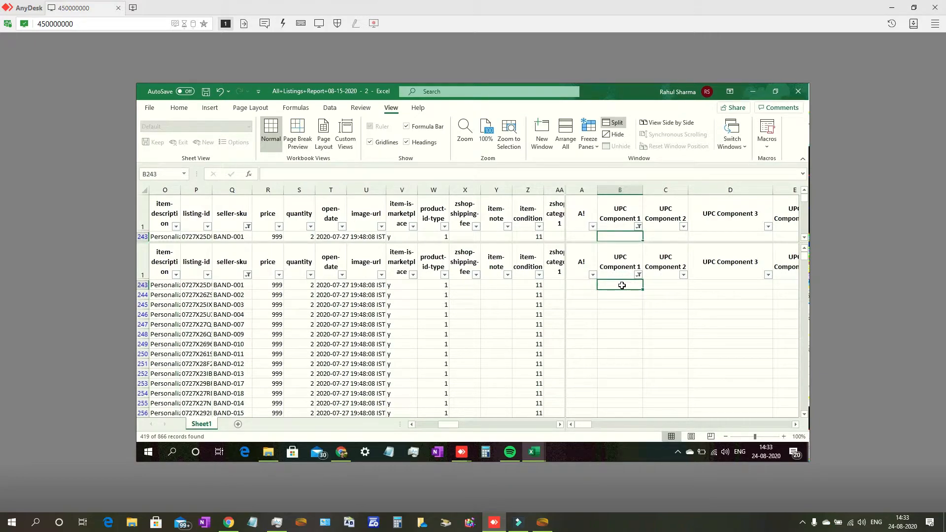
type("Band")
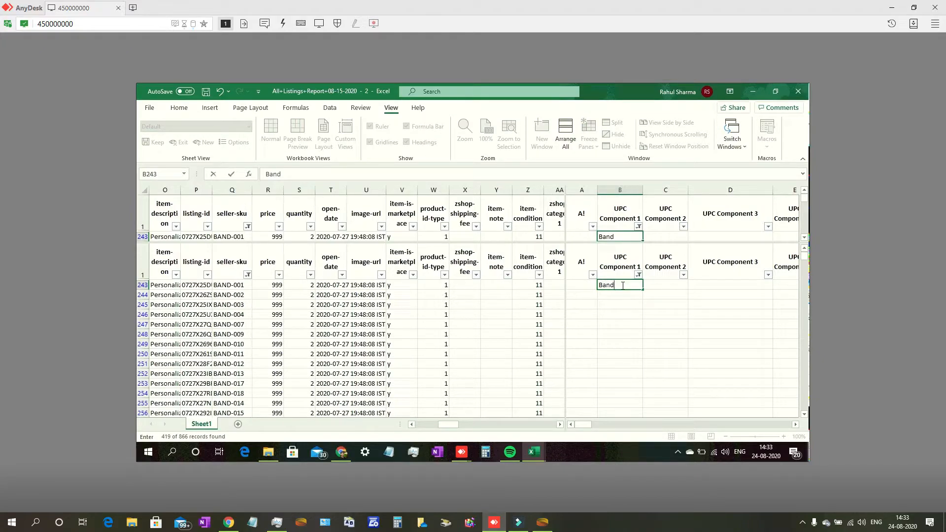
key("Return")
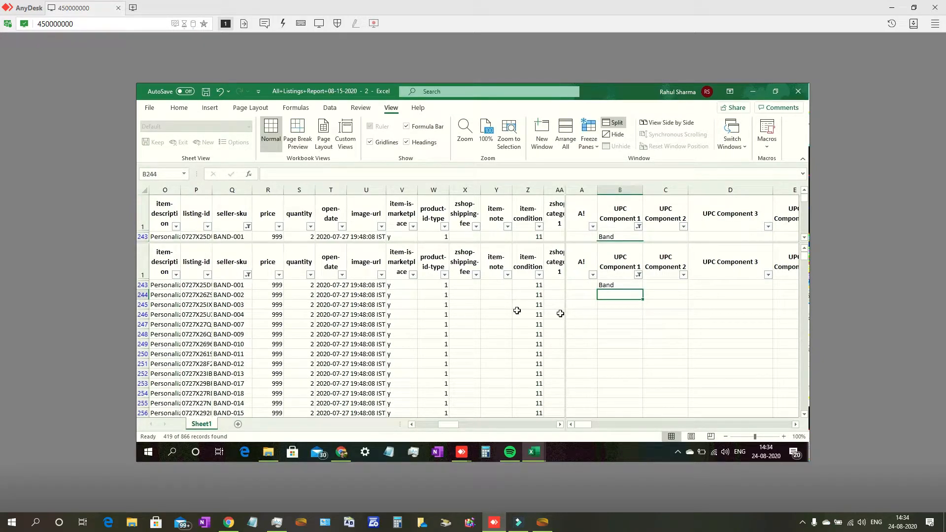
left_click(620, 285)
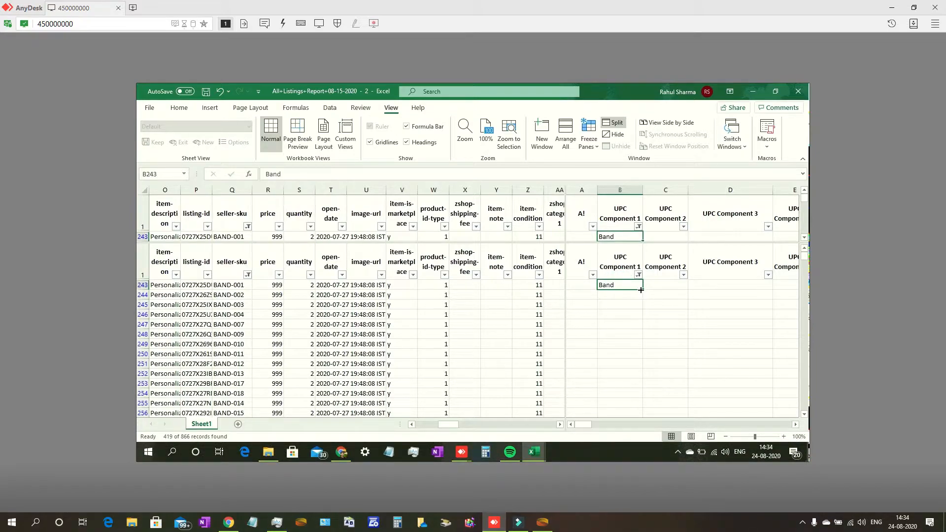
left_click_drag(642, 290, 640, 413)
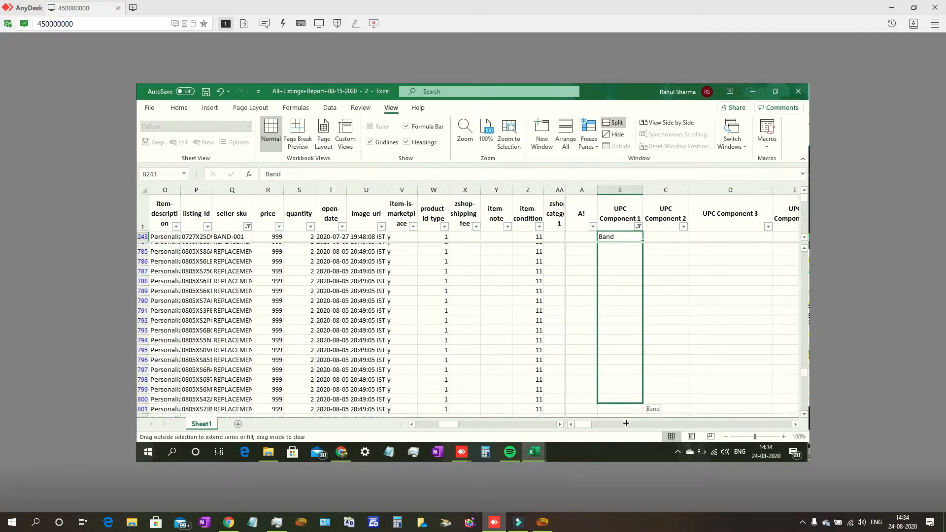
left_click_drag(626, 423, 604, 309)
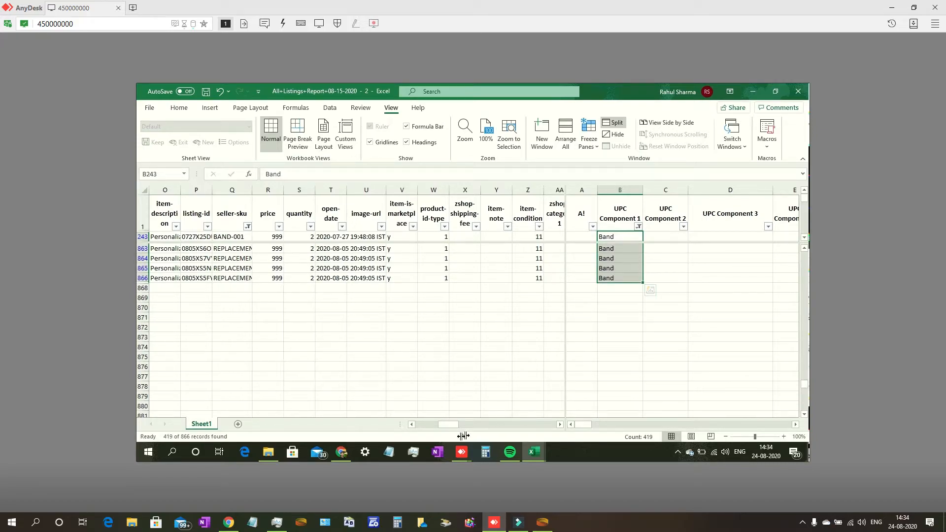
scroll(423, 355, "up", 3)
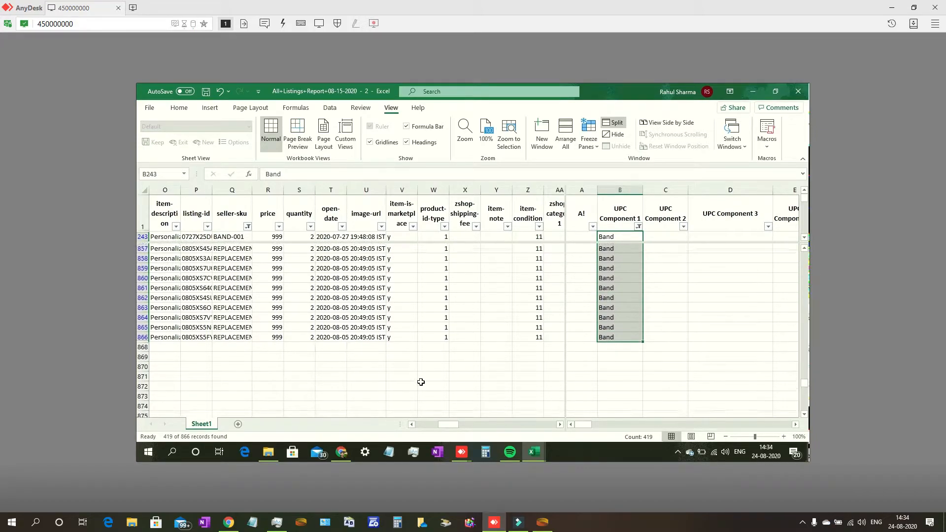
Review the item names of the BAND and REPLACEMENT listings against their UPC Component 1 value.
left_click(412, 425)
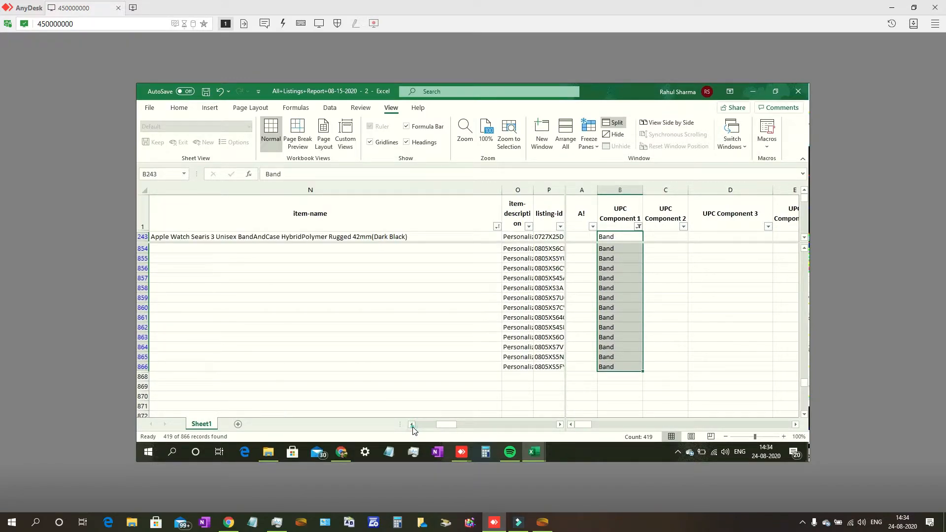
left_click(412, 426)
left_click(412, 426)
scroll(334, 358, "up", 3)
scroll(334, 358, "up", 20)
scroll(334, 357, "up", 20)
scroll(333, 356, "up", 8)
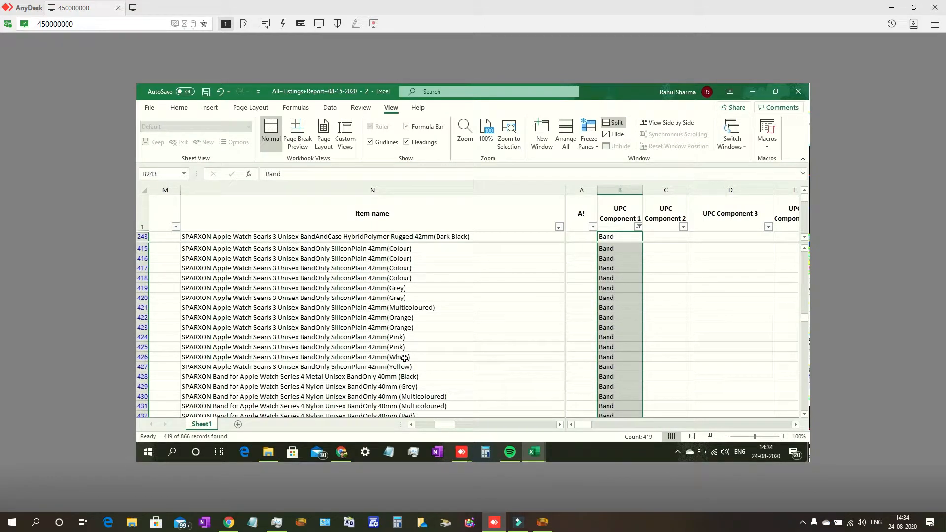
scroll(405, 358, "up", 10)
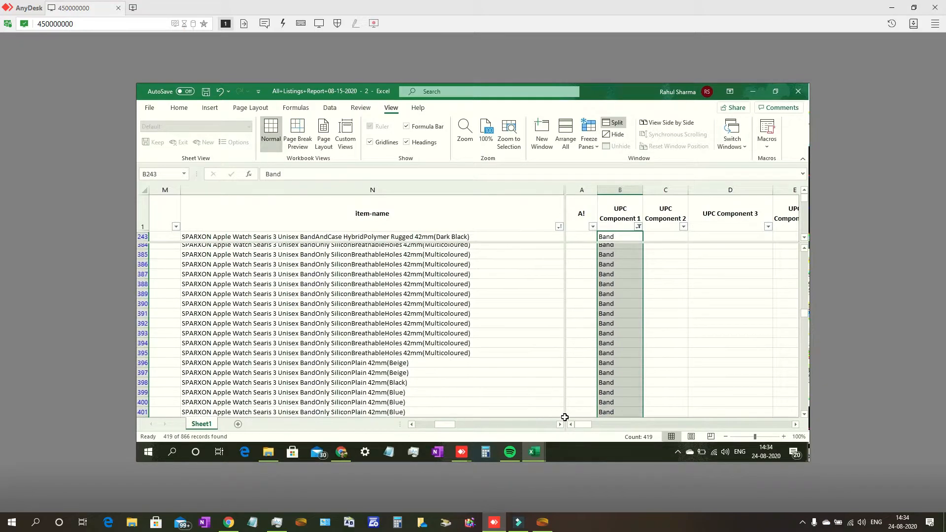
scroll(564, 417, "up", 1)
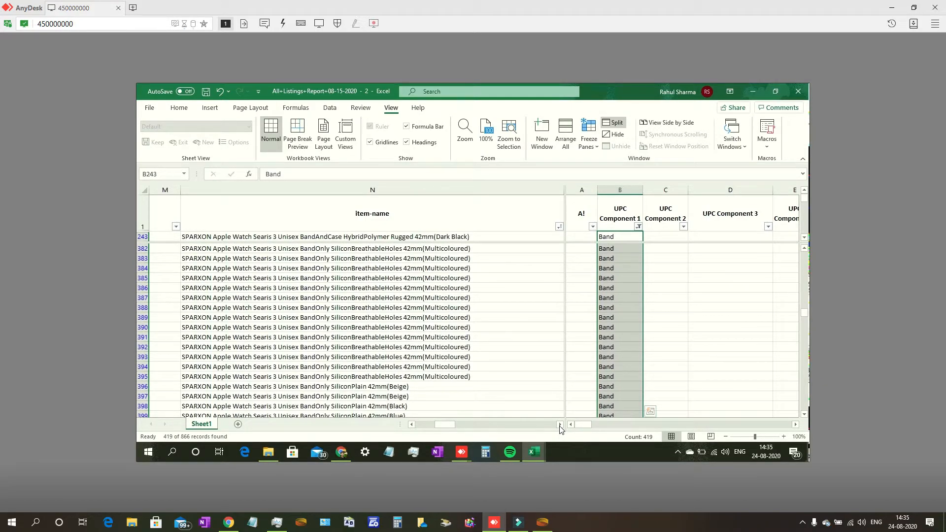
Remove the SKU restriction from the seller-sku column so it includes all SKUs again.
left_click(559, 425)
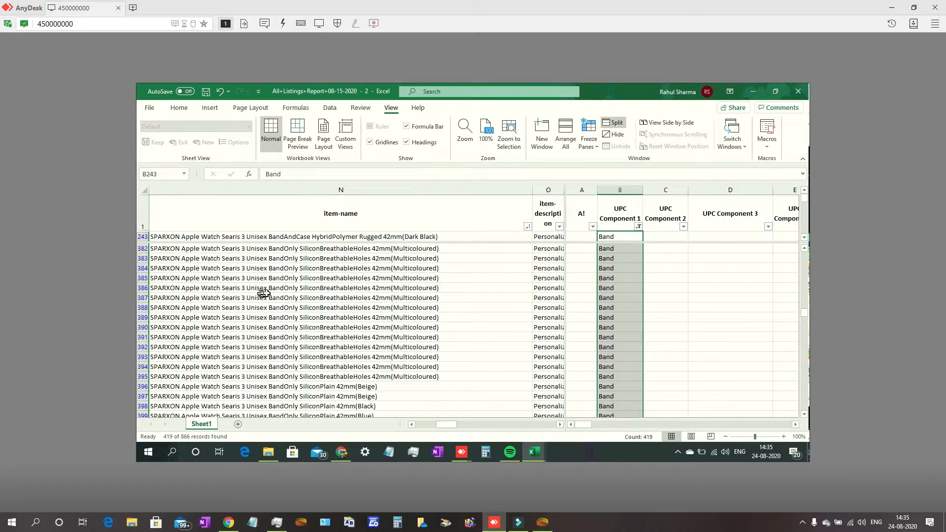
left_click(560, 425)
left_click(560, 425)
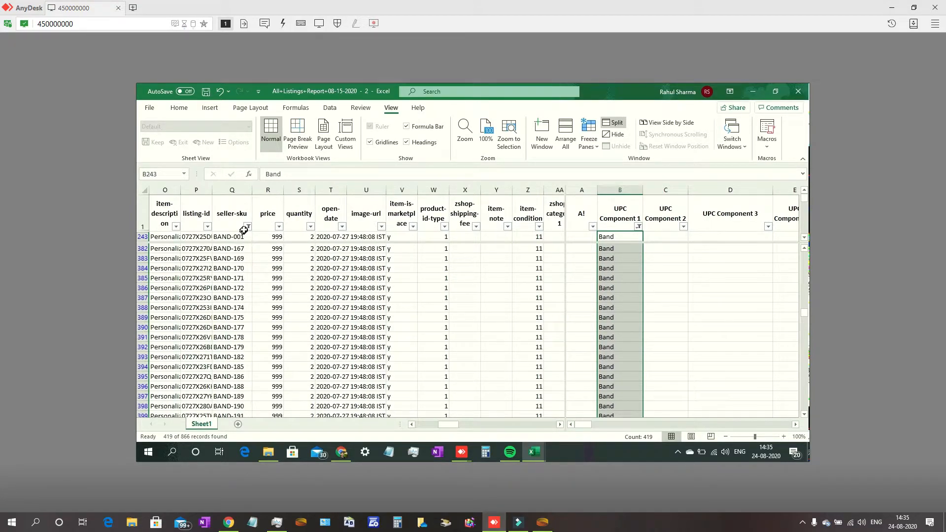
left_click(248, 226)
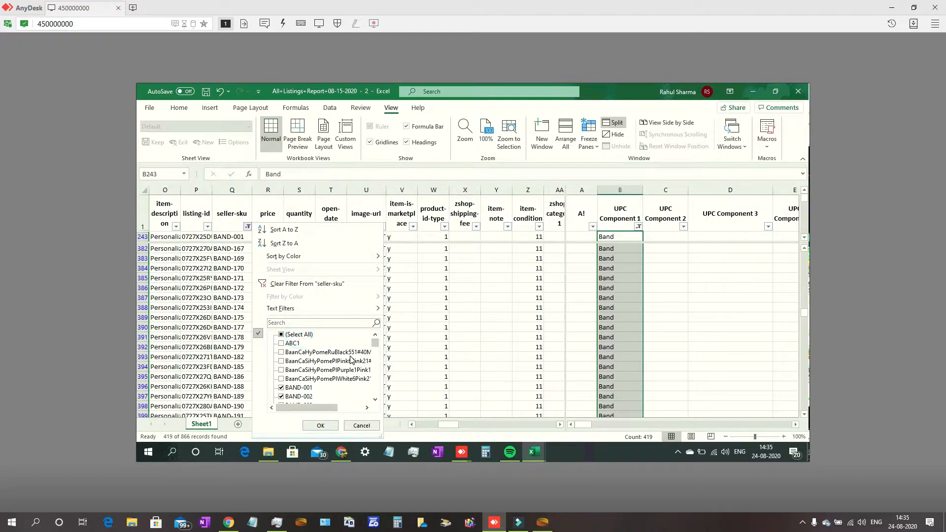
left_click(309, 336)
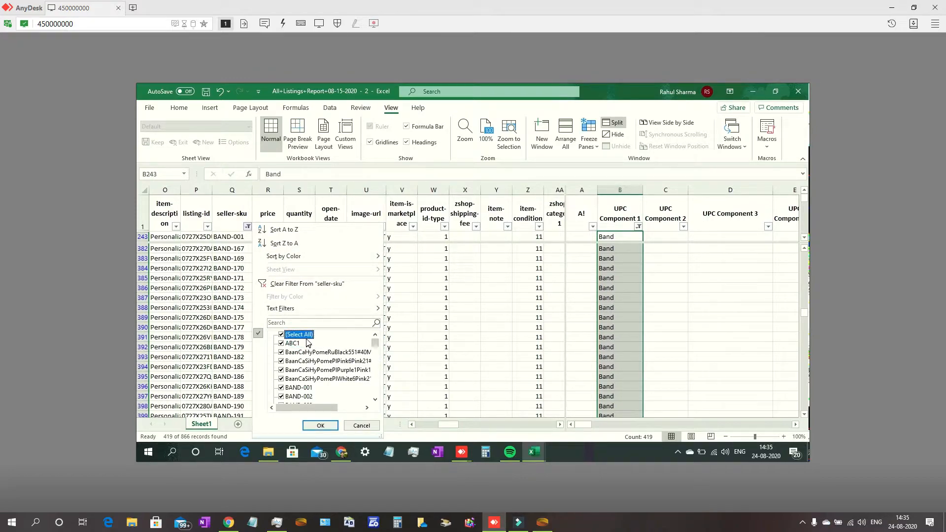
left_click(319, 426)
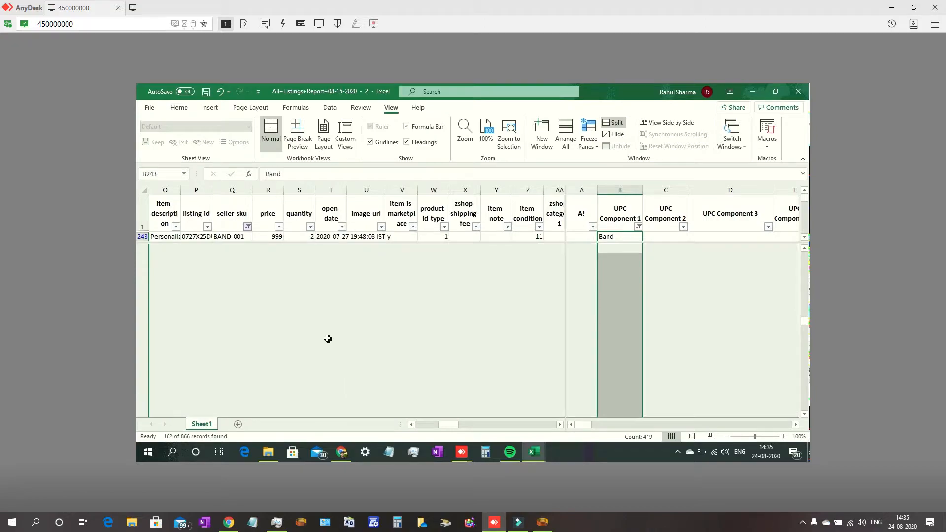
Examine the remaining SKUs in the seller-sku filter list without changing the filter.
left_click(247, 228)
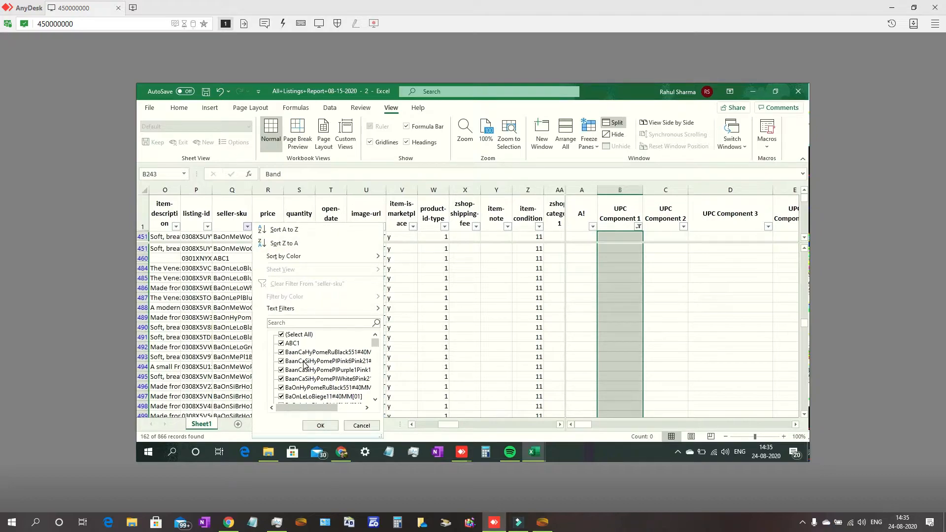
scroll(324, 382, "down", 8)
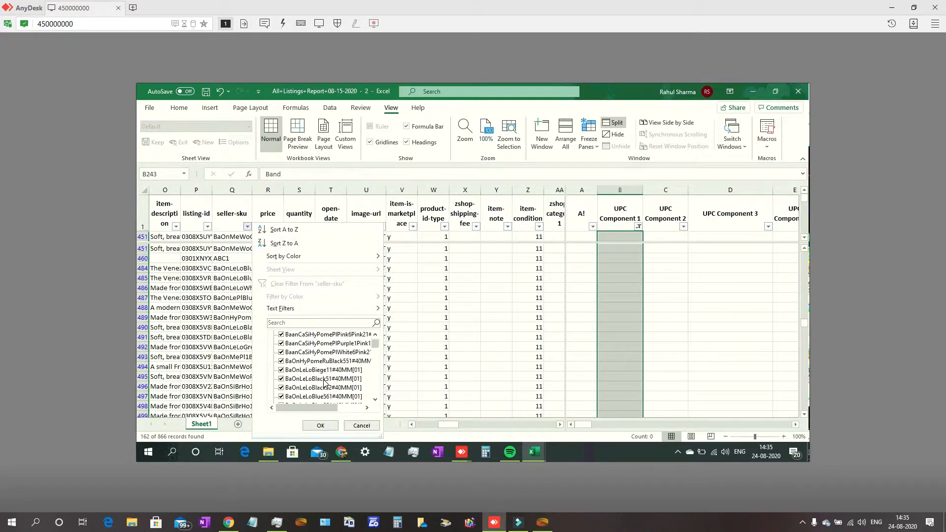
scroll(324, 382, "down", 8)
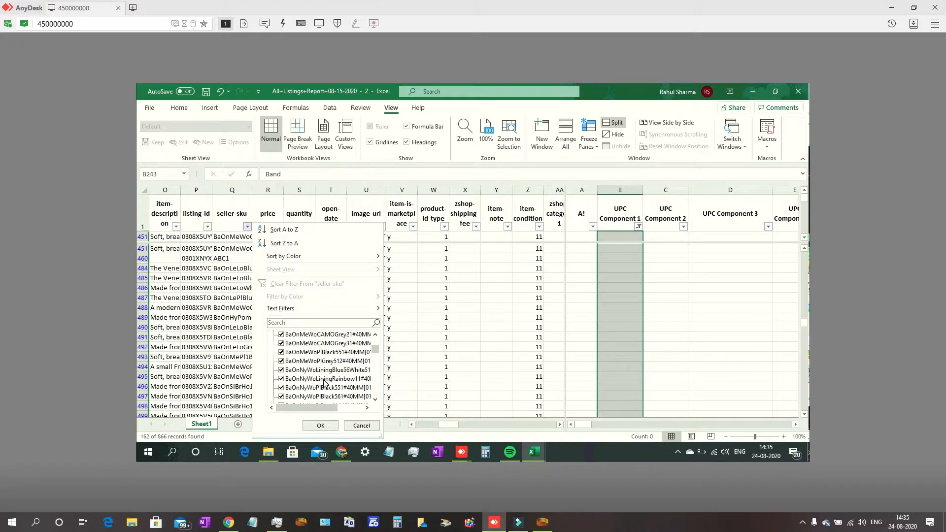
scroll(374, 383, "down", 10)
left_click(361, 425)
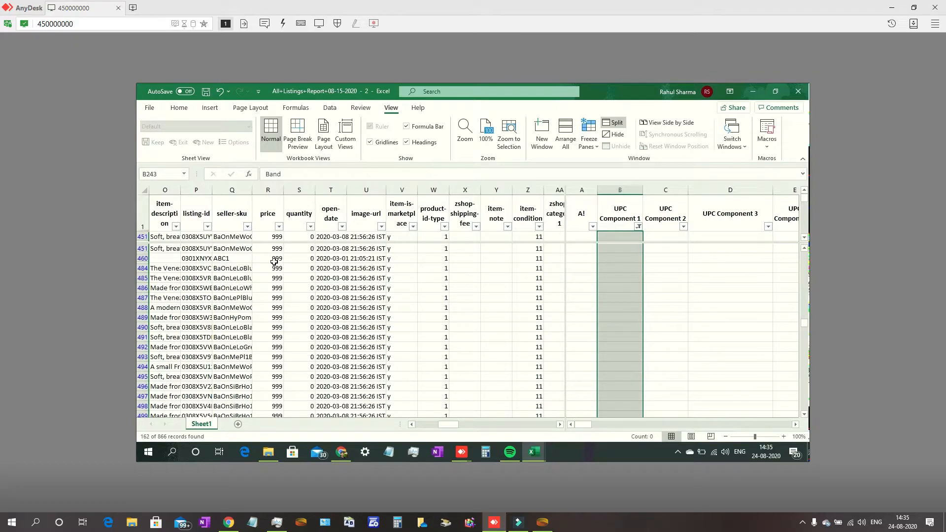
left_click(247, 228)
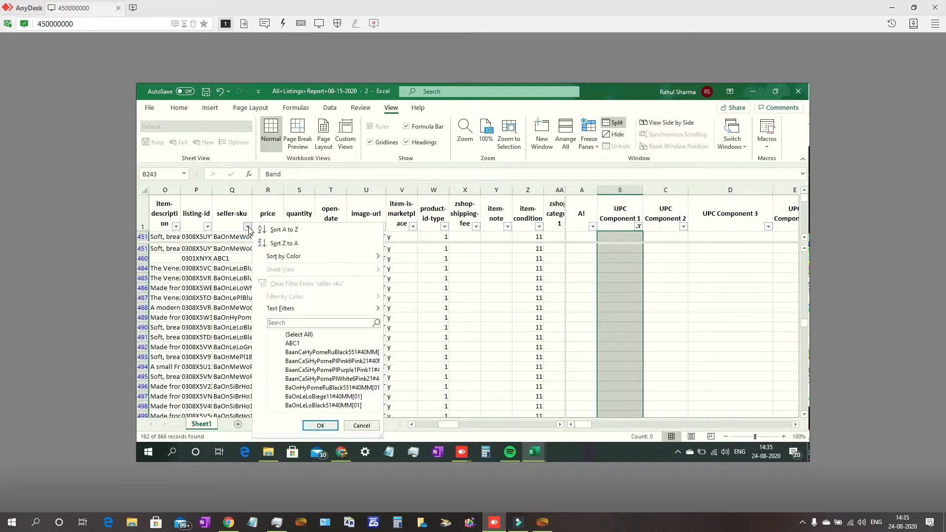
left_click(482, 327)
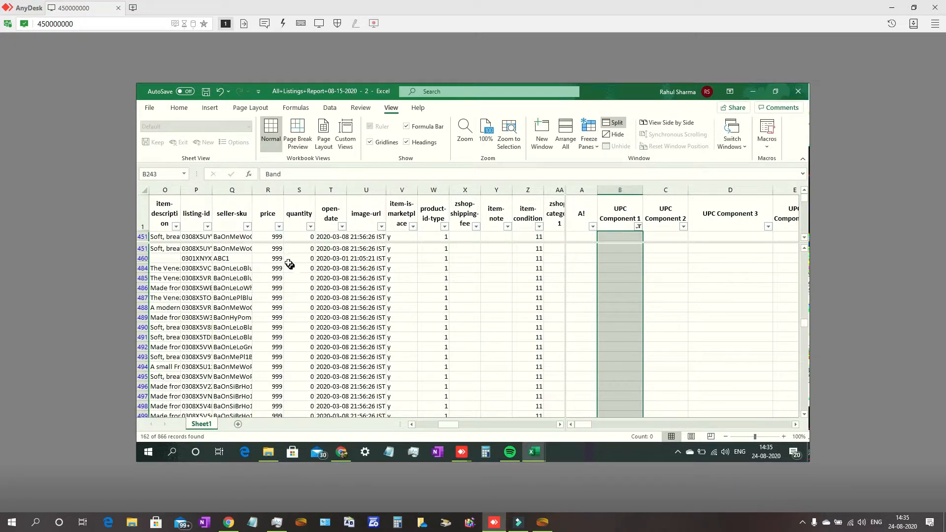
Sort the remaining listings by seller-sku from A to Z and check the first and last SKUs.
left_click(247, 228)
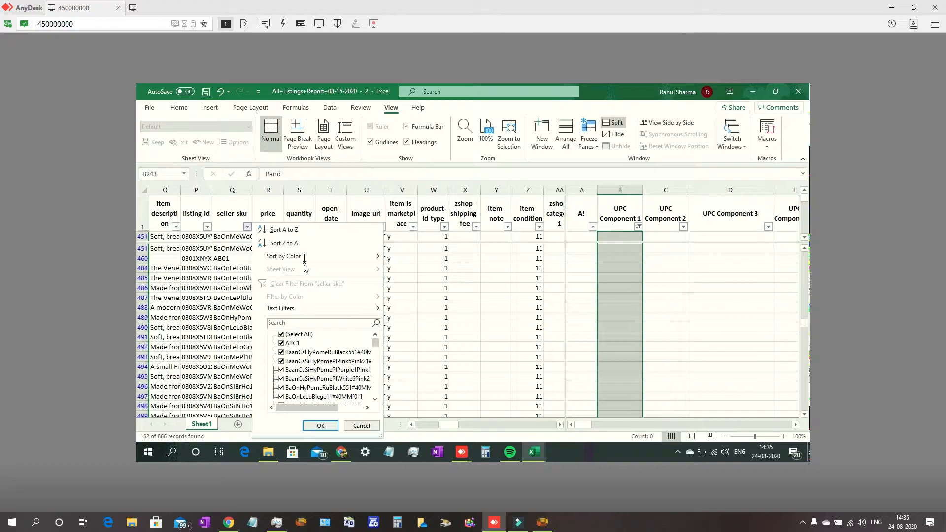
left_click(303, 231)
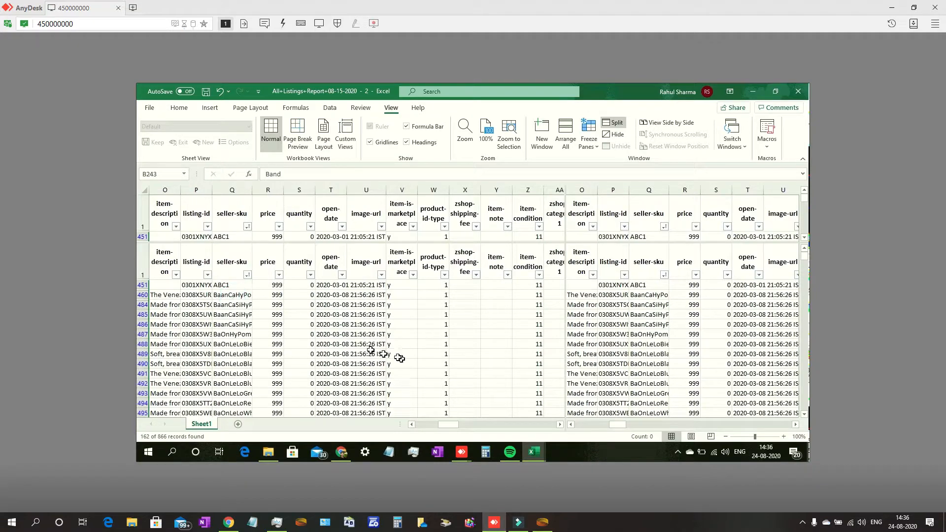
left_click(231, 300)
key("ctrl+Down")
scroll(249, 298, "down", 1)
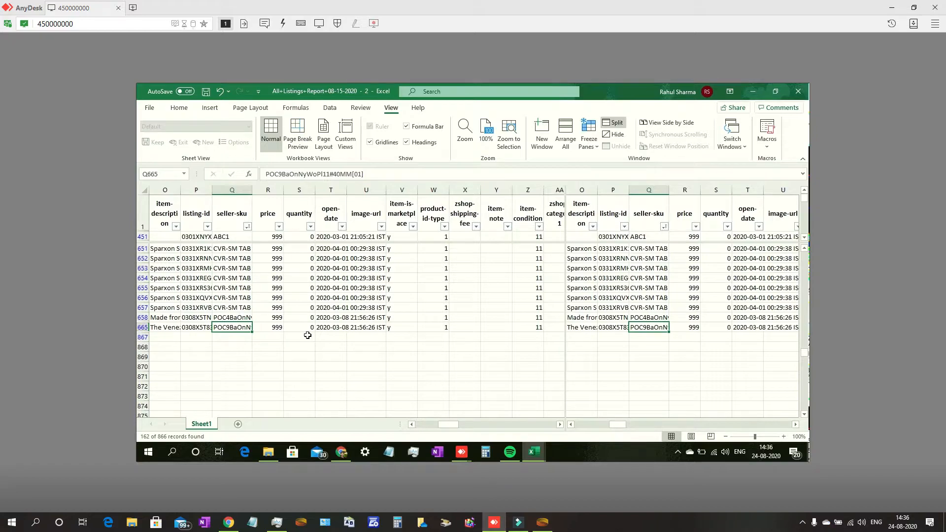
key("ctrl+Up")
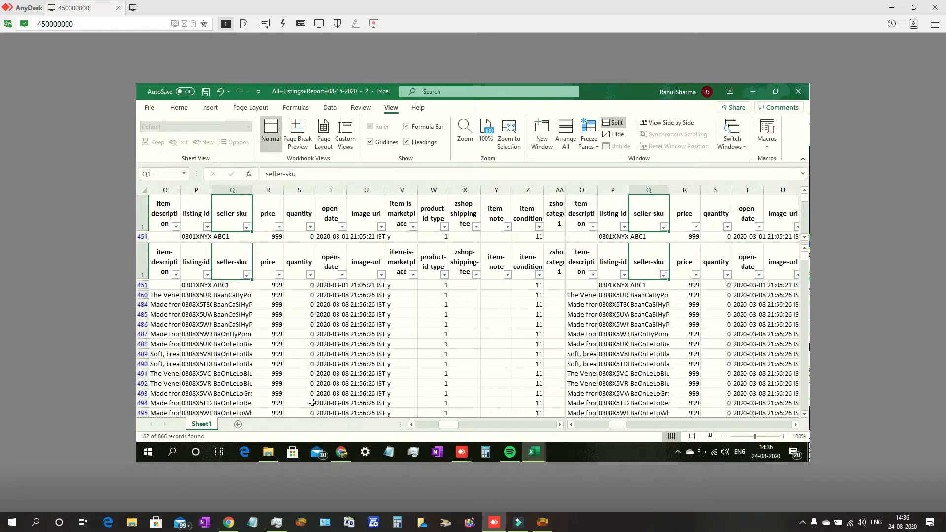
Enter the formula =Q460 in UPC Component 1 of row 460 to reference that listing's seller-sku.
left_click(572, 425)
left_click(571, 424)
left_click(571, 424)
left_click(571, 424)
left_click(571, 424)
left_click(572, 424)
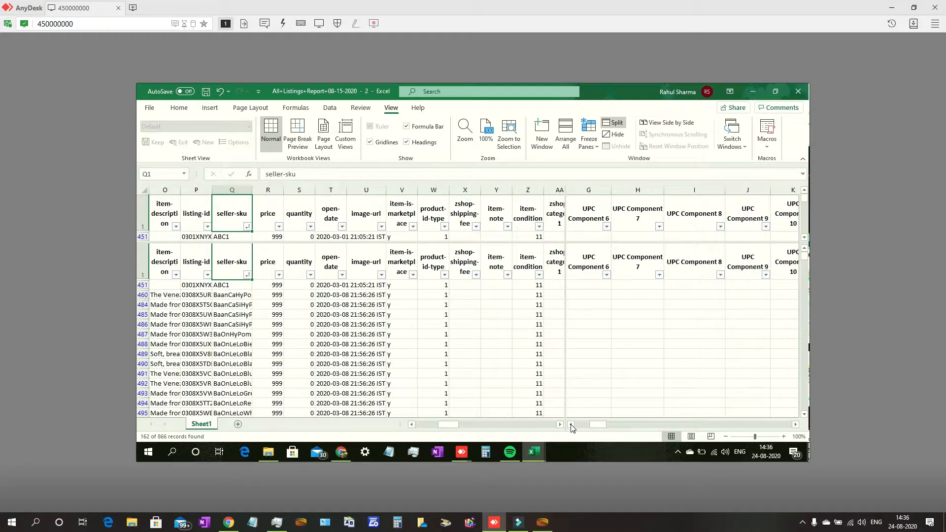
left_click(571, 425)
left_click(571, 424)
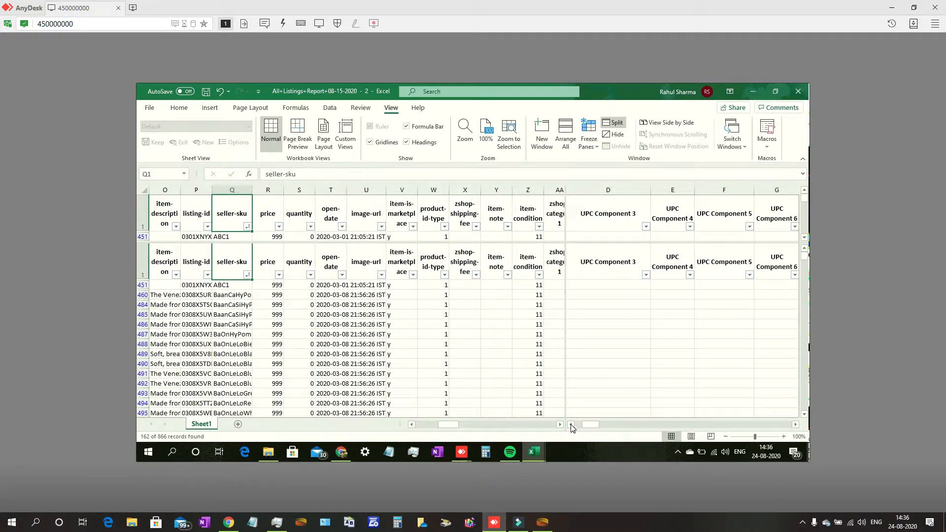
left_click(571, 424)
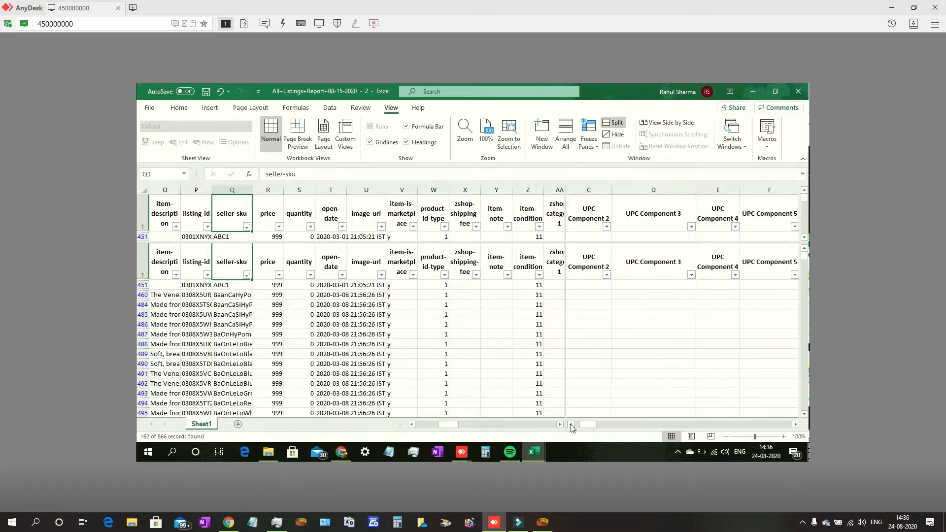
left_click(571, 425)
left_click(572, 424)
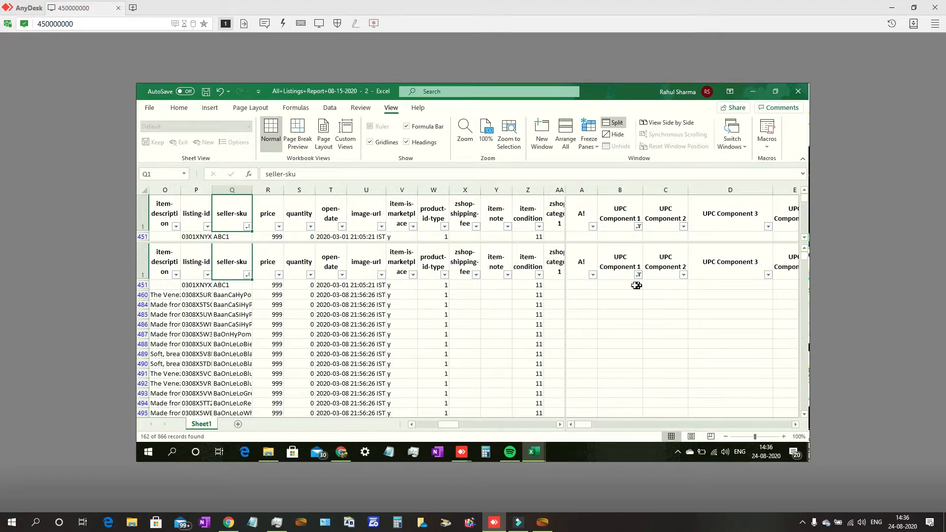
left_click(621, 286)
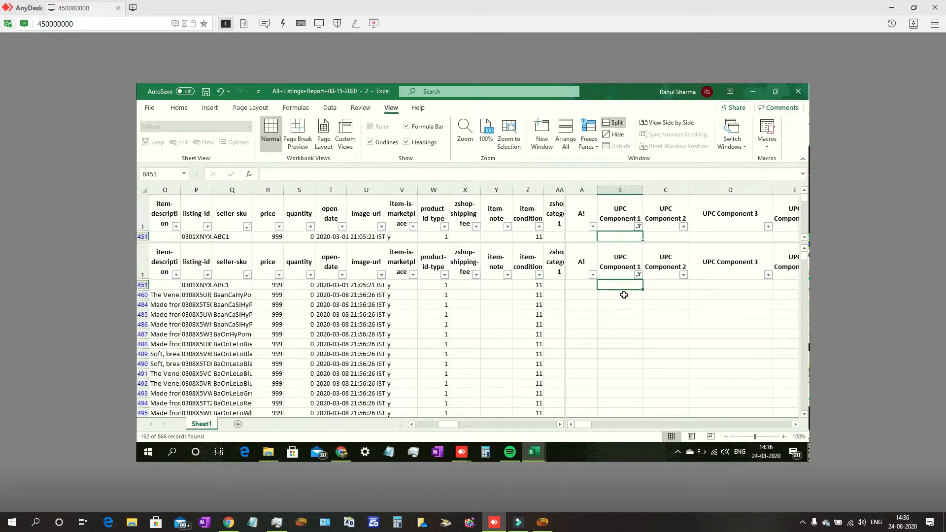
left_click(623, 294)
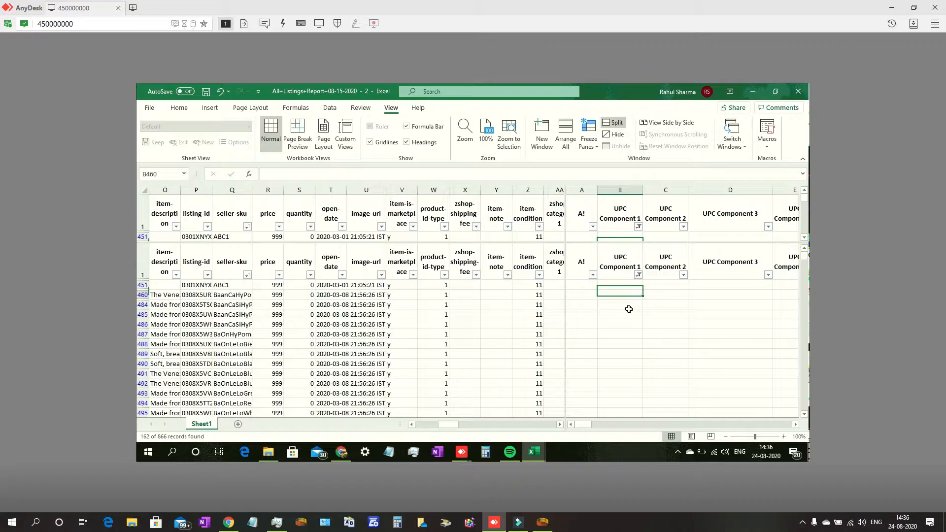
type("=")
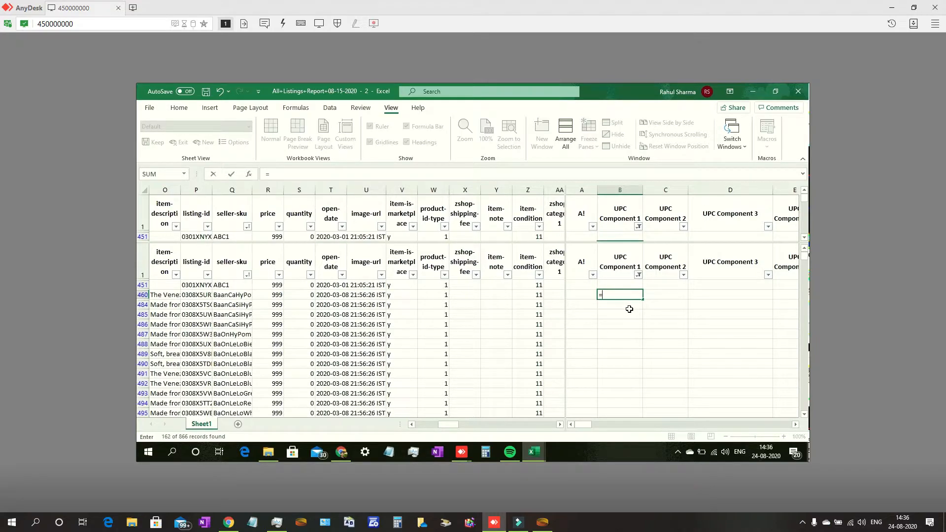
left_click(239, 296)
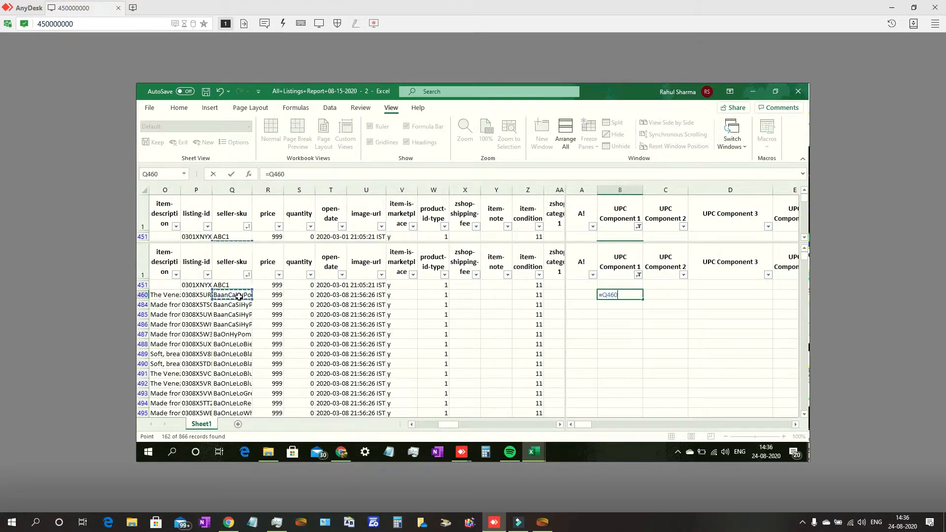
key("Return")
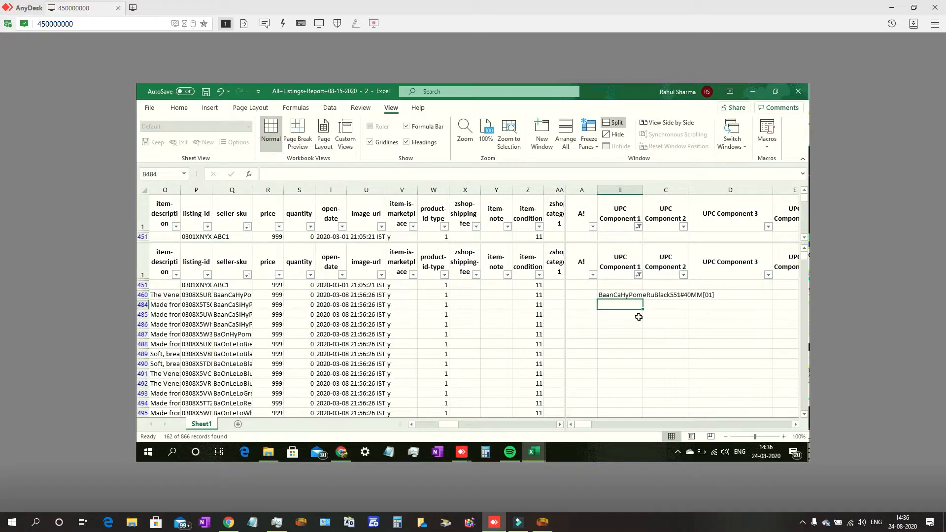
Fill the seller-sku formula from cell B460 down the UPC Component 1 column to row 631.
left_click(622, 296)
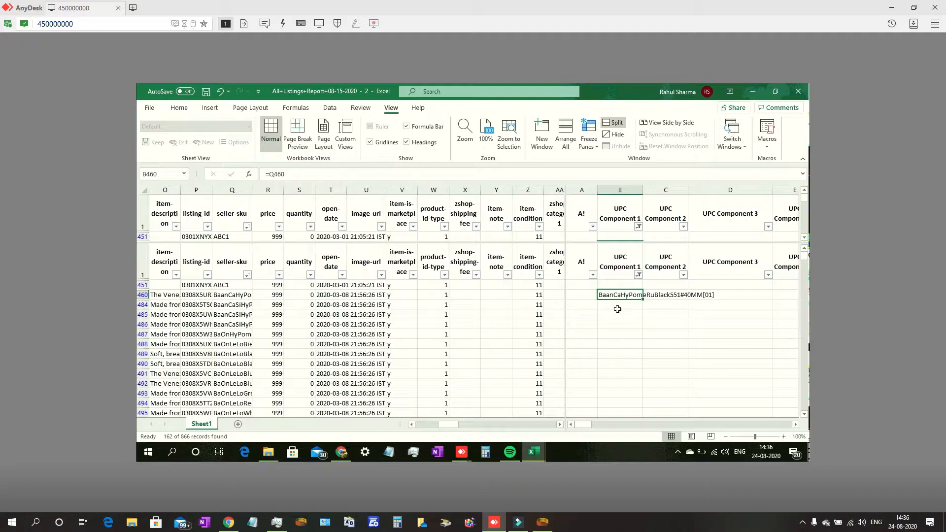
left_click(617, 312)
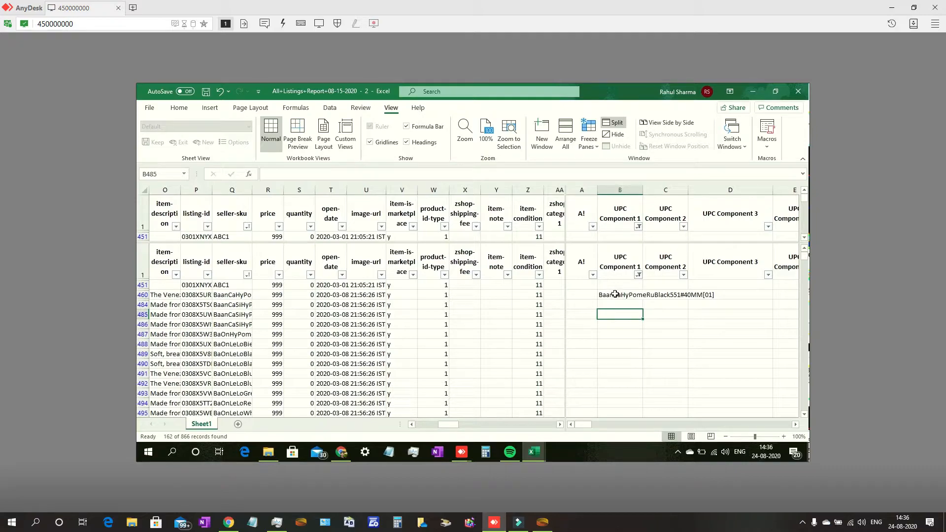
left_click(616, 295)
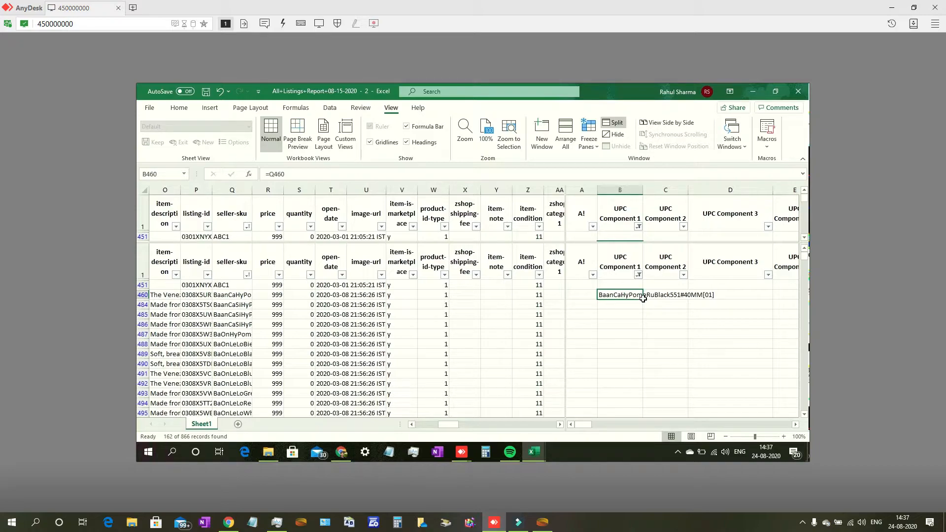
left_click_drag(644, 298, 635, 392)
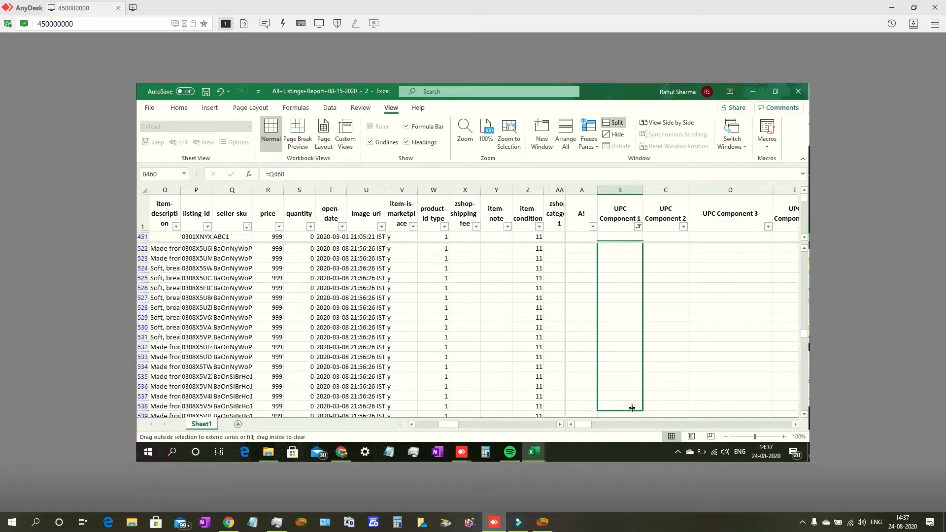
left_click_drag(631, 423, 639, 377)
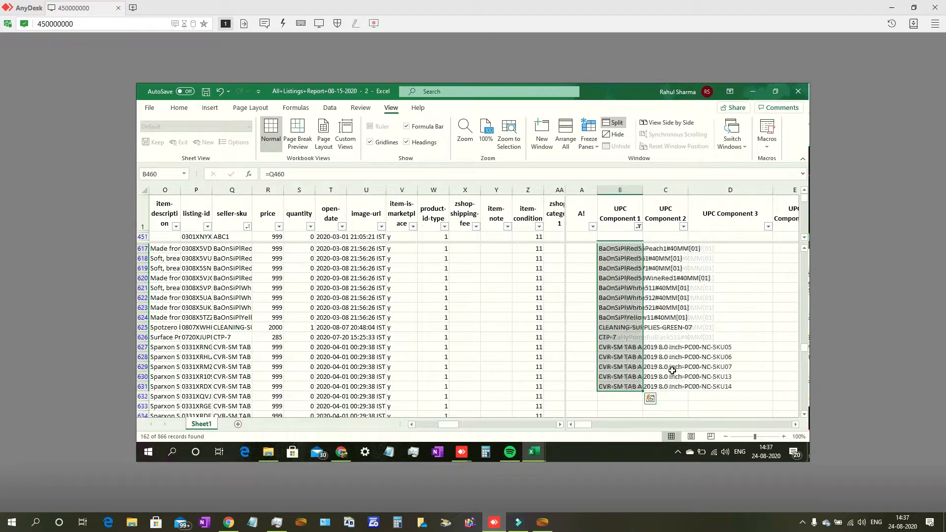
Extend the UPC Component 1 formula fill from row 631 down to the last listing in row 665.
scroll(672, 370, "down", 5)
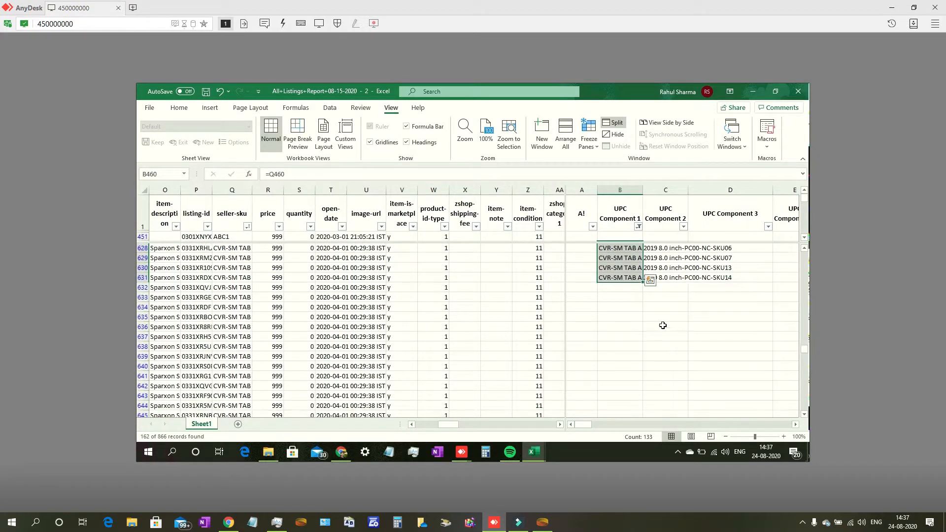
scroll(646, 295, "down", 1)
scroll(646, 334, "up", 1)
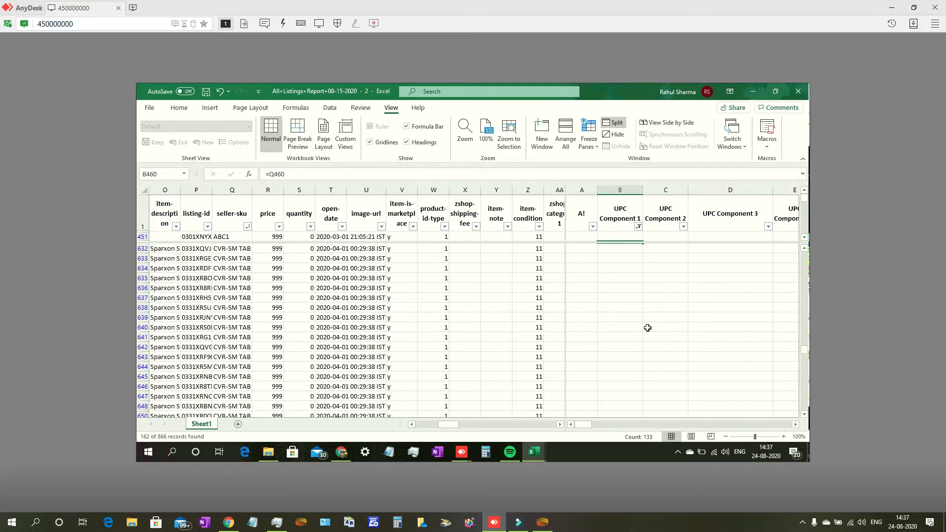
scroll(653, 332, "up", 2)
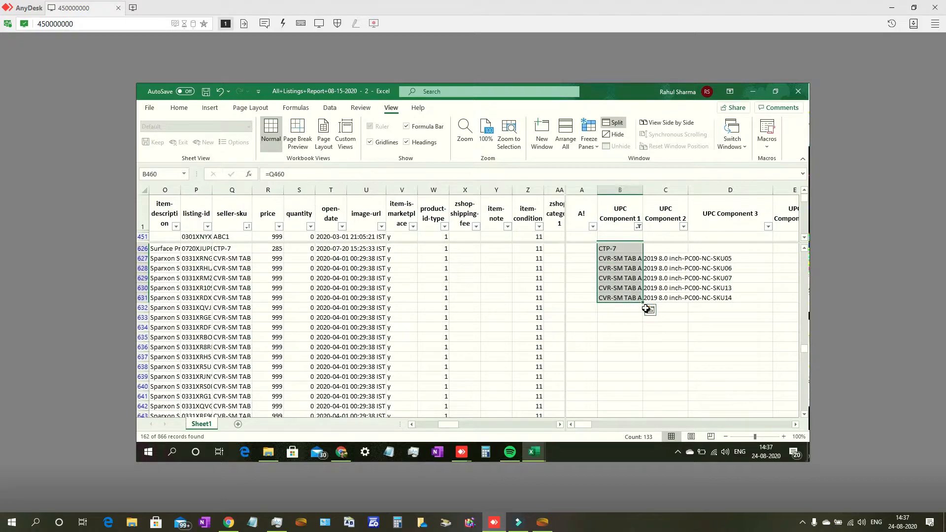
left_click_drag(645, 308, 620, 248)
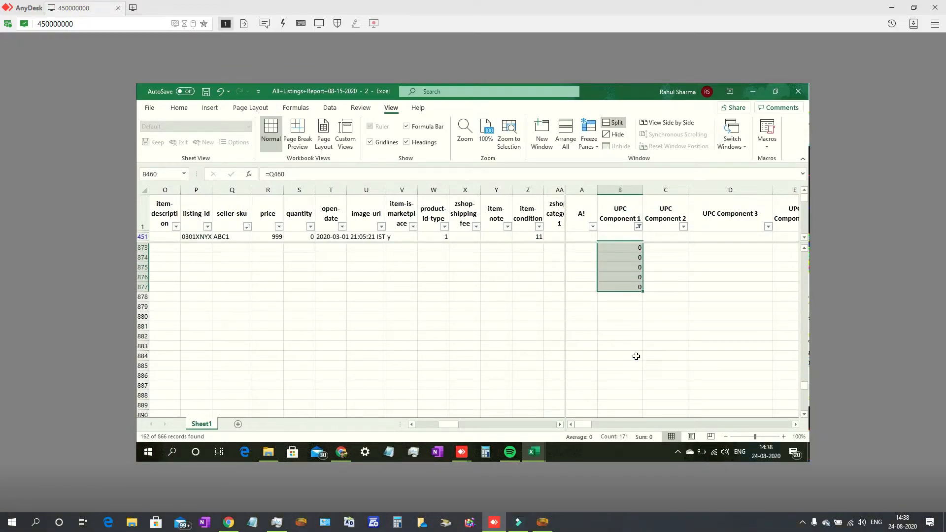
scroll(636, 356, "up", 3)
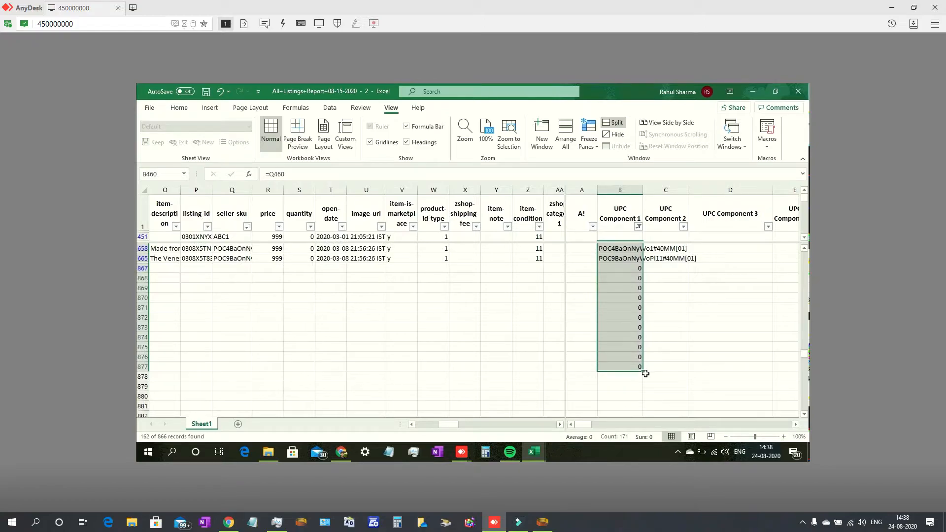
left_click_drag(643, 371, 644, 263)
left_click_drag(645, 336, 644, 263)
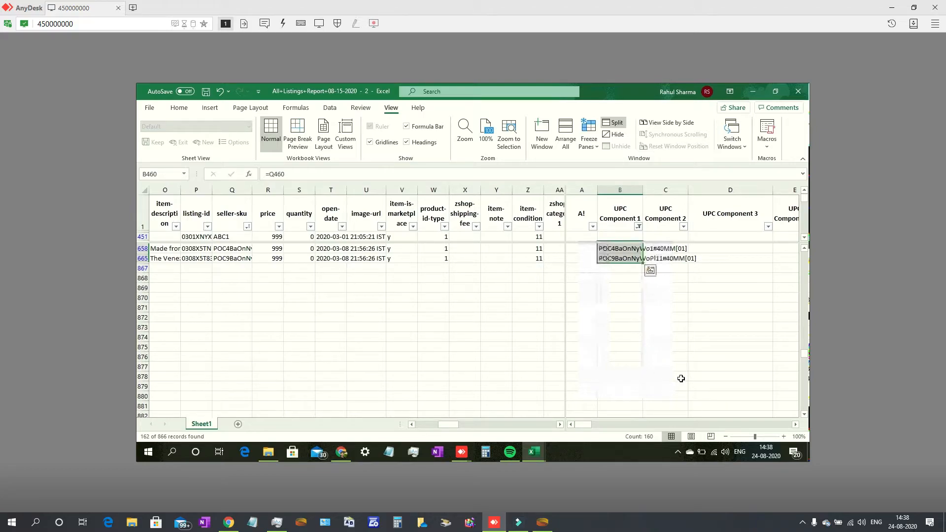
Examine the filled UPC Component 1 values against the seller SKUs and item names down to the last listing.
scroll(700, 360, "up", 2)
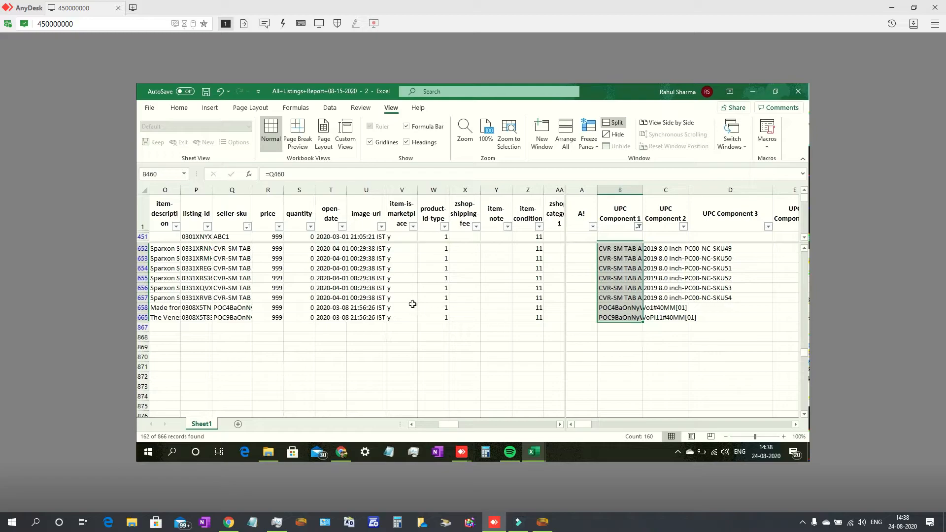
scroll(347, 301, "up", 8)
scroll(346, 301, "up", 20)
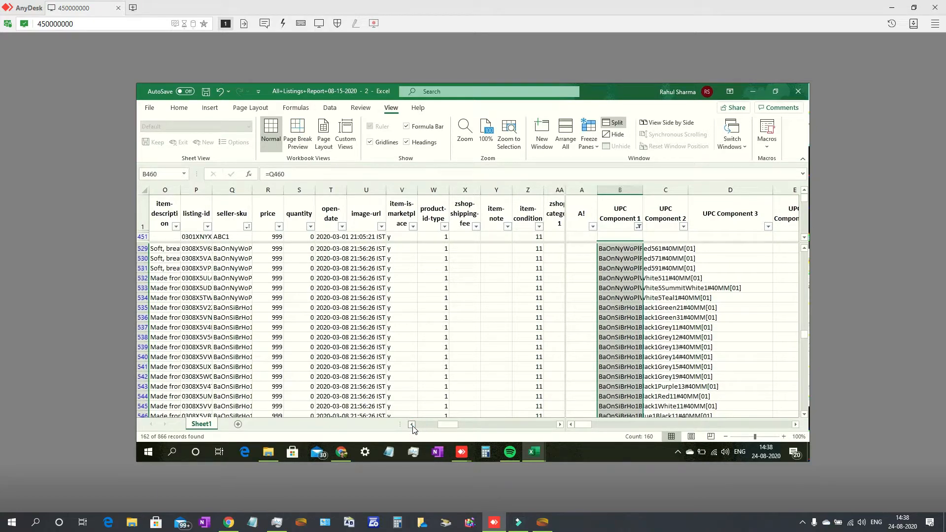
left_click(412, 425)
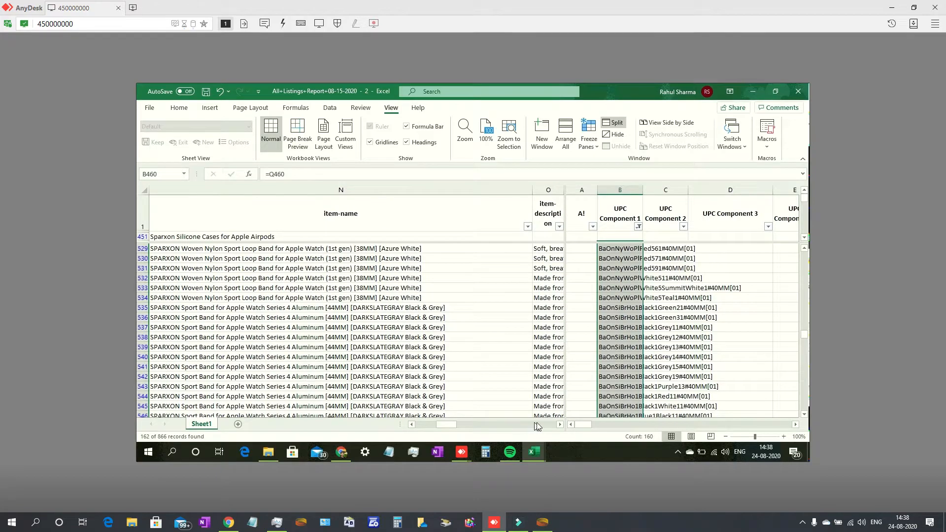
left_click(560, 425)
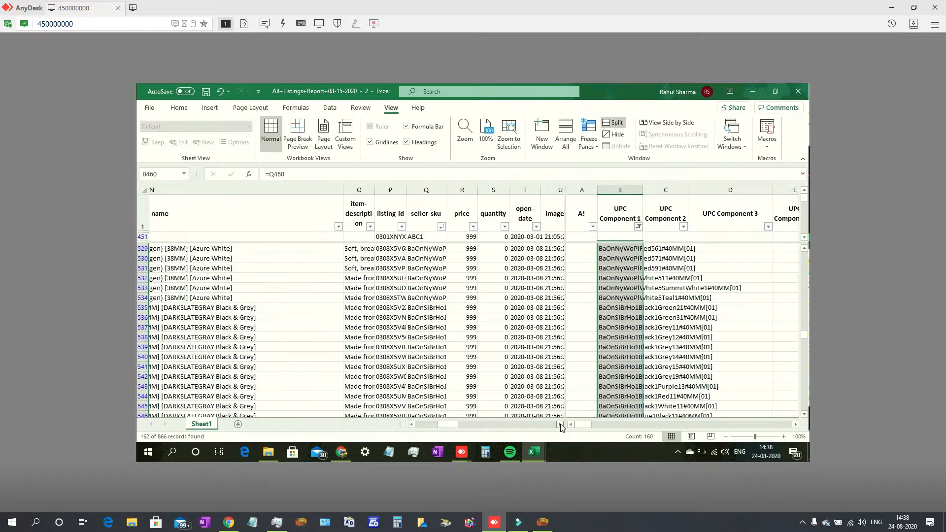
scroll(634, 352, "down", 1)
scroll(634, 352, "down", 8)
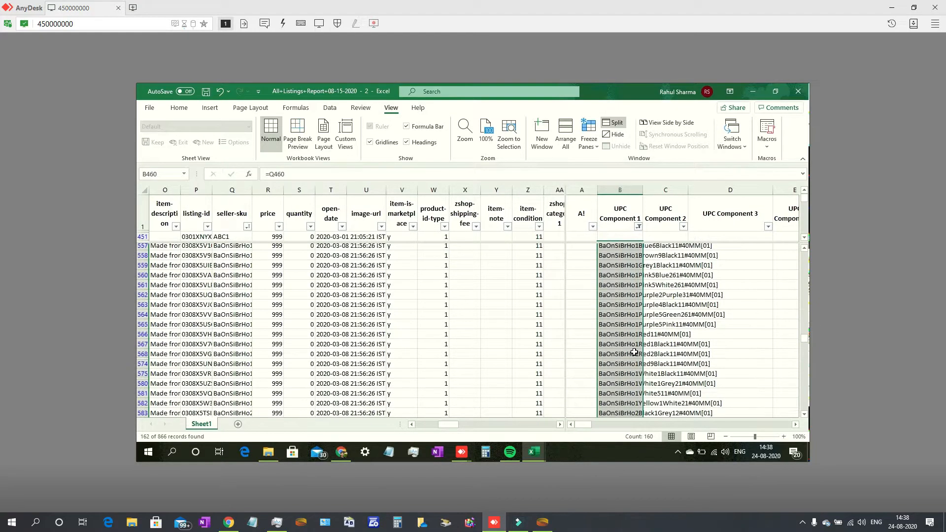
scroll(634, 352, "down", 6)
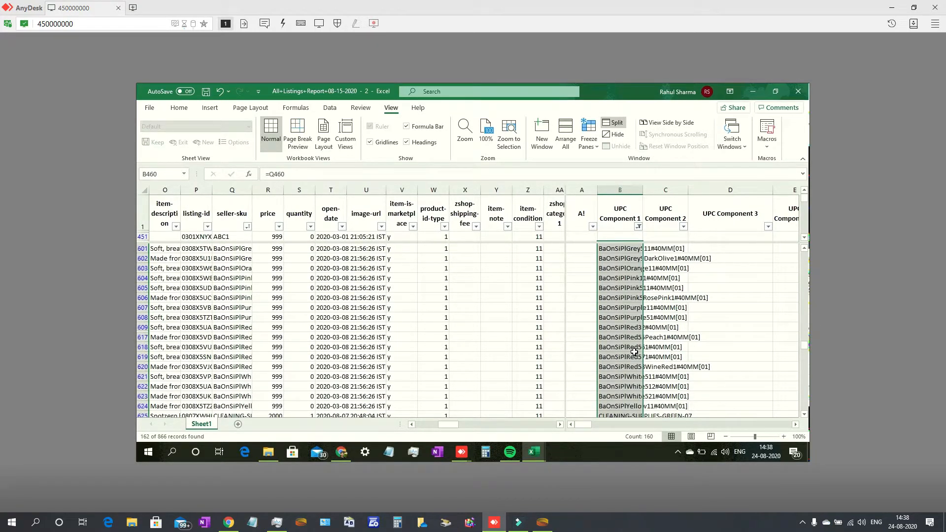
scroll(634, 352, "down", 10)
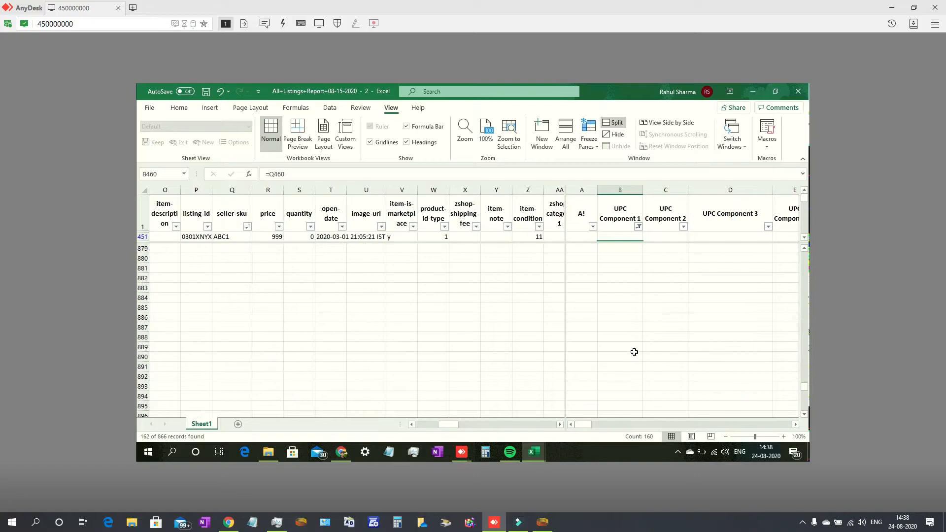
scroll(634, 352, "up", 4)
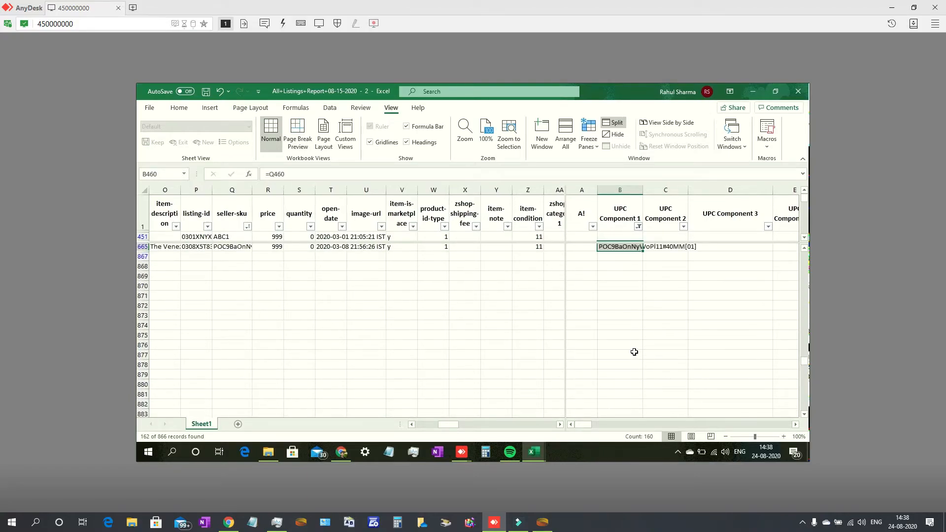
scroll(634, 352, "up", 6)
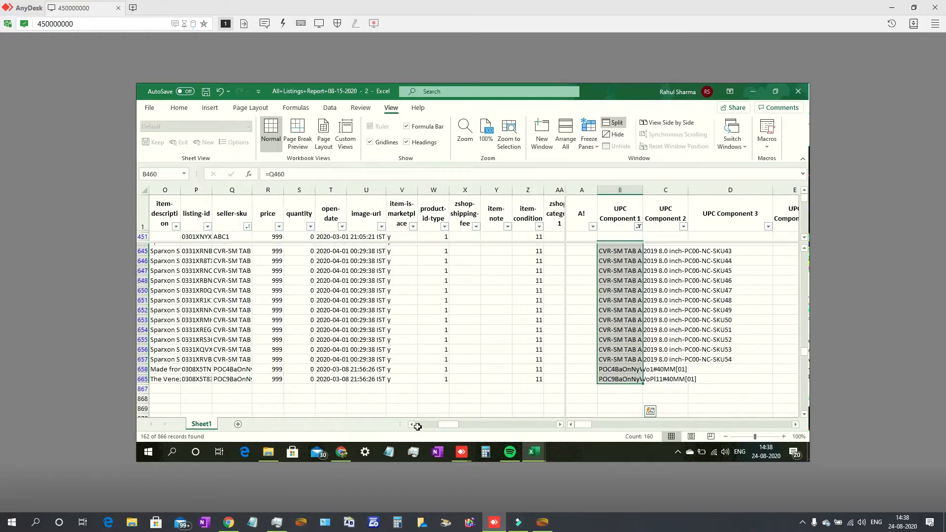
Compare the item names and seller SKUs of the Samsung Galaxy TAB A cover listings with their UPC Component 1 values.
left_click(412, 424)
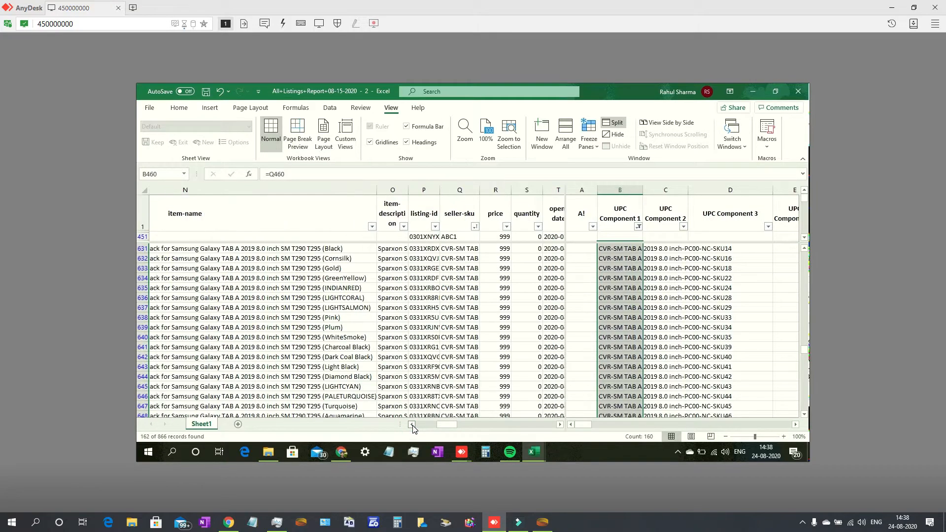
left_click(412, 424)
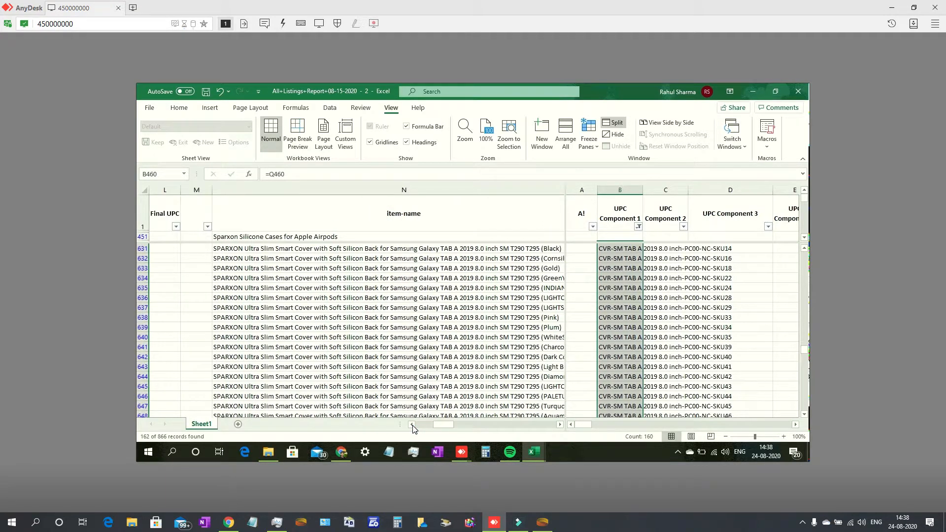
left_click(412, 425)
left_click(412, 425)
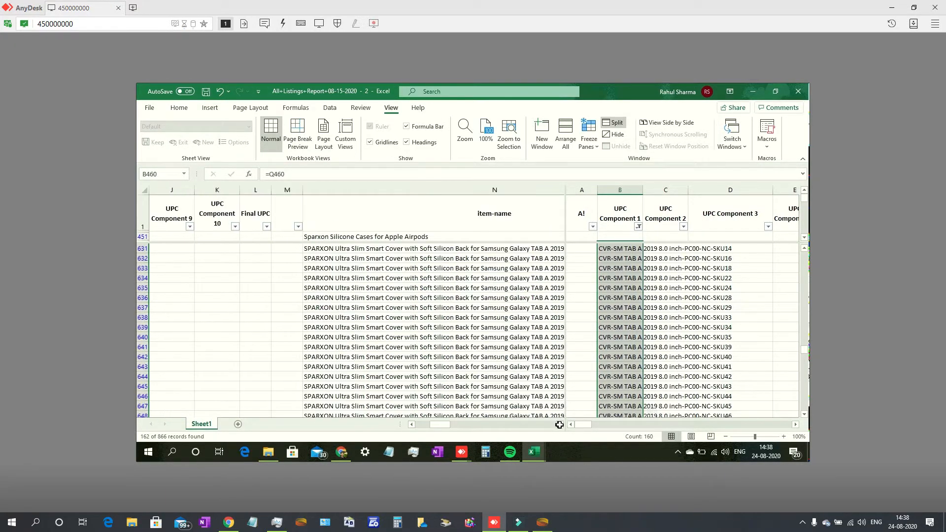
left_click(559, 425)
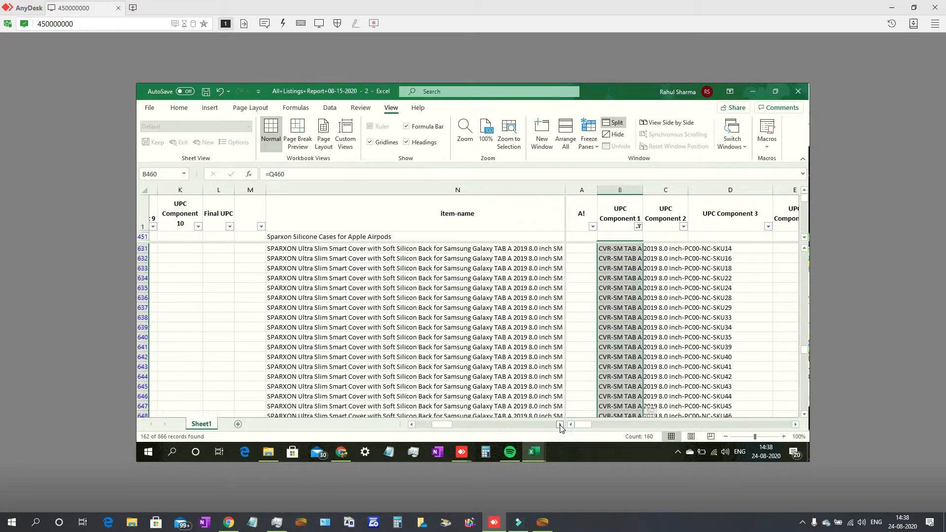
left_click(560, 424)
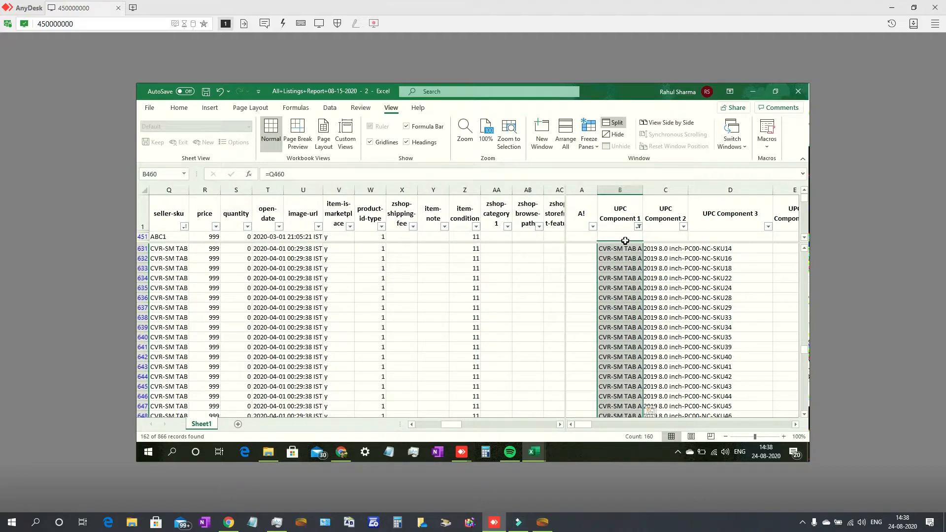
Reapply the UPC Component 1 column filter to show only listings with a blank value.
left_click(639, 227)
left_click(532, 334)
left_click(560, 426)
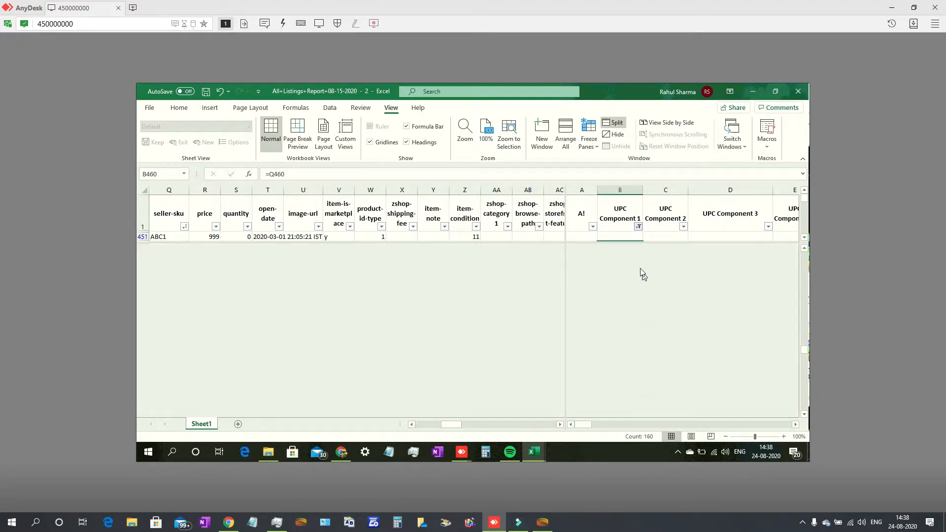
Examine the UPC Component 1 values from the last listing in row 866 back up to the first listing.
left_click(619, 317)
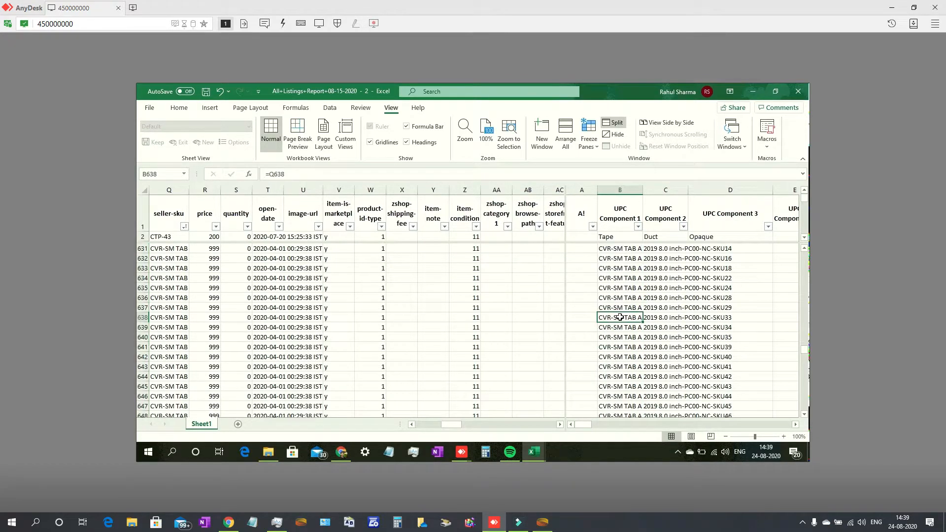
key("ctrl+Down")
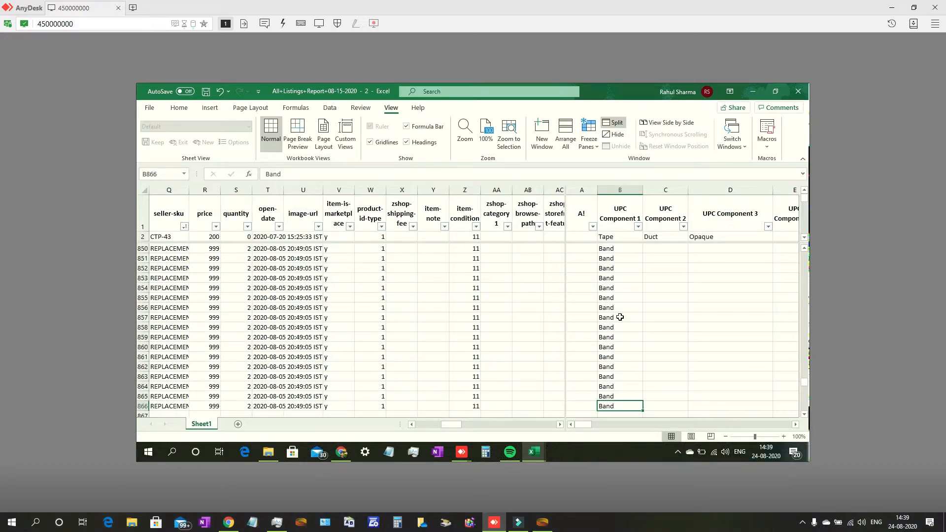
key("ctrl+shift+Up")
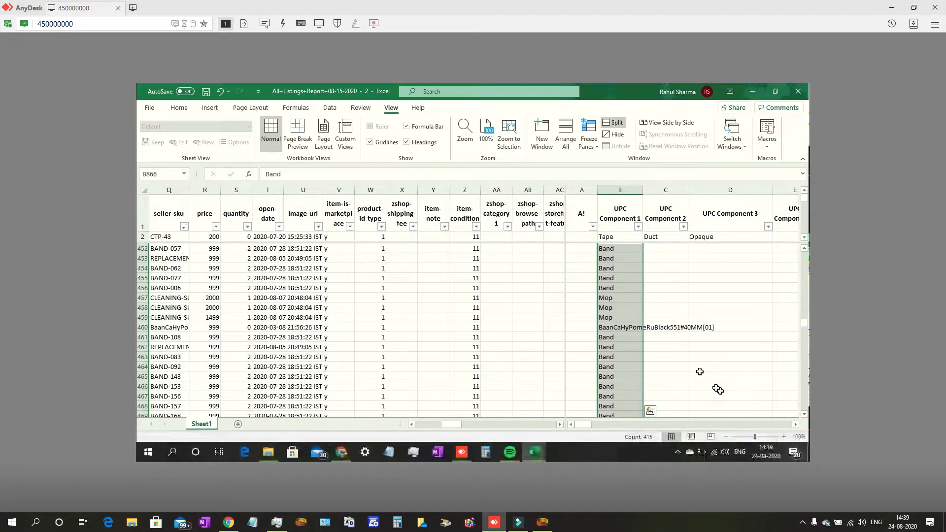
scroll(682, 348, "up", 5)
scroll(683, 348, "up", 7)
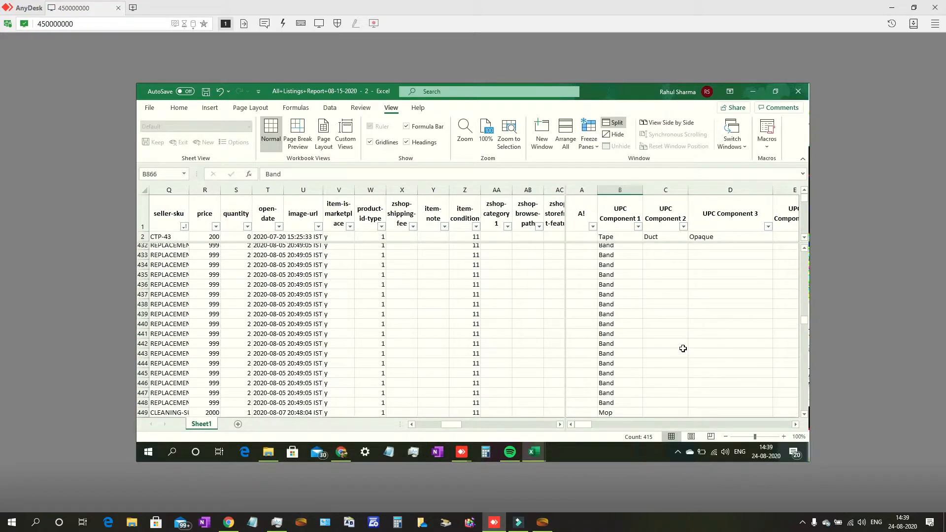
key("shift+Up")
key("shift+Up")
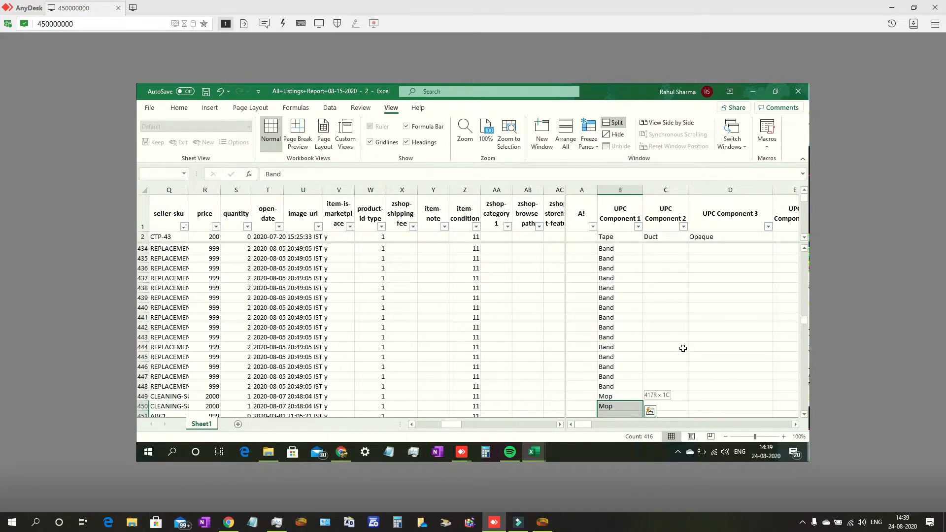
key("ctrl+shift+Up")
key("shift+Down")
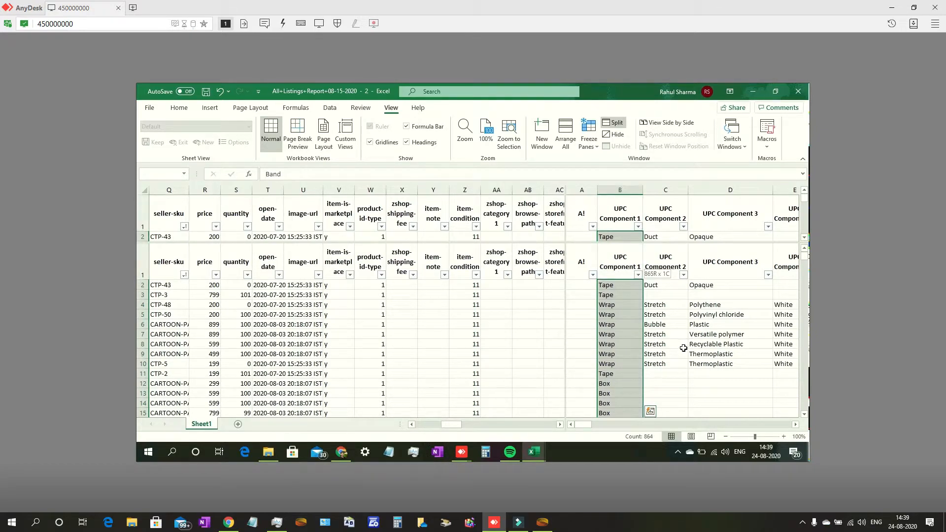
left_click(697, 354)
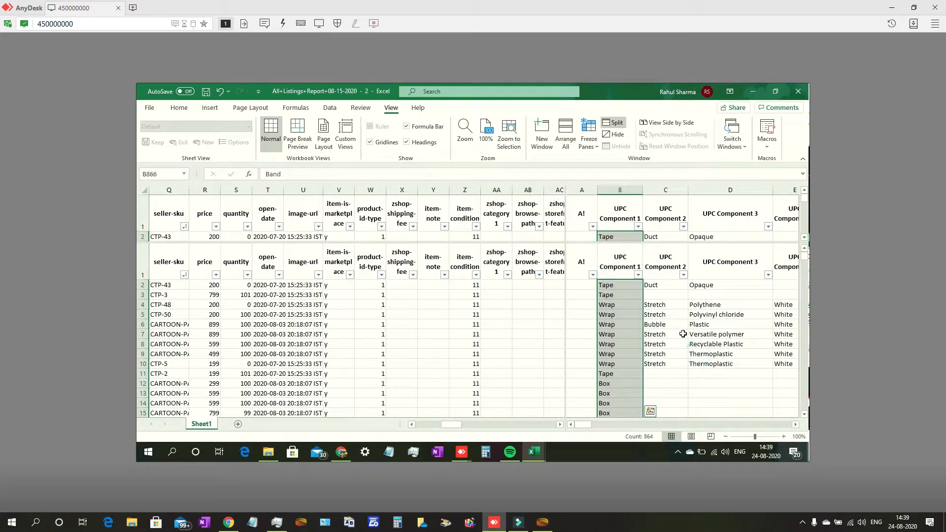
Filter the UPC Component 1 column to show only listings with a blank value.
left_click(638, 275)
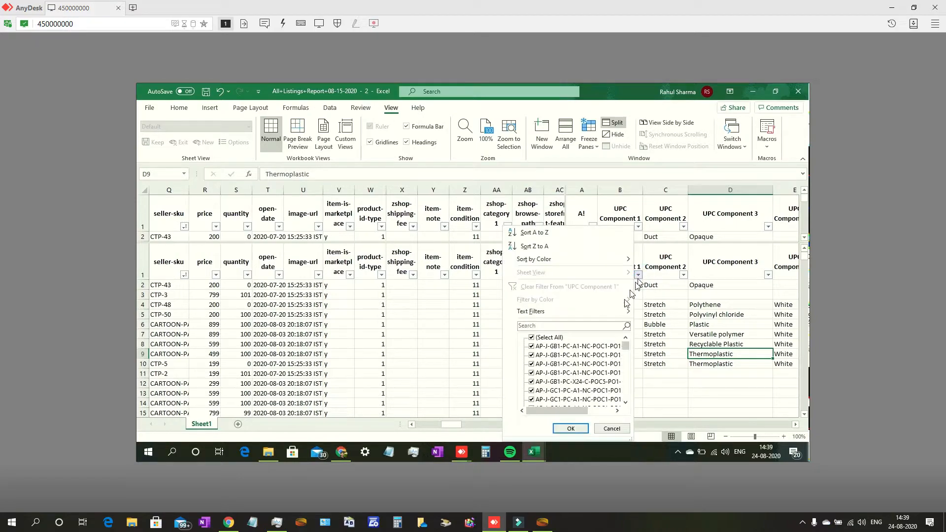
left_click(563, 338)
scroll(628, 411, "down", 5)
scroll(626, 409, "down", 5)
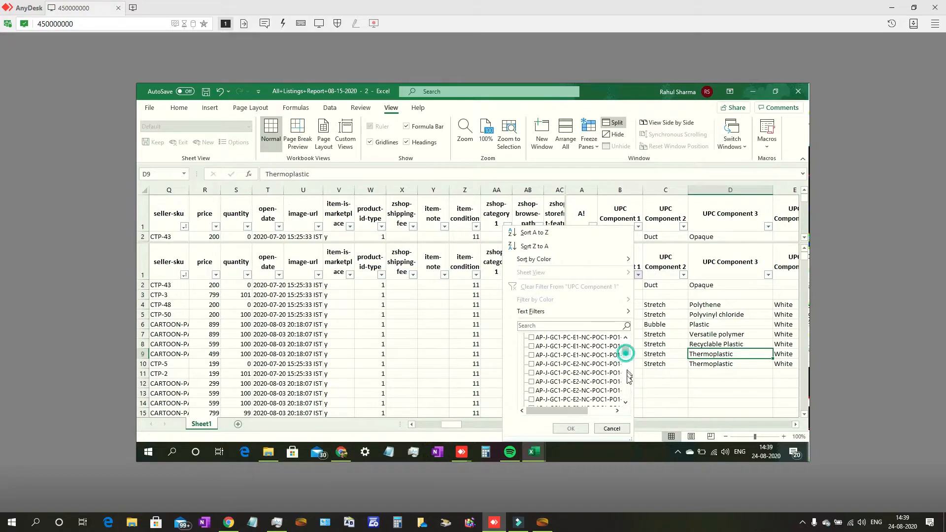
scroll(628, 400, "down", 5)
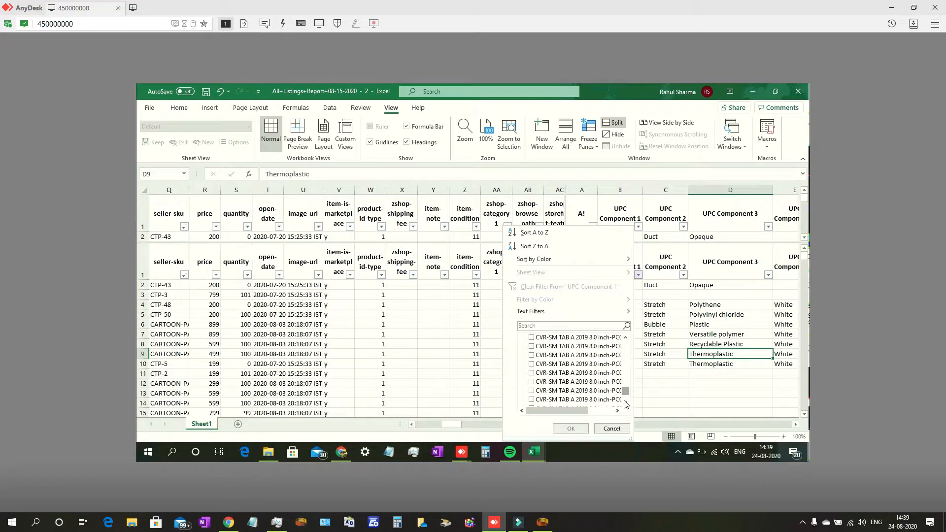
left_click(625, 403)
left_click(625, 404)
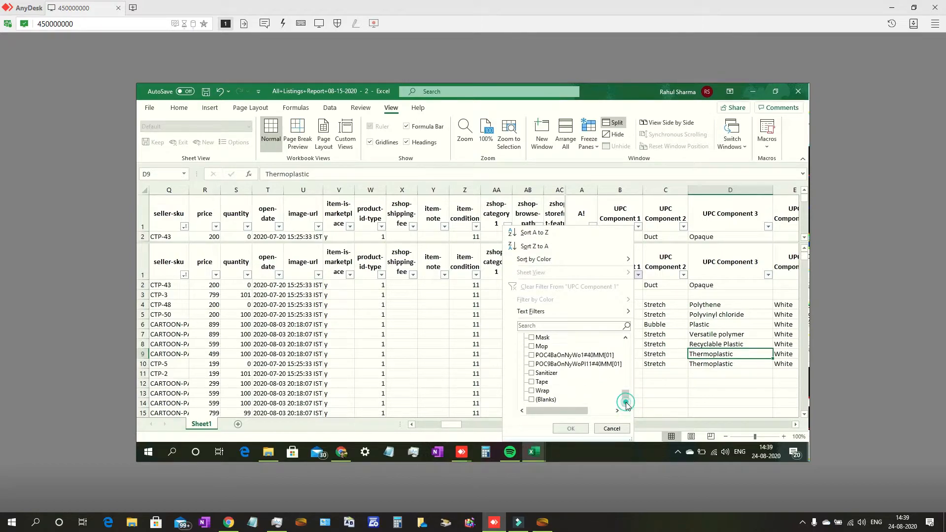
left_click(544, 399)
left_click(572, 427)
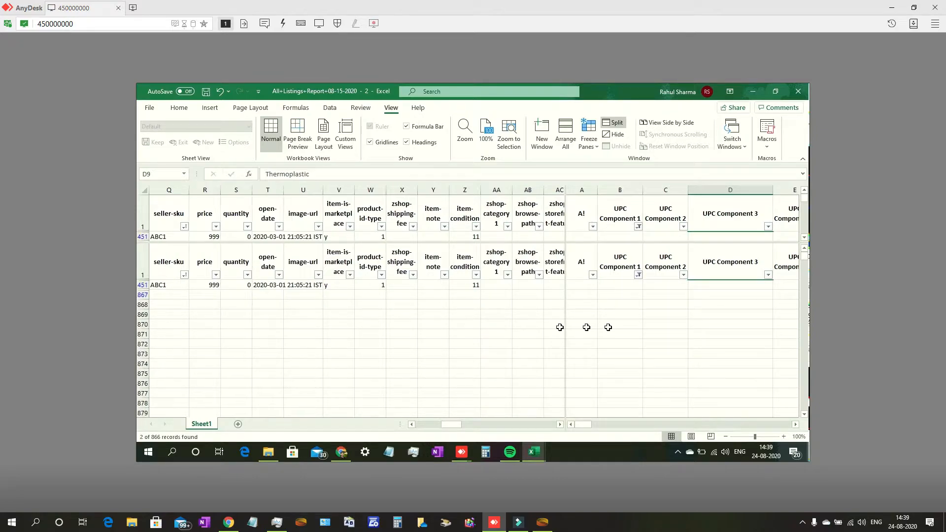
For the Sparxon Silicone Cases for Apple Airpods listing in row 451, enter Case as UPC Component 1 and AirPods as UPC Component 2.
left_click(411, 424)
left_click(412, 424)
left_click(412, 424)
left_click(412, 424)
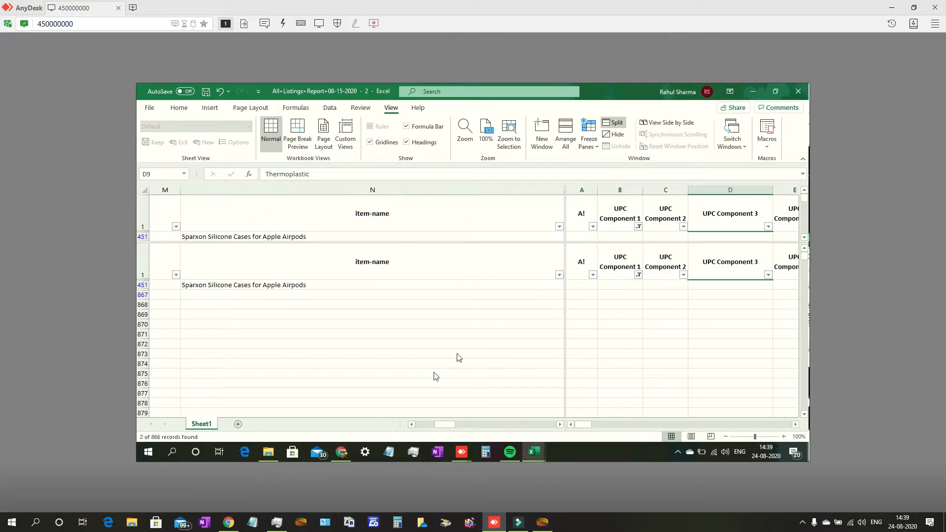
left_click(618, 284)
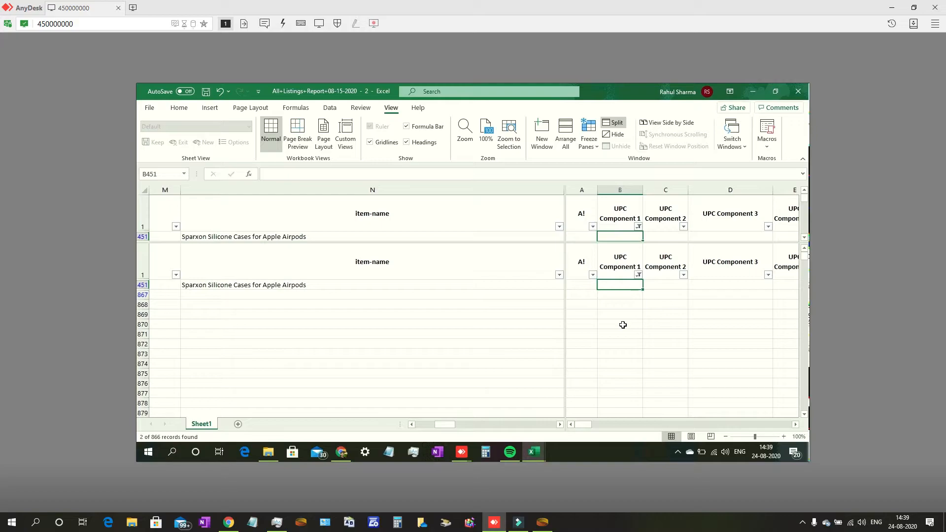
type("Case")
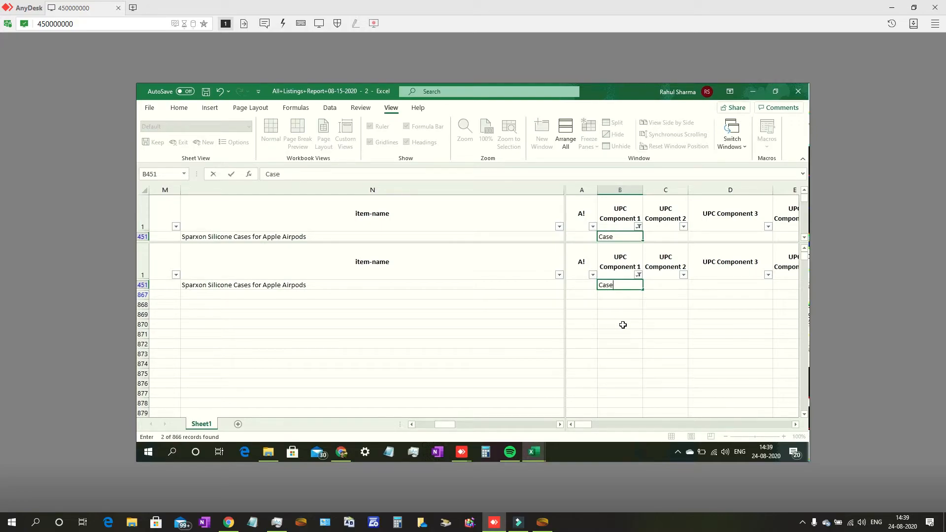
key("Tab")
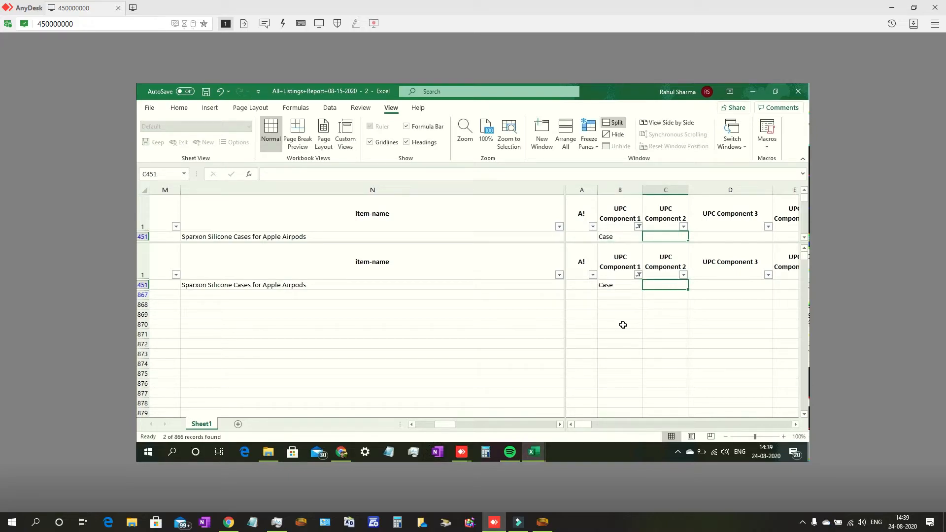
type("AirPods")
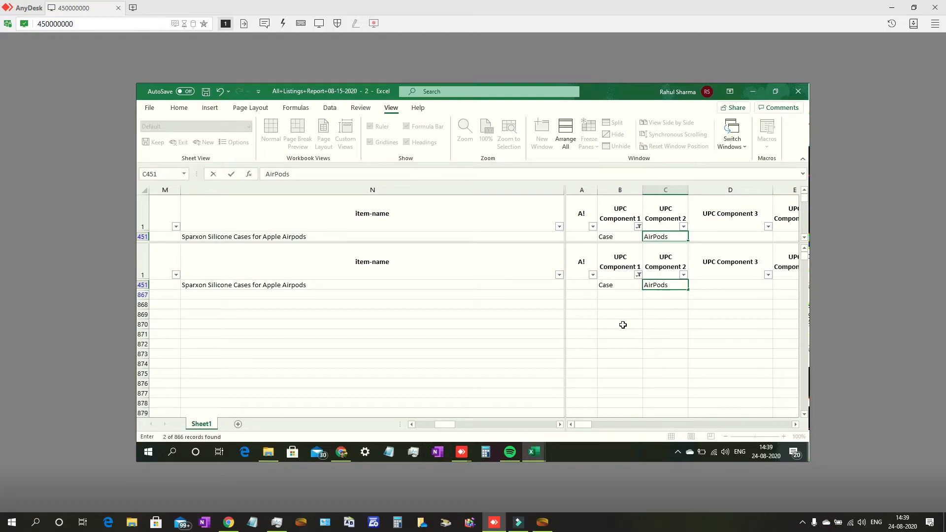
key("Return")
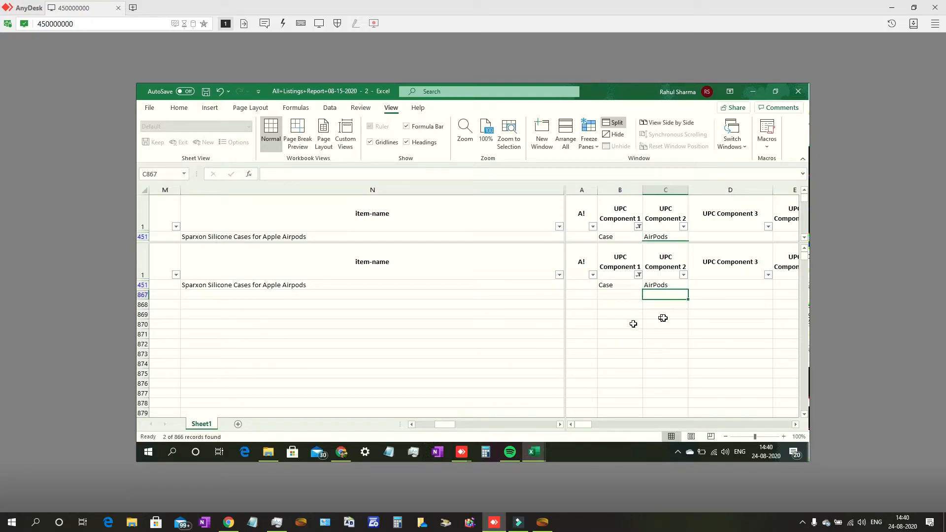
left_click(650, 343)
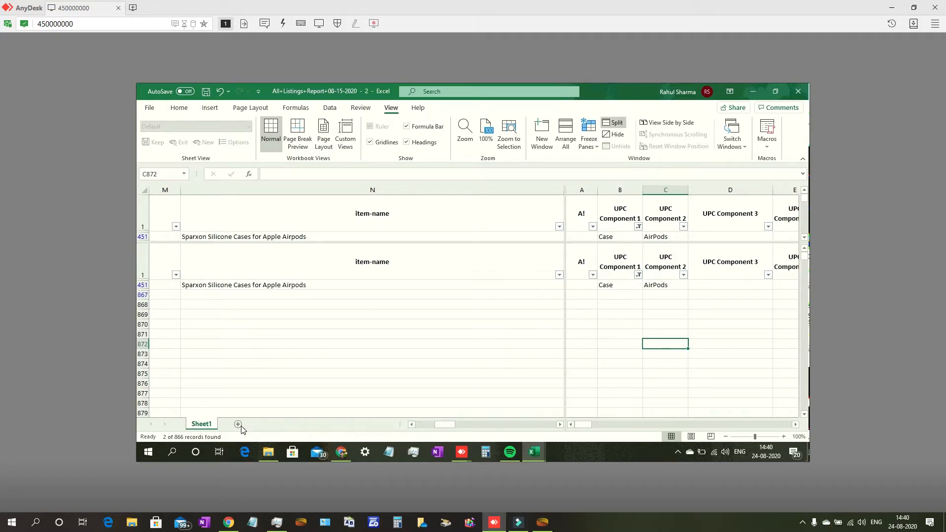
Add a new worksheet and enter the headings SKU in F1 and UPC in G1.
left_click(533, 453)
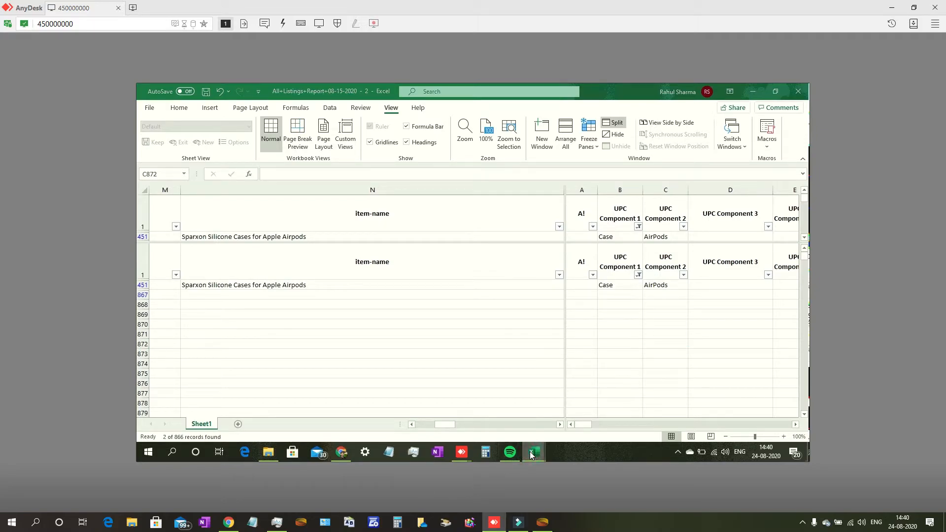
left_click(296, 390)
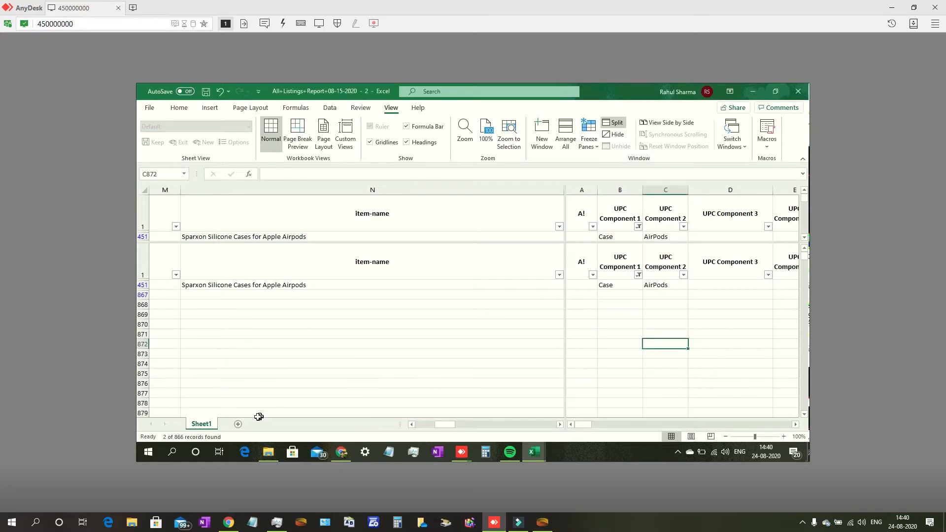
left_click(238, 425)
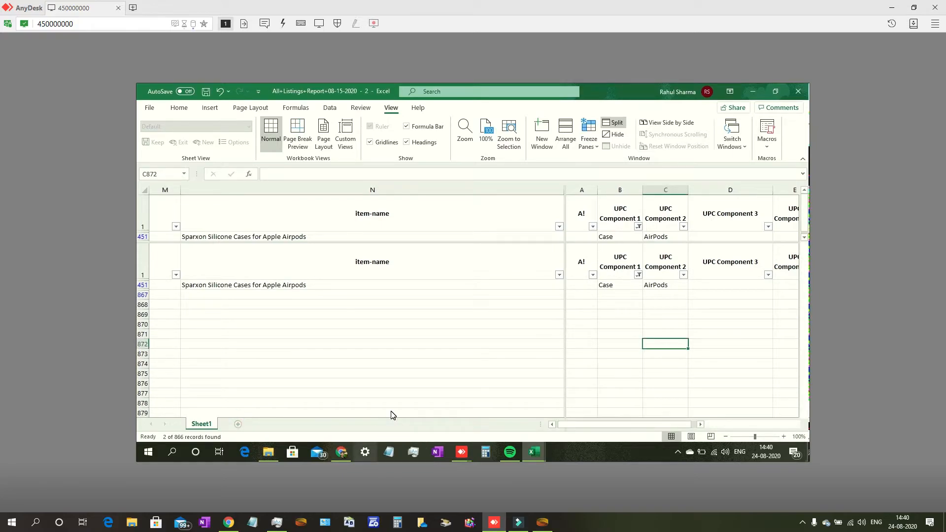
left_click(347, 201)
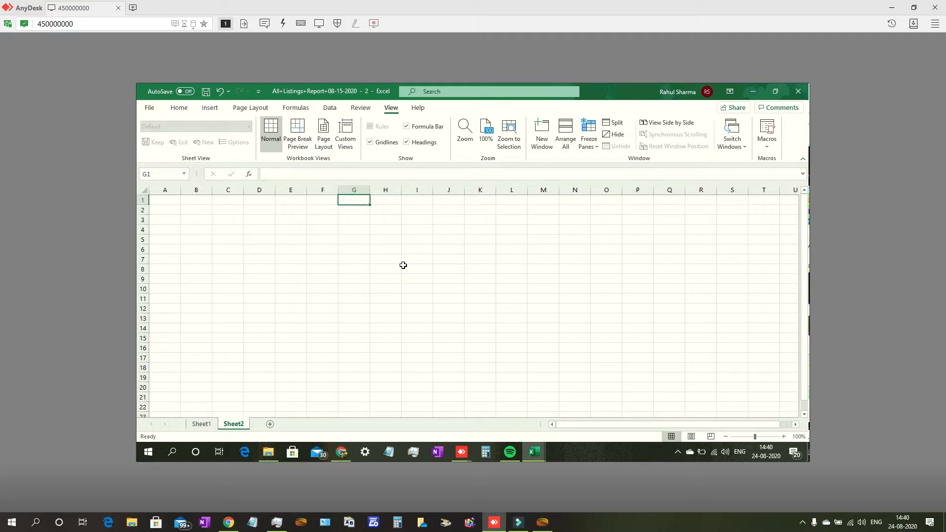
type("UPC")
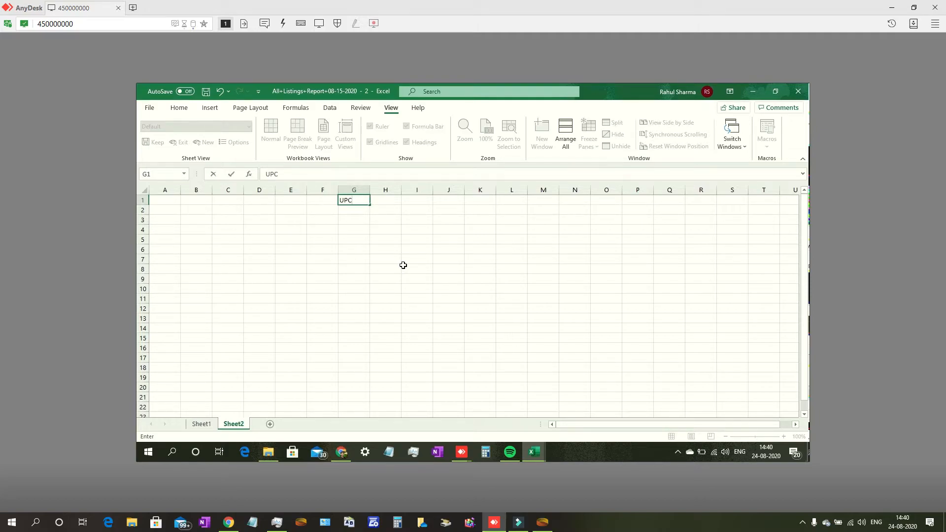
key("Tab")
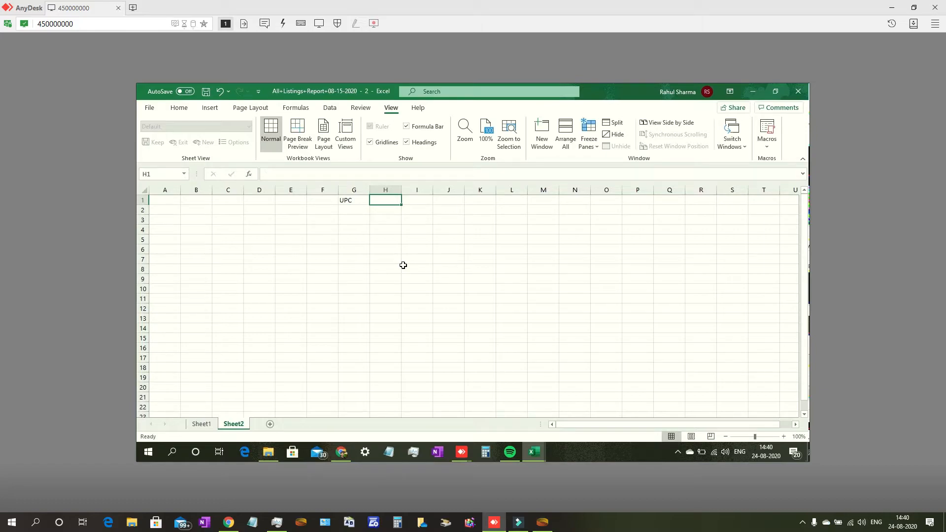
key("Left")
key("Left")
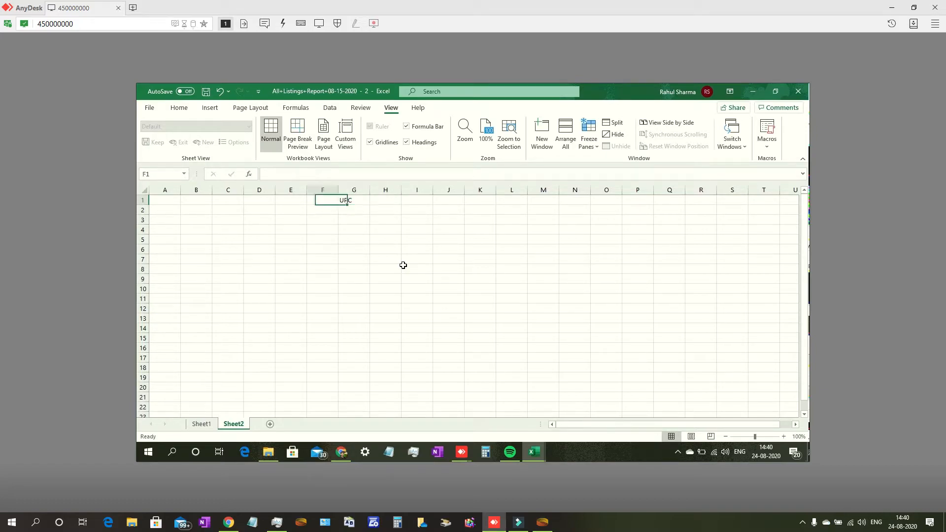
type("SKU")
key("Tab")
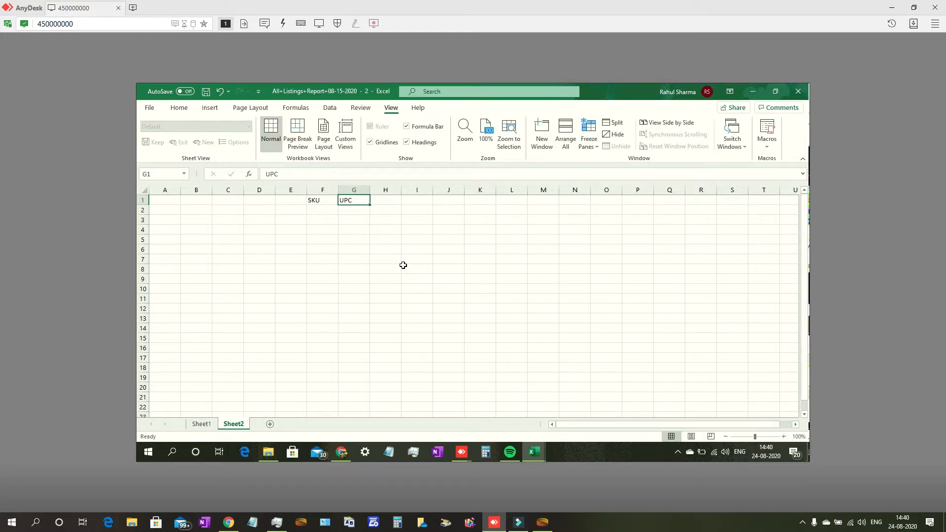
key("Tab")
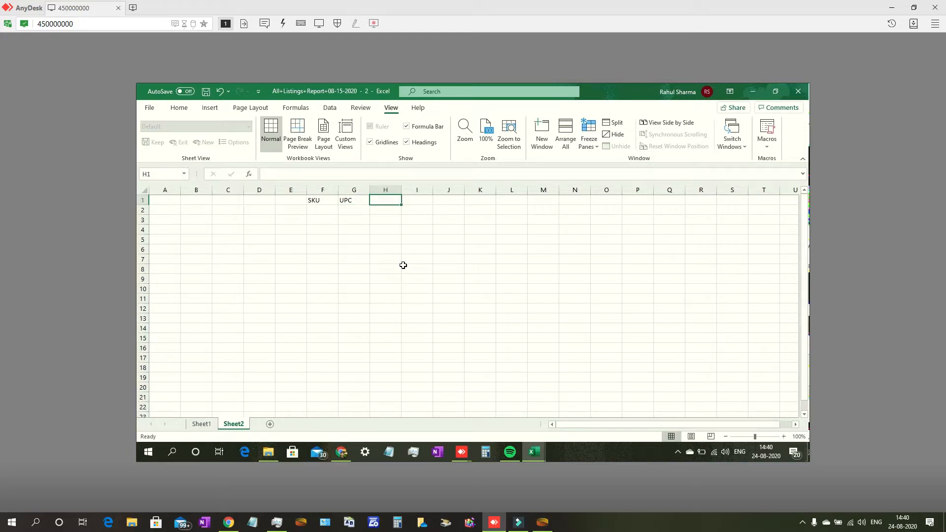
Move the SKU and UPC headings down one row to F2 and G2.
key("Tab")
key("Tab")
key("Tab")
key("Left")
key("Left")
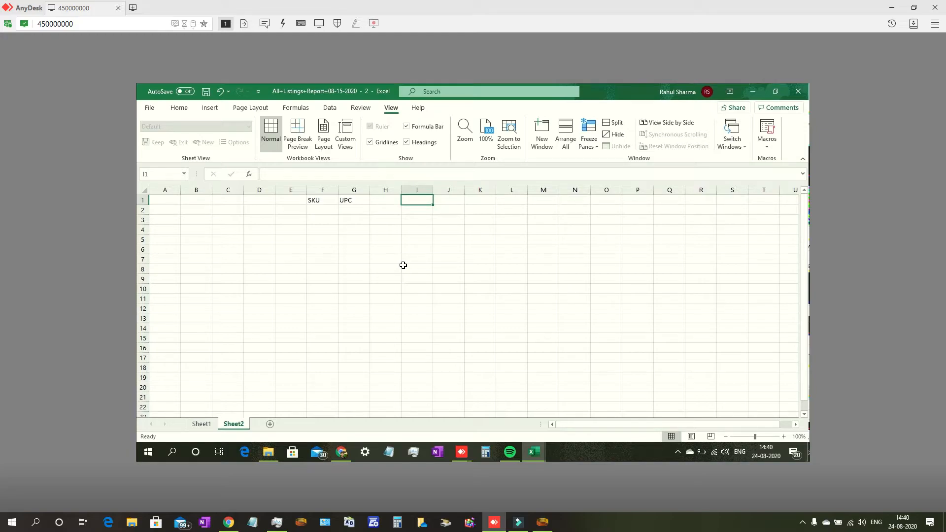
key("Left")
key("Left")
key("Left")
key("shift+Right")
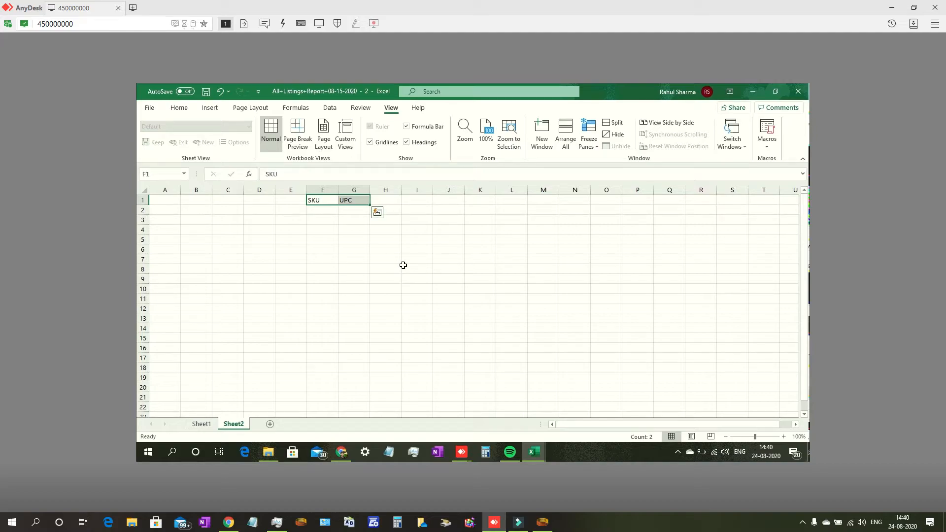
key("ctrl+c")
key("Down")
key("ctrl+v")
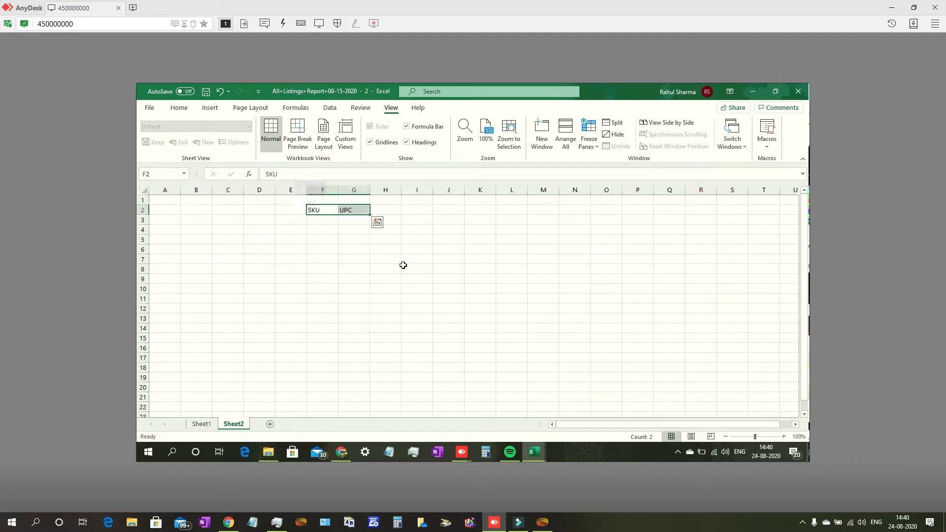
Add the heading Product Title in H2, beside the UPC heading.
key("Up")
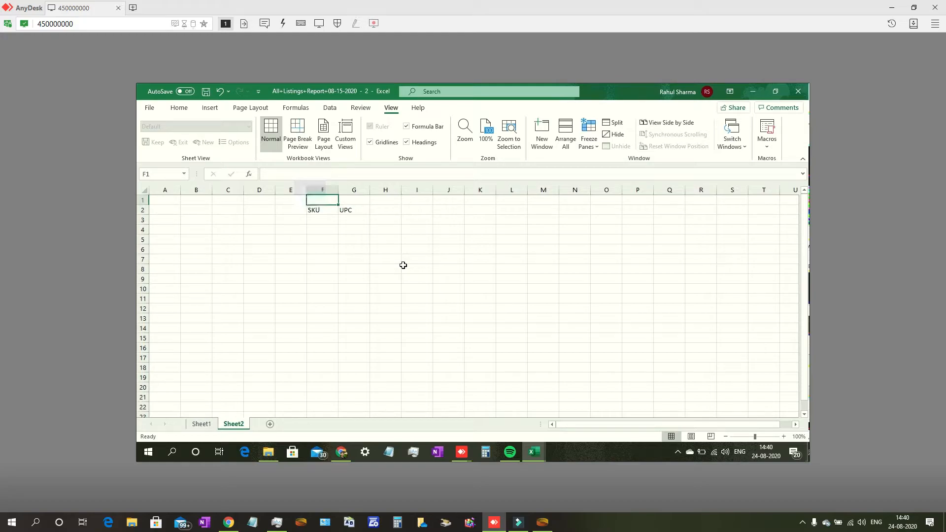
key("Down")
key("Down")
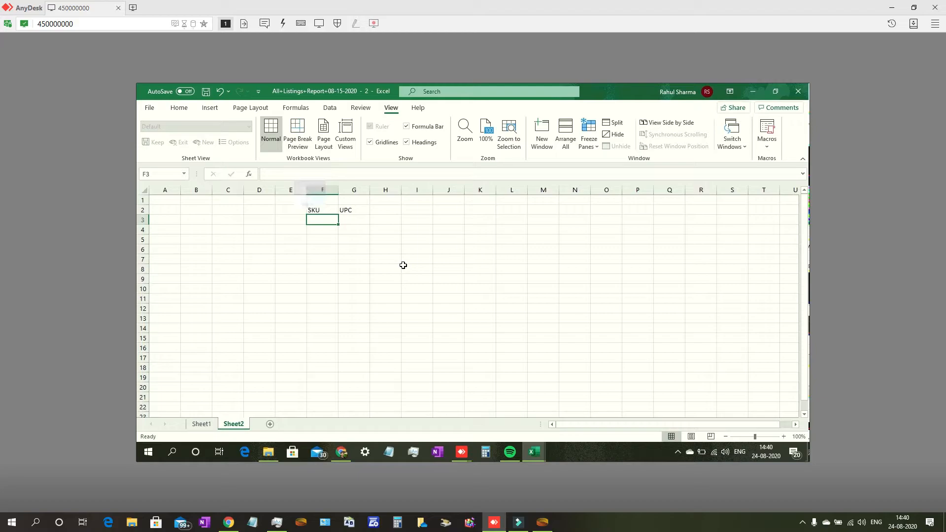
key("Right")
key("Right")
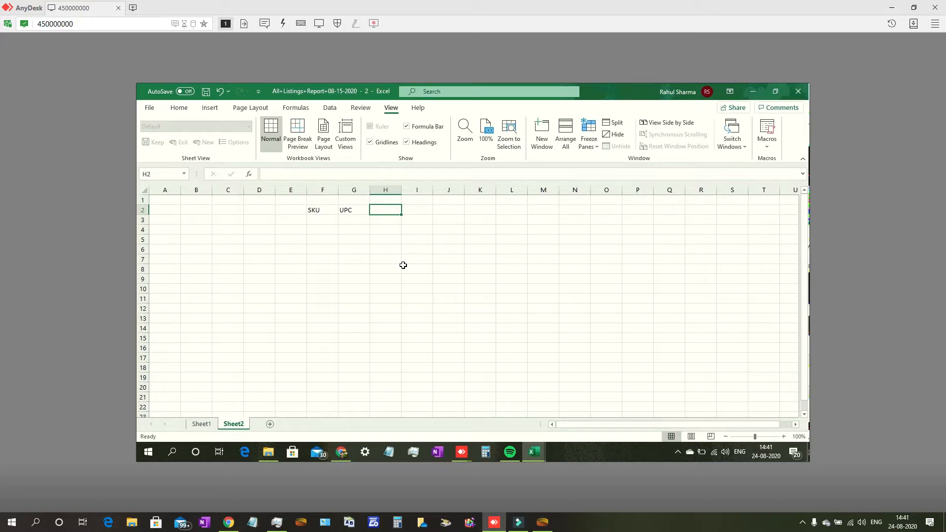
type("Product ")
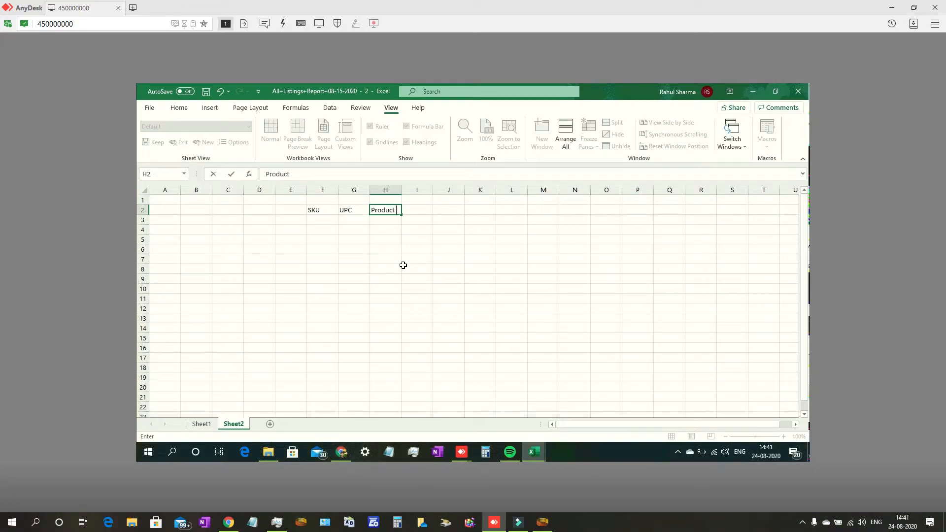
type("Title")
key("Return")
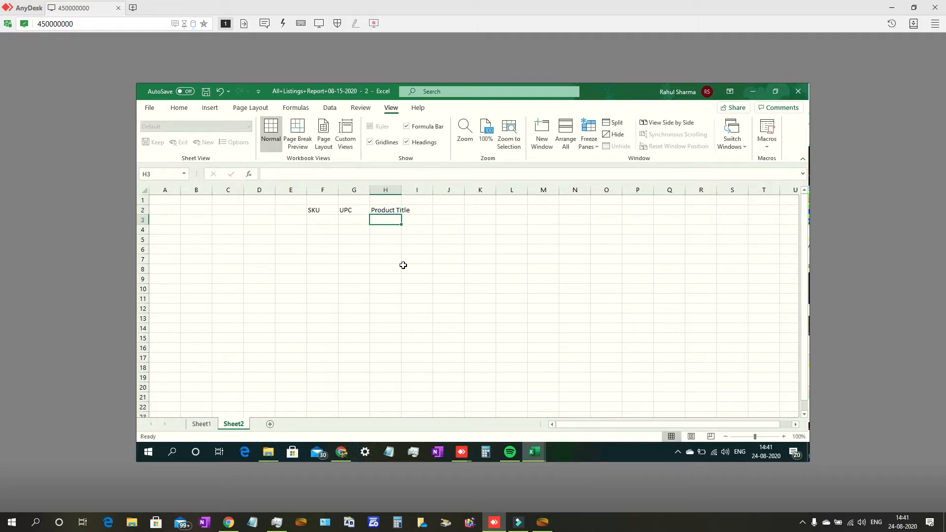
Add the heading Product Category in E2, before SKU, and widen column E to fit it.
key("Up")
key("Left")
key("Left")
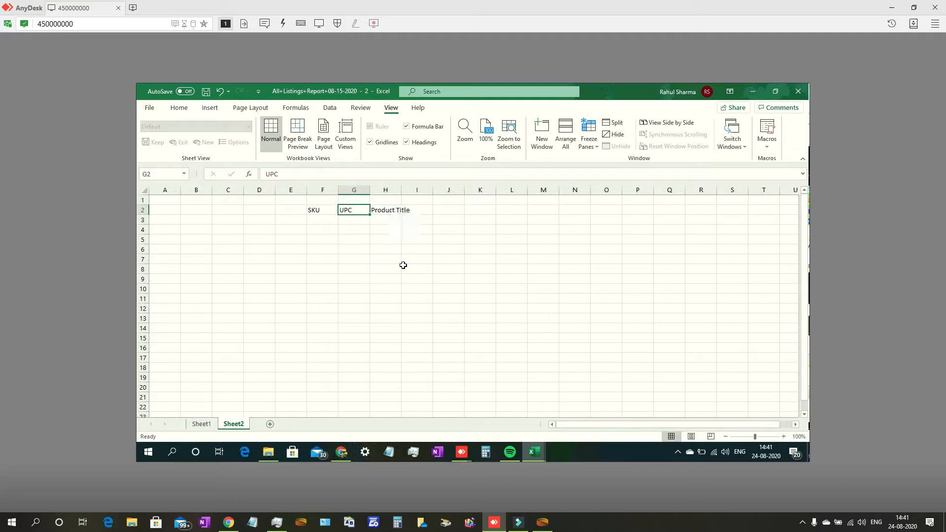
key("Left")
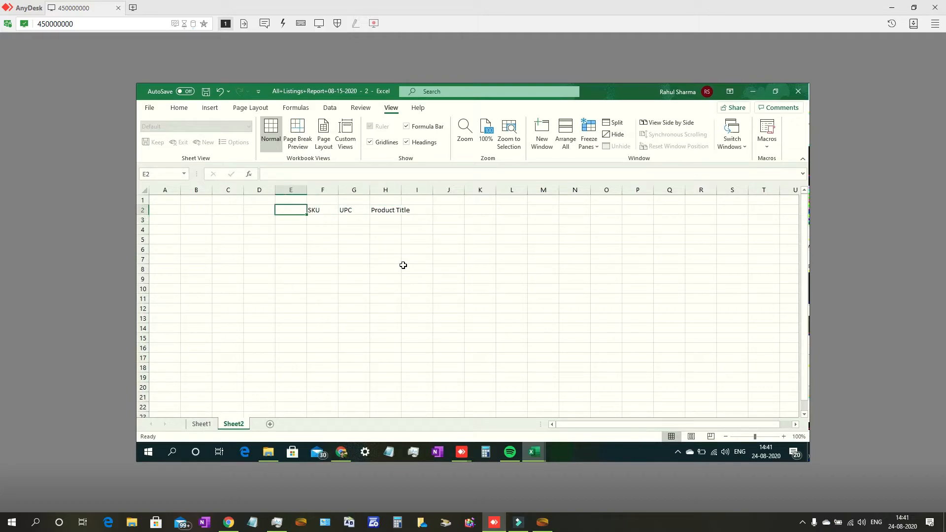
type("P")
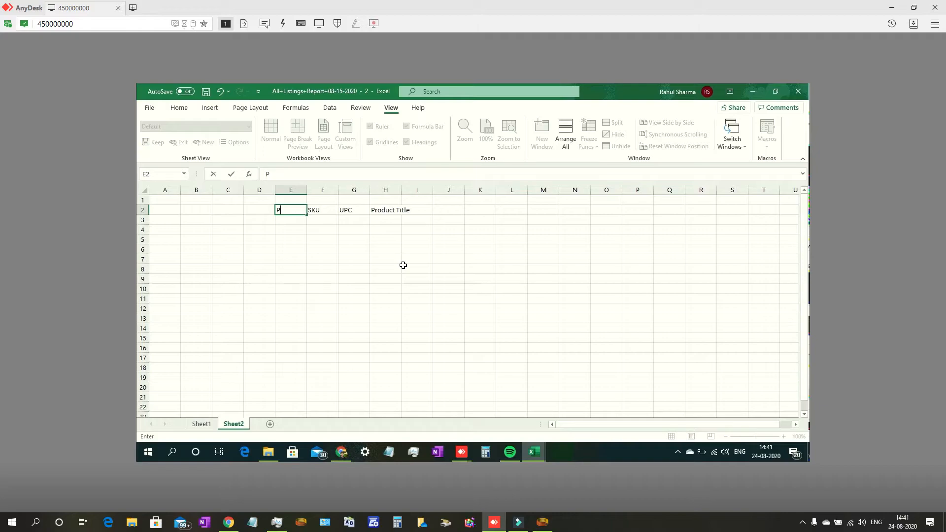
type("roduct Category")
key("Return")
left_click_drag(304, 189, 350, 191)
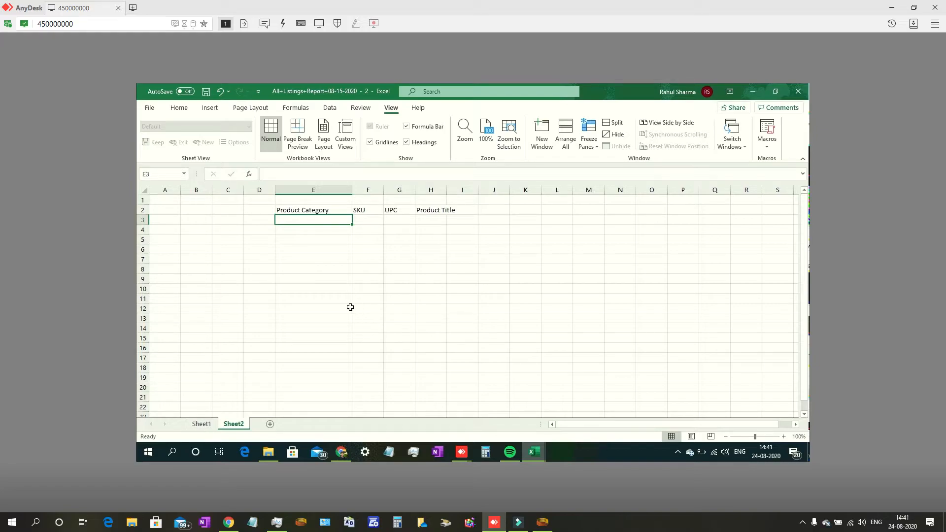
Enter Box as the first product category in E3 and select the SKU cell F3 beside it.
type("Box")
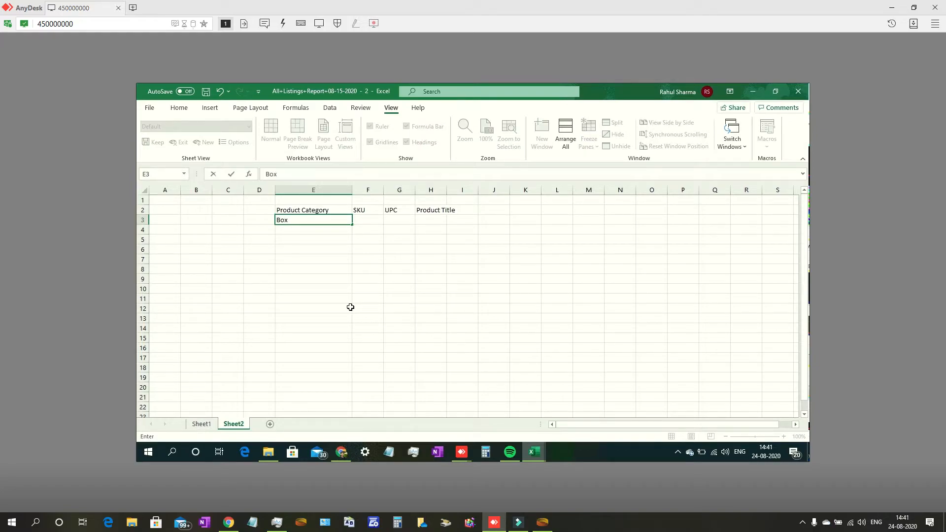
key("Return")
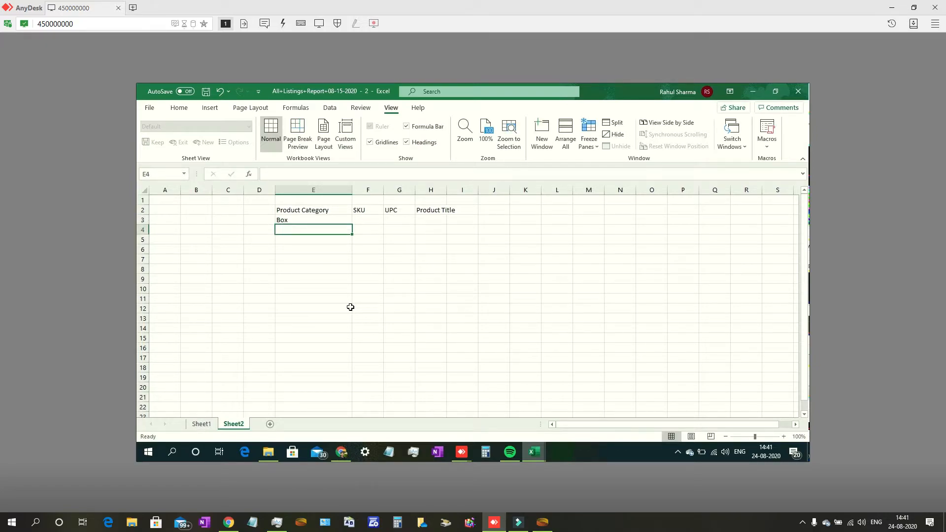
key("Up")
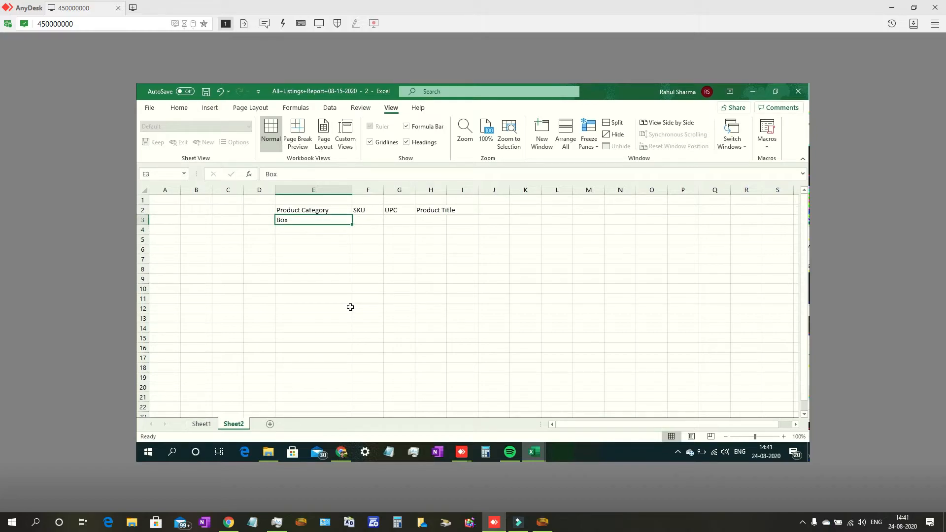
key("Right")
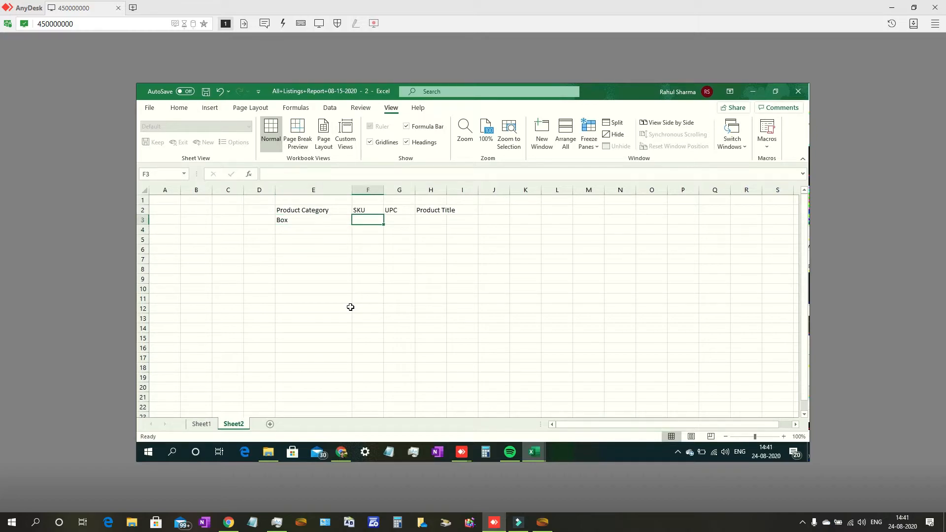
type("=")
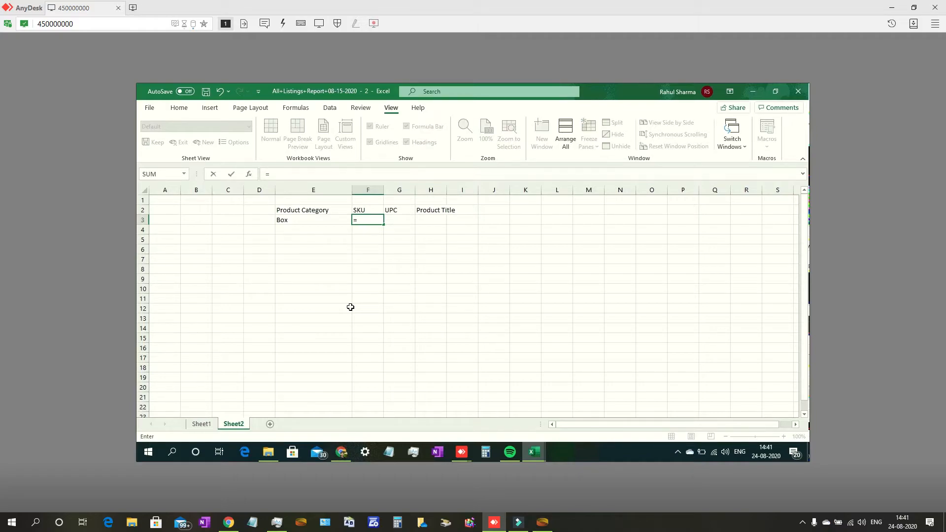
type("inde")
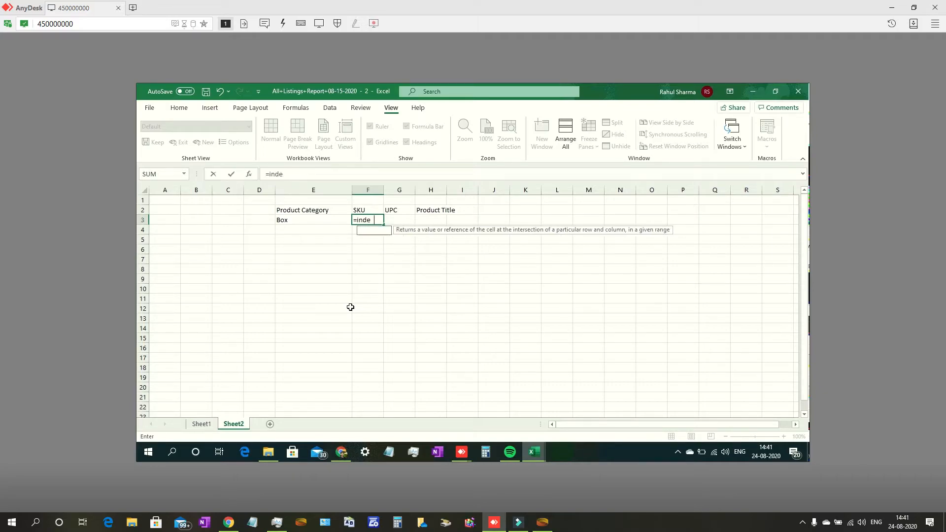
type("x")
key("Tab")
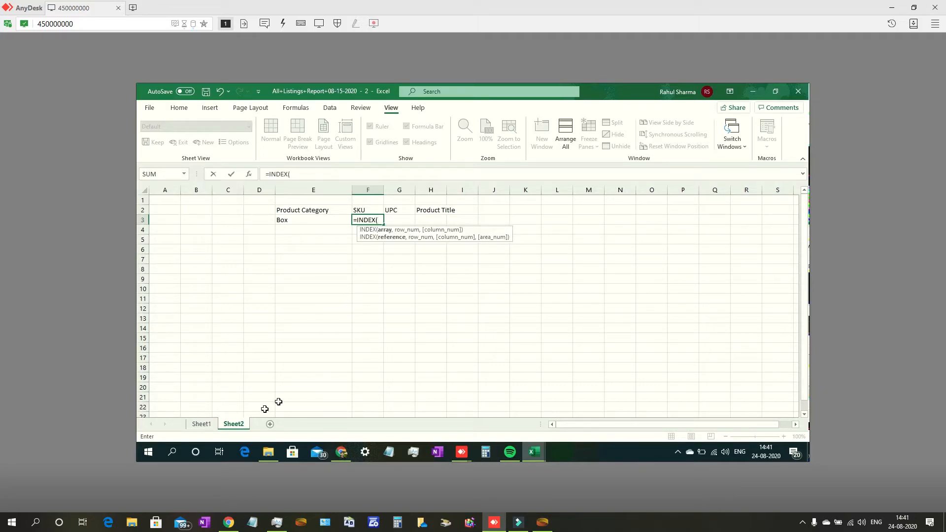
left_click(200, 425)
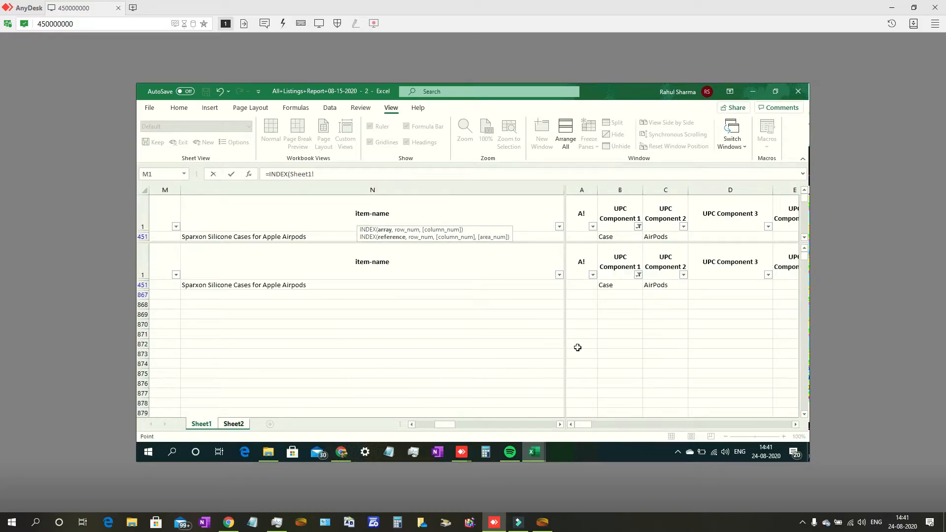
left_click(638, 276)
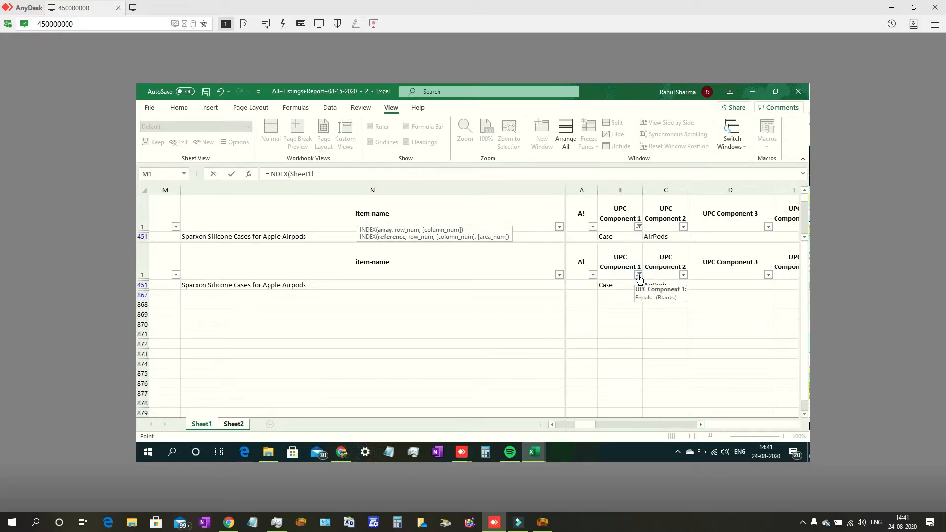
left_click(484, 298)
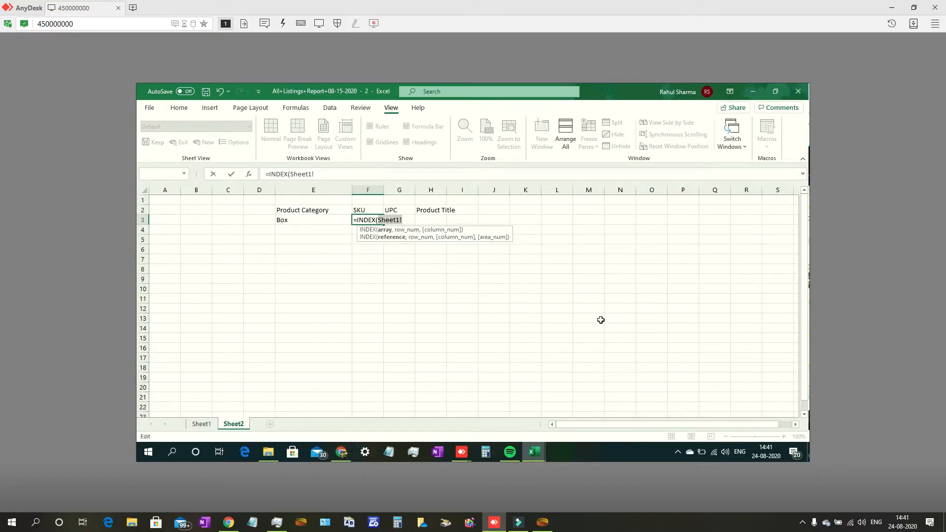
key("Escape")
Switch to the listings data on Sheet1.
left_click(204, 426)
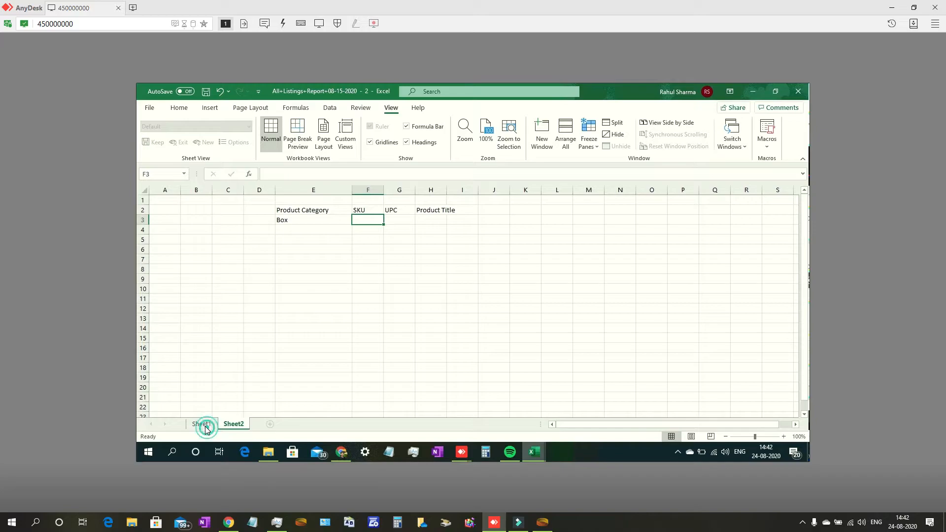
Reset the UPC Component 1 filter on Sheet1 to include all values.
left_click(639, 277)
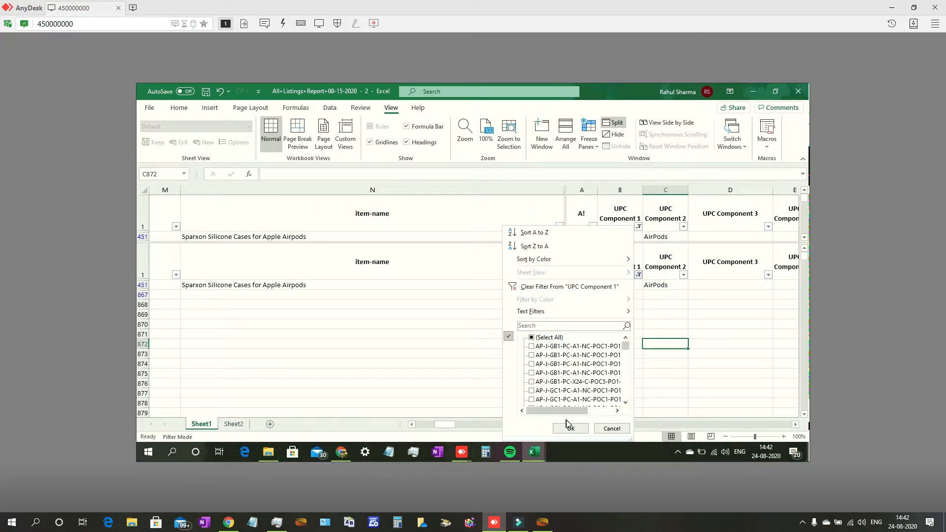
left_click(548, 338)
left_click(569, 428)
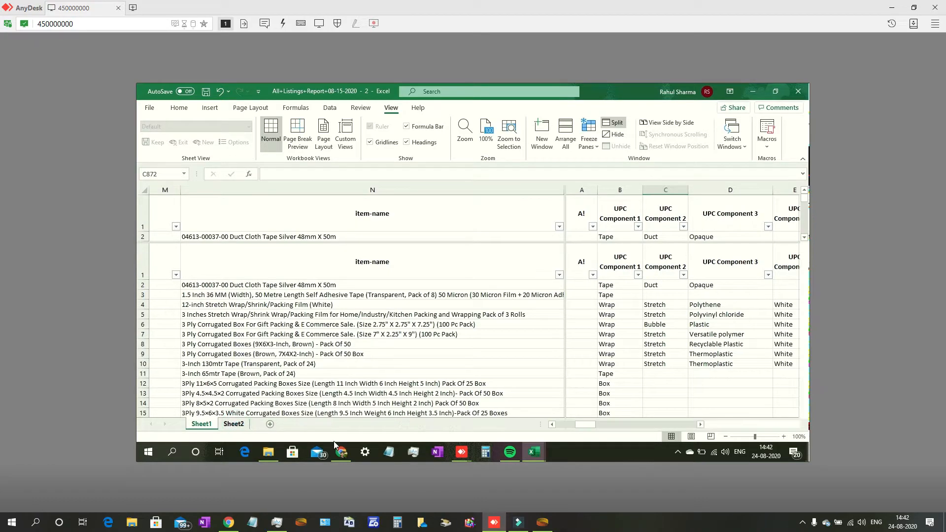
On Sheet2, widen the Product Title column and format header row 2 as centred, middle-aligned, wrapped, bold text at size 12.
key("ctrl+Page_Down")
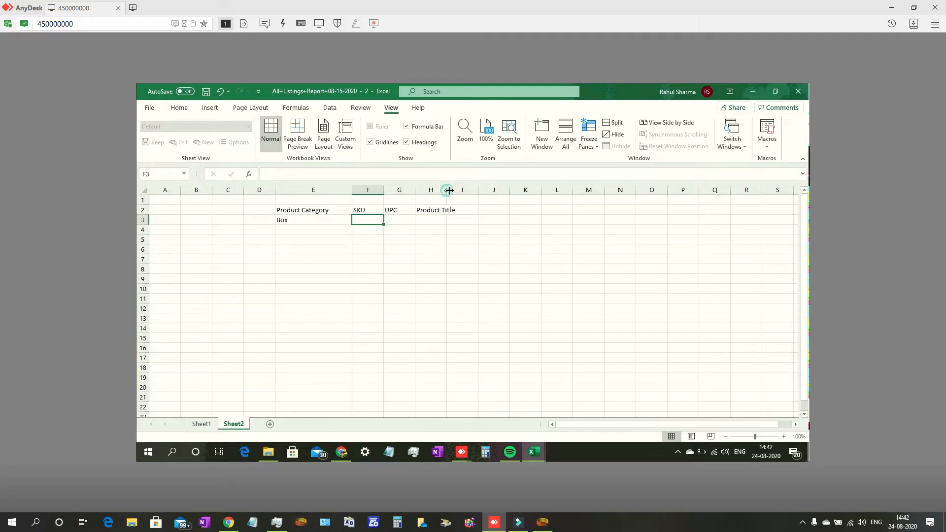
left_click_drag(463, 192, 478, 195)
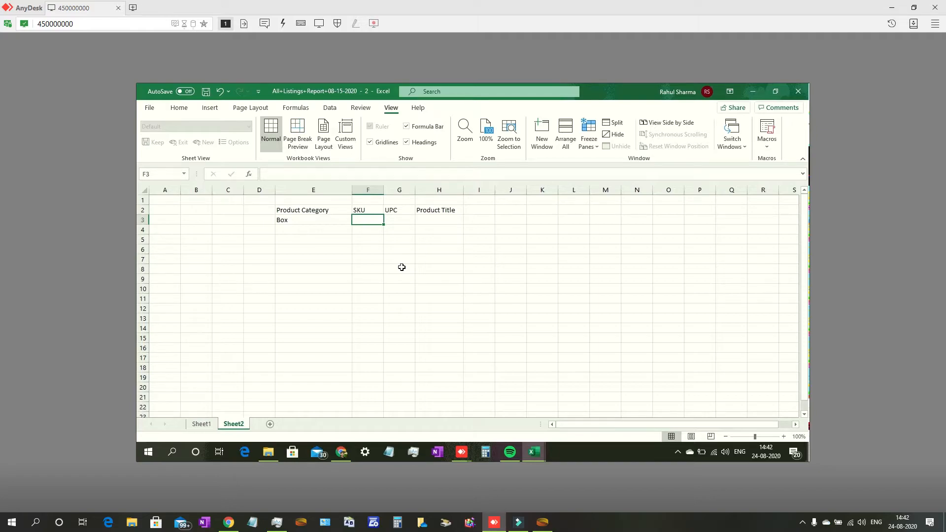
left_click(142, 210)
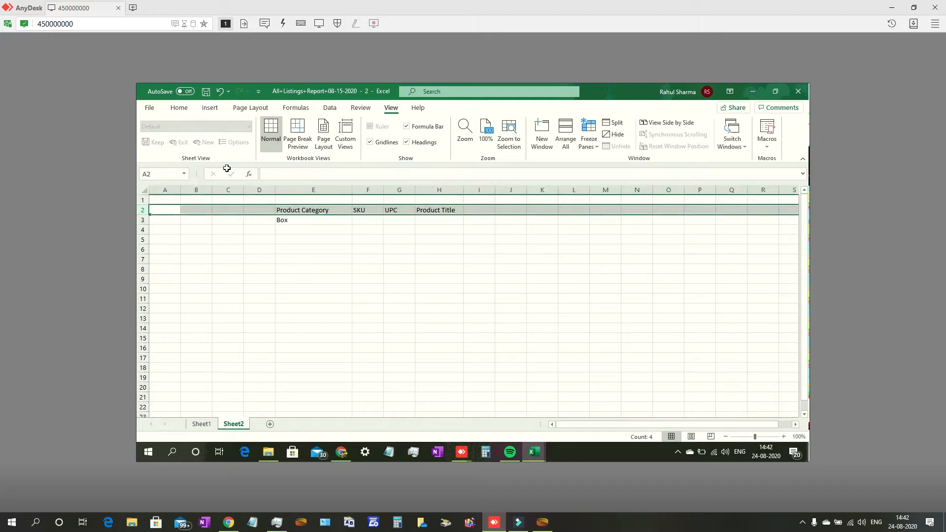
left_click(179, 108)
left_click(315, 142)
left_click(315, 126)
left_click(381, 127)
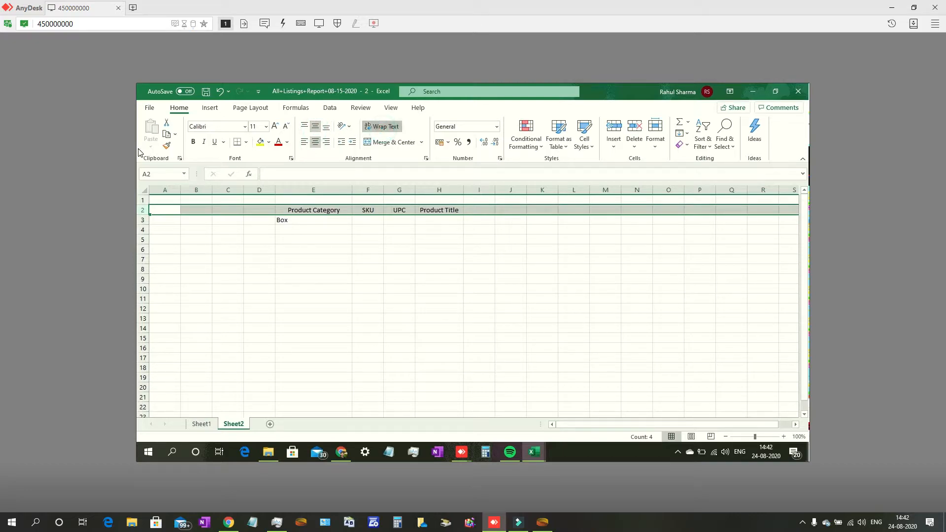
left_click(194, 143)
left_click(275, 126)
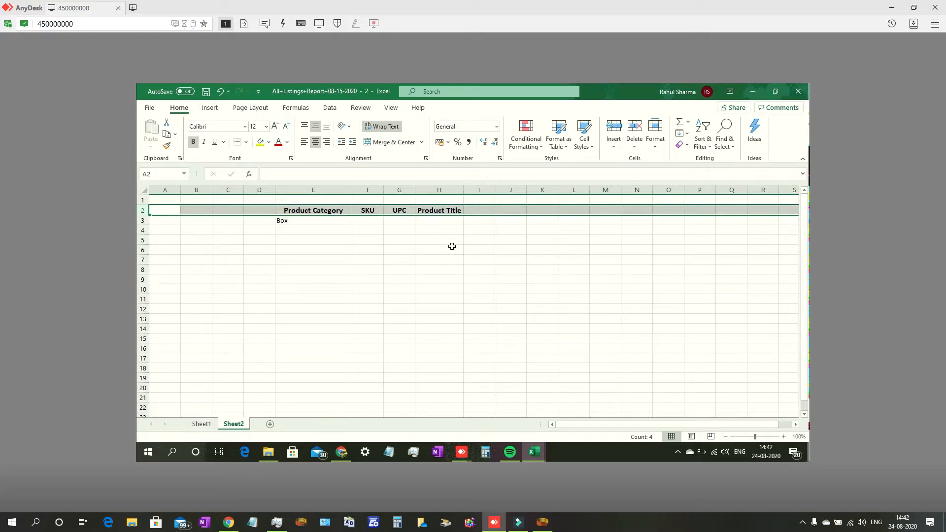
left_click(417, 270)
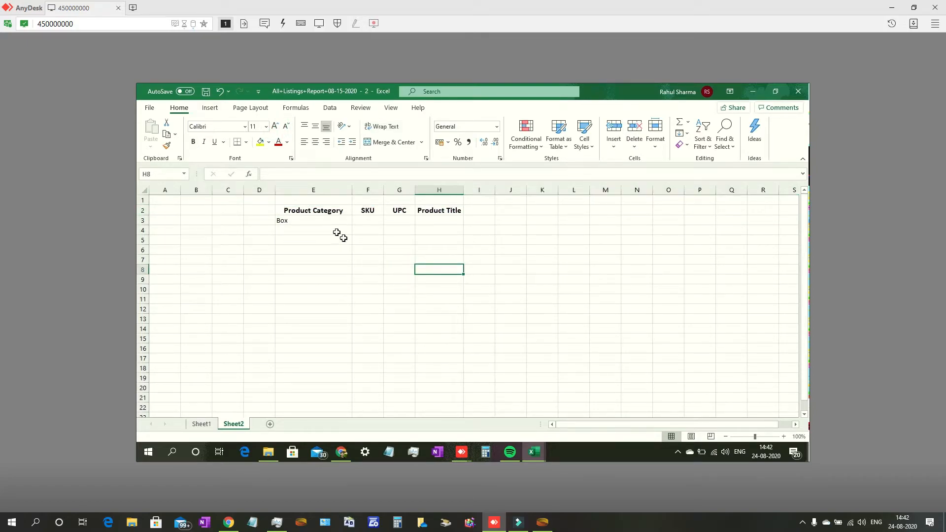
Start an INDEX formula in cell F3 of Sheet2 that references Sheet1, and bring Sheet1's seller-sku column into view.
left_click(373, 222)
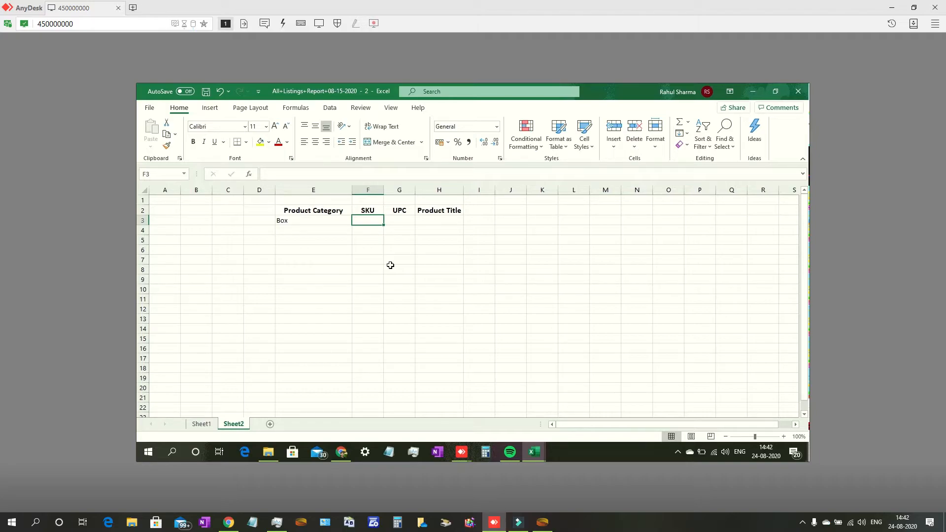
type("=index")
key("Tab")
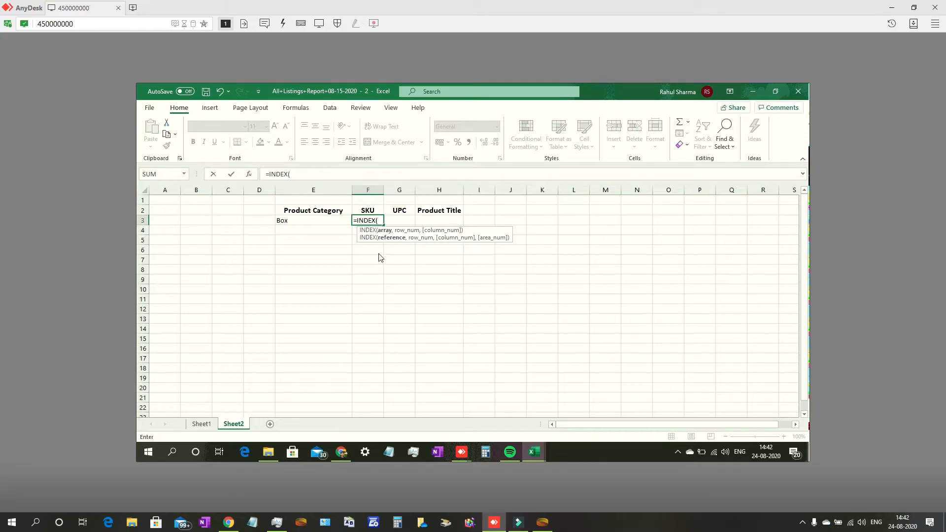
left_click(202, 425)
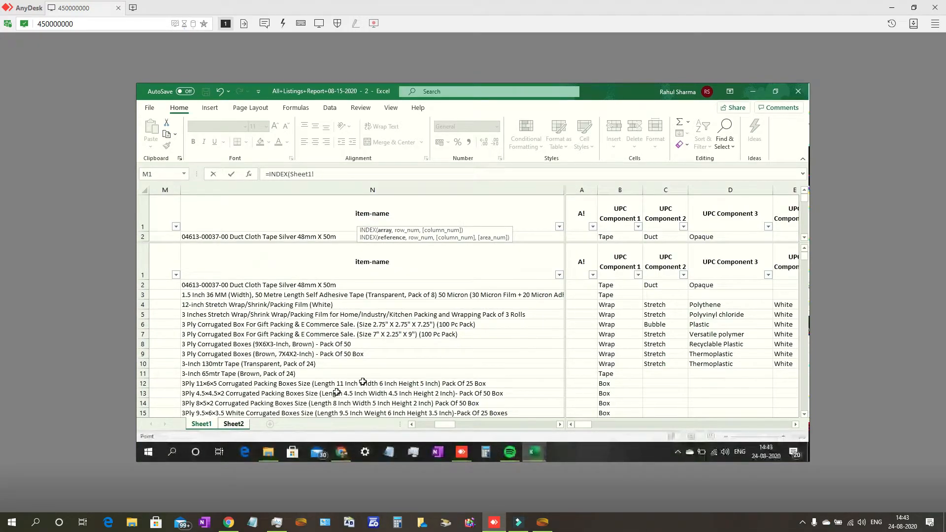
left_click(412, 425)
left_click(412, 424)
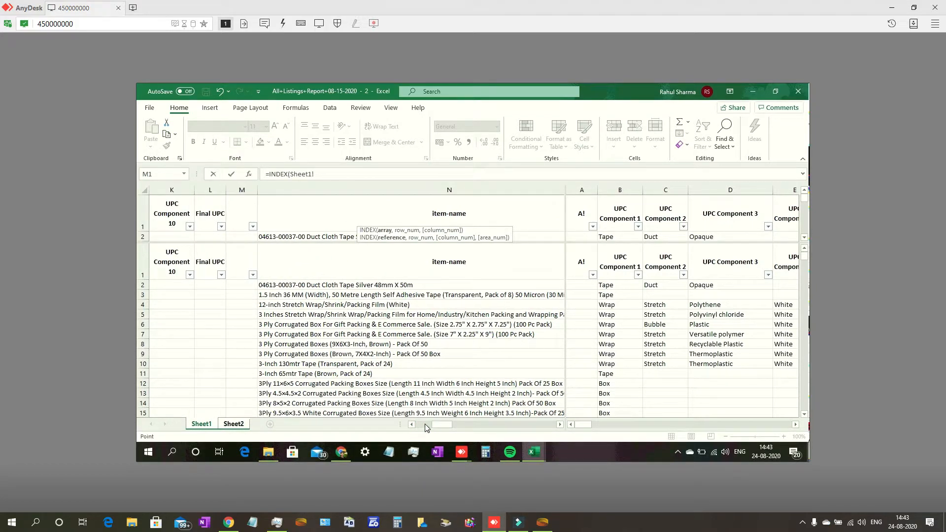
left_click(561, 425)
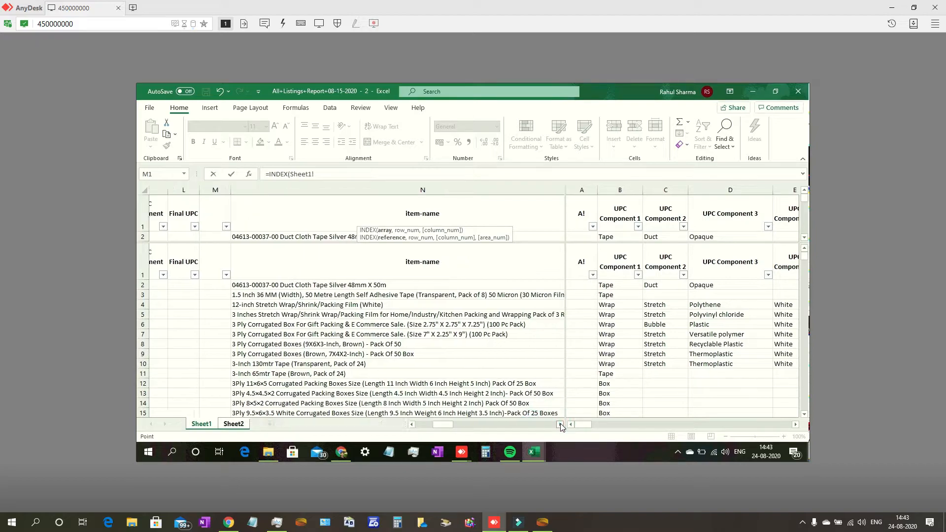
left_click(561, 425)
left_click(560, 424)
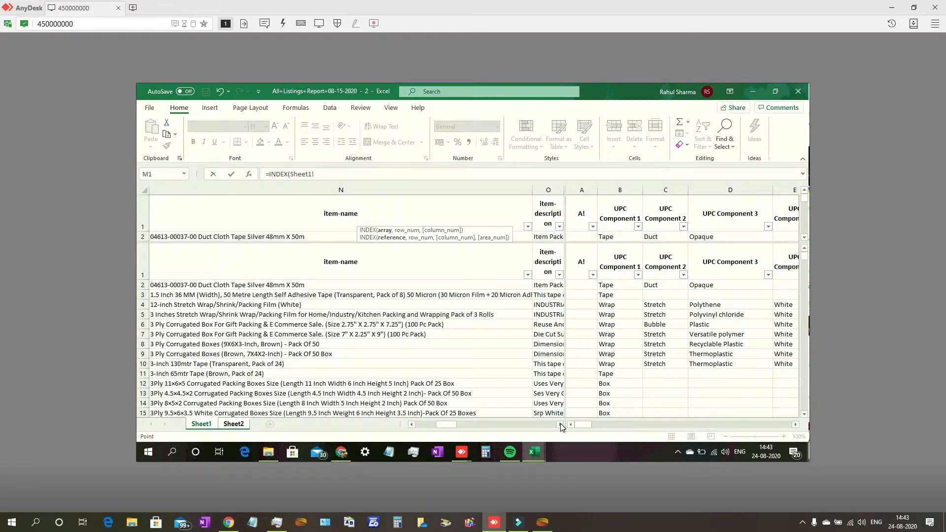
left_click(561, 424)
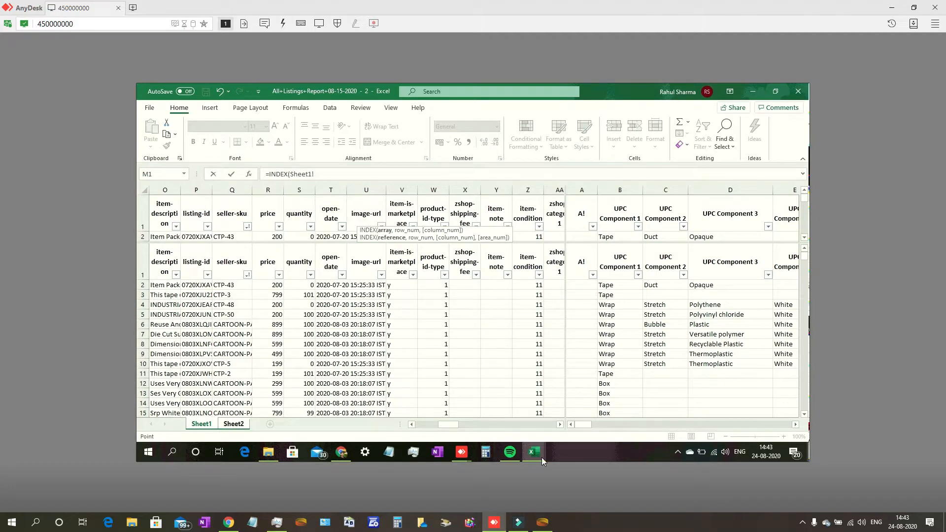
mouse_move(533, 456)
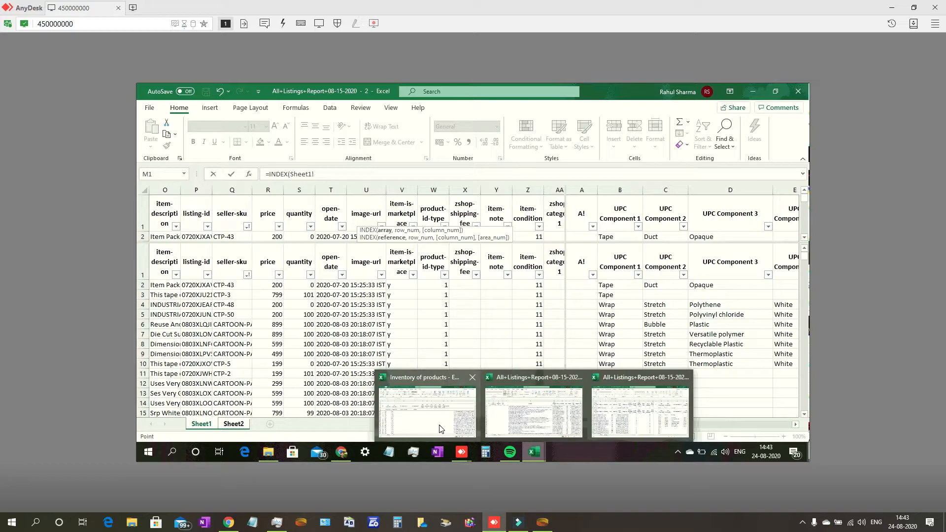
left_click(447, 384)
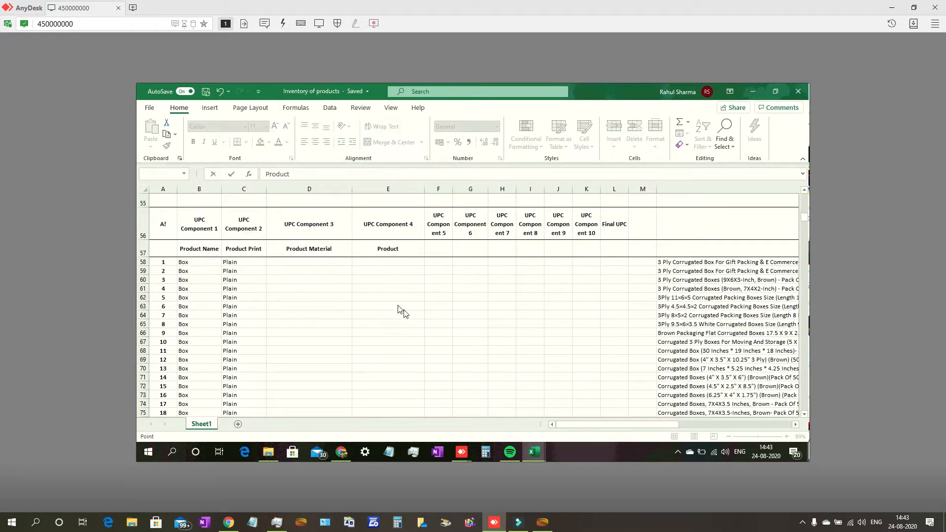
type("=INDEX(Sheet1!")
left_click(797, 425)
left_click(797, 425)
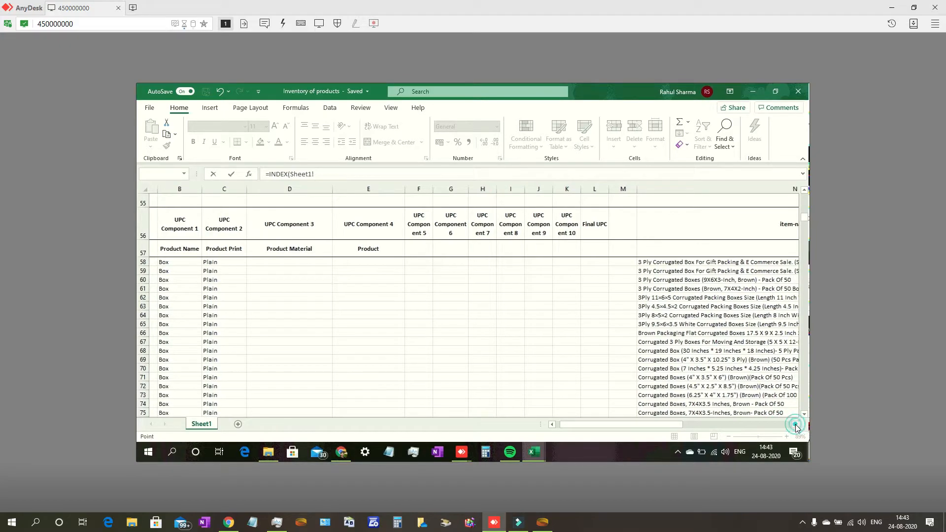
left_click(797, 425)
left_click(796, 425)
left_click(797, 424)
left_click(796, 424)
In the first listings report window, try seller-sku range Sheet1!$Q$2:$Q$866 as the absolute INDEX array, and discard the formula.
left_click(534, 452)
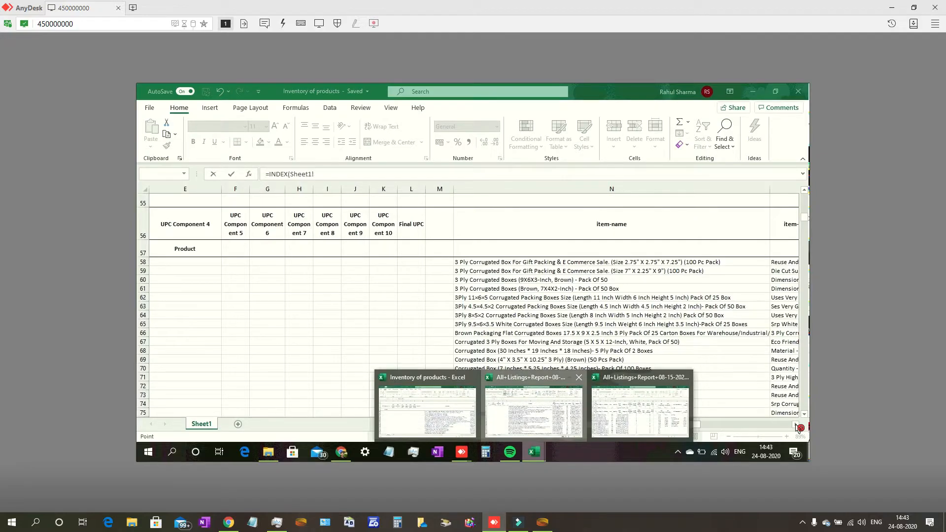
left_click(534, 405)
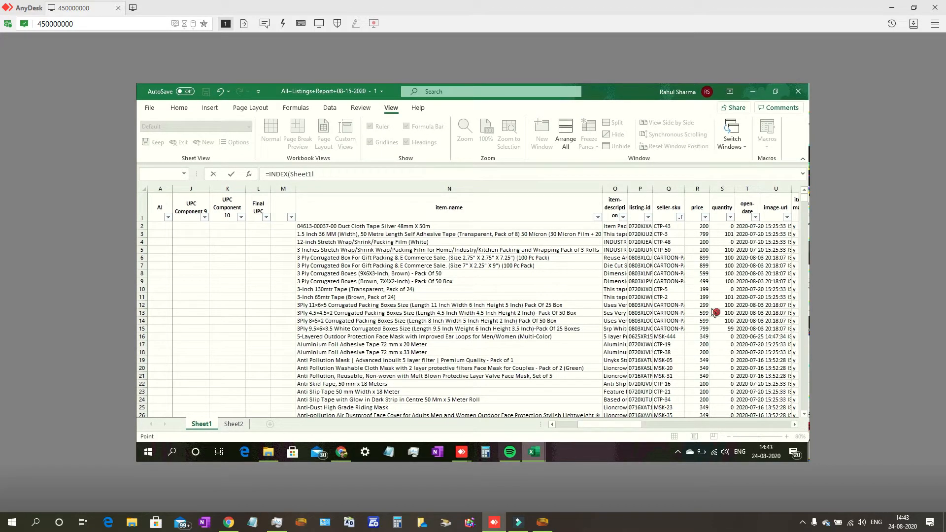
mouse_move(534, 452)
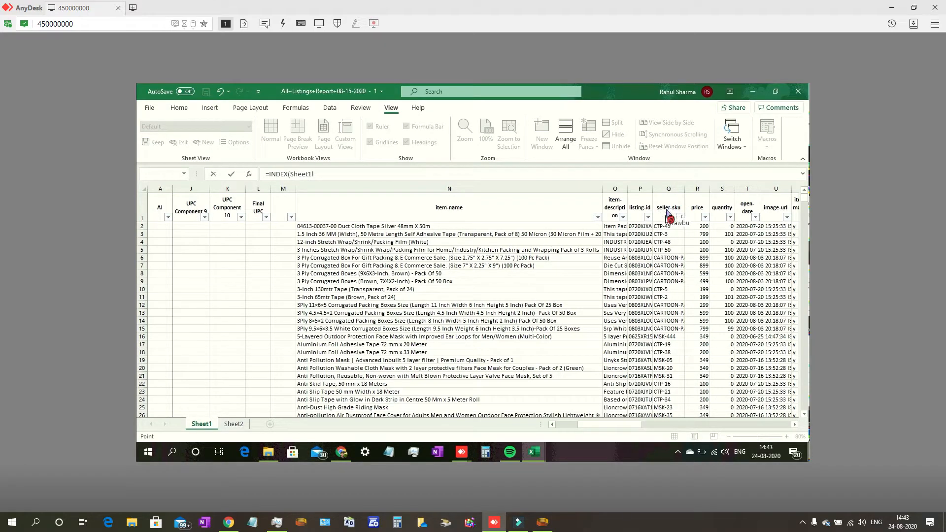
left_click(664, 214)
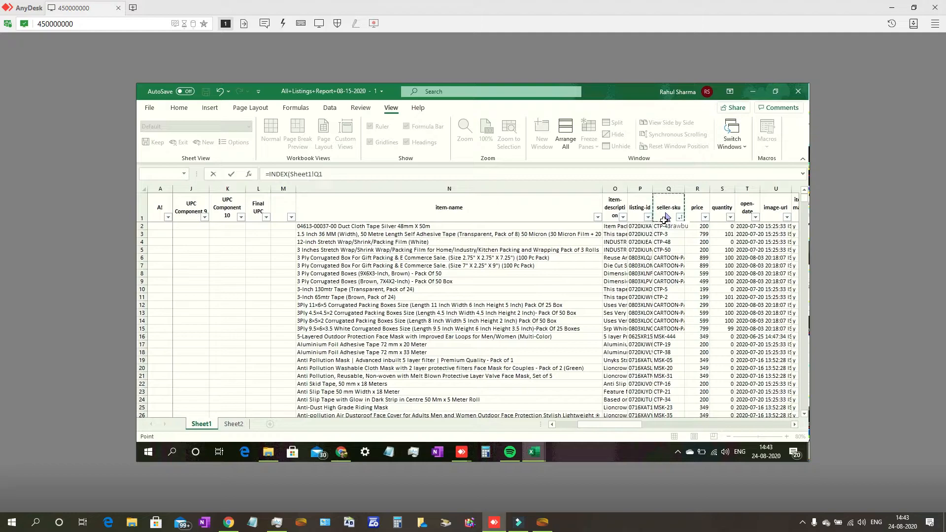
key("Down")
key("ctrl+shift+Down")
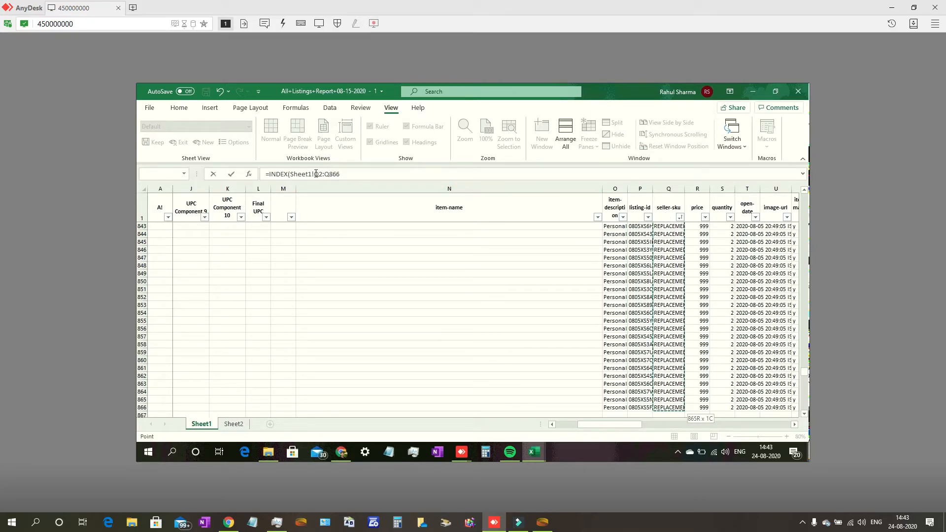
left_click(354, 177)
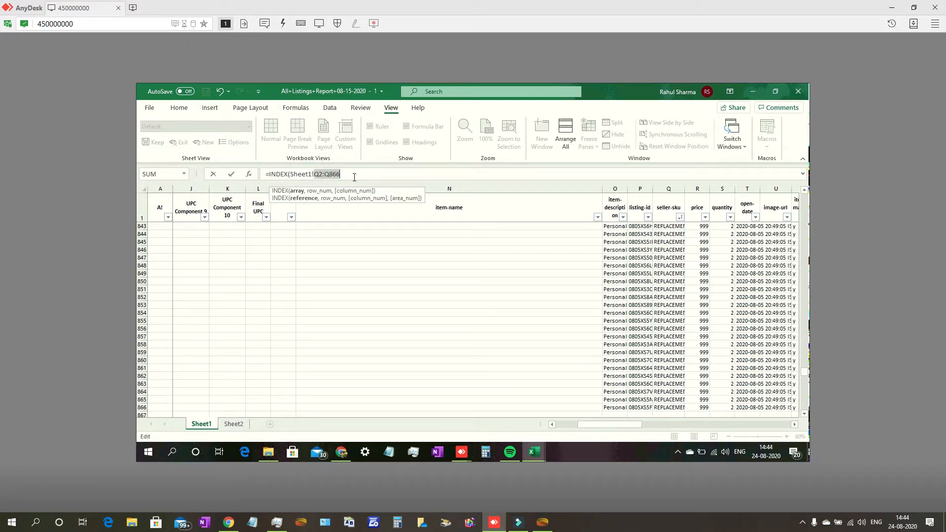
key("ctrl+F6")
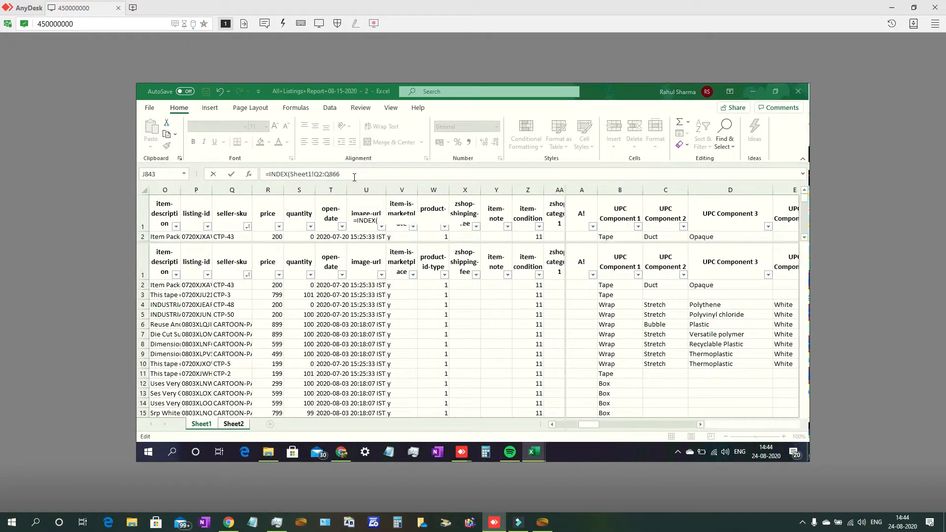
key("F4")
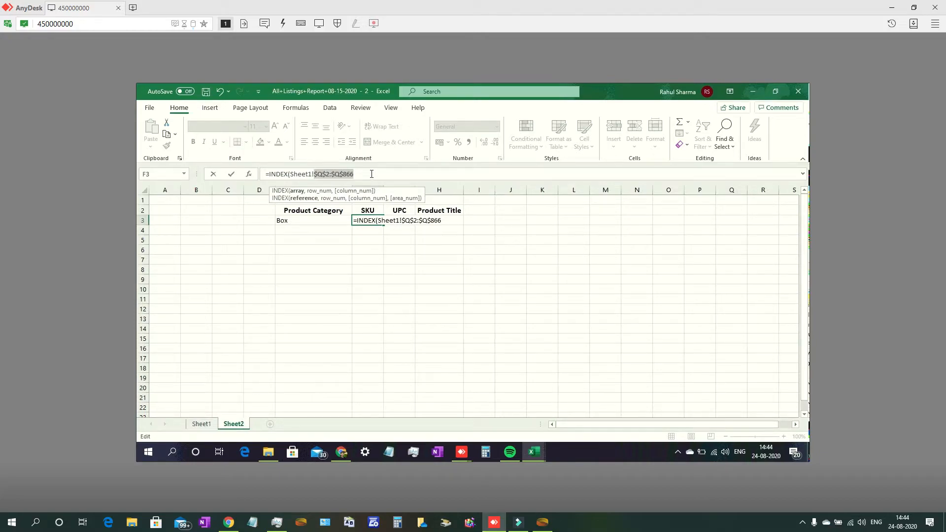
left_click(369, 174)
type(",")
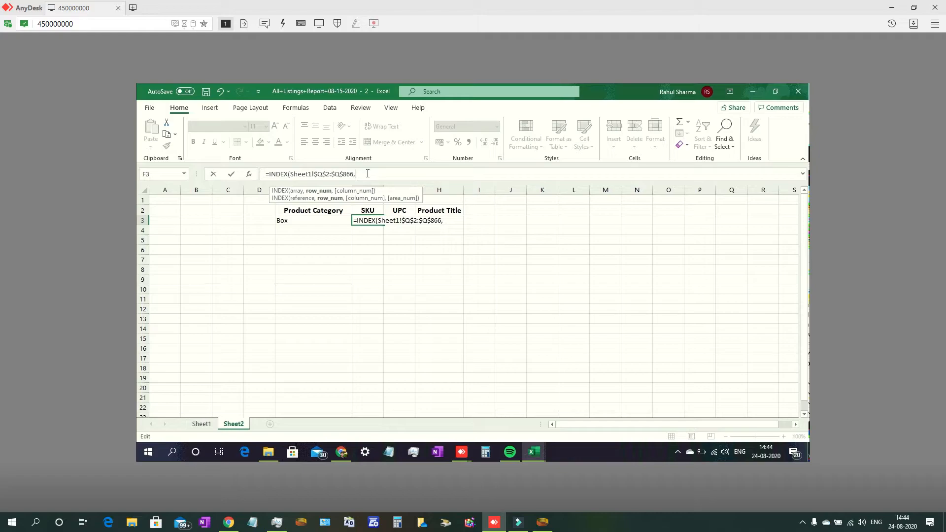
key("Escape")
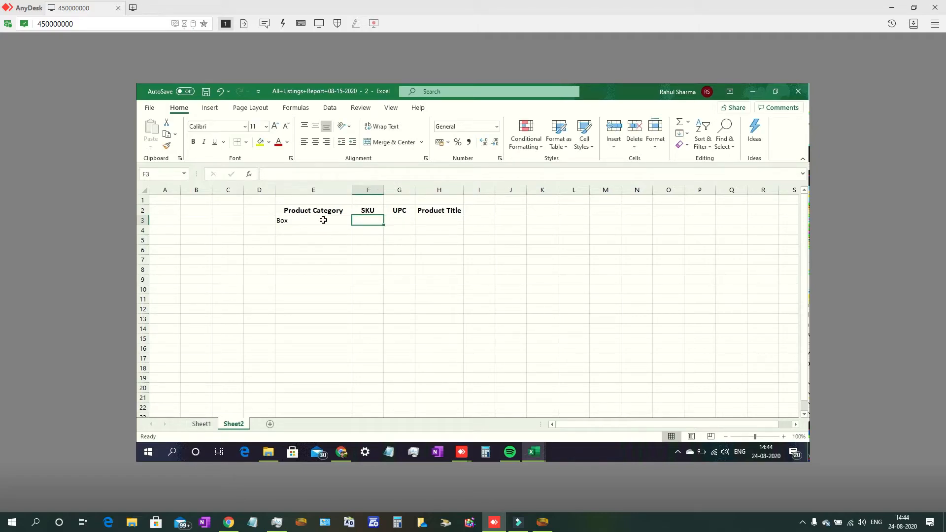
Try the formula =IF(Sheet1!B2=Box,Sheet1!Q2,"") in cell F3 of Sheet2 to return the seller-sku.
key("Left")
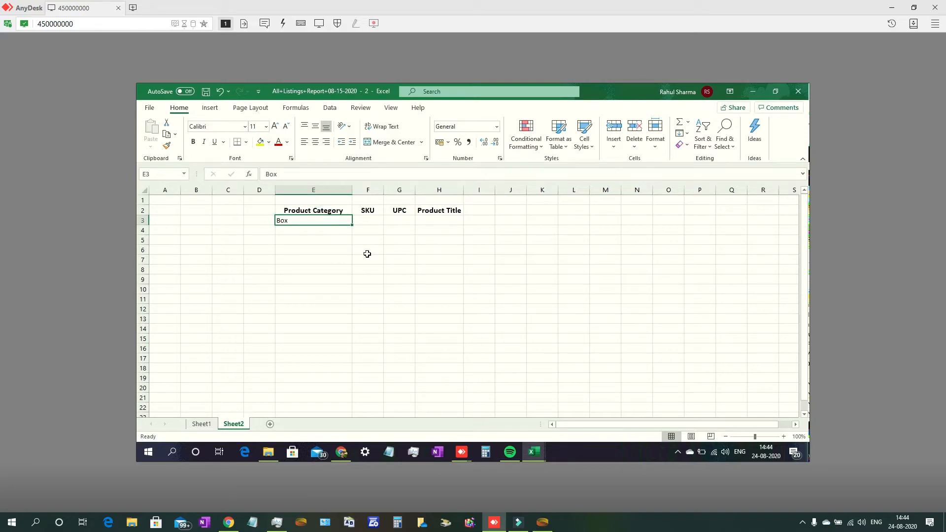
left_click(367, 221)
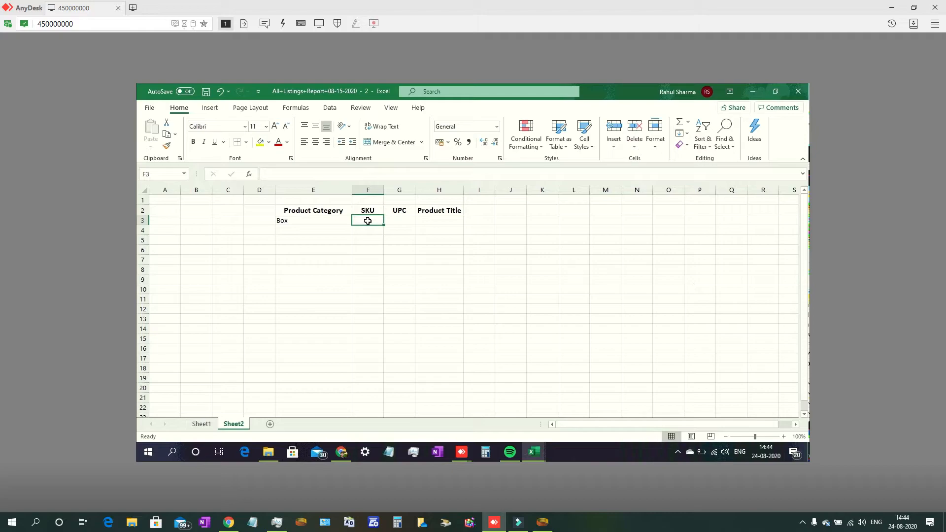
type("=")
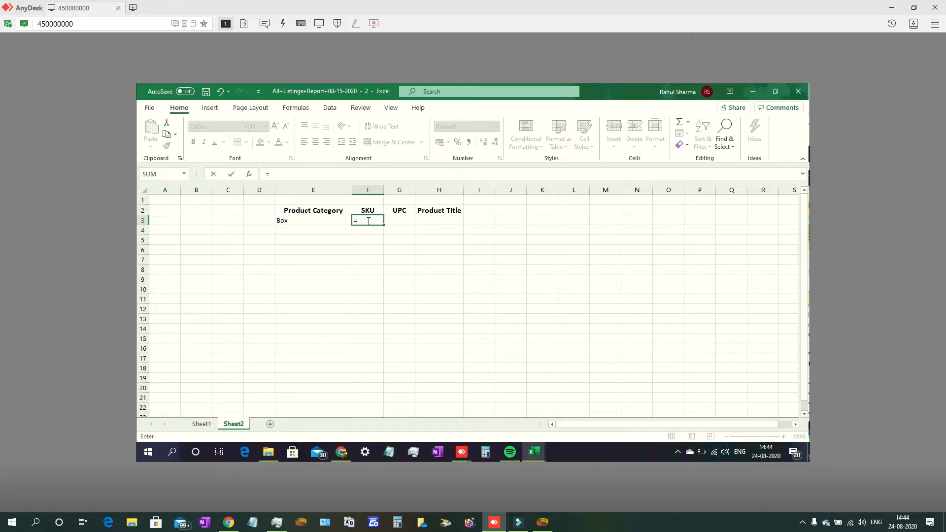
type("if")
key("Tab")
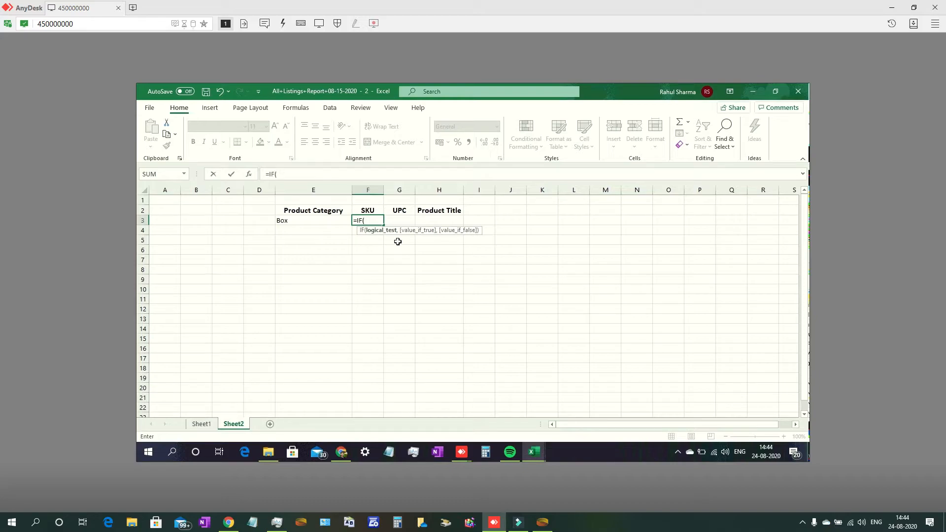
left_click(201, 424)
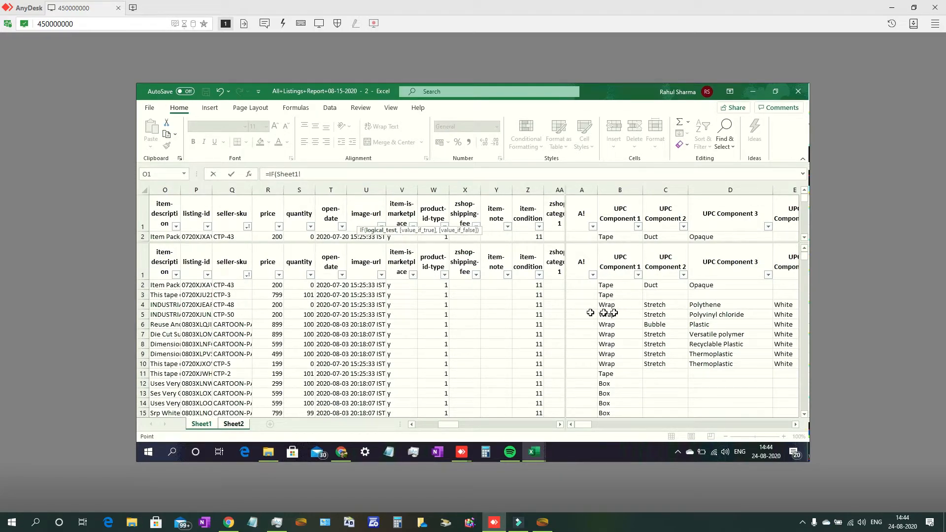
left_click(617, 286)
type("Box")
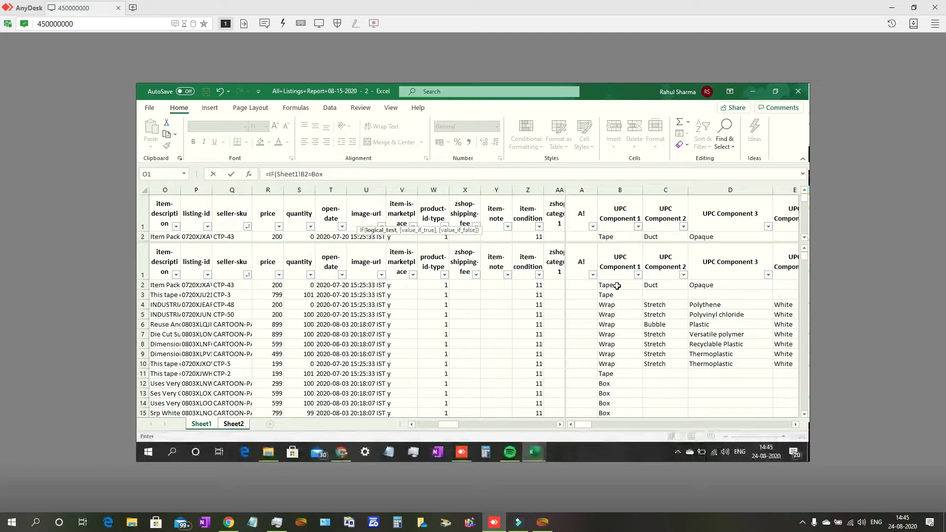
type(",")
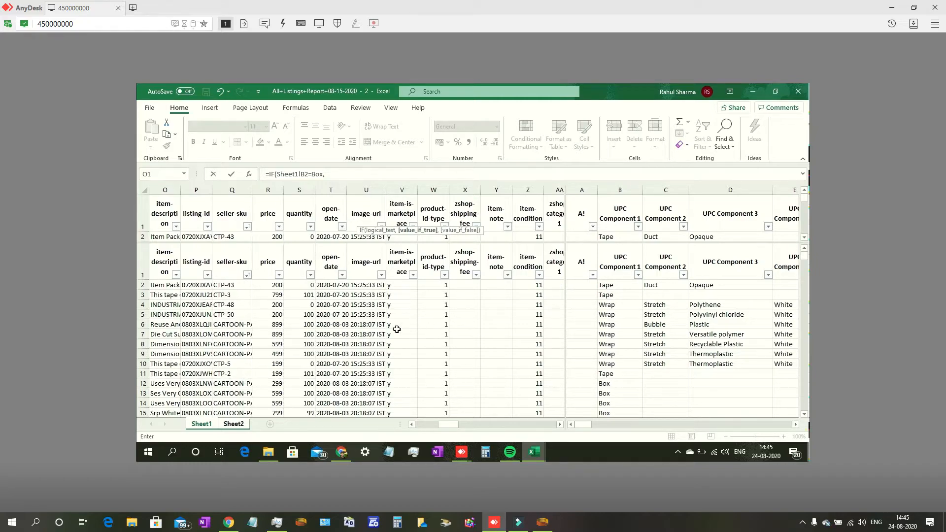
left_click(231, 285)
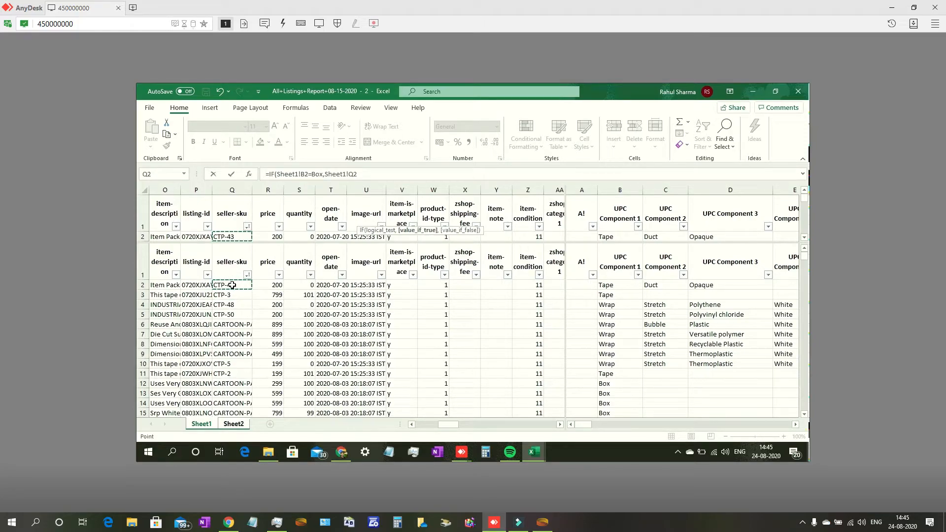
type(",")
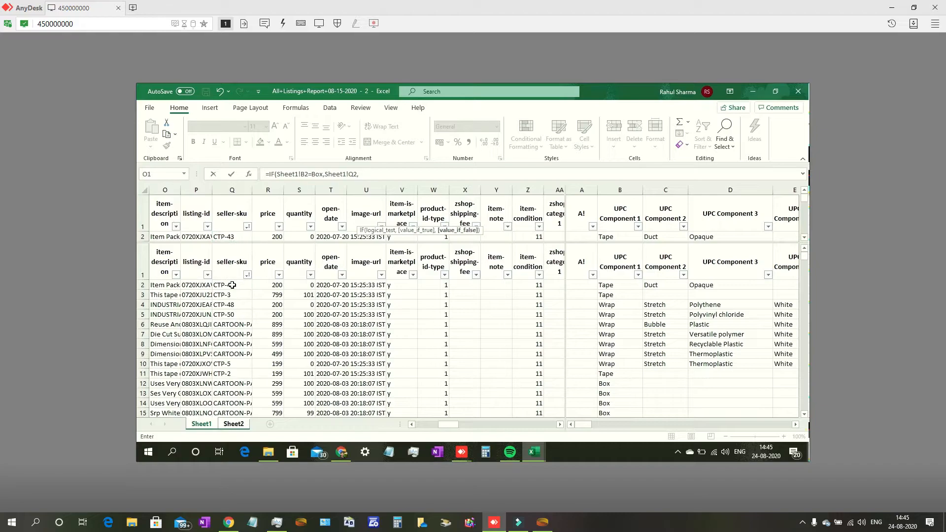
type("\"\")")
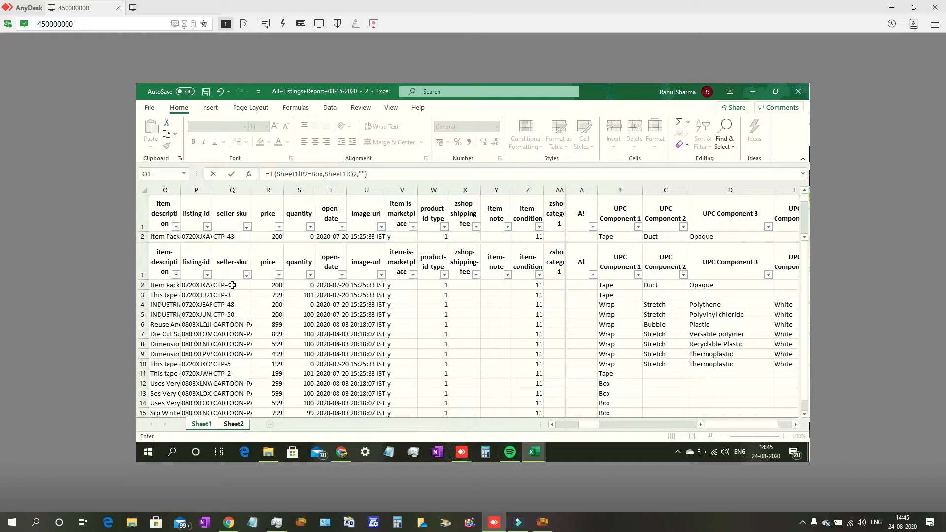
key("Return")
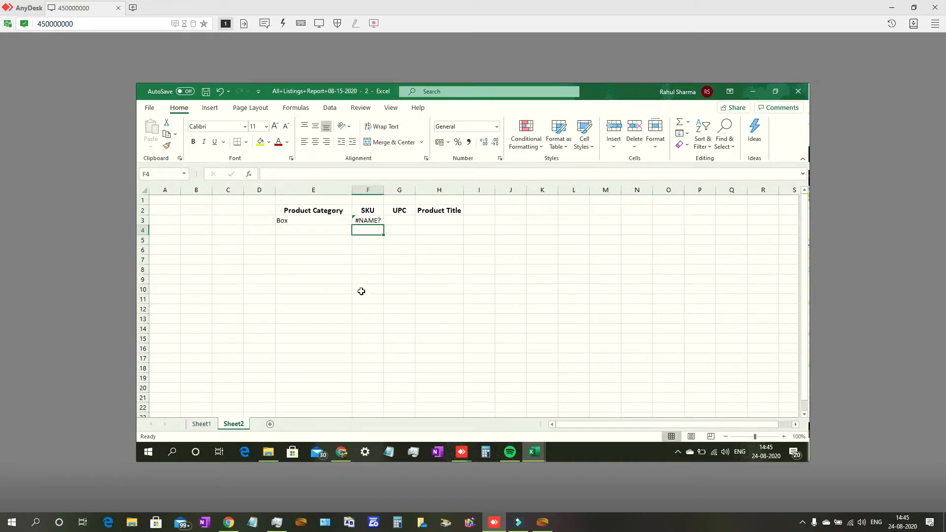
Review the IF formula in cell F3 and clear it from the cell.
double_click(375, 222)
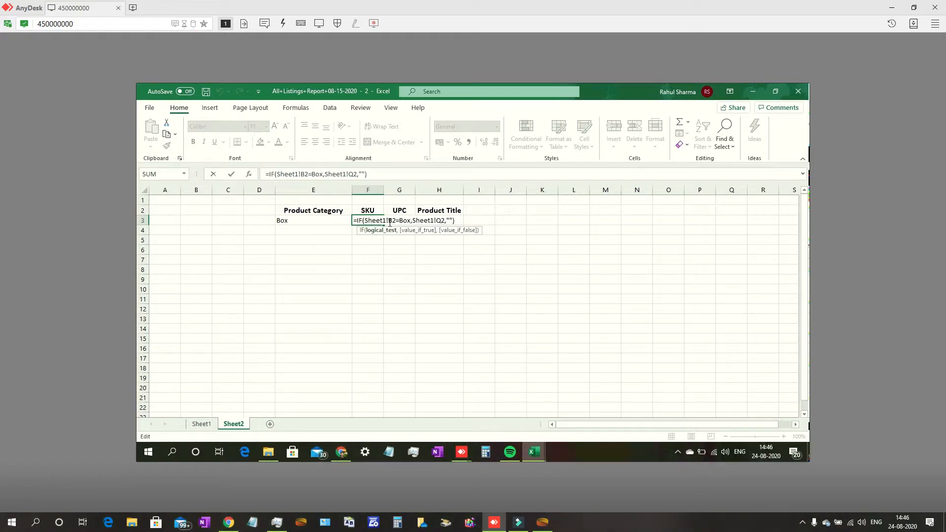
key("ctrl+Return")
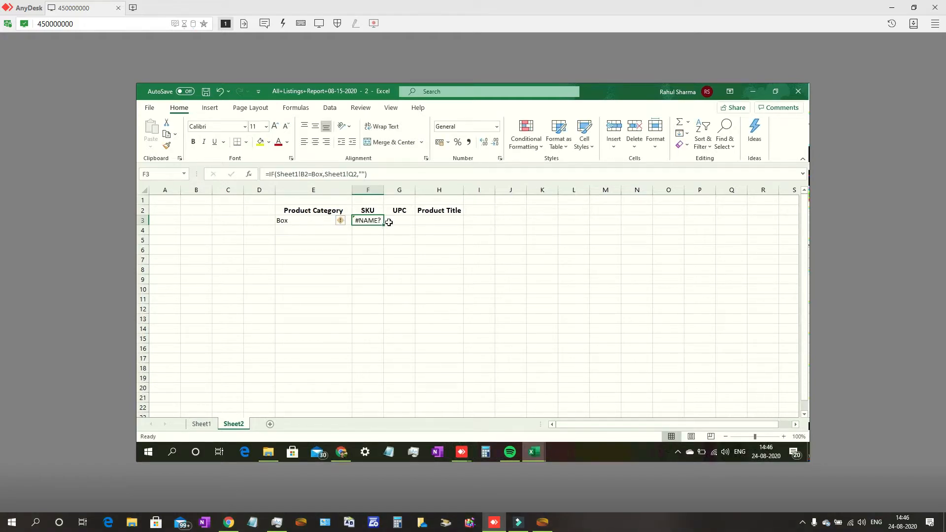
key("Delete")
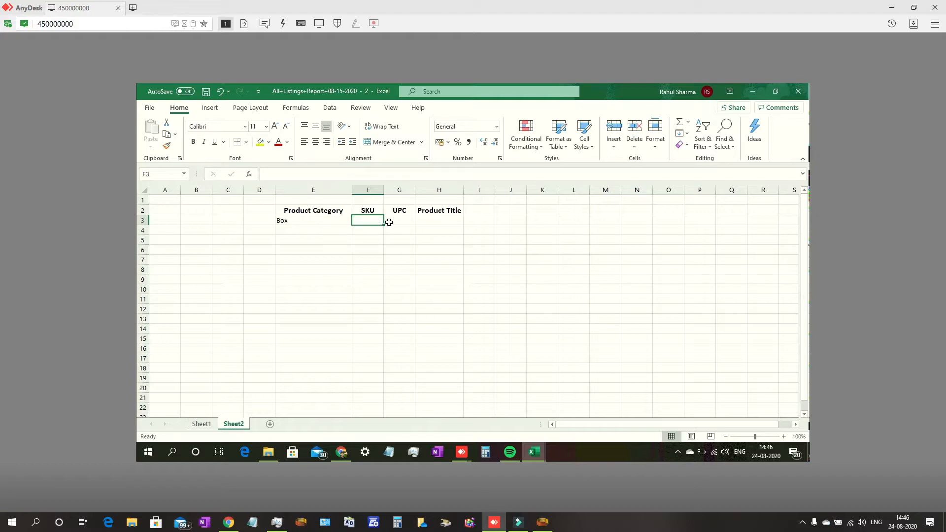
Filter the UPC Component 1 column on Sheet1 to show only Box.
left_click(201, 424)
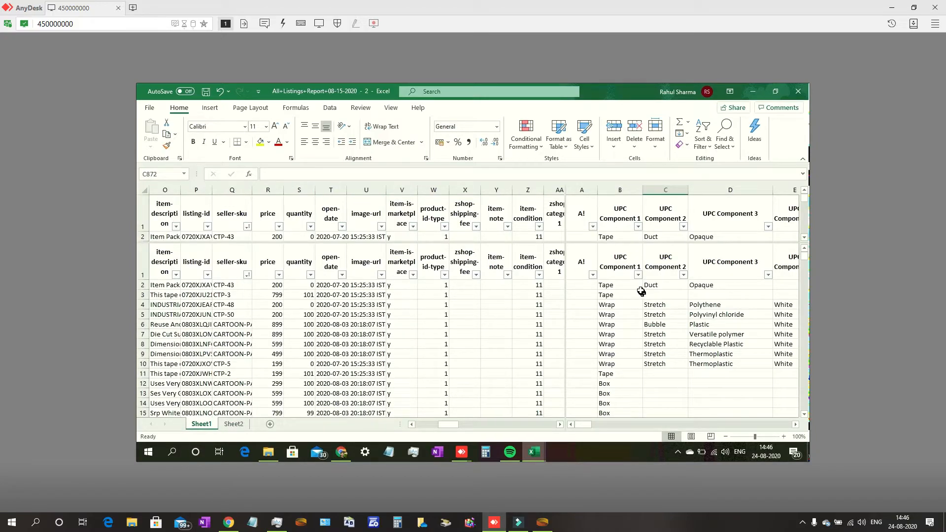
left_click(638, 274)
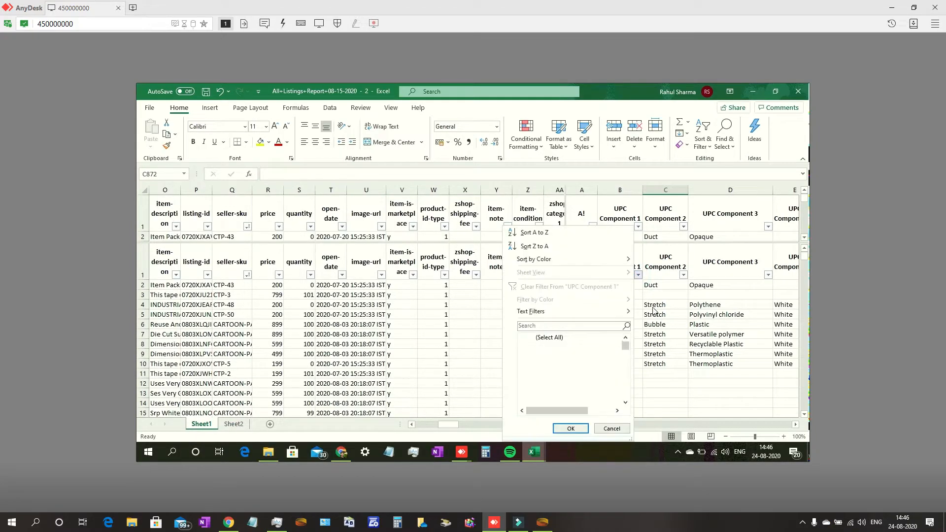
left_click(575, 326)
type("box")
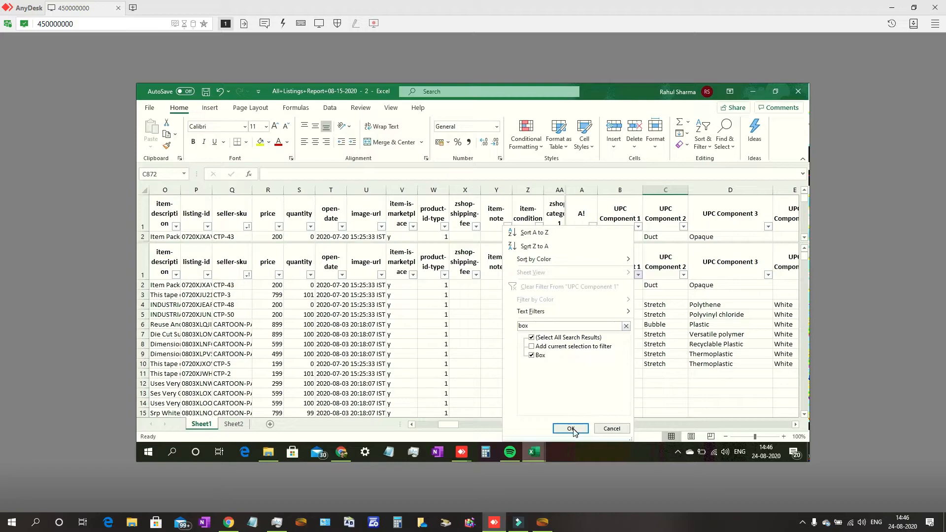
left_click(571, 429)
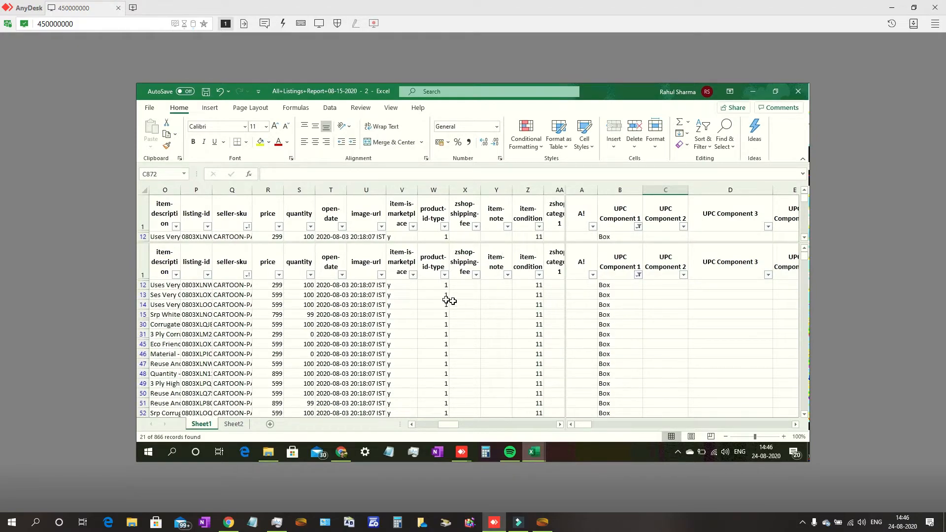
Copy all filtered seller-sku values below the Sheet1 header and paste them into Sheet2's SKU column starting at F3.
left_click(237, 265)
left_click(236, 265)
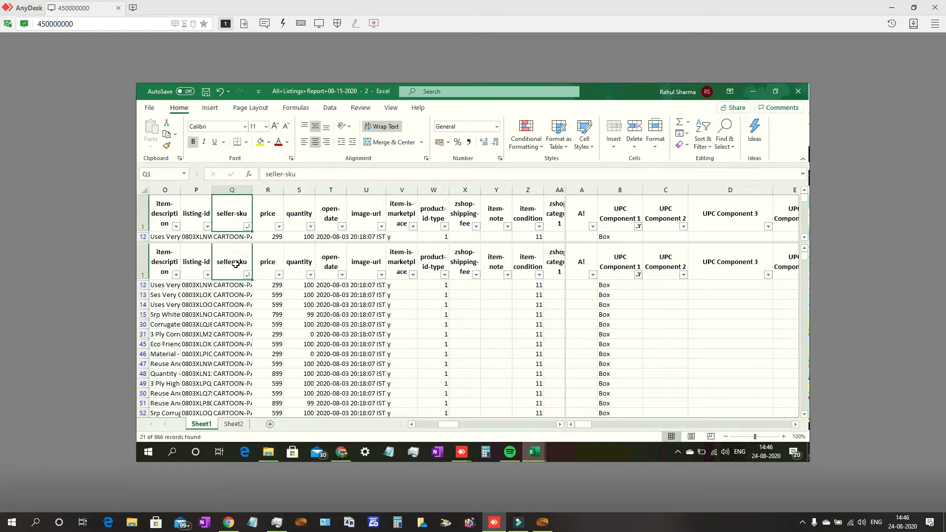
key("Down")
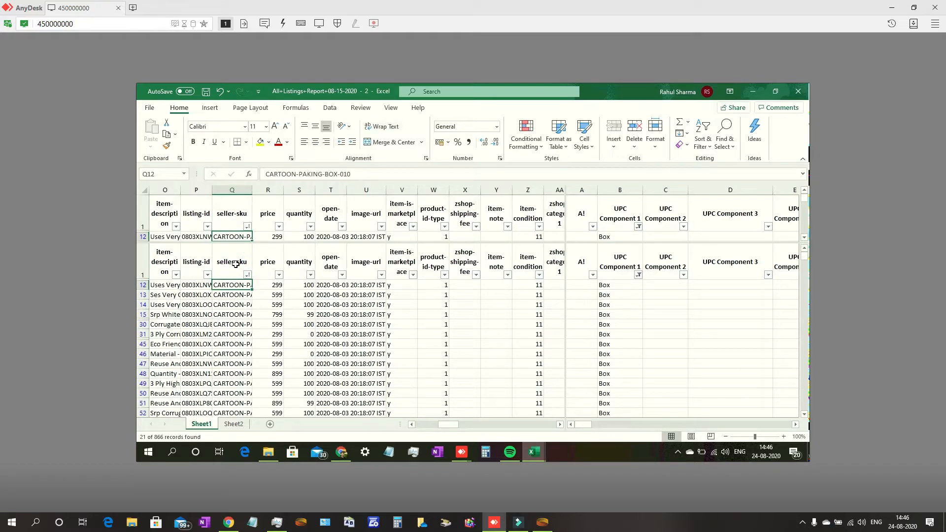
key("ctrl+shift+Down")
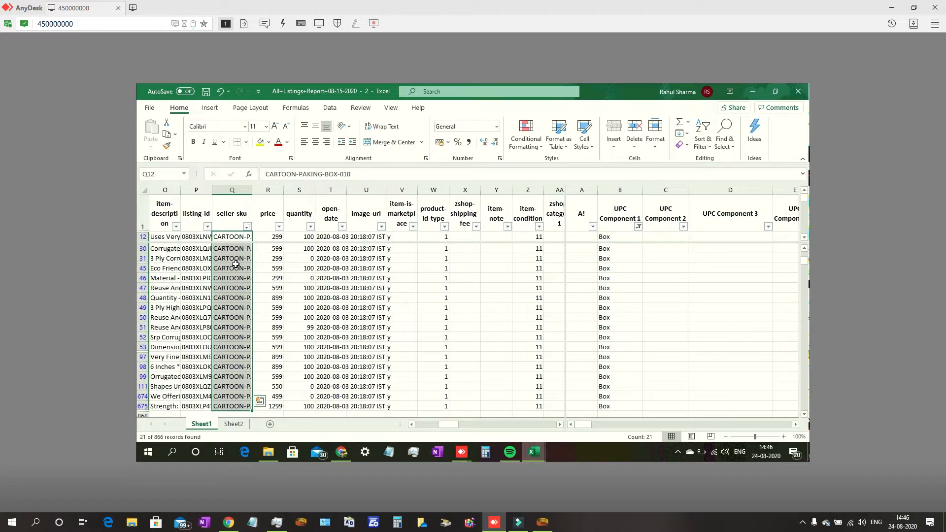
key("ctrl+c")
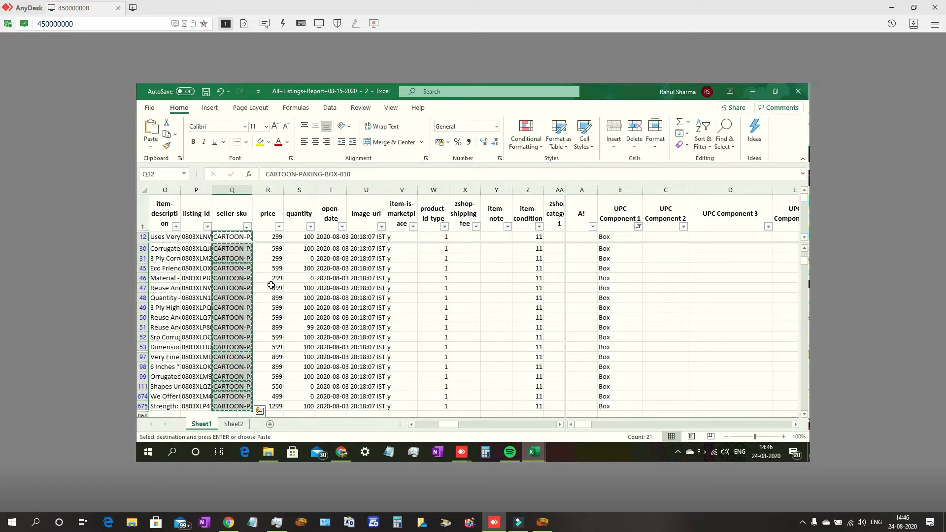
left_click(234, 424)
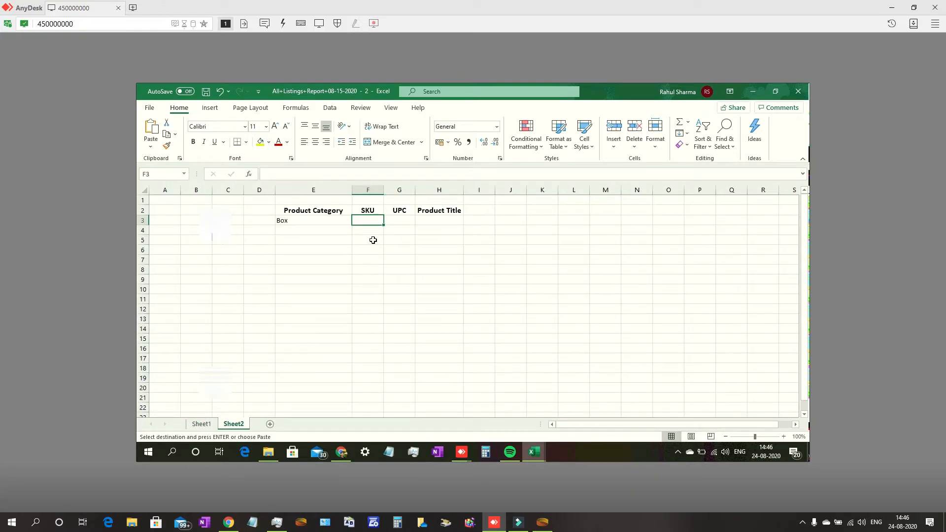
key("ctrl+v")
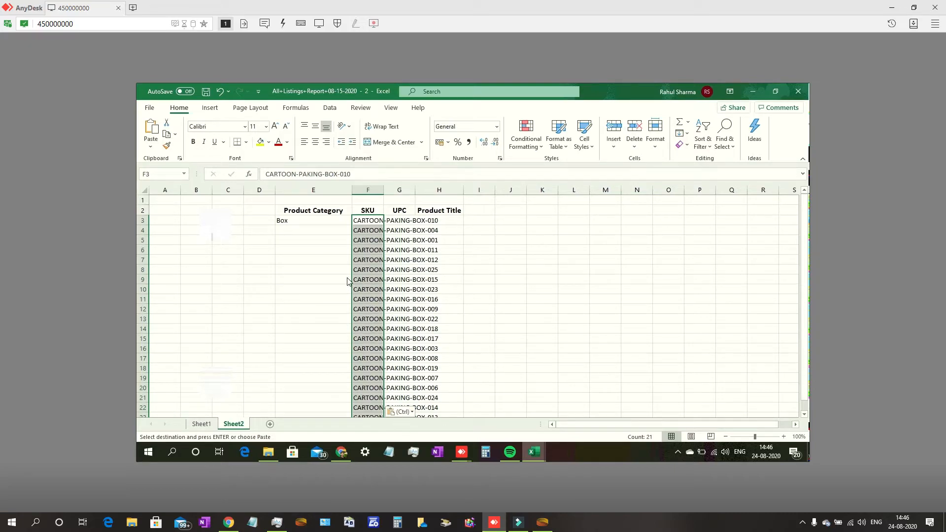
left_click(326, 222)
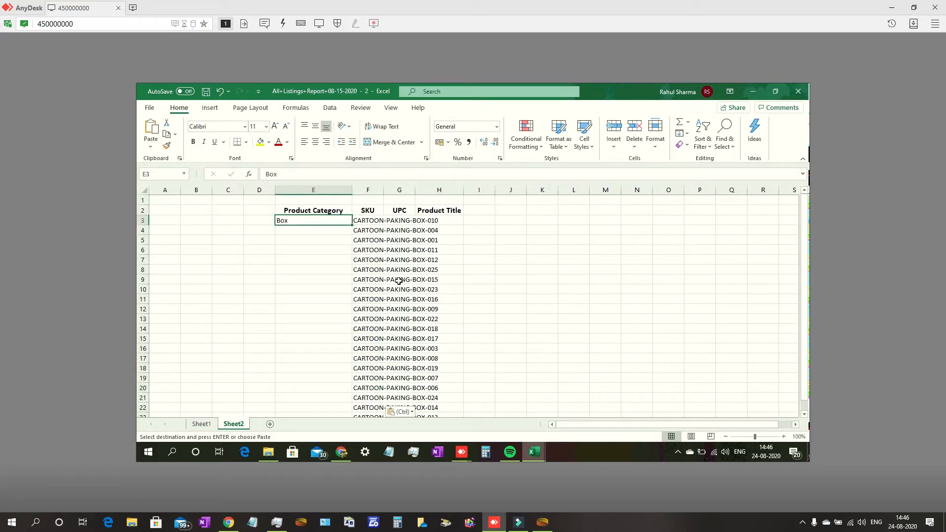
type("=")
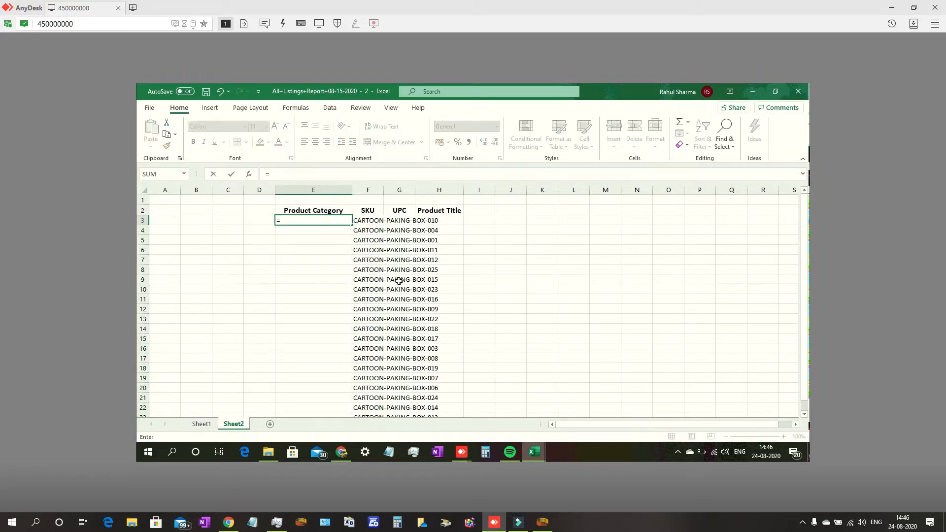
type("inde")
key("Tab")
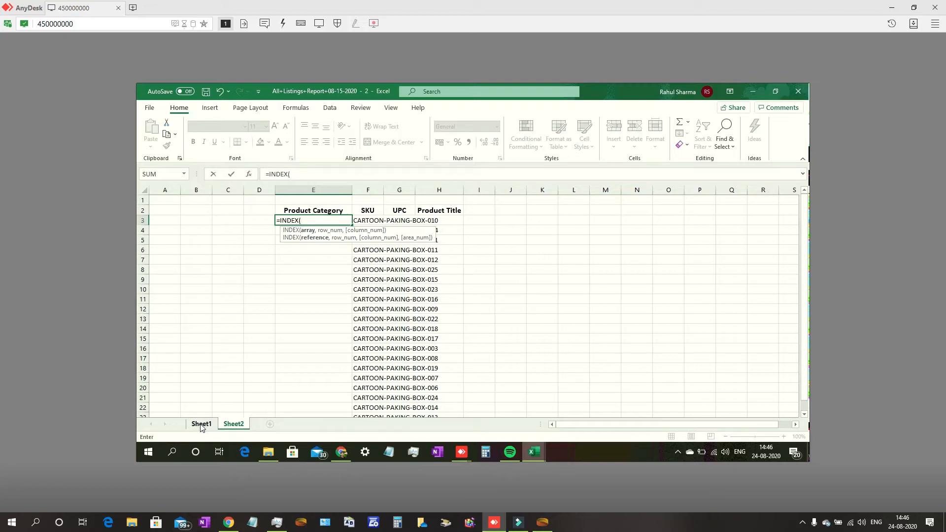
key("Escape")
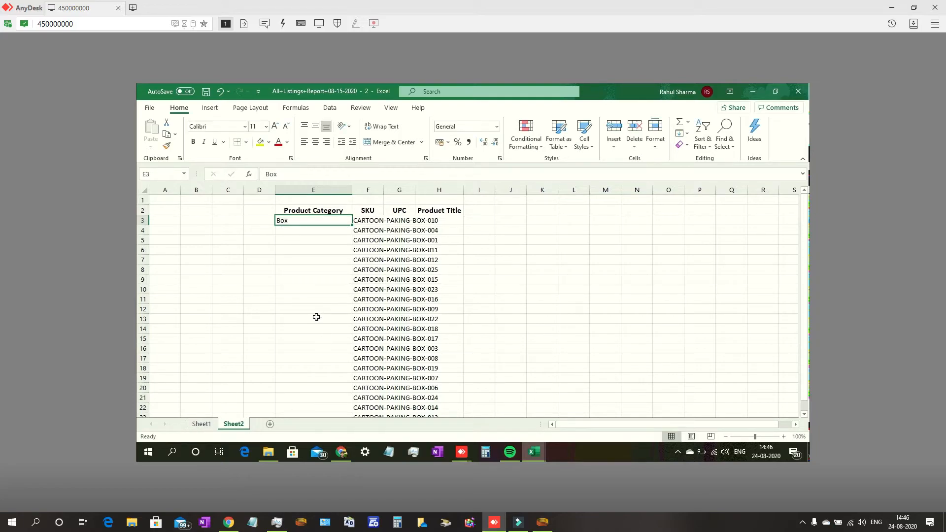
Enter the header UPC Component 1 in cell J2 of Sheet2 and widen column J so the word Component fits.
left_click(322, 213)
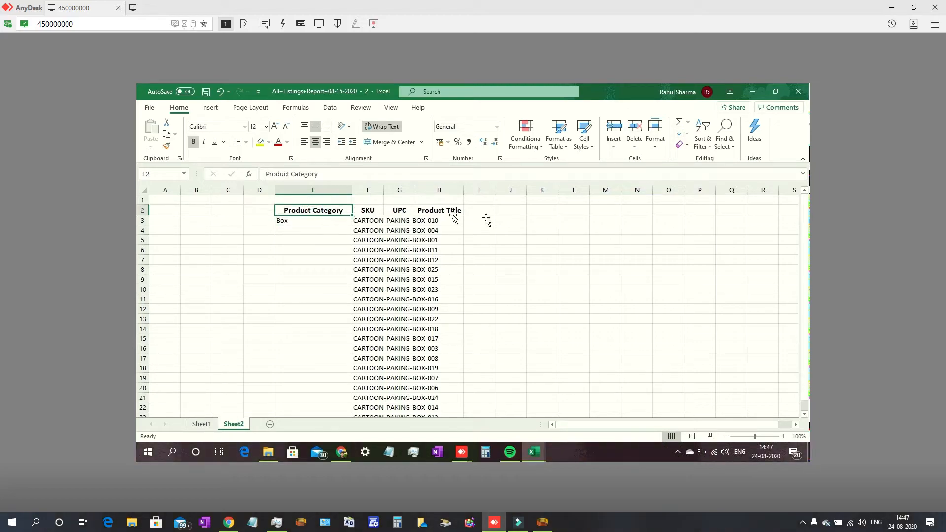
left_click(507, 210)
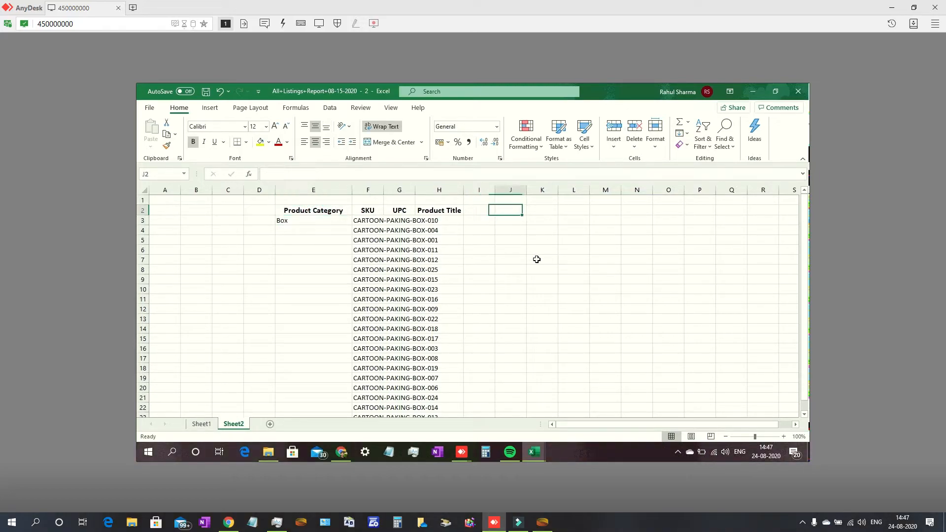
type("UPC C")
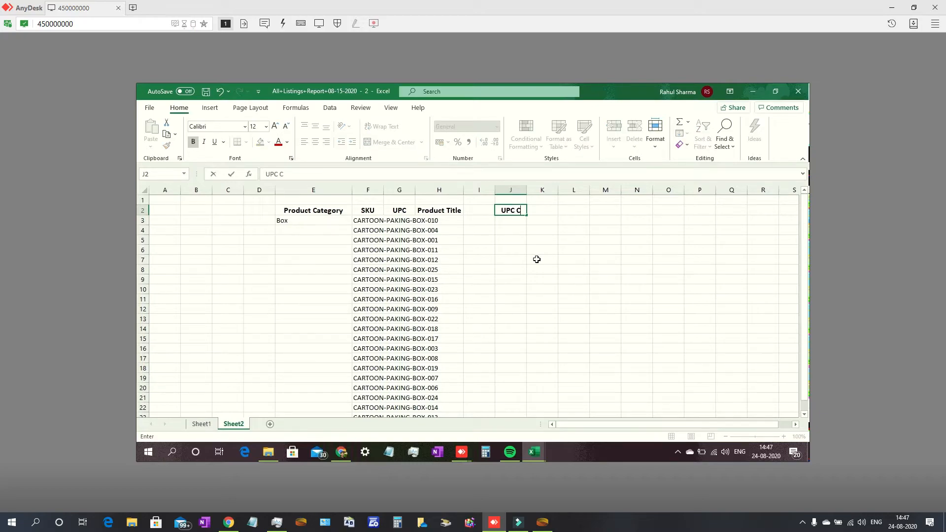
type("omponent")
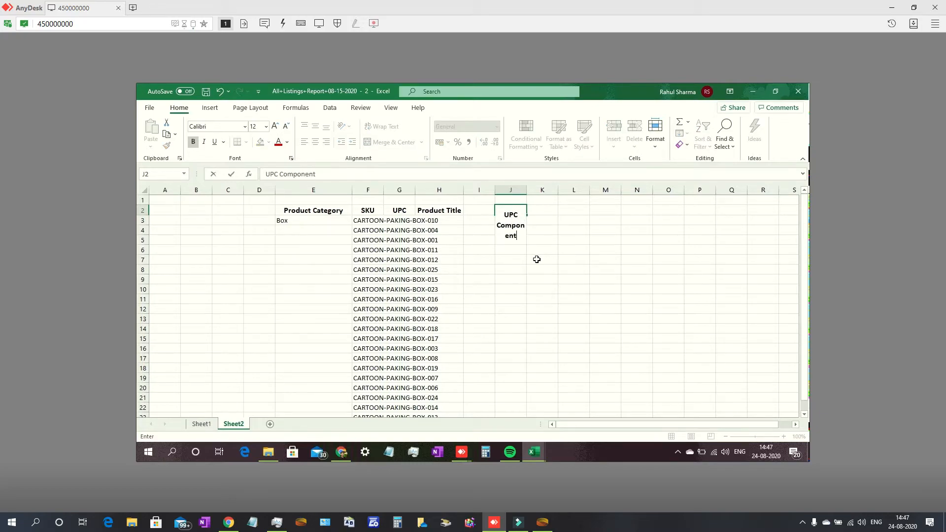
type(" 1")
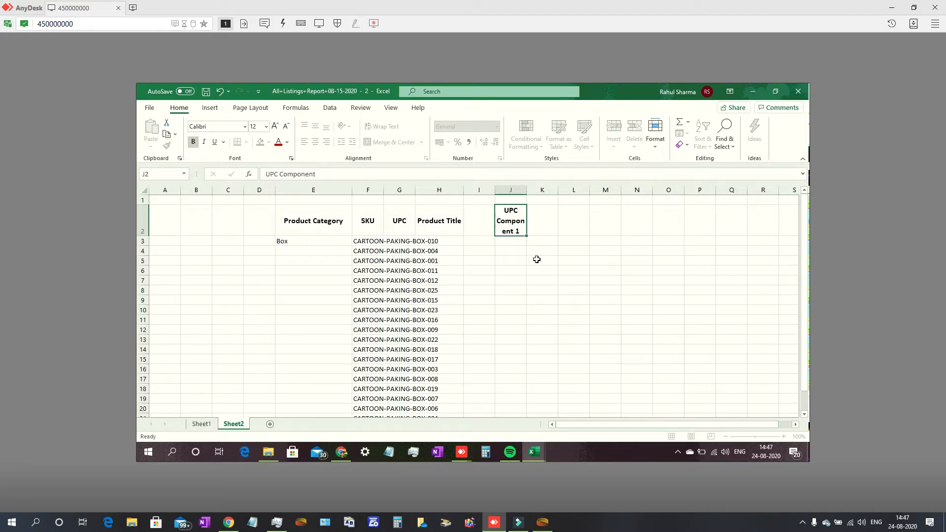
key("Return")
left_click_drag(527, 191, 541, 191)
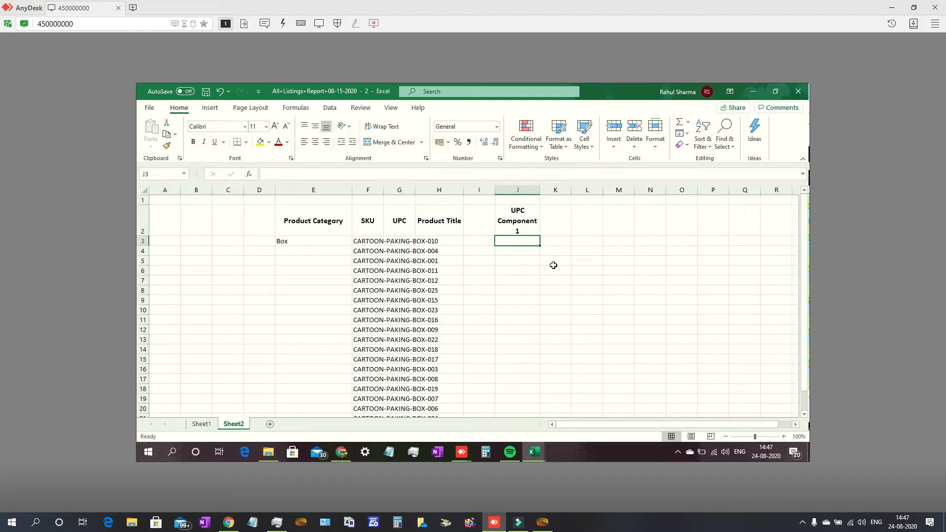
type("=-index")
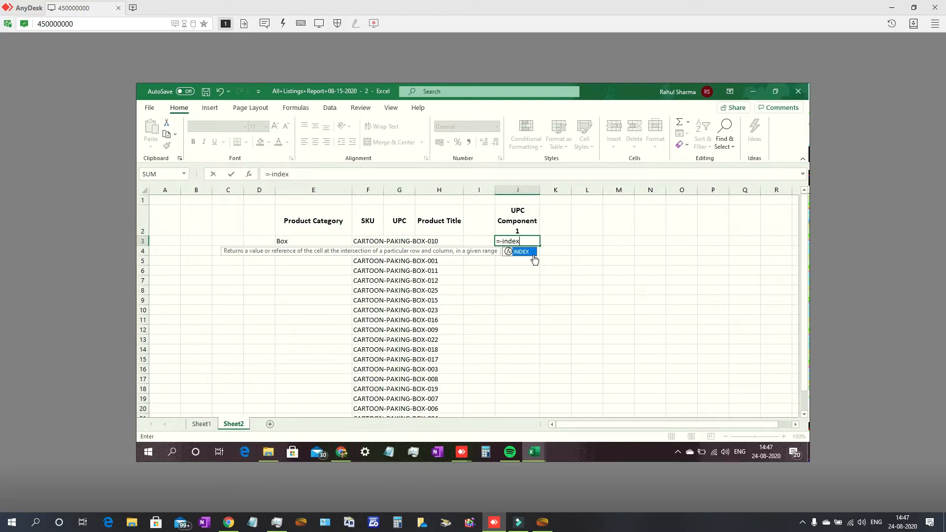
key("Tab")
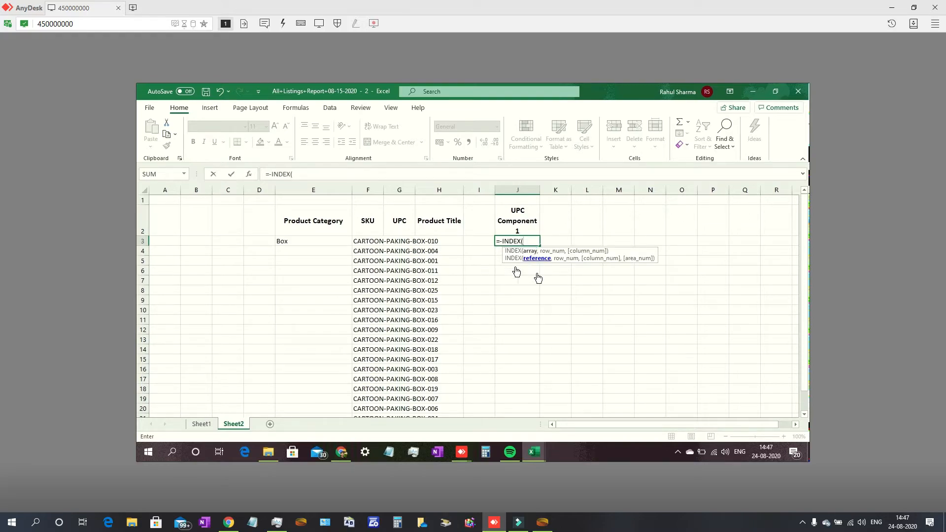
left_click(199, 425)
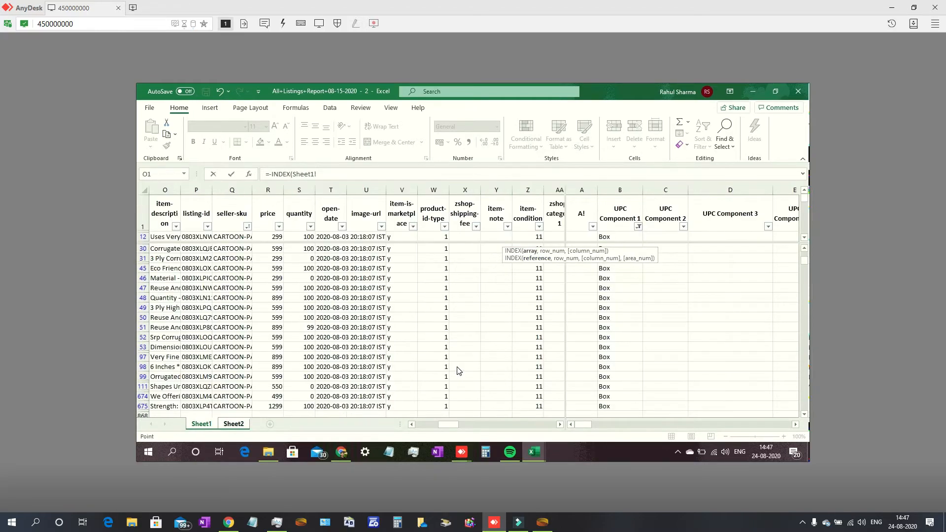
left_click(622, 220)
key("Down")
key("ctrl+shift+Down")
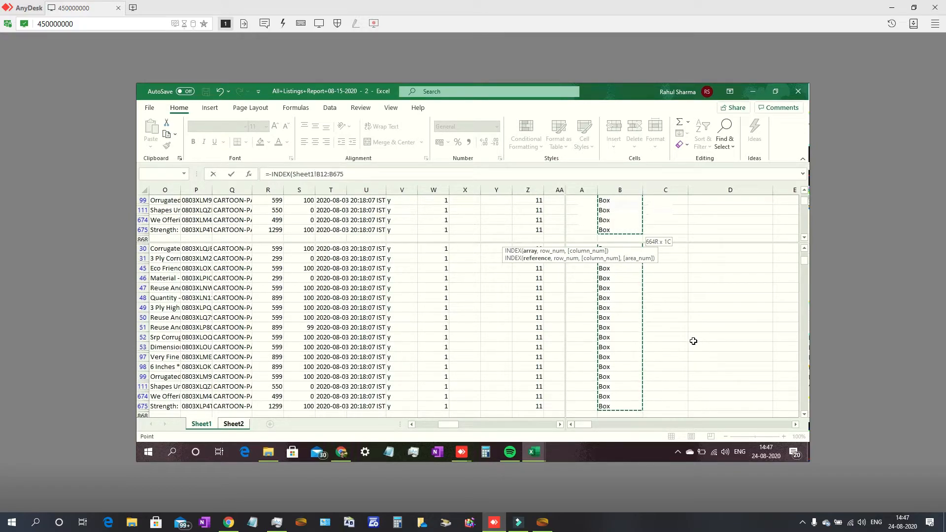
key("Escape")
Reset the UPC Component 1 filter on Sheet1 to show all values.
left_click(201, 424)
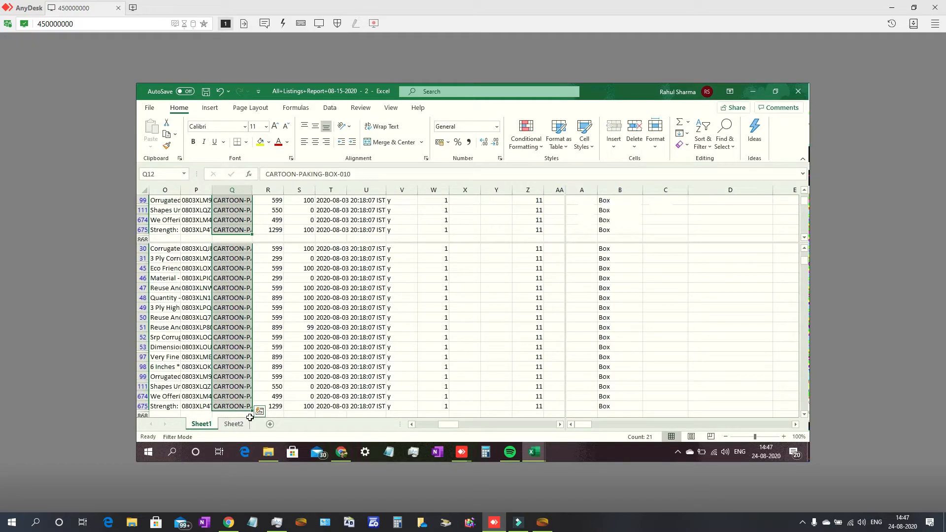
scroll(669, 214, "up", 3)
left_click(655, 217)
scroll(655, 218, "up", 5)
scroll(655, 217, "up", 3)
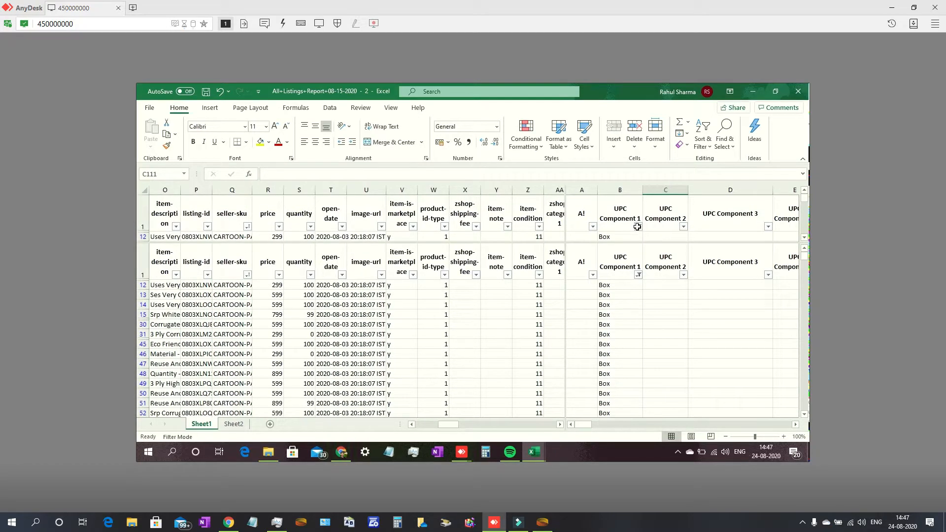
left_click(638, 227)
left_click(554, 334)
left_click(569, 426)
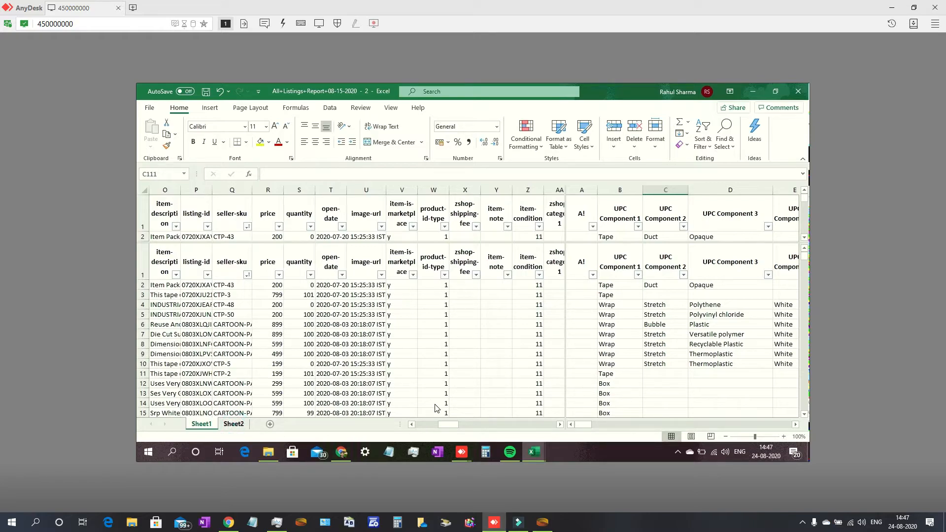
Begin an INDEX formula in Sheet2's cell J3 with the absolute UPC Component 1 range Sheet1!$B$2:$B$866 as its array.
left_click(234, 424)
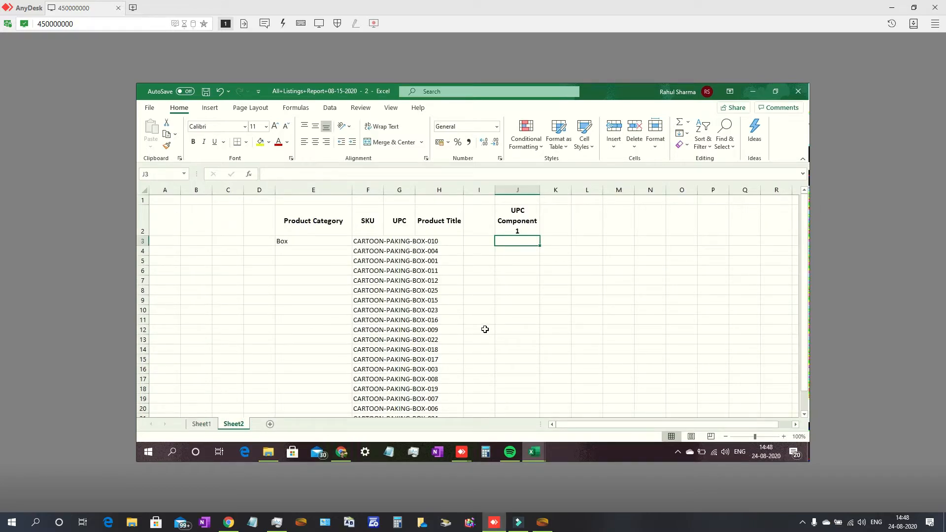
type("=INDEX(")
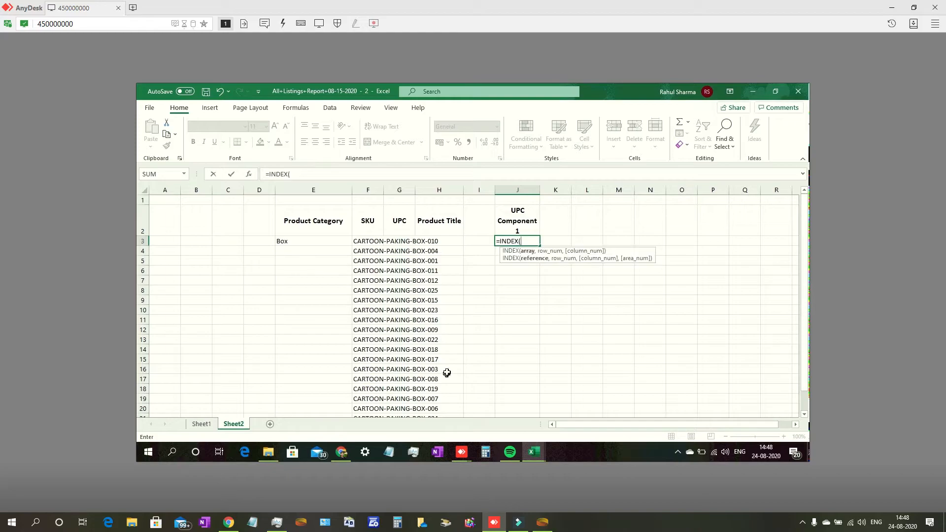
left_click(201, 423)
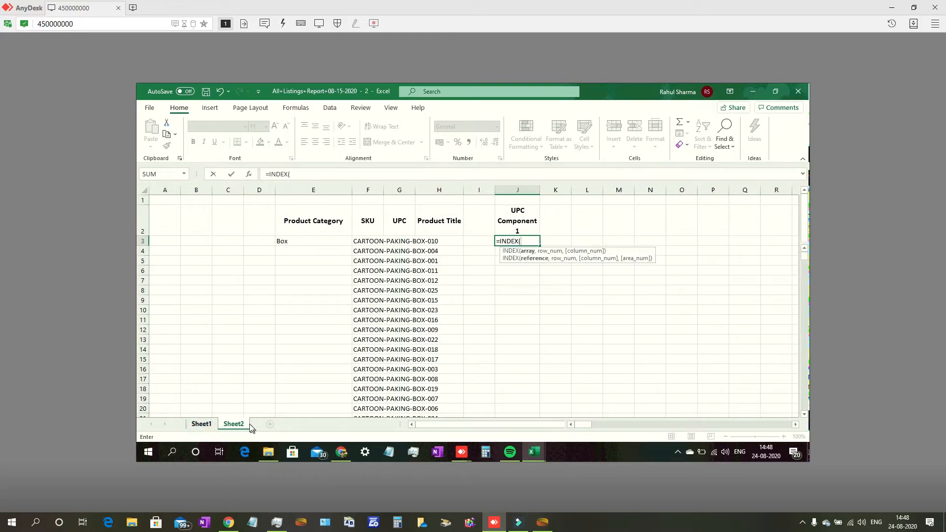
left_click(202, 424)
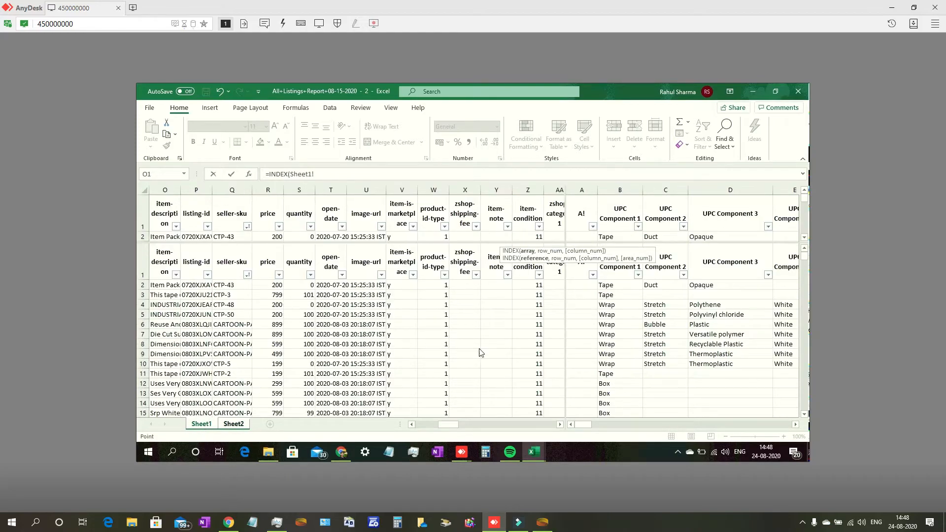
left_click(613, 268)
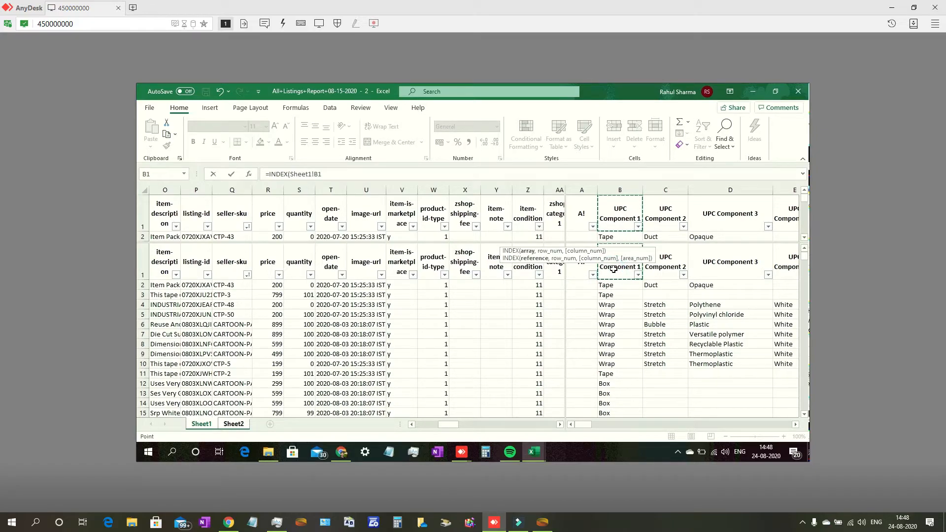
key("Down")
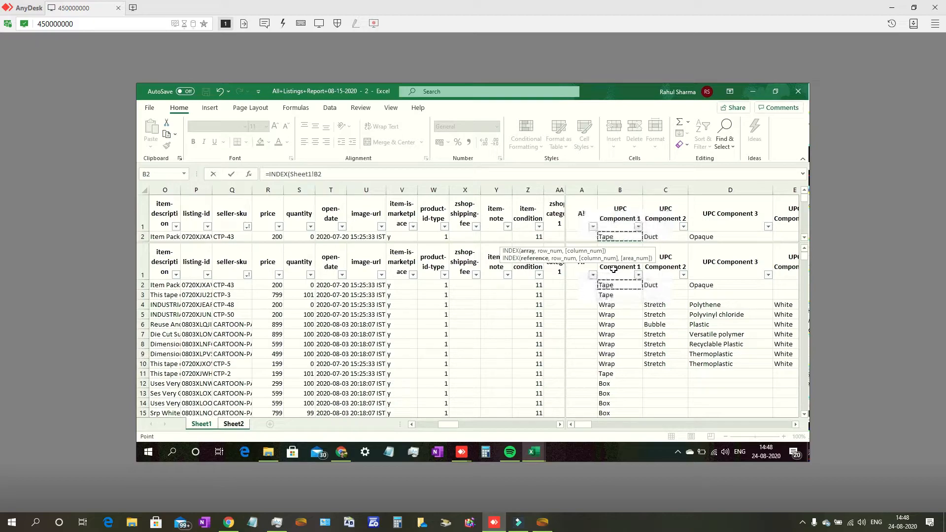
key("ctrl+shift+Down")
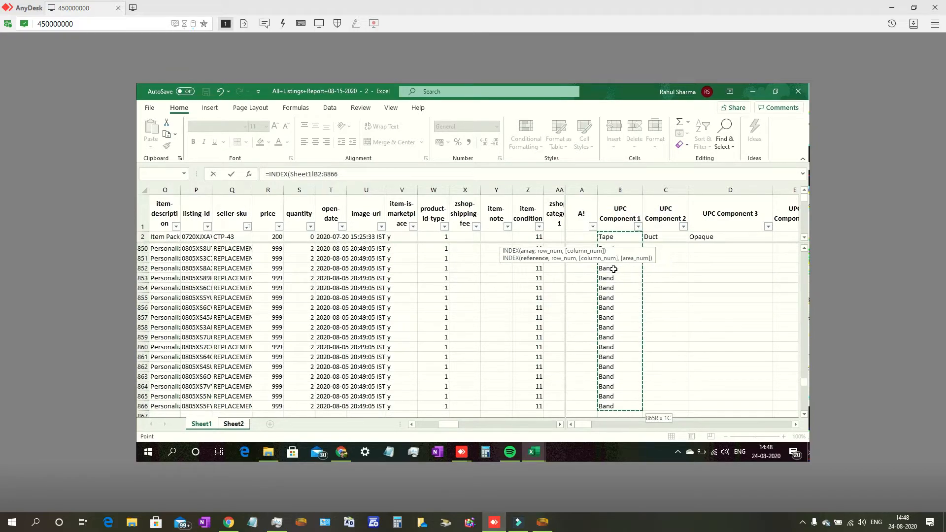
key("F4")
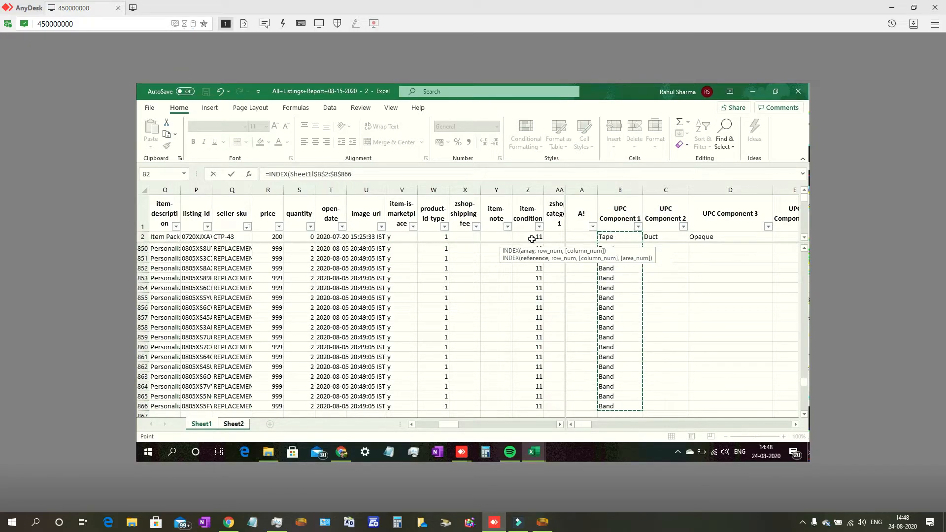
Add a MATCH function as the INDEX row number, with Sheet2's SKU cell F3 as its lookup value.
left_click(376, 174)
type(",MATCH(")
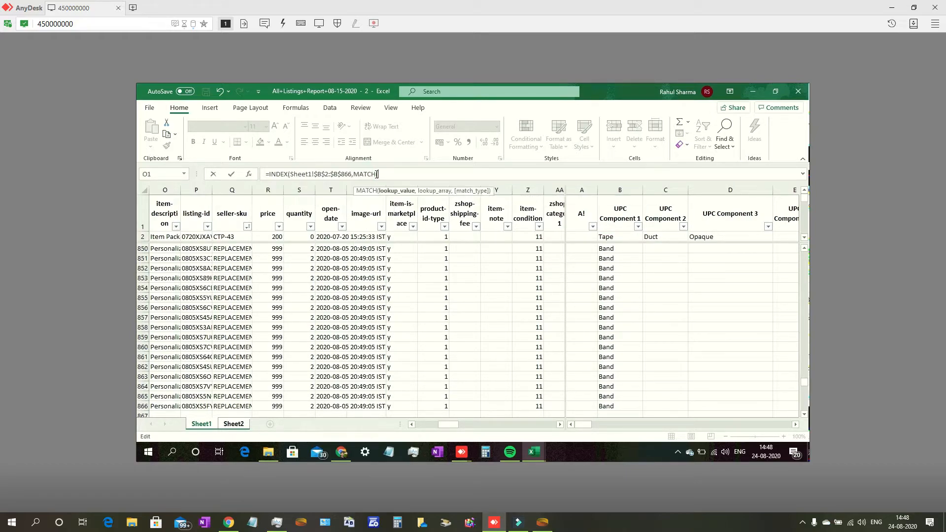
left_click(234, 424)
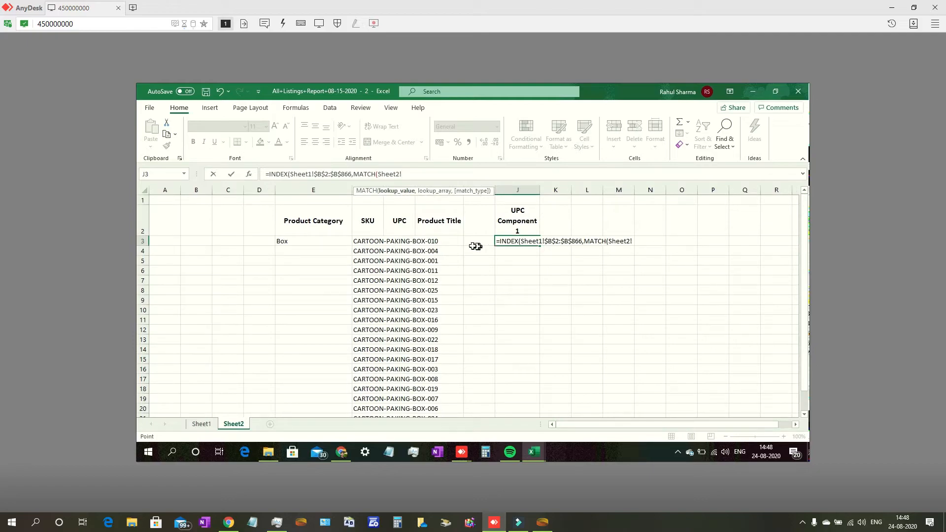
left_click(366, 242)
type(",")
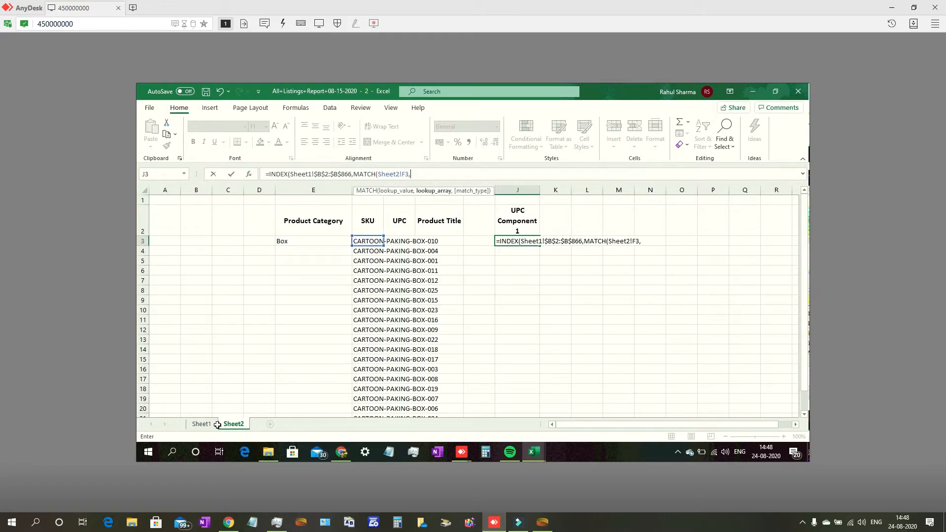
Complete the MATCH with the absolute seller-sku range Sheet1!$Q$2:$Q$866 and exact match 0, and enter the formula in J3.
left_click(201, 424)
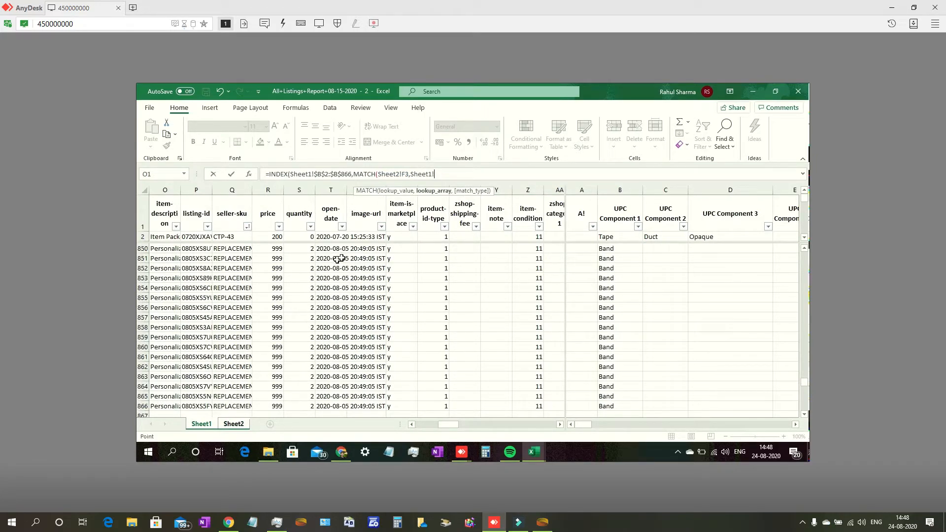
left_click(229, 249)
key("ctrl+Up")
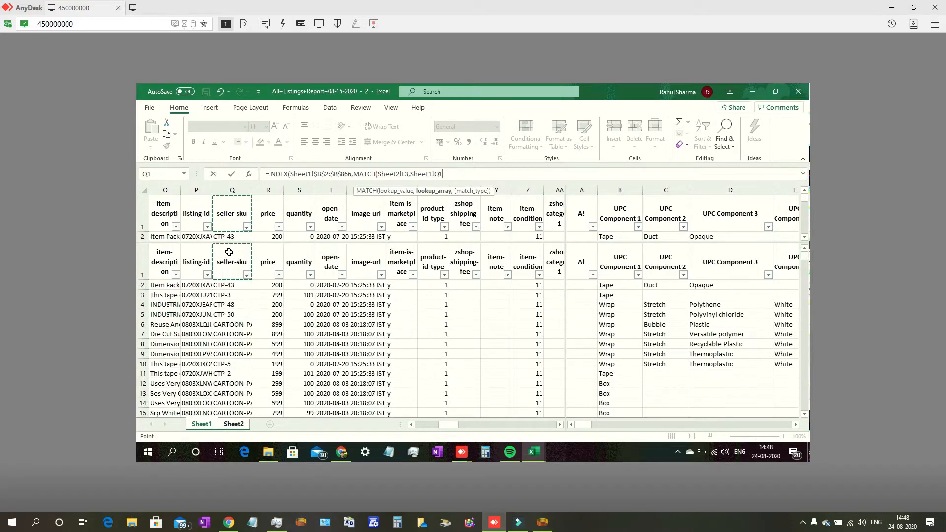
key("Down")
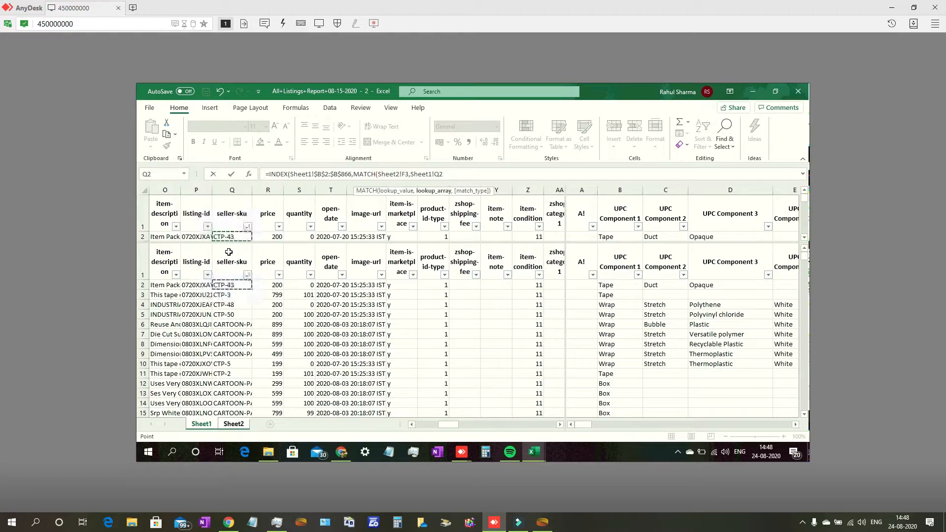
key("ctrl+shift+Down")
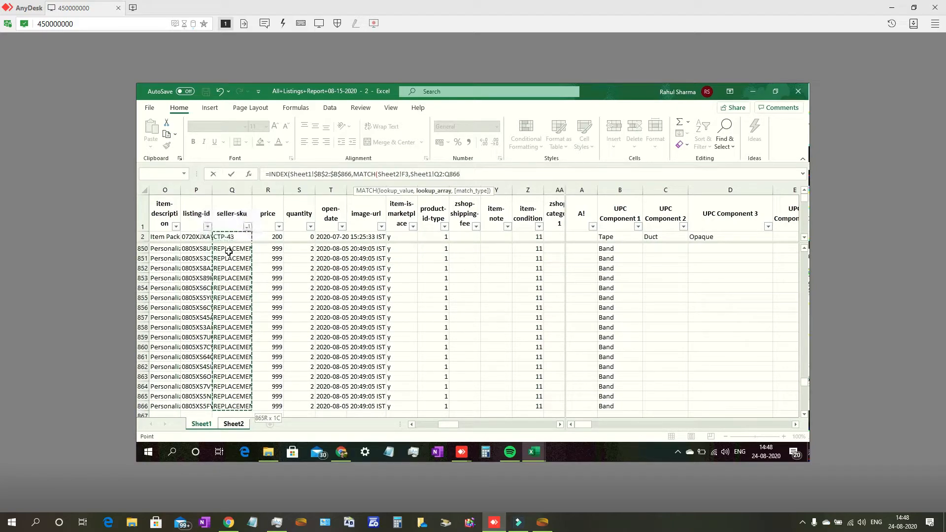
key("F4")
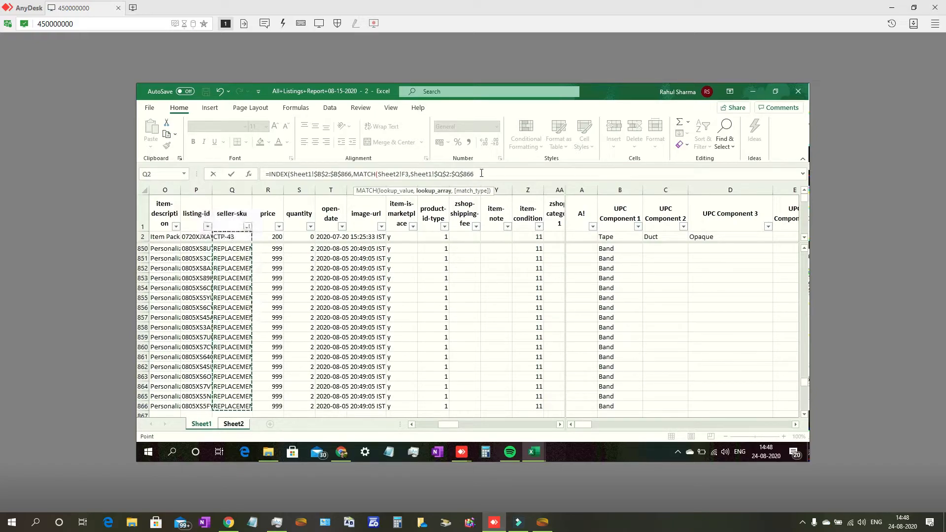
type(",")
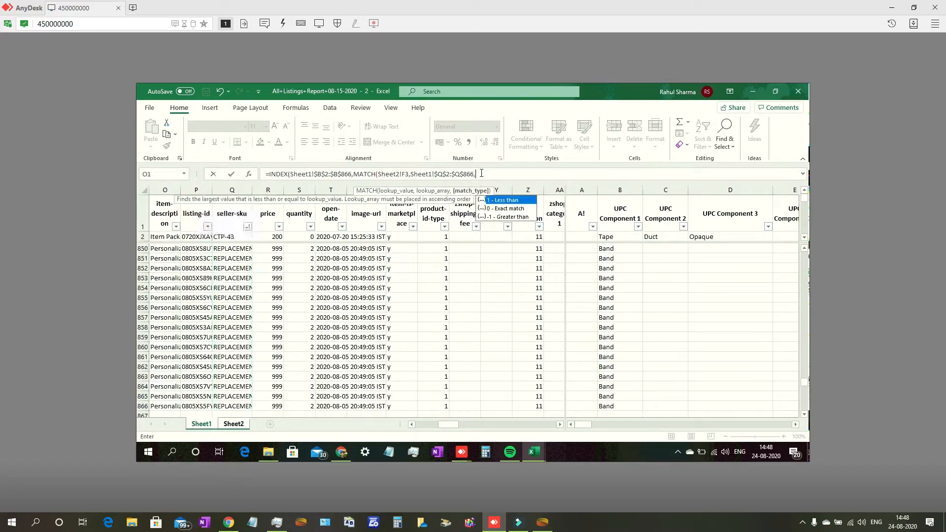
double_click(501, 209)
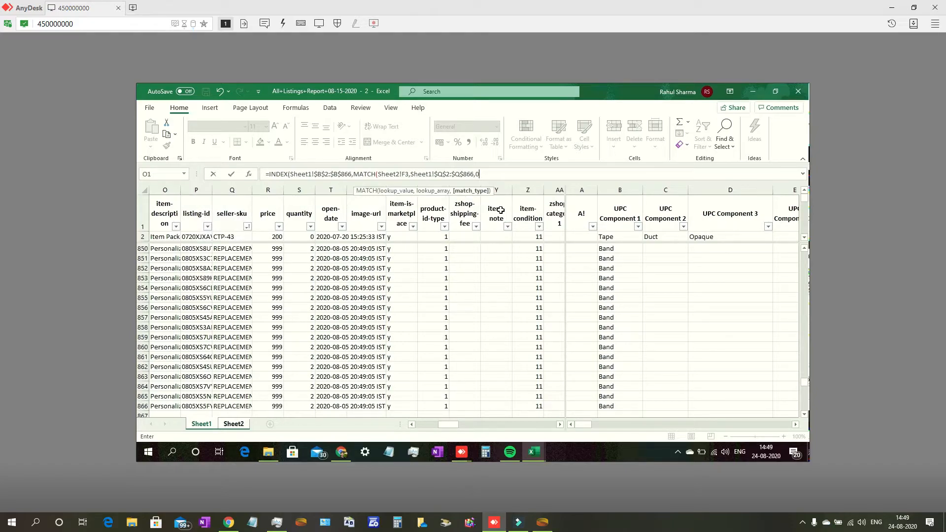
type(")")
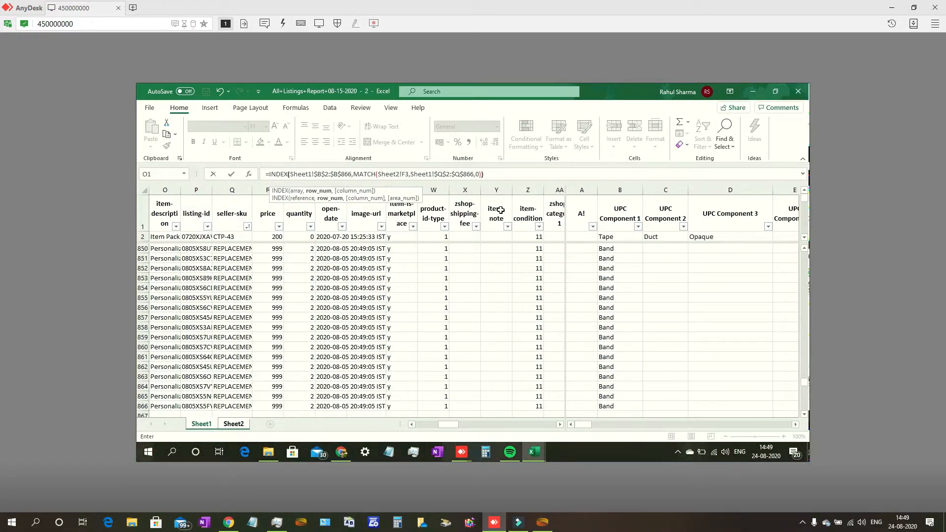
type(")")
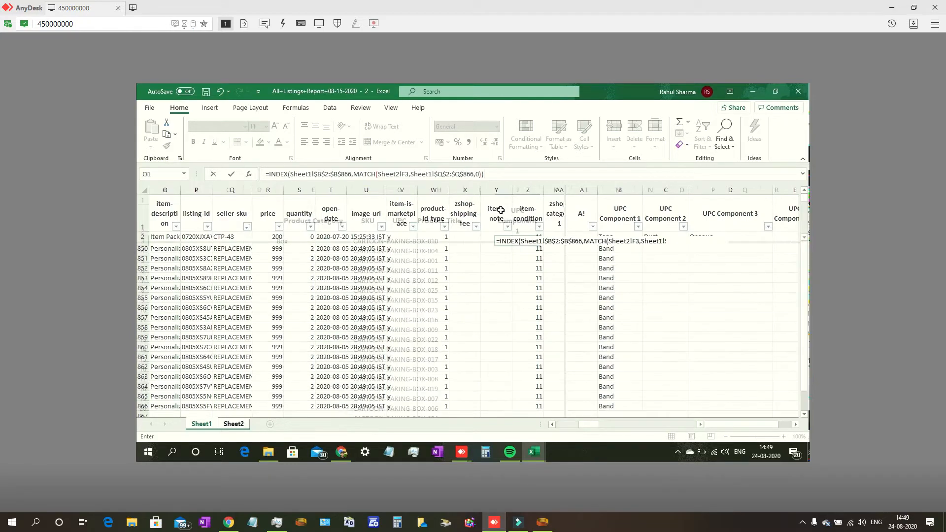
key("Return")
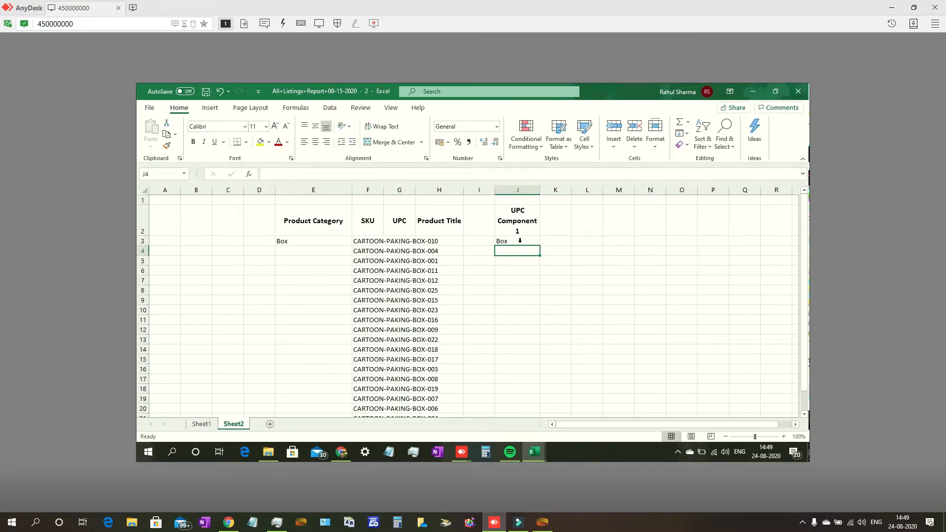
Fill the J3 formula down column J to row 23, alongside the last SKU.
left_click(535, 241)
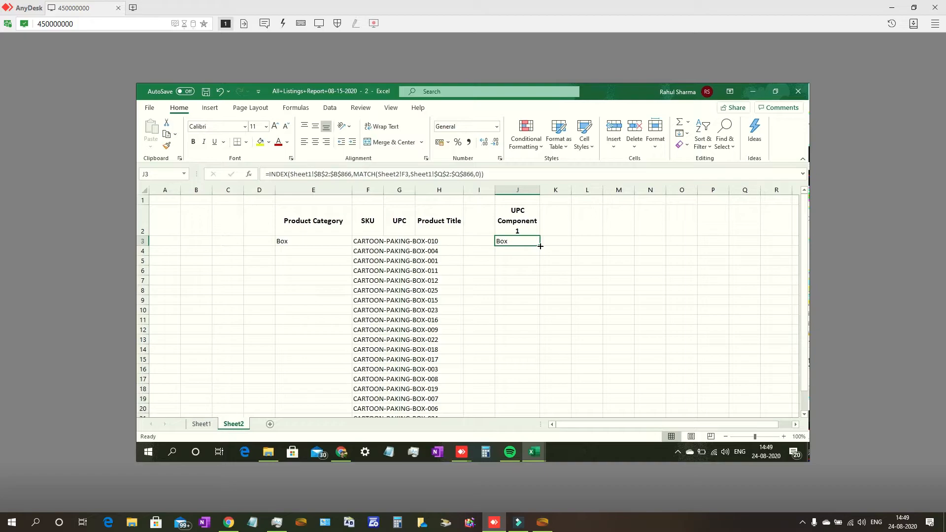
left_click_drag(540, 246, 525, 391)
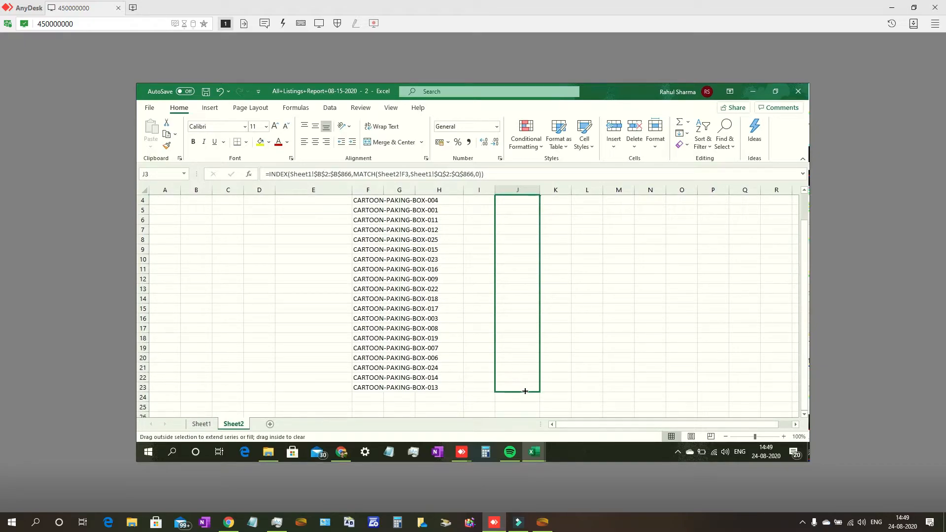
left_click_drag(595, 360, 595, 358)
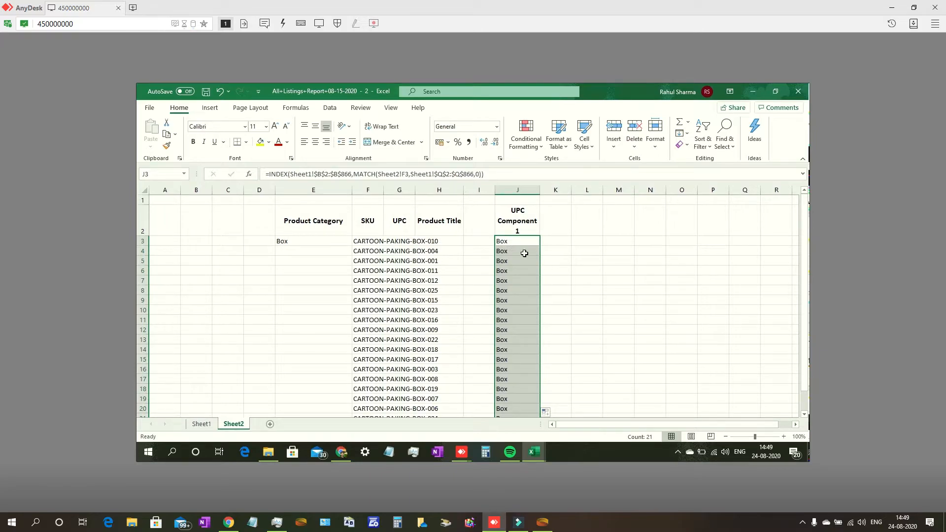
Copy the INDEX MATCH formula from J3 into the first Product Title cell, H3.
left_click_drag(509, 242, 525, 259)
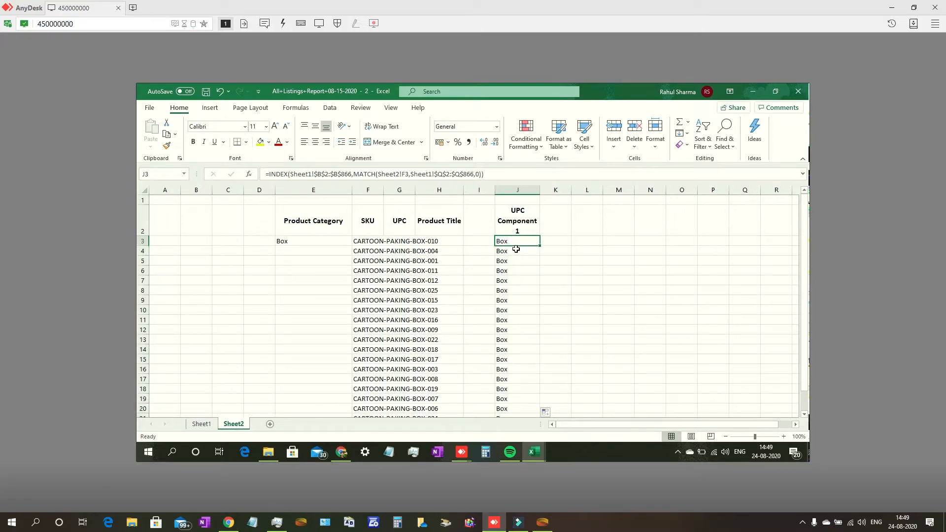
key("ctrl+c")
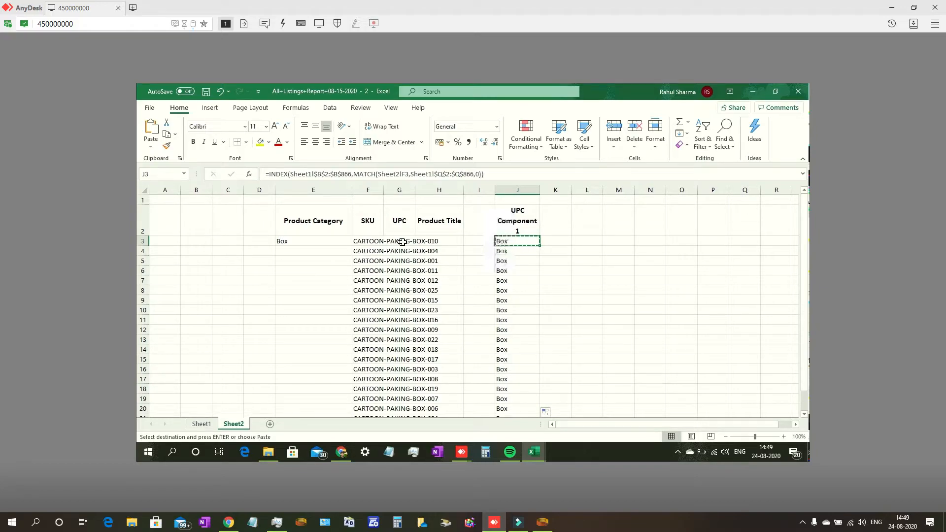
left_click(435, 241)
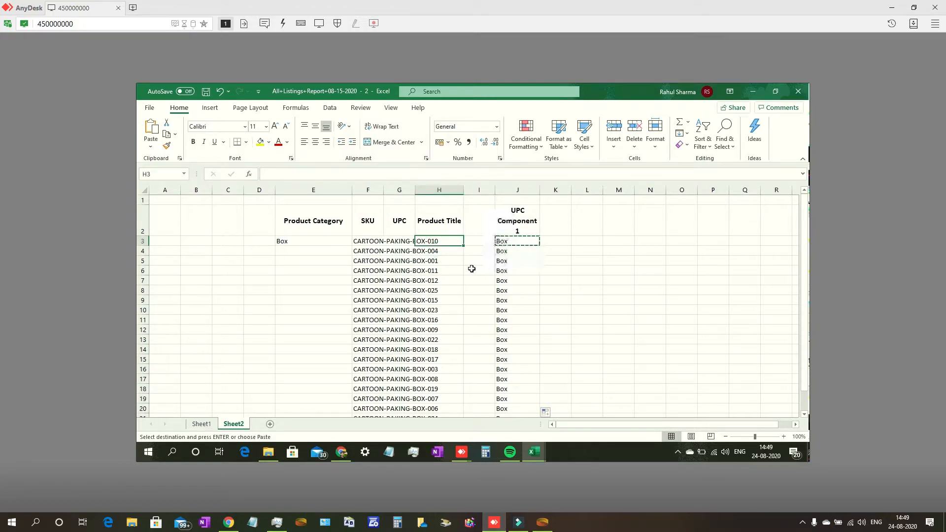
key("ctrl+v")
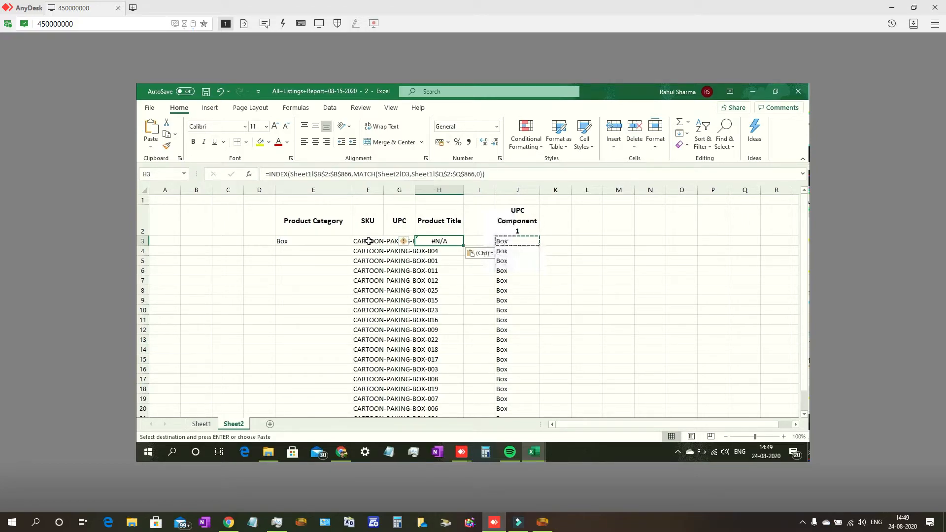
Change the MATCH lookup value in the first Product Title formula, H3, to the SKU cell Sheet2!F3.
left_click(405, 174)
key("BackSpace")
type("F")
key("Return")
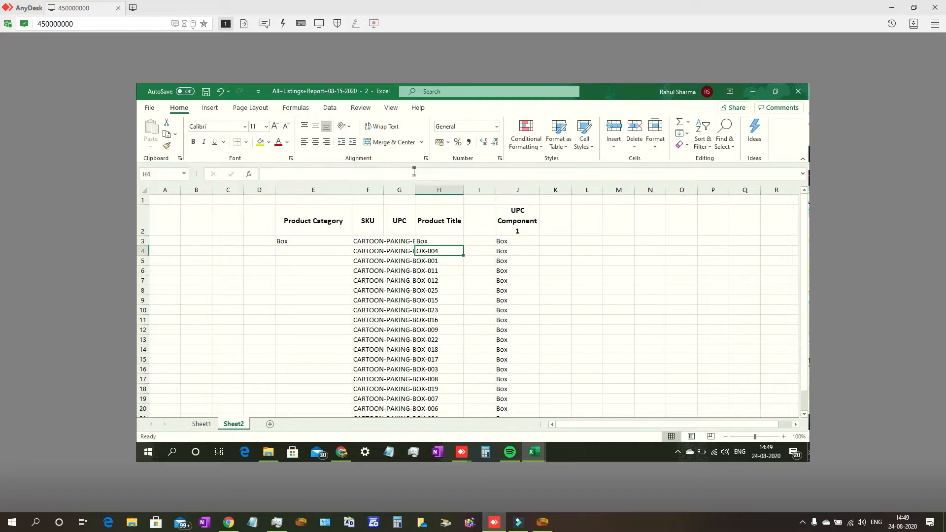
Set the INDEX array in H3 to Sheet1's item-name range, $N$2:$N$866, after locating that column in Sheet1.
left_click(450, 241)
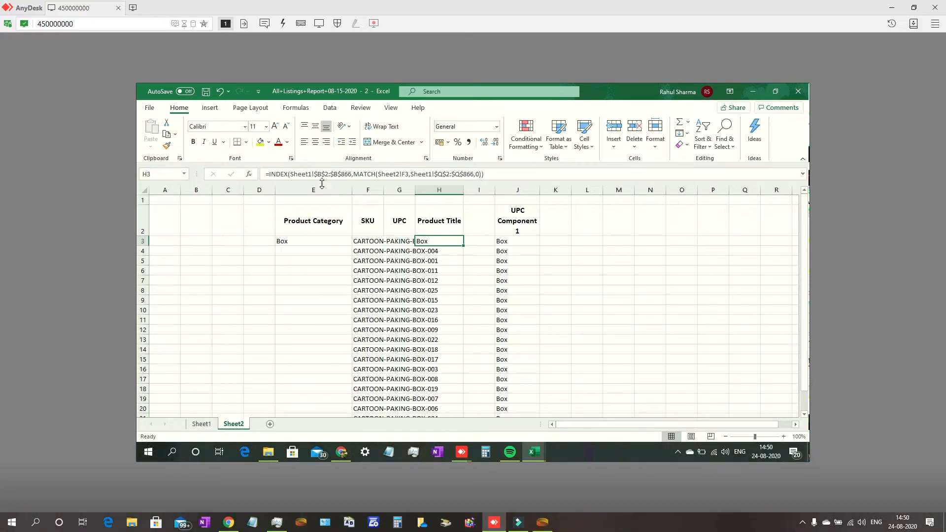
left_click(201, 424)
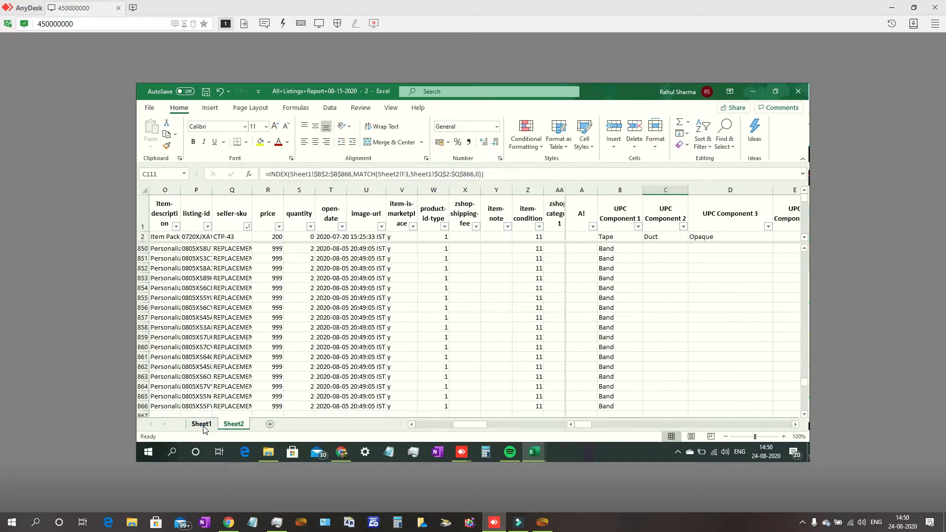
left_click(412, 424)
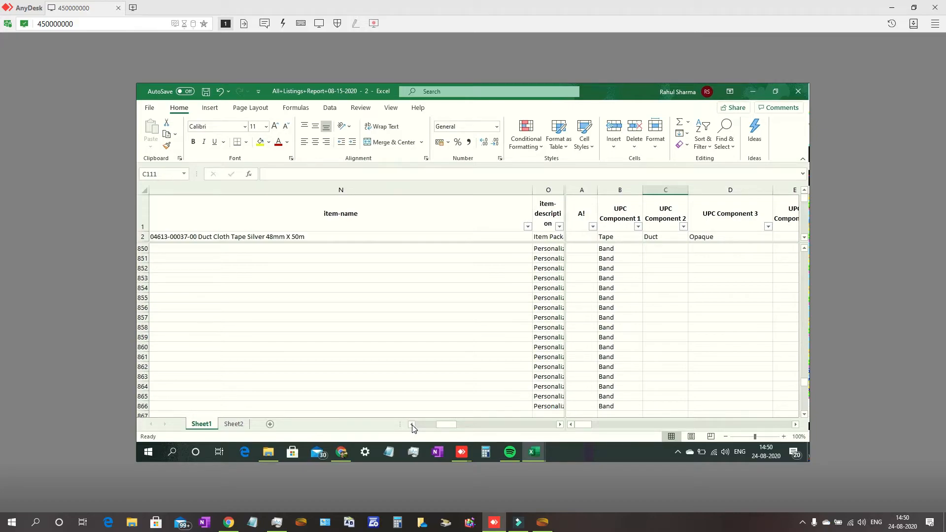
left_click(232, 424)
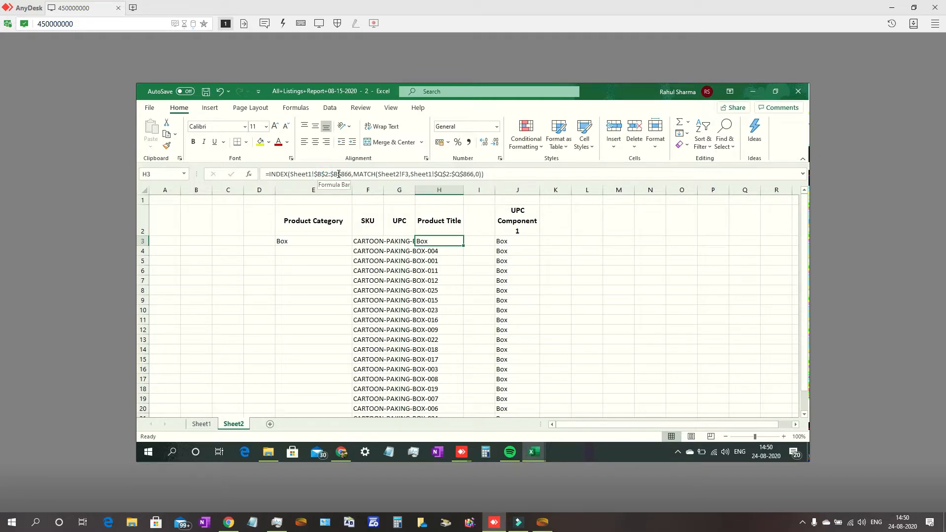
left_click(321, 174)
key("BackSpace")
type("N")
key("Right")
key("Right")
key("Right")
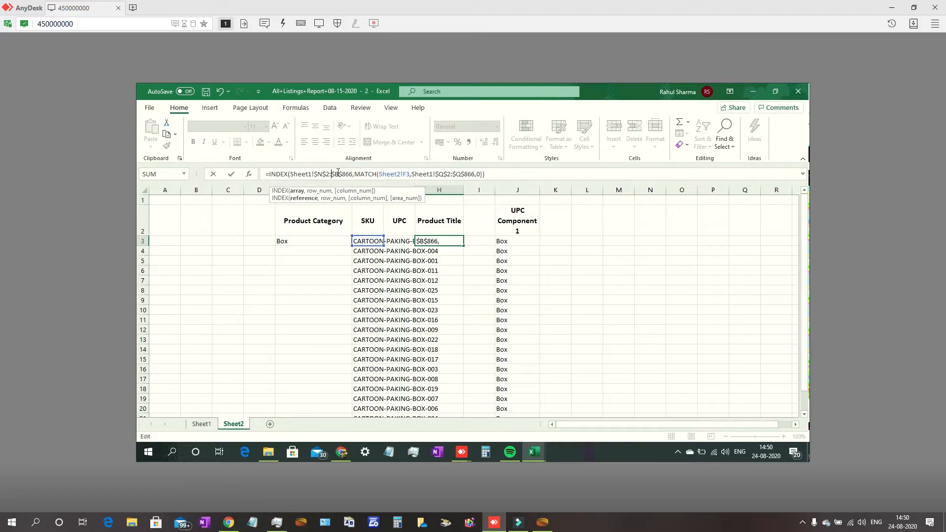
key("BackSpace")
type("N")
key("Return")
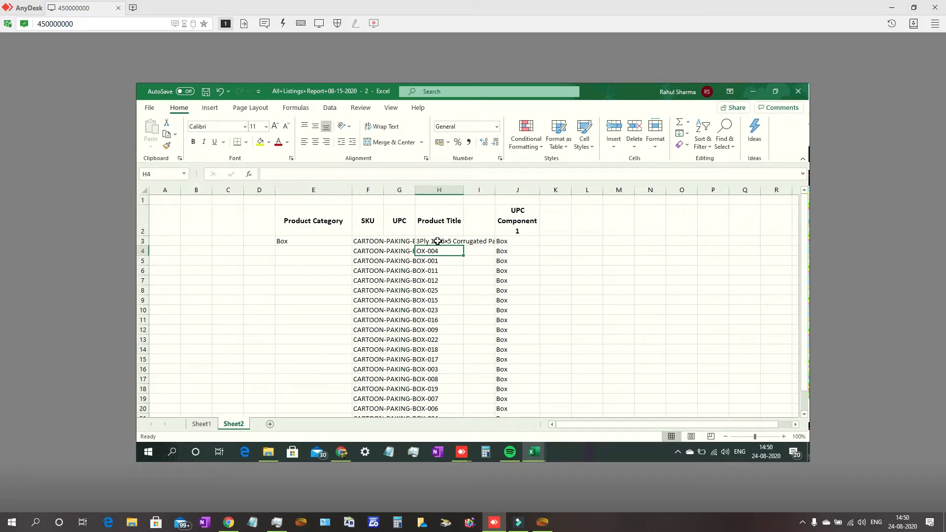
Fill the Product Title formula from H3 down column H to row 23, the last SKU row.
left_click(458, 242)
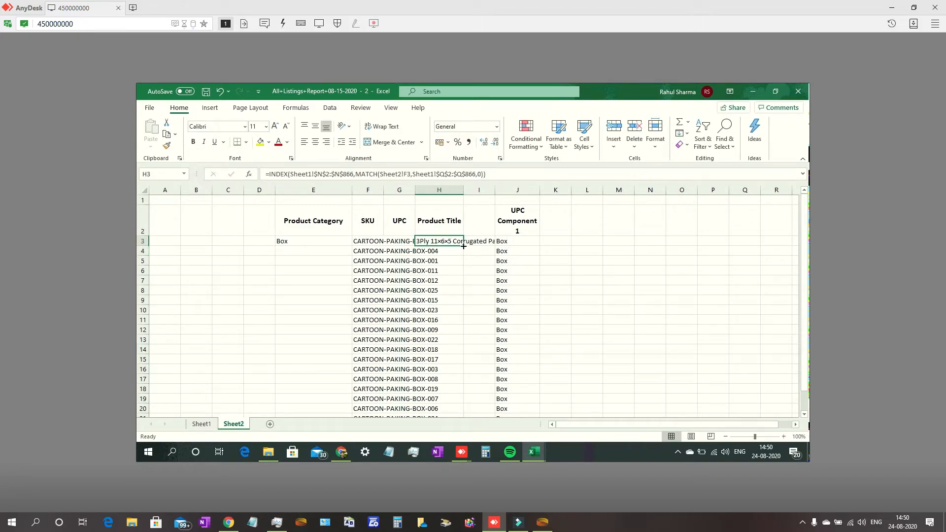
double_click(463, 246)
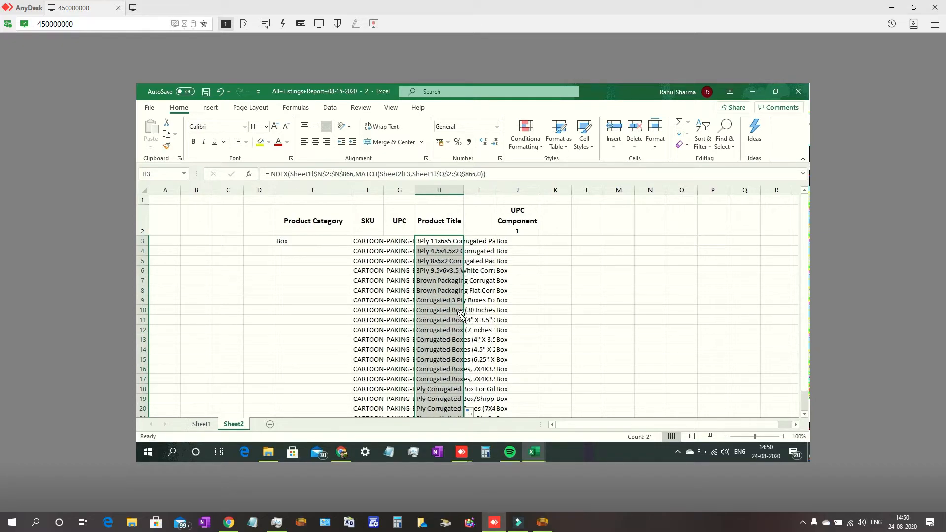
left_click_drag(399, 241, 411, 255)
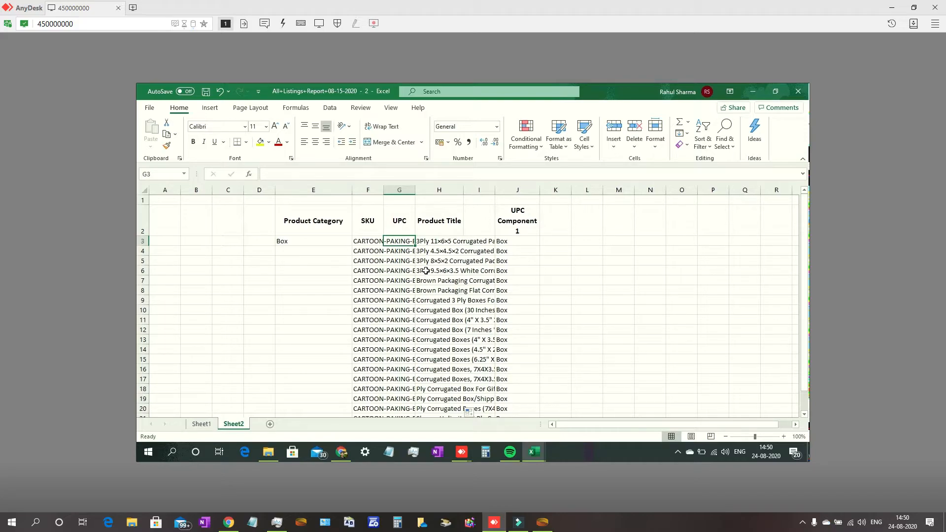
Examine the INDEX MATCH formula in the first Product Title cell, H3, leaving it as it is.
double_click(431, 241)
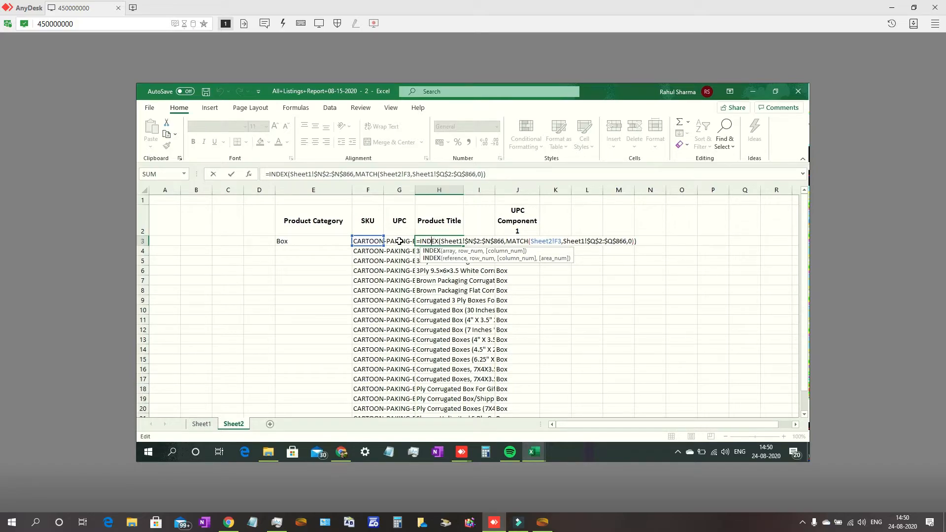
key("Return")
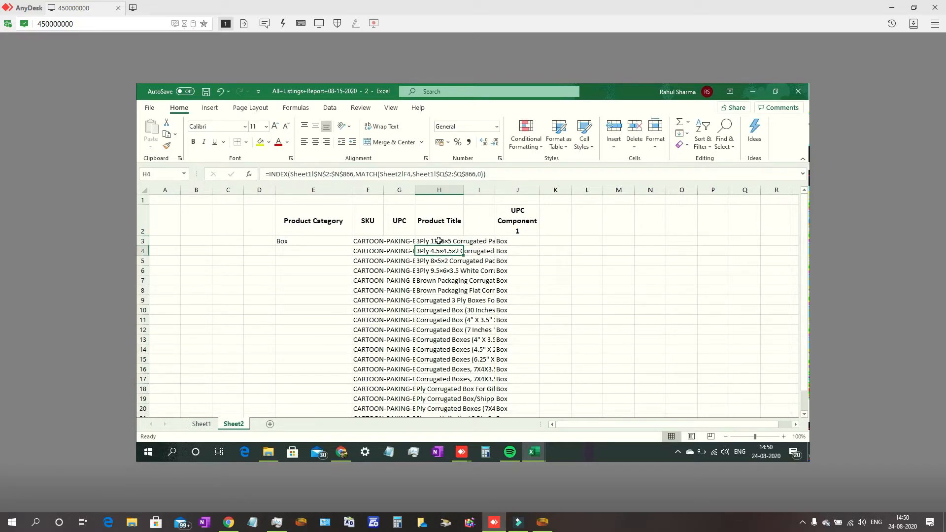
left_click(438, 240)
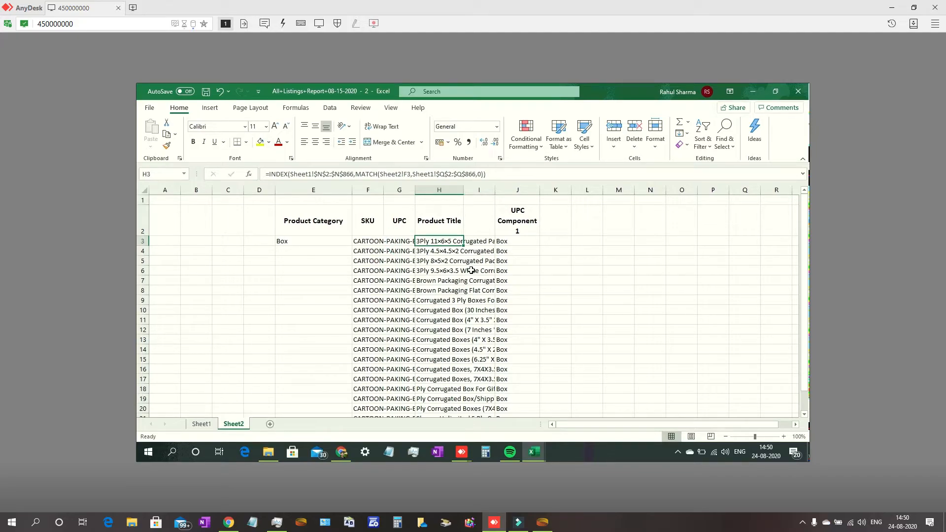
key("Left")
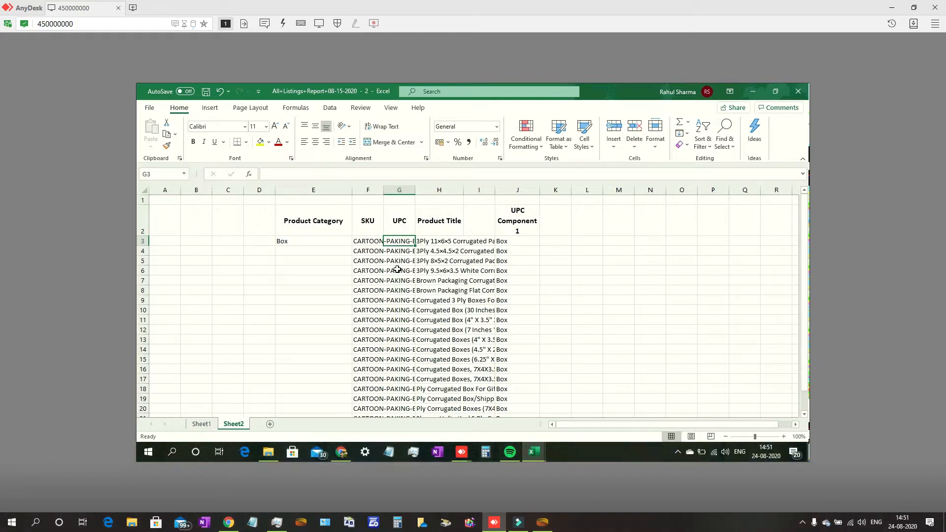
key("Down")
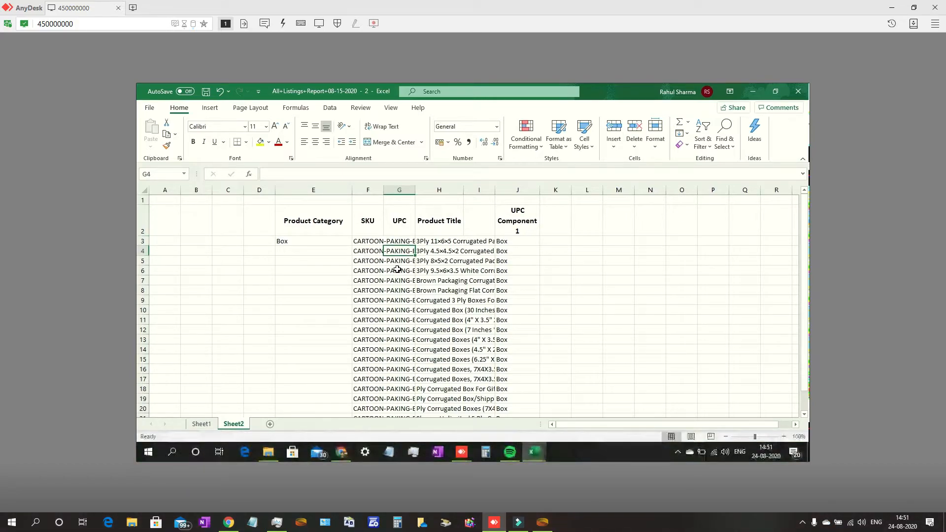
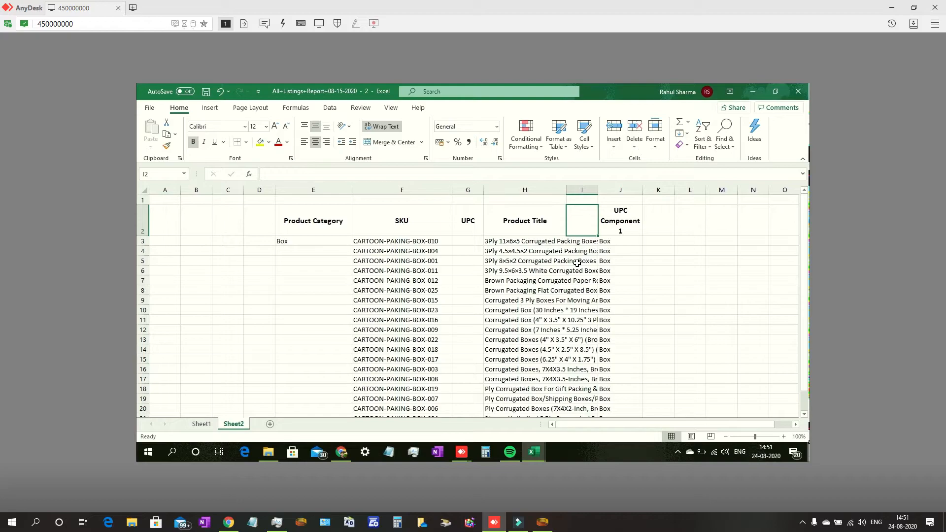
Fit the Product Title column's width to its longest title and reduce the sheet zoom to 70%.
double_click(565, 190)
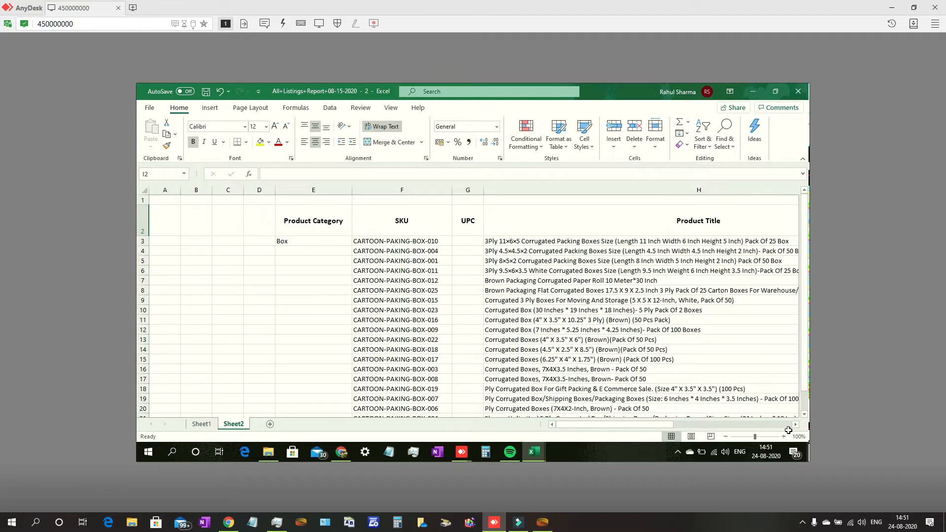
left_click(727, 437)
scroll(797, 427, "down", 4, "ctrl")
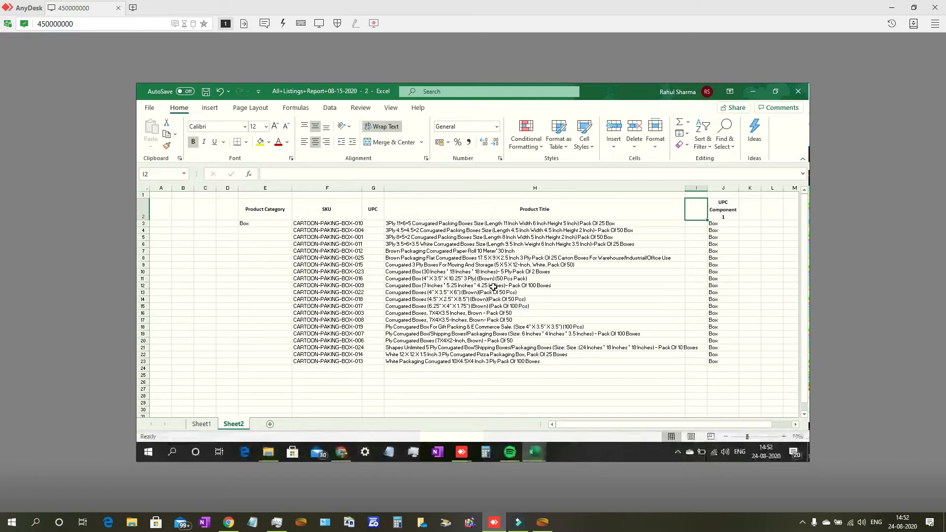
Review the looked-up product titles and the table columns from SKU to UPC Component 1.
left_click(484, 305)
left_click(473, 327)
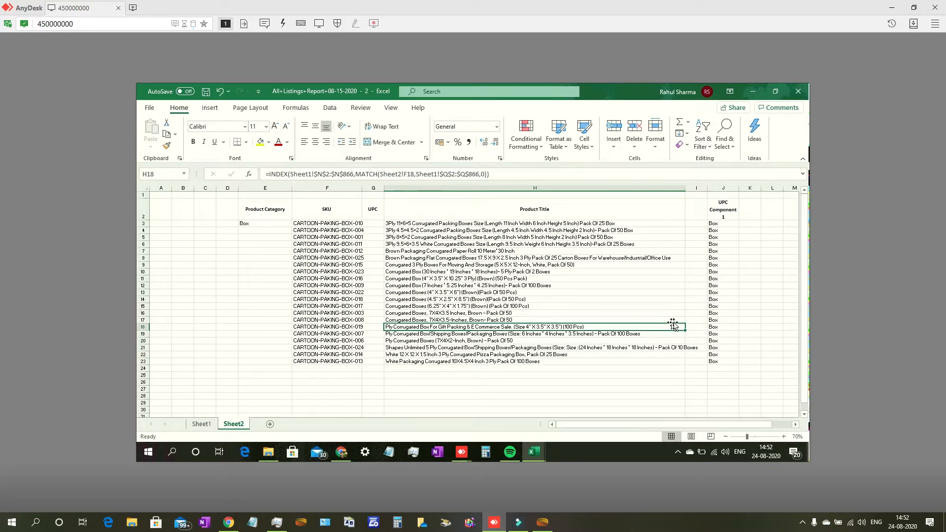
left_click(795, 425)
left_click(796, 425)
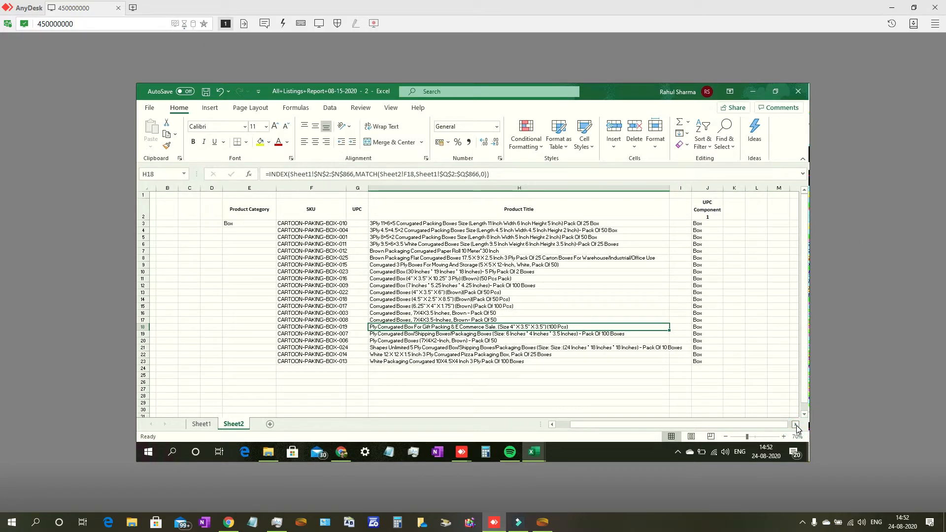
left_click(795, 425)
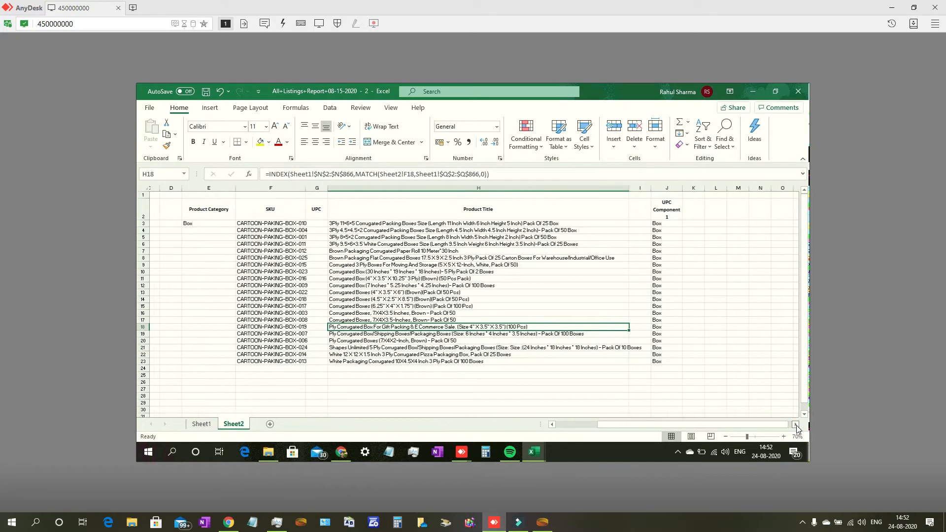
left_click(552, 425)
left_click(552, 425)
left_click(552, 425)
left_click(552, 425)
left_click(552, 425)
left_click(552, 425)
left_click(553, 425)
left_click(552, 426)
left_click(552, 425)
left_click(552, 425)
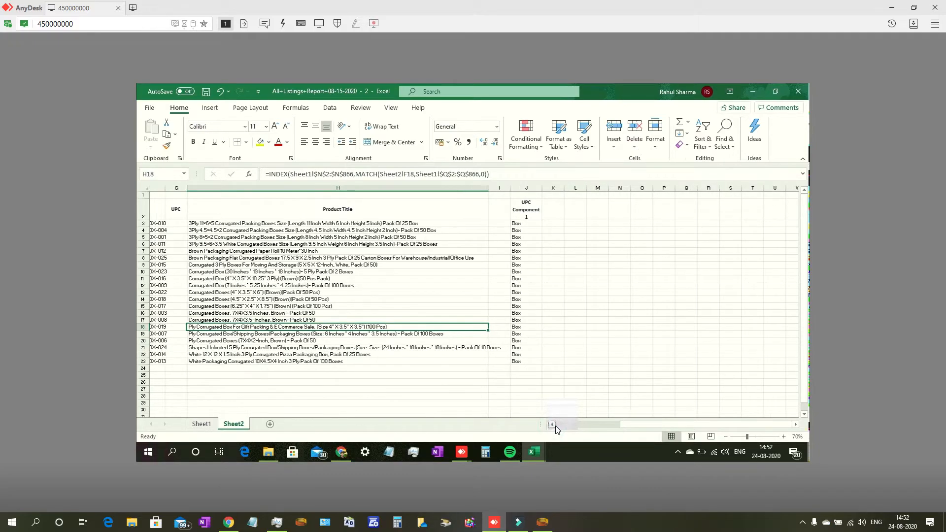
left_click(553, 425)
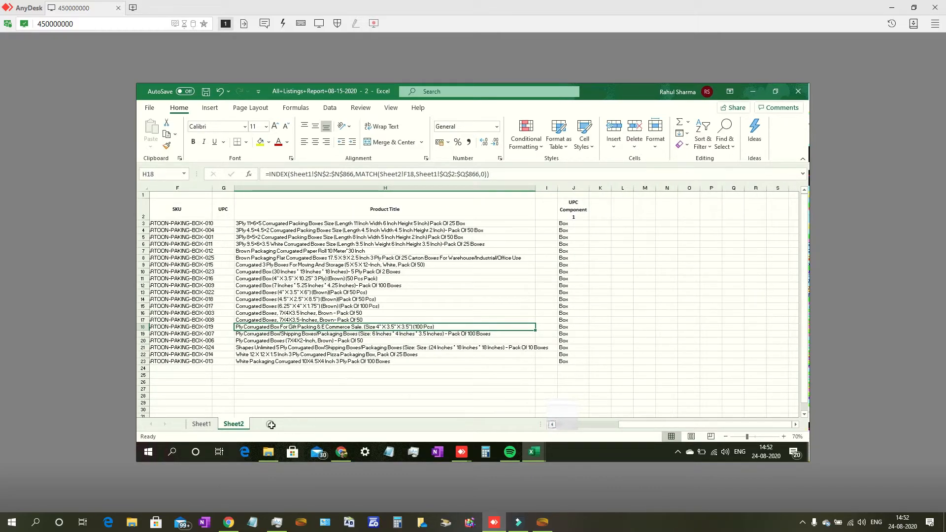
Rename the Sheet2 worksheet as Box.
right_click(234, 428)
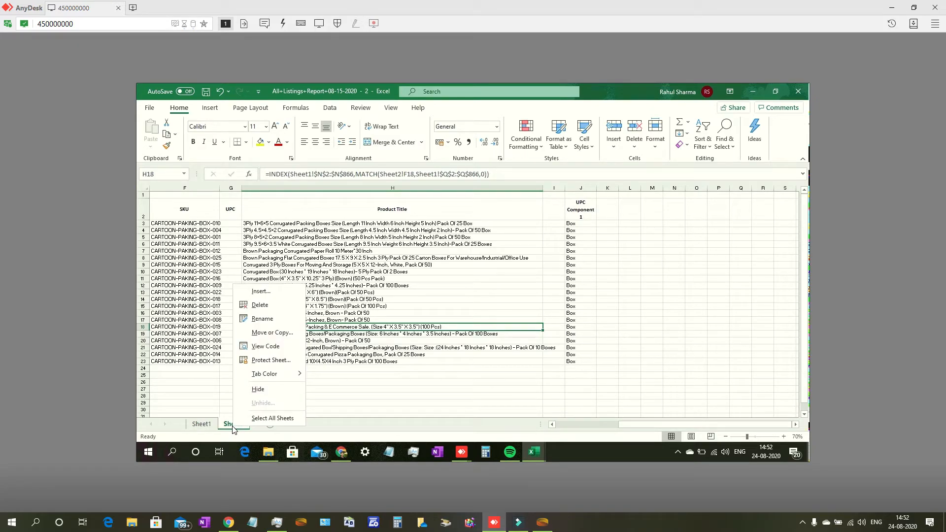
left_click(271, 321)
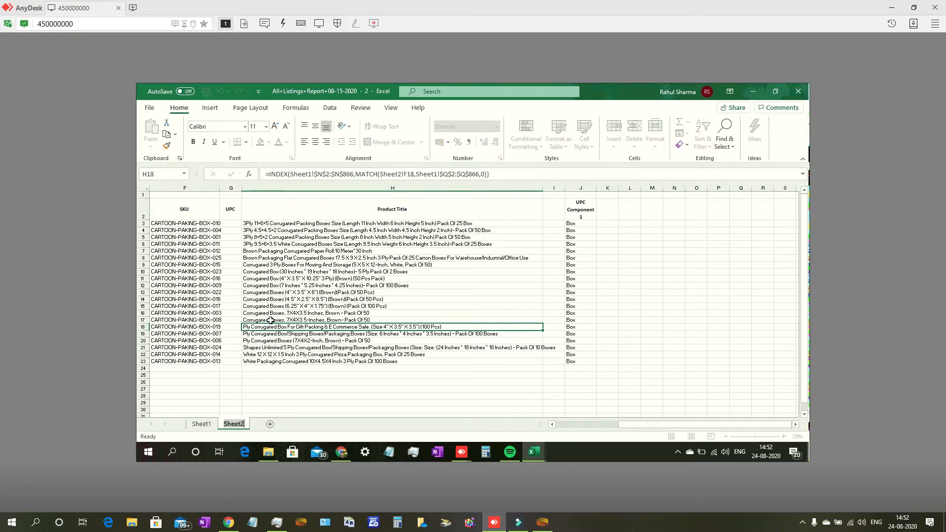
type("Box")
key("Return")
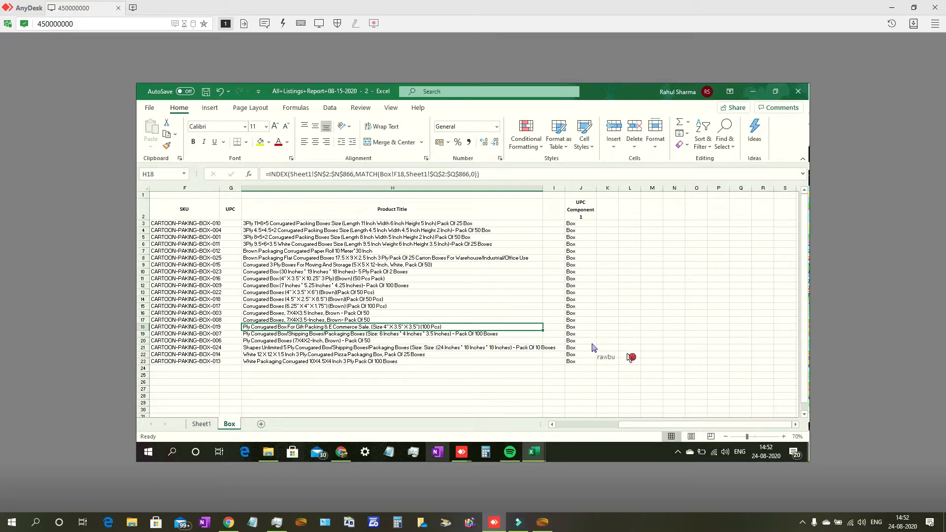
left_click(419, 375)
Examine Sheet1's remaining listing columns, including the asin1 values down to row 866.
left_click(201, 424)
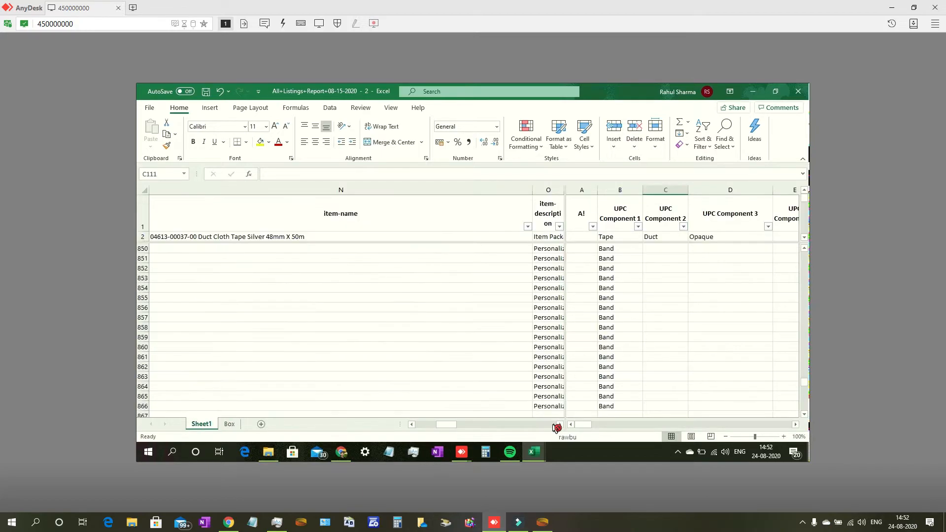
scroll(559, 397, "left", 5)
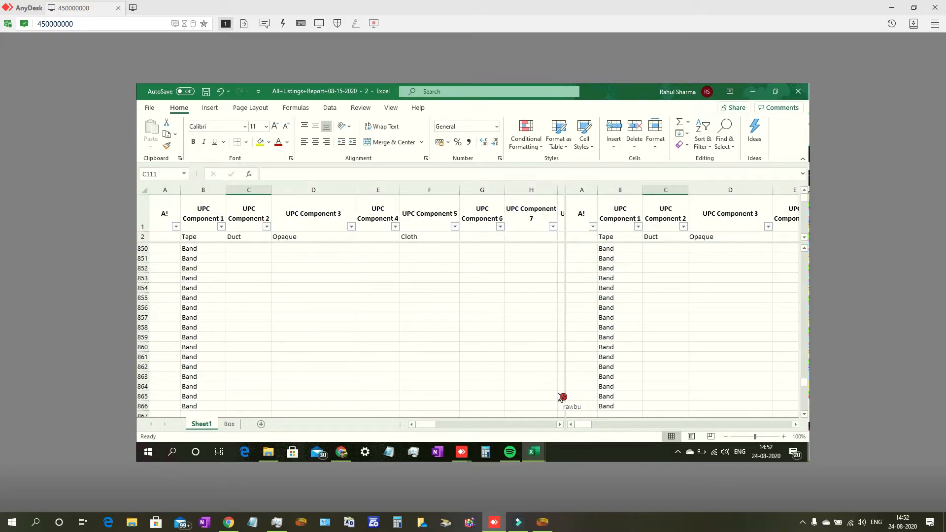
left_click_drag(425, 424, 456, 424)
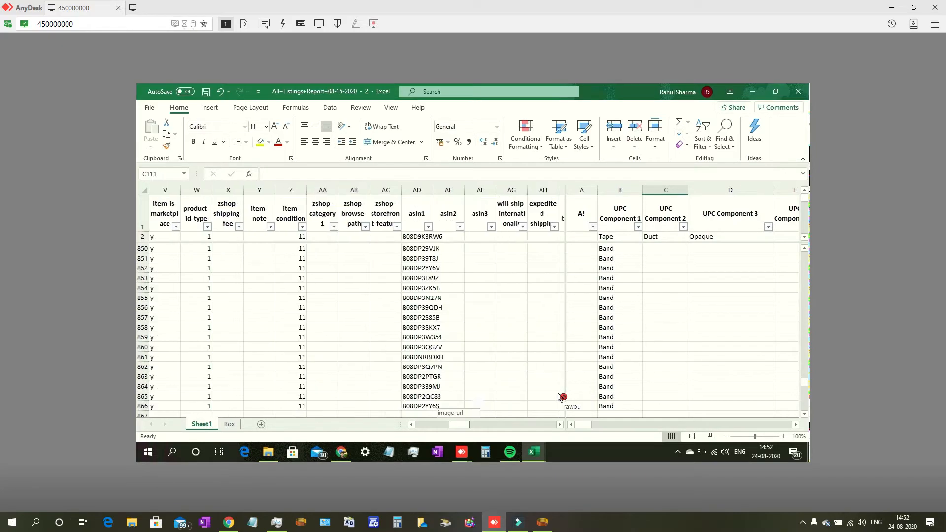
scroll(560, 397, "left", 2)
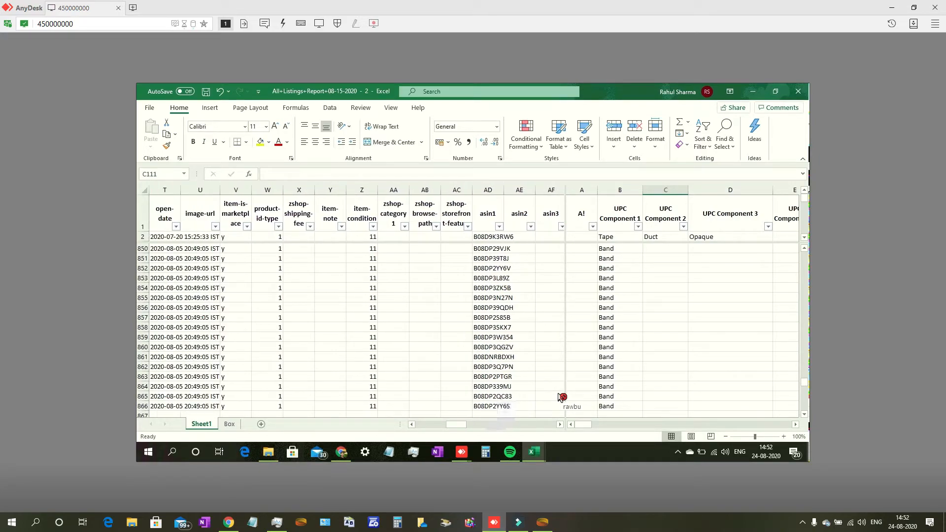
left_click_drag(487, 248, 519, 406)
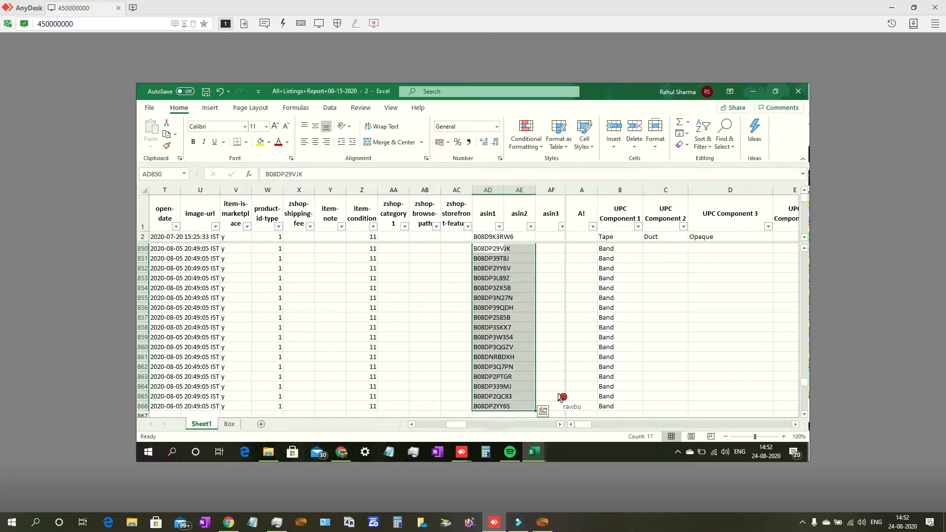
left_click(425, 297)
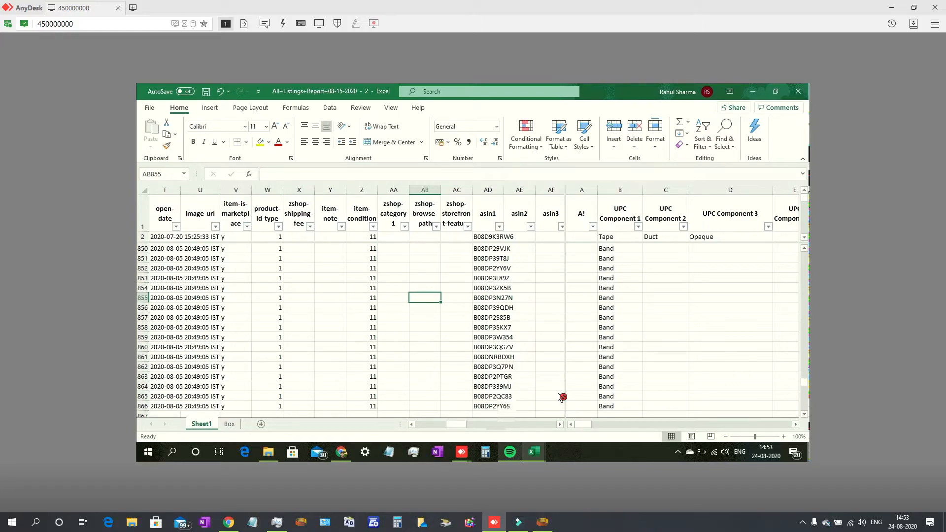
On the Box sheet, extend the UPC Component 1 header in J2 across row 2 through column AO as a numbered series.
key("ctrl+Page_Down")
left_click(607, 334)
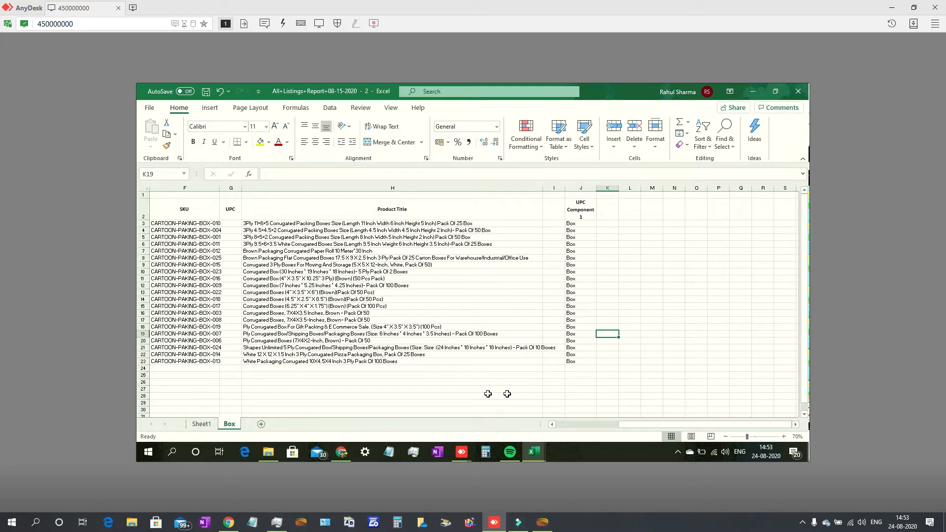
left_click(368, 293)
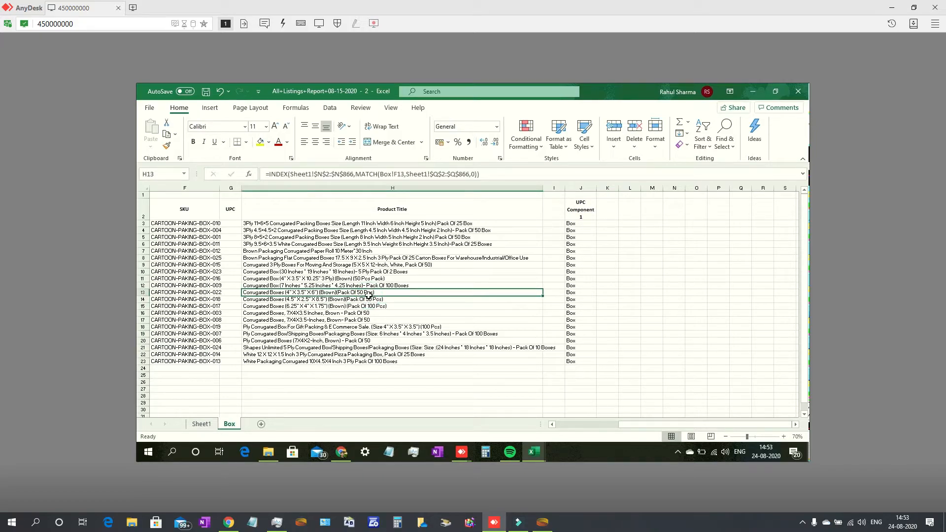
key("ctrl+a")
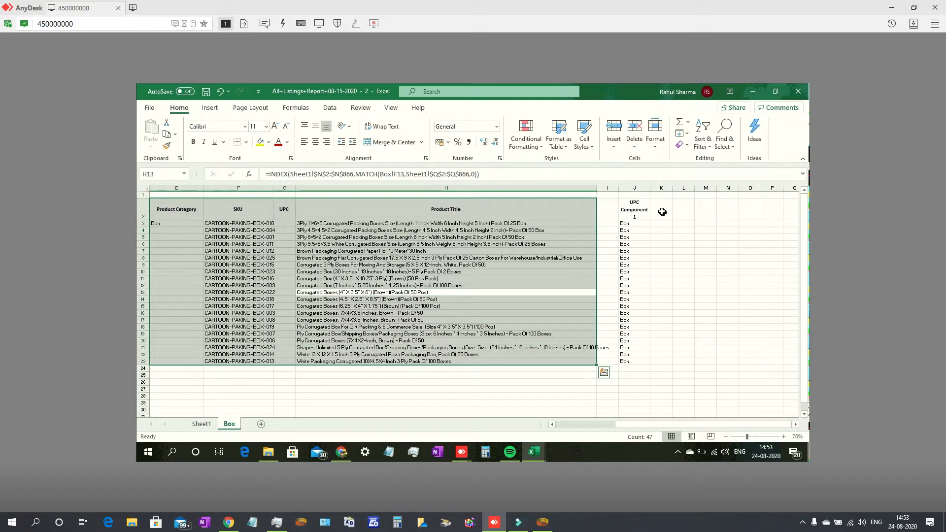
left_click(663, 220)
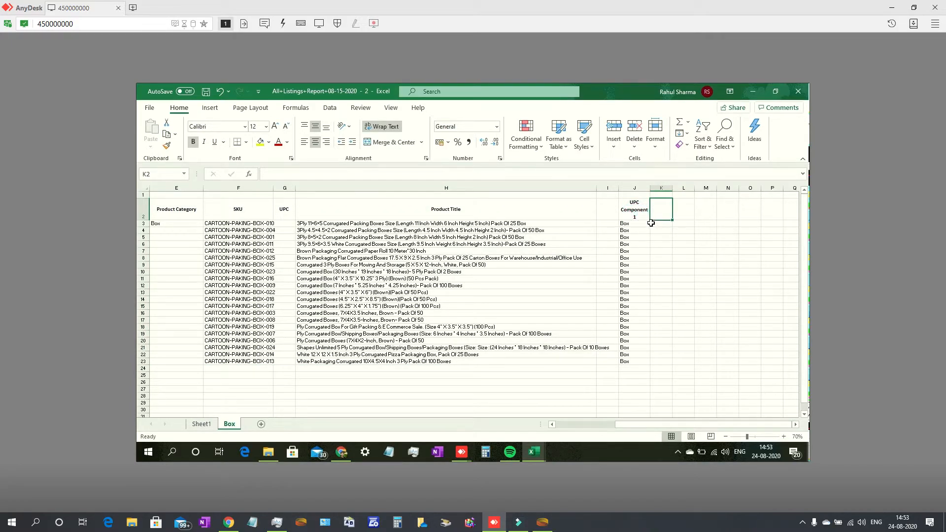
left_click(638, 214)
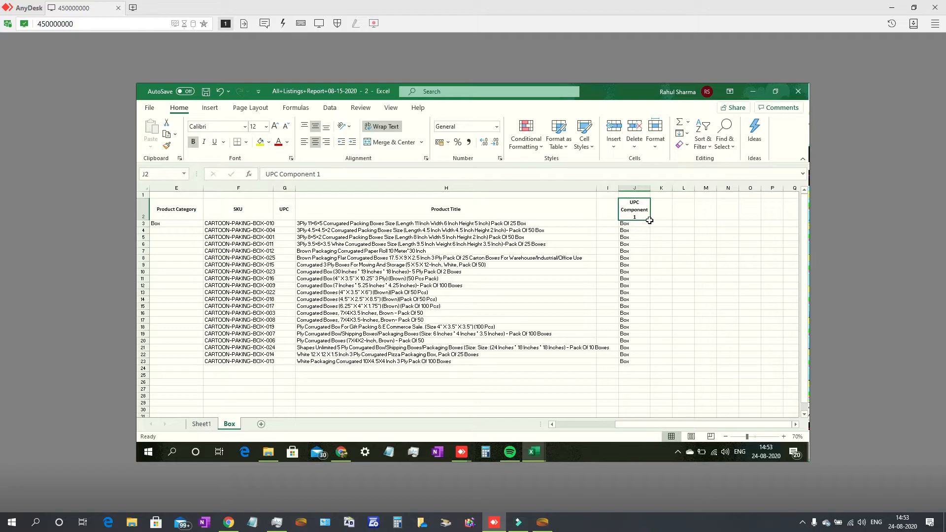
left_click_drag(650, 221, 652, 277)
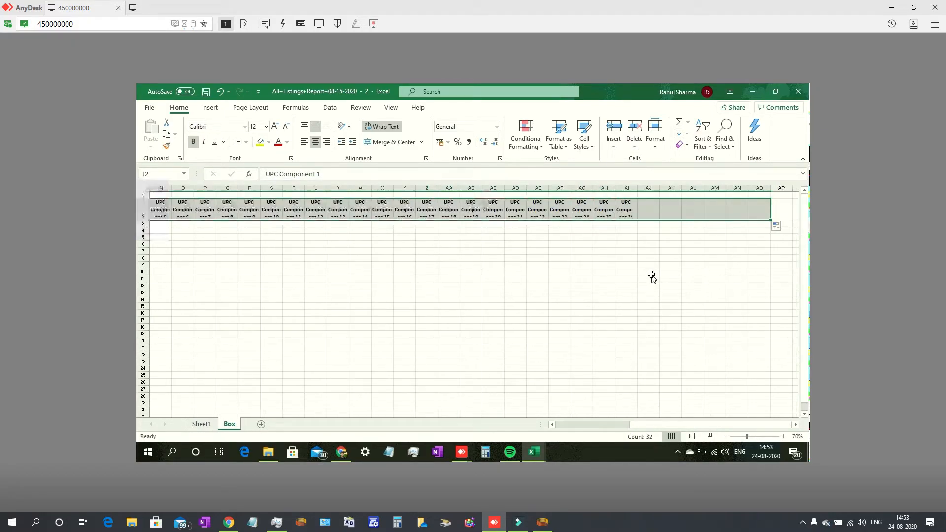
Return to the Product Title column and select its surrounding data region to check which columns the table covers.
left_click(553, 424)
left_click(553, 424)
left_click(552, 425)
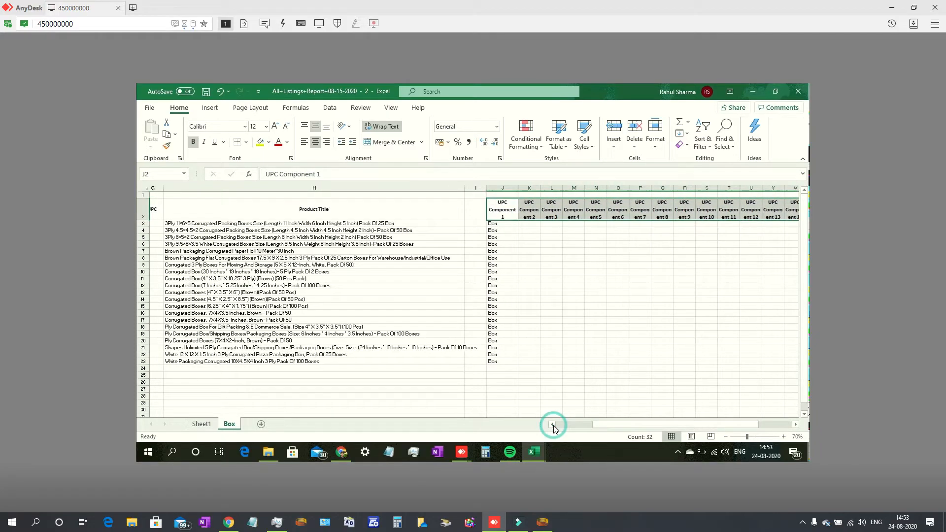
left_click(553, 424)
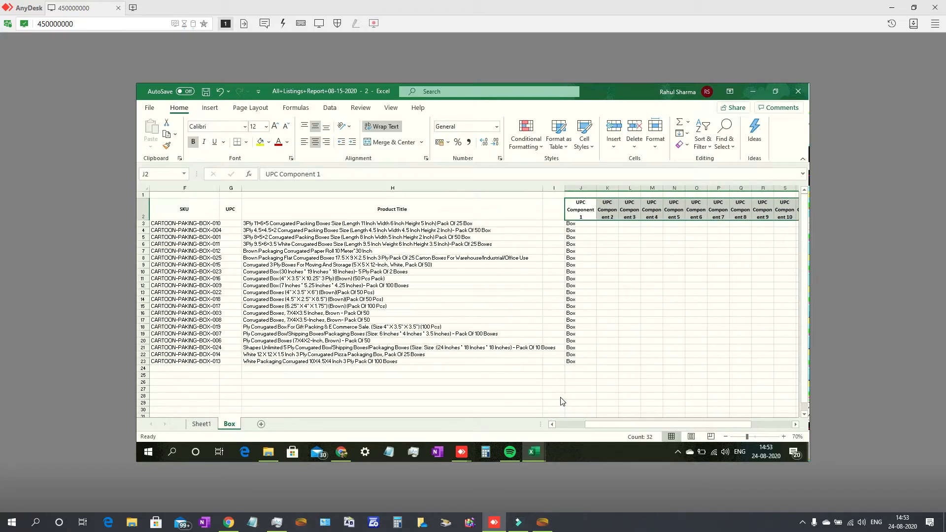
left_click(372, 307)
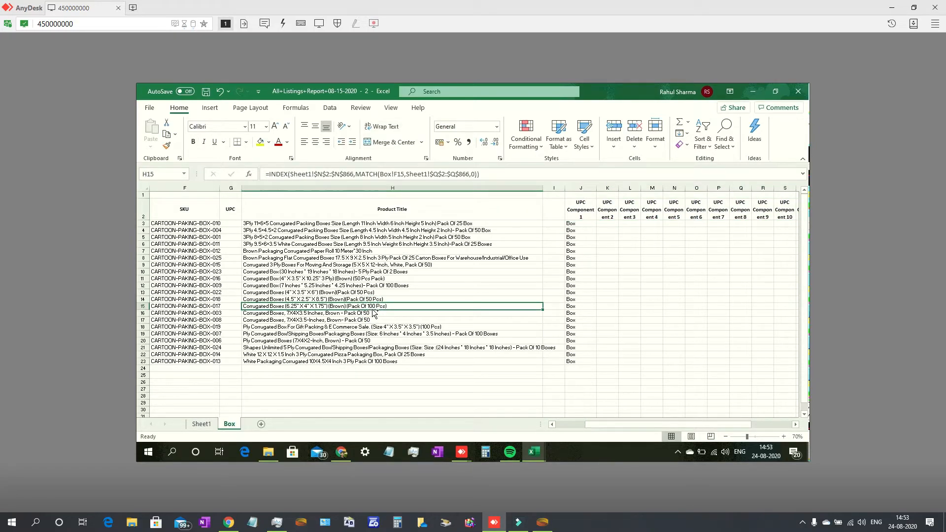
key("ctrl+a")
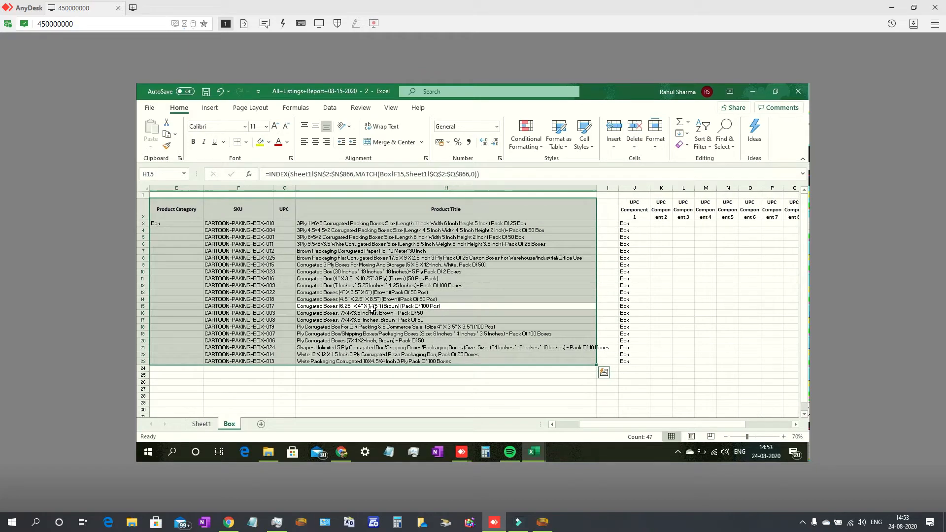
key("ctrl+a")
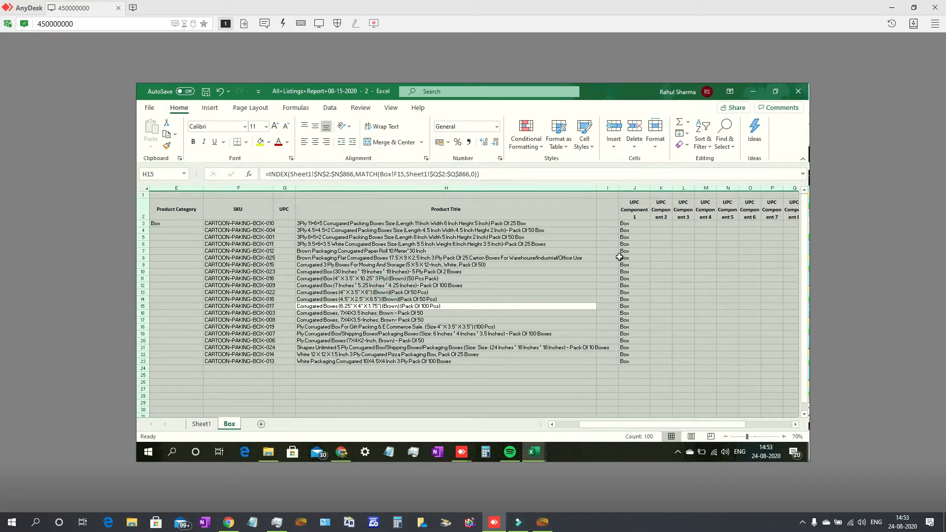
key("Up")
key("Up")
key("Up")
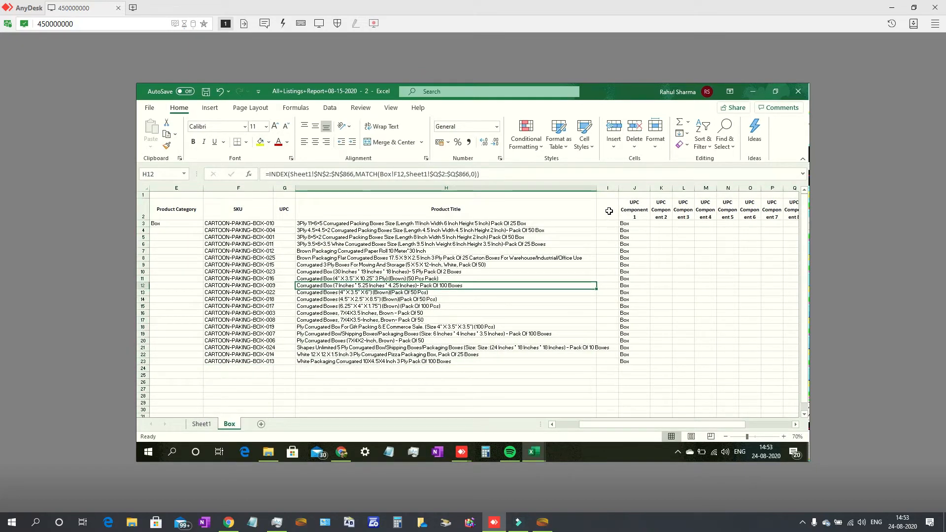
Enter ! in the blank column I from row 2 down to row 23 to join the product titles with the UPC components.
left_click(608, 211)
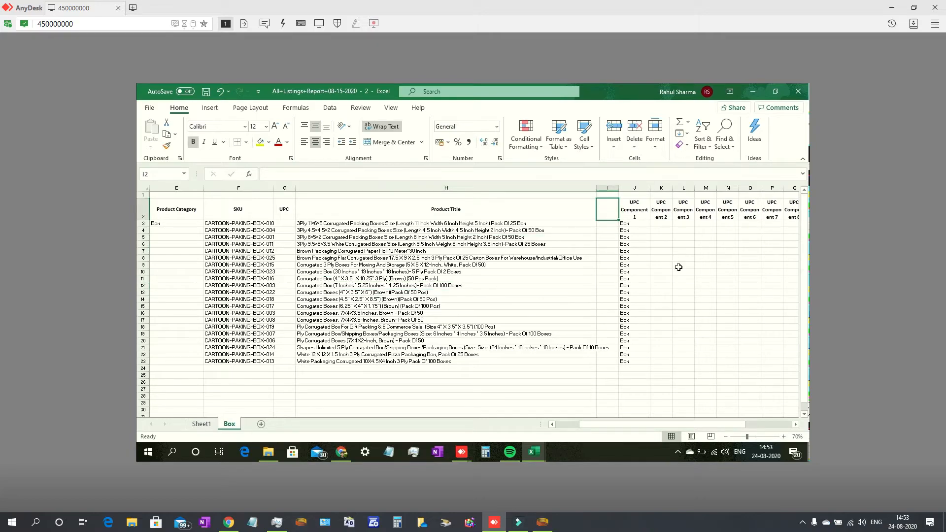
type("!")
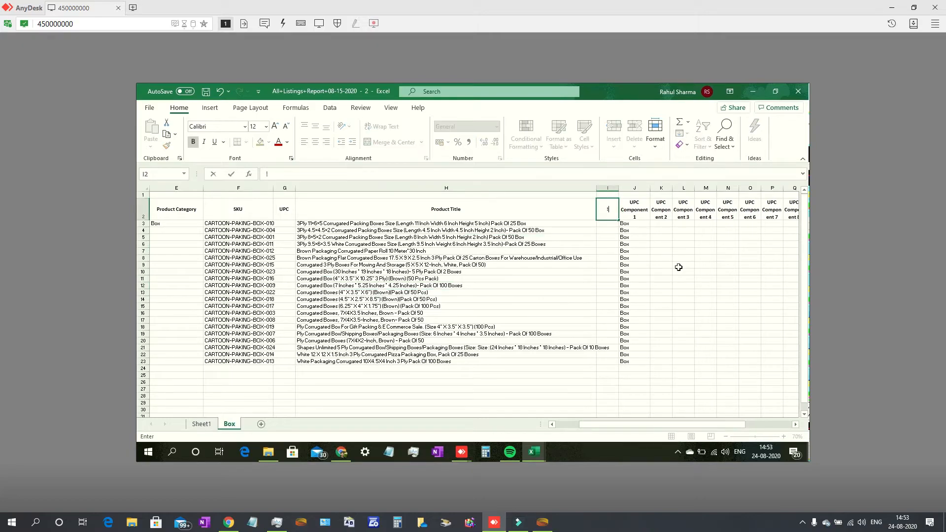
double_click(620, 220)
left_click_drag(619, 221, 616, 341)
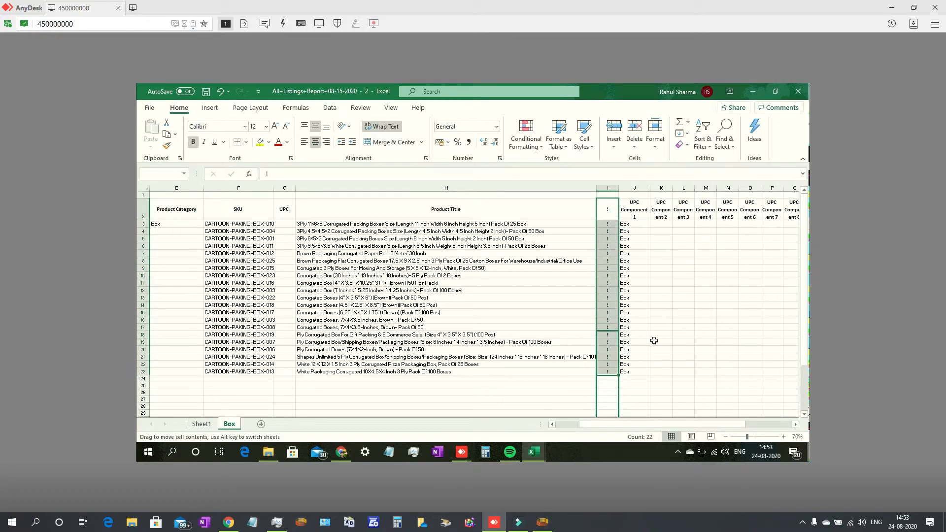
key("ctrl+z")
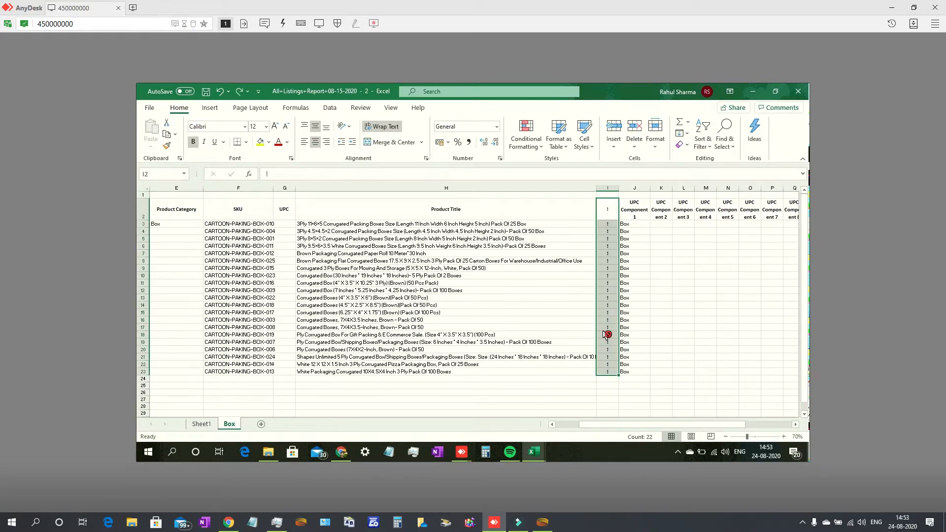
Select the whole Box table and apply filters to its header row.
left_click(508, 298)
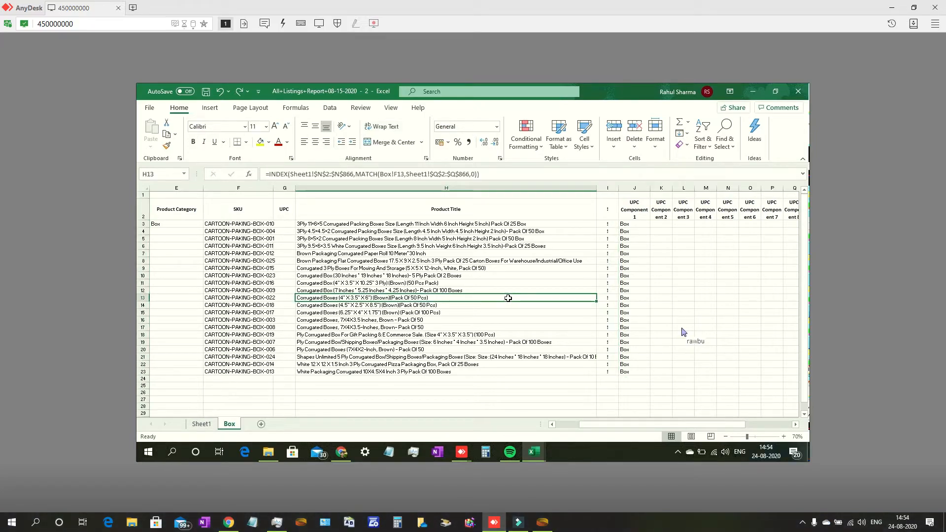
key("ctrl+a")
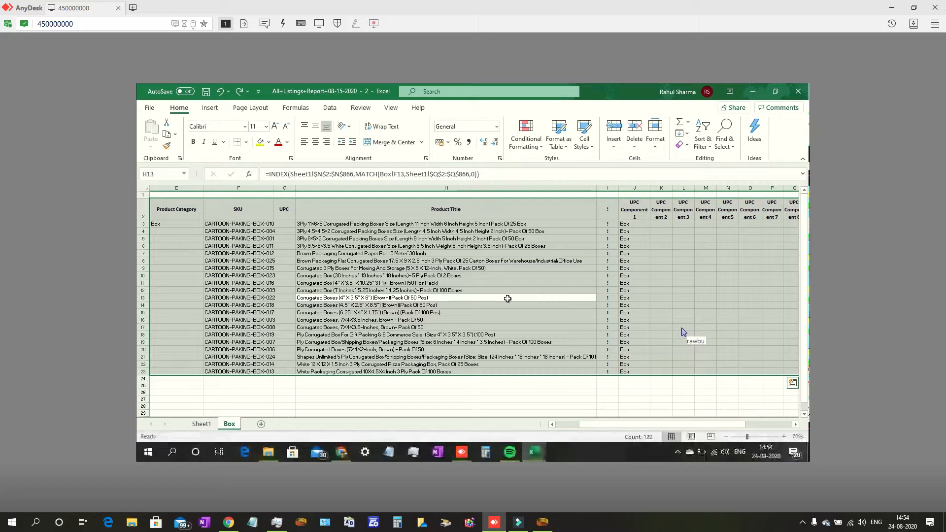
left_click(330, 107)
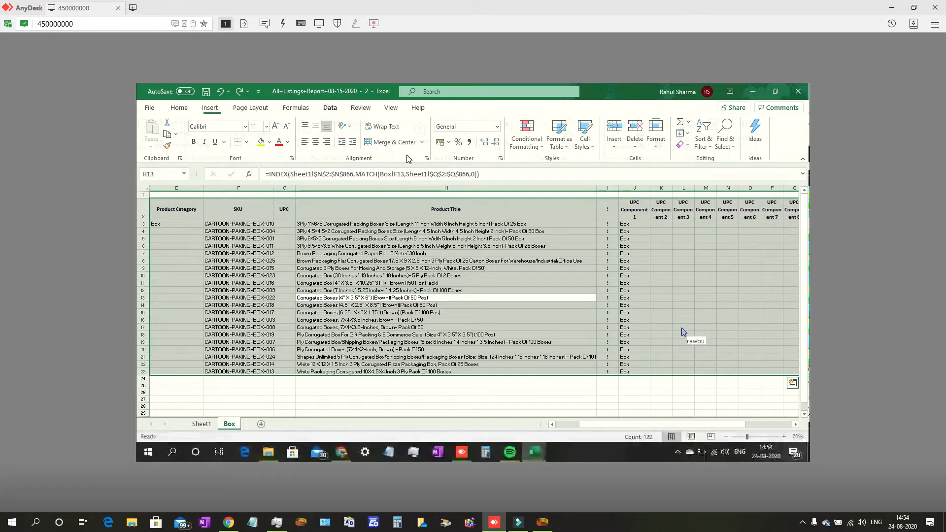
left_click(556, 132)
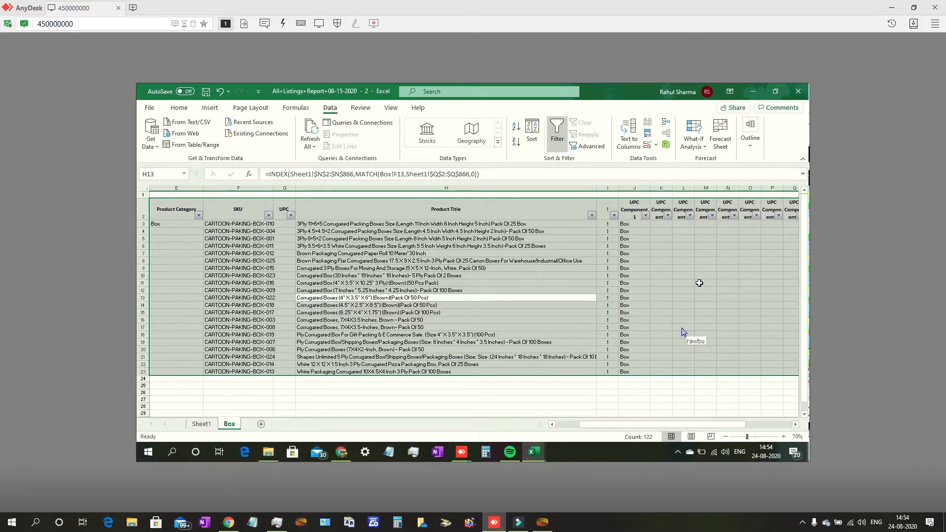
double_click(698, 284)
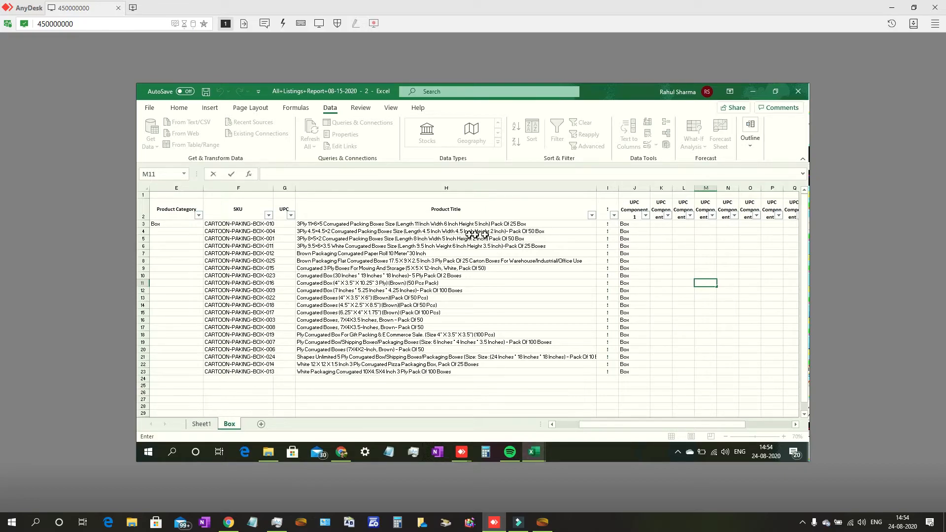
Filter the Product Title column by the text "corrug" to check which titles contain it.
left_click(502, 224)
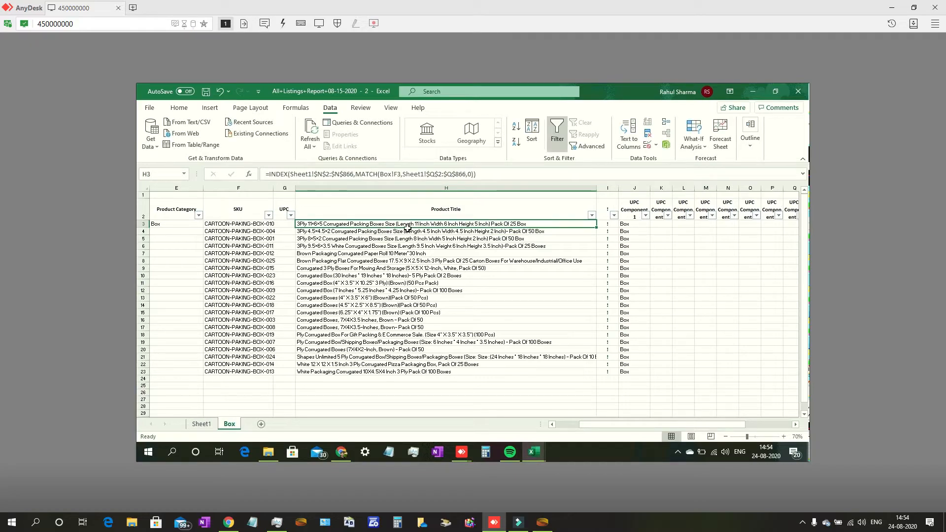
left_click(564, 274)
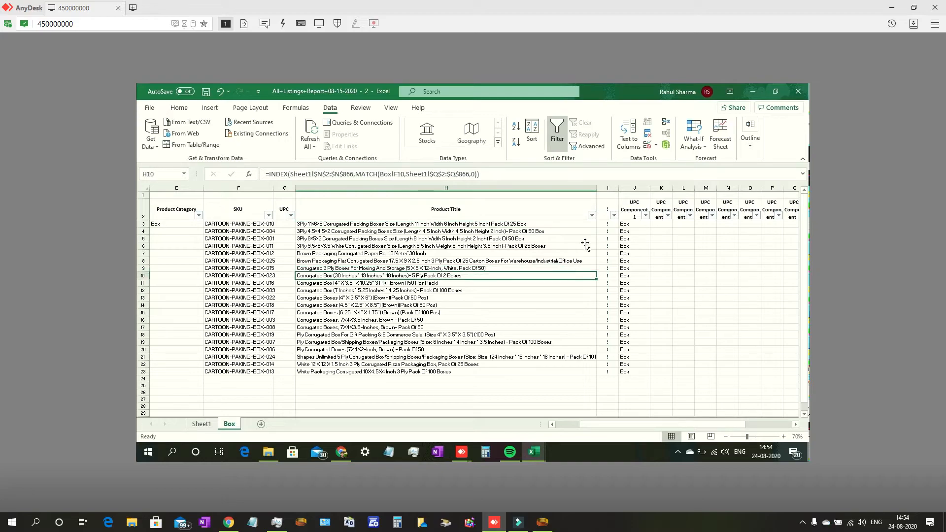
left_click(591, 216)
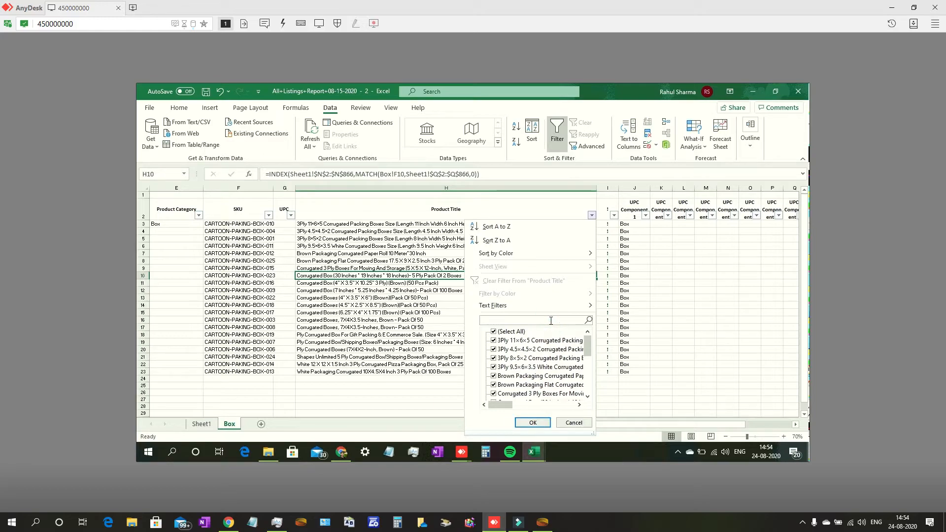
type("corrug")
left_click(533, 422)
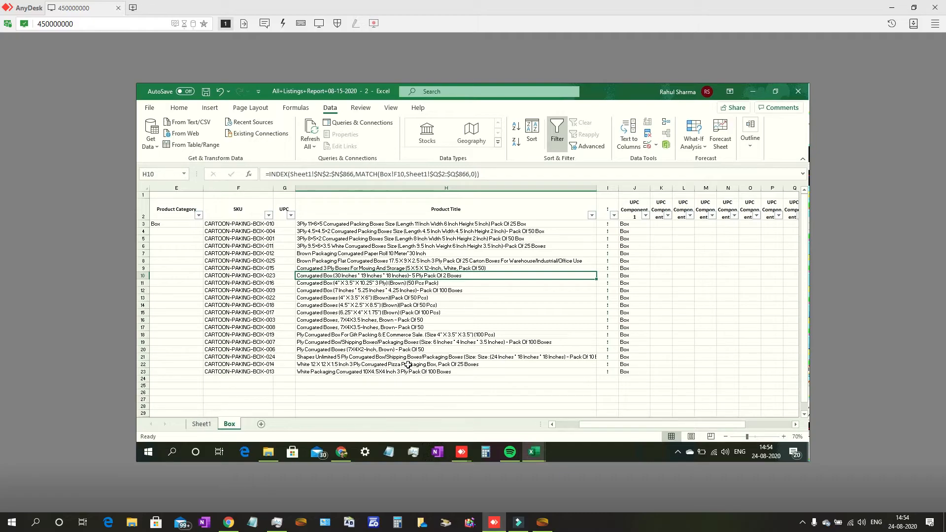
Enter "Corrugated" as UPC Component 2 in K3 and copy it down to row 23.
left_click(661, 224)
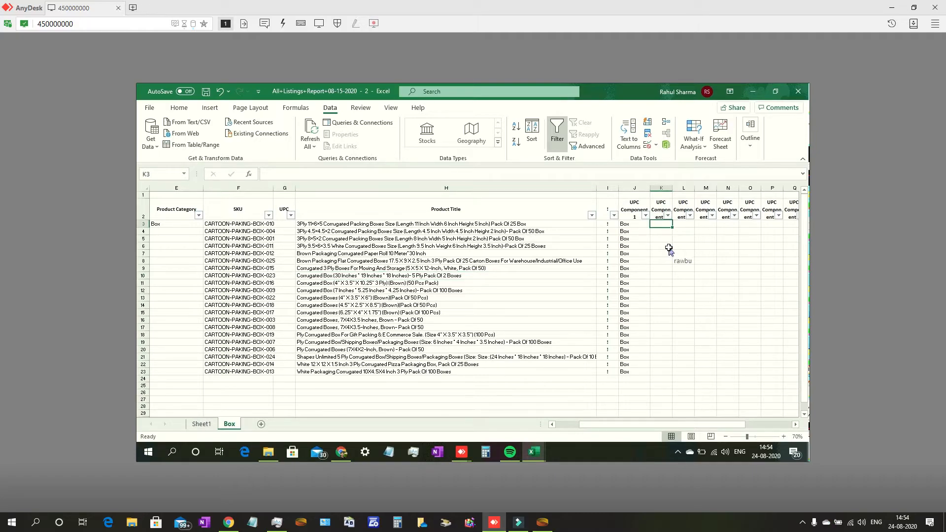
type("Cor")
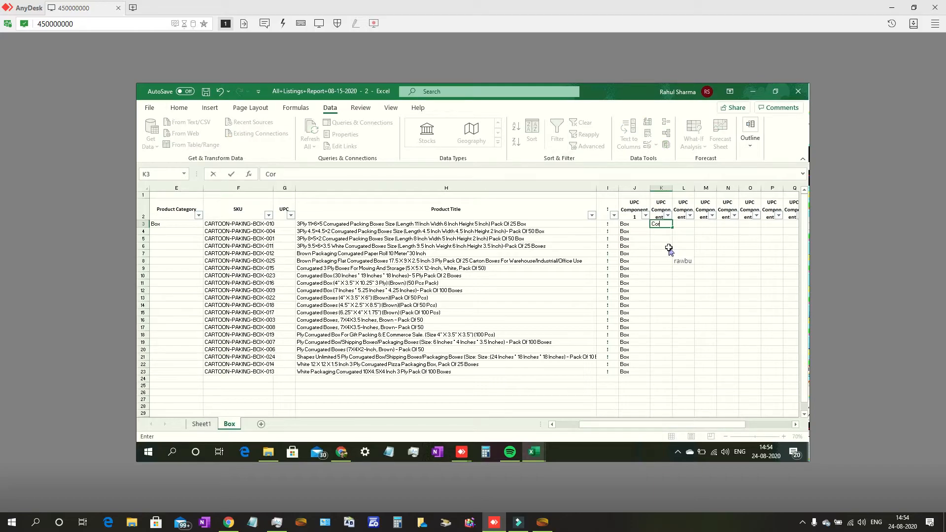
type("rugated")
key("Return")
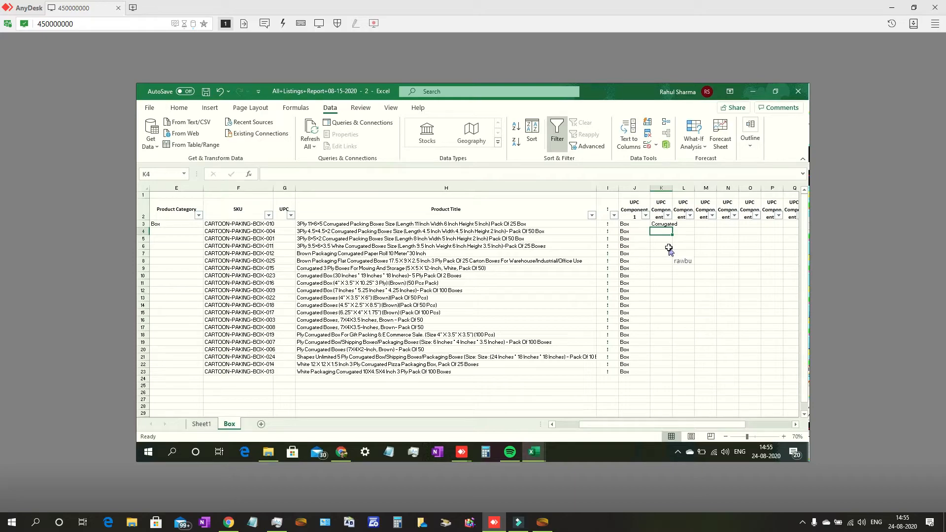
left_click(665, 226)
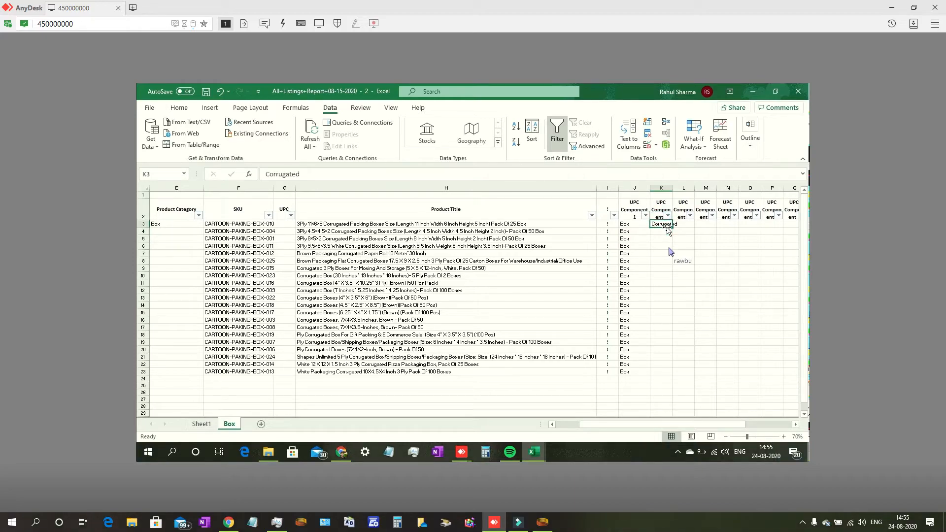
left_click_drag(671, 227, 660, 378)
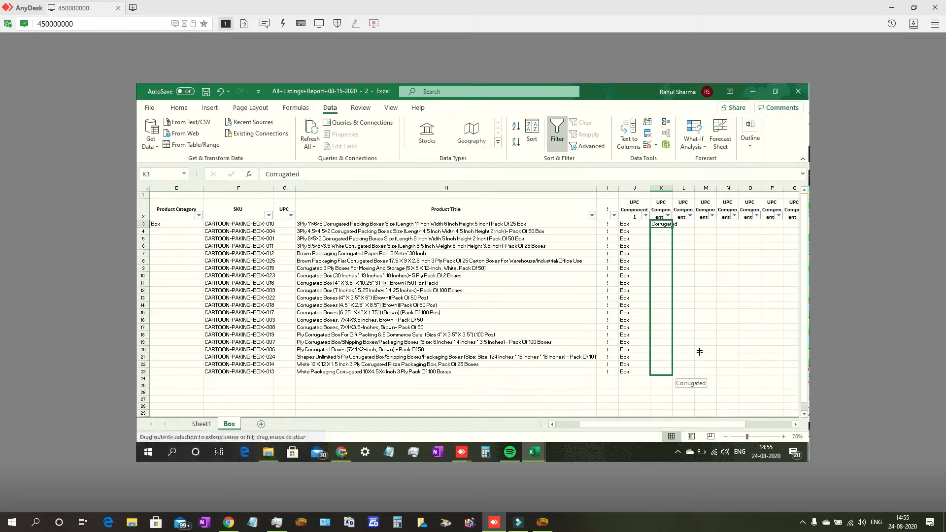
left_click_drag(714, 324, 714, 324)
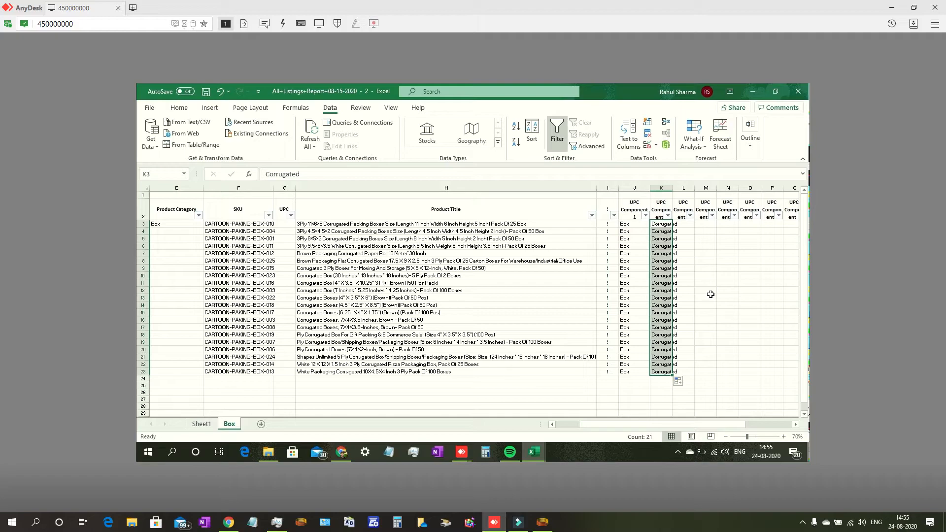
Enter the label "Product Category" in J1 above the UPC Component 1 header.
left_click(710, 297)
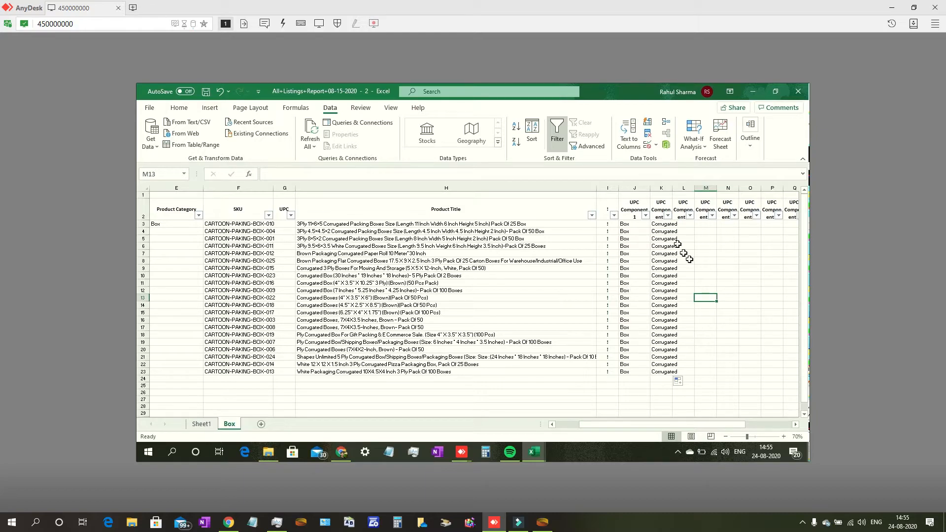
double_click(634, 196)
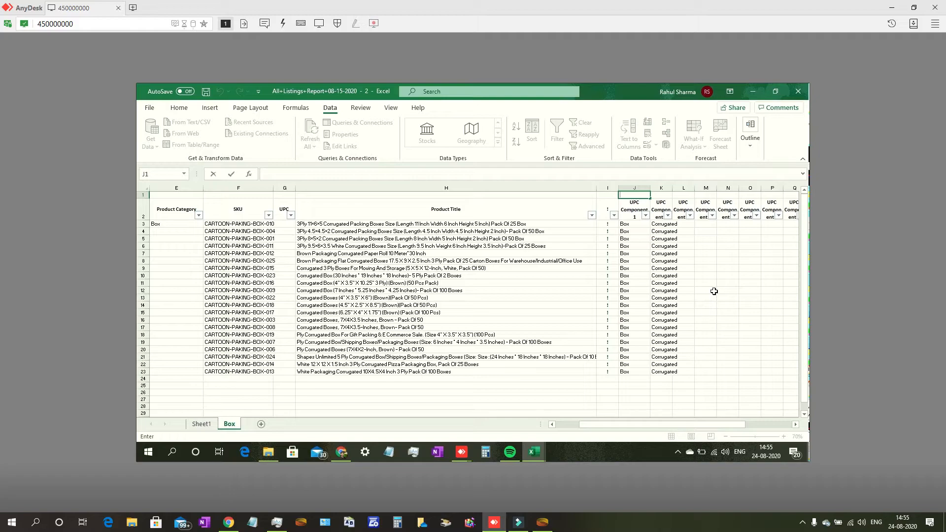
type("Pr")
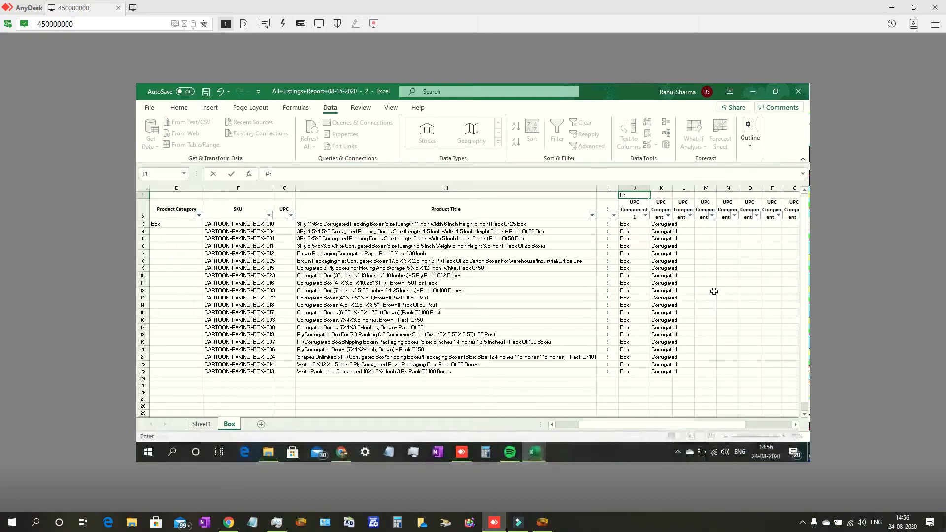
type("oduct Care")
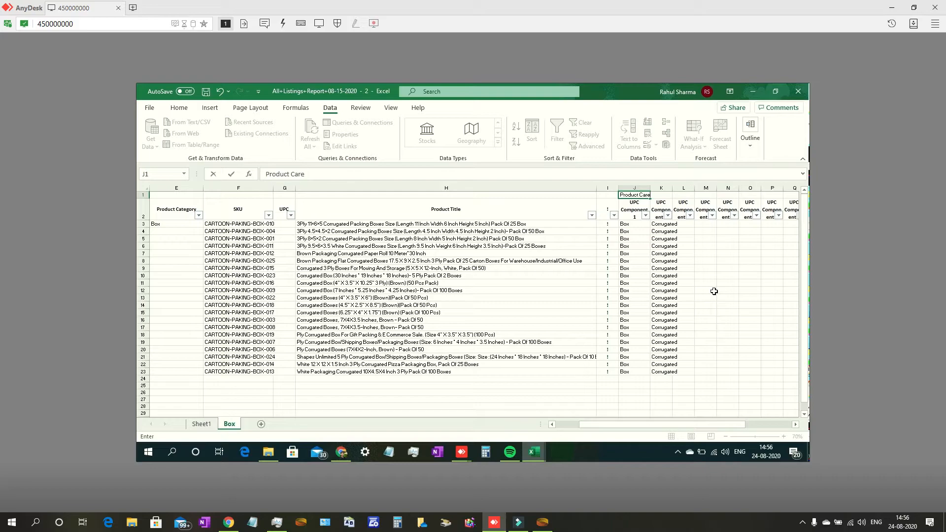
key("BackSpace")
key("BackSpace")
type("tegory")
key("Return")
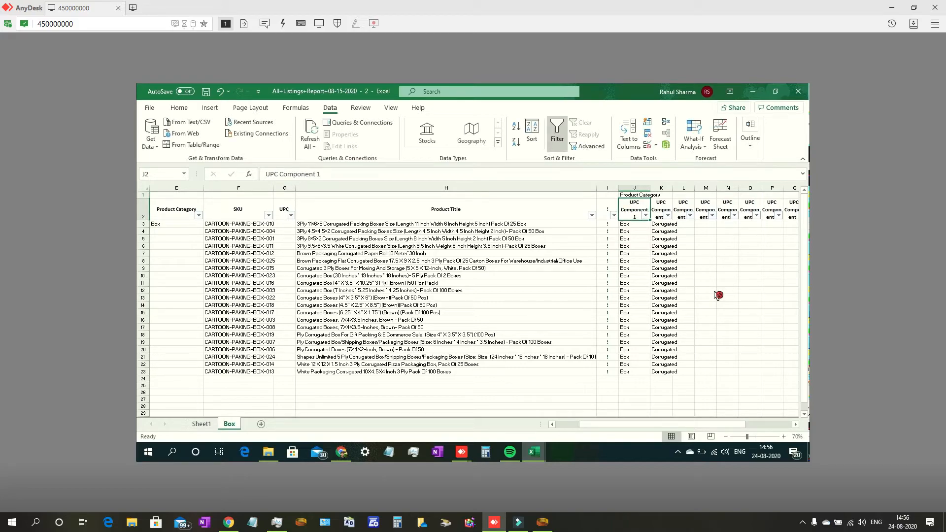
Widen columns J and K and enter "Product" in K1 above the UPC Component 2 header.
left_click_drag(650, 187, 705, 188)
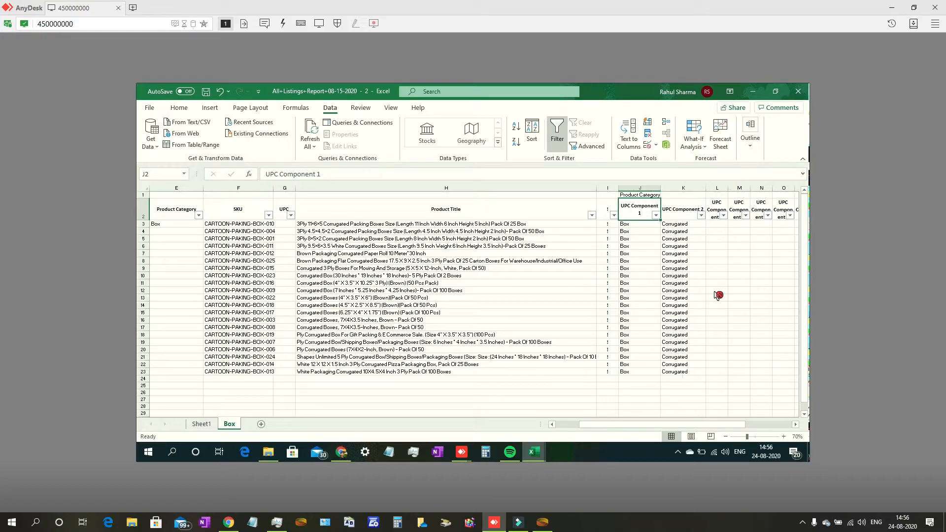
key("Up")
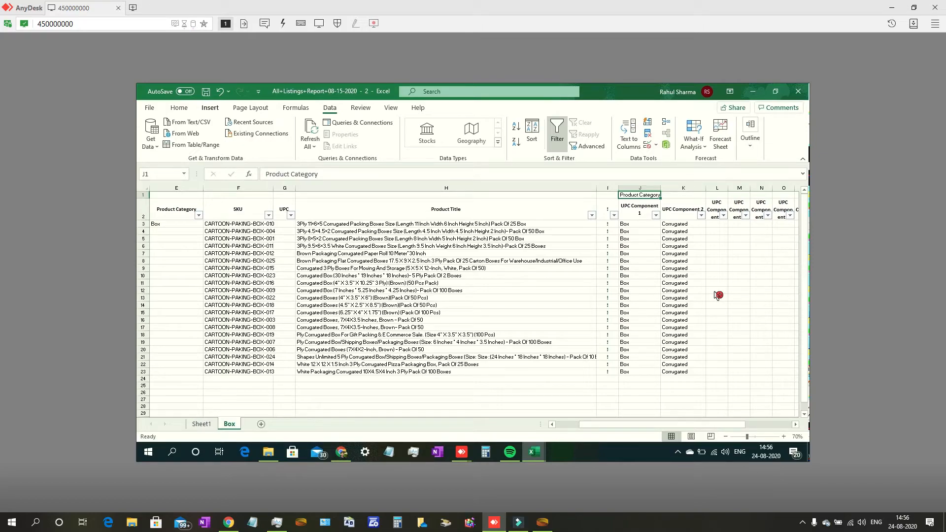
left_click(209, 108)
left_click(179, 108)
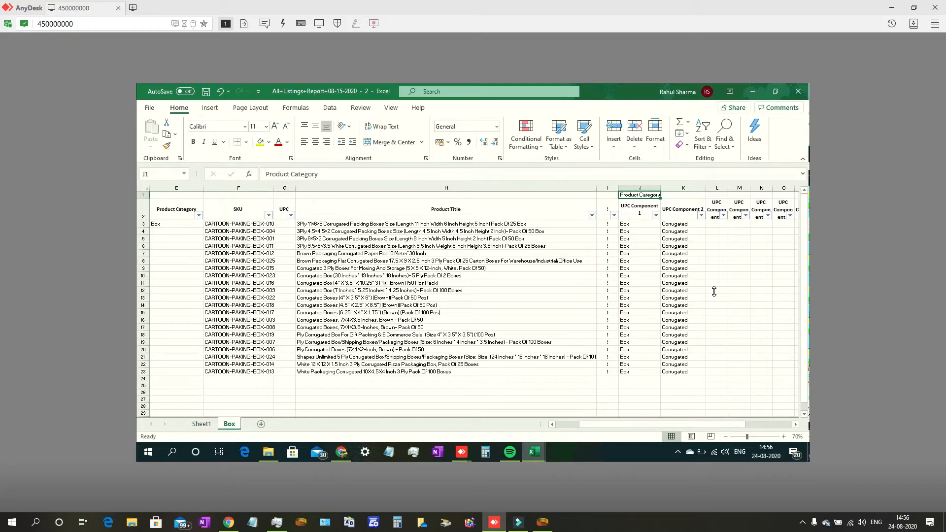
key("Right")
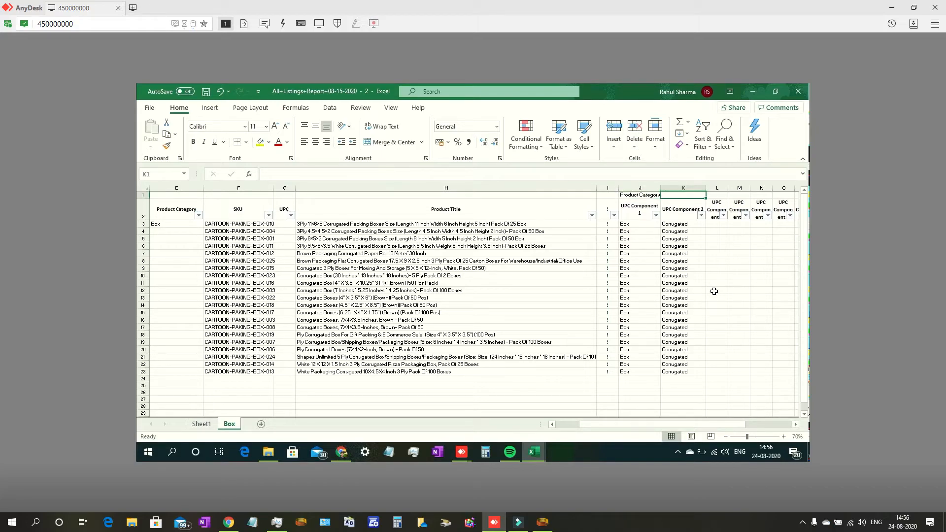
type("Product")
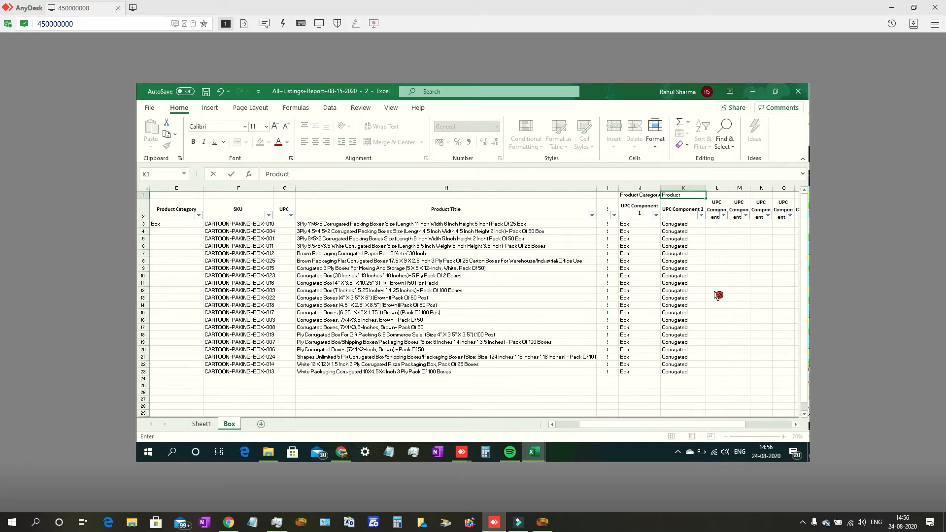
key("Down")
key("Down")
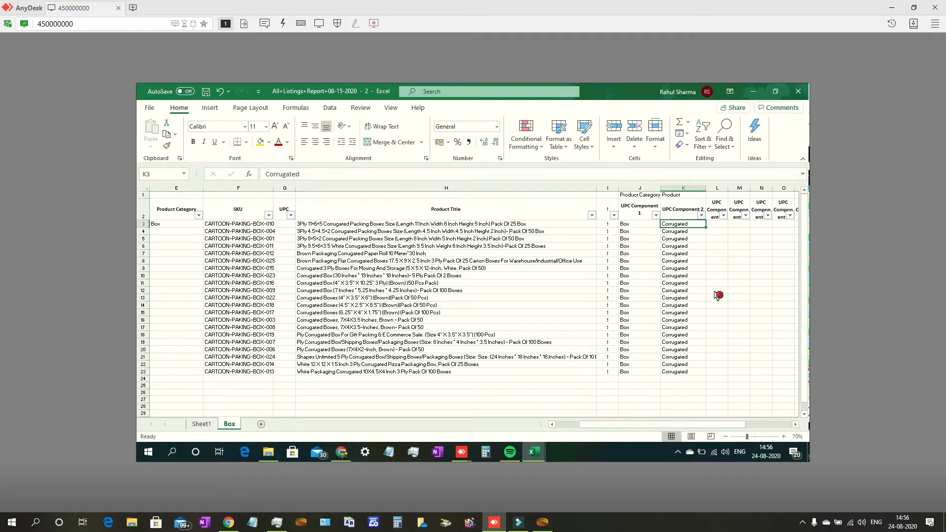
Format the Product Category label in J1 as bold and centred both ways, and increase the height of row 1.
key("Up")
key("Up")
key("Left")
key("ctrl+i")
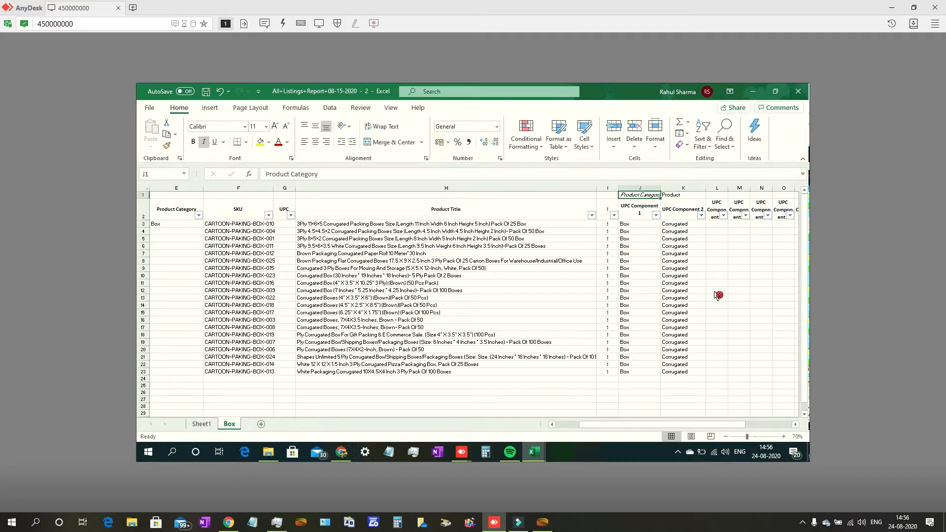
key("ctrl+i")
key("ctrl+b")
left_click_drag(144, 198, 143, 208)
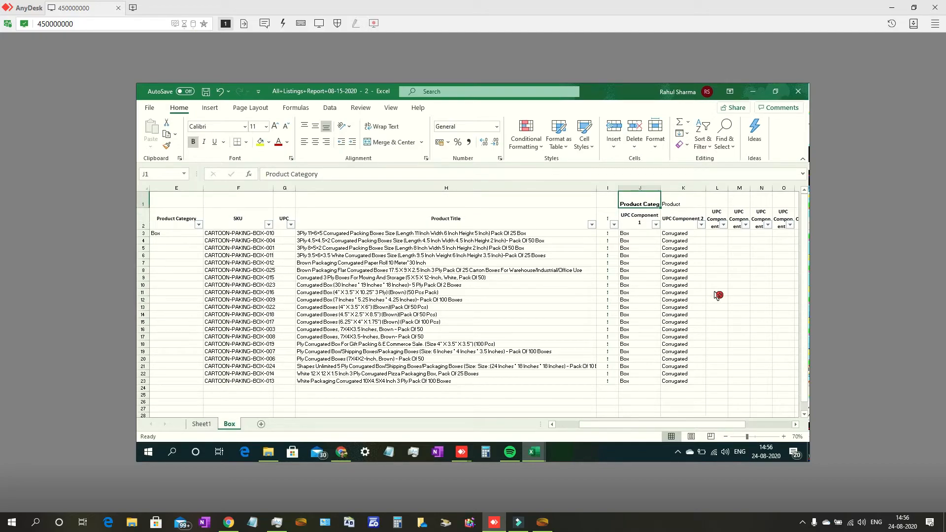
left_click(315, 127)
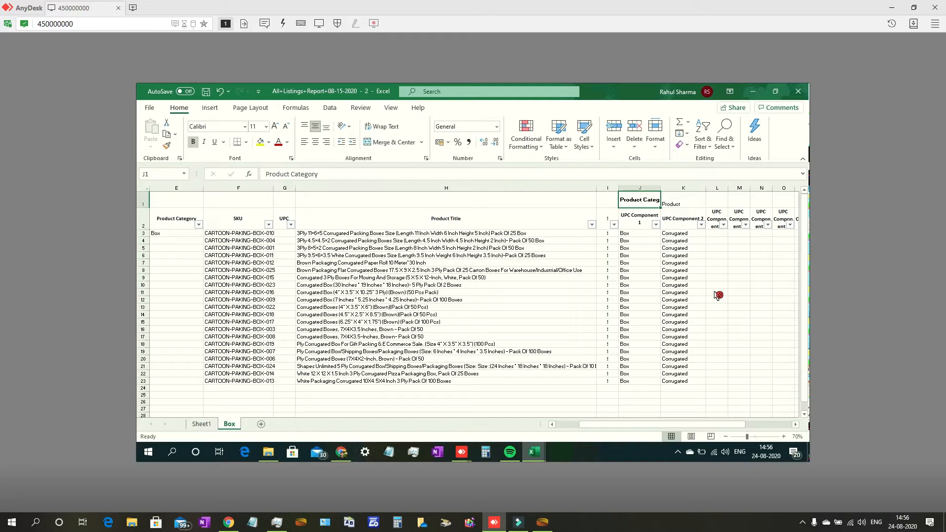
left_click(314, 142)
Widen column I slightly and complete the label in K1 as "Product Type".
left_click(682, 200)
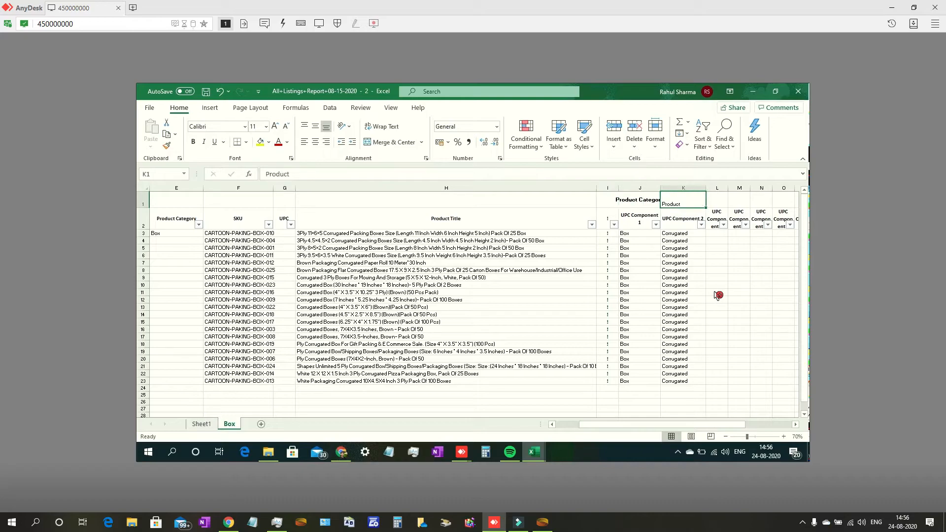
mouse_move(618, 188)
left_mouse_down()
mouse_move(633, 188)
mouse_move(626, 188)
left_mouse_up()
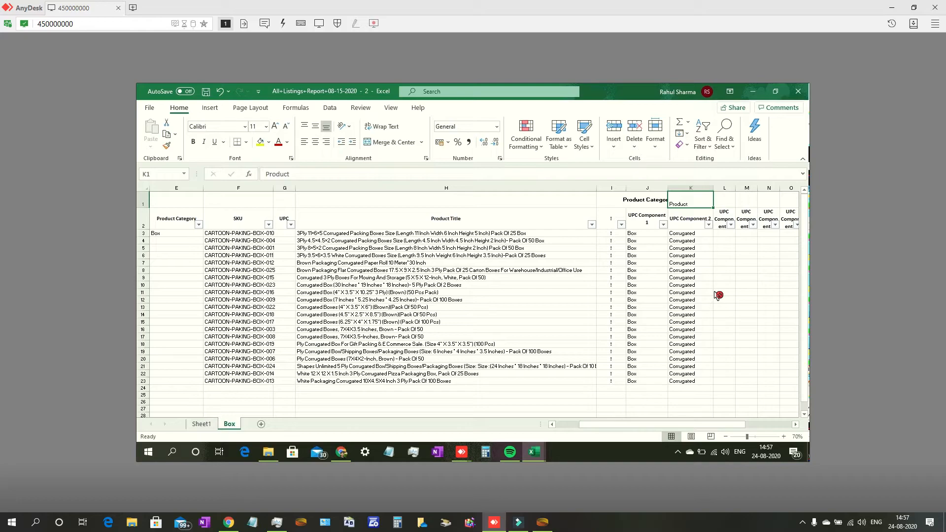
key("F2")
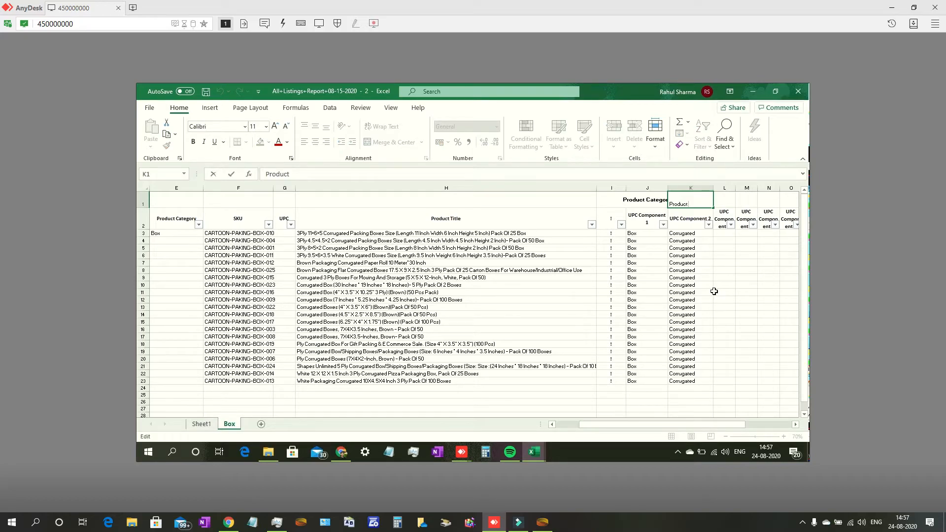
type("Type")
key("Tab")
Widen column L and enter "Product" in L1 above the UPC Component 3 header.
left_click_drag(735, 189, 765, 188)
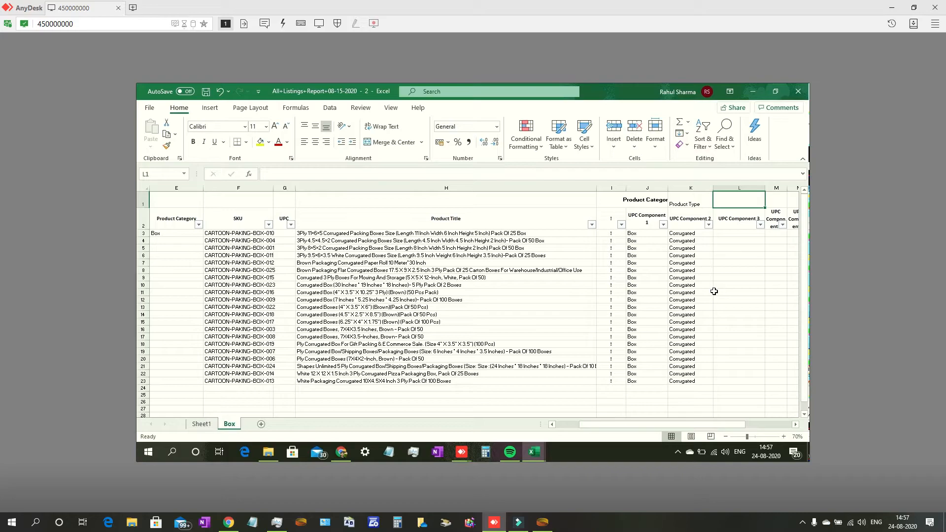
type("p")
key("BackSpace")
type("Product")
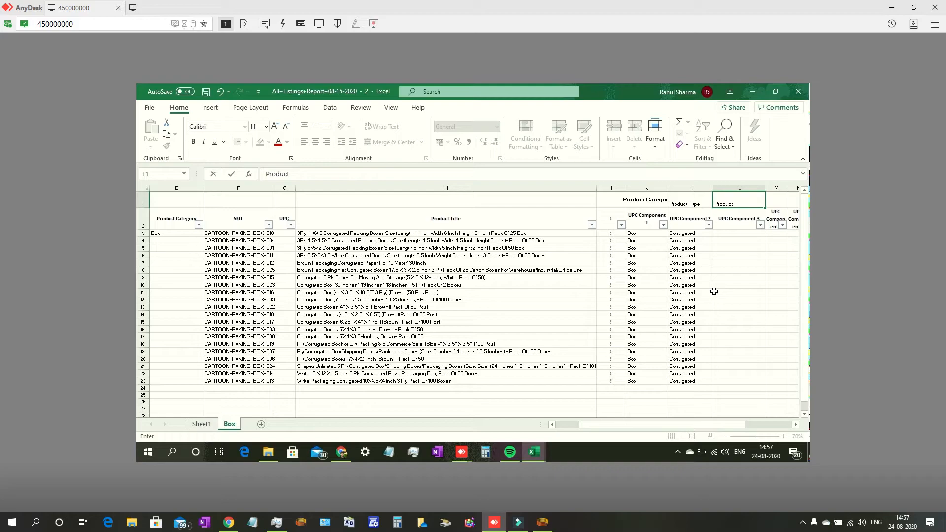
key("ctrl+b")
key("Left")
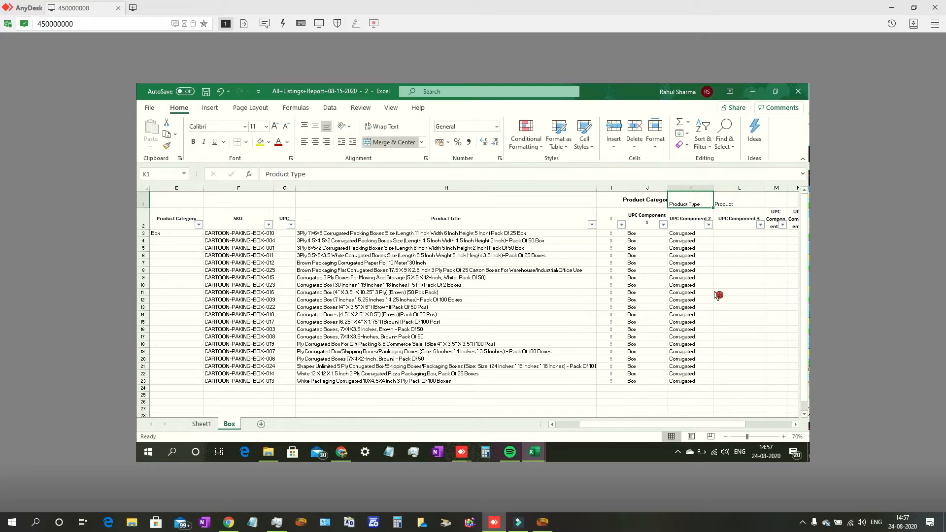
Make the Product Type label in K1 bold and align it to the middle of the cell.
key("ctrl+b")
key("alt+h")
key("a")
key("m")
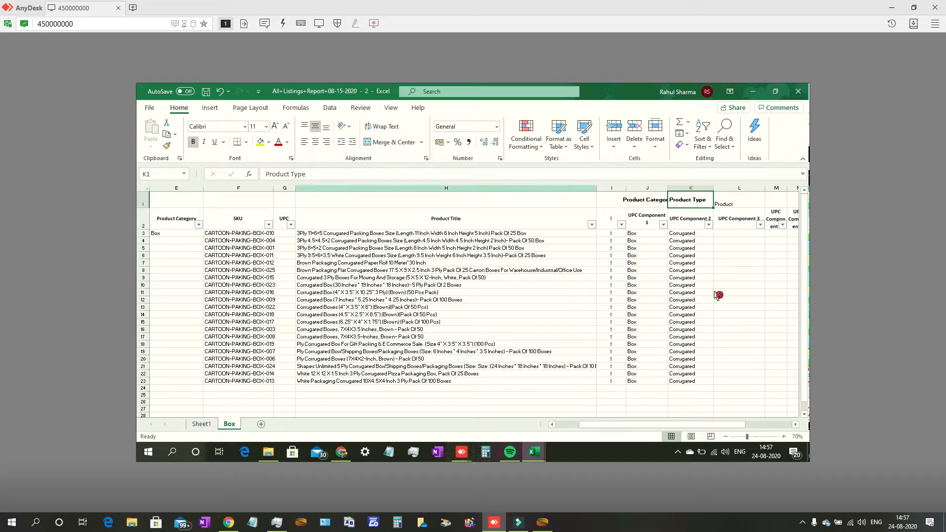
Merge cells I1:J1 and split them again so the Product Category label starts in I1.
key("Left")
key("Left")
key("shift+Right")
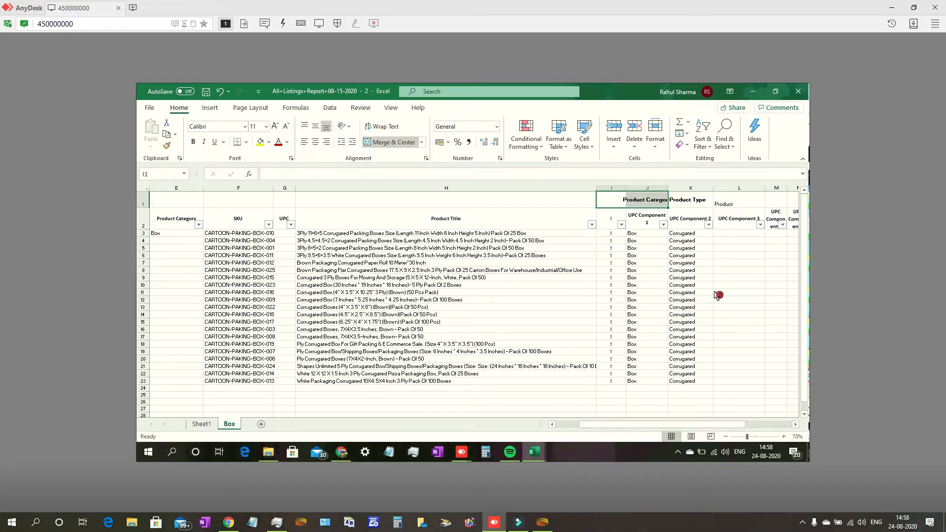
left_click(389, 142)
left_click(389, 142)
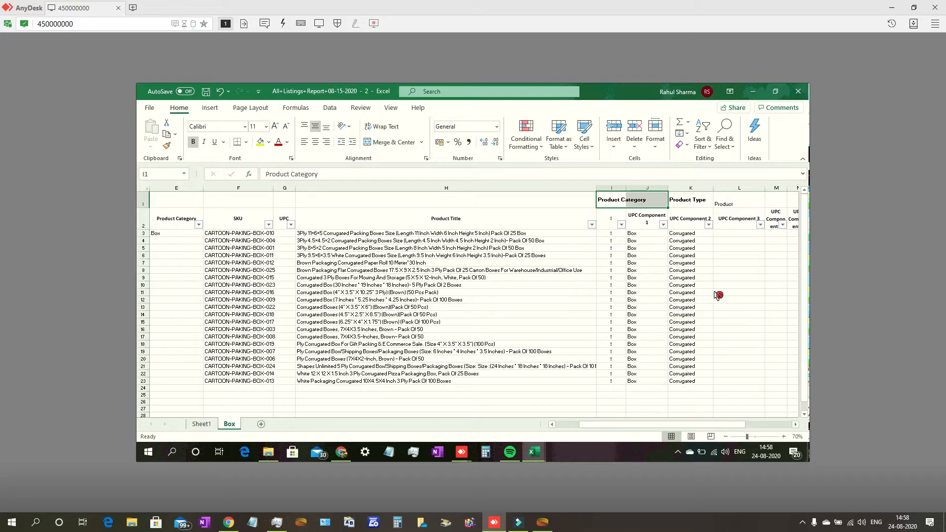
left_click(738, 233)
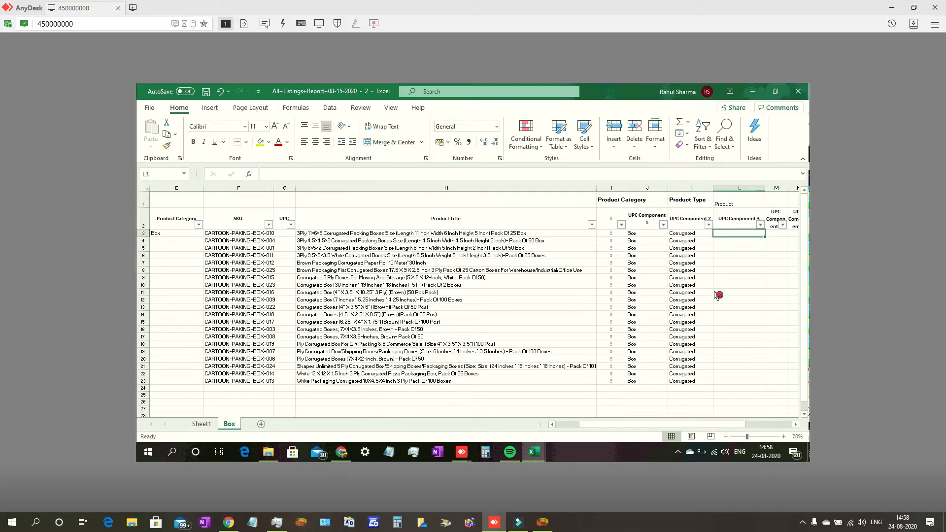
left_click(647, 200)
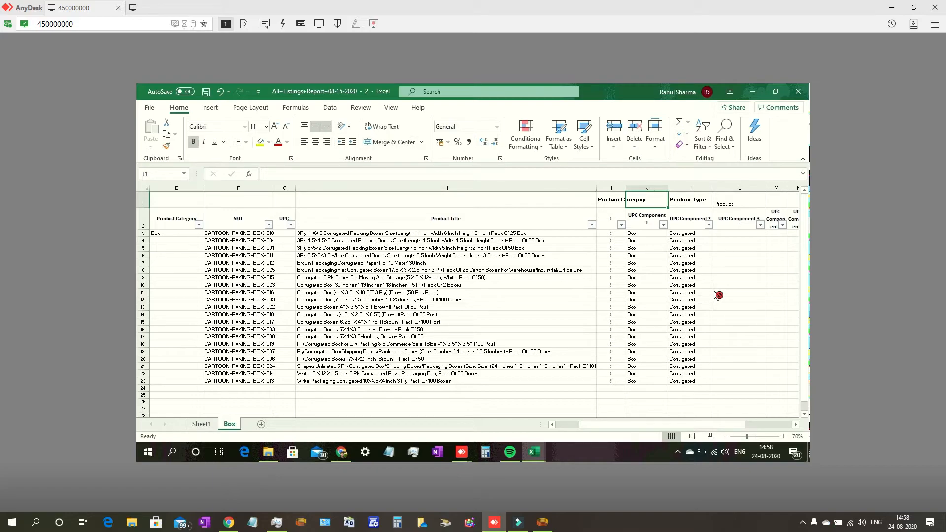
left_click(738, 329)
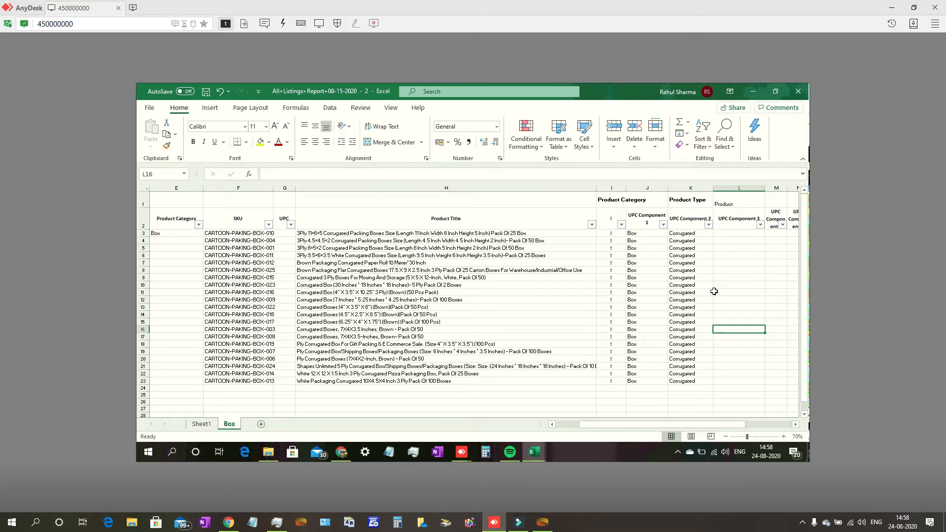
key("Up")
key("Up")
key("Up")
key("Up")
key("Up")
key("Up")
key("Up")
key("Up")
key("Up")
key("Up")
key("Up")
key("Up")
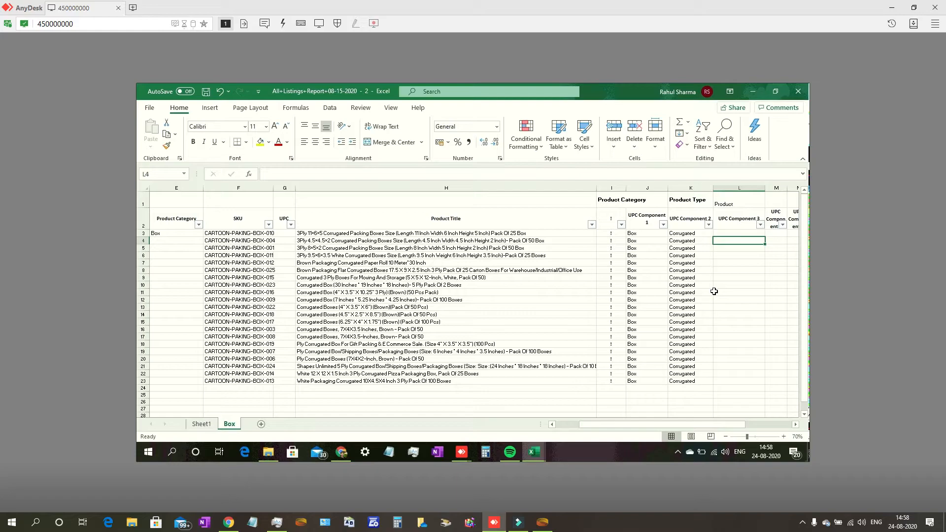
key("Up")
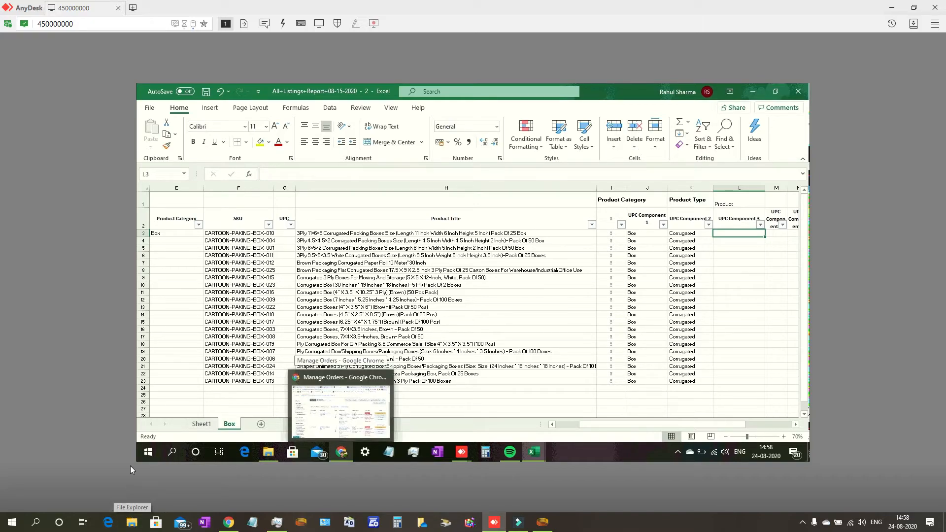
Switch to File Explorer, open the 30 KB Product Listning workbook from the Product Listining Amazon folder, and restore the Explorer window to a smaller size.
left_click(136, 526)
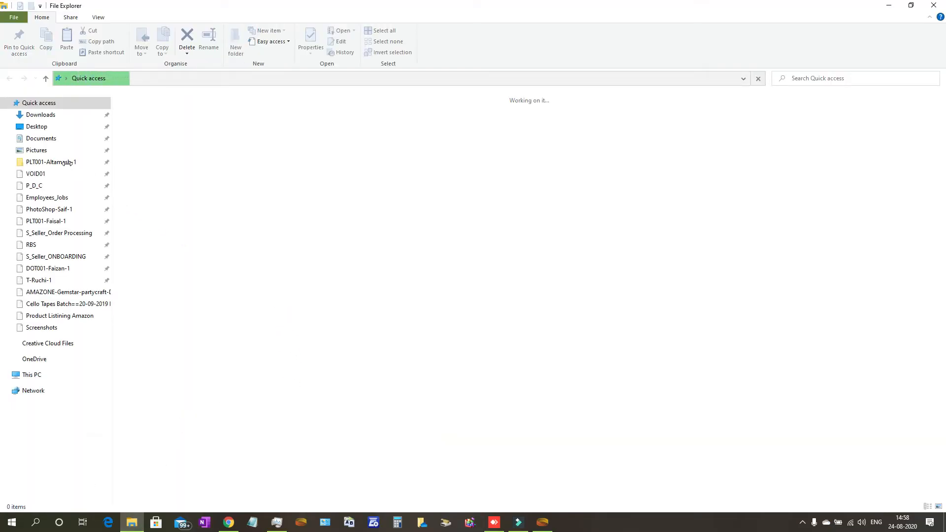
left_click(53, 224)
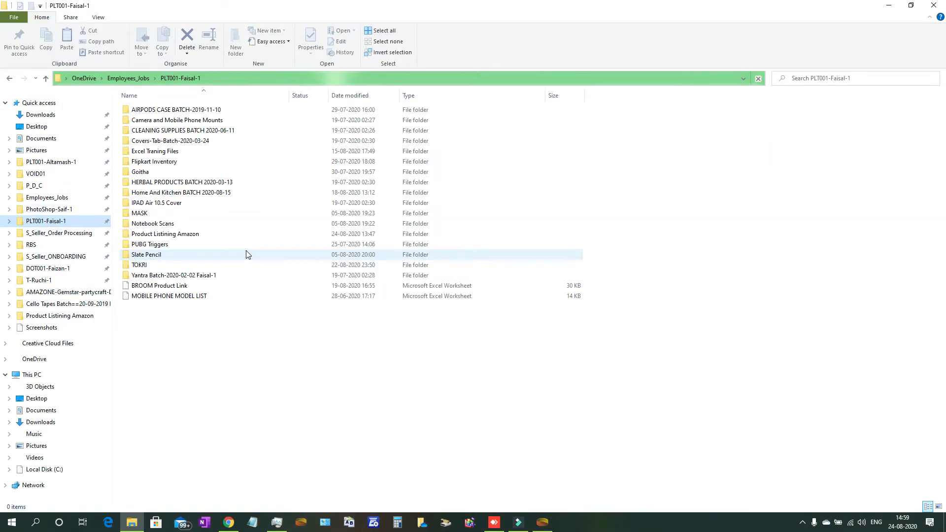
left_click(187, 237)
double_click(187, 241)
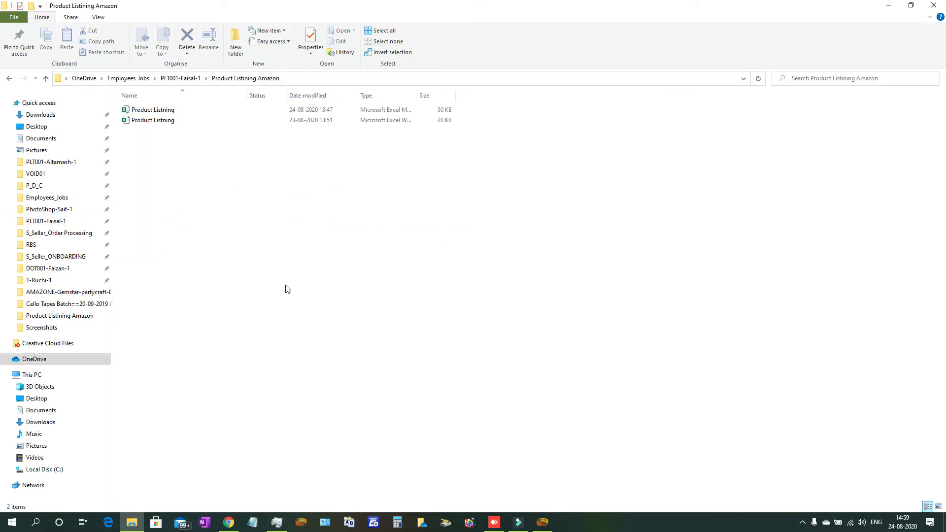
double_click(164, 112)
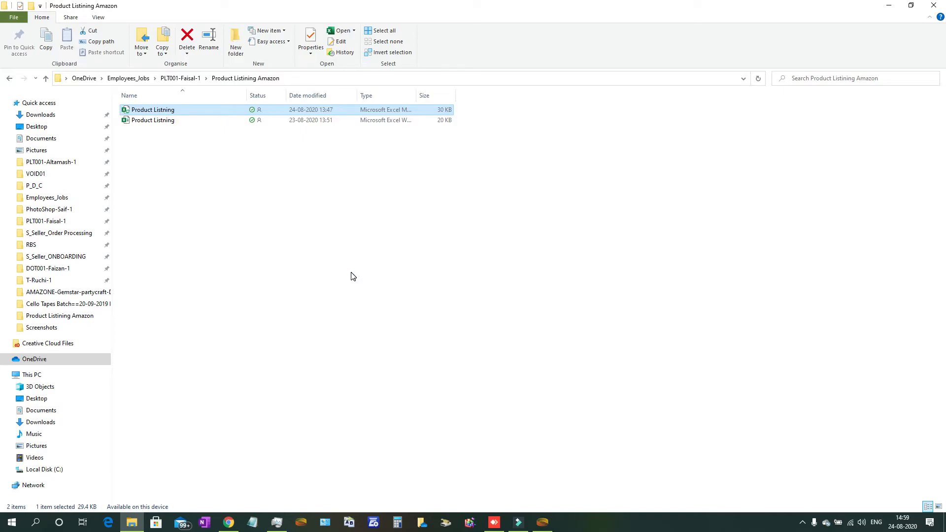
left_click(255, 244)
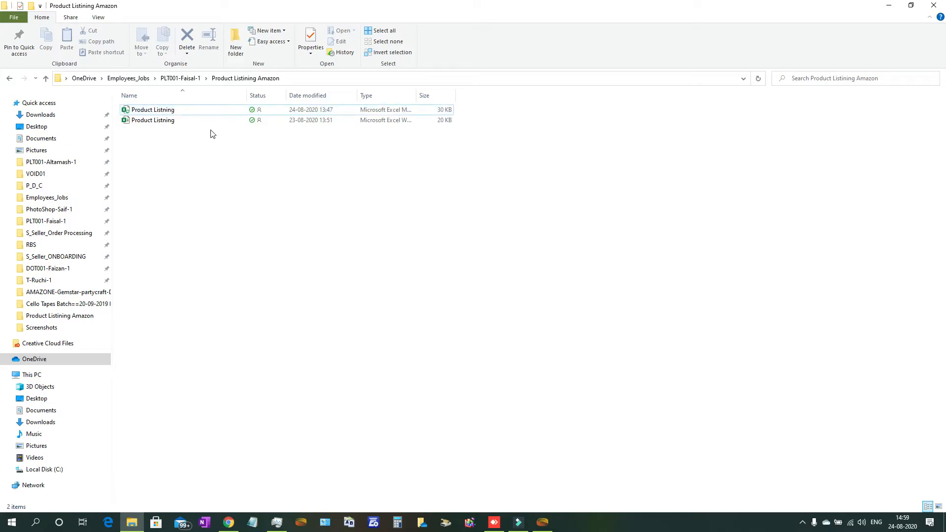
double_click(164, 114)
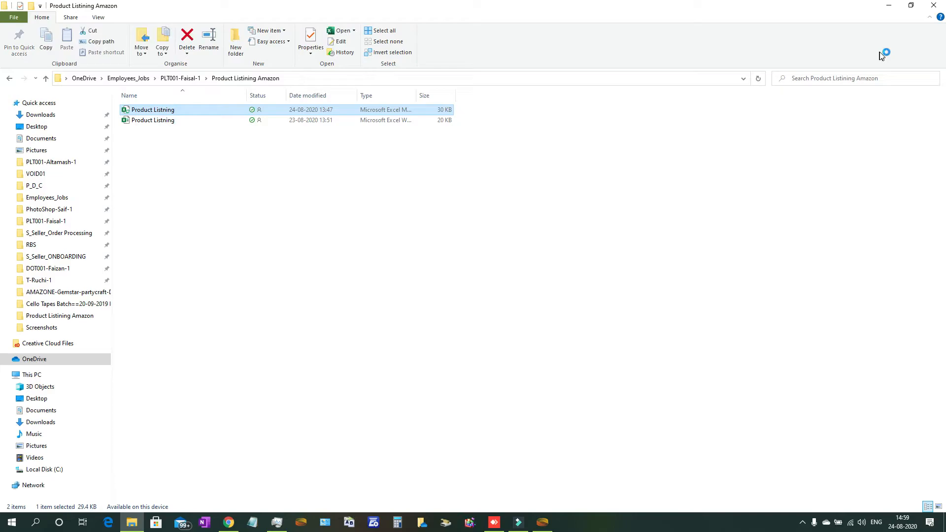
left_click(911, 5)
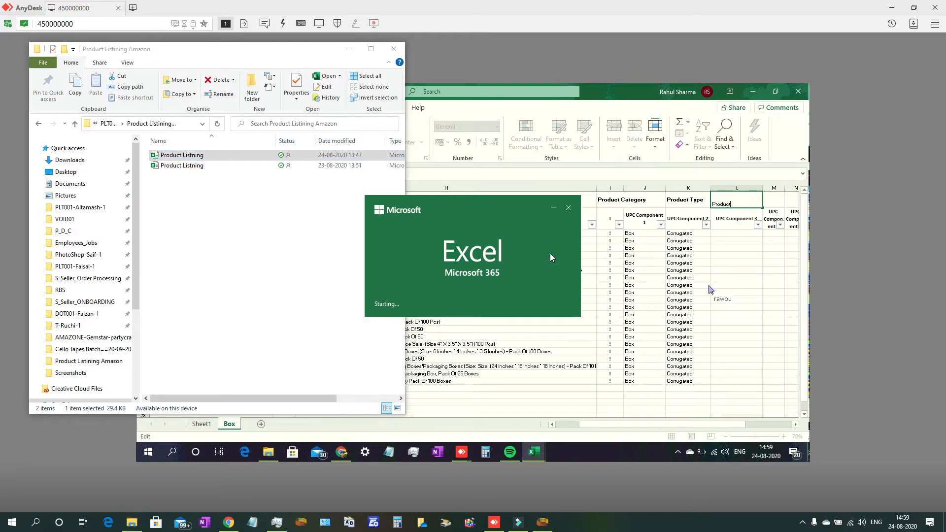
Return to the AnyDesk session, bring up the remote File Explorer and open the command list of the pinned PLT001 employee folder.
left_click(731, 10)
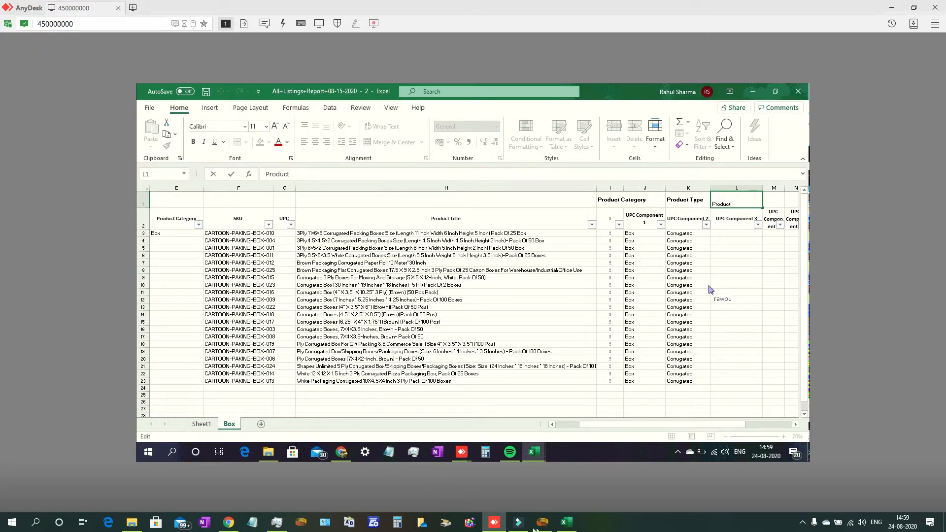
left_click(572, 525)
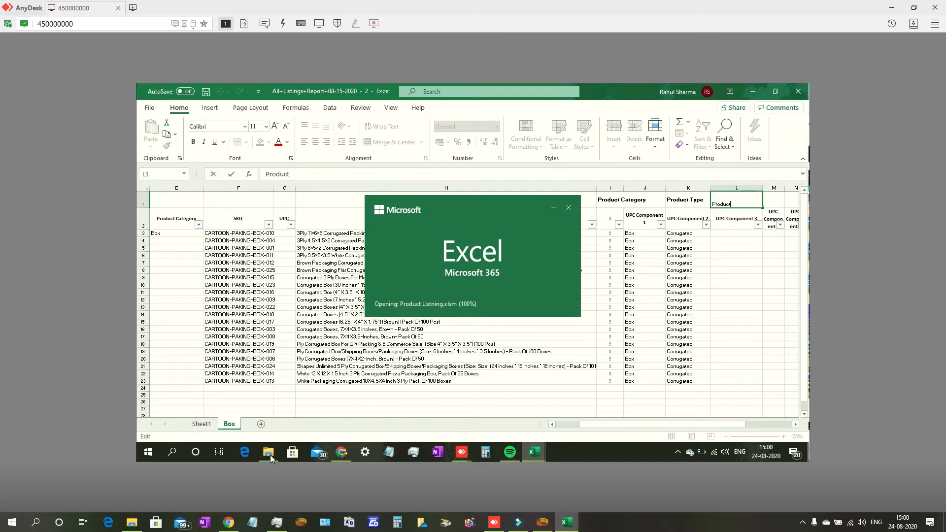
mouse_move(271, 458)
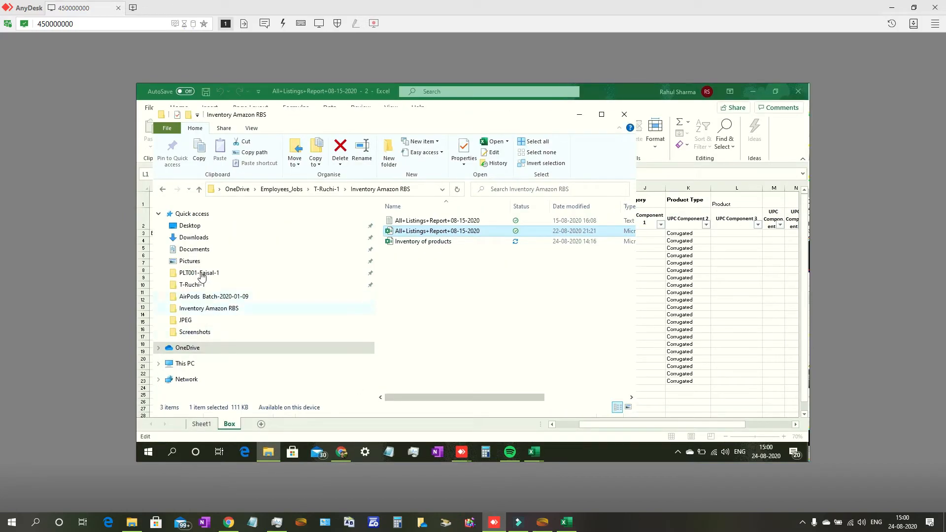
left_click(200, 273)
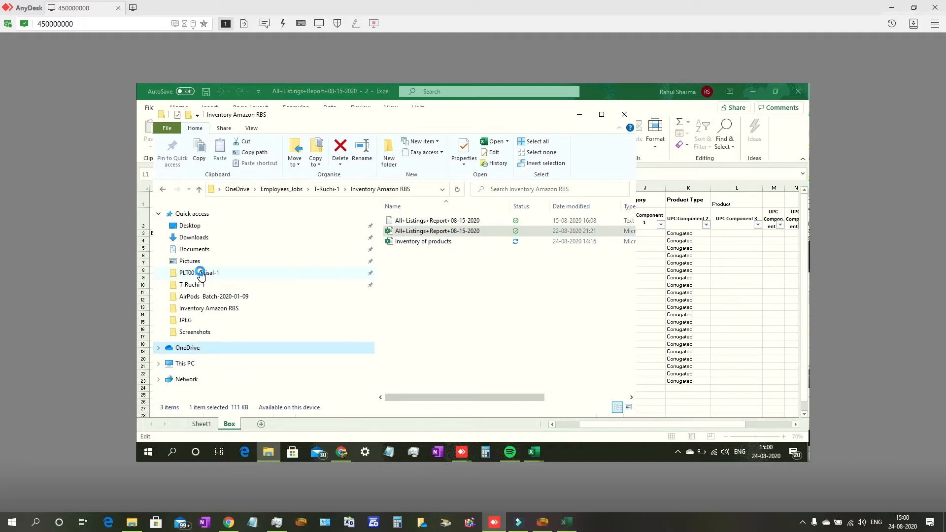
right_click(200, 273)
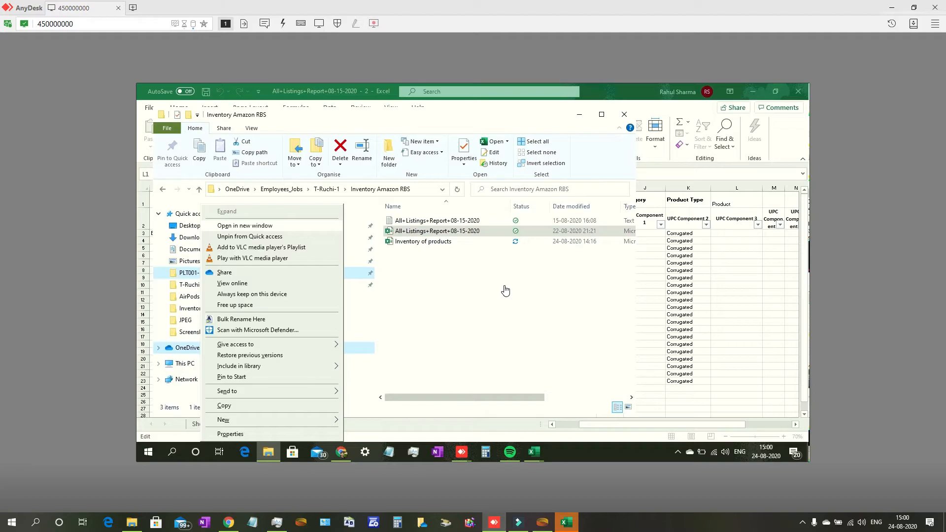
Switch to the local Product Listning workbook in Excel and copy the UPC and SKU table E5:F11 on the Basic Data sheet.
left_click(566, 523)
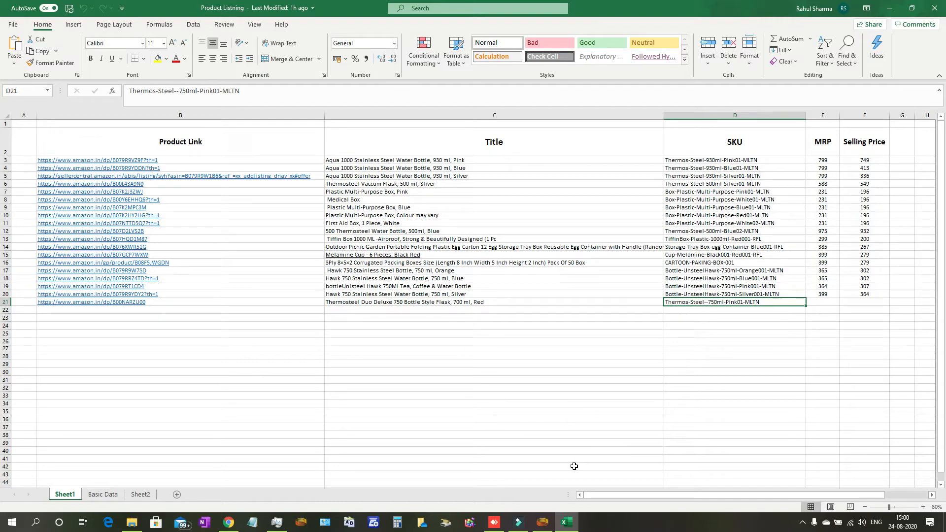
left_click(103, 494)
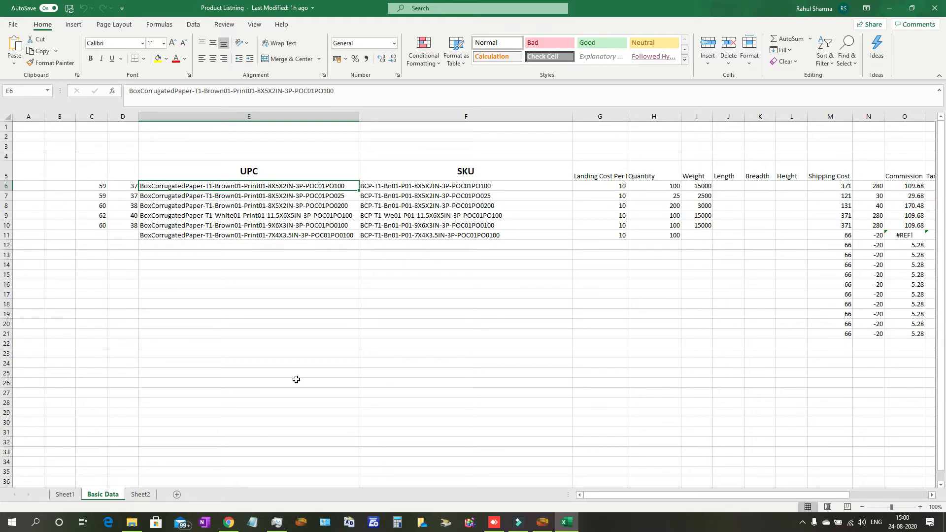
left_click(65, 494)
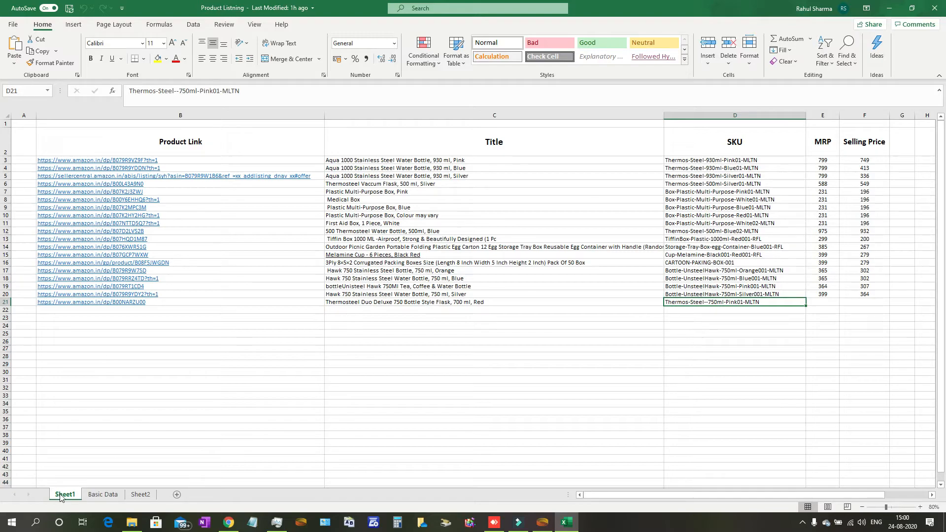
left_click(100, 498)
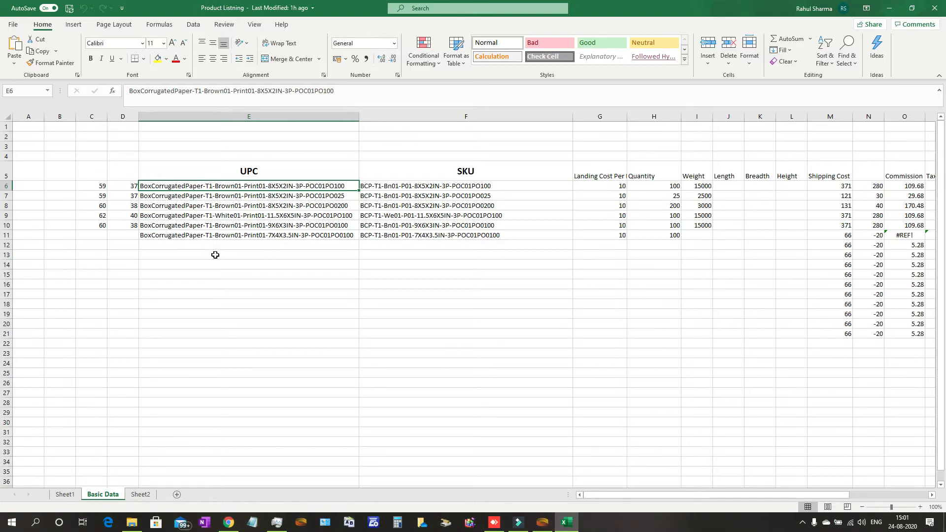
left_click_drag(197, 170, 443, 239)
key("ctrl+c")
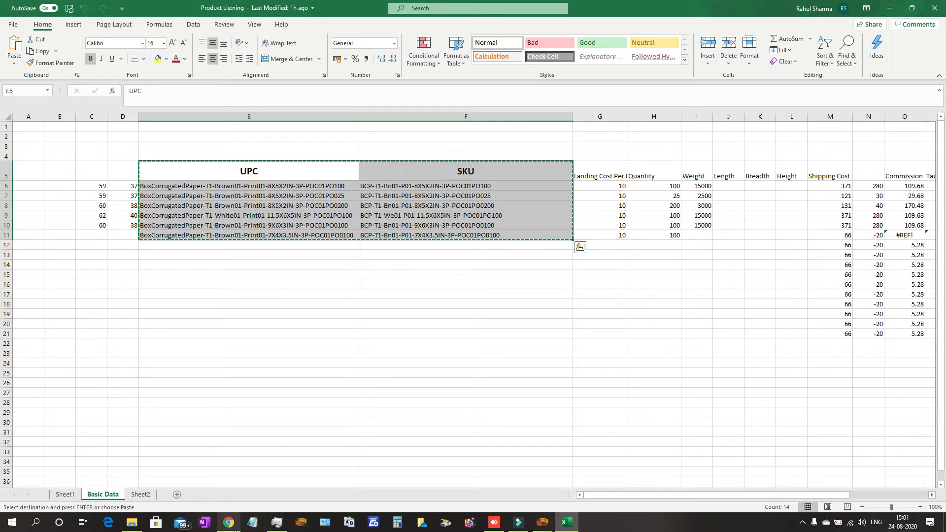
Switch back to AnyDesk, open the remote PLT001 employee folder in a new window and enter its Product Listining Amazon folder.
left_click(234, 527)
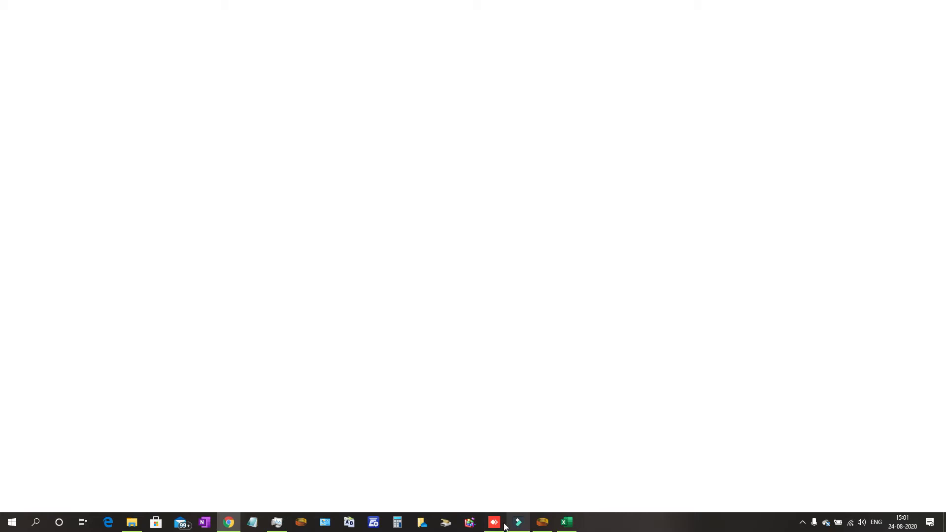
mouse_move(493, 522)
left_click(535, 483)
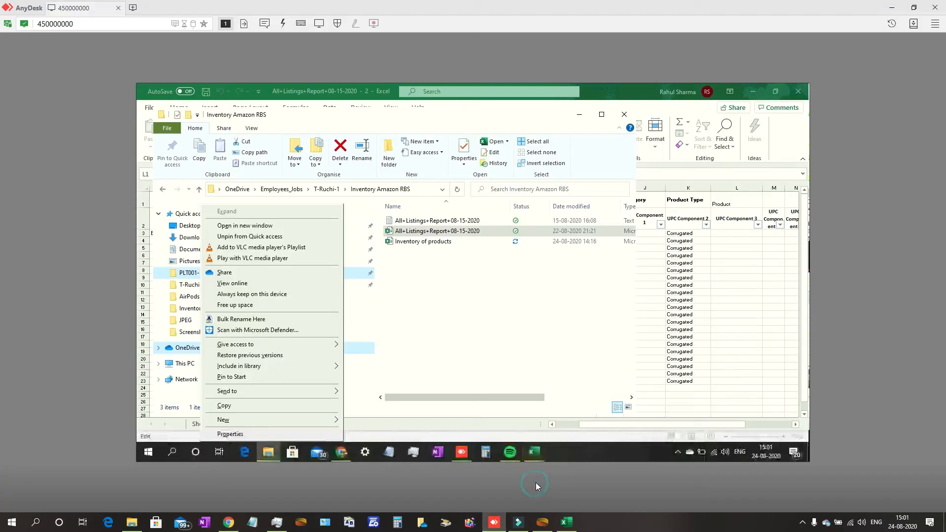
left_click(257, 227)
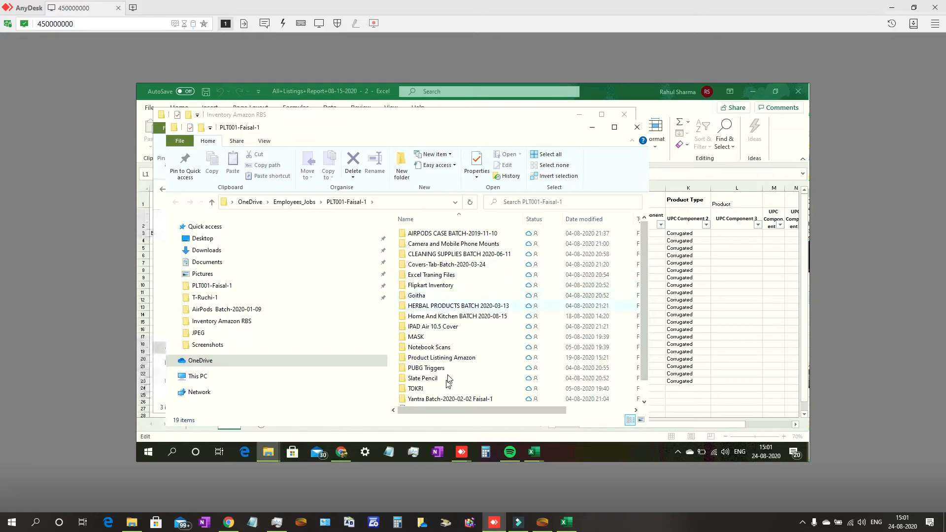
scroll(465, 381, "down", 1)
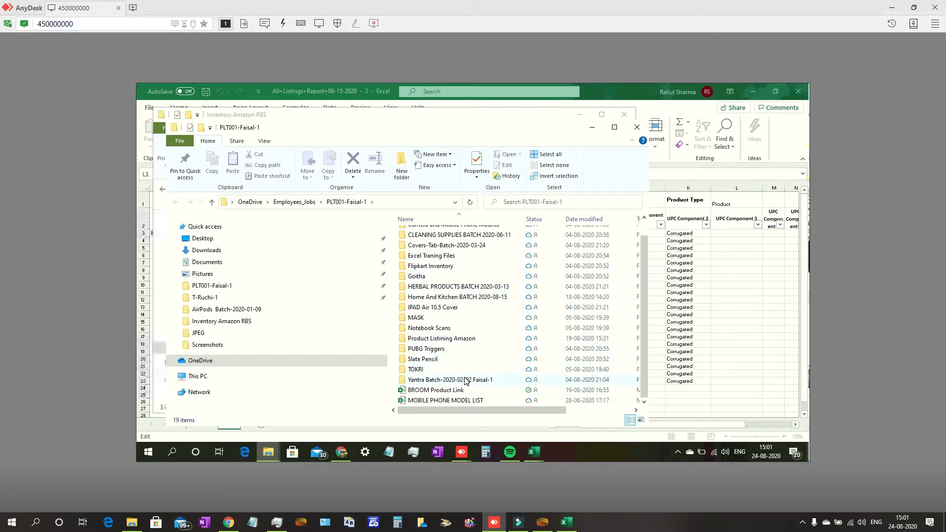
left_click(458, 344)
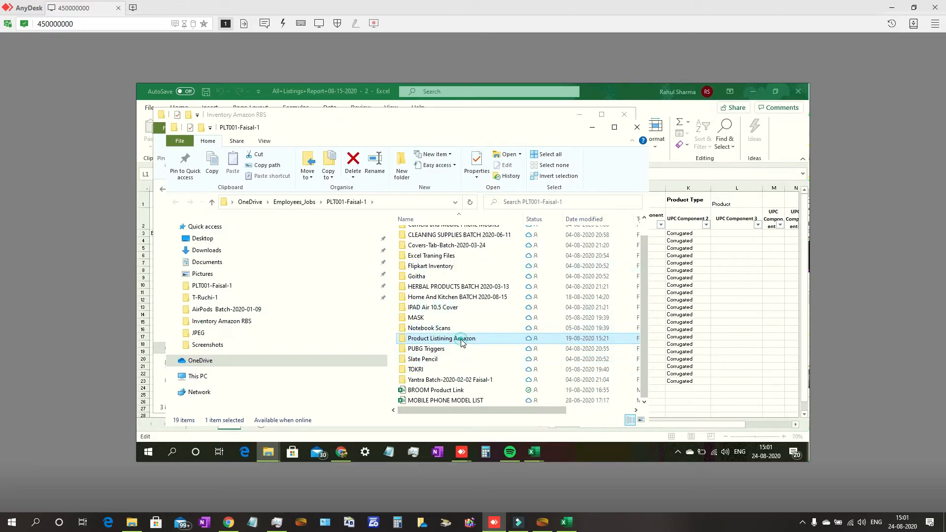
left_click(471, 340)
left_click(471, 340)
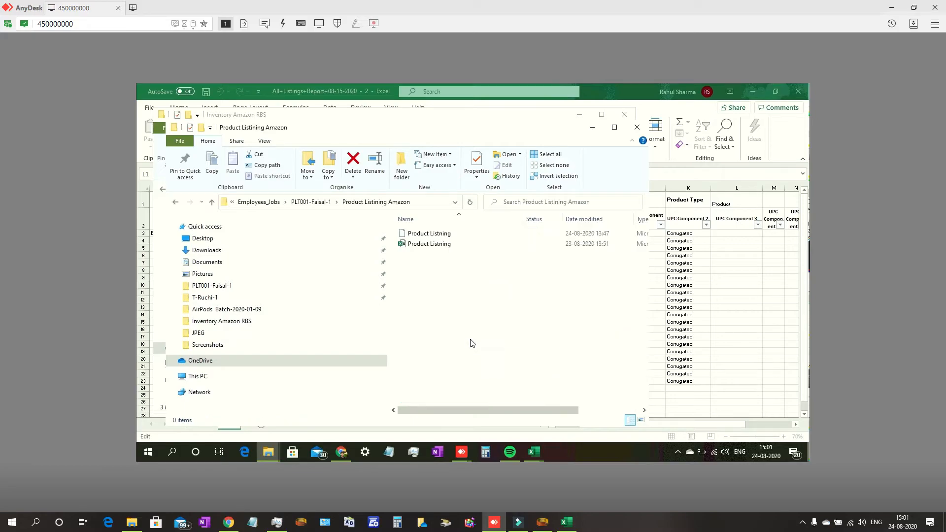
left_click(437, 237)
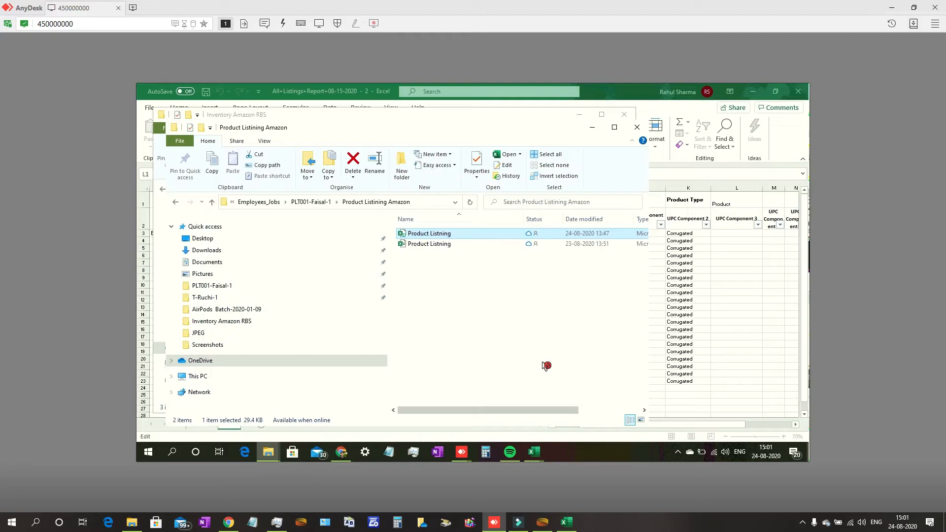
key("Return")
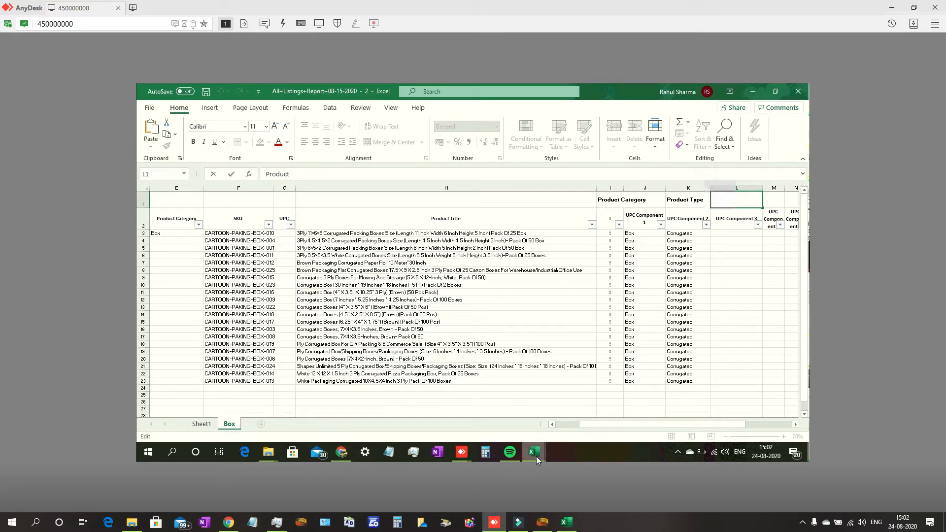
mouse_move(536, 456)
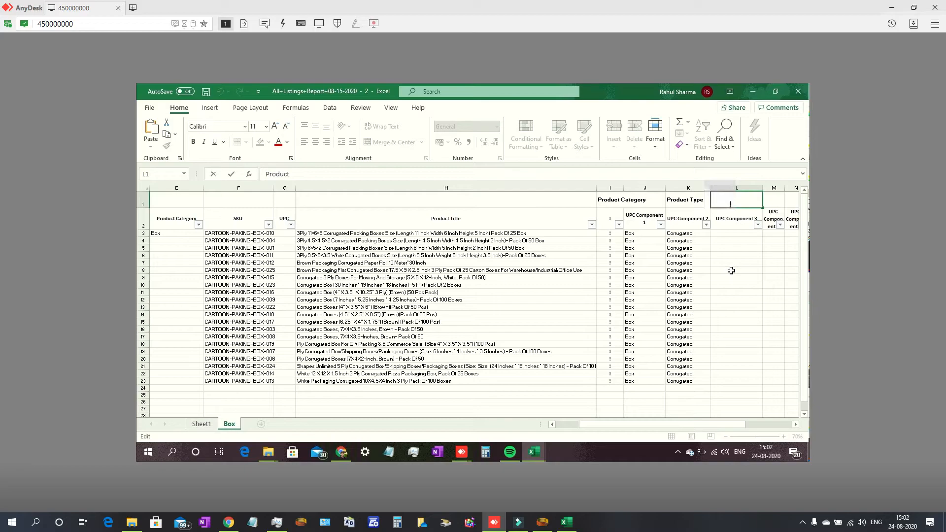
key("Return")
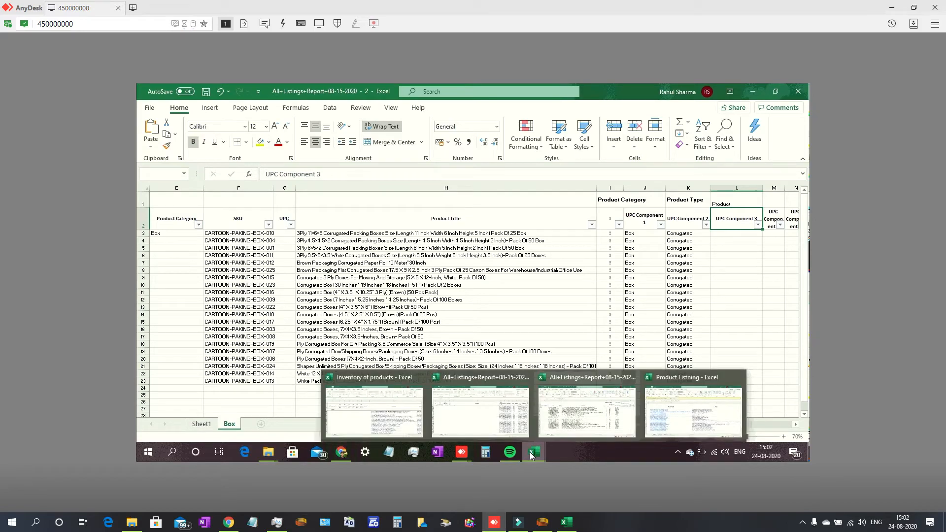
Go to the Basic Data sheet of the remote Product Listning workbook and examine its UPC, SKU, shipping, commission, GST and price columns.
left_click(690, 423)
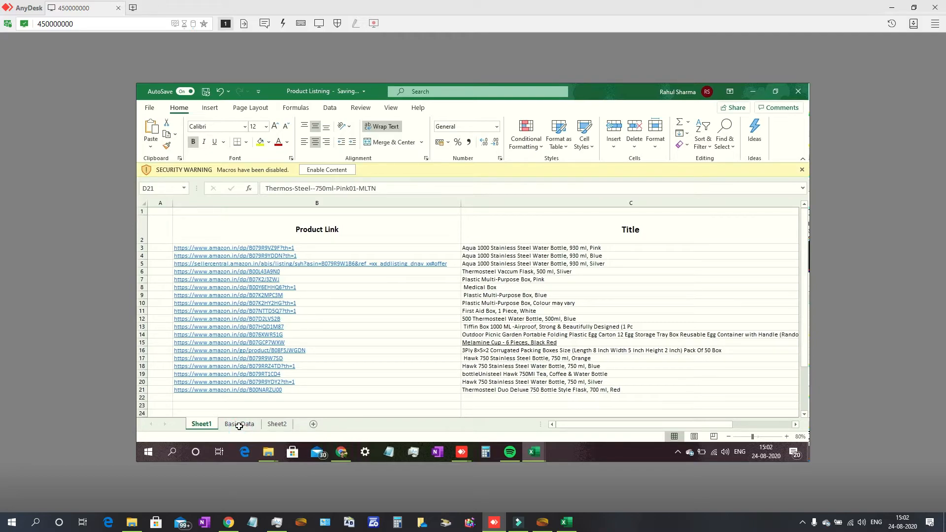
left_click(239, 424)
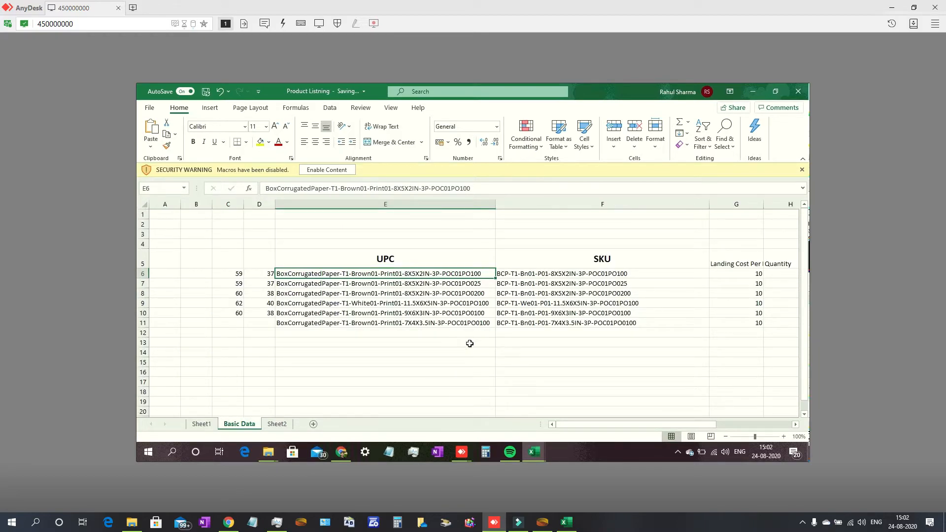
left_click(795, 425)
left_click(795, 425)
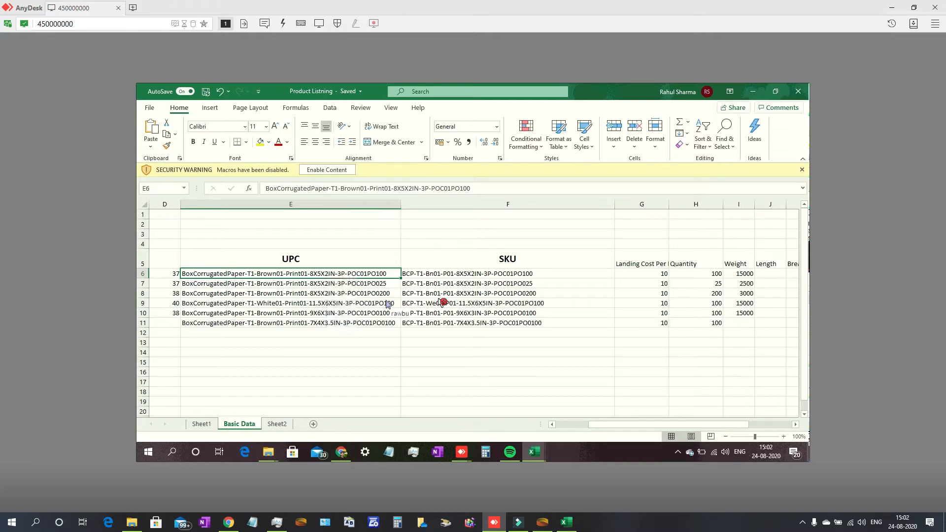
scroll(438, 302, "right", 3)
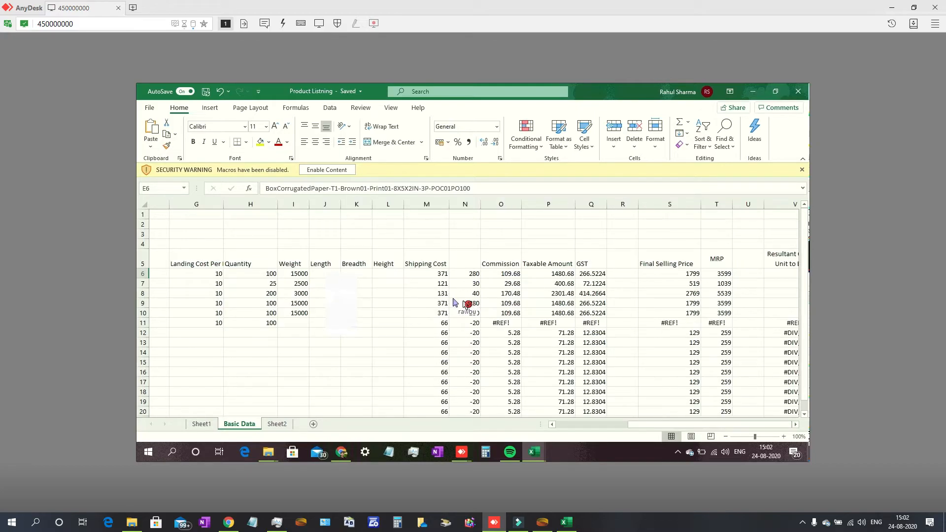
scroll(508, 324, "right", 1)
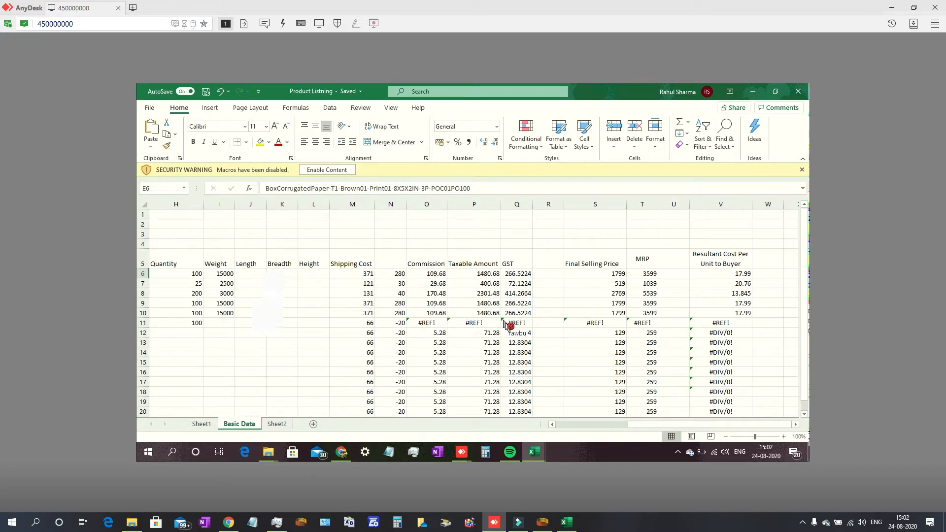
scroll(508, 325, "down", 1)
scroll(507, 327, "down", 3)
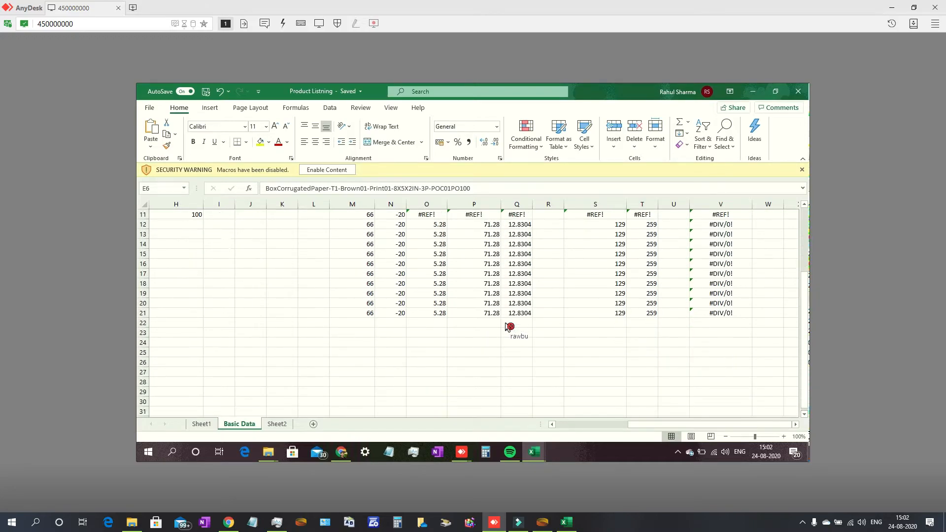
scroll(507, 326, "left", 4)
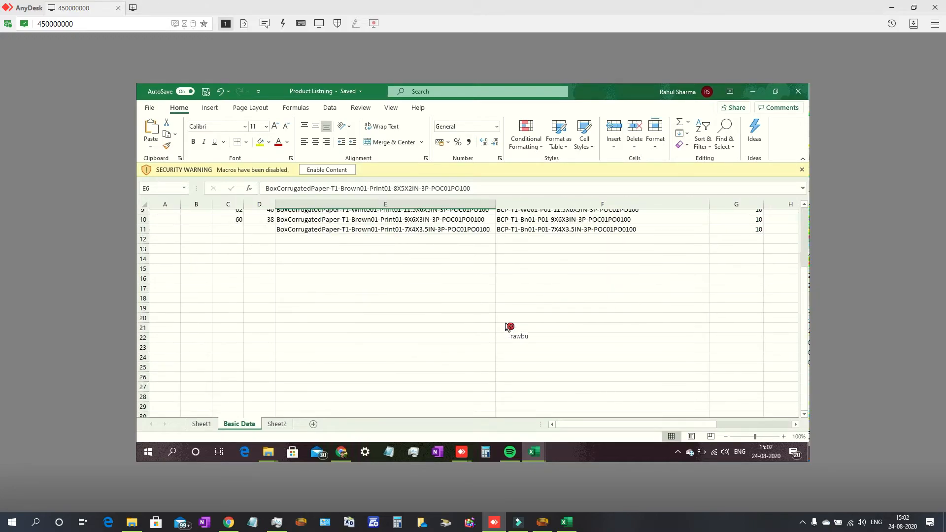
scroll(507, 326, "up", 3)
scroll(507, 326, "up", 1)
left_click_drag(736, 261, 781, 274)
left_click(602, 372)
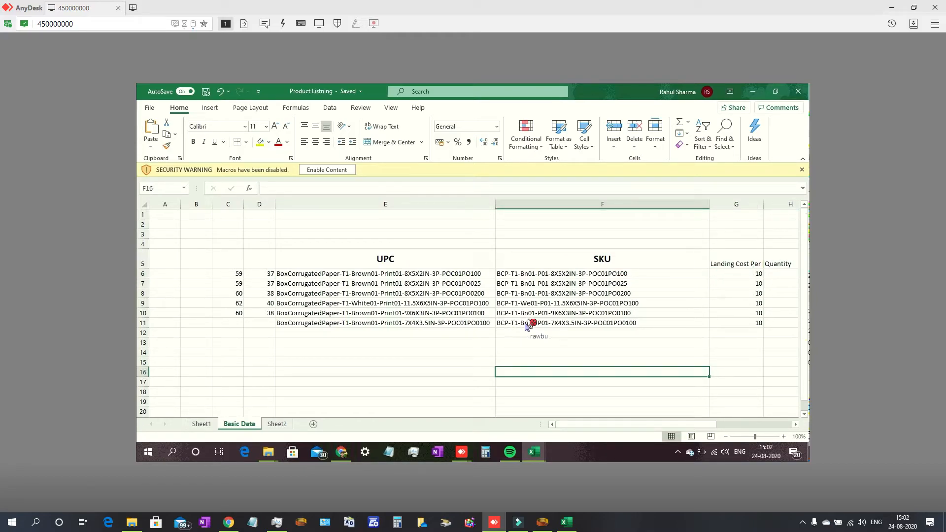
scroll(528, 323, "right", 4)
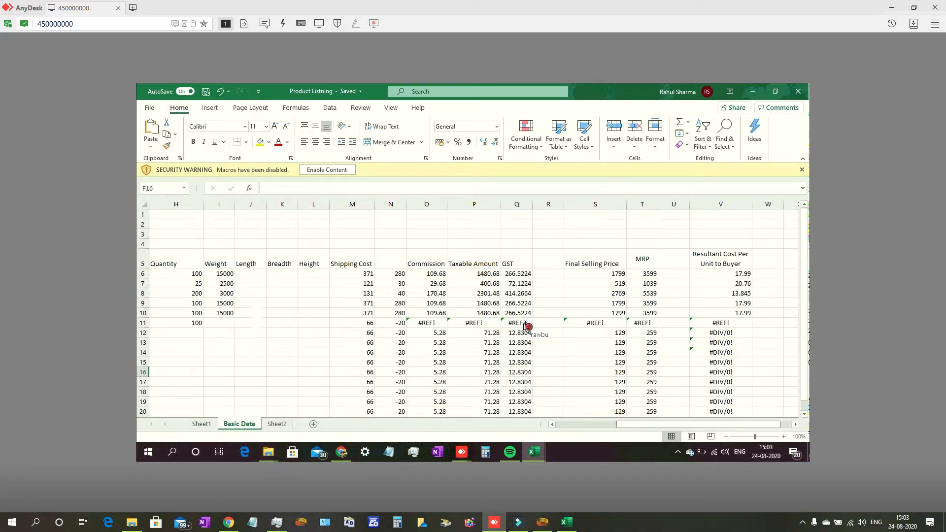
scroll(530, 330, "left", 3)
scroll(531, 339, "left", 3)
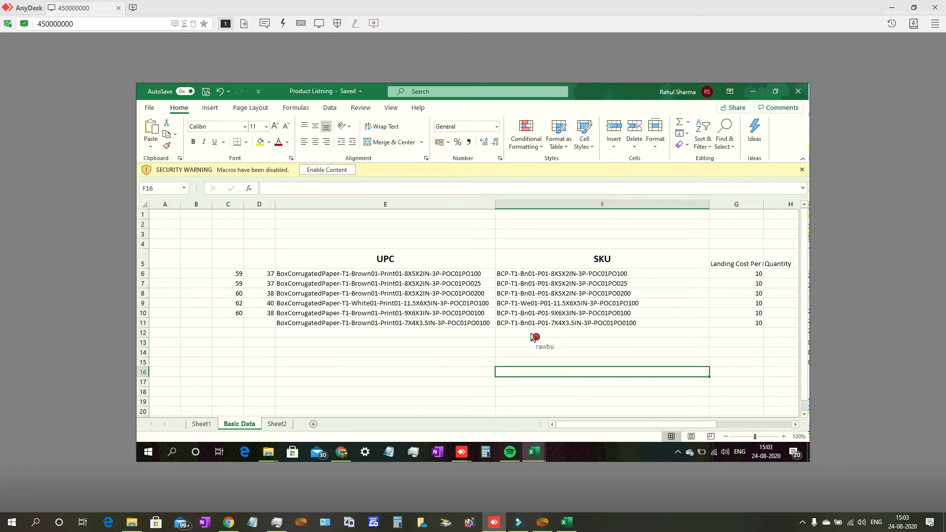
Copy the header cells G5:V5 on the Basic Data sheet, from Landing Cost Per Box through Resultant Cost Per Unit to Buyer.
left_click_drag(736, 260, 804, 261)
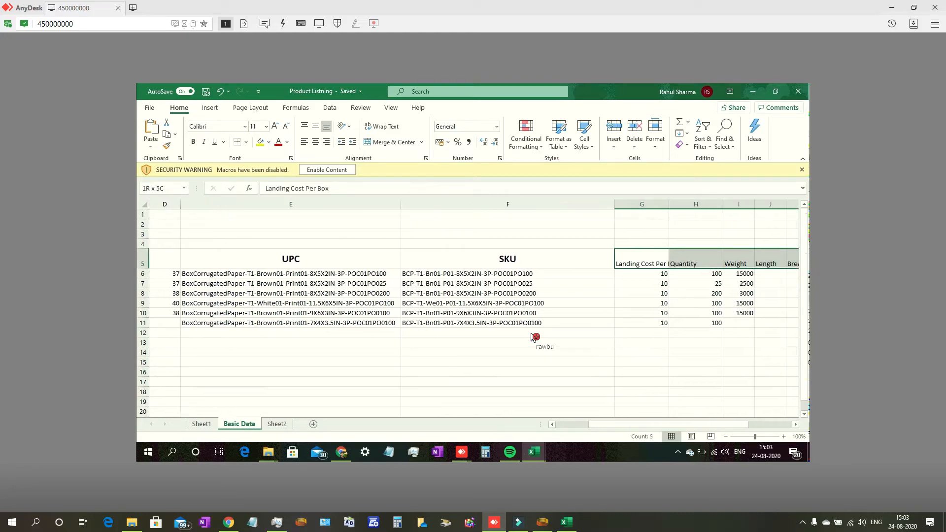
key("shift+Right")
key("shift+Right")
key("shift+Right")
key("shift+Right")
key("shift+Right")
key("shift+Right")
key("shift+Right")
key("shift+Right")
key("shift+Right")
key("shift+Right")
key("shift+Right")
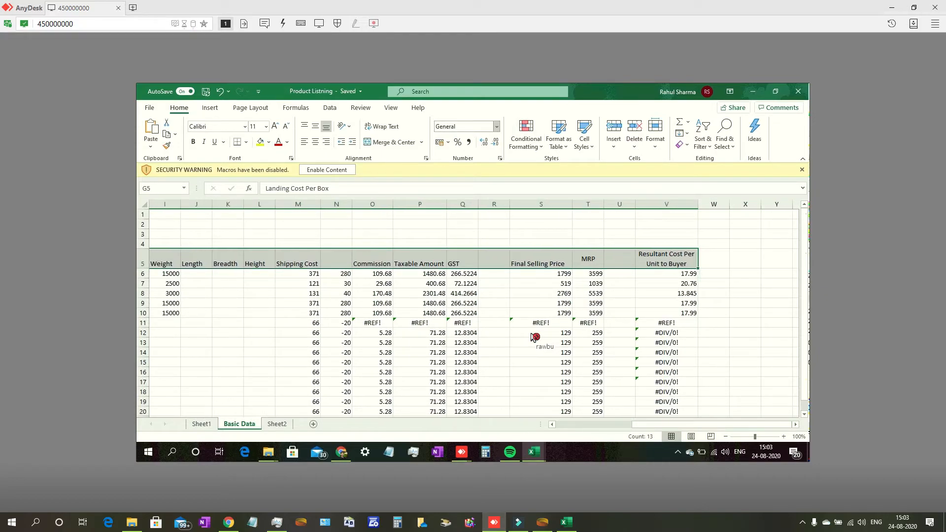
right_click(686, 261)
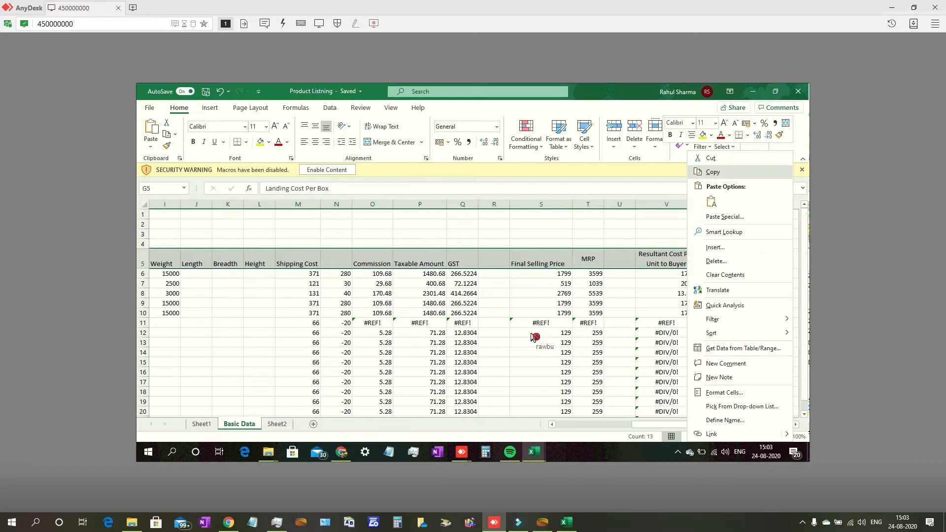
left_click(712, 172)
Rename the Basic Data sheet of the Product Listning workbook as BOXES-UPC.
scroll(473, 315, "left", 3)
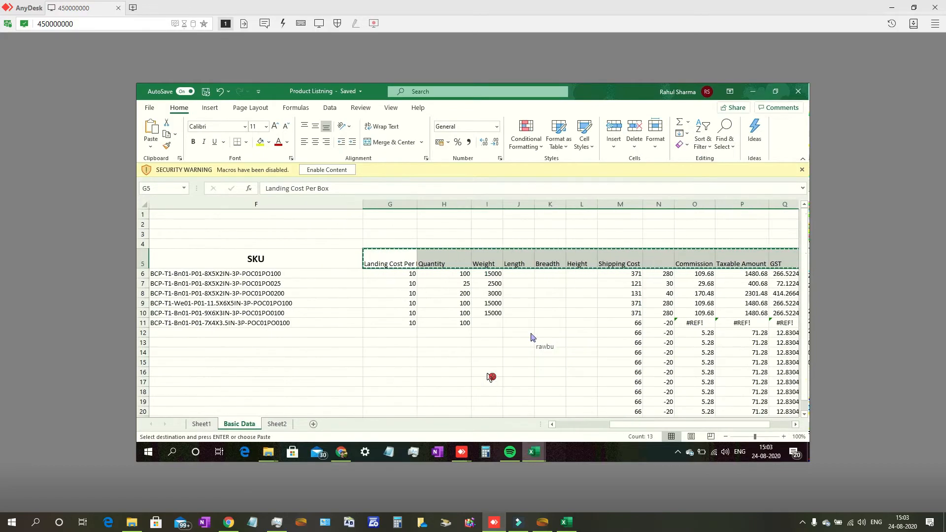
right_click(239, 427)
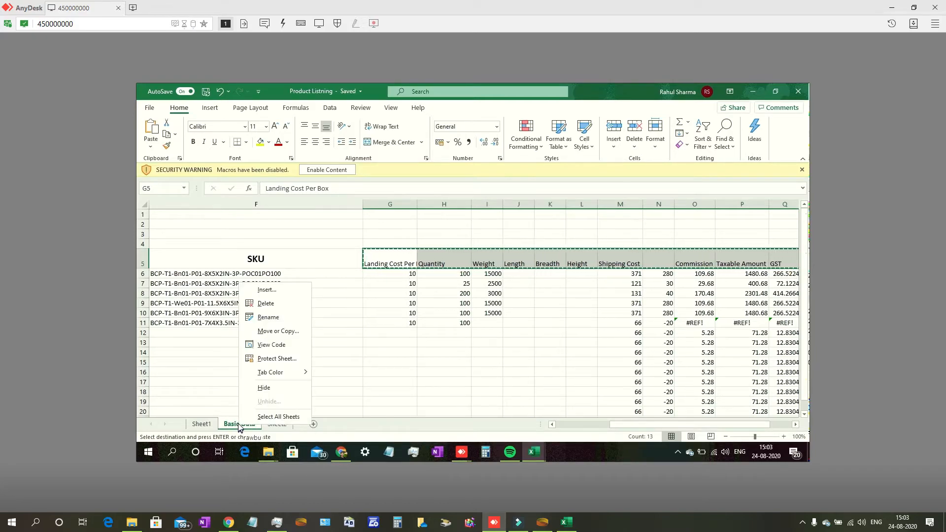
left_click(285, 321)
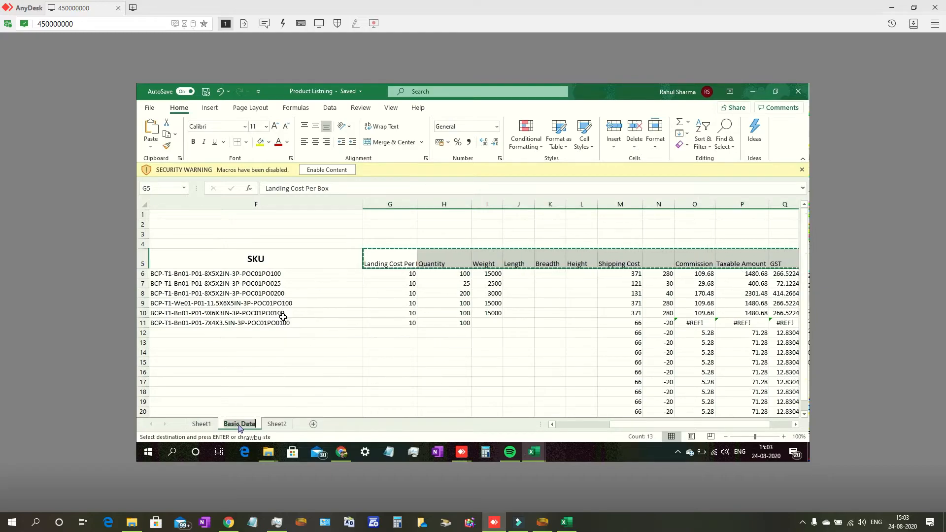
type("BO")
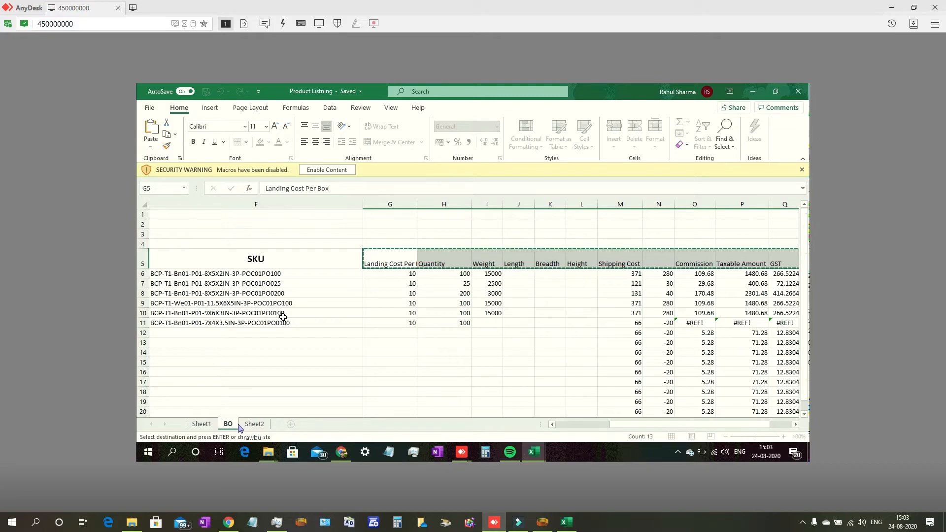
type("XRES")
key("BackSpace")
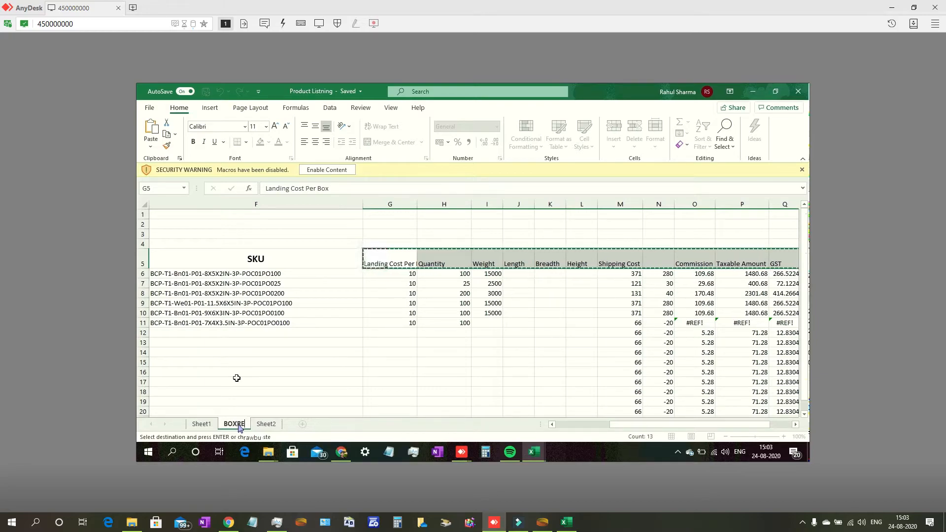
key("BackSpace")
type("ES- upc")
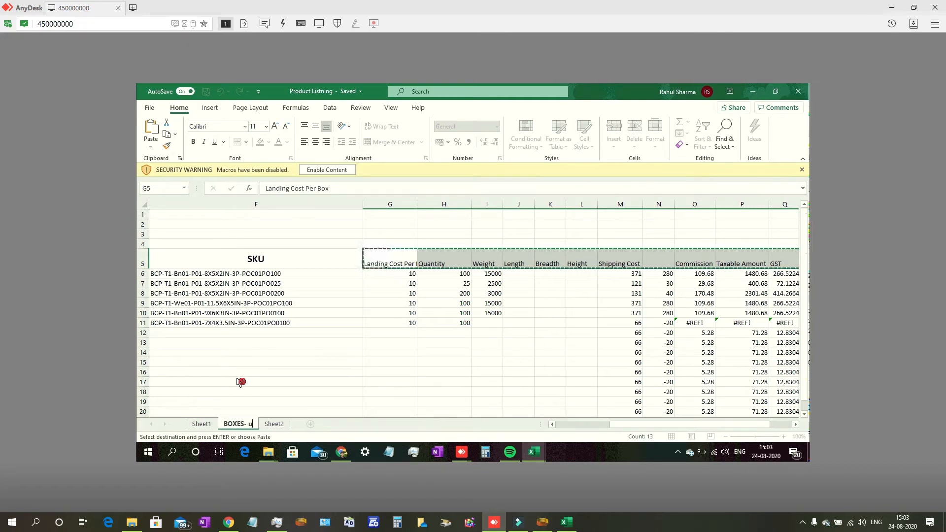
key("BackSpace")
key("BackSpace")
key("BackSpace")
key("BackSpace")
type("UPC")
left_click(581, 372)
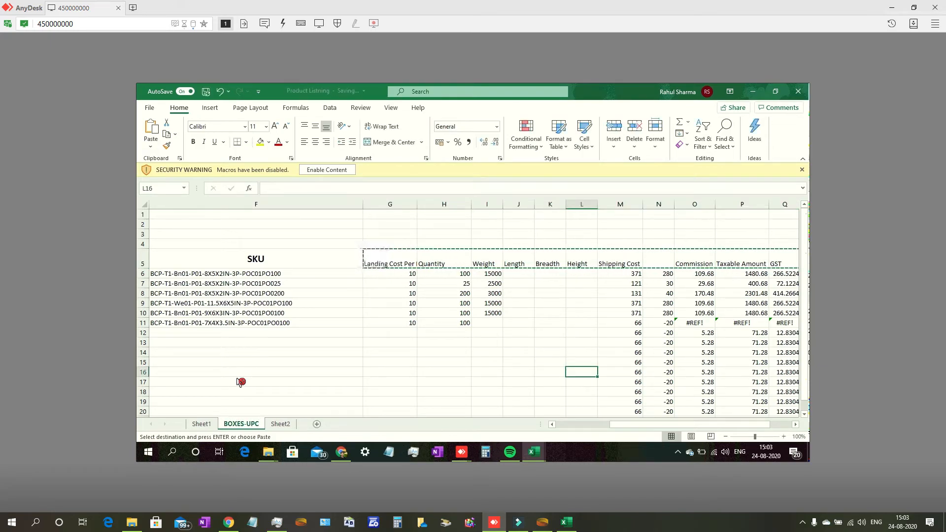
Copy the BOXES-UPC sheet into All+Listings+Report+08-15-2020.xlsx before Sheet1, continuing past the macro security notice.
right_click(247, 425)
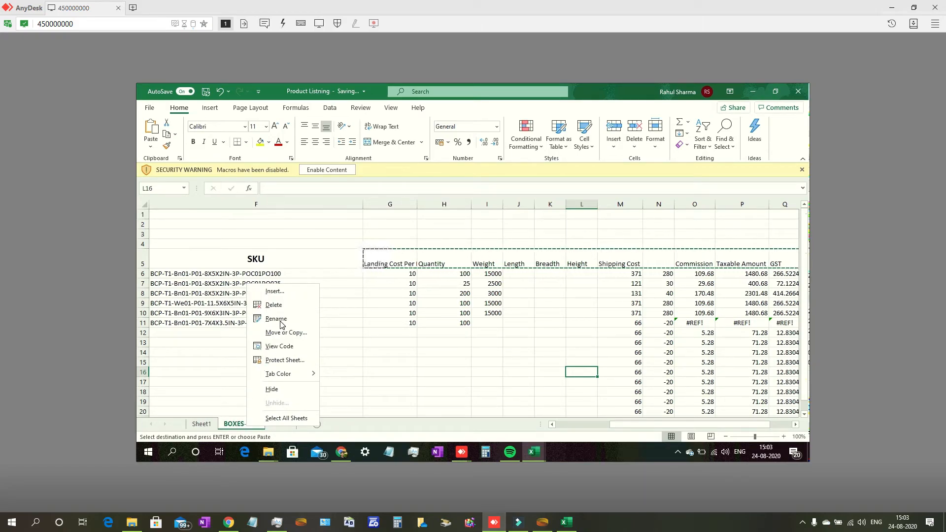
left_click(285, 333)
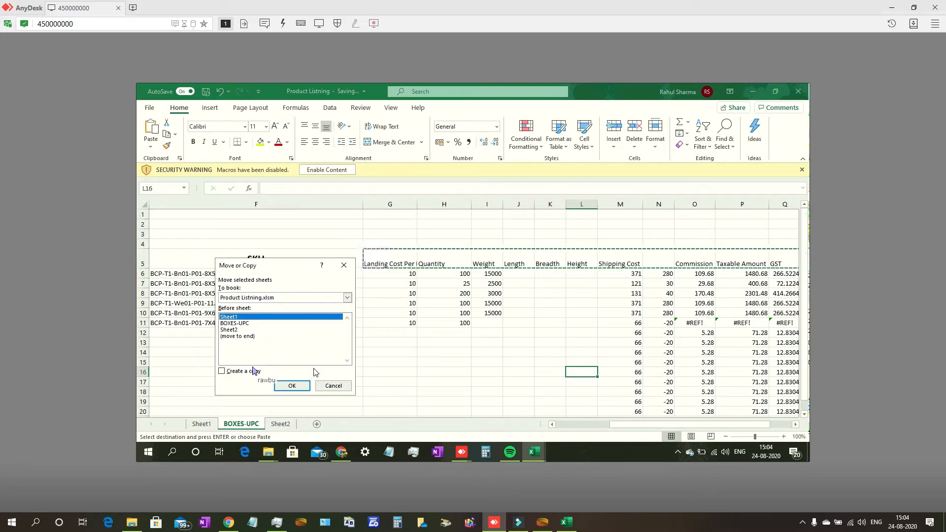
left_click(348, 298)
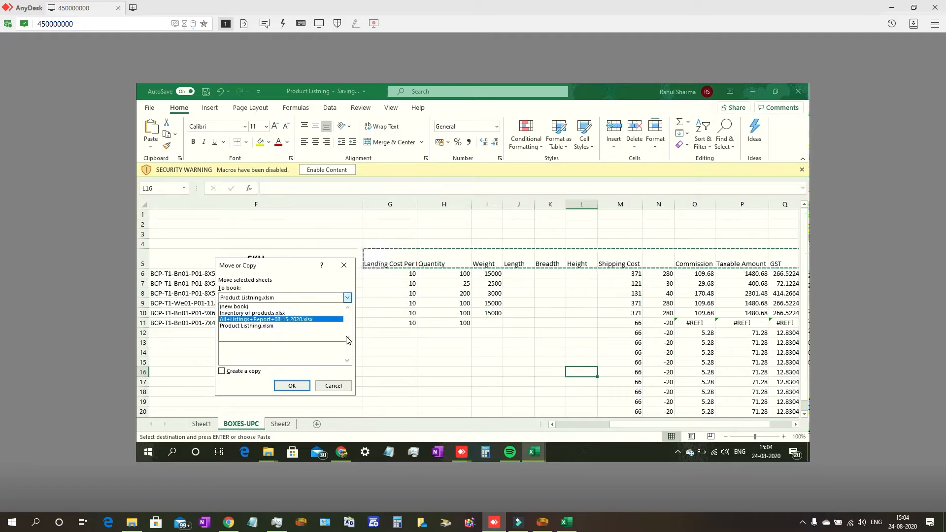
left_click(291, 320)
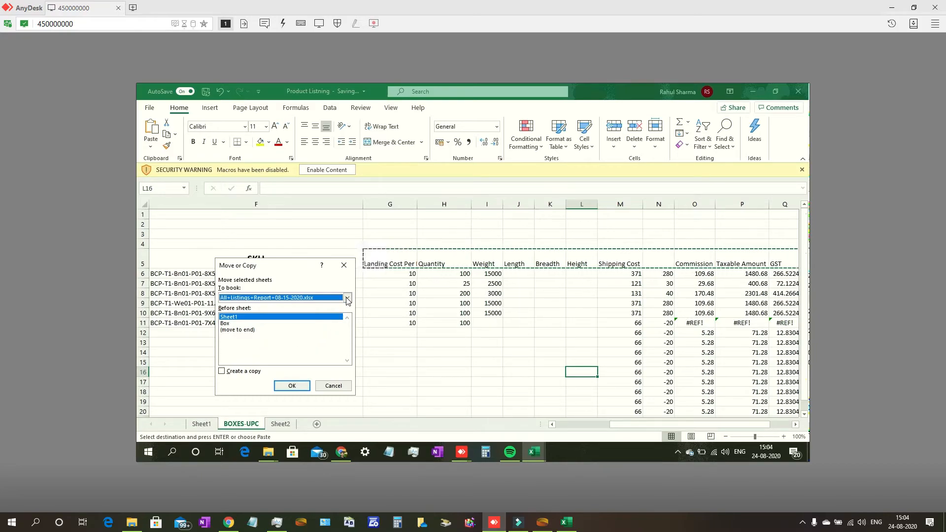
left_click(222, 371)
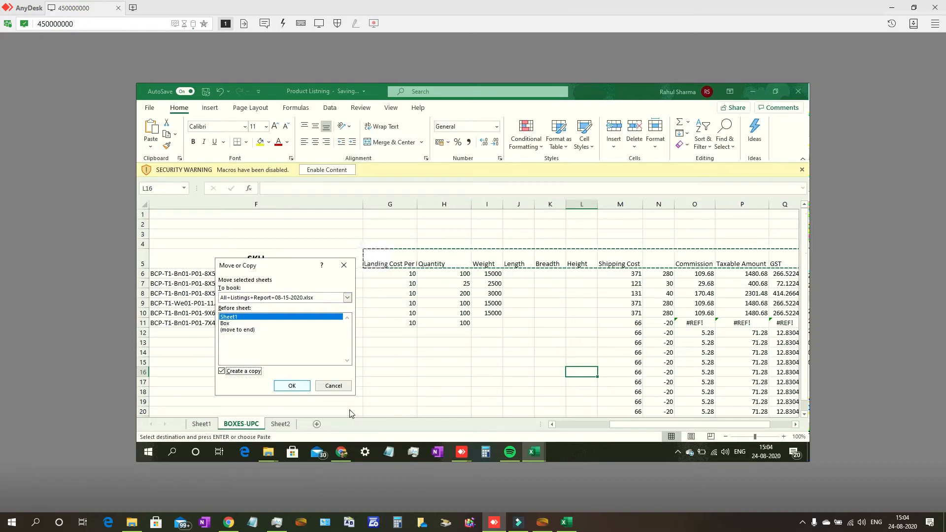
key("Return")
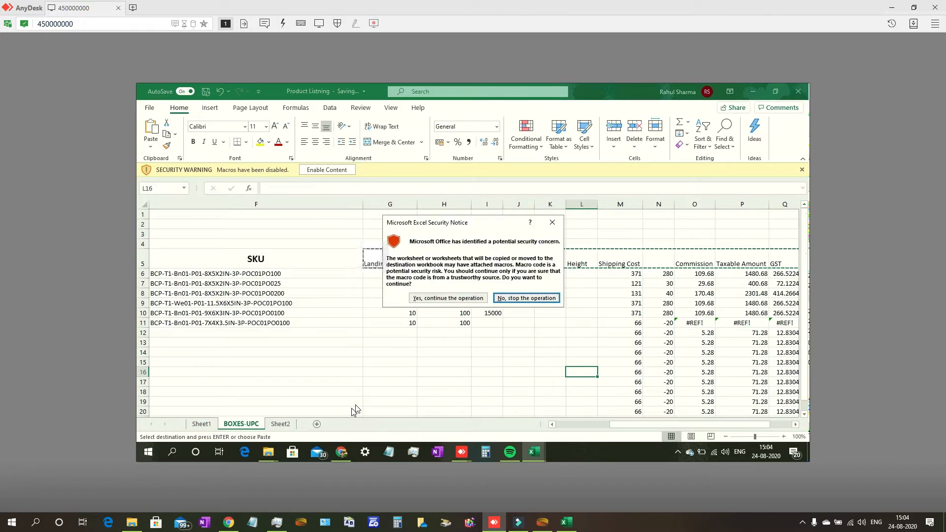
left_click(454, 300)
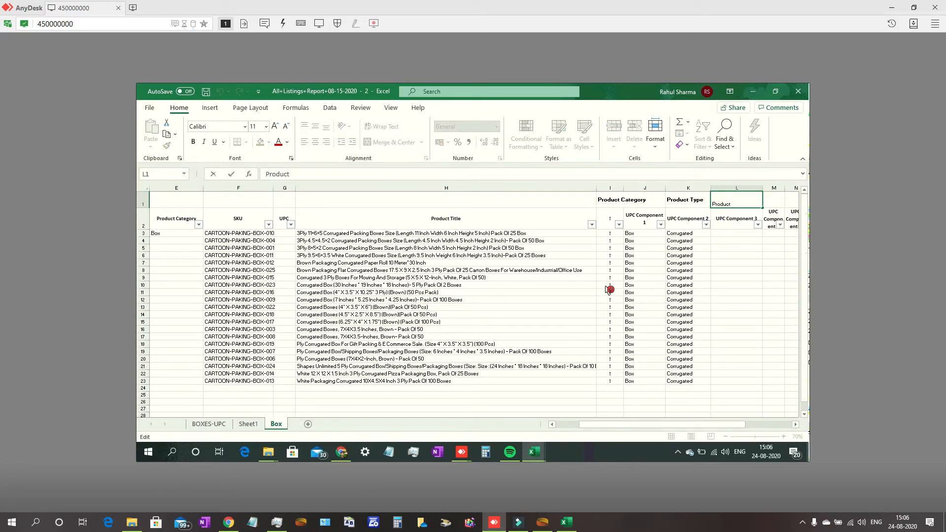
Complete the L1 heading of the Box sheet as Product Weight and enter Product in M1.
type("W")
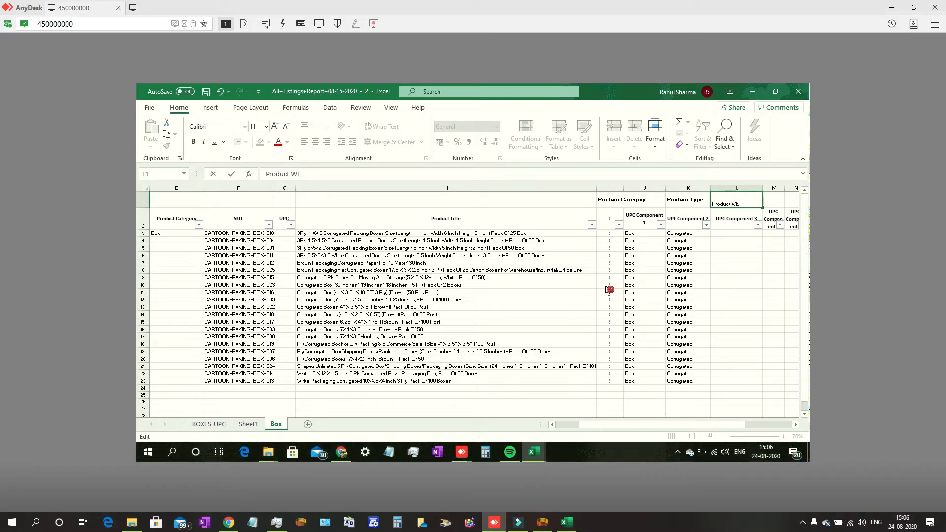
type("egh")
key("Tab")
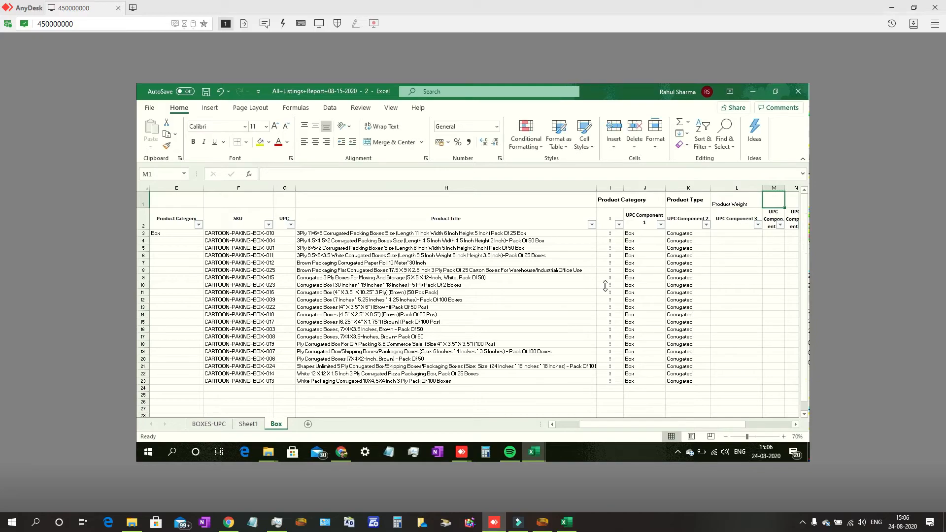
type("Produc")
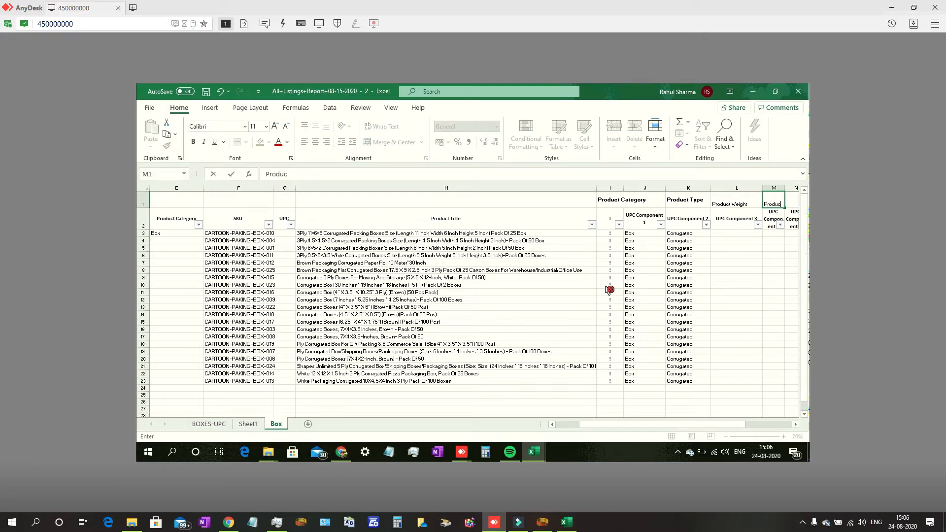
type("t")
Examine the UPC, SKU, quantity, dimension, shipping and price columns on the BOXES-UPC sheet and compare them with the Box sheet.
key("ctrl+Page_Up")
key("ctrl+Page_Up")
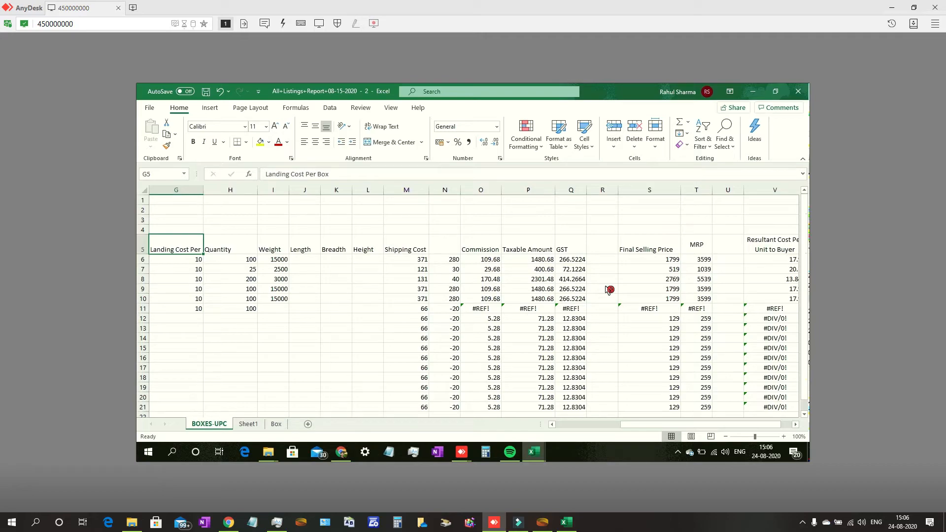
key("Right")
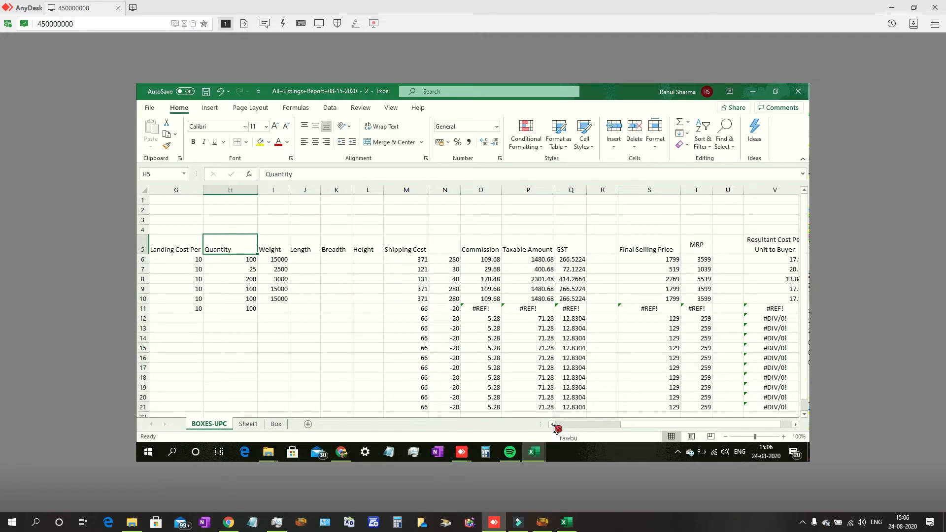
left_click(276, 424)
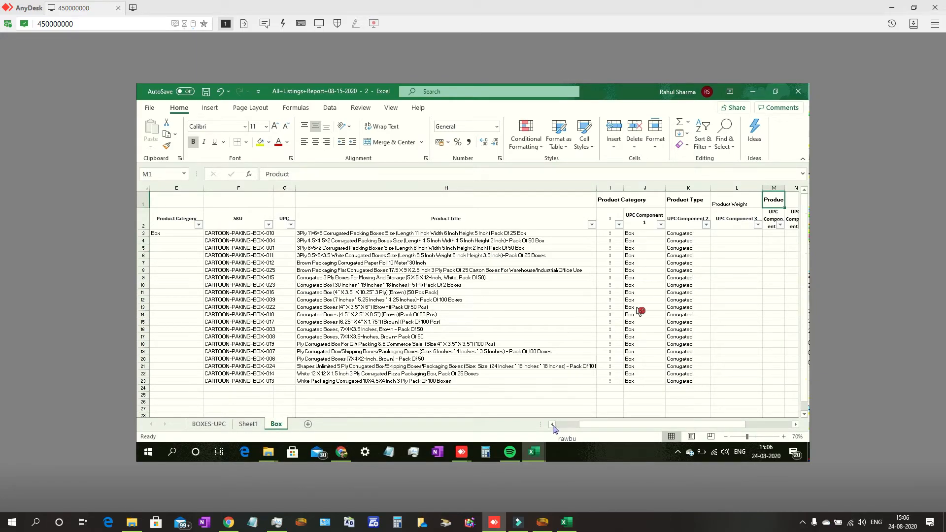
left_click(210, 424)
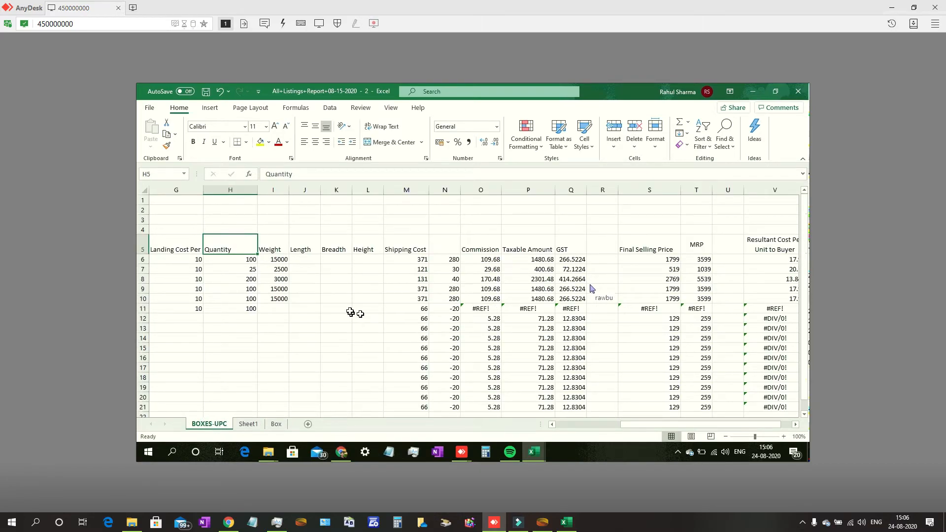
left_click(552, 425)
left_click(552, 425)
left_click(552, 425)
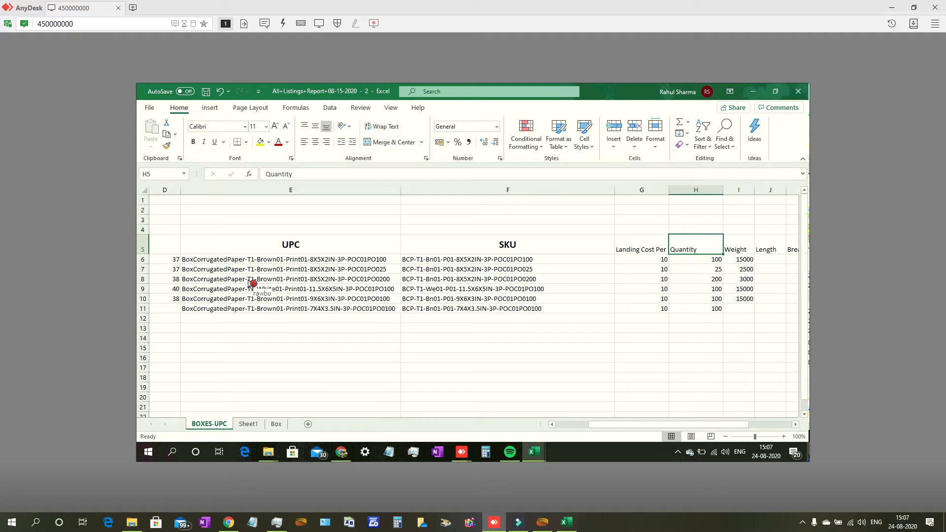
scroll(252, 282, "right", 1)
scroll(251, 283, "right", 6)
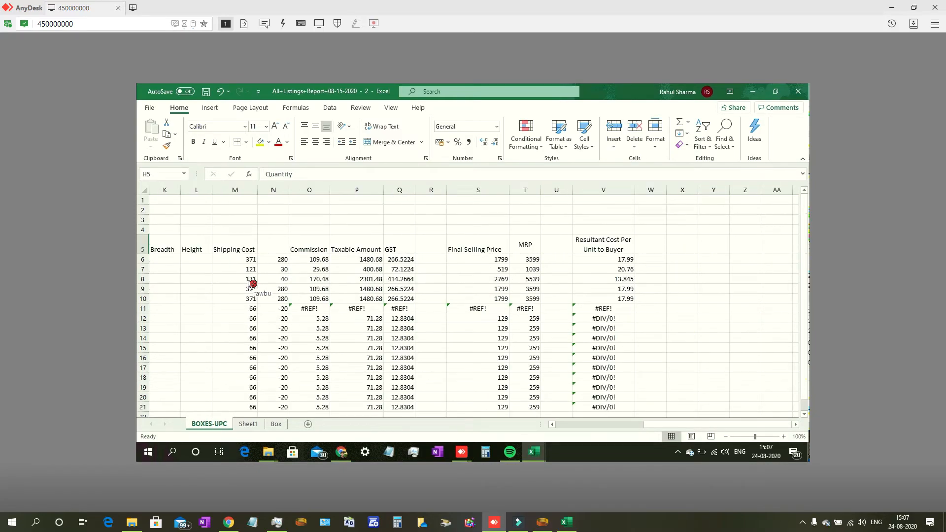
scroll(251, 283, "left", 5)
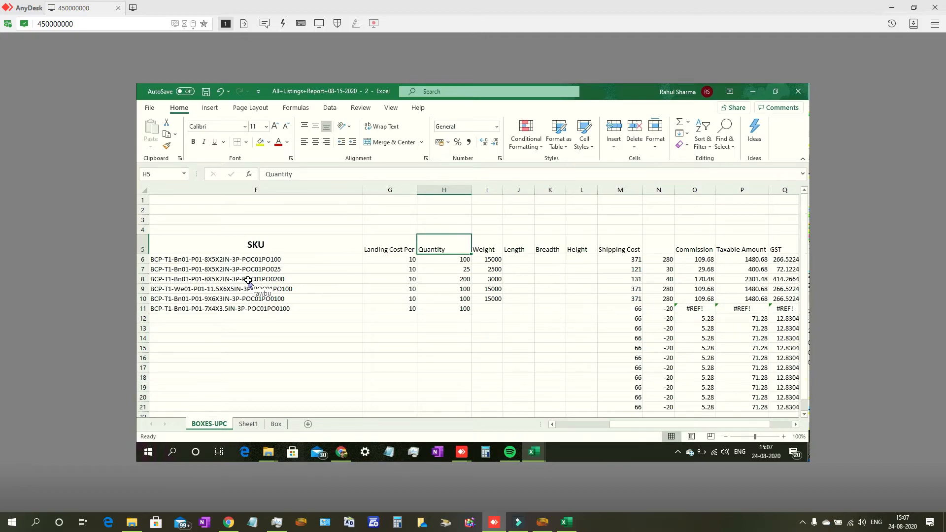
left_click(552, 424)
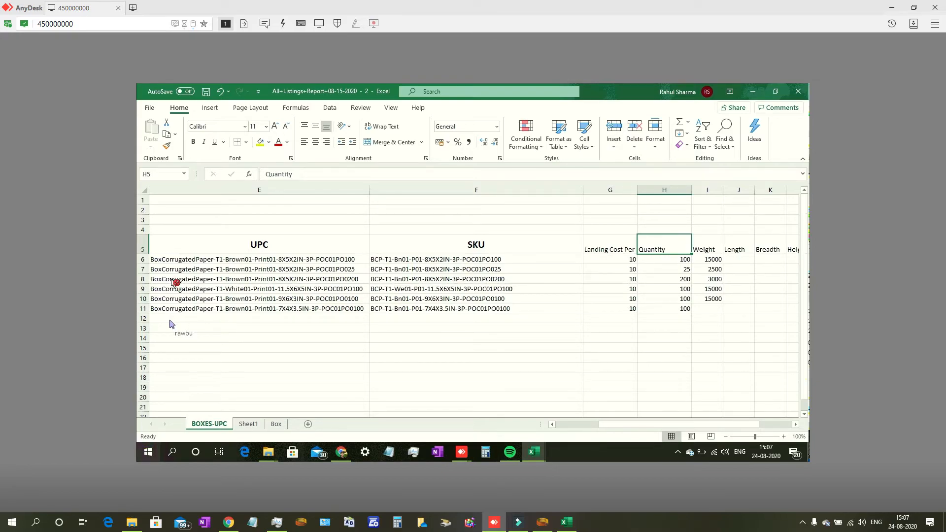
key("ctrl+Page_Down")
key("ctrl+Page_Down")
left_click_drag(446, 233, 446, 396)
left_click(446, 401)
key("ctrl+Page_Up")
key("ctrl+Page_Up")
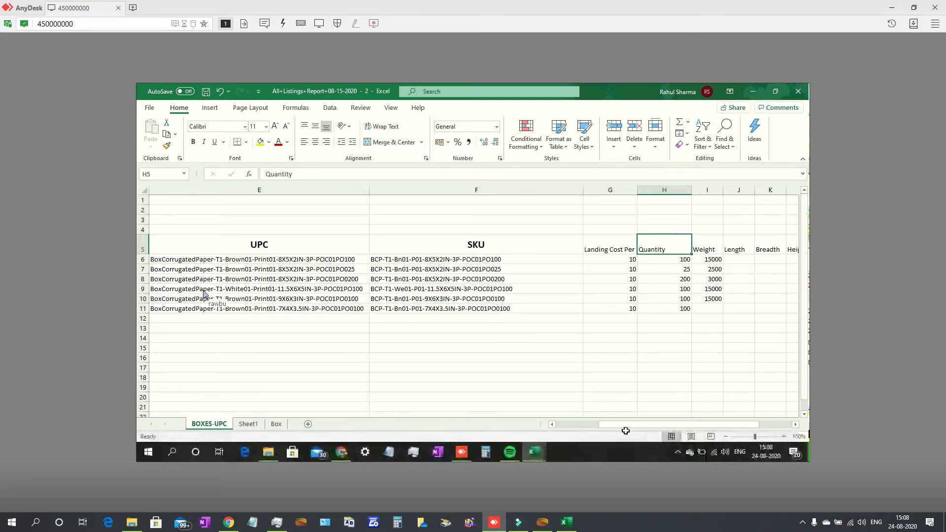
Copy the UPC in E6 of the BOXES-UPC sheet, BoxCorrugatedPaper-T1-Brown01-Print01-8X5X2IN-3P-POC01PO100, into cell J25 of the Box sheet.
left_click(553, 425)
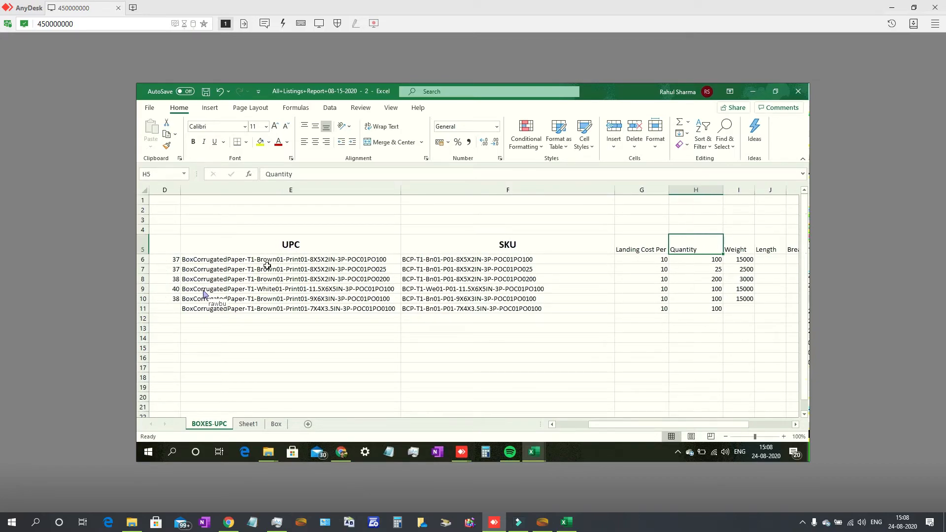
left_click(296, 261)
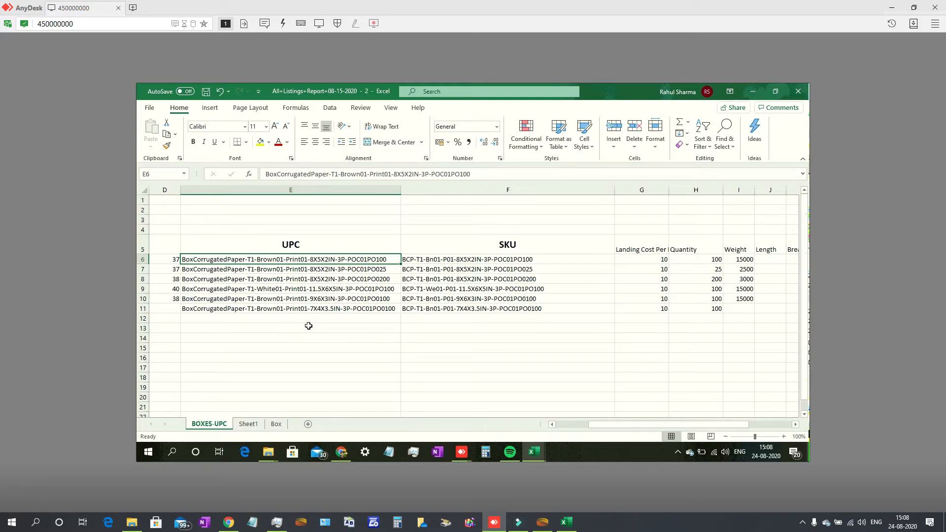
key("ctrl+c")
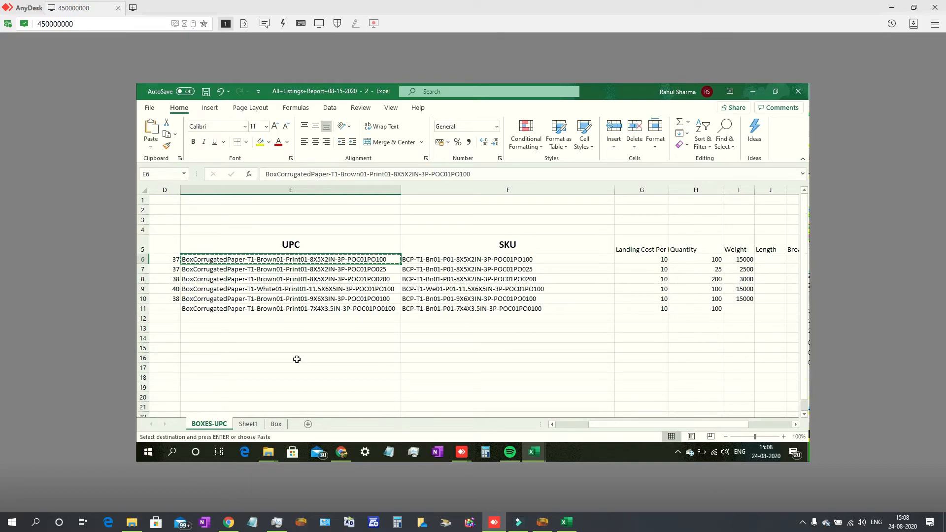
left_click(276, 424)
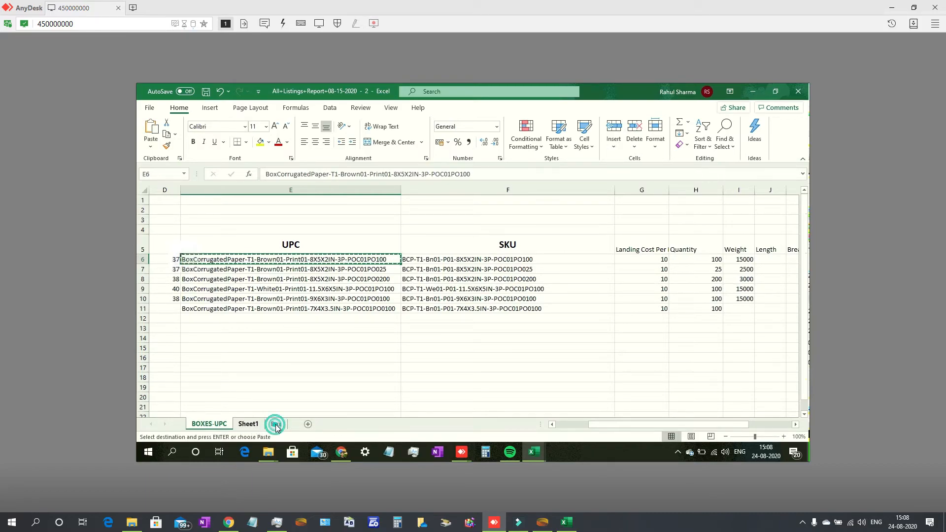
left_click(643, 396)
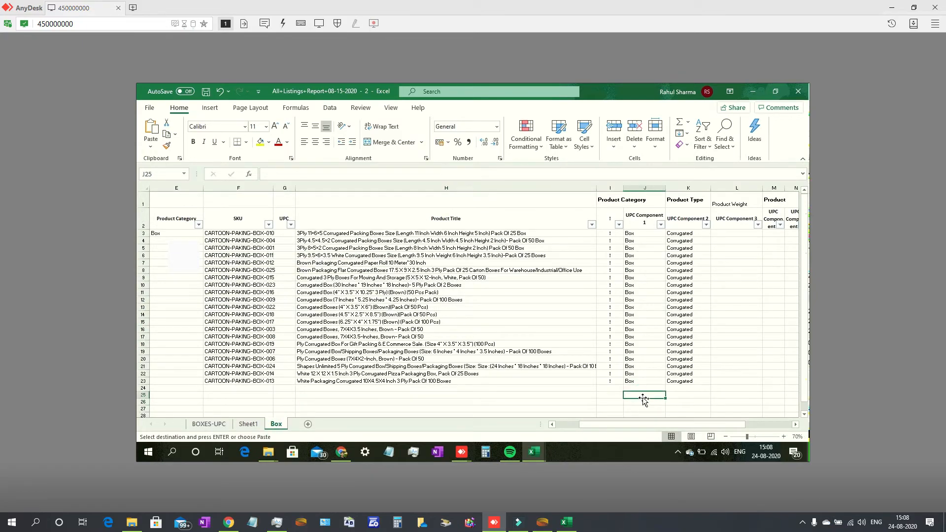
key("ctrl+v")
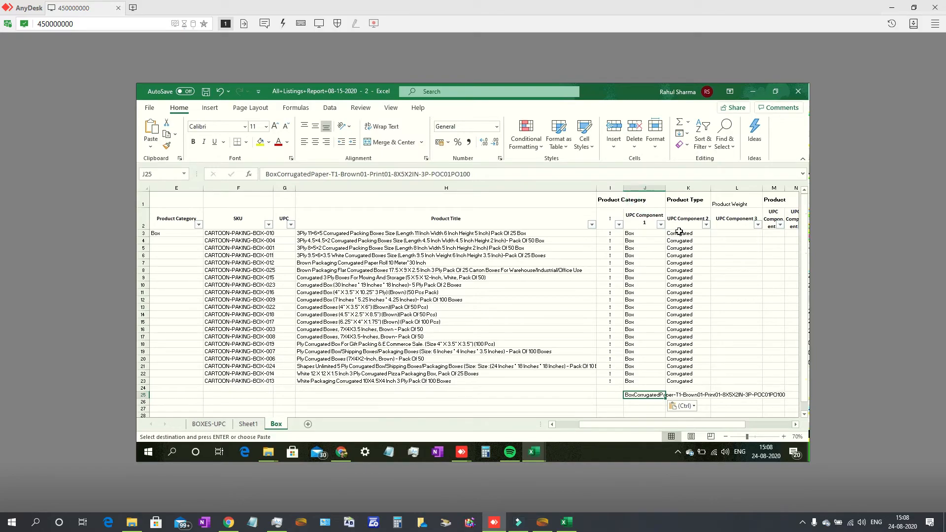
Centre row 1 of the Box sheet horizontally and vertically and apply Wrap Text to it.
key("ctrl+Up")
key("ctrl+Up")
key("ctrl+Up")
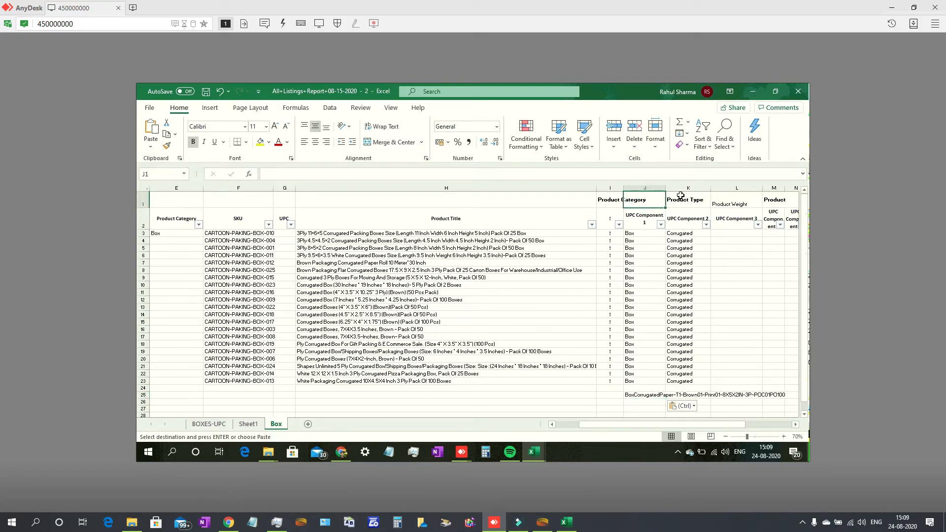
left_click(143, 203)
left_click(315, 142)
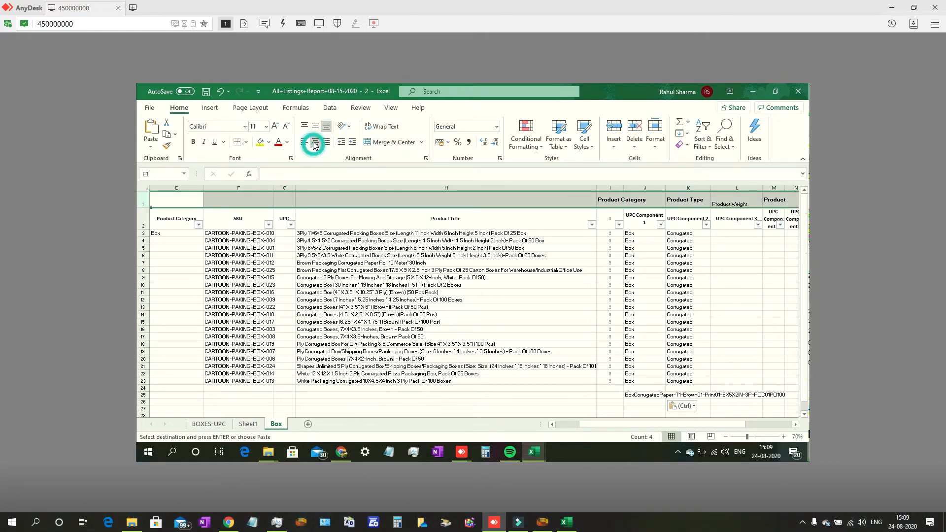
left_click(315, 126)
left_click(382, 127)
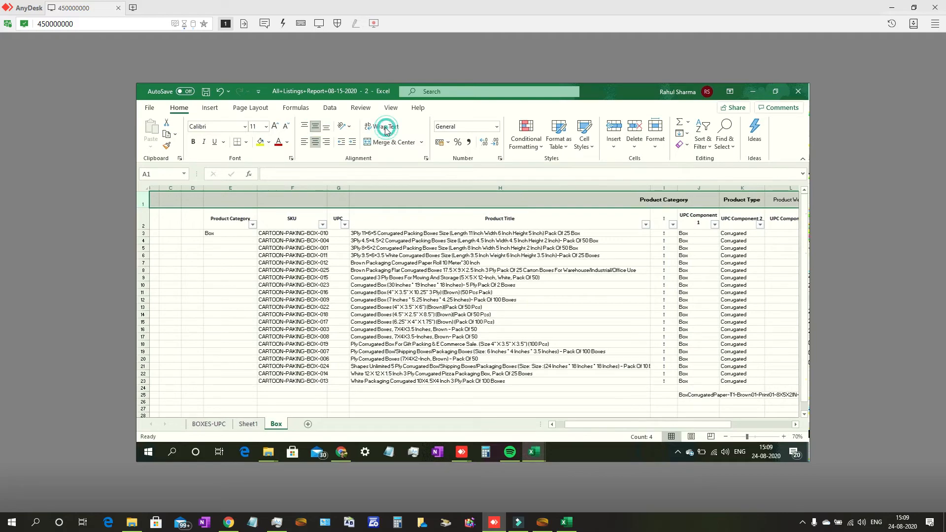
Make row 1 of the Box sheet bold and move the Product Category heading from I1 to J1.
left_click(193, 142)
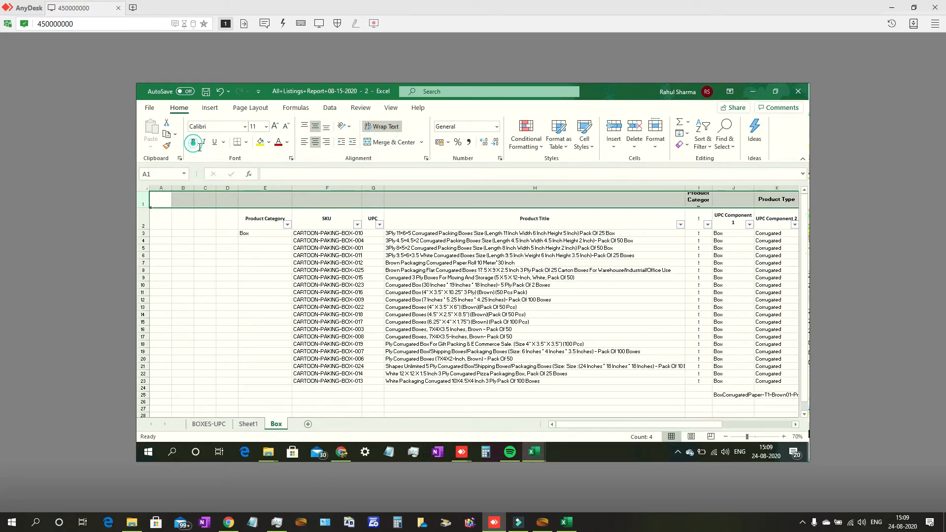
left_click(795, 424)
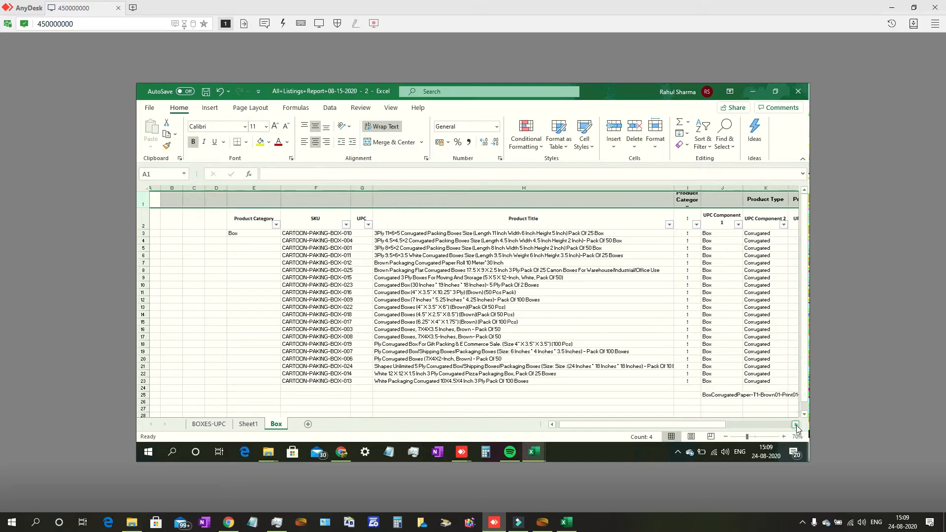
left_click(796, 425)
left_click(796, 425)
left_click(796, 425)
left_click(796, 425)
left_click(797, 425)
left_click(796, 425)
left_click(796, 425)
left_click(552, 425)
left_click(552, 426)
left_click(552, 425)
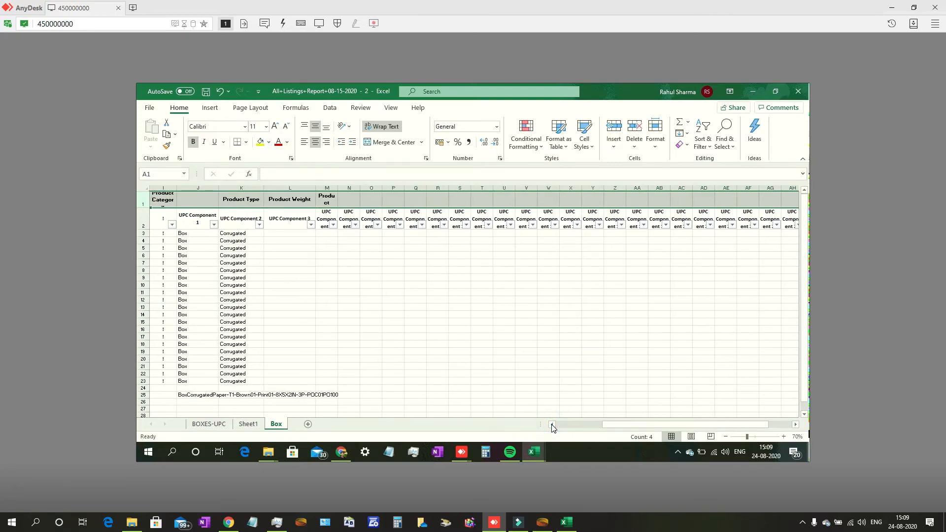
left_click(552, 425)
left_click(551, 426)
left_click(653, 276)
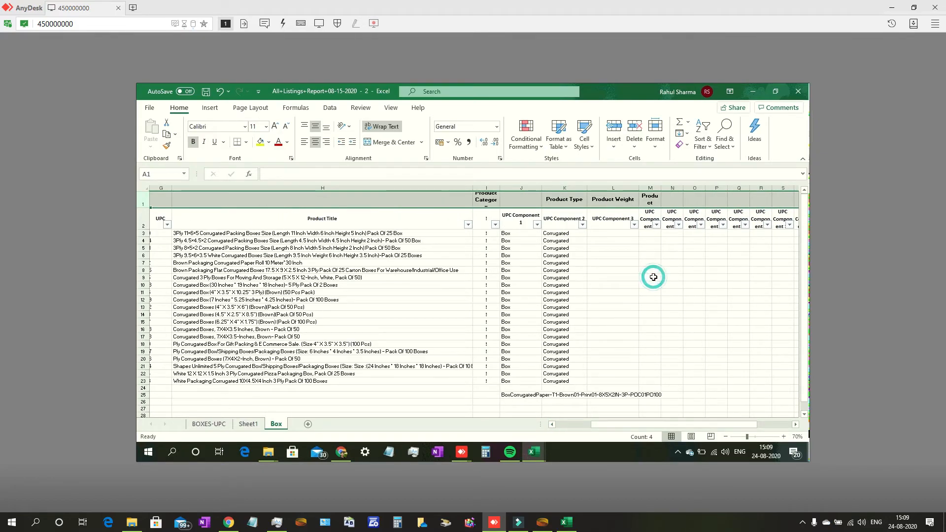
left_click(486, 200)
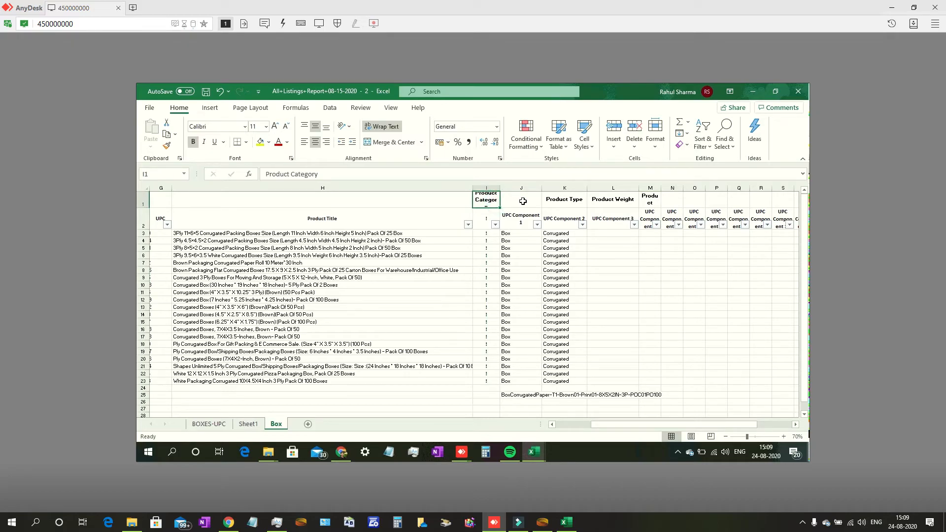
left_click_drag(522, 201, 526, 208)
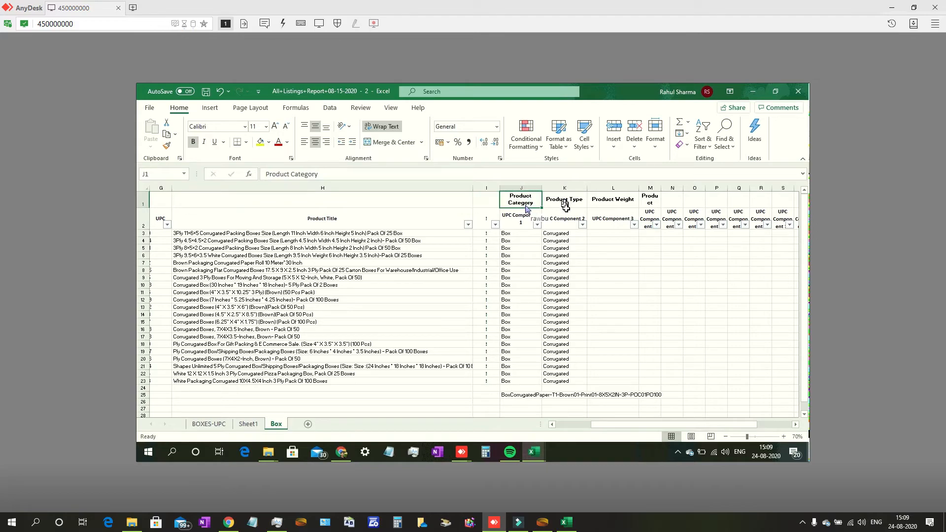
Replace the heading in K1 with Box Type and the heading in L1 with Box Material.
left_click(566, 201)
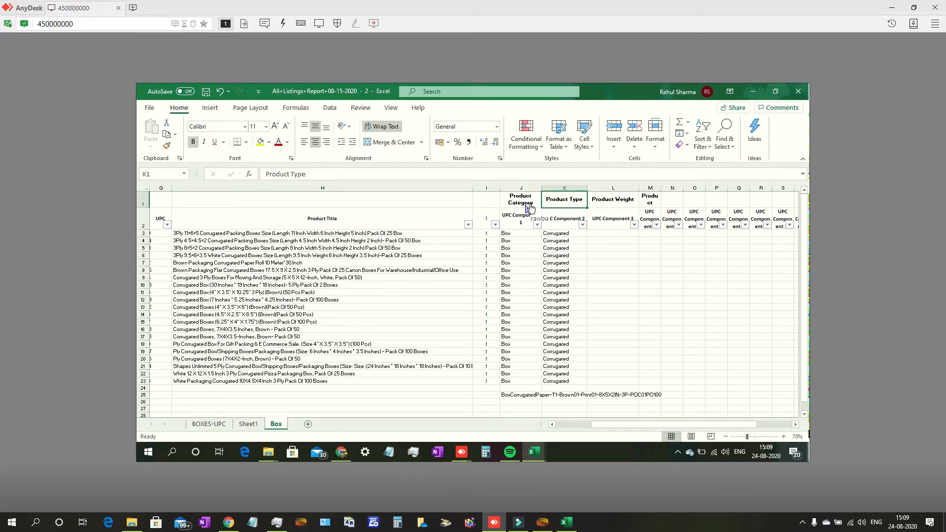
left_click(518, 199)
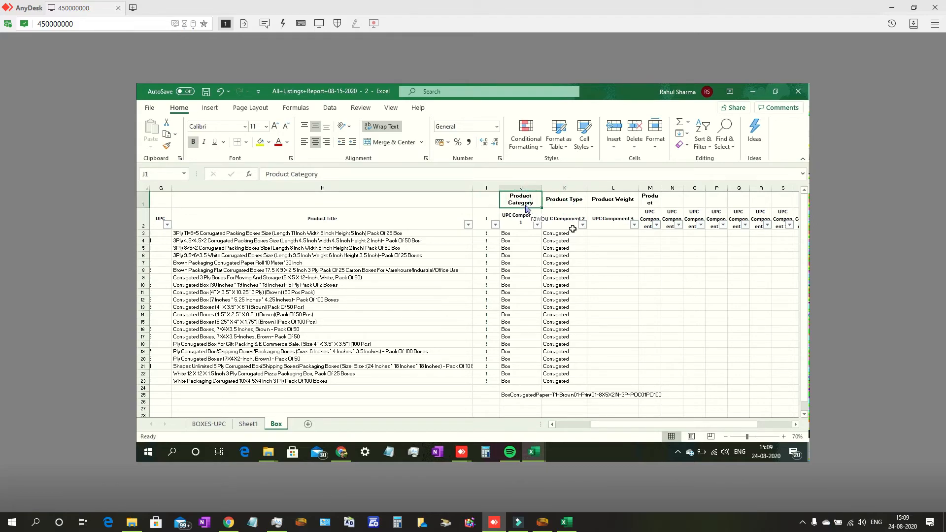
key("Right")
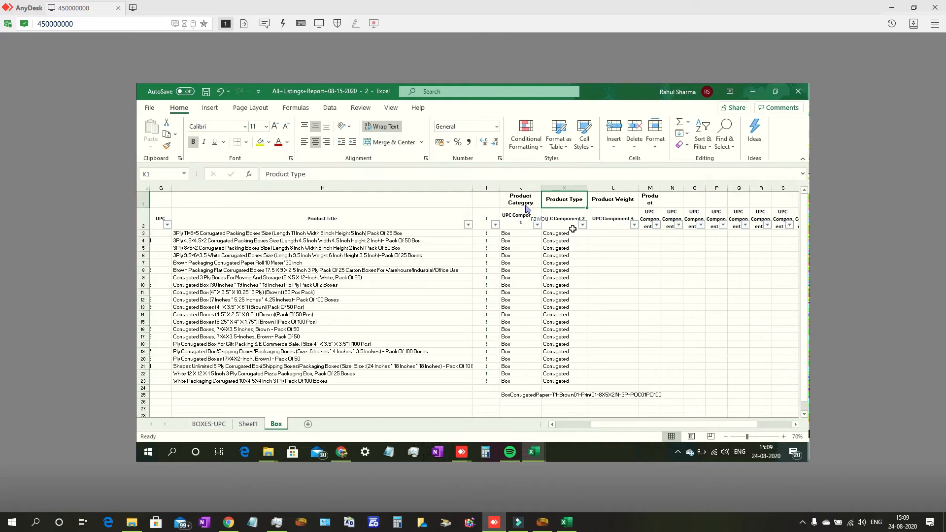
type("Box Type")
key("Right")
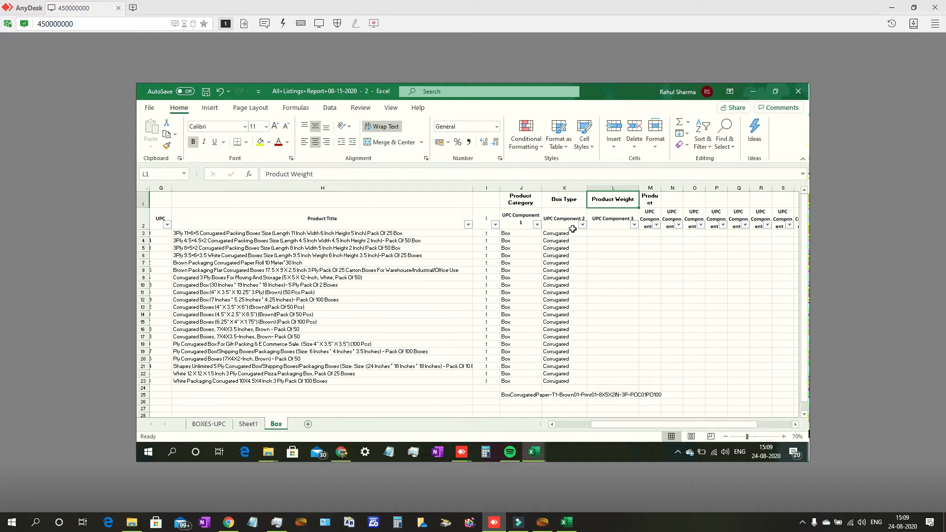
type("Box")
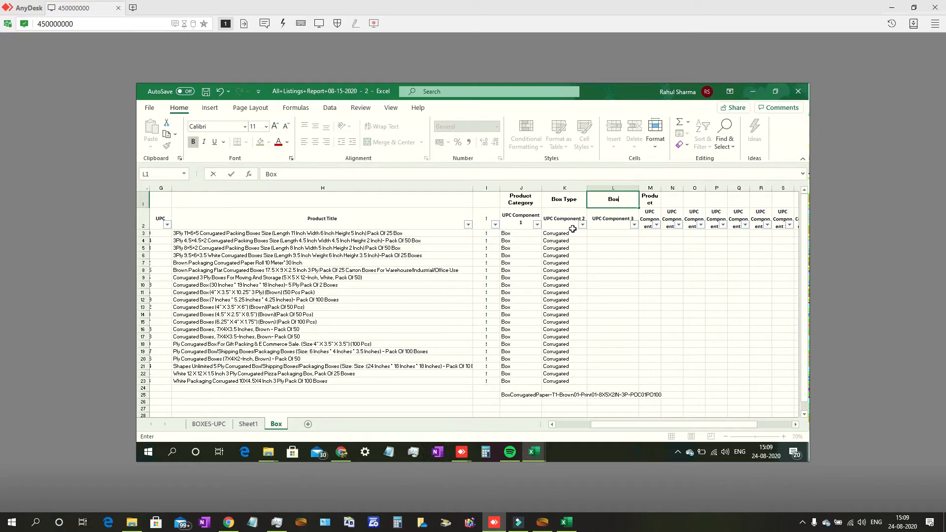
type(" Material")
key("Return")
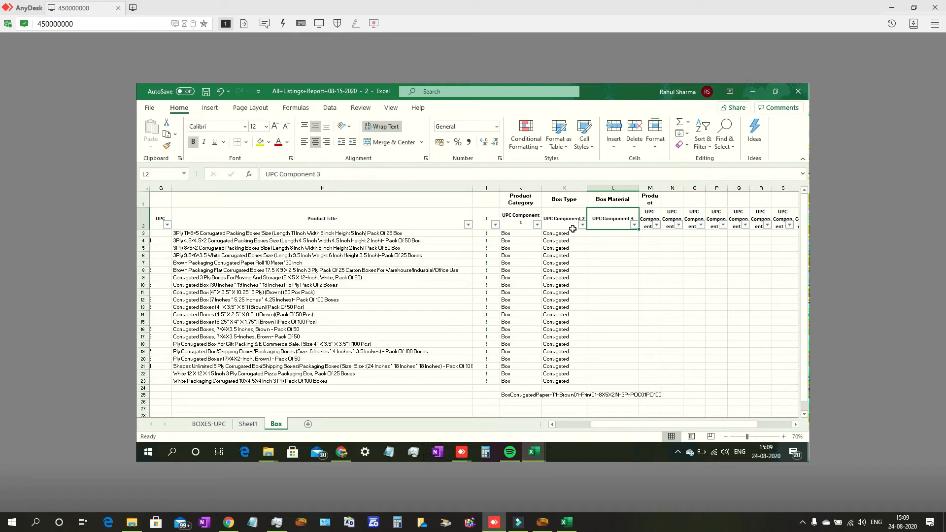
Extend the heading in K1 to read Box Type 1.
key("Up")
key("Right")
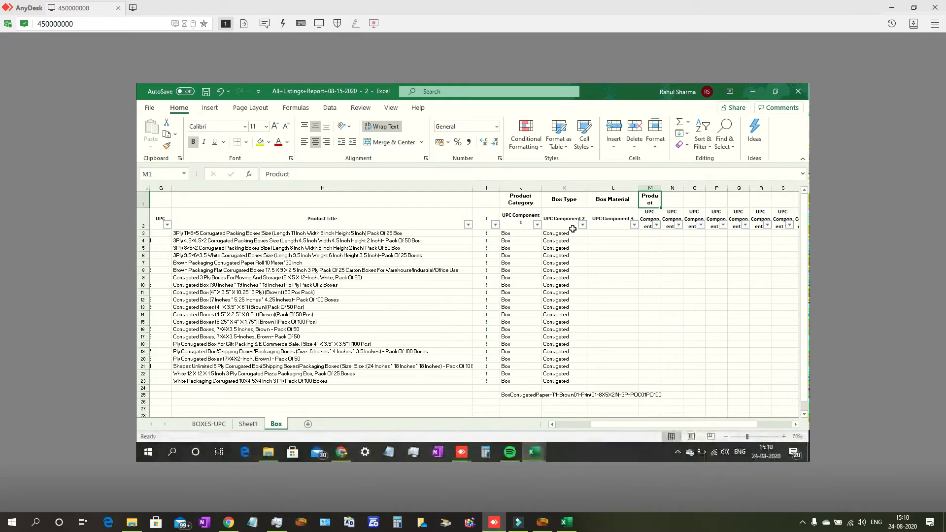
key("Left")
key("Left")
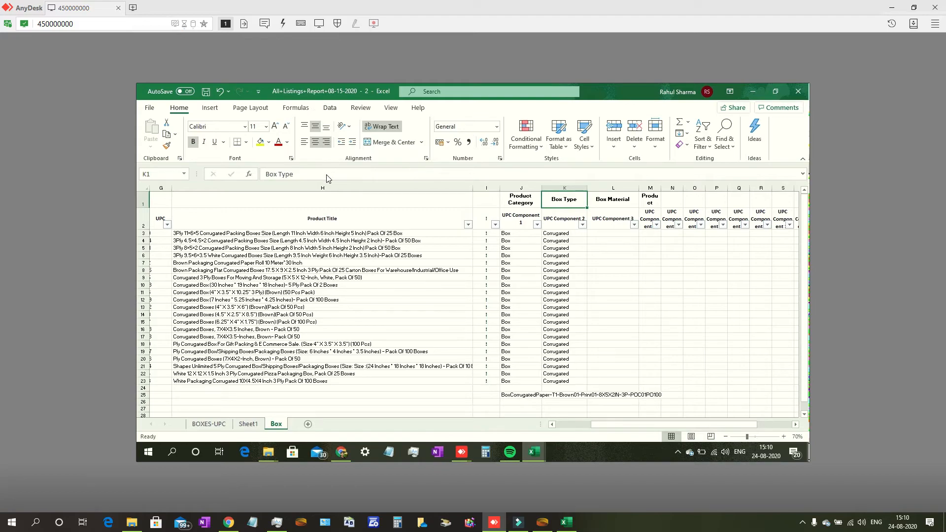
left_click(327, 174)
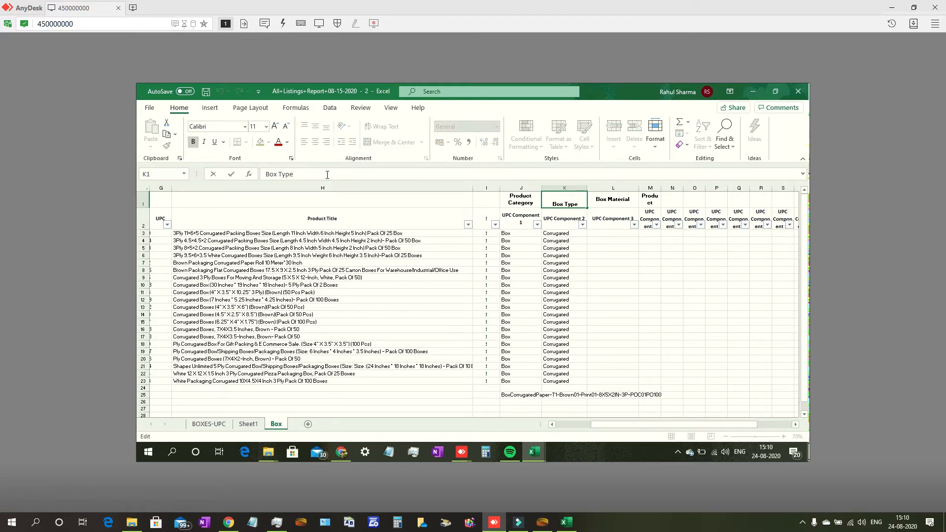
type("1")
key("Return")
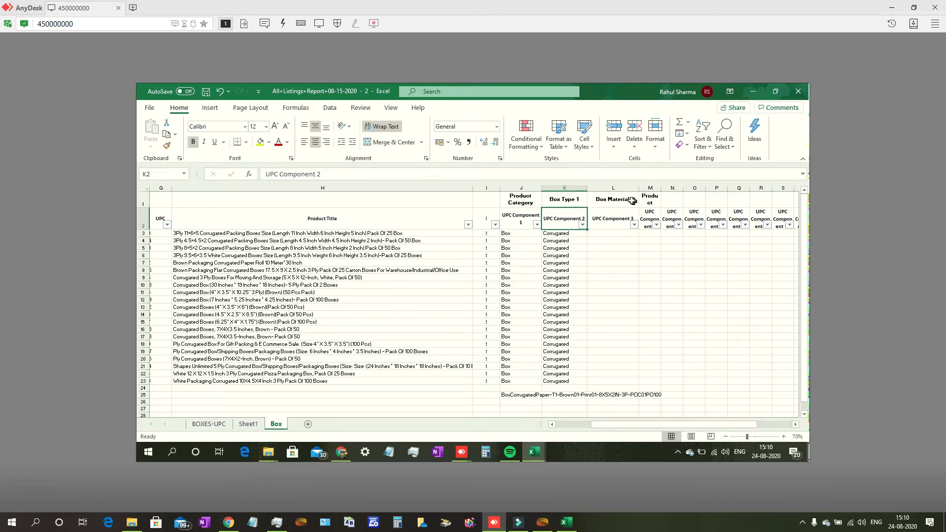
Copy the K1 heading into M1, change it to Box Type 2 and widen column M to fit it.
left_click(646, 201)
left_click(566, 202)
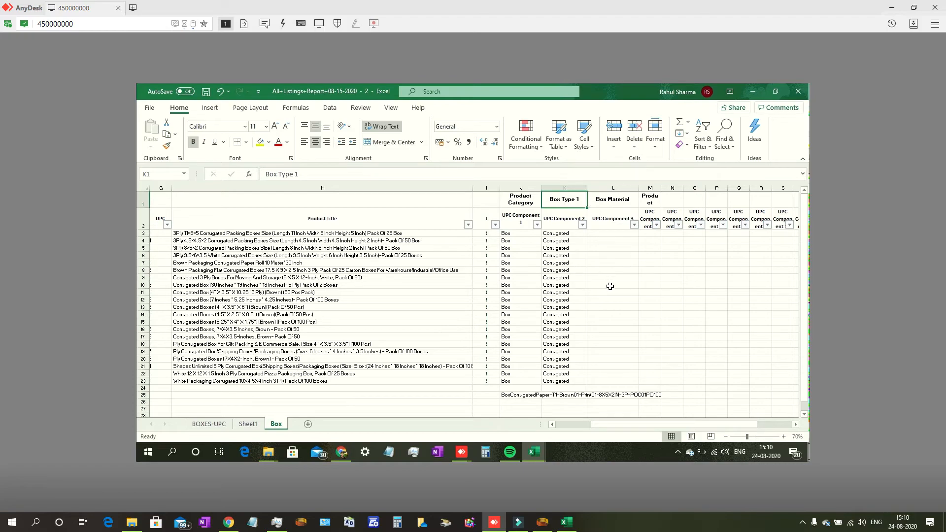
key("ctrl+c")
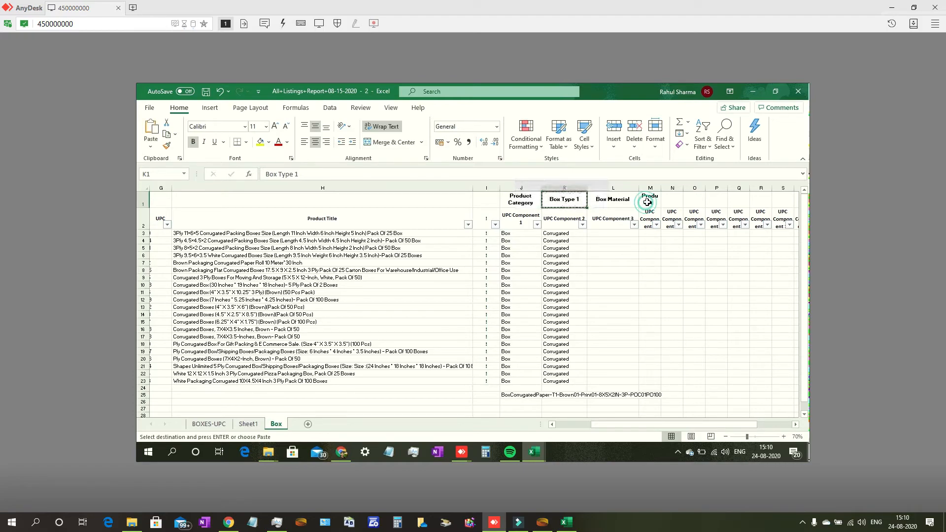
key("Right")
key("Right")
key("ctrl+v")
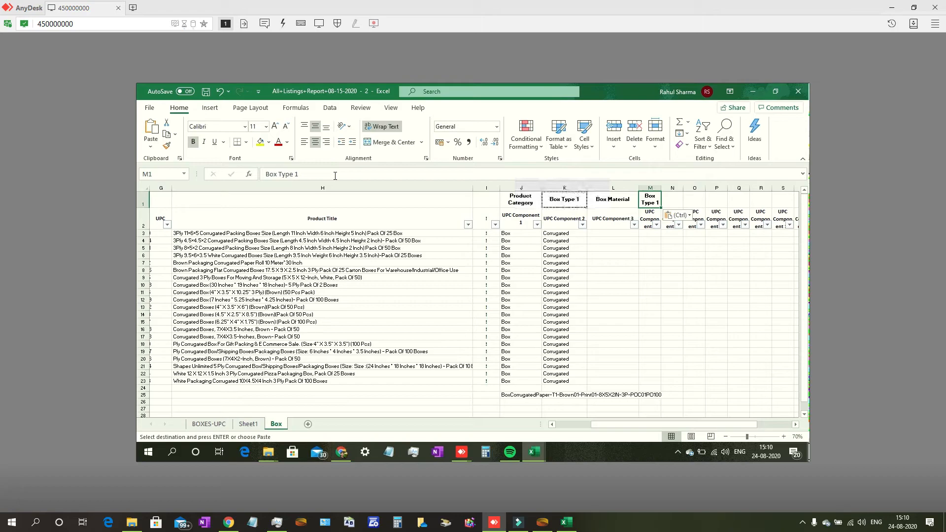
left_click(335, 175)
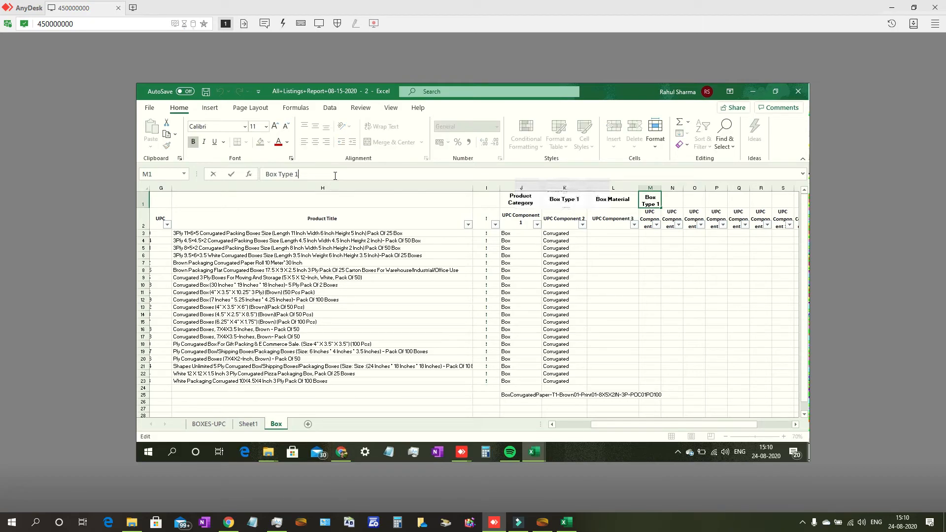
key("BackSpace")
type("2")
key("Return")
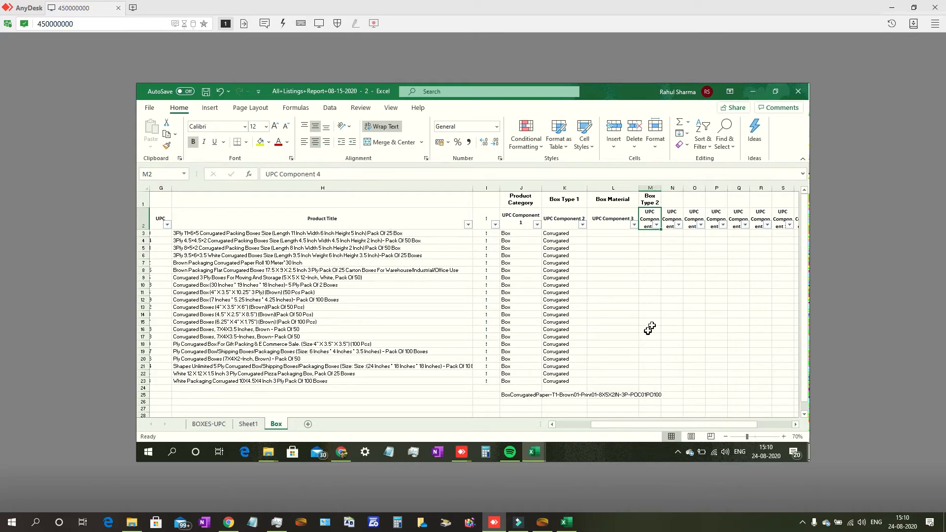
left_click_drag(662, 188, 681, 200)
Enter the headings Colour in N1 and Print in O1.
left_click(689, 200)
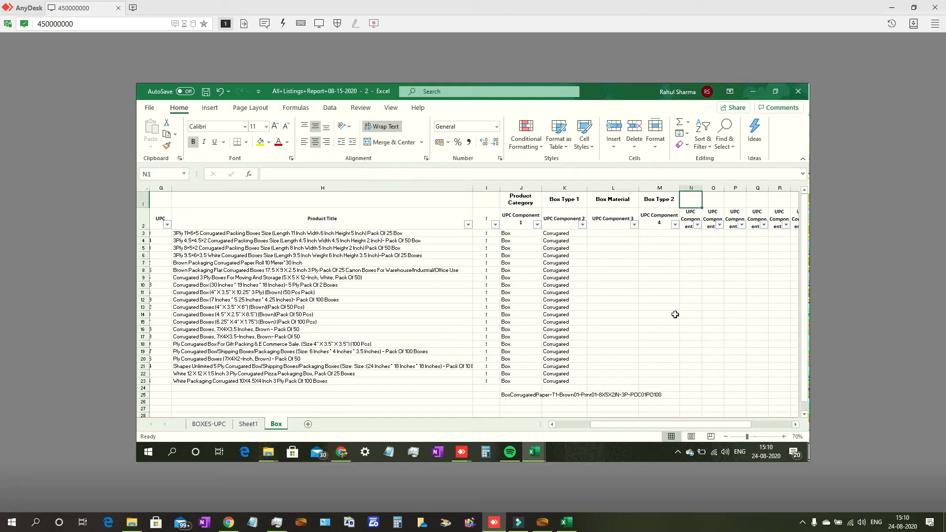
type("Colour")
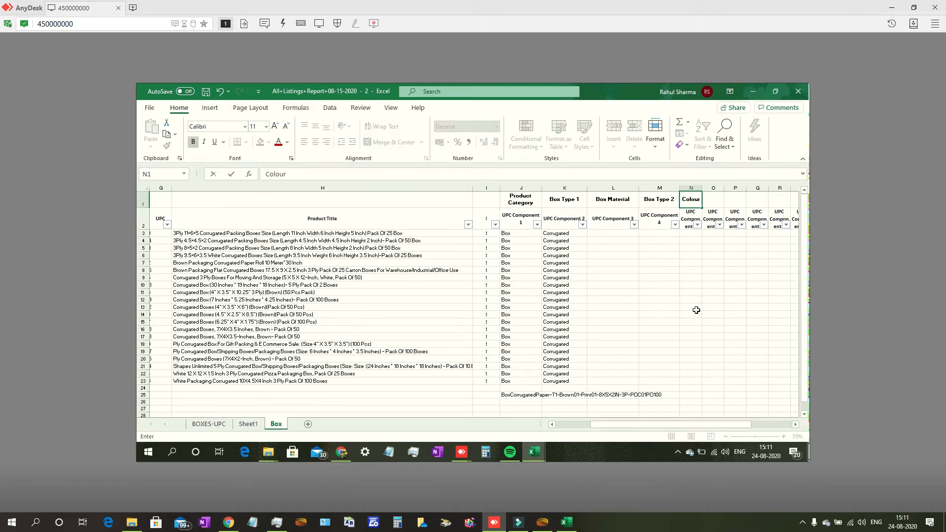
left_click(717, 204)
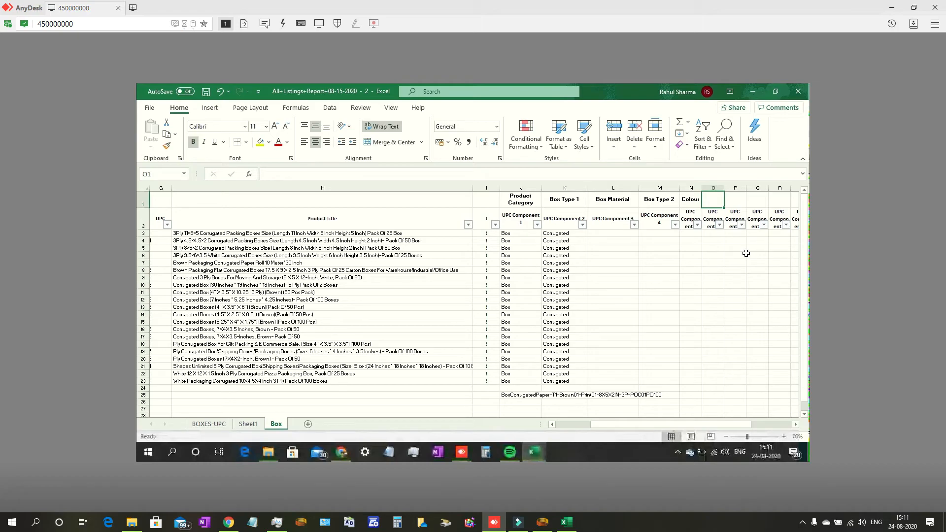
type("Print")
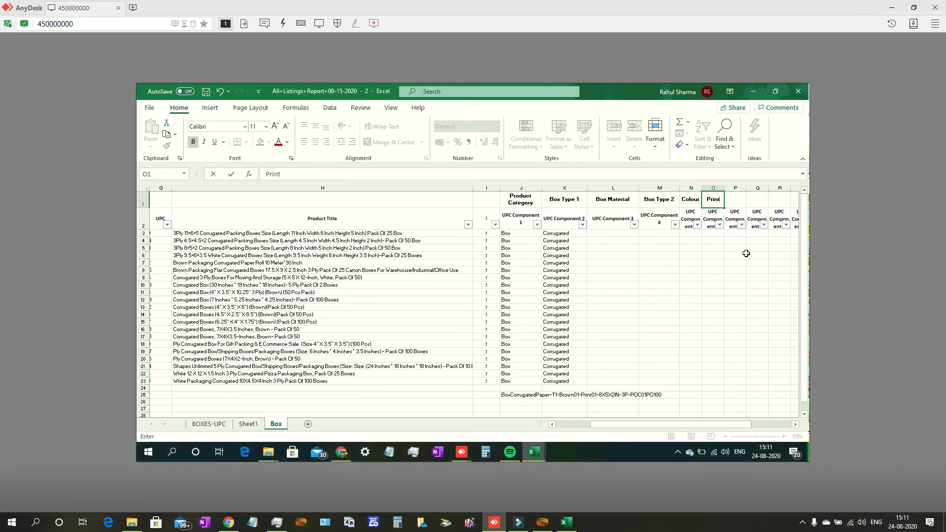
key("Return")
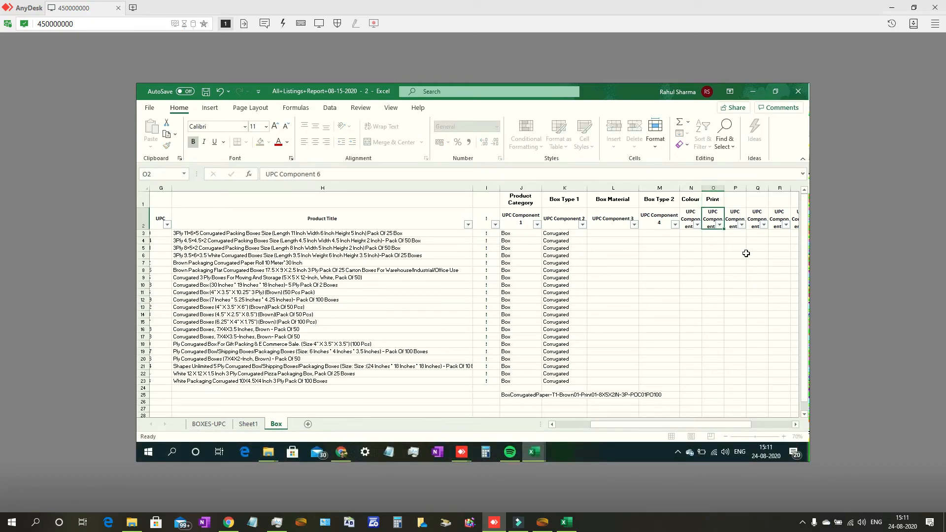
Enter the heading Box Length in P1.
key("Up")
key("Right")
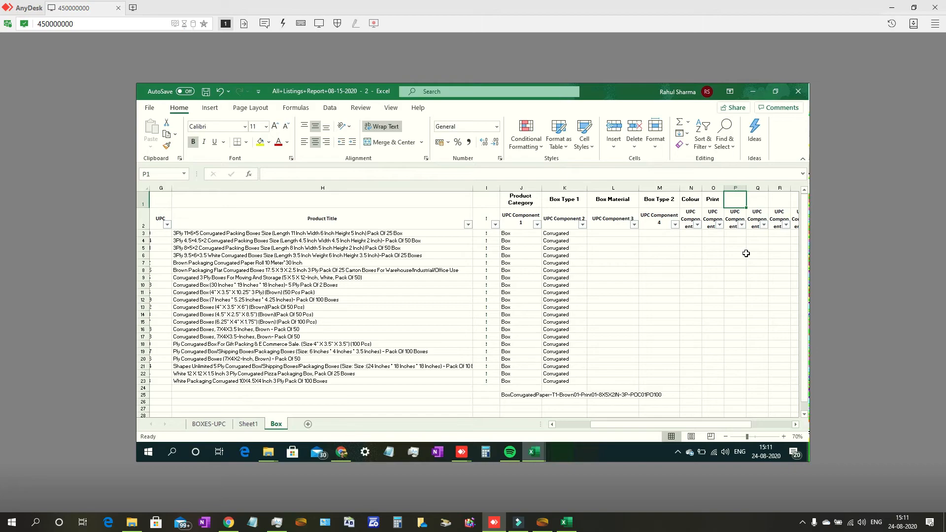
type("Bo")
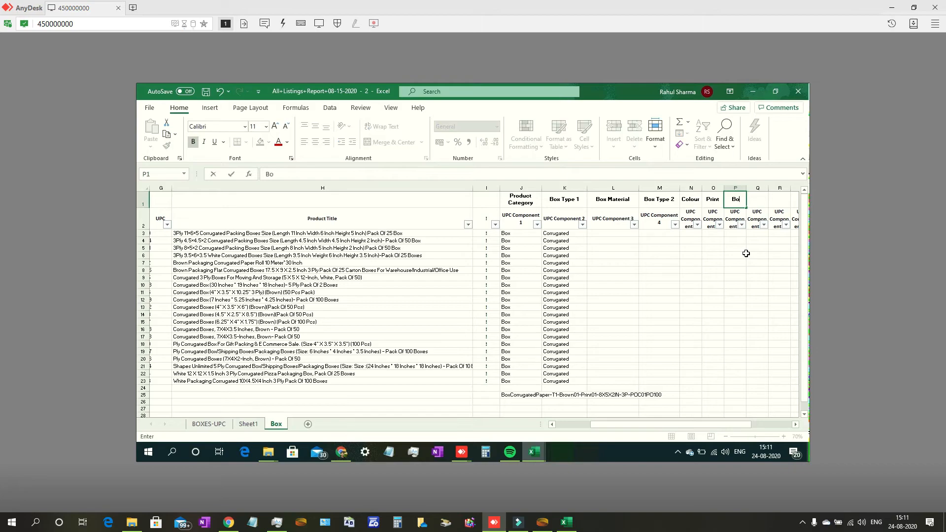
type("x Length")
key("Return")
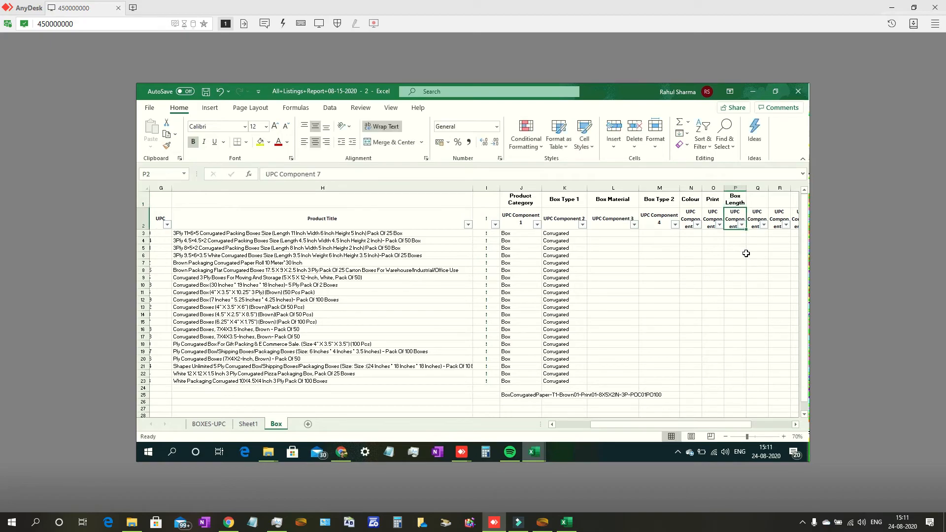
Enter the headings Box Breadth in Q1 and Box Height in R1.
key("Up")
key("Right")
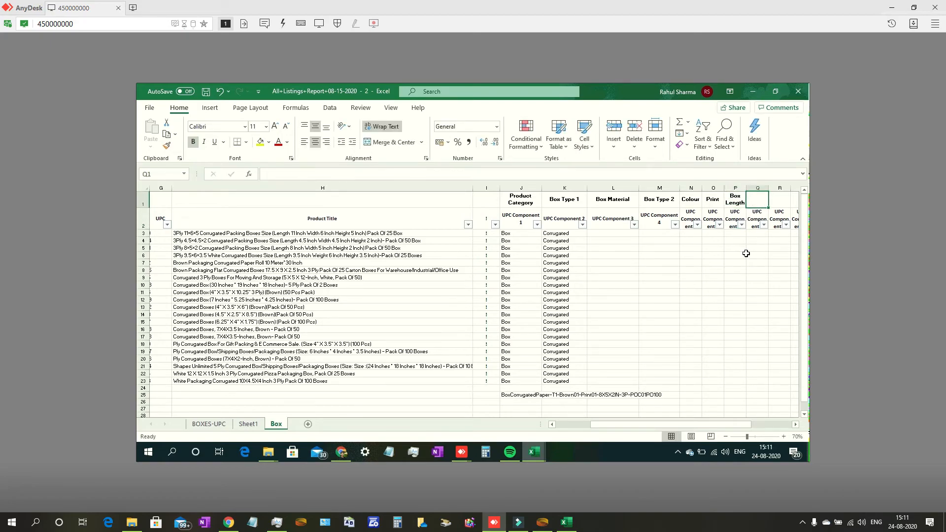
type("Box")
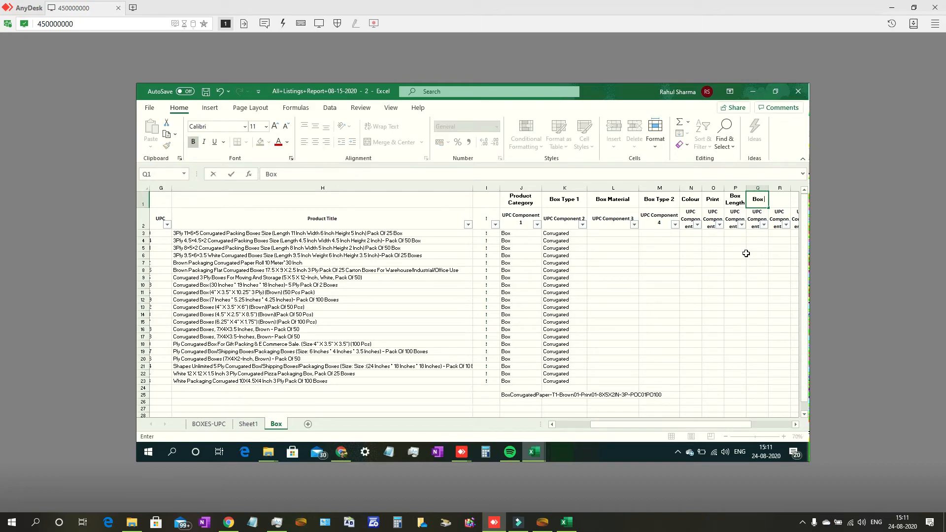
type(" Breadth")
key("Return")
key("Up")
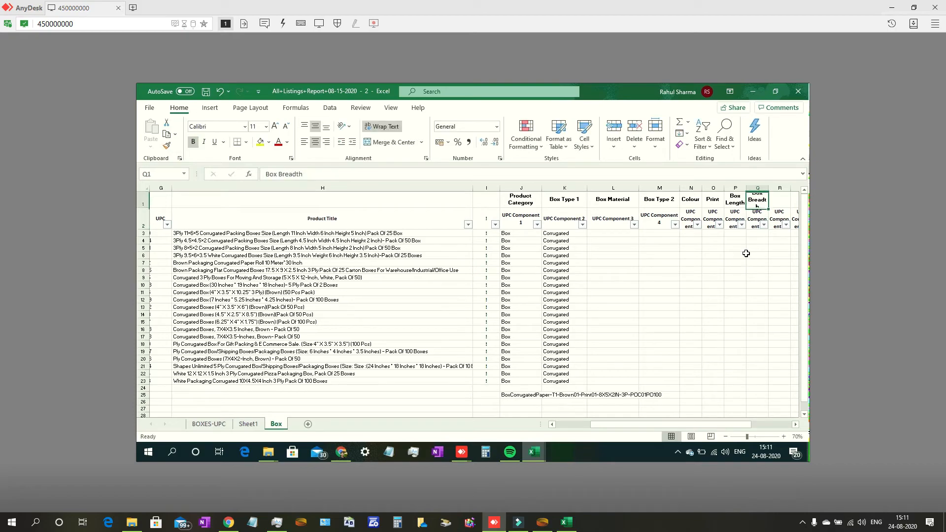
key("Right")
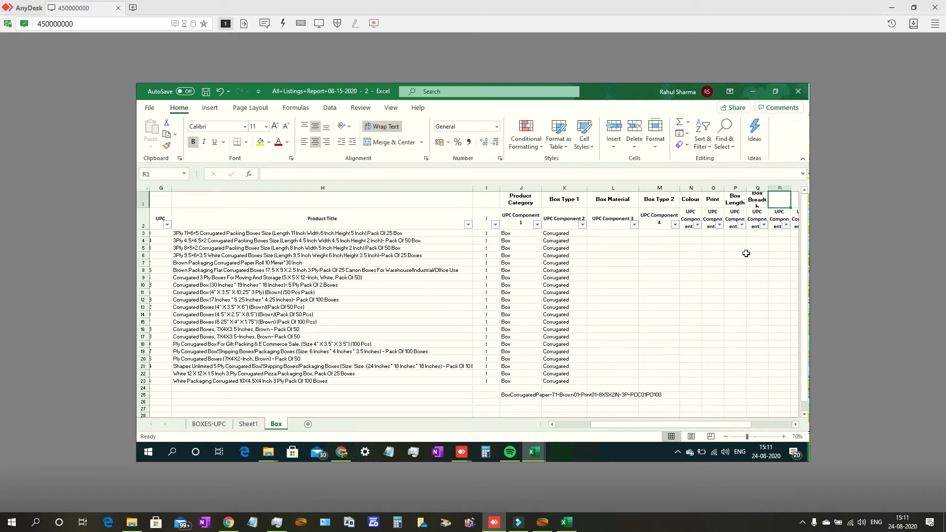
type("Box Height")
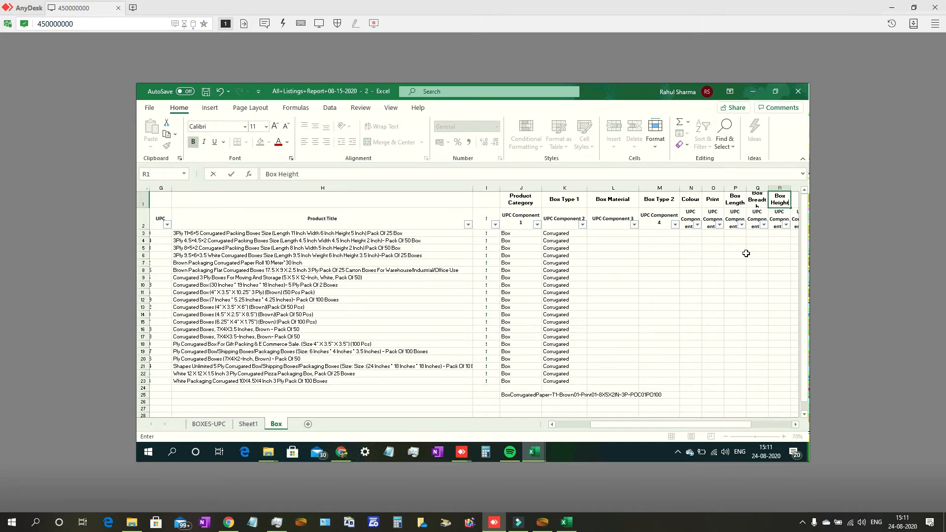
key("Return")
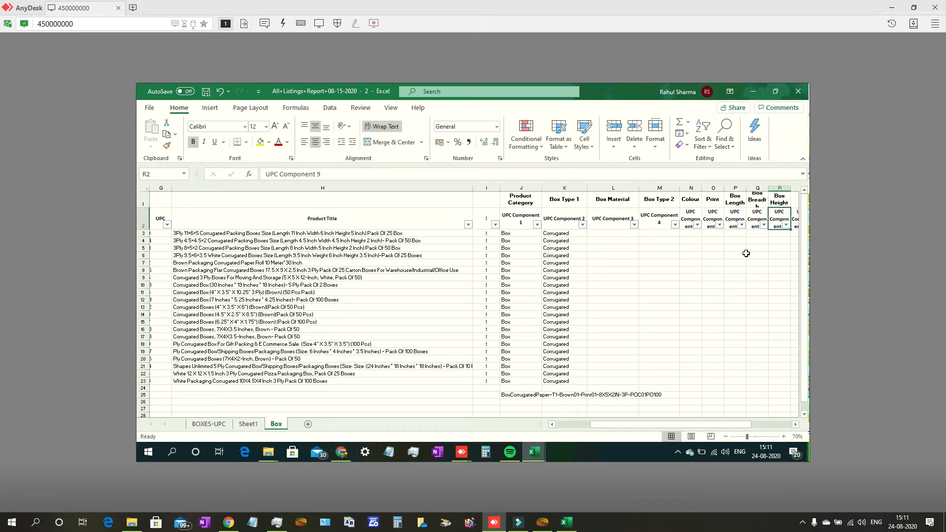
Enter the heading Box Weight in S1.
key("Up")
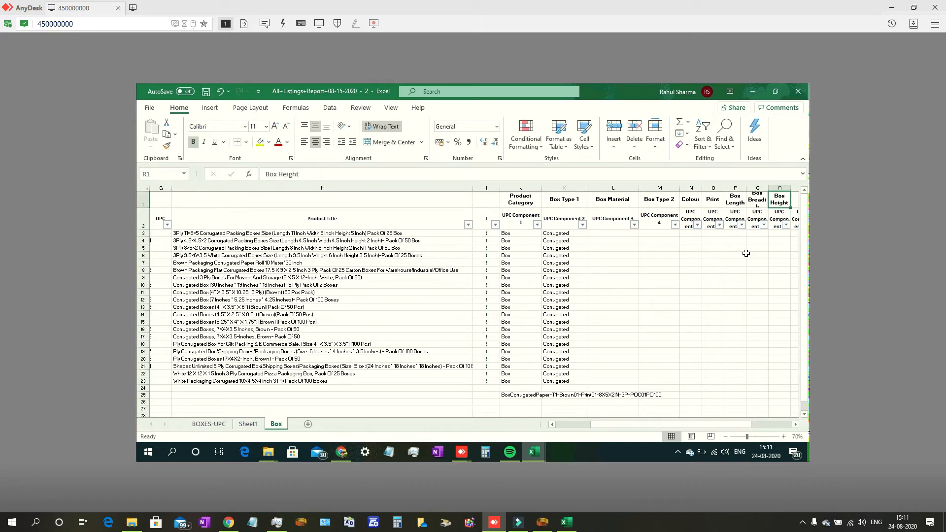
key("Right")
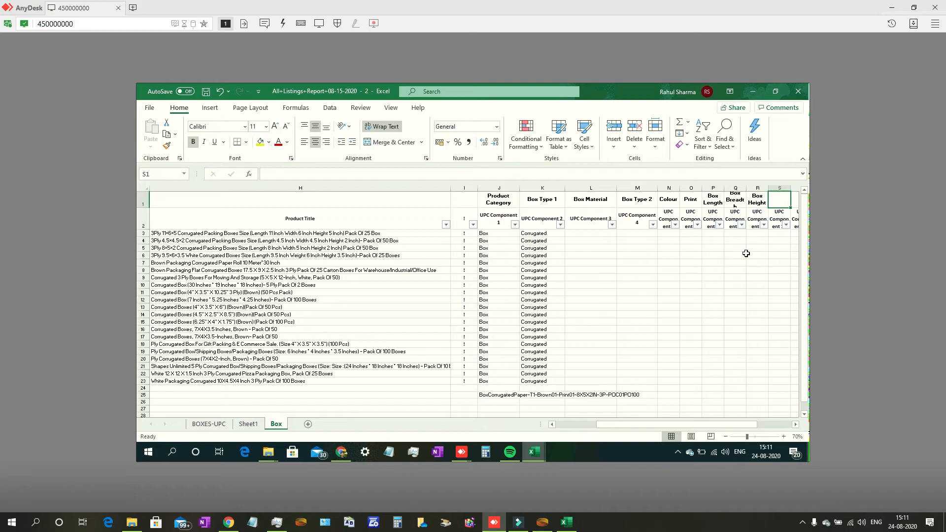
type("Box")
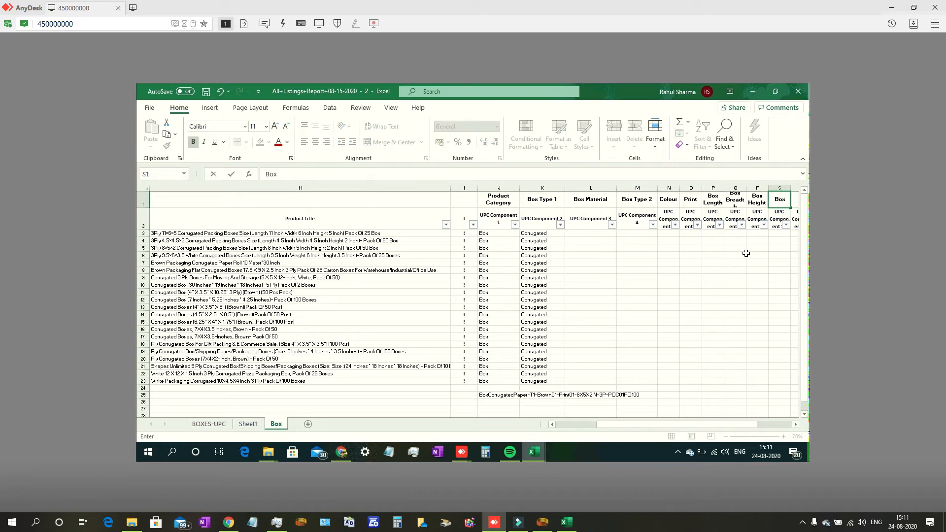
type(" Weight")
key("Return")
key("Up")
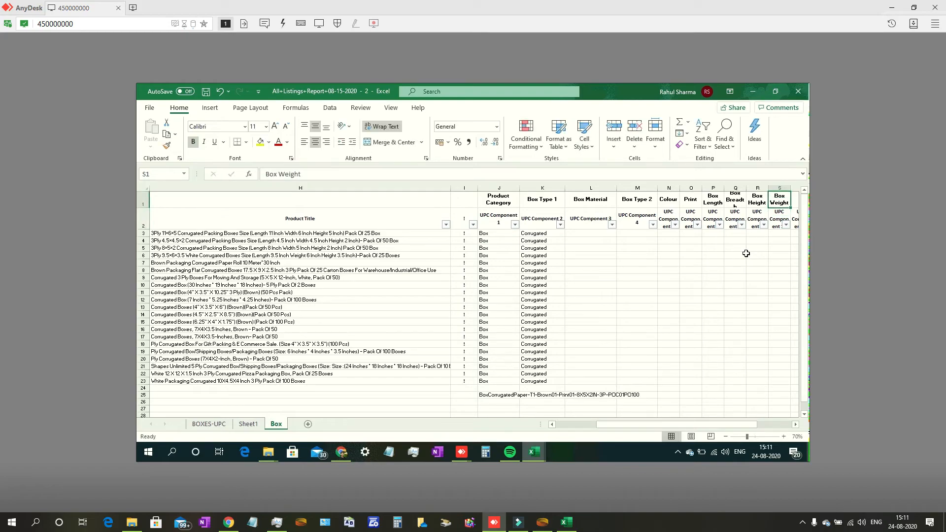
Enter the text Unit of Measure of in T1.
key("Right")
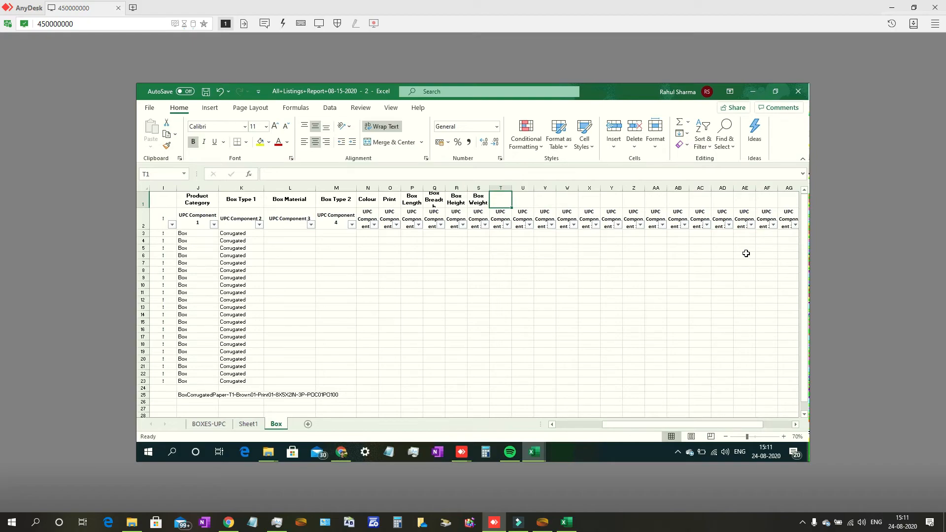
type("Unit")
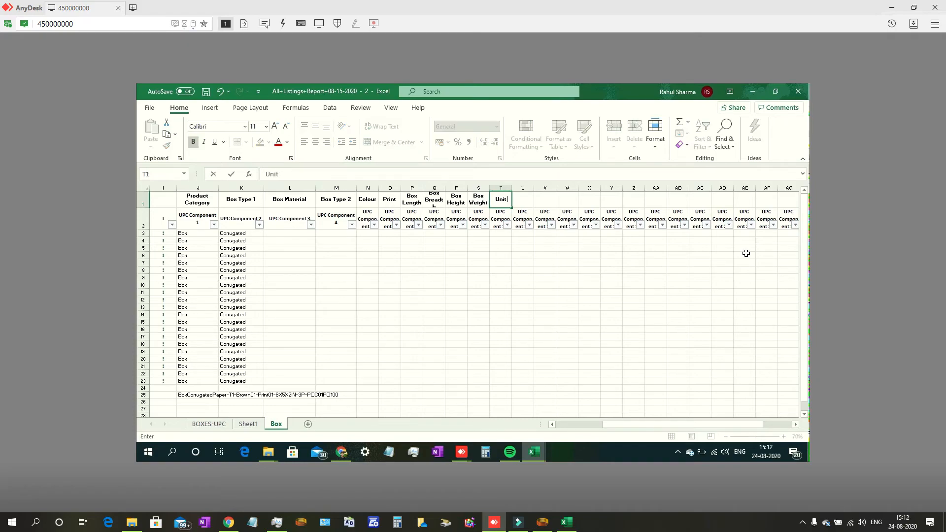
type(" of Me")
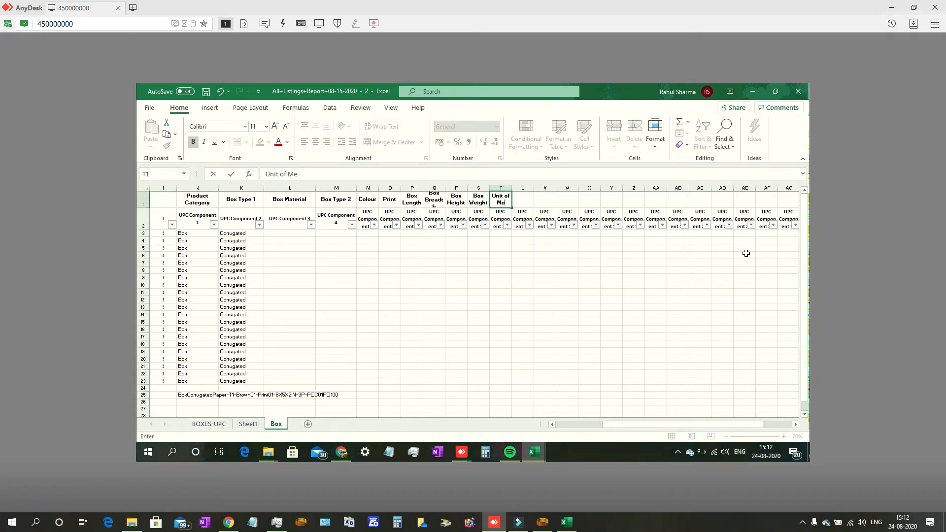
type("asure of")
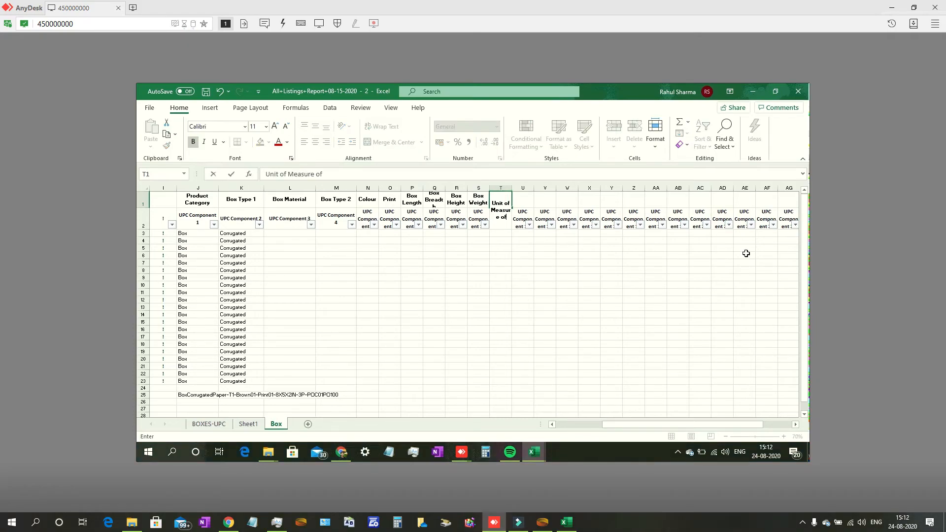
key("Return")
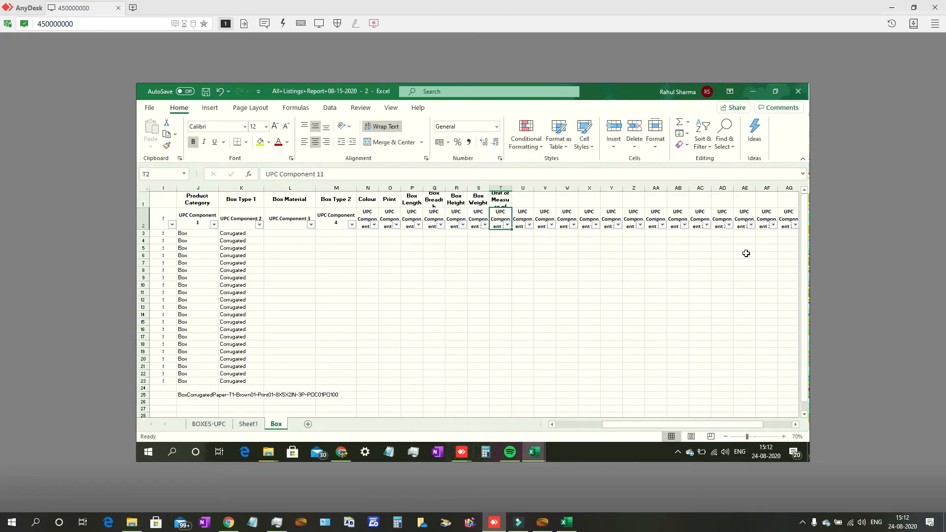
Turn the T1 text into a formula that joins "Unit of Measure of " with the Box Length heading in P1.
key("Up")
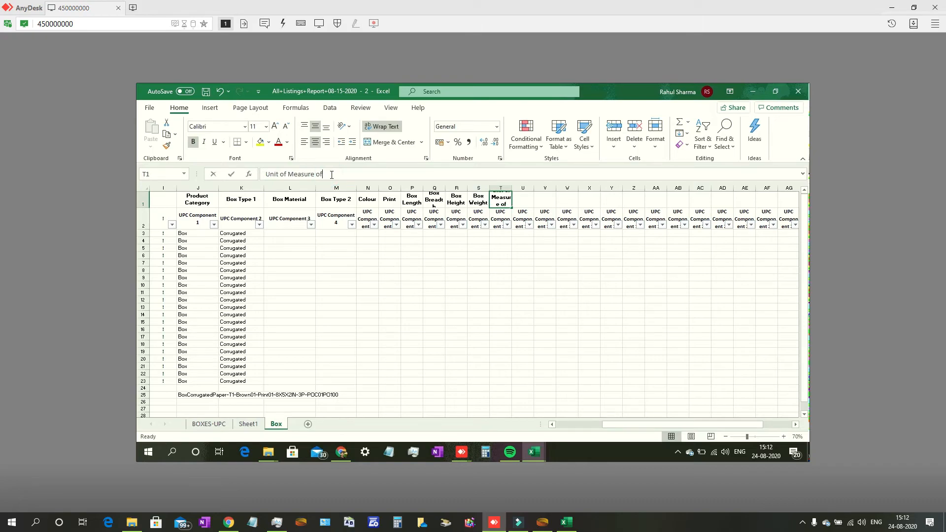
left_click(329, 175)
left_click_drag(268, 175, 262, 175)
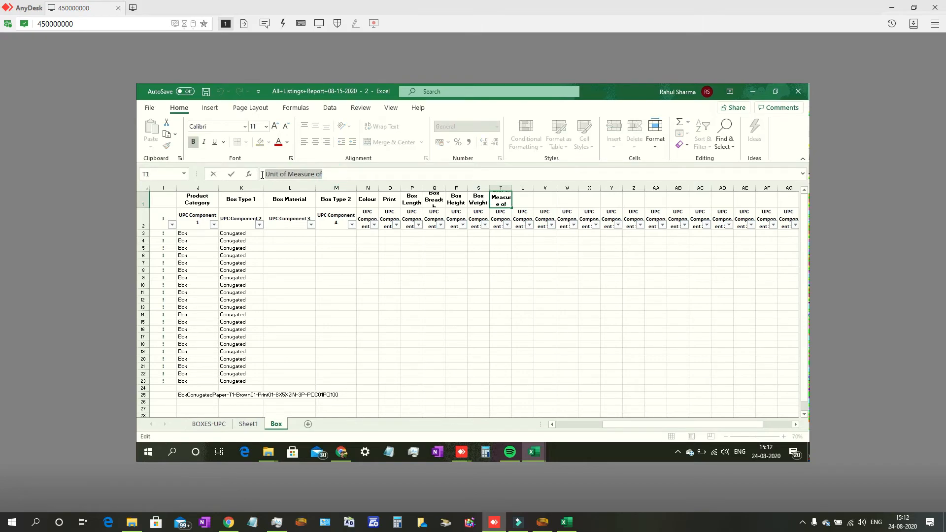
key("BackSpace")
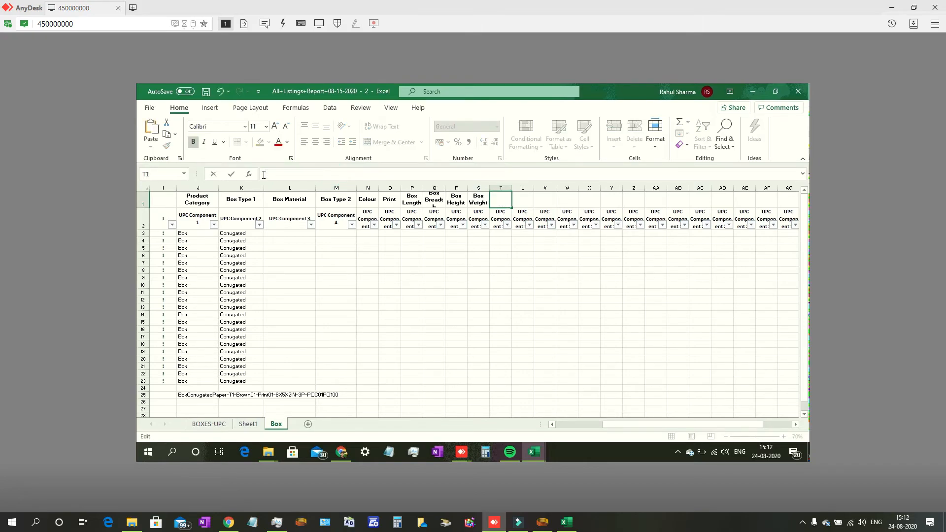
type("=\"\"")
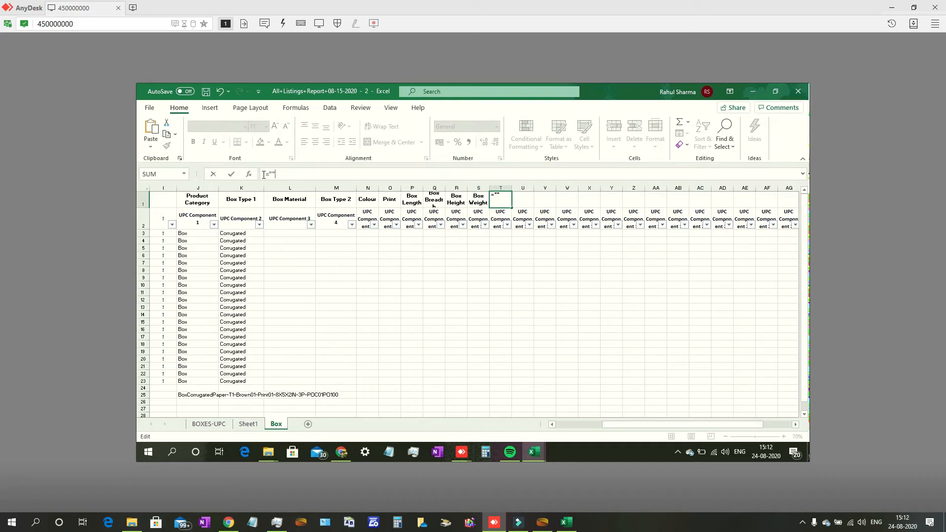
type("&")
left_click(410, 200)
left_click(271, 173)
key("ctrl+v")
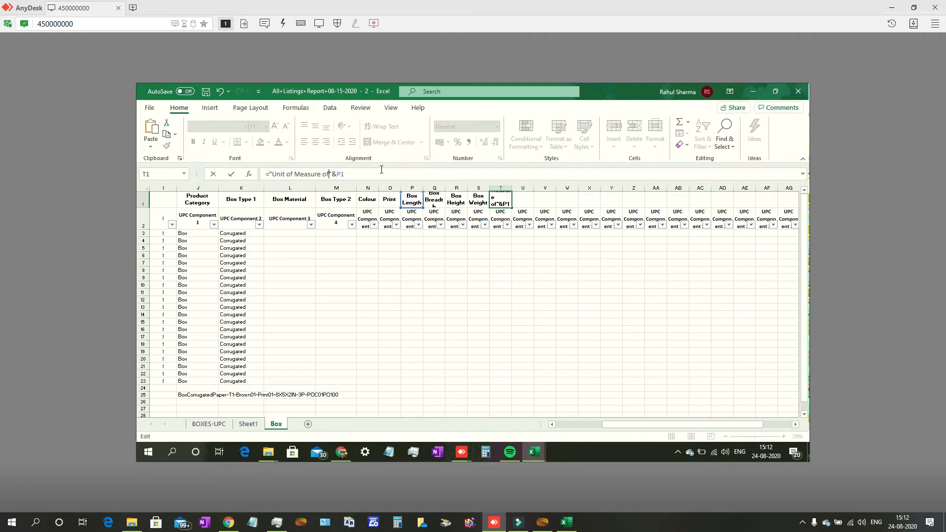
key("Return")
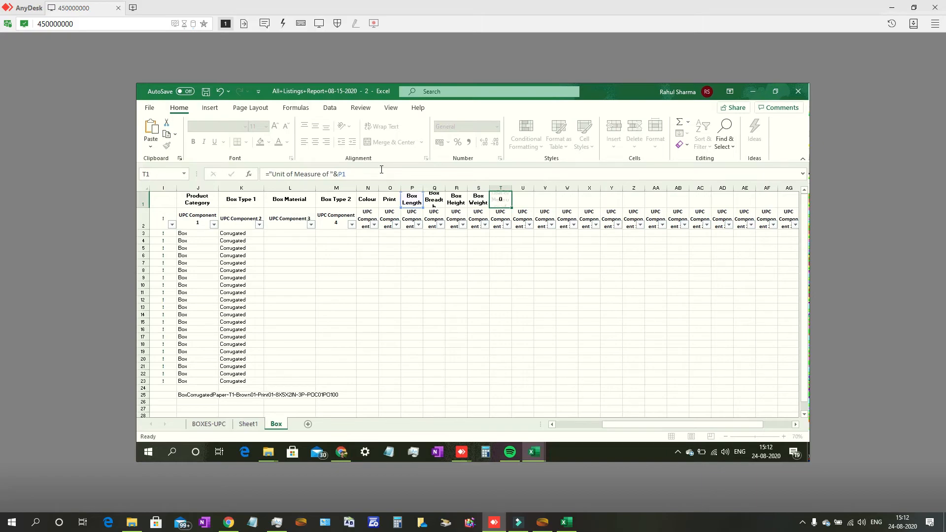
Fill the T1 unit-of-measure formula across to W1.
left_click(501, 200)
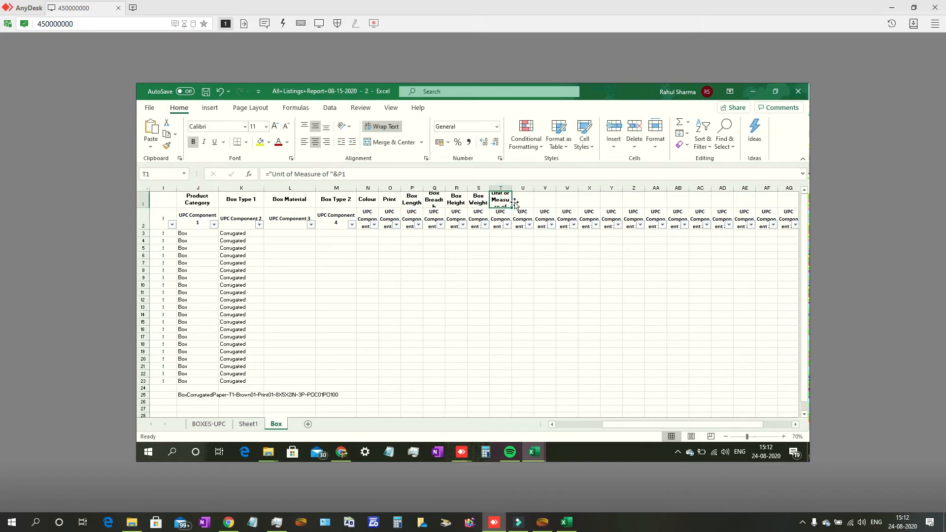
left_click_drag(513, 207, 579, 253)
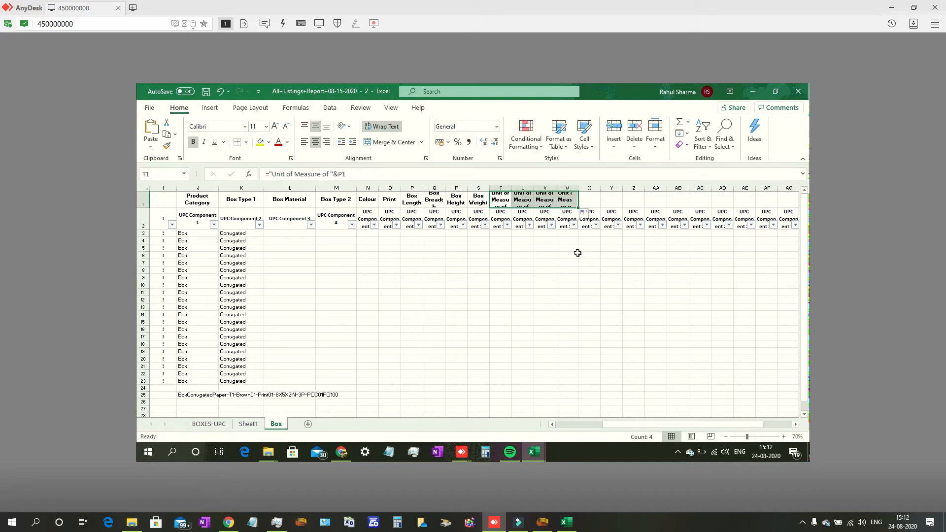
left_click(585, 278)
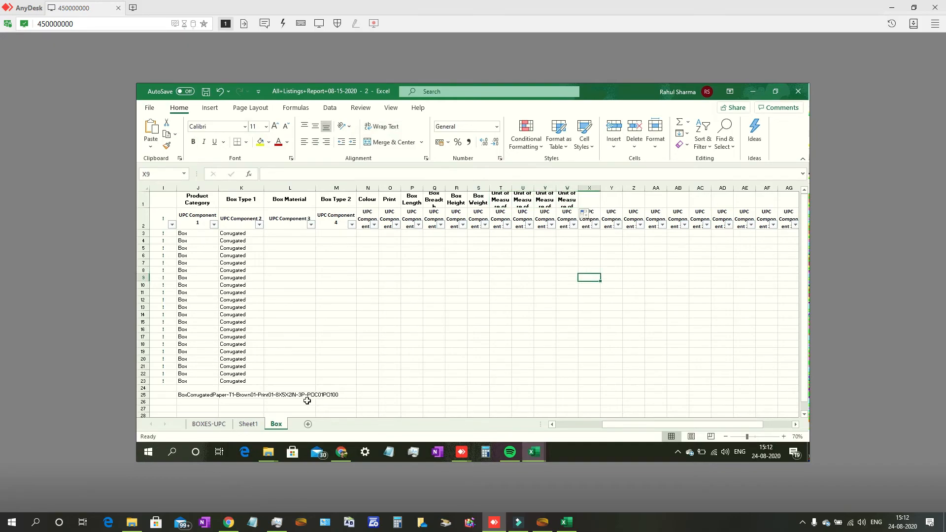
Enter the heading Number of PLY in X1.
left_click(586, 200)
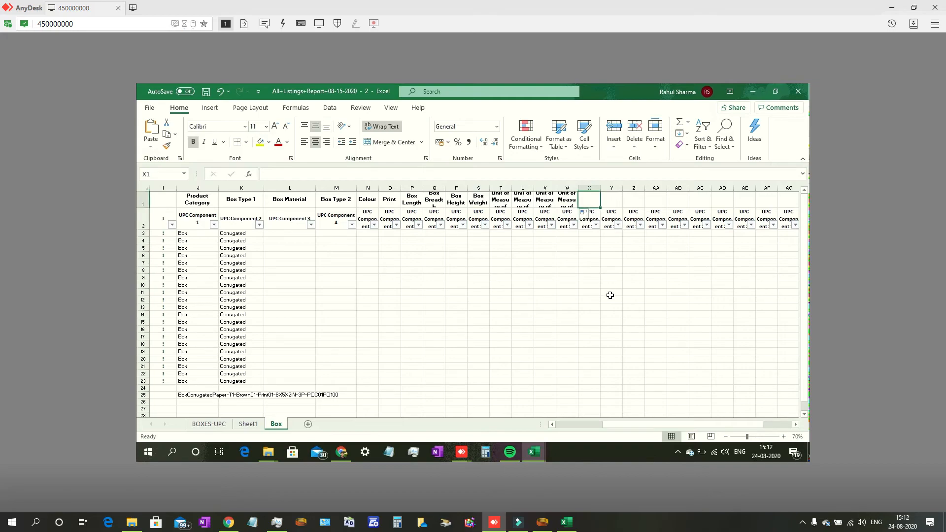
type("Num")
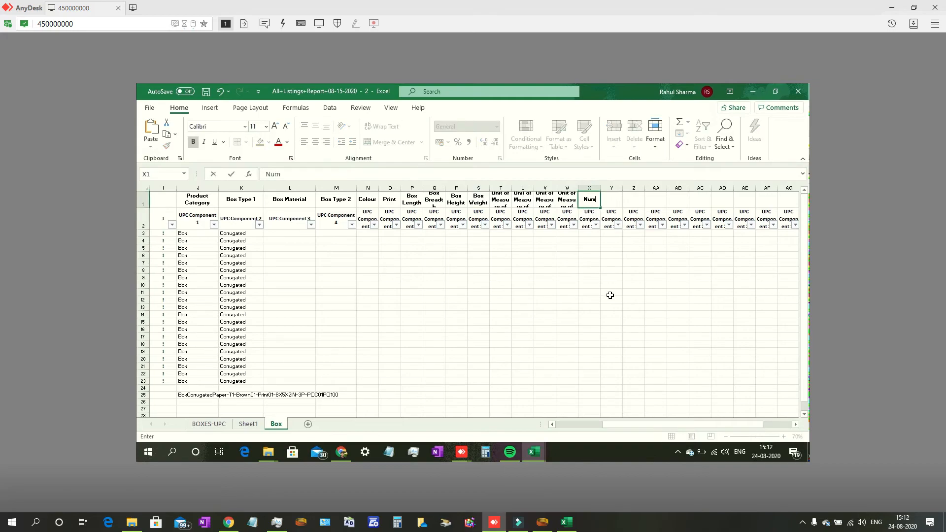
type("ber of PLY")
key("ctrl+Return")
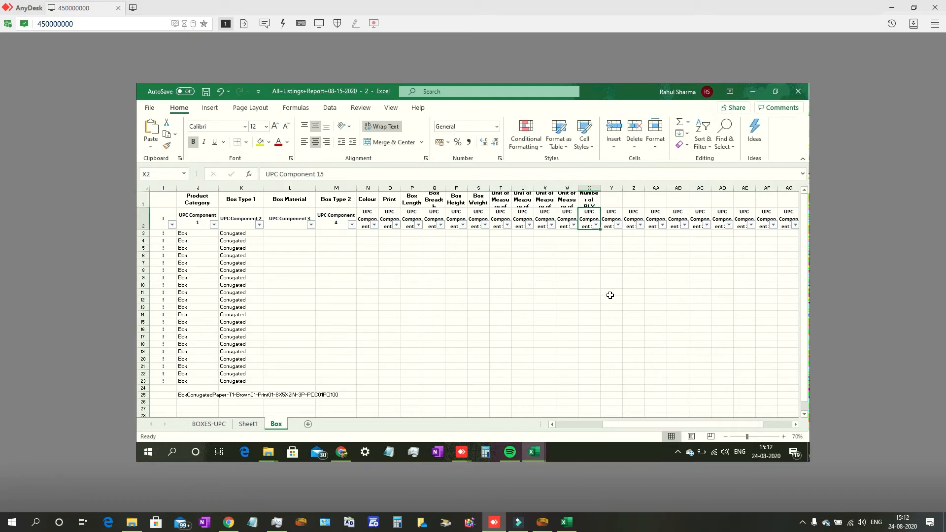
Enter the headings POC in Y1 and PO in Z1.
key("Right")
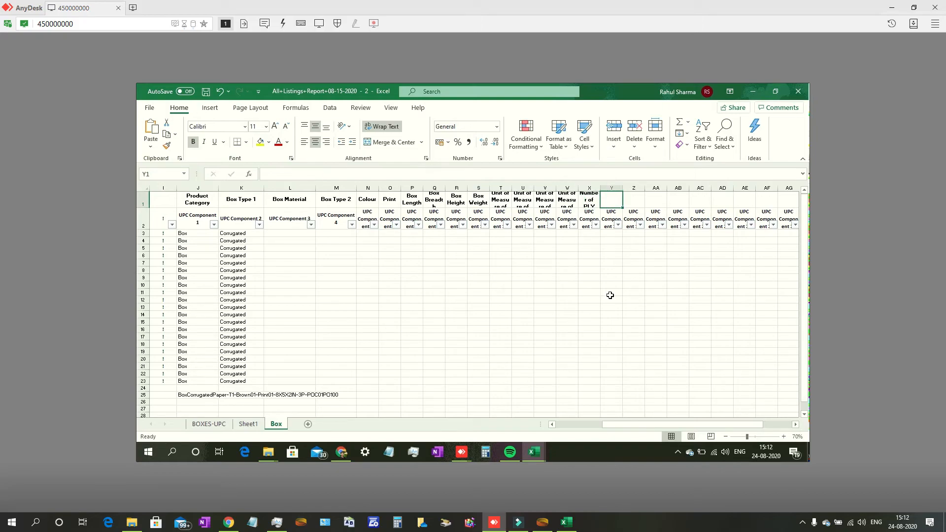
type("POC")
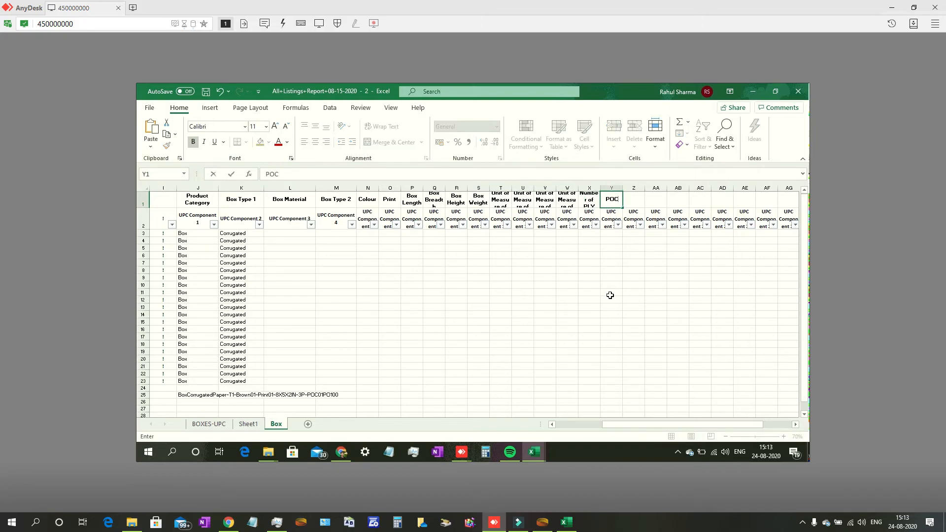
key("Right")
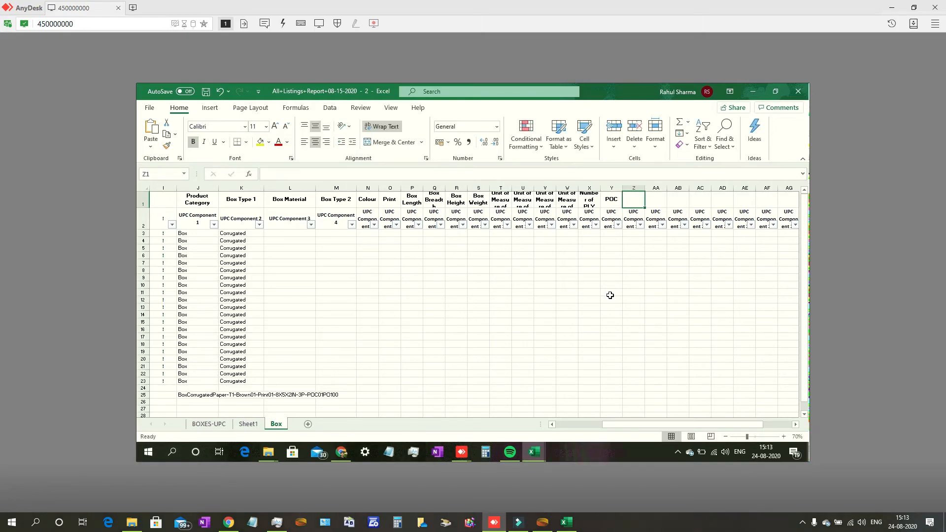
type("PO")
key("Right")
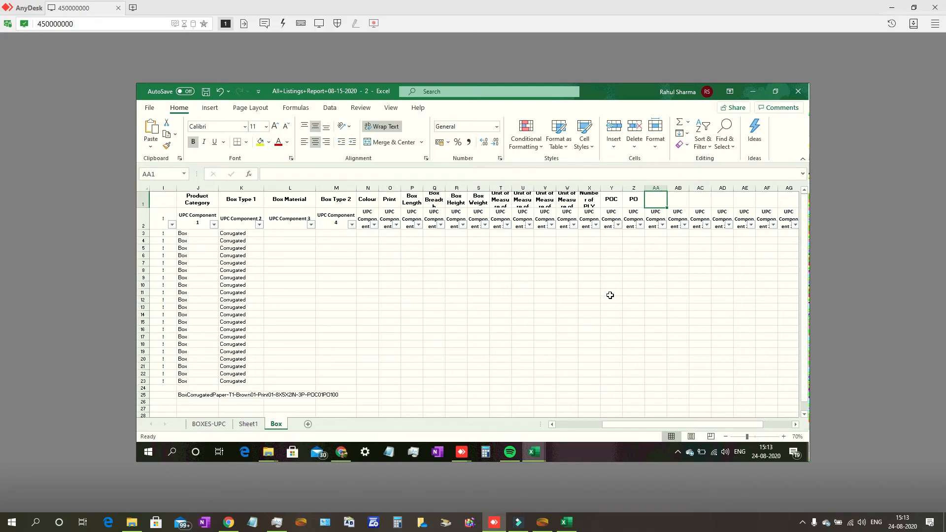
Enter the heading Resultant Quantity in AA1.
type("R")
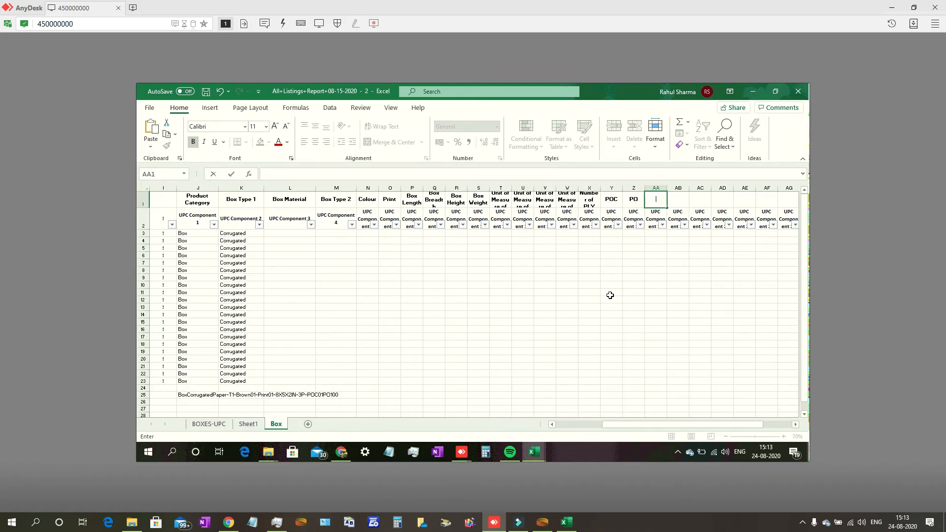
type("Resultant Quantity")
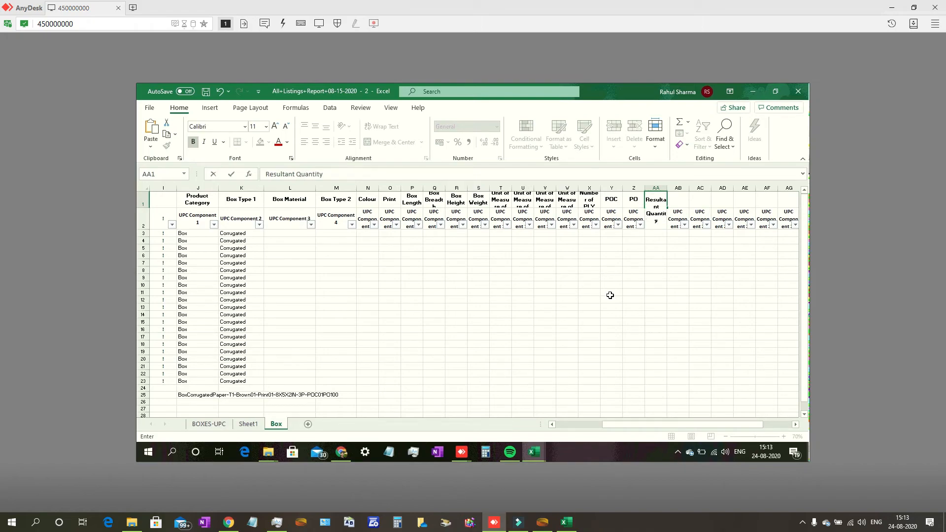
key("Return")
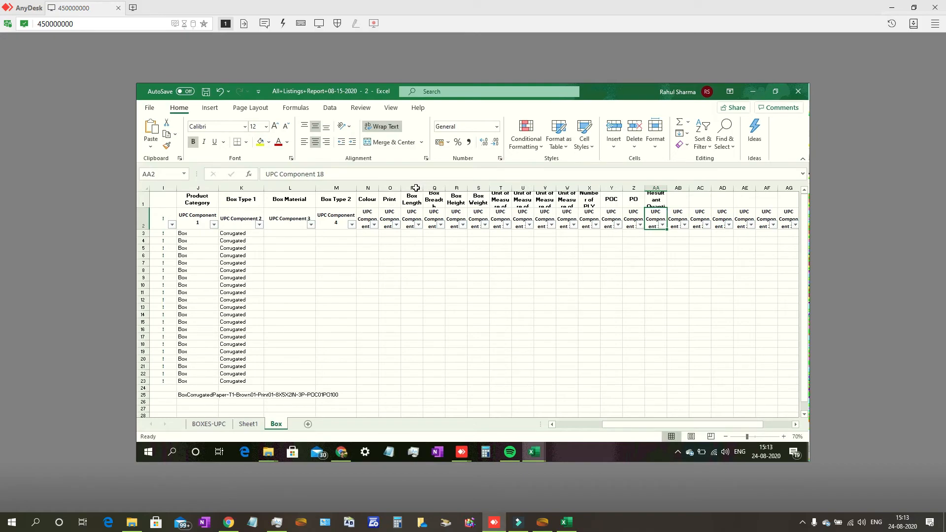
Autofit the widths of columns P through AA to their headings.
left_click_drag(415, 187, 646, 191)
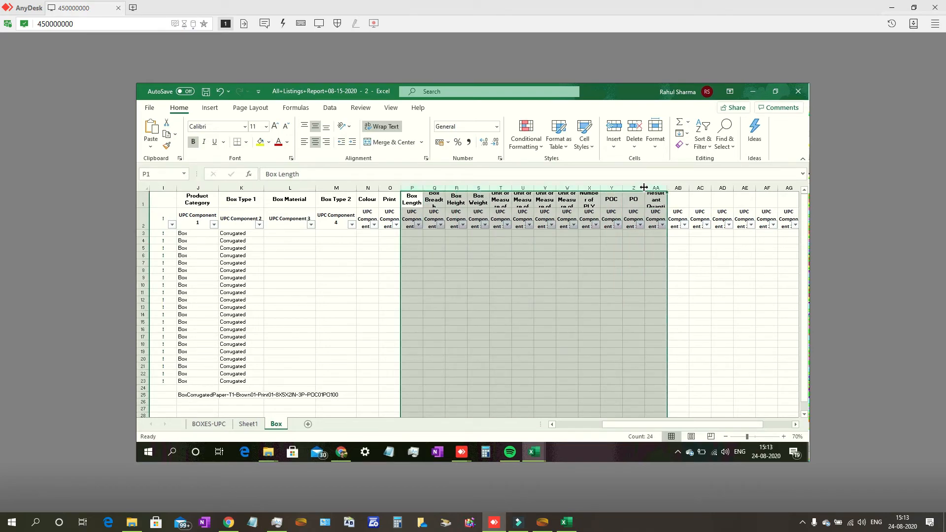
double_click(644, 188)
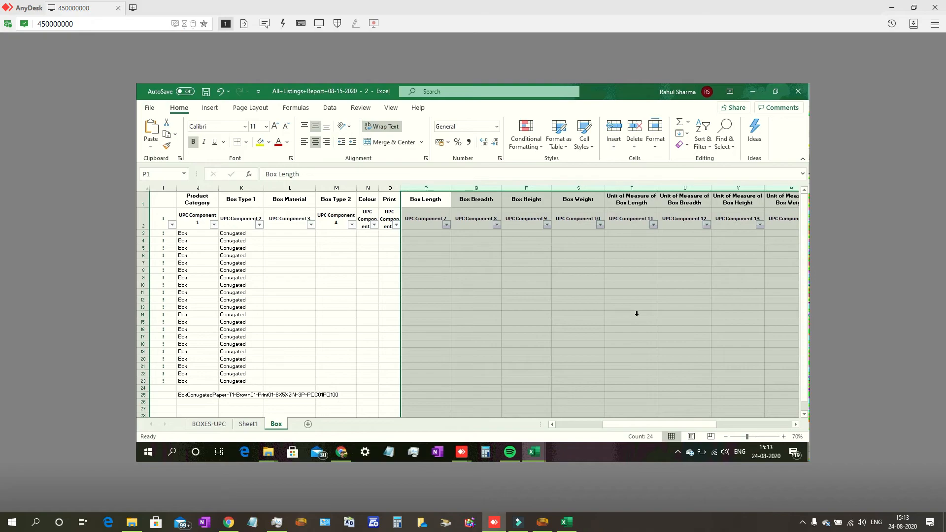
left_click(543, 344)
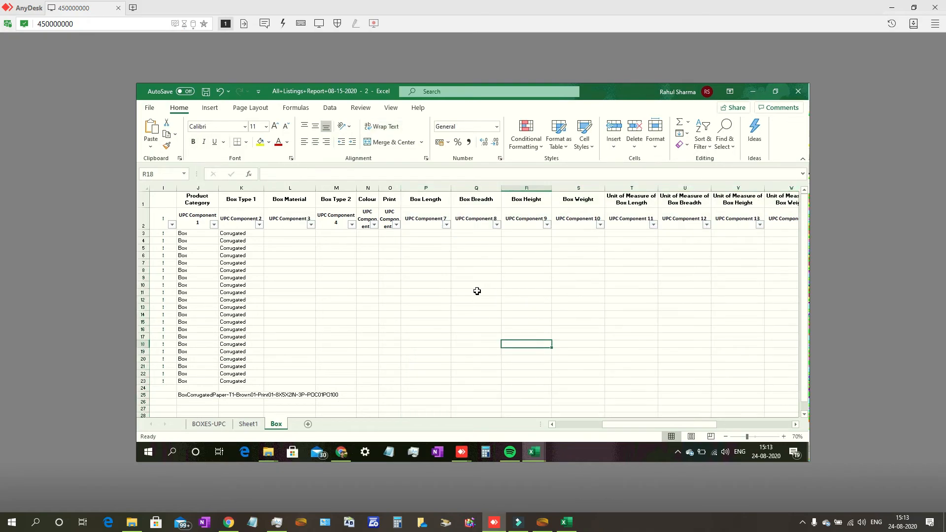
Enter Paper as the Box Material of the first product, in L3.
left_click(551, 424)
left_click(552, 425)
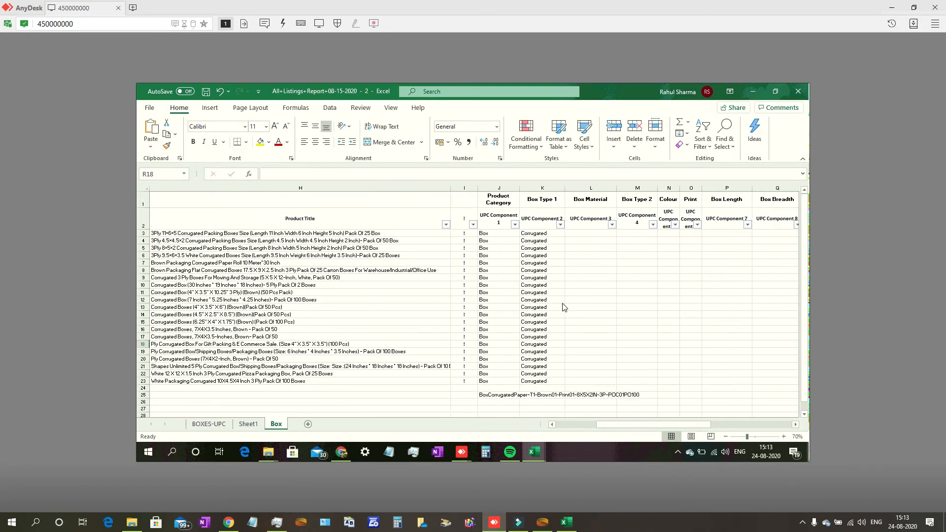
left_click(588, 232)
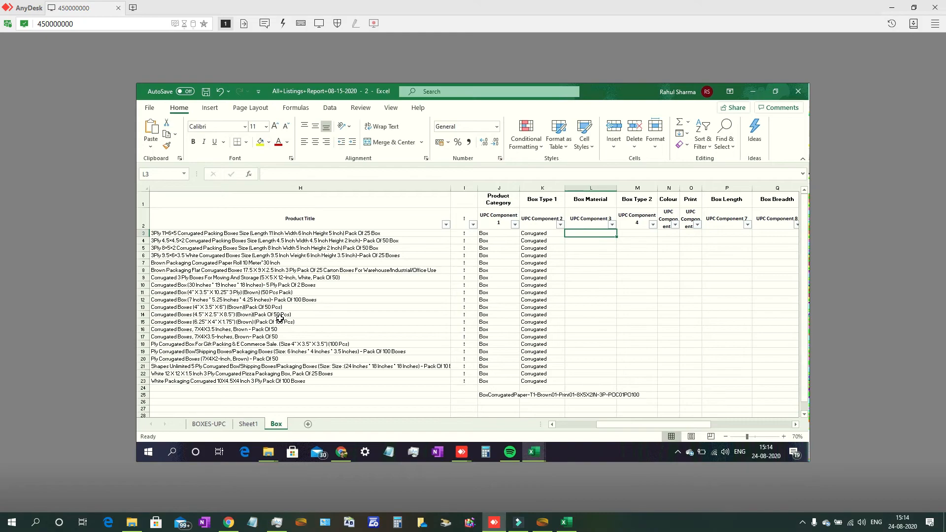
type("Paper")
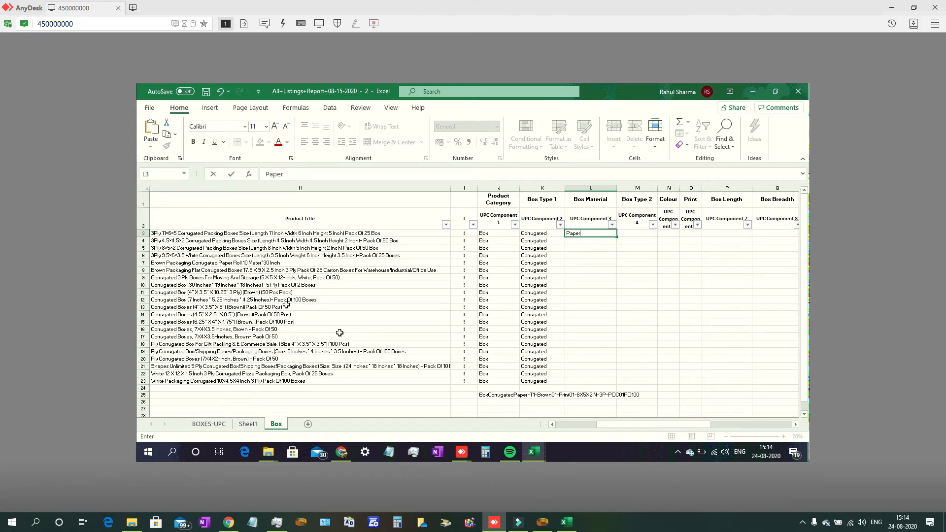
key("Return")
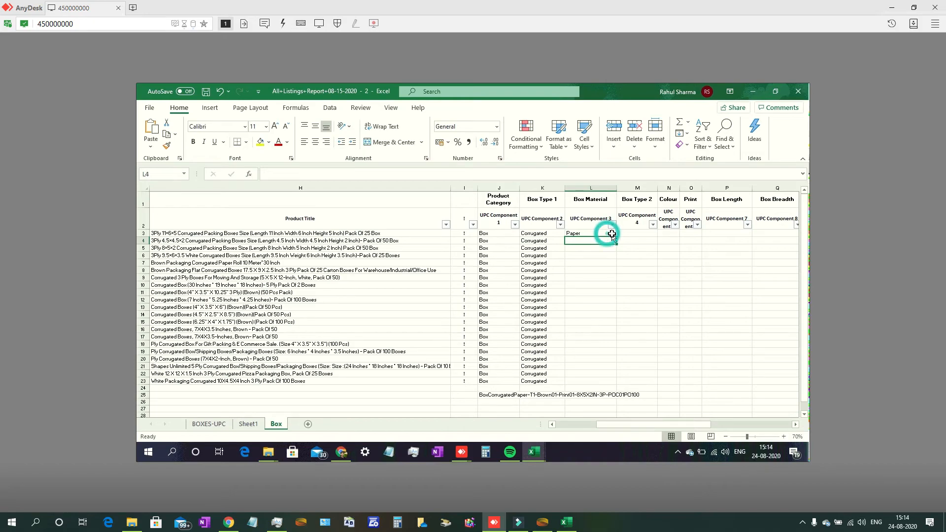
Fill the Box Material value Paper from L3 down through L23.
left_click(611, 234)
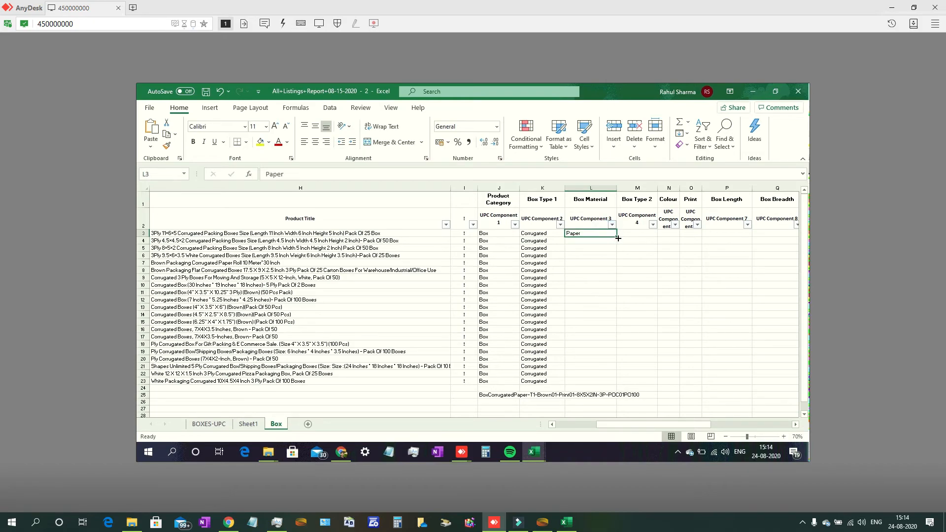
left_click_drag(617, 238, 610, 381)
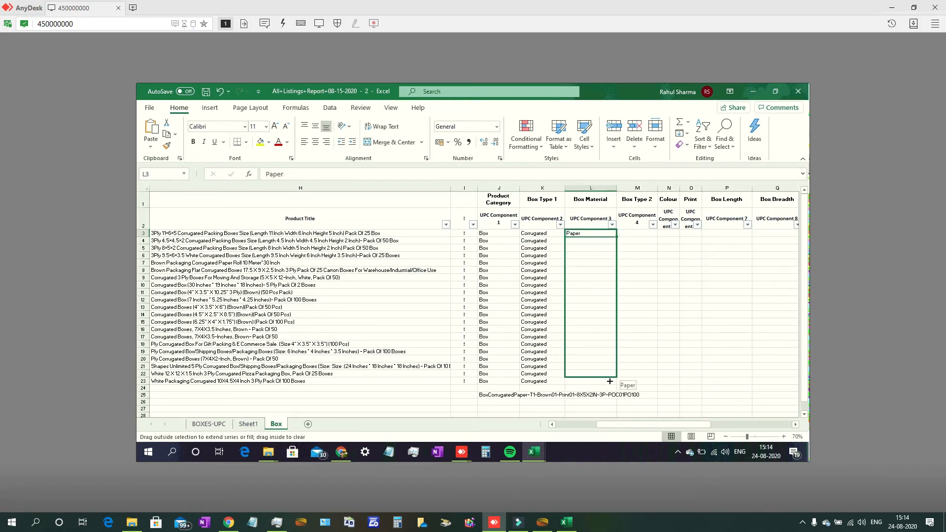
left_click_drag(609, 383, 610, 385)
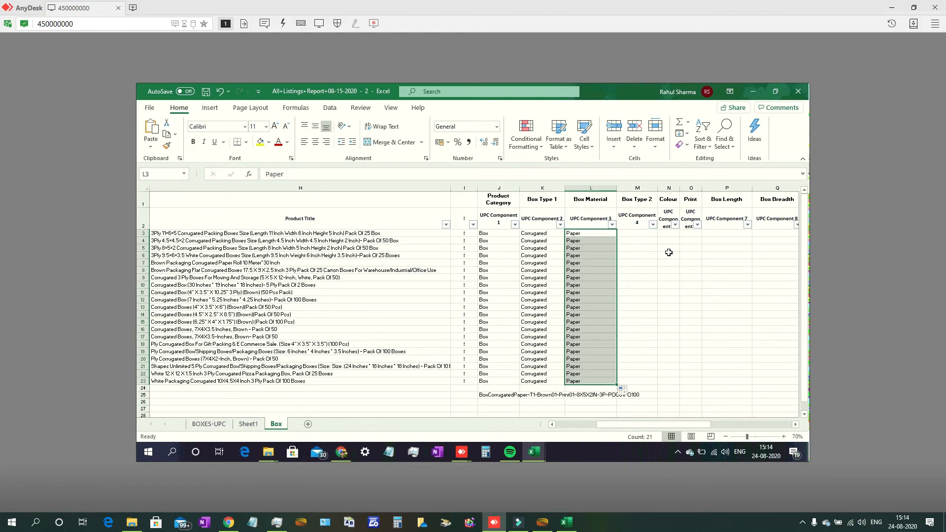
Enter T1 as the Box Type 2 of the first product, in M3.
key("Right")
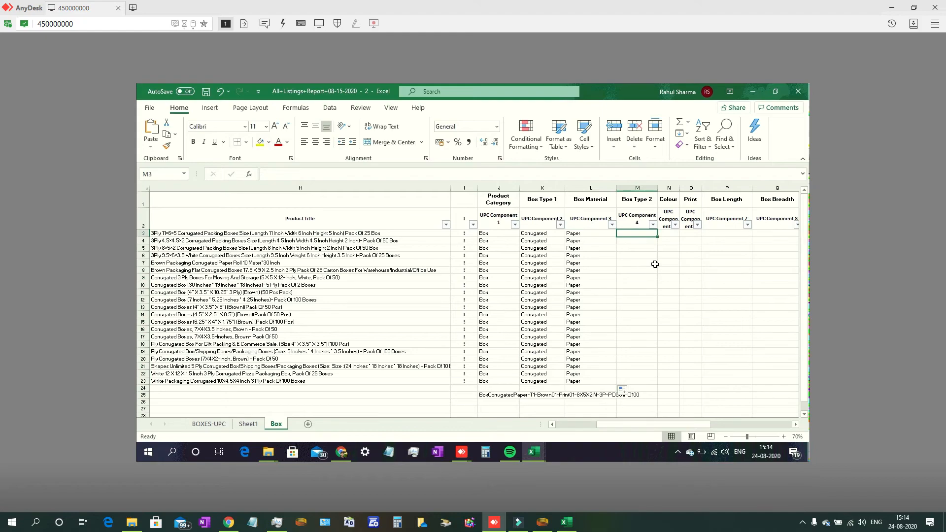
type("T1")
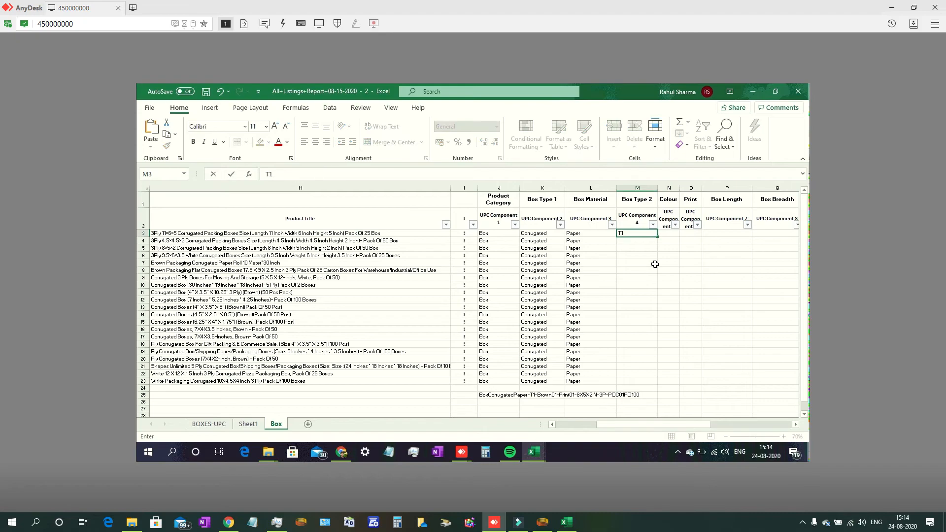
key("Return")
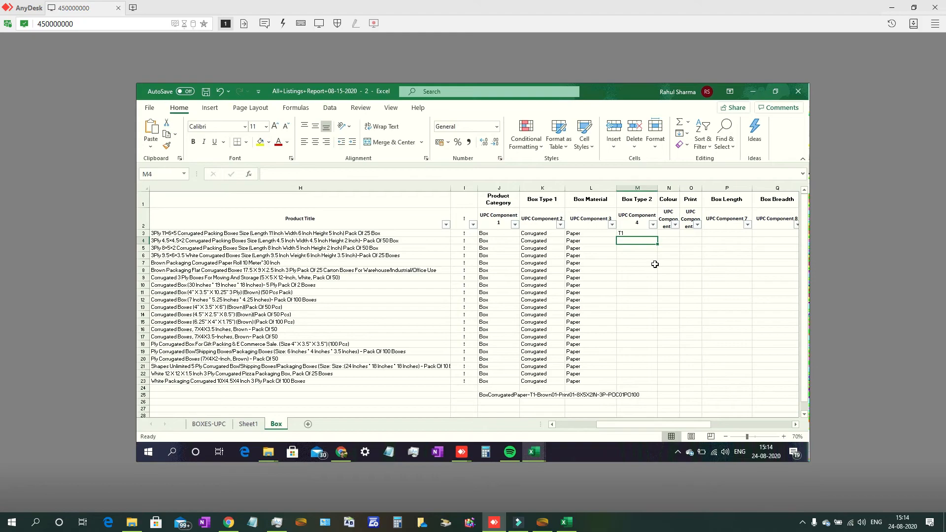
left_click(636, 232)
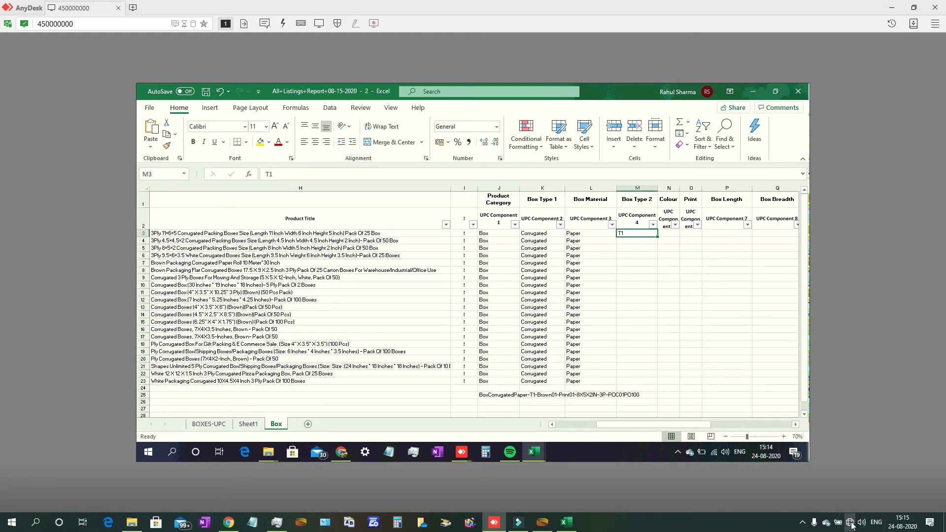
Close the lost session's dialog and reconnect to the remote desk in AnyDesk.
mouse_move(850, 522)
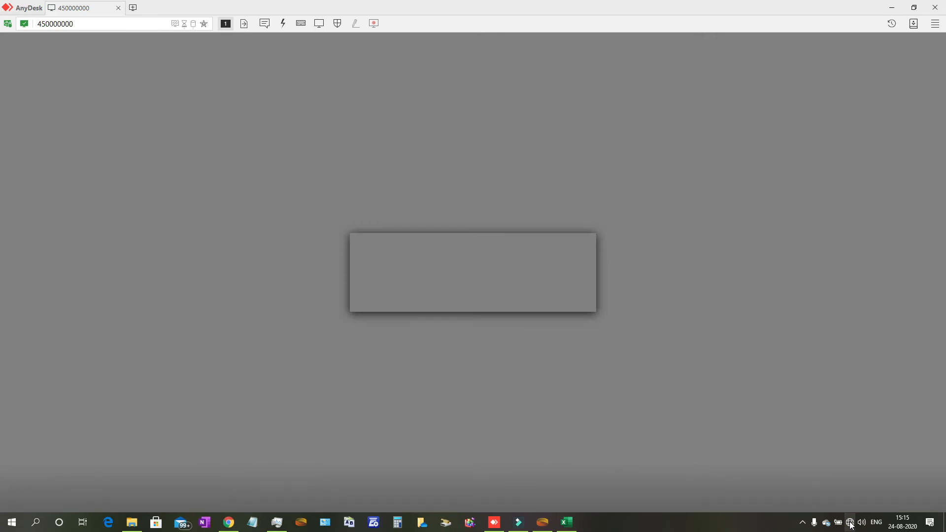
left_click(549, 298)
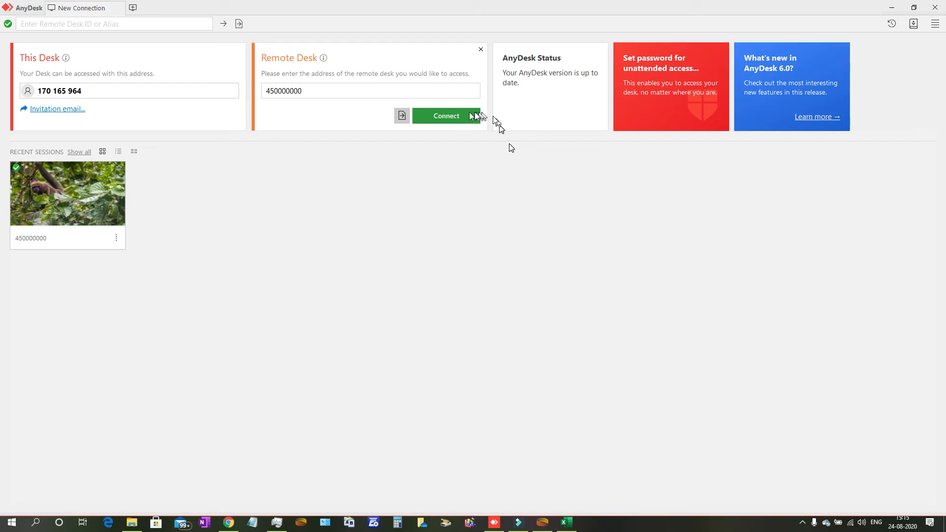
left_click(453, 116)
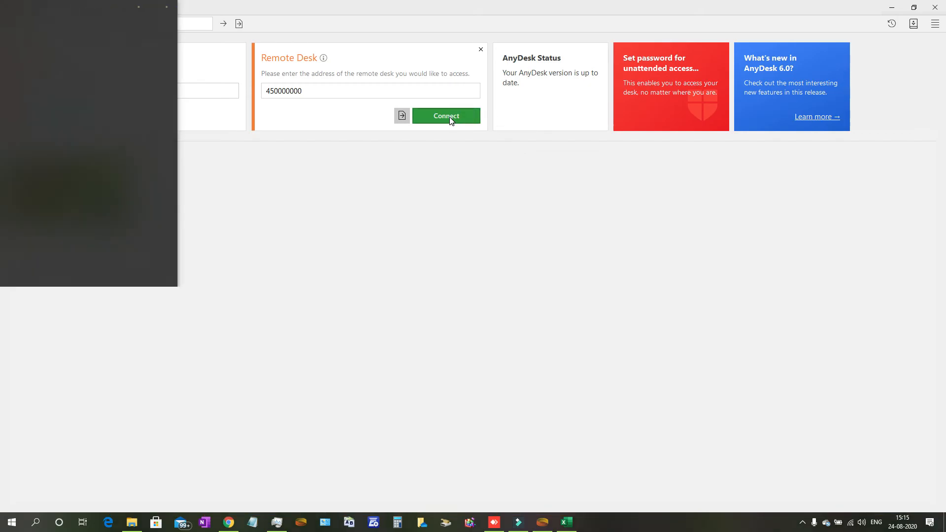
left_click(449, 117)
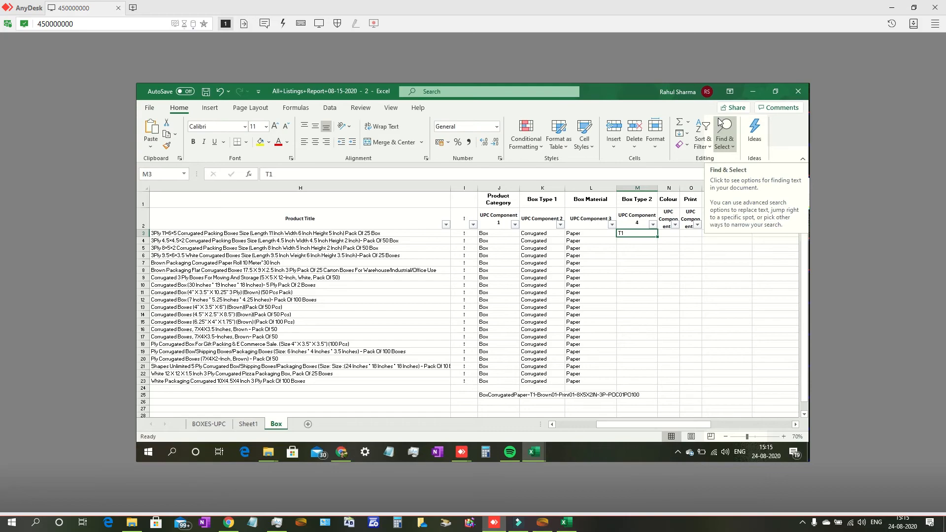
Replace the first product's Box Type 2 in M3 with MC and fill it down through M23.
key("Delete")
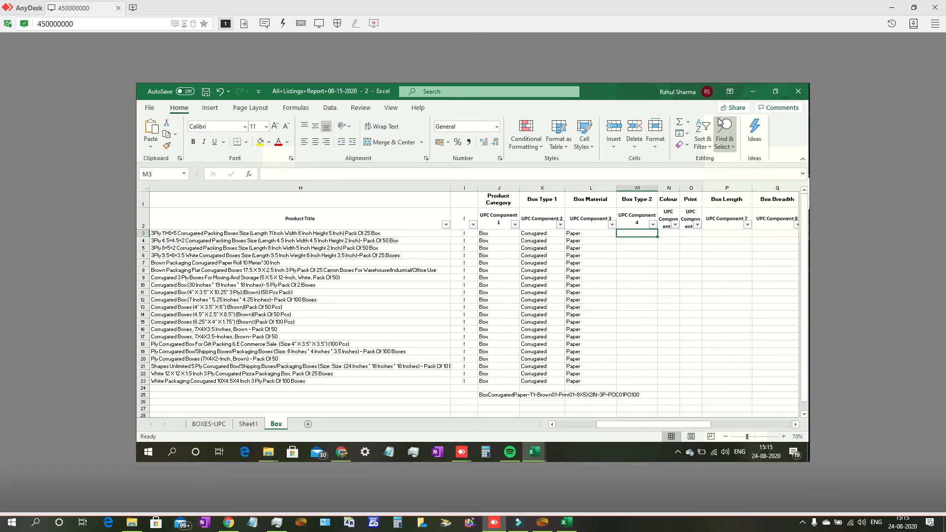
type("MC")
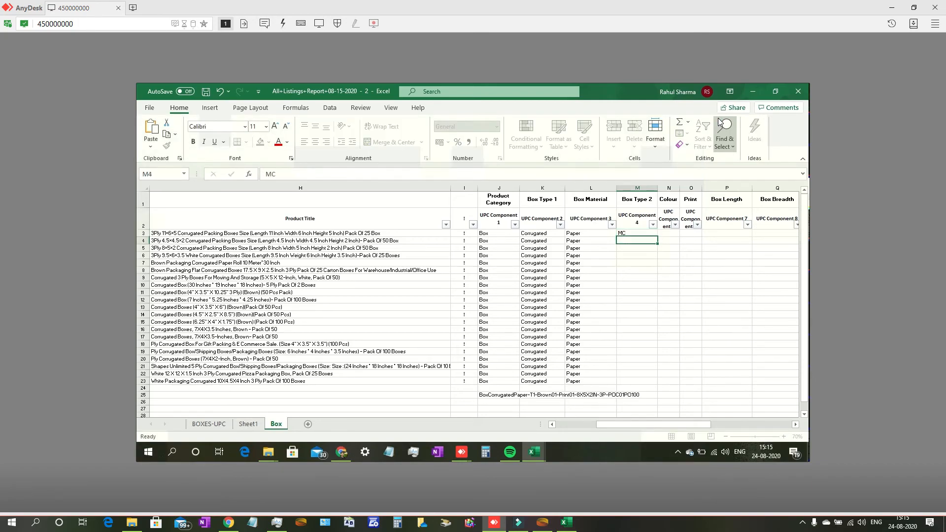
key("Return")
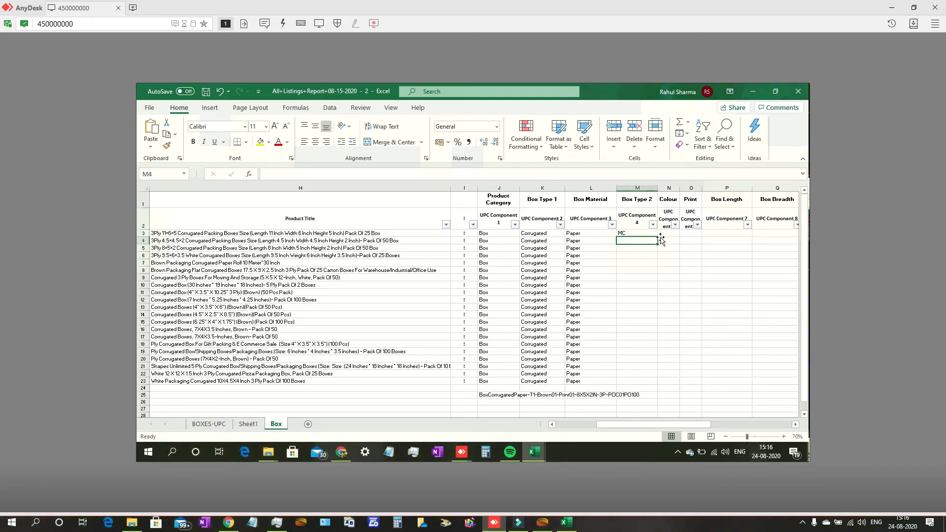
key("Up")
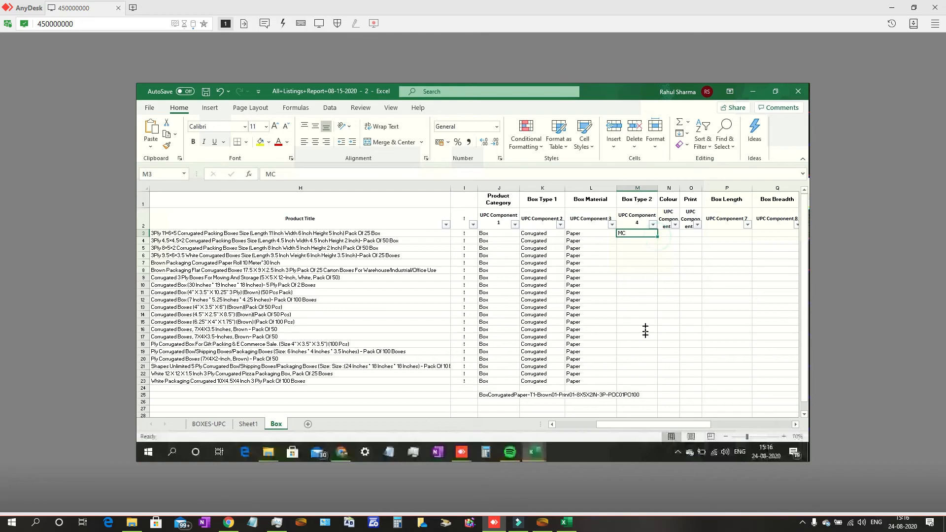
left_click_drag(657, 237, 639, 384)
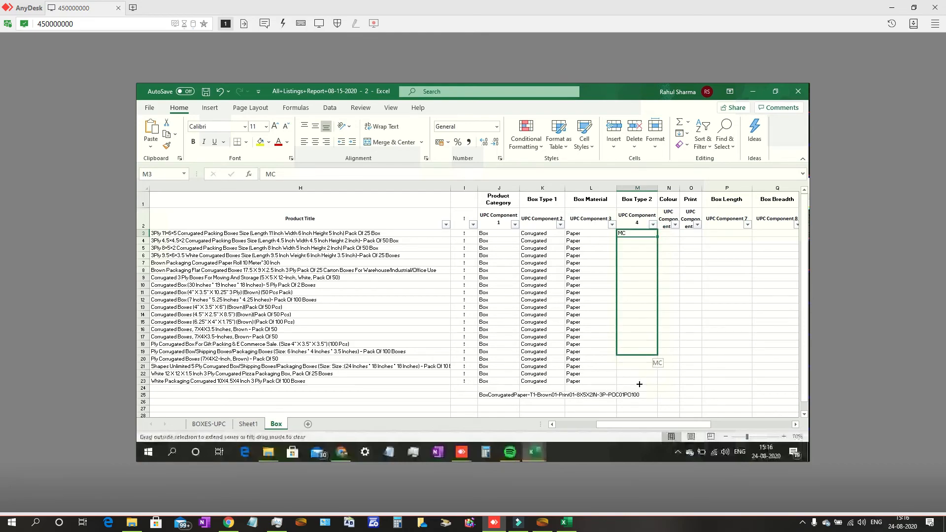
mouse_move(640, 384)
left_mouse_down()
mouse_move(673, 383)
mouse_move(648, 383)
left_mouse_up()
left_click_drag(663, 285, 562, 346)
left_click_drag(562, 345, 563, 346)
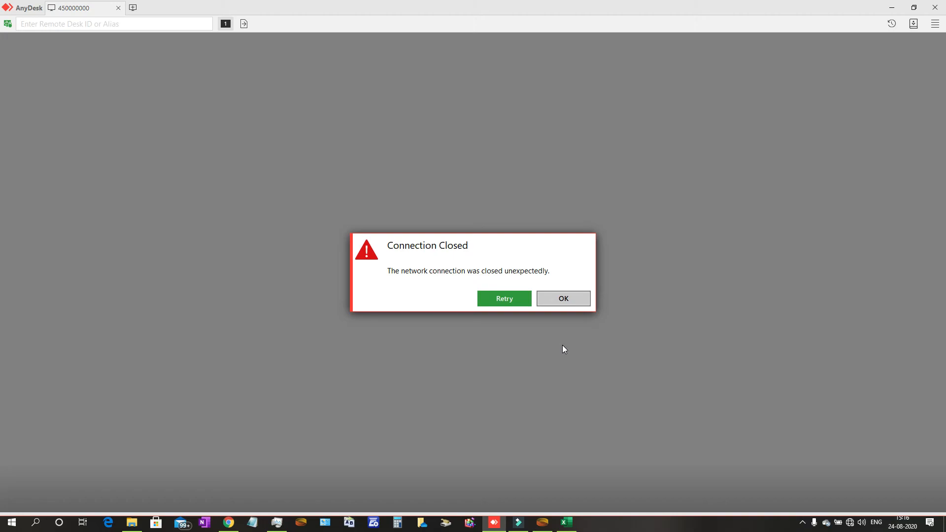
Dismiss the connection errors and request the session with the same remote desk again.
left_click(563, 299)
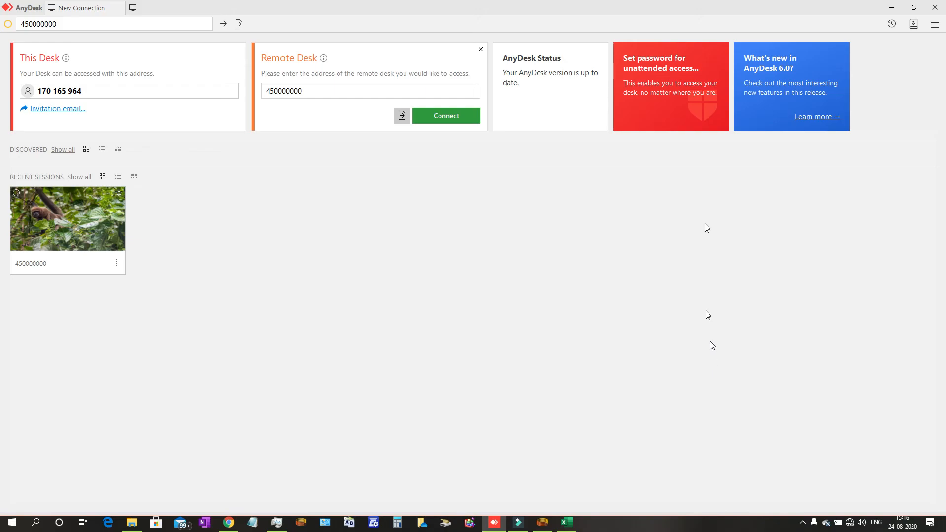
left_click(452, 118)
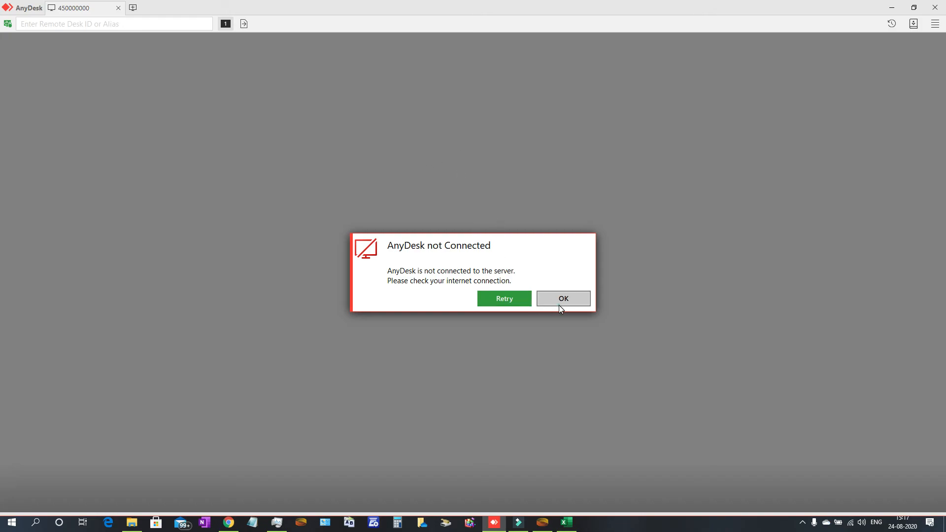
left_click(579, 303)
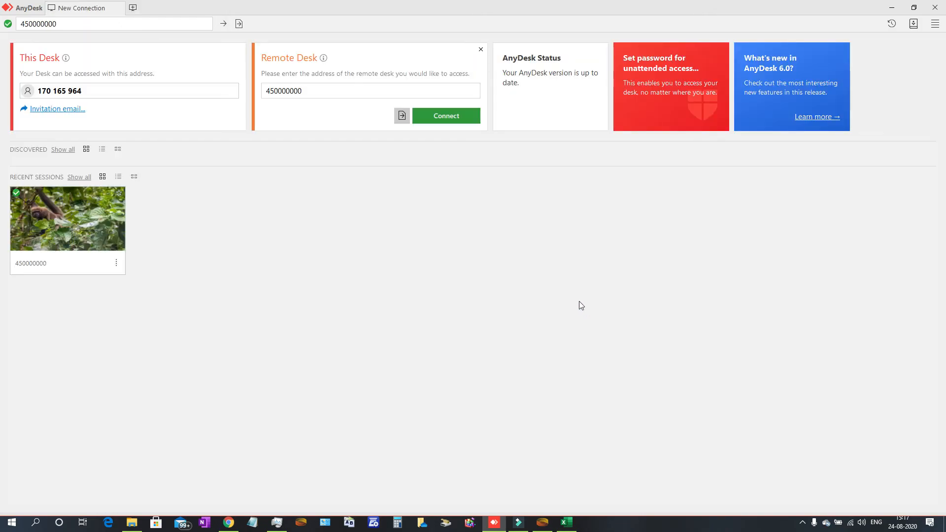
left_click(450, 116)
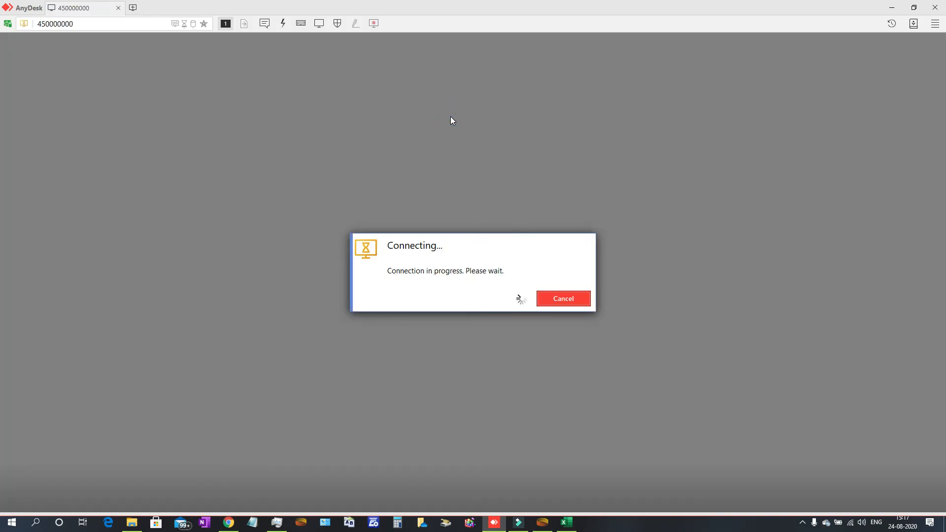
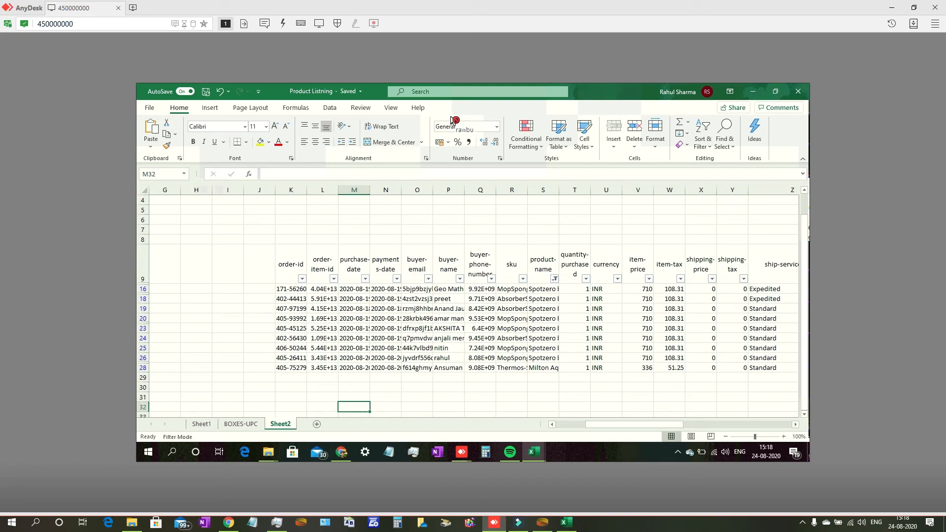
Examine the order table on Sheet2 and the product list on Sheet1 of the Product Listning workbook.
left_click_drag(630, 424, 600, 424)
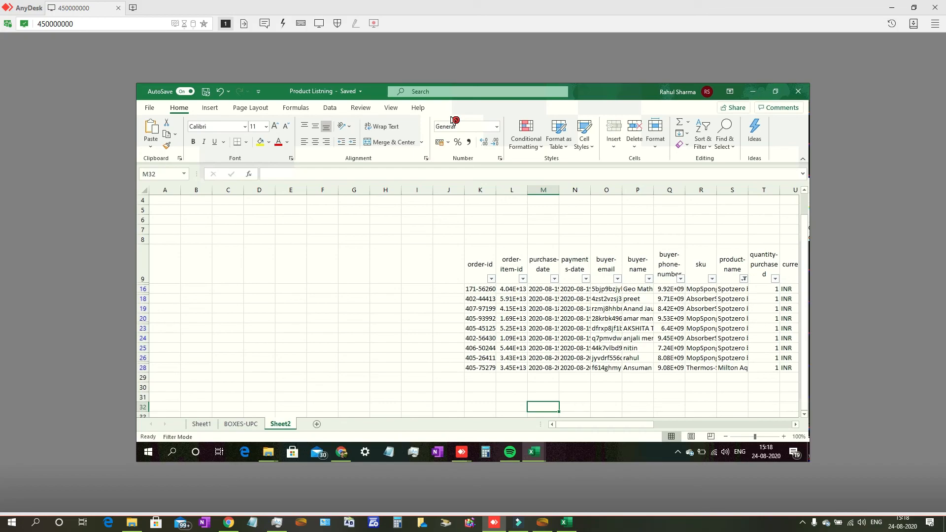
scroll(453, 120, "up", 1)
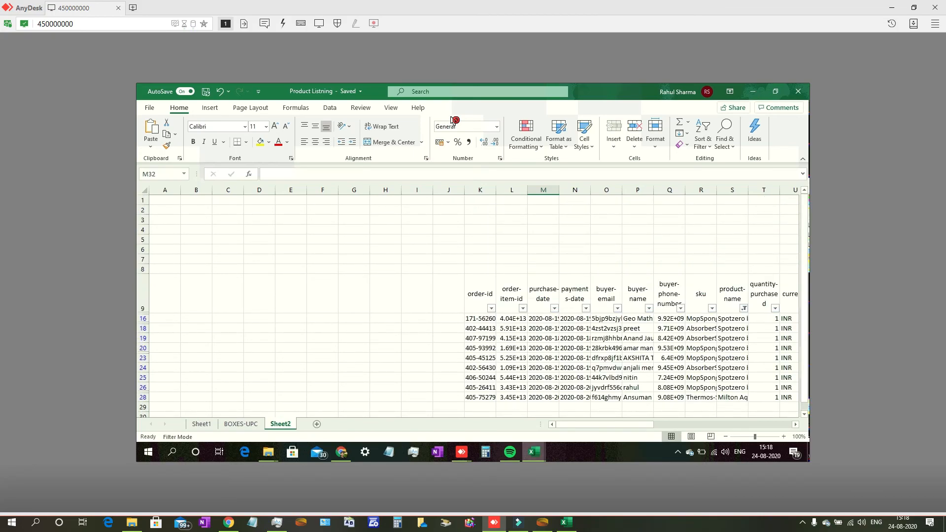
mouse_move(533, 451)
left_click(575, 249)
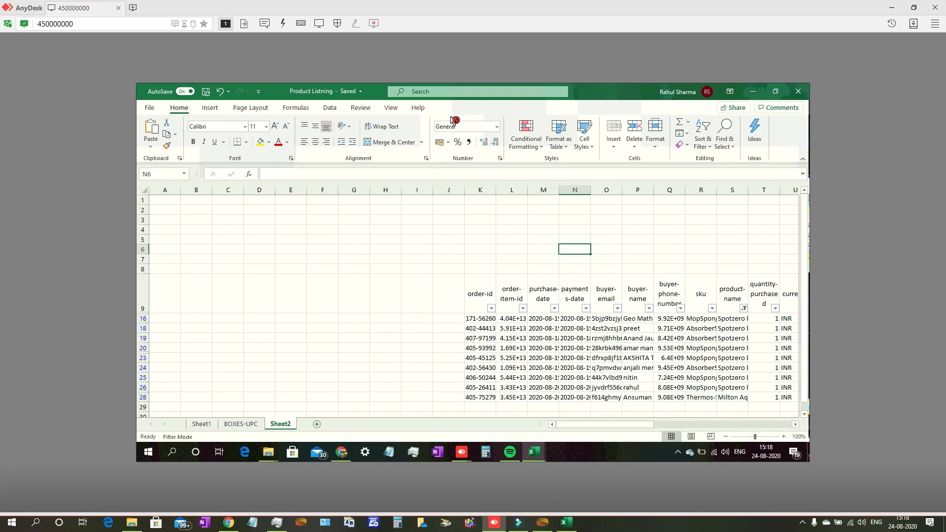
left_click(533, 451)
left_click(693, 412)
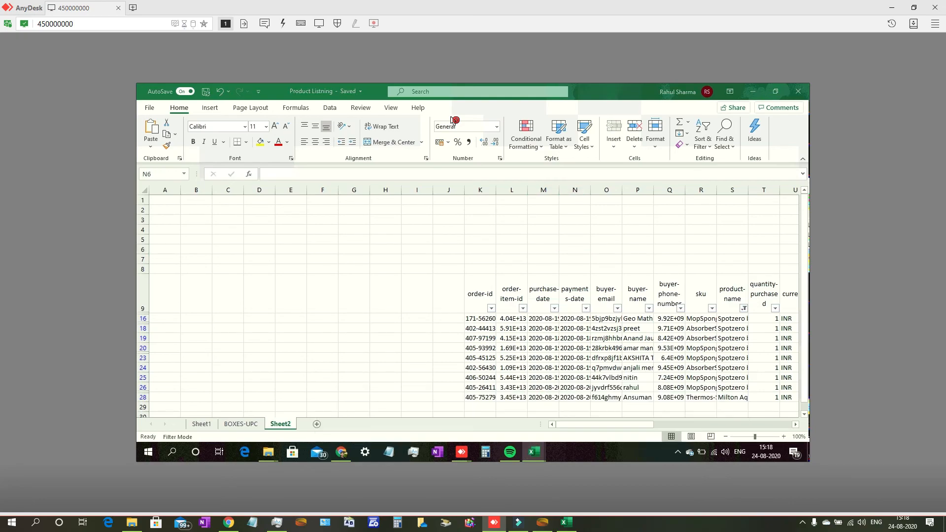
left_click(700, 239)
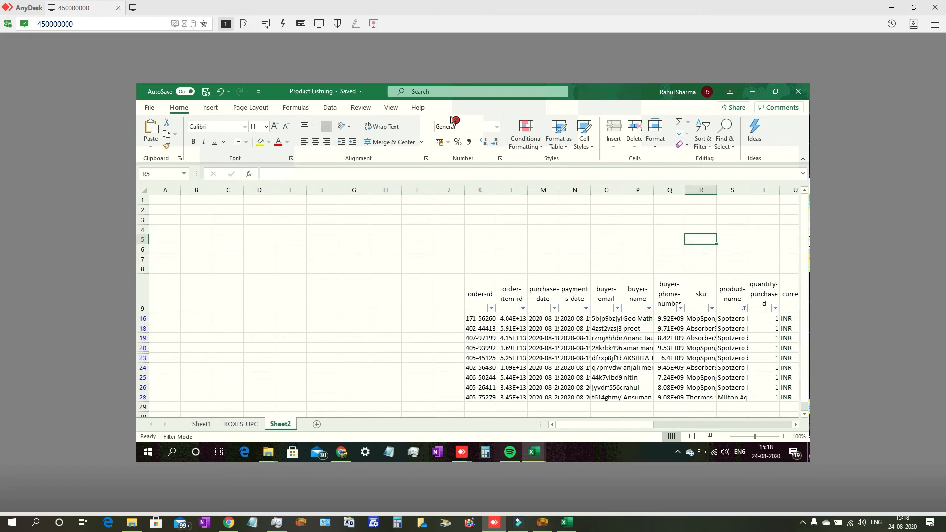
left_click(201, 424)
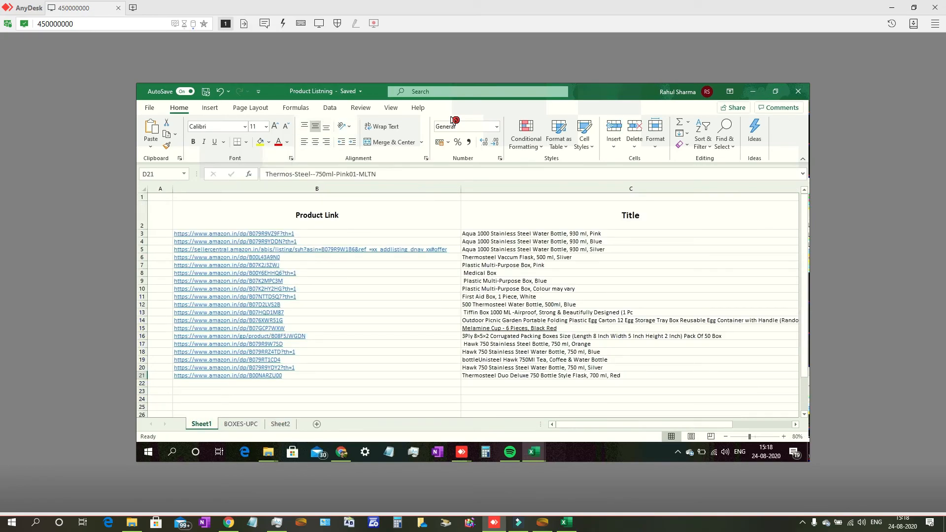
Minimise the Product Listning workbook and both folder windows, and switch to the Box sheet of All+Listings+Report+08-15-2020 - 2.
left_click(752, 92)
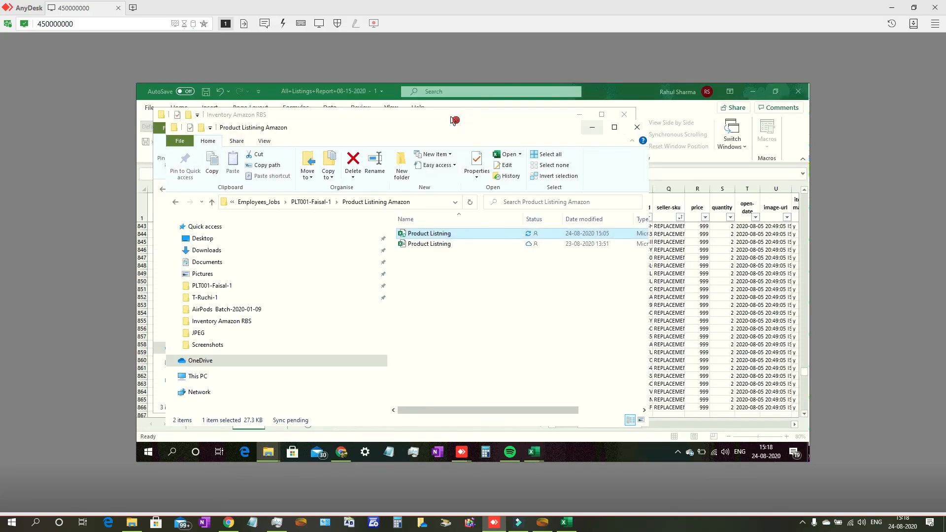
left_click(592, 127)
left_click(579, 114)
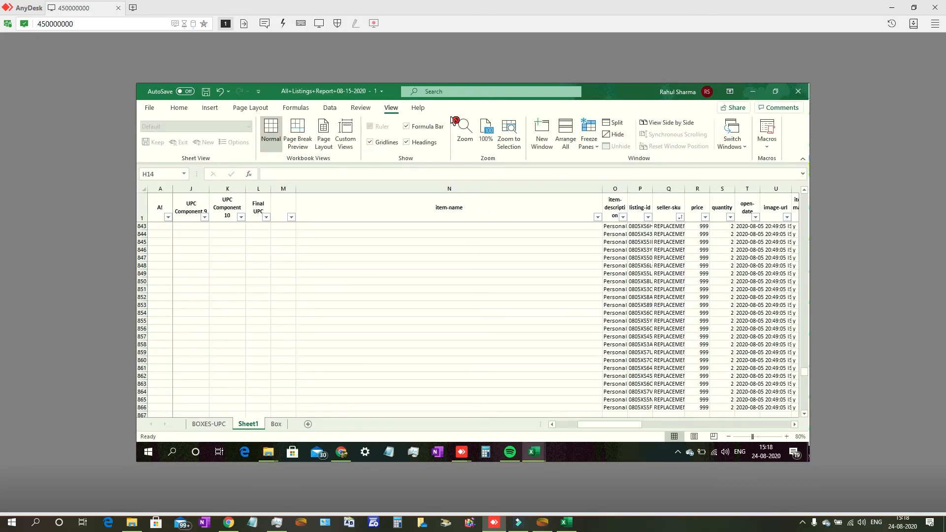
left_click_drag(610, 424, 587, 424)
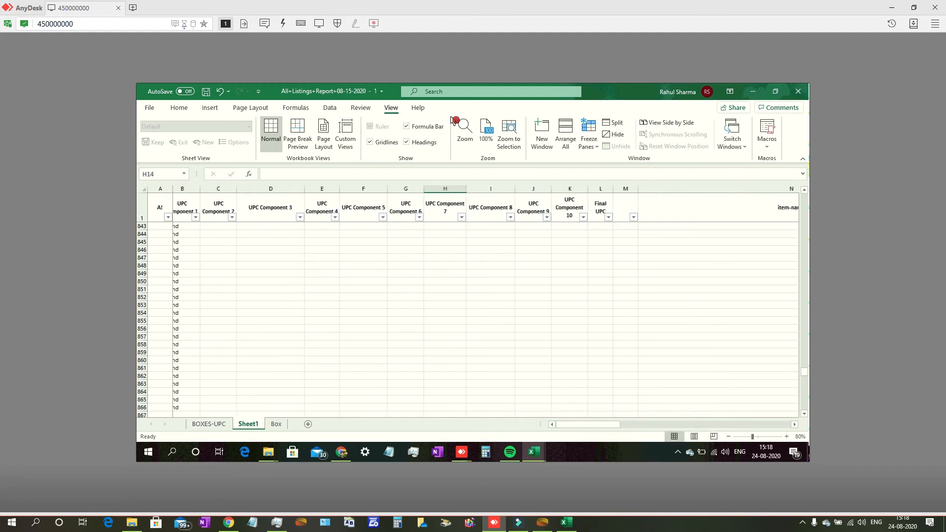
left_click(533, 451)
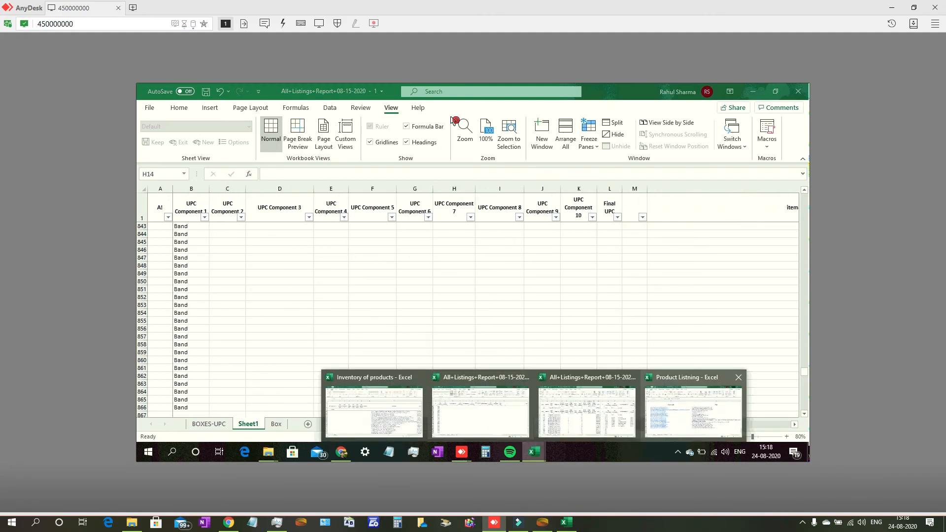
left_click(586, 412)
scroll(586, 374, "down", 3)
left_click(276, 424)
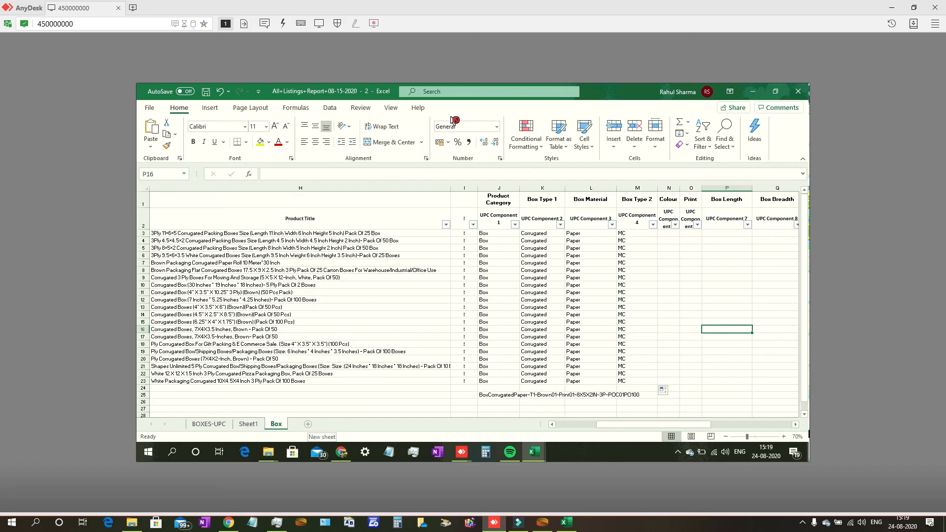
Add a new worksheet after the Box sheet and name it Airpods.
left_click(308, 424)
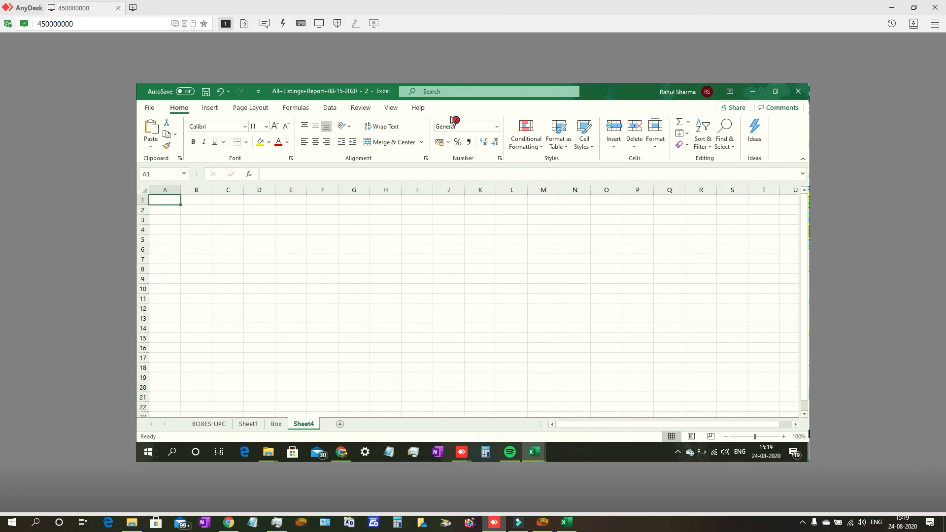
double_click(304, 424)
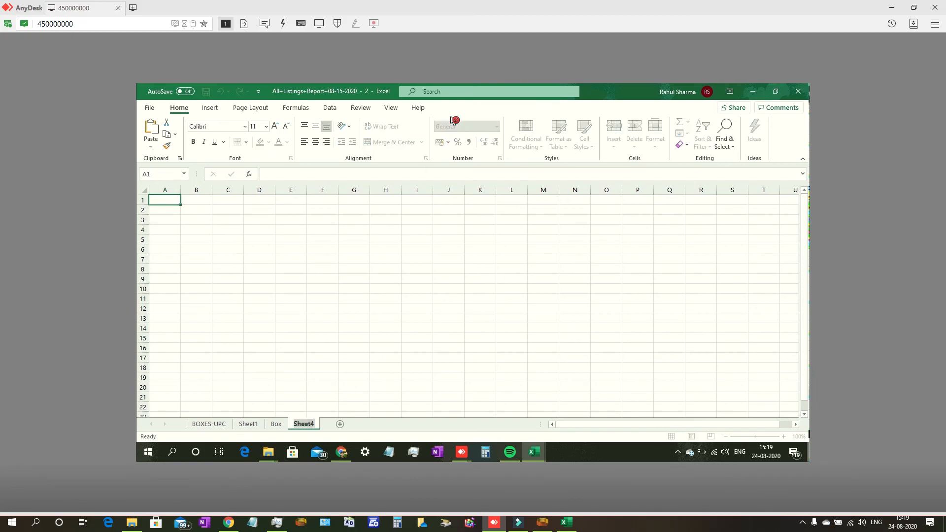
key("BackSpace")
type("Airpods")
Examine the UPC component columns, product rows and item-name column on Sheet1.
left_click(248, 424)
scroll(473, 330, "up", 3)
scroll(473, 330, "down", 1)
scroll(472, 330, "down", 5)
left_click_drag(452, 424, 425, 425)
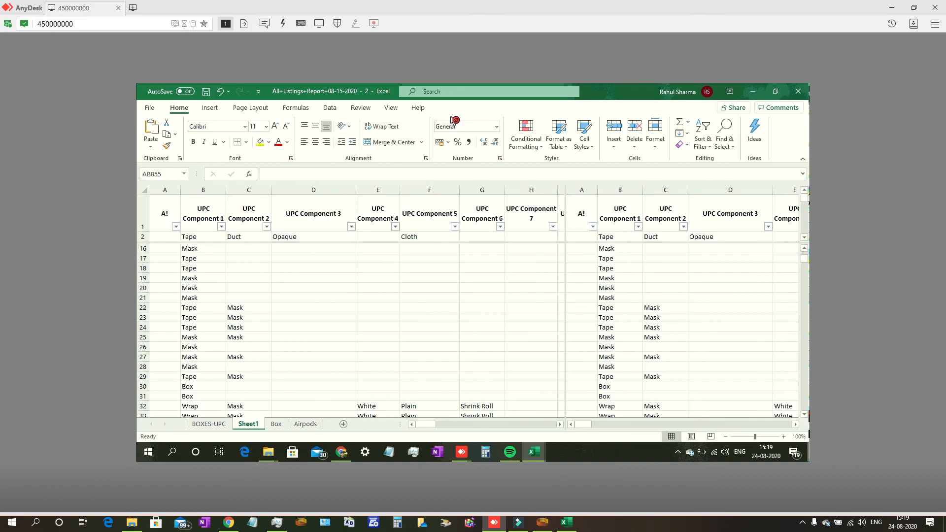
scroll(473, 330, "down", 2)
scroll(473, 330, "down", 1)
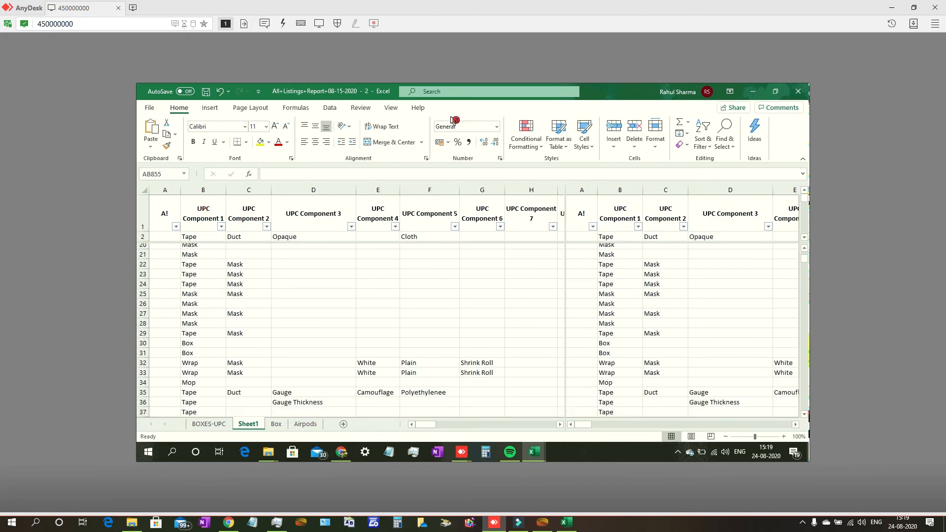
scroll(473, 330, "down", 5)
scroll(472, 330, "down", 8)
scroll(473, 330, "up", 9)
left_click_drag(425, 424, 454, 424)
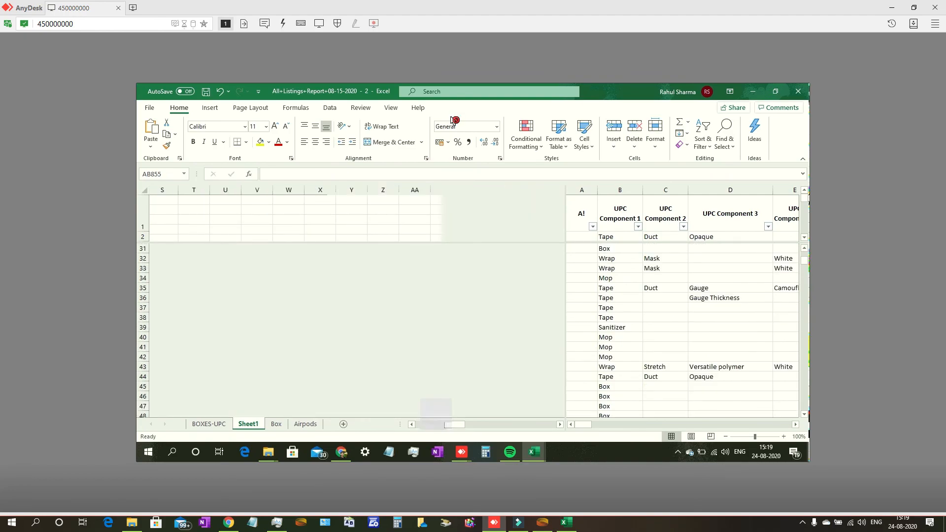
scroll(358, 306, "left", 8)
scroll(473, 330, "up", 10)
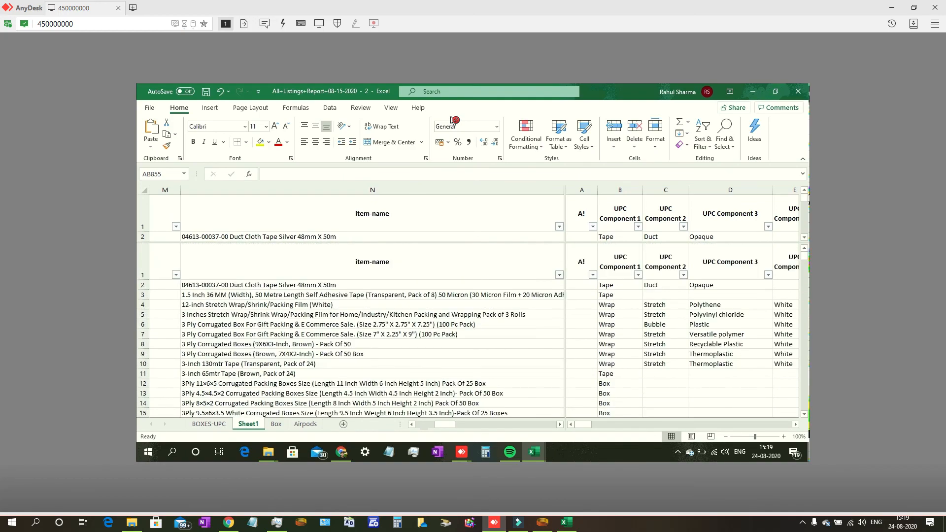
Filter Sheet1's item-name column to the products containing "airpod".
left_click(558, 275)
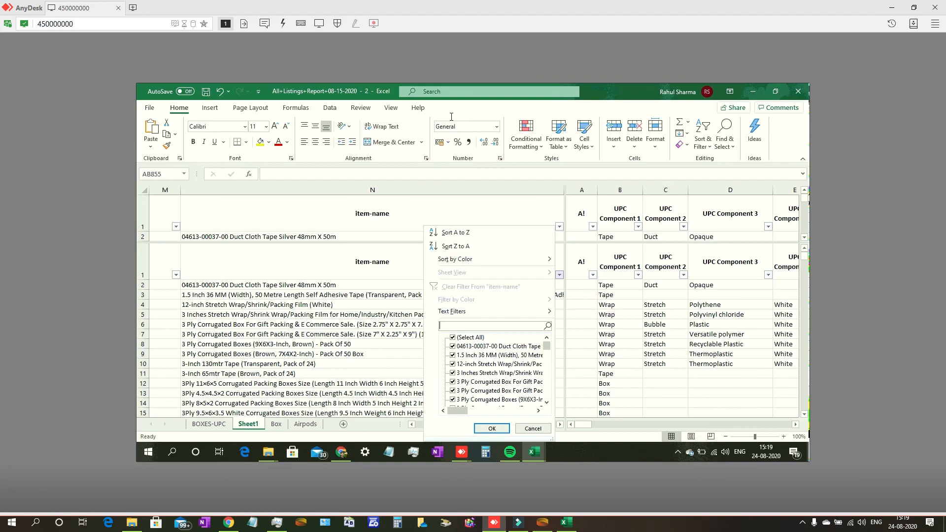
type("airpods")
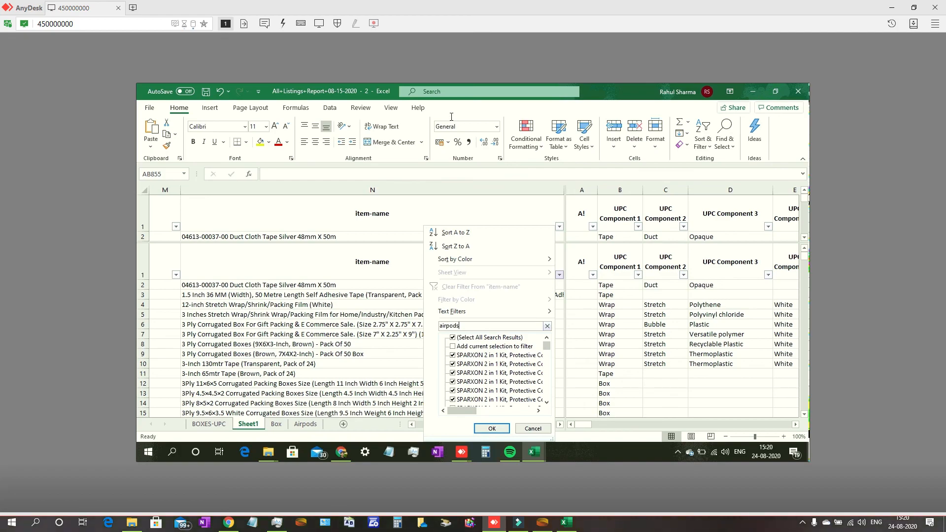
key("BackSpace")
key("BackSpace")
key("BackSpace")
key("BackSpace")
key("BackSpace")
key("BackSpace")
key("BackSpace")
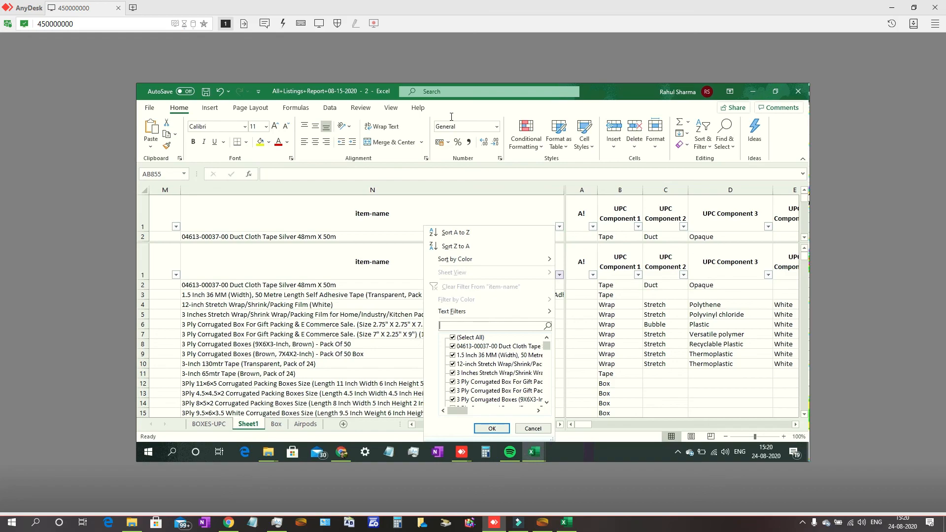
type("a")
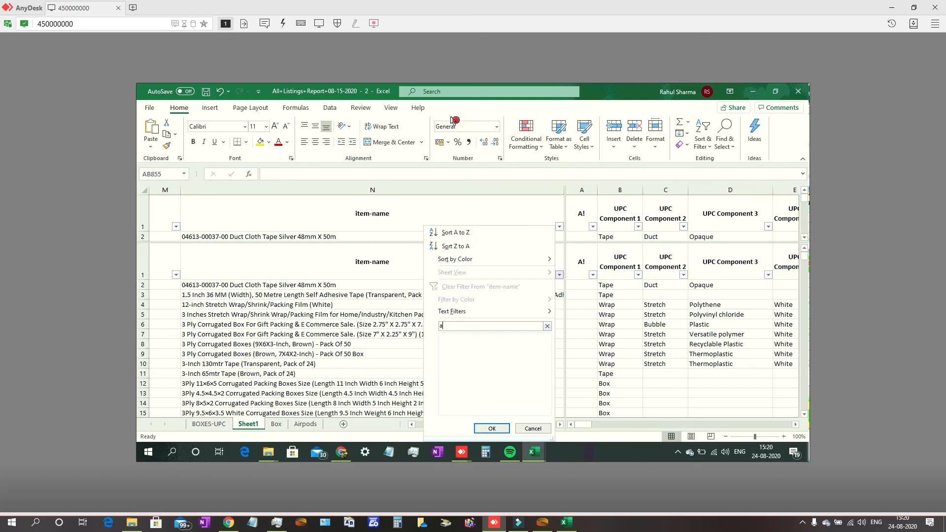
type("ir")
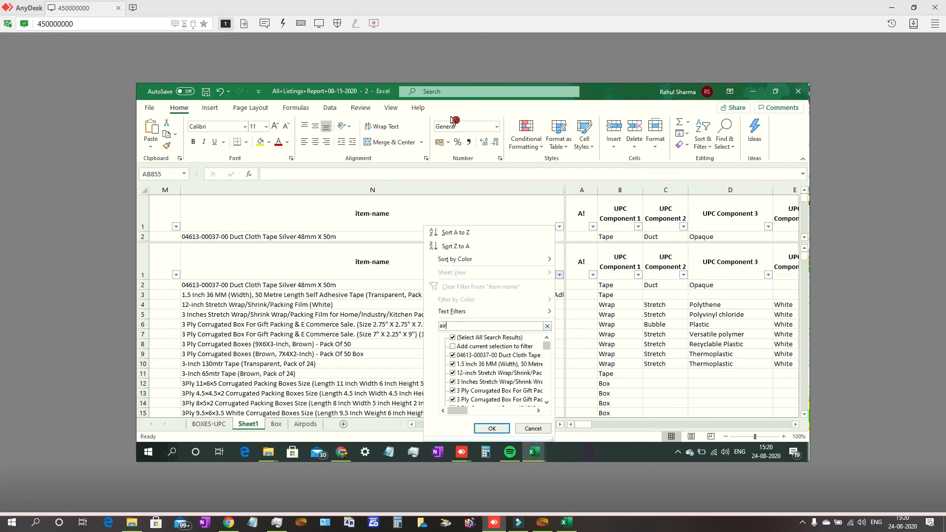
type("pod")
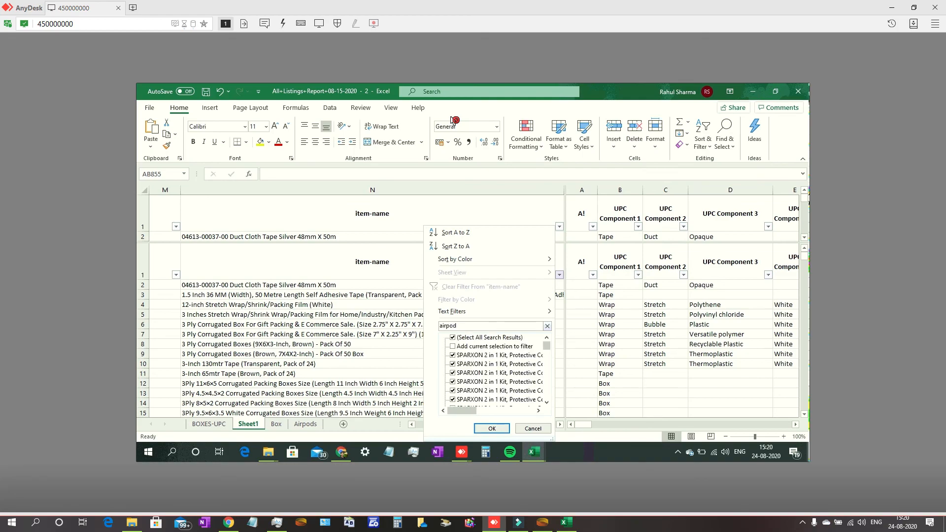
key("Return")
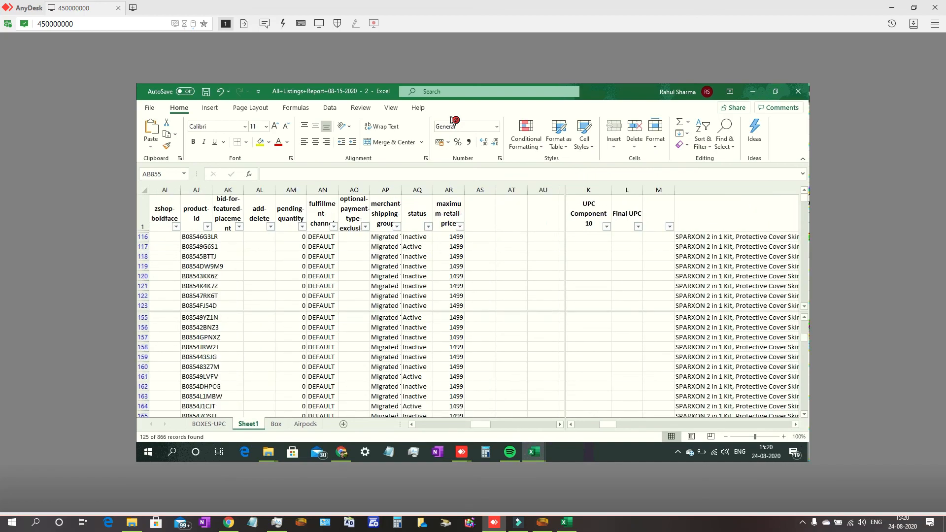
Shrink the upper split pane to the header and one row, select product-ids AJ158:AJ162, and bring the filtered products' UPC component columns into view.
left_click_drag(323, 243, 322, 242)
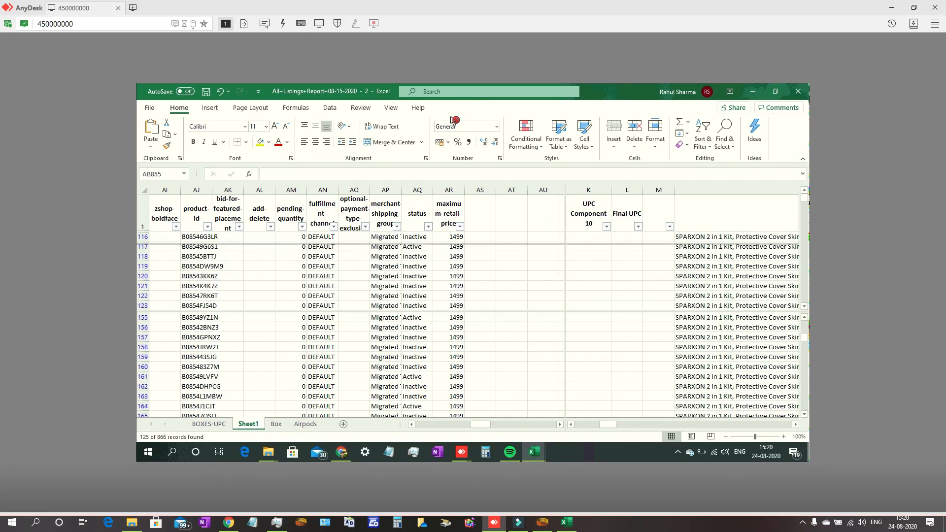
left_click_drag(322, 278, 323, 347)
key("ctrl+Left")
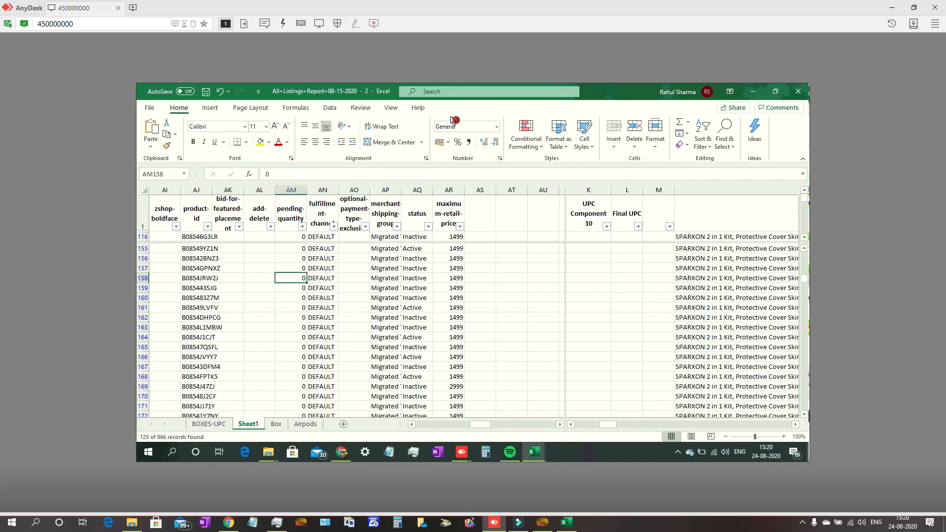
key("ctrl+Left")
key("shift+Down")
key("shift+Down")
key("shift+Down")
key("shift+Down")
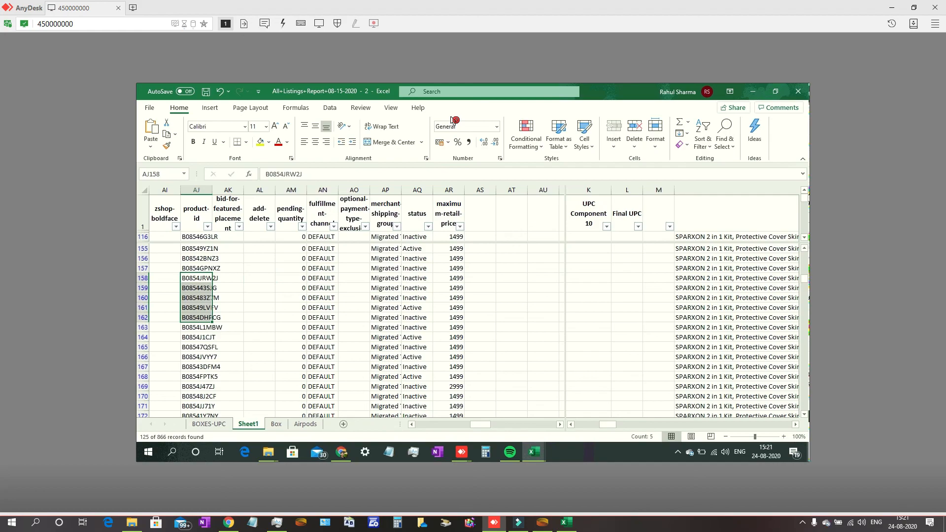
left_click_drag(480, 425, 429, 424)
scroll(357, 305, "left", 3)
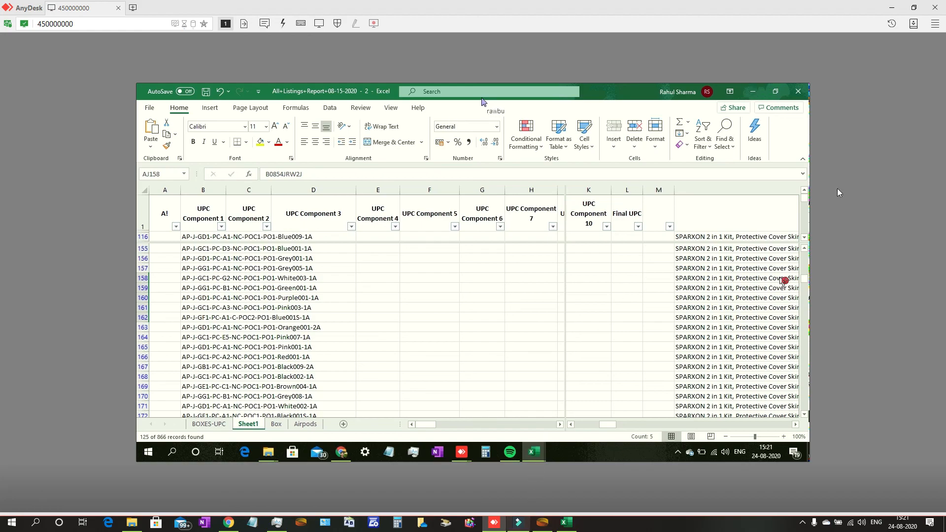
Close the AnyDesk remote session and open the screen recorder's controls.
left_click(934, 5)
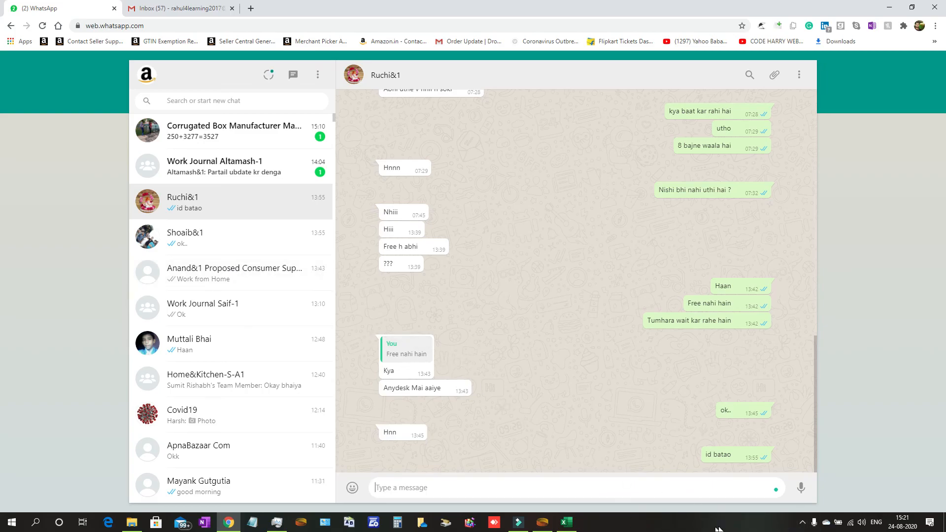
left_click(802, 525)
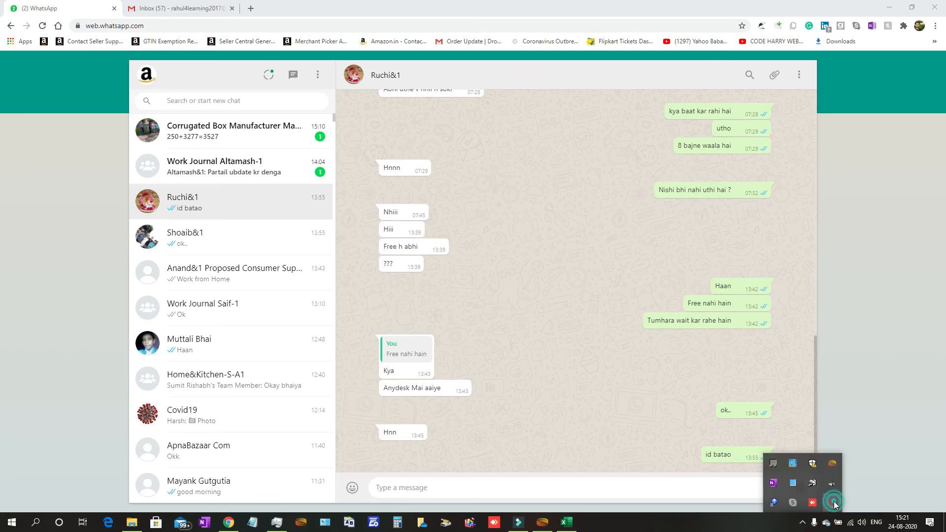
right_click(832, 502)
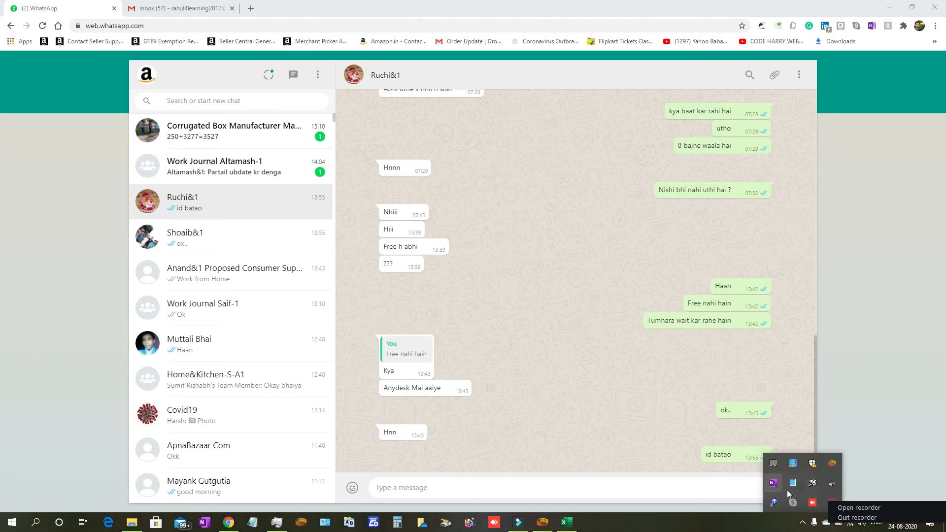
left_click(860, 508)
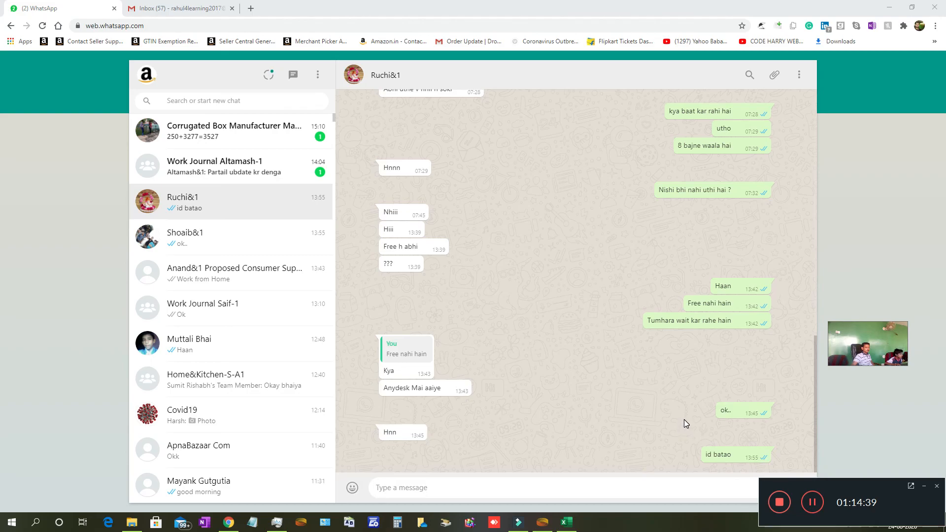